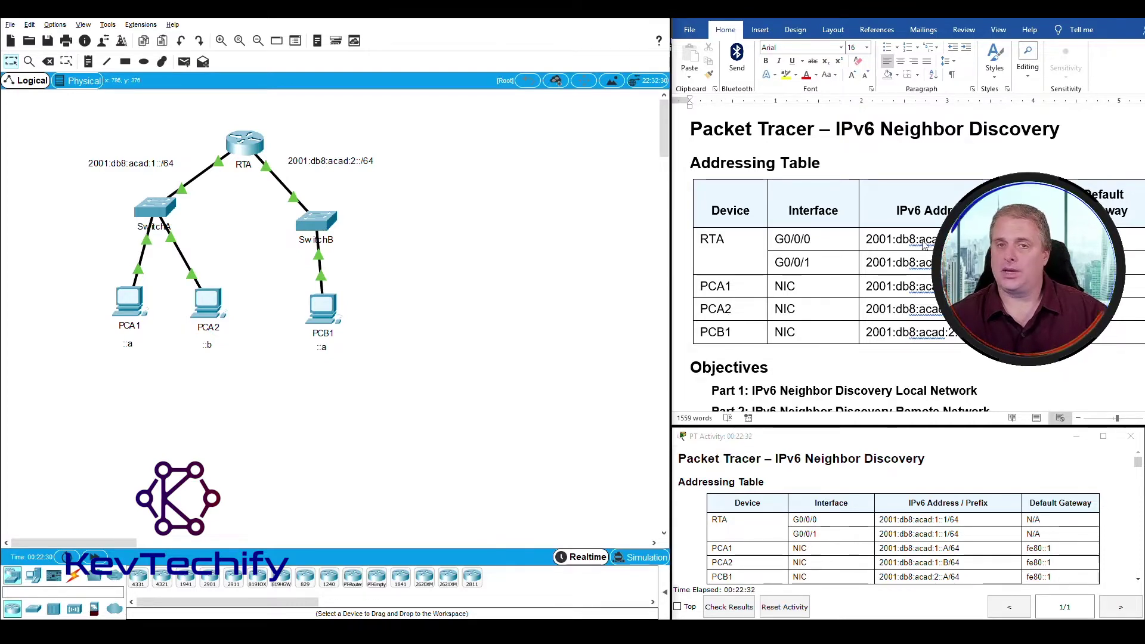
# Step: Read the activity document from the addressing table through the objectives and background to the Part 1 instructions
pyautogui.scroll(-3, 921, 254)
pyautogui.scroll(-3, 921, 254)
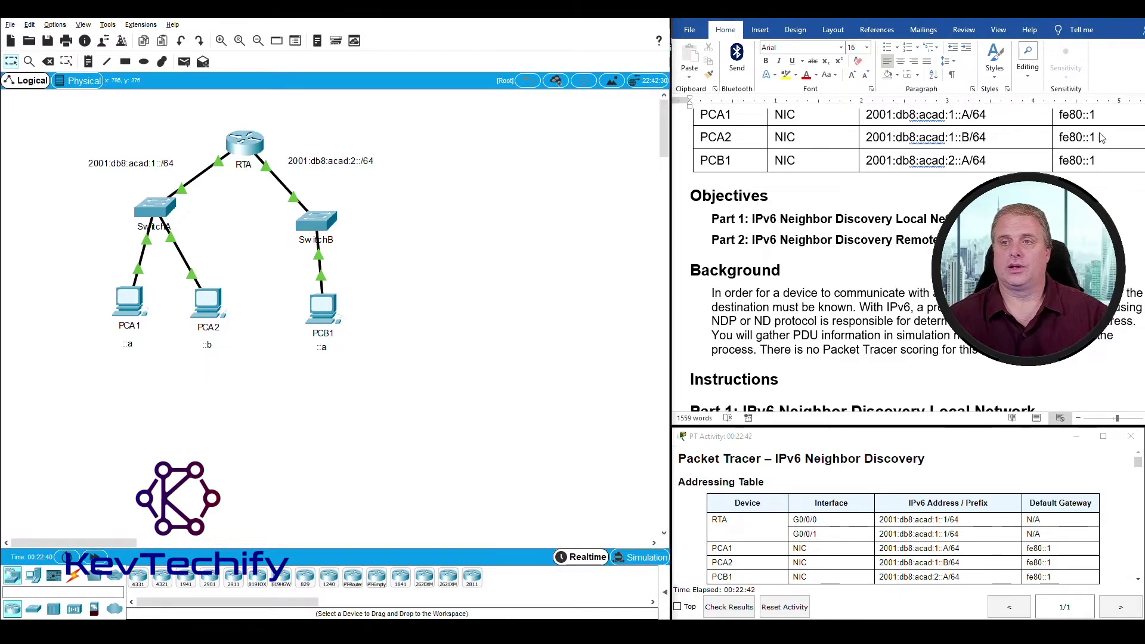
pyautogui.moveTo(894, 9); pyautogui.dragTo(853, 10)
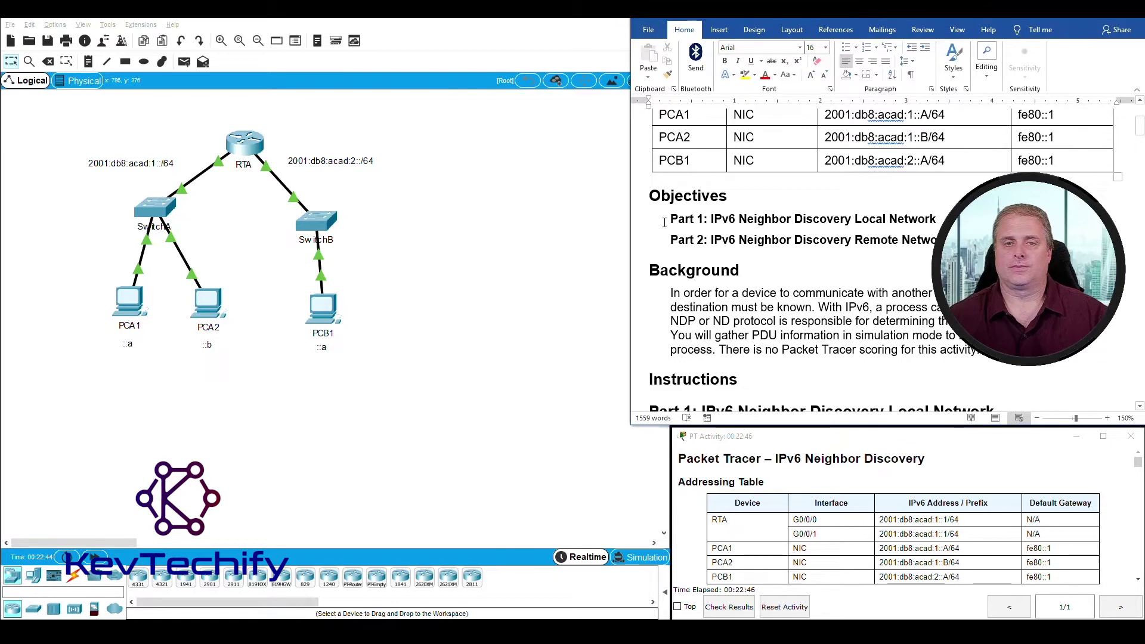
pyautogui.moveTo(630, 246); pyautogui.dragTo(668, 246)
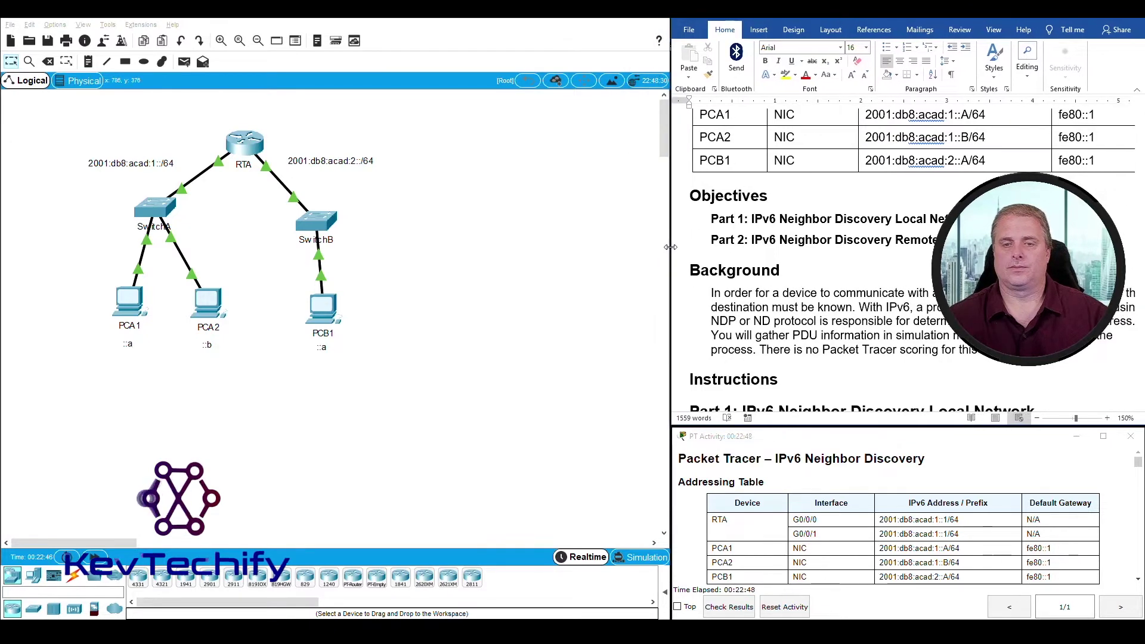
pyautogui.scroll(-5, 831, 253)
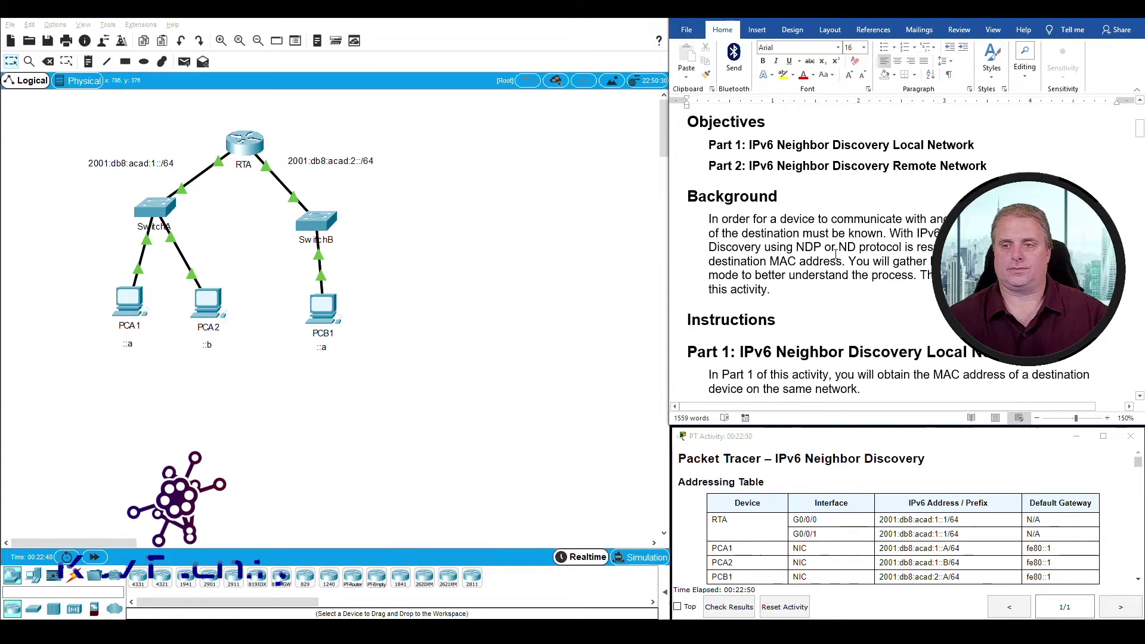
pyautogui.scroll(-1, 835, 253)
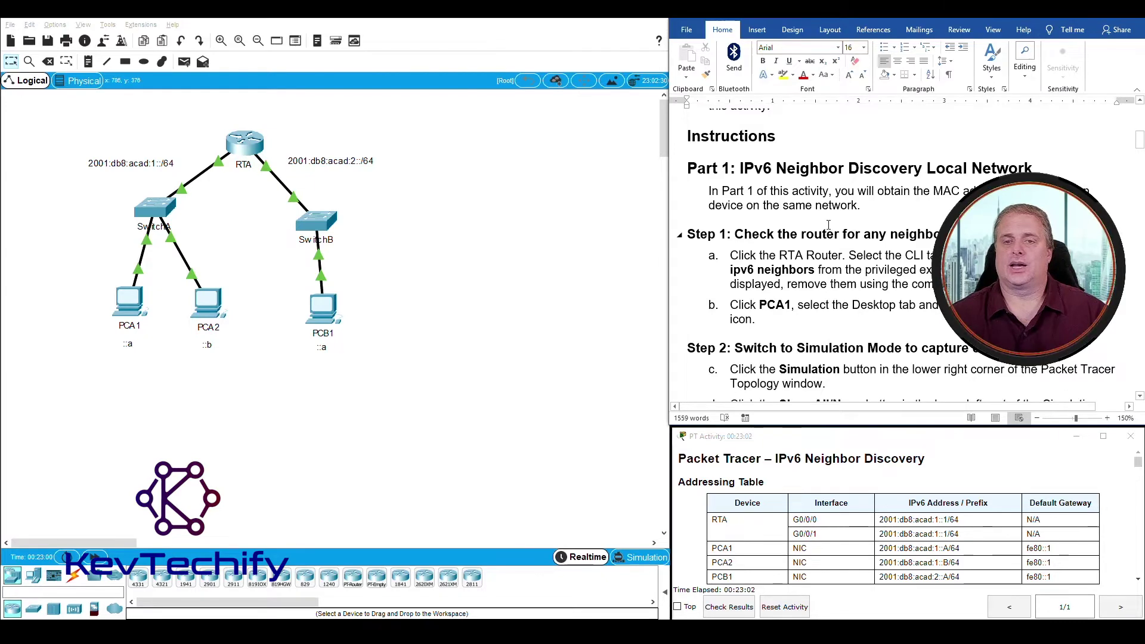
pyautogui.scroll(-3, 828, 224)
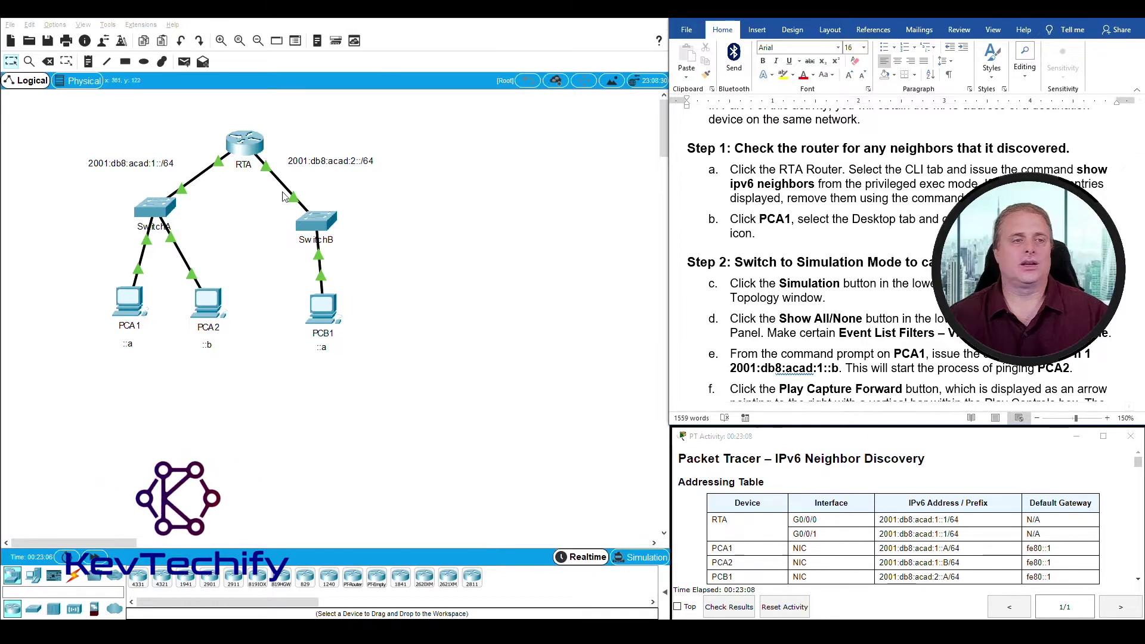
# Step: Open router RTA's command line and enter privileged exec mode with enable
pyautogui.click(244, 143)
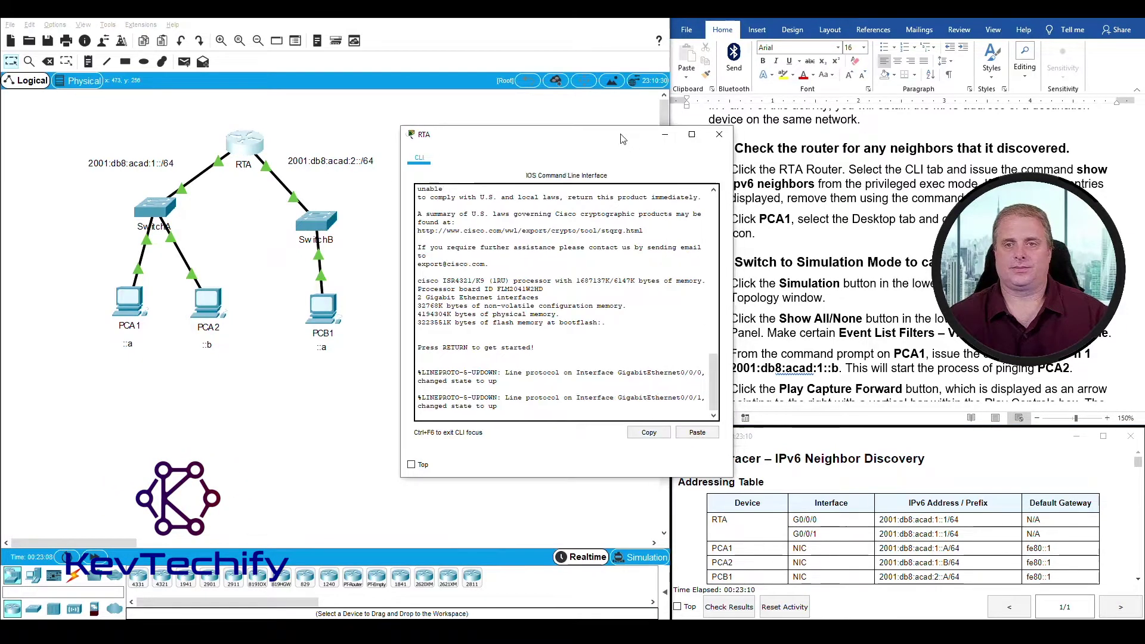
pyautogui.moveTo(620, 138); pyautogui.dragTo(406, 111)
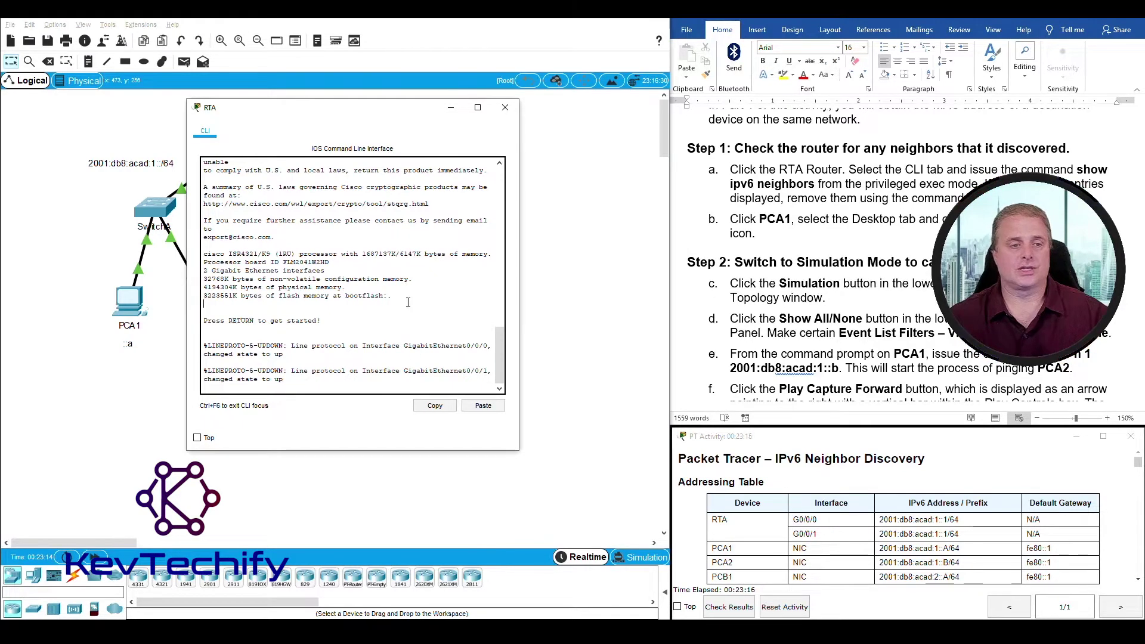
pyautogui.press('Return')
pyautogui.press('Return')
pyautogui.press('Return')
pyautogui.press('Return')
pyautogui.press('Return')
pyautogui.press('Return')
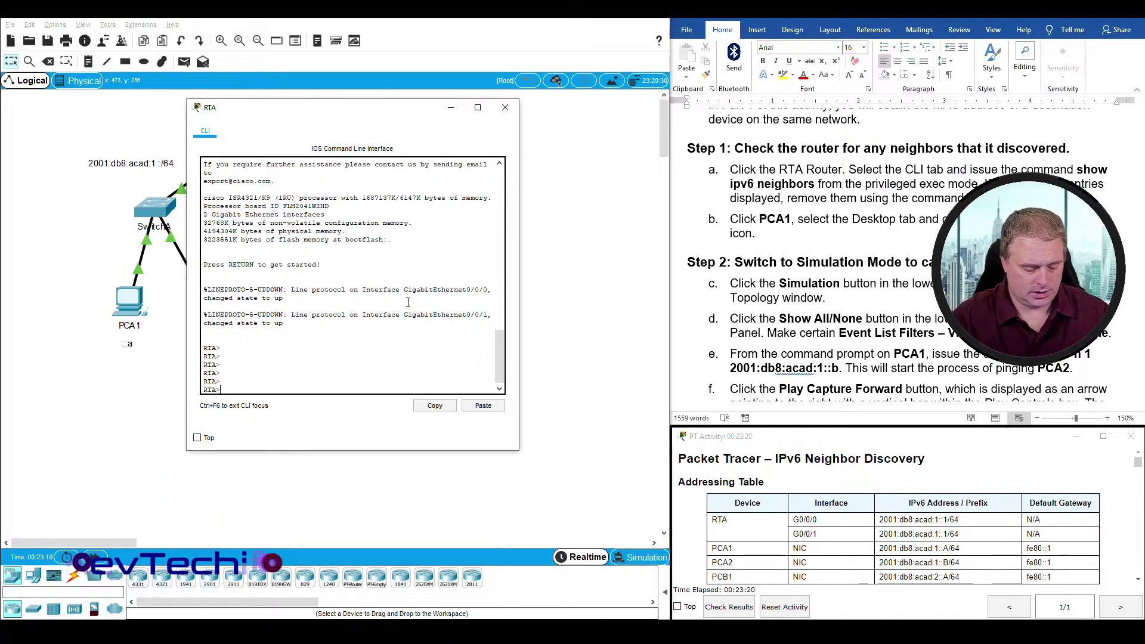
pyautogui.write('enable')
pyautogui.press('Return')
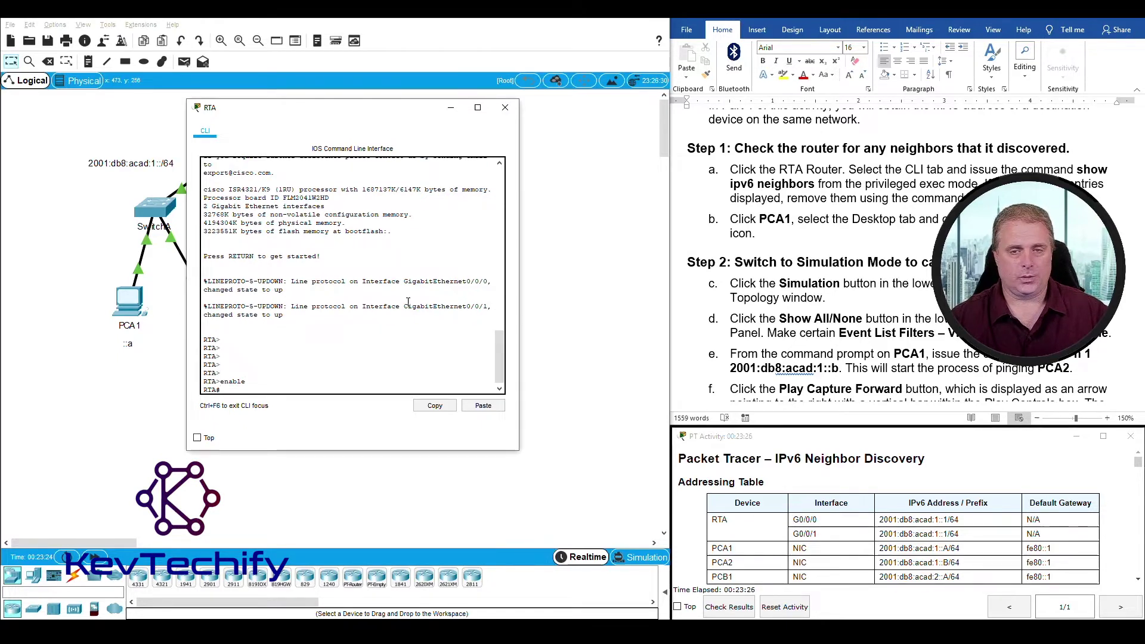
# Step: List the IPv6 neighbors known to RTA with the command show ipv6 neighbors
pyautogui.write('sh')
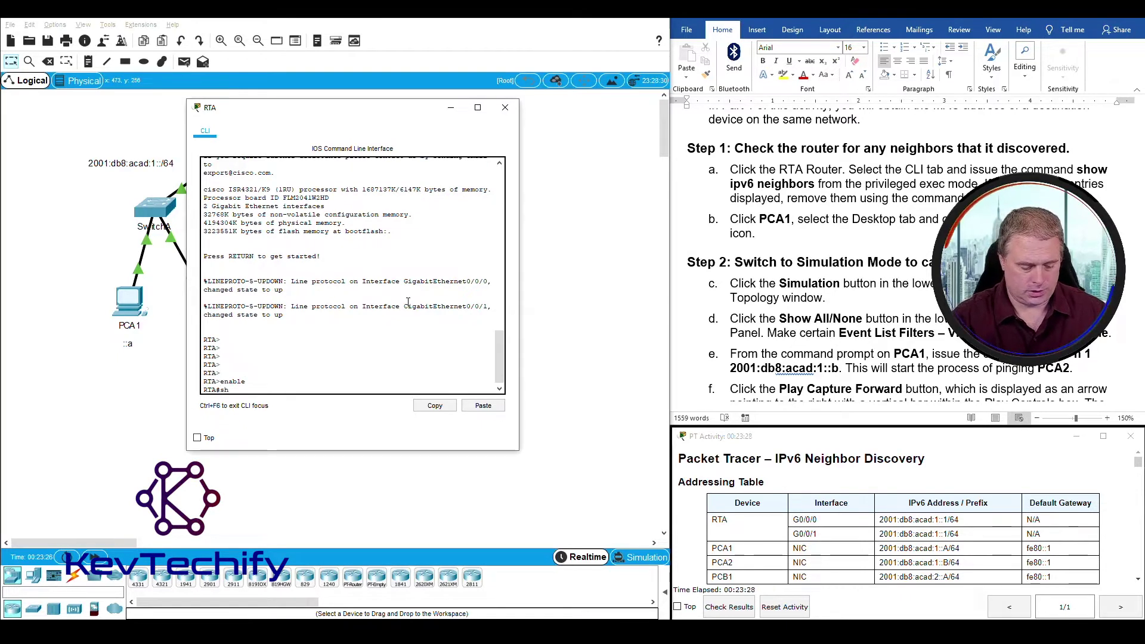
pyautogui.write('ow ipv')
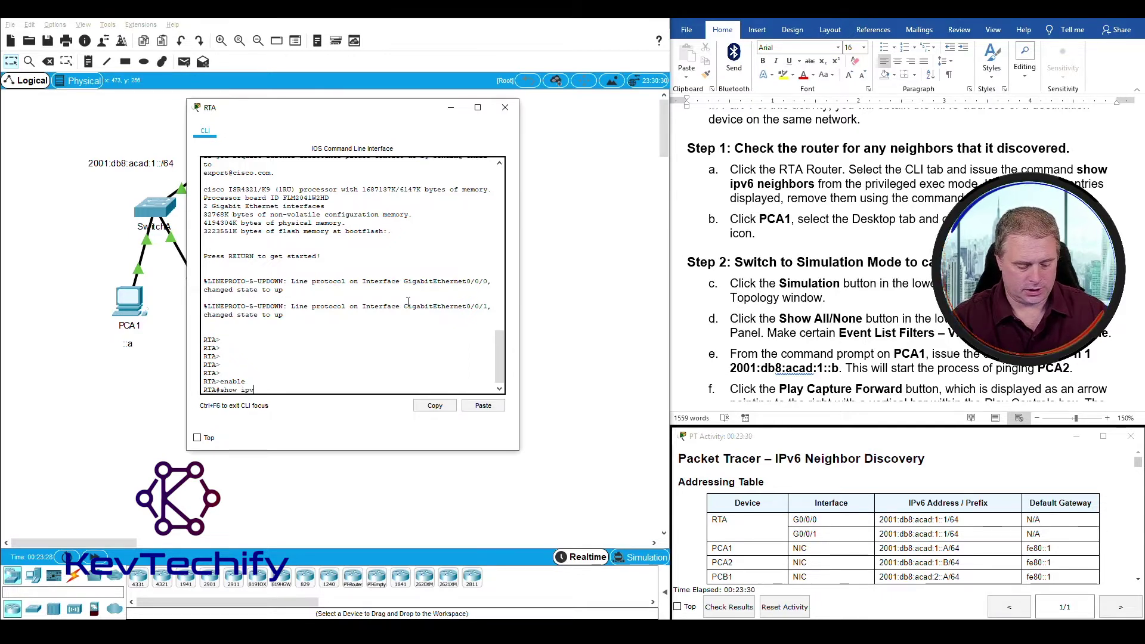
pyautogui.write('6')
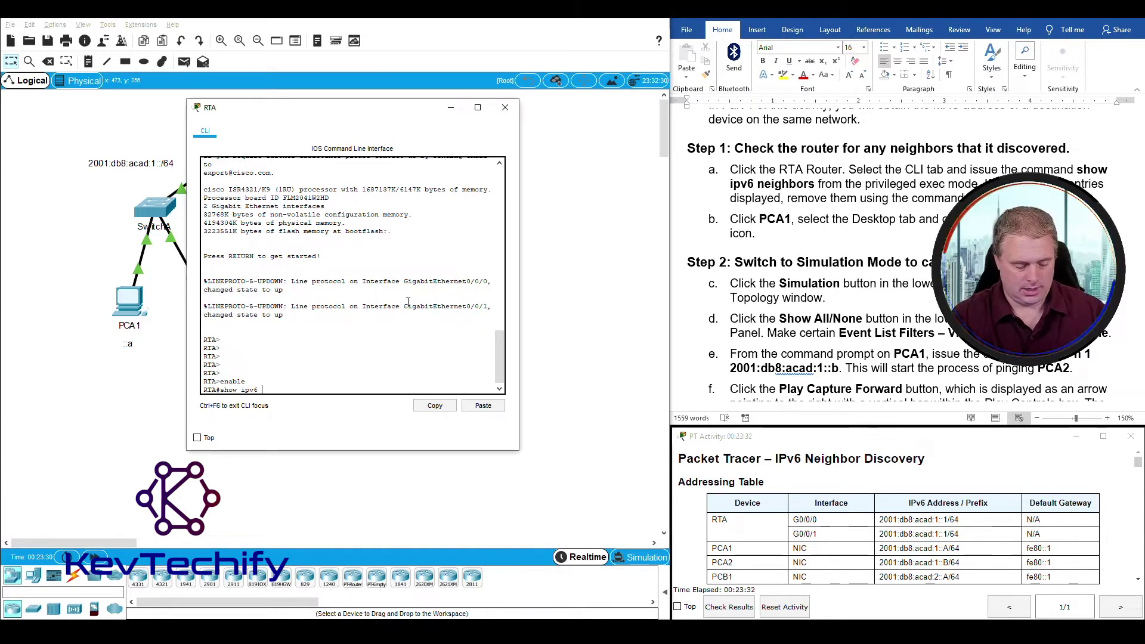
pyautogui.write(' neighb')
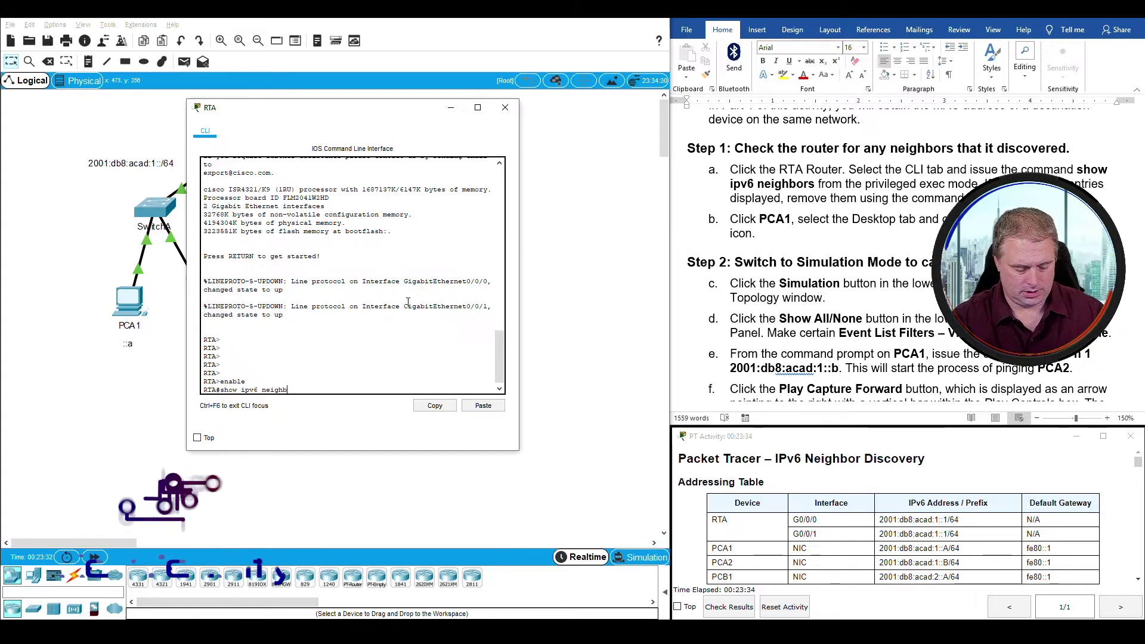
pyautogui.write('ors')
pyautogui.press('Return')
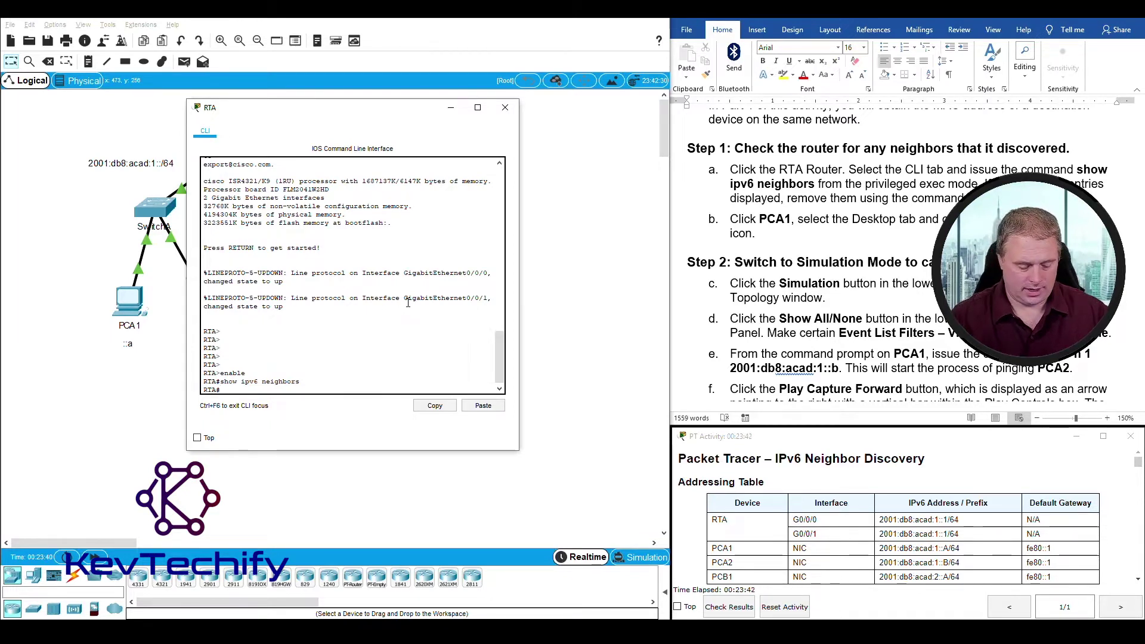
# Step: Remove RTA's neighbor entries with clear ipv6 neighbors, check with show ipv6 neighbors, and close the router window
pyautogui.write('clre')
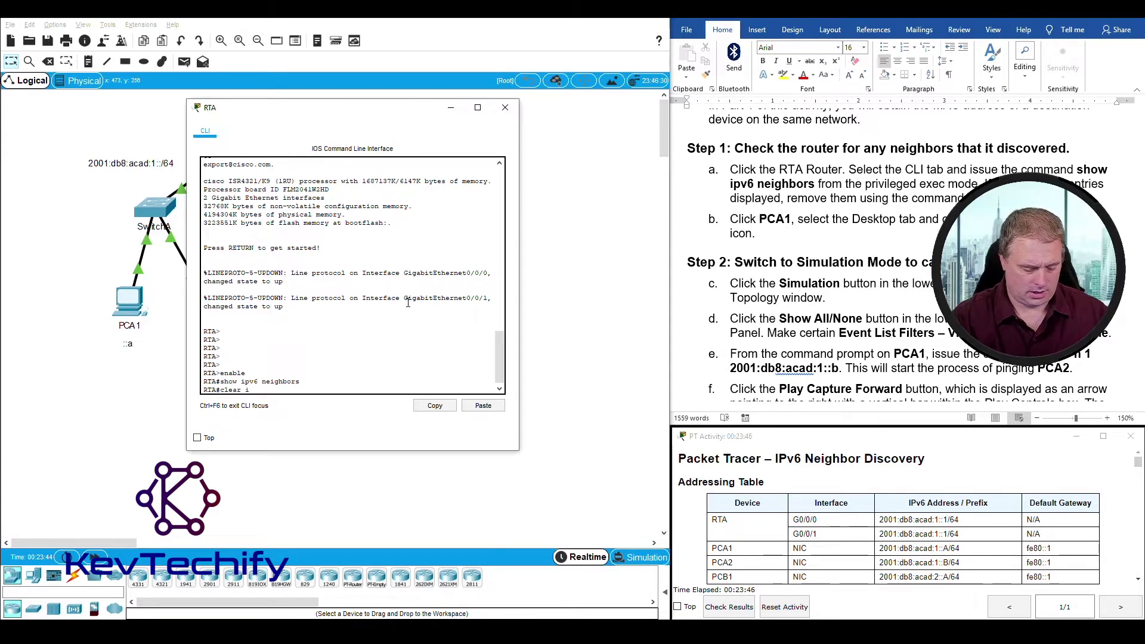
pyautogui.write('6 neig')
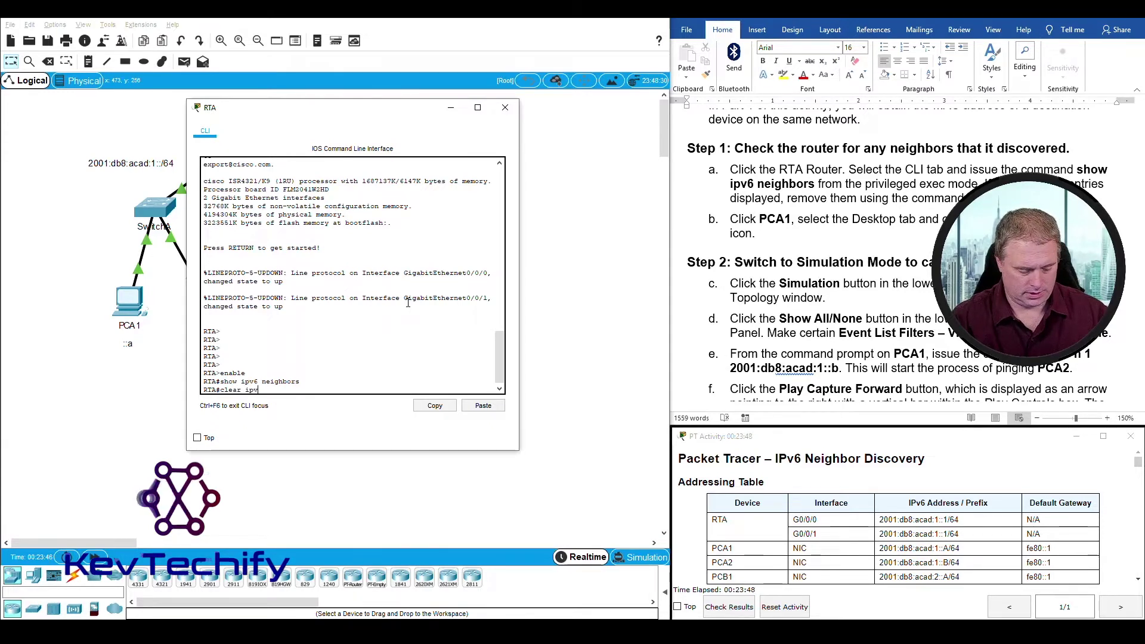
pyautogui.write('hbors')
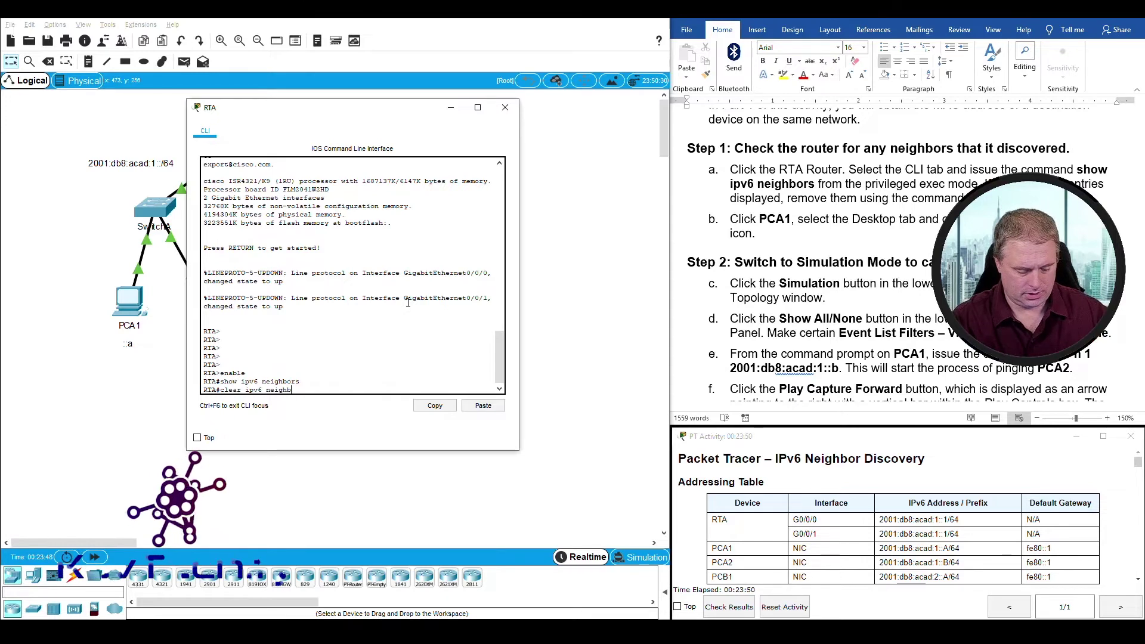
pyautogui.press('Return')
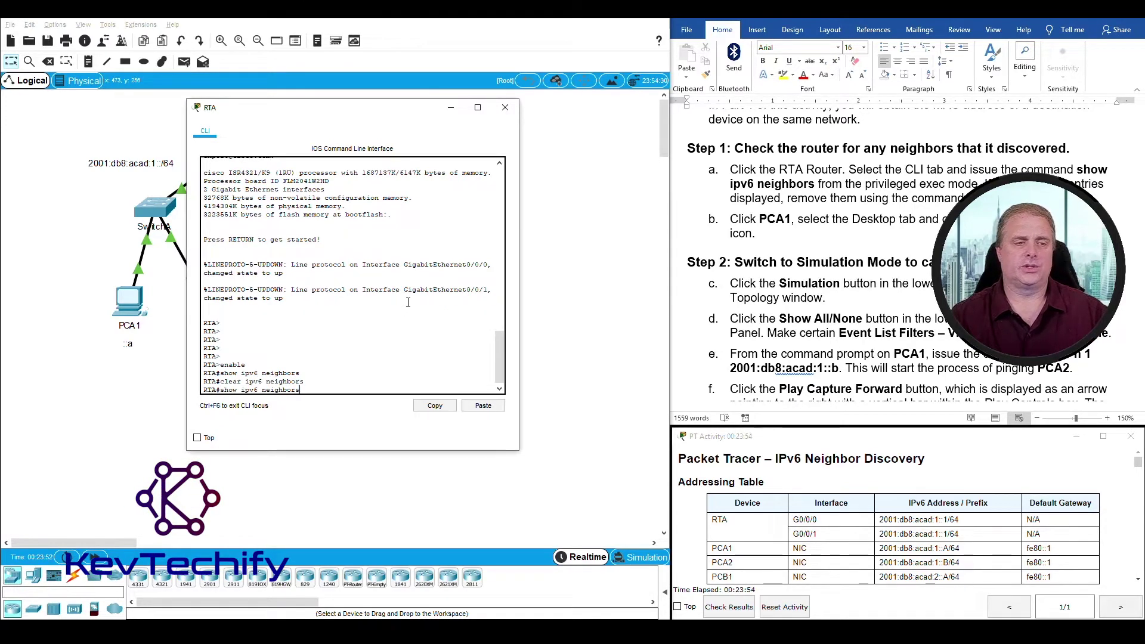
pyautogui.press('Return')
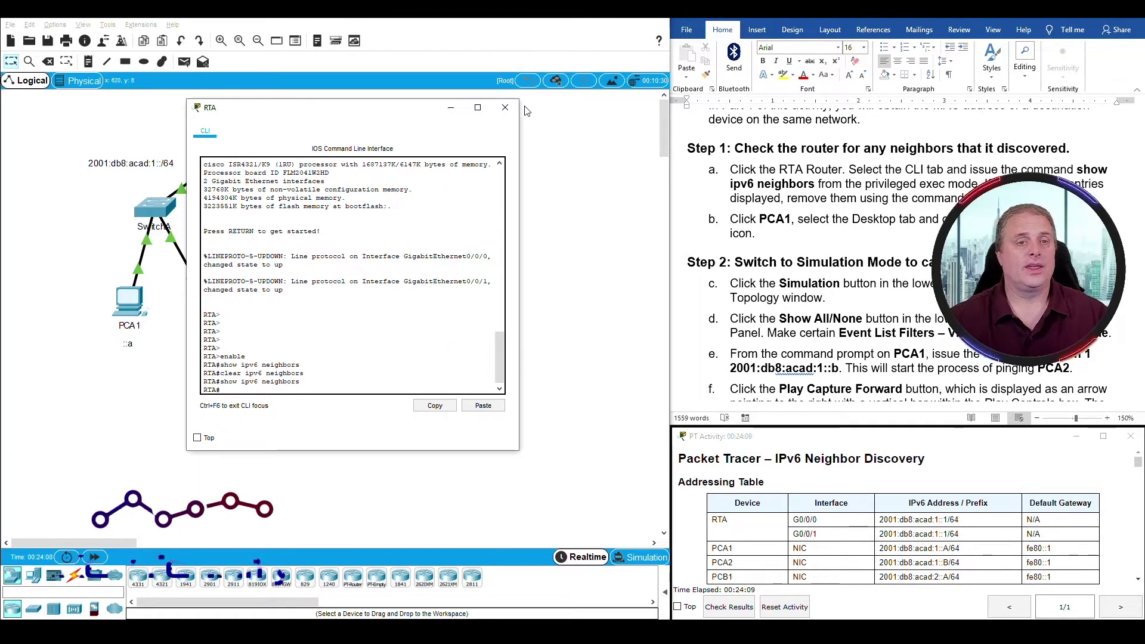
pyautogui.click(505, 107)
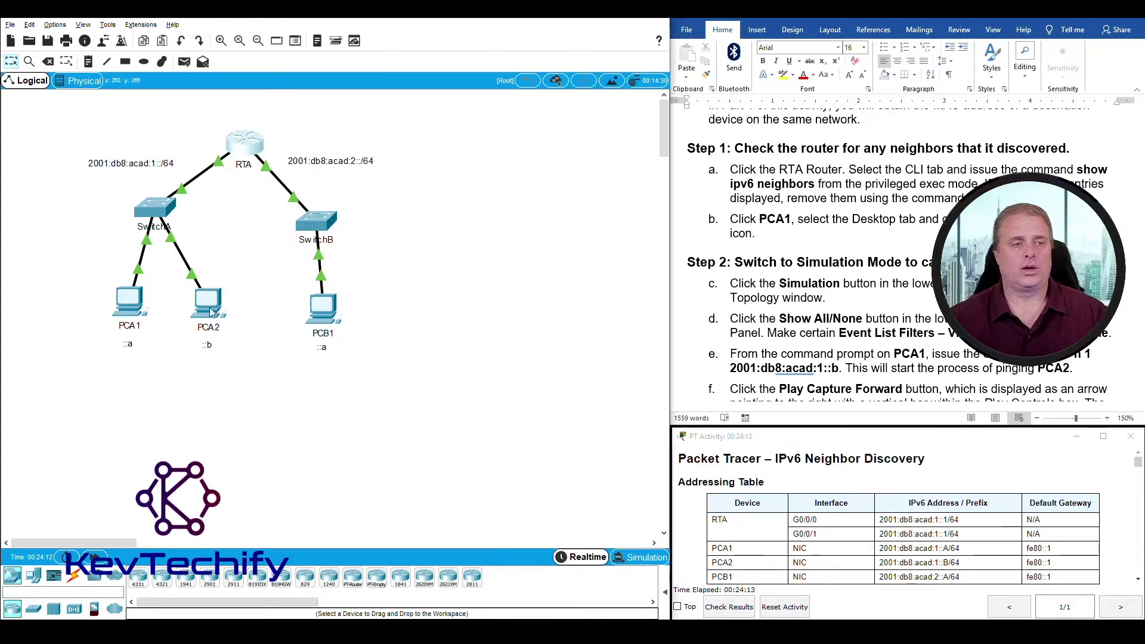
# Step: Open the Command Prompt on PCA1
pyautogui.click(134, 307)
pyautogui.moveTo(487, 134); pyautogui.dragTo(282, 132)
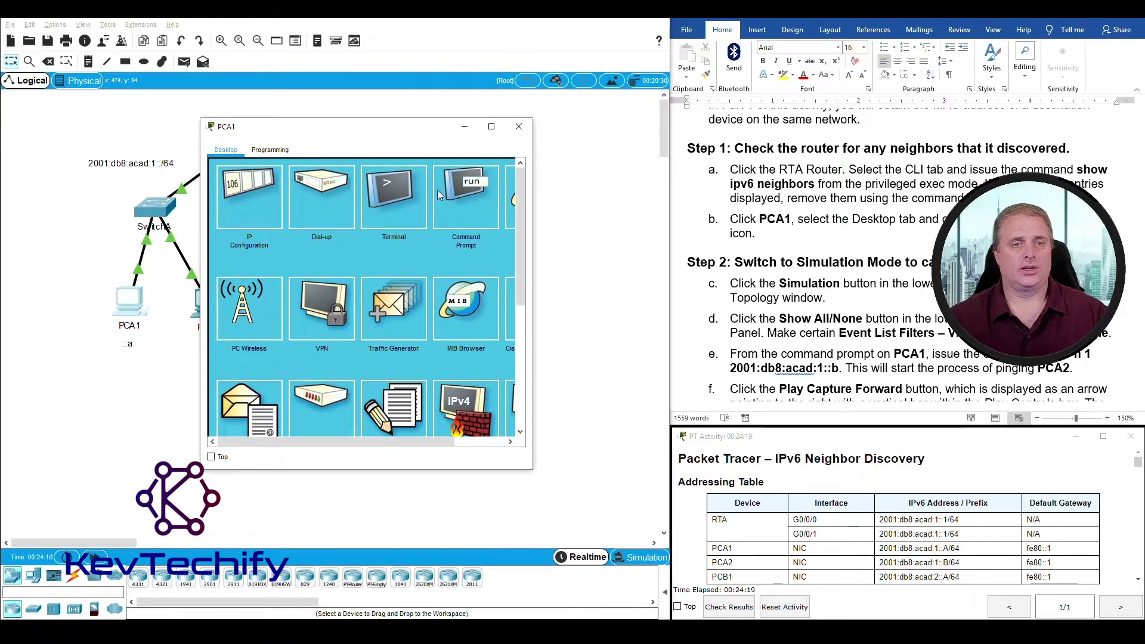
pyautogui.click(471, 204)
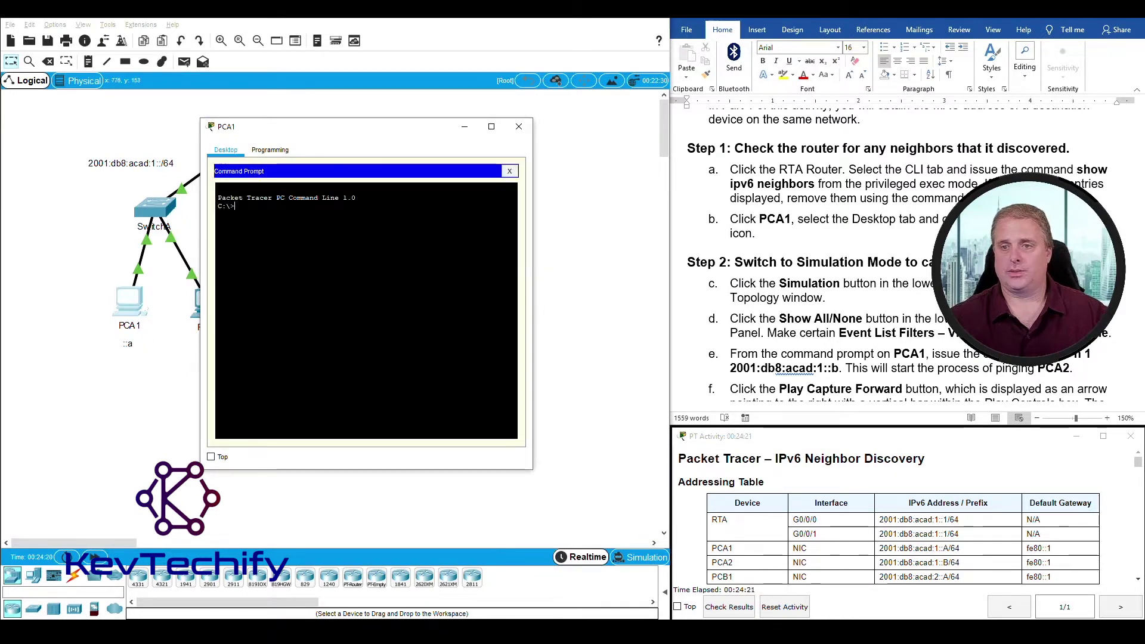
pyautogui.scroll(-3, 792, 188)
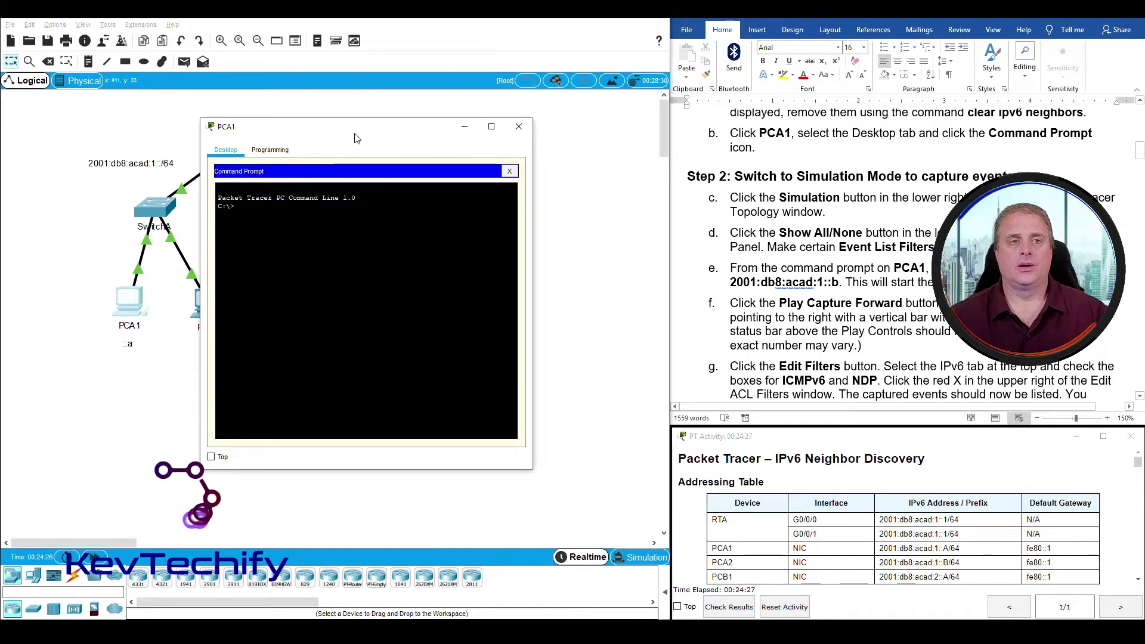
pyautogui.moveTo(354, 139); pyautogui.dragTo(312, 134)
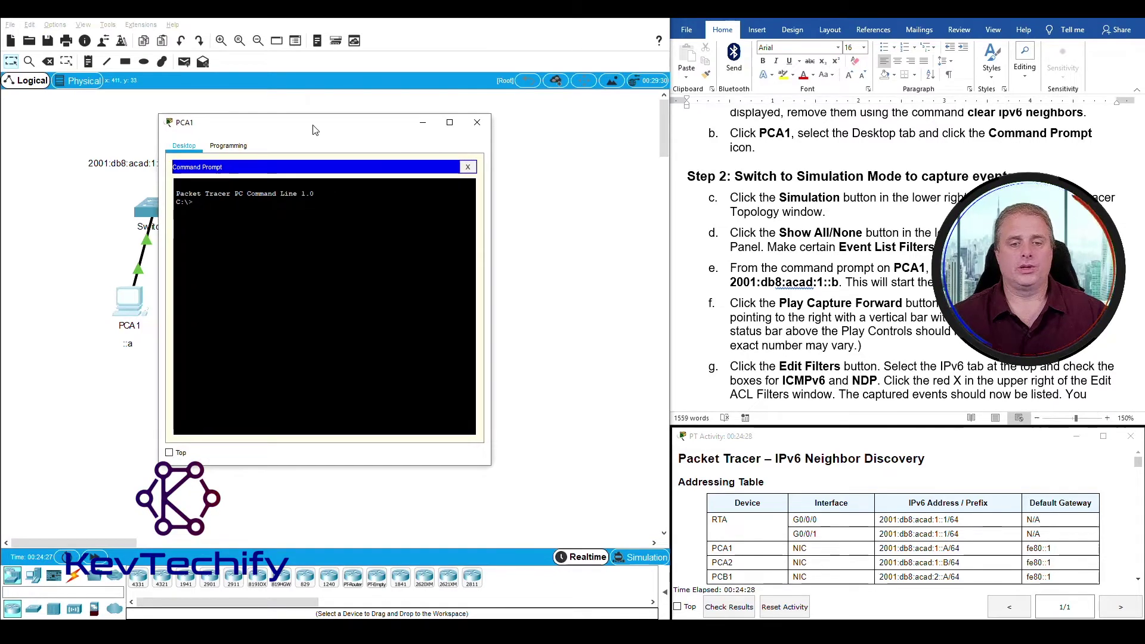
# Step: Switch to Simulation mode and set the visible events in the event list filters to None
pyautogui.click(646, 558)
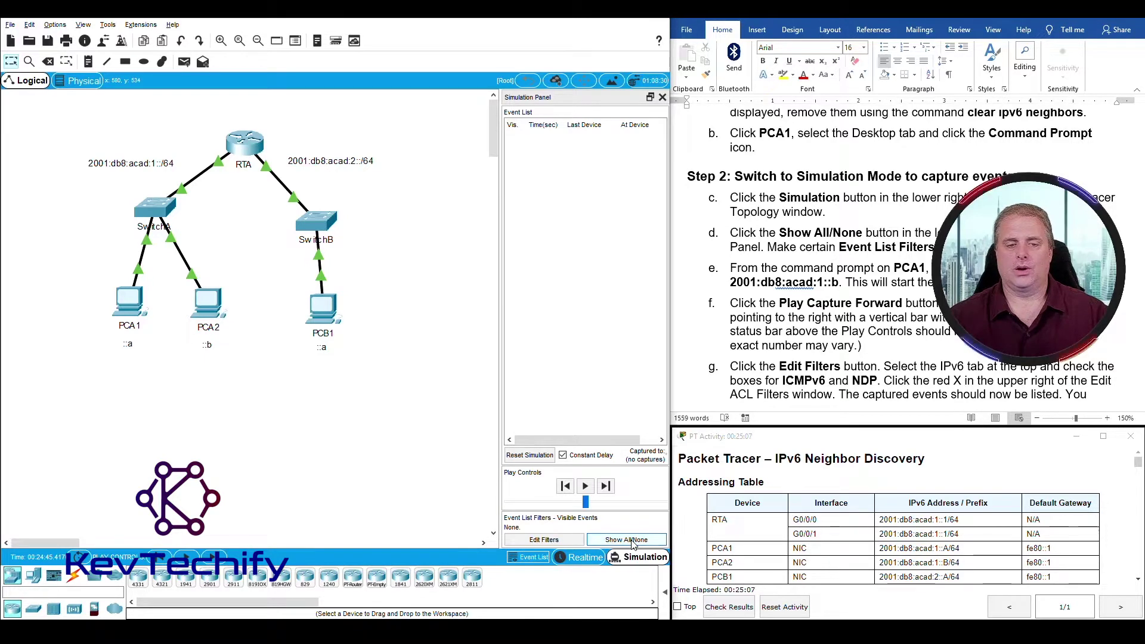
pyautogui.click(633, 543)
pyautogui.click(633, 543)
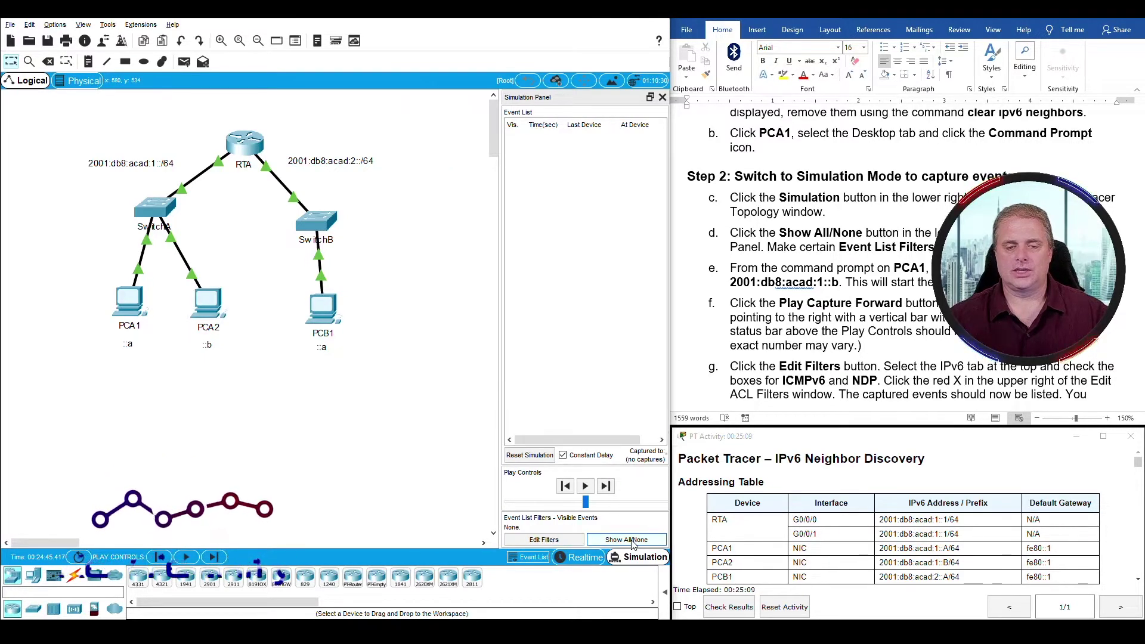
pyautogui.click(632, 542)
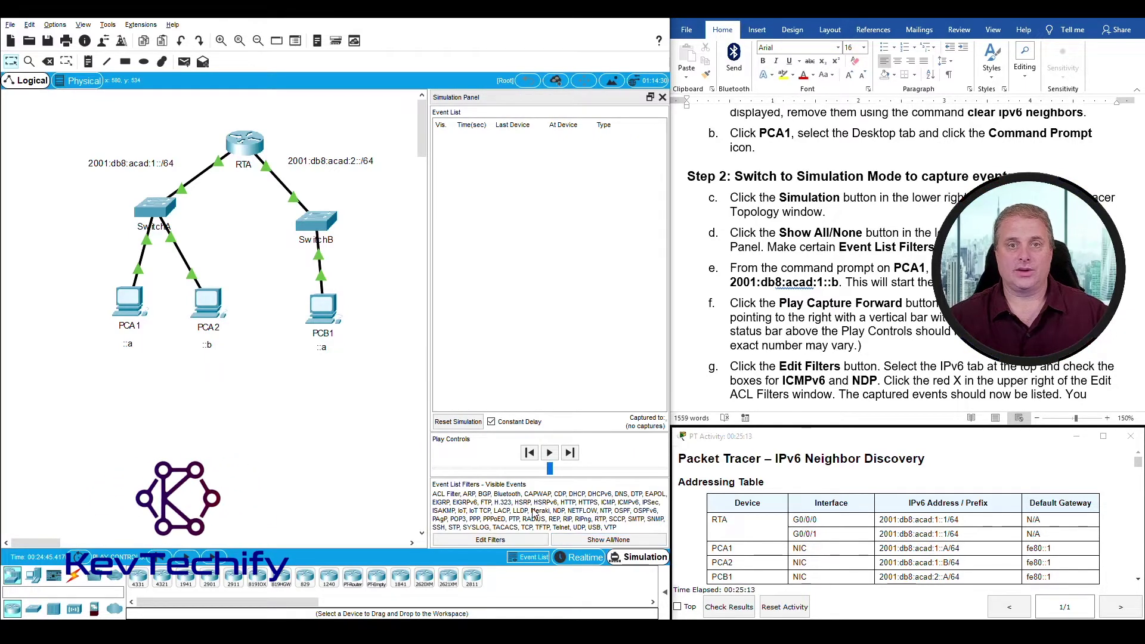
pyautogui.click(614, 543)
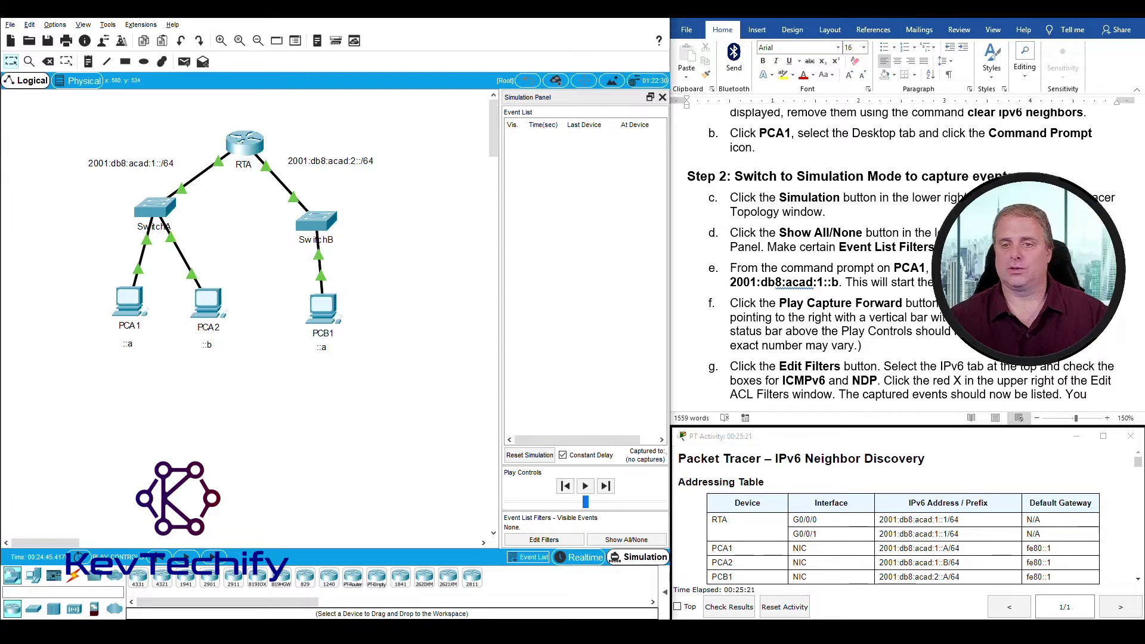
# Step: Send a single ping from PCA1's Command Prompt to PCA2 with ping -n 1 2001:db8:acad:1::b
pyautogui.scroll(-1, 782, 243)
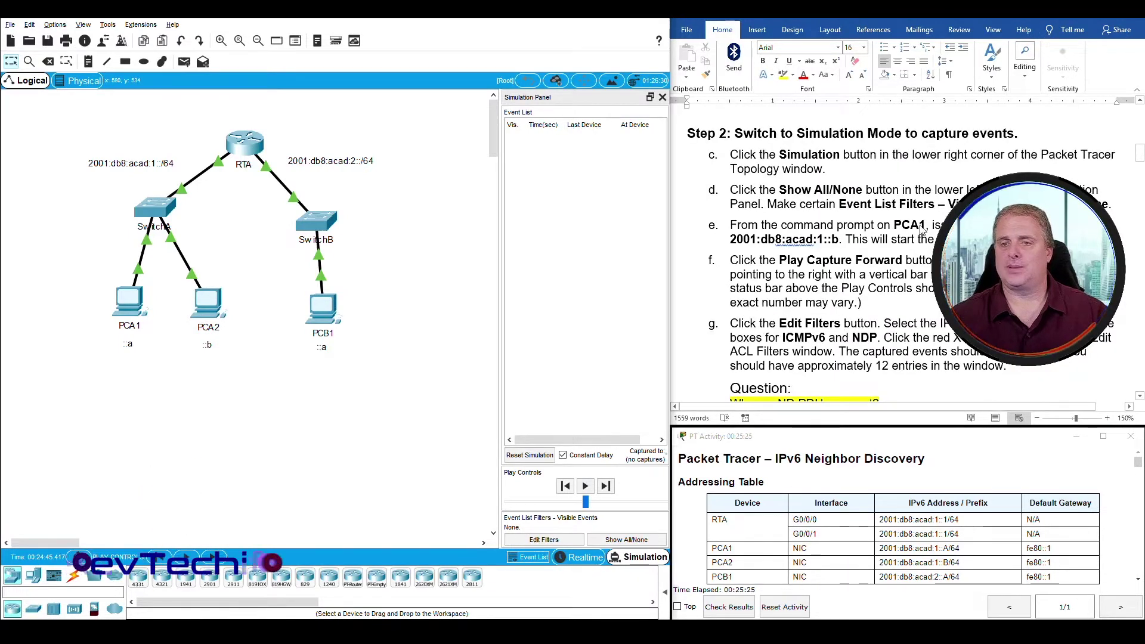
pyautogui.click(128, 303)
pyautogui.moveTo(392, 129); pyautogui.dragTo(336, 129)
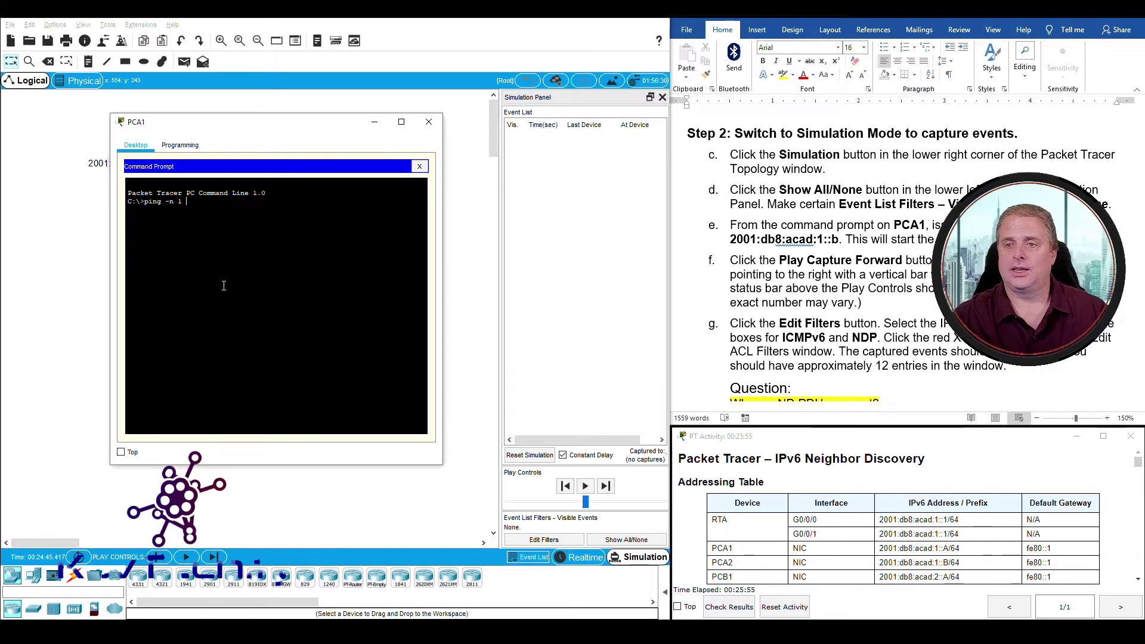
pyautogui.write('200')
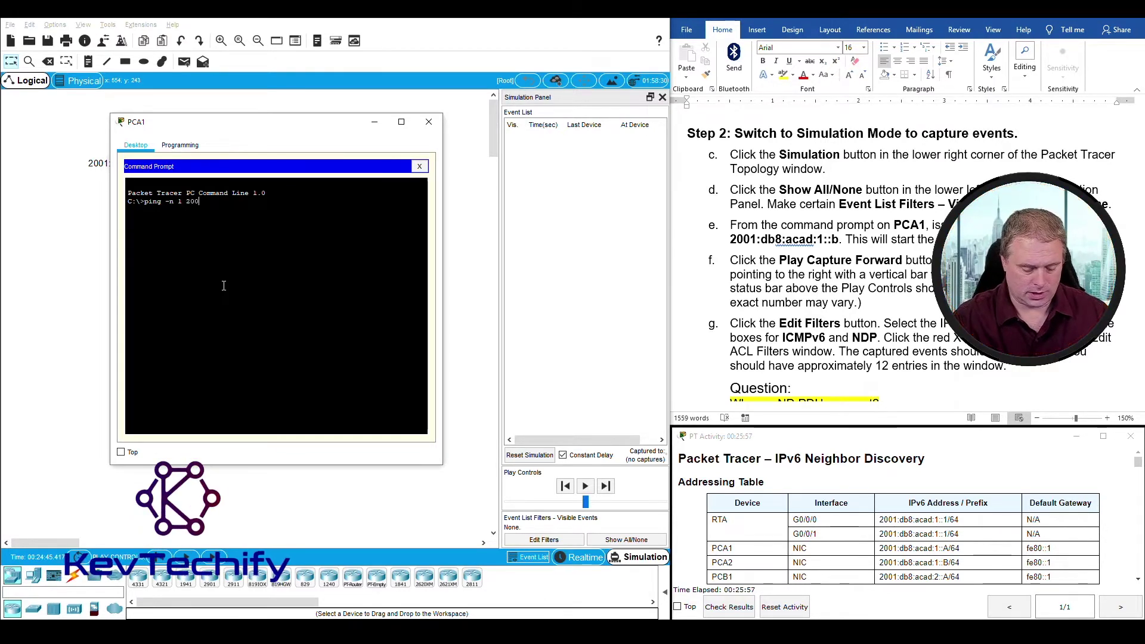
pyautogui.write('1:')
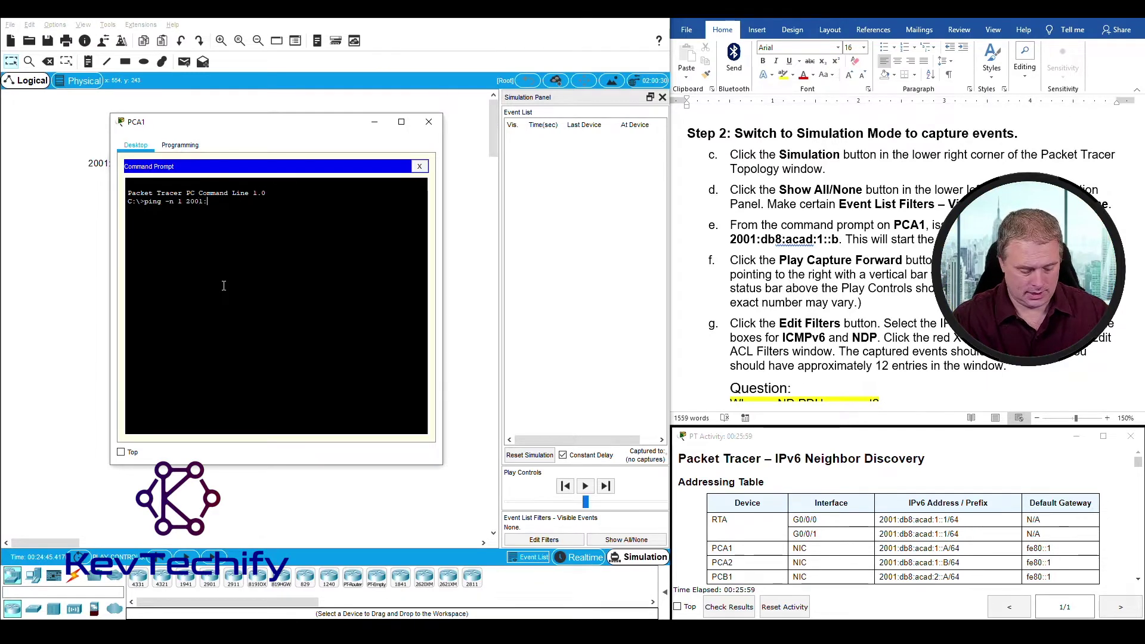
pyautogui.write('db8:')
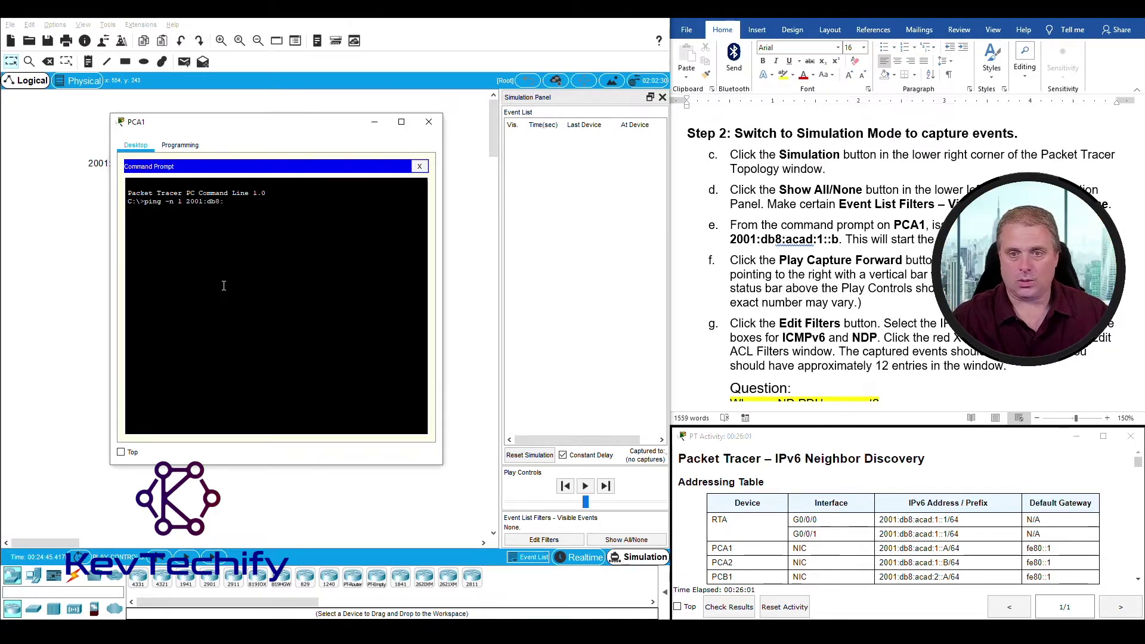
pyautogui.write('acad:1')
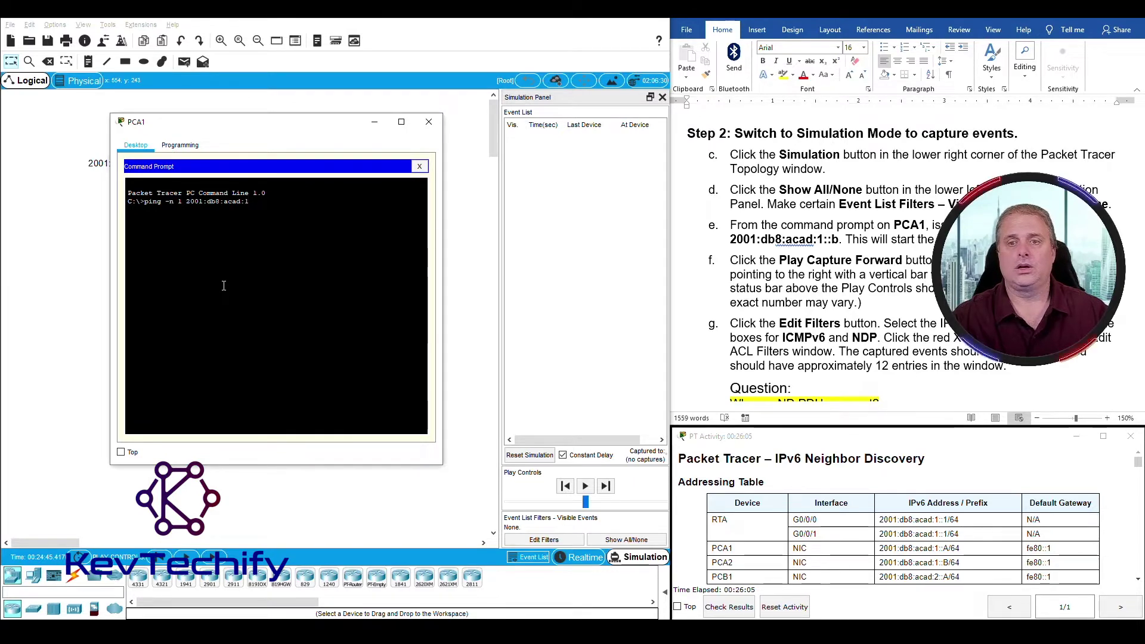
pyautogui.write('::b')
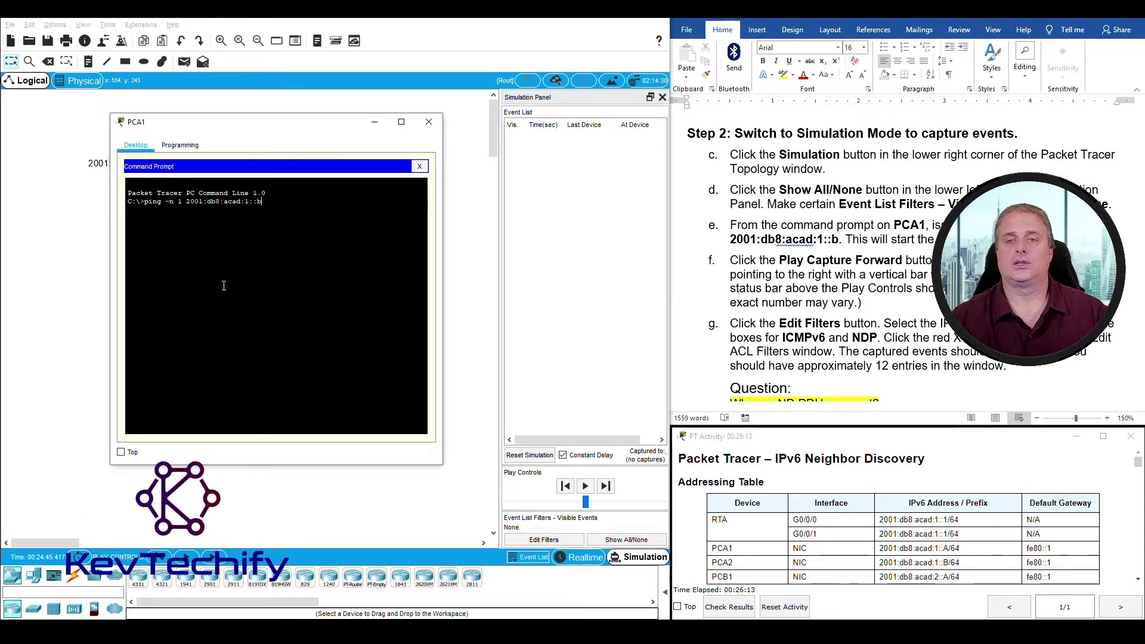
pyautogui.press('Return')
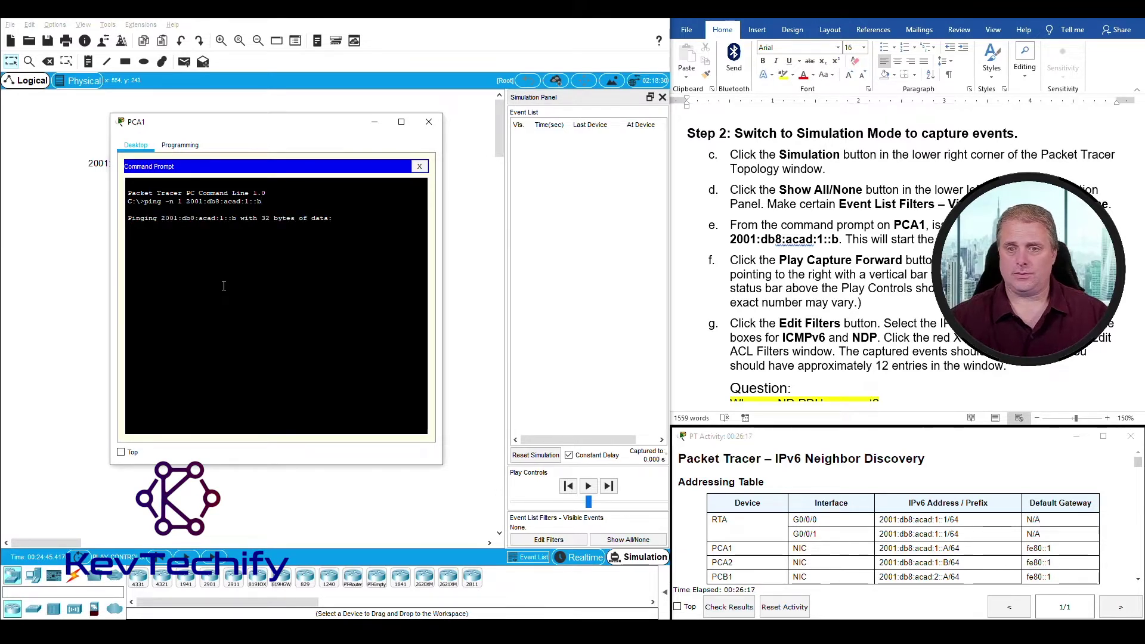
# Step: Minimize the PCA1 window, then widen the simulation panel and capture the ping traffic forward
pyautogui.moveTo(326, 131); pyautogui.dragTo(332, 147)
pyautogui.click(379, 138)
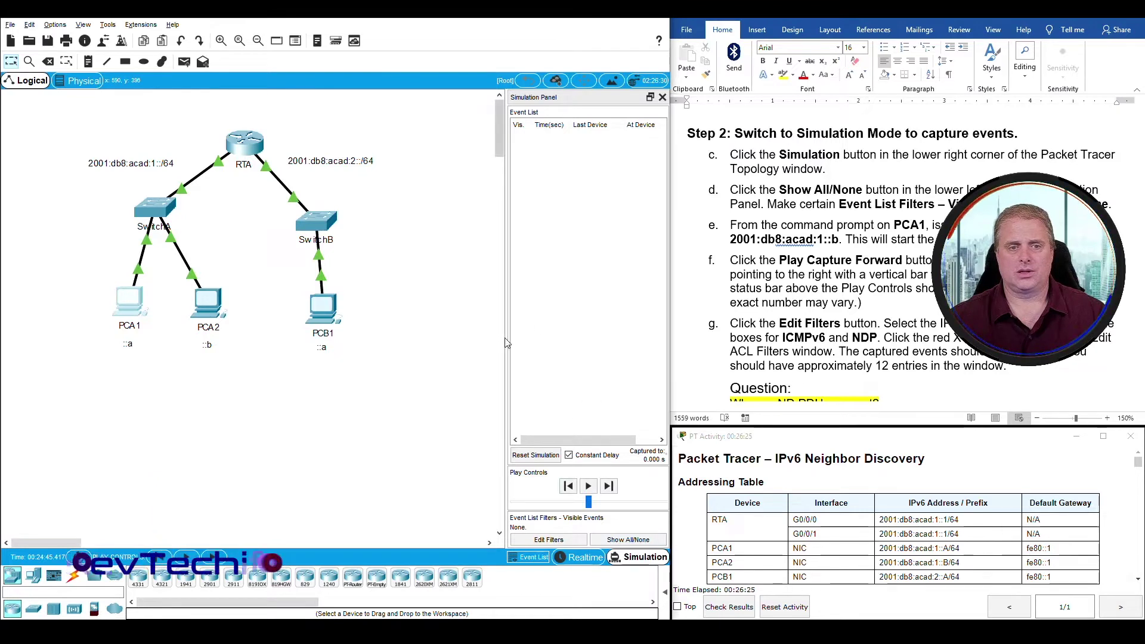
pyautogui.moveTo(507, 340); pyautogui.dragTo(471, 340)
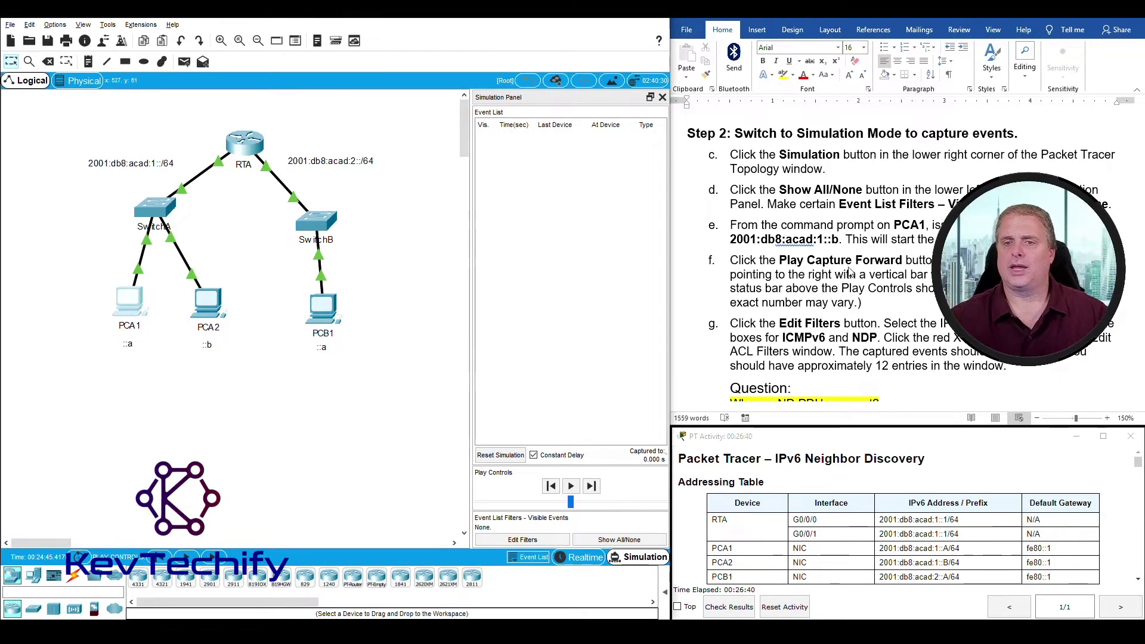
pyautogui.click(591, 486)
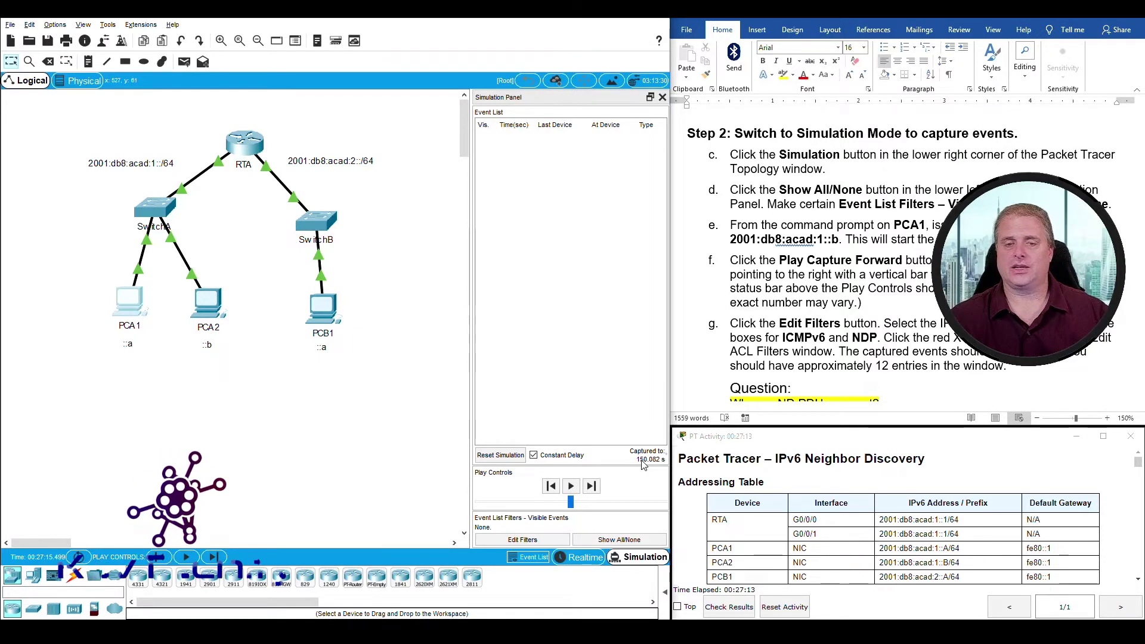
# Step: Enable the ICMPv6 and NDP filters for visible events, and widen the simulation panel to show the full Type column beside the topology
pyautogui.scroll(-3, 871, 214)
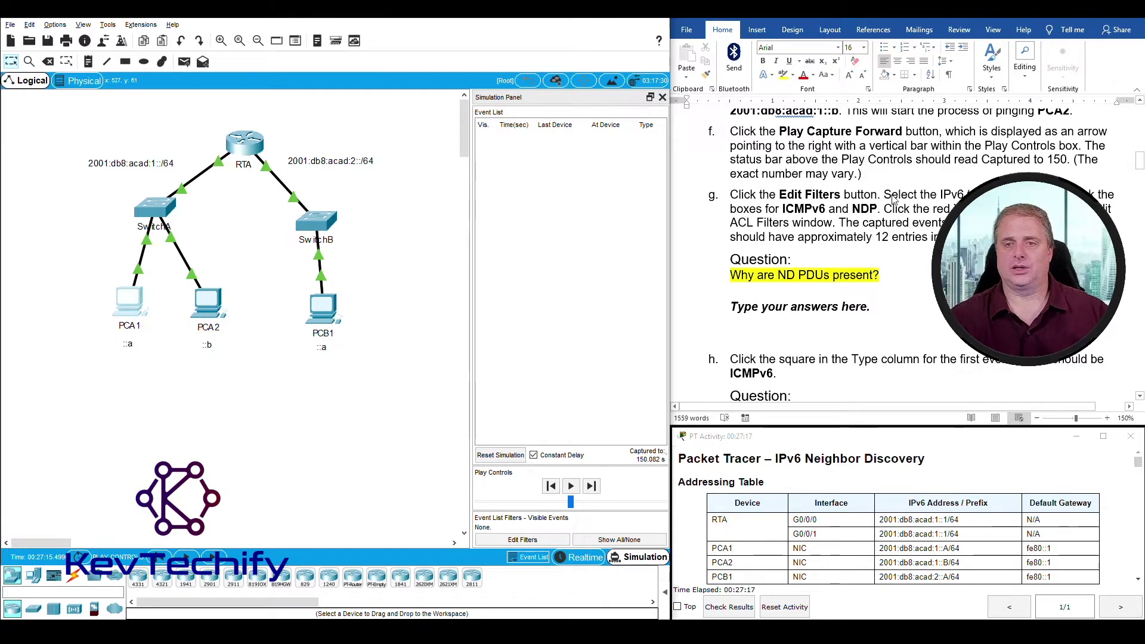
pyautogui.click(519, 540)
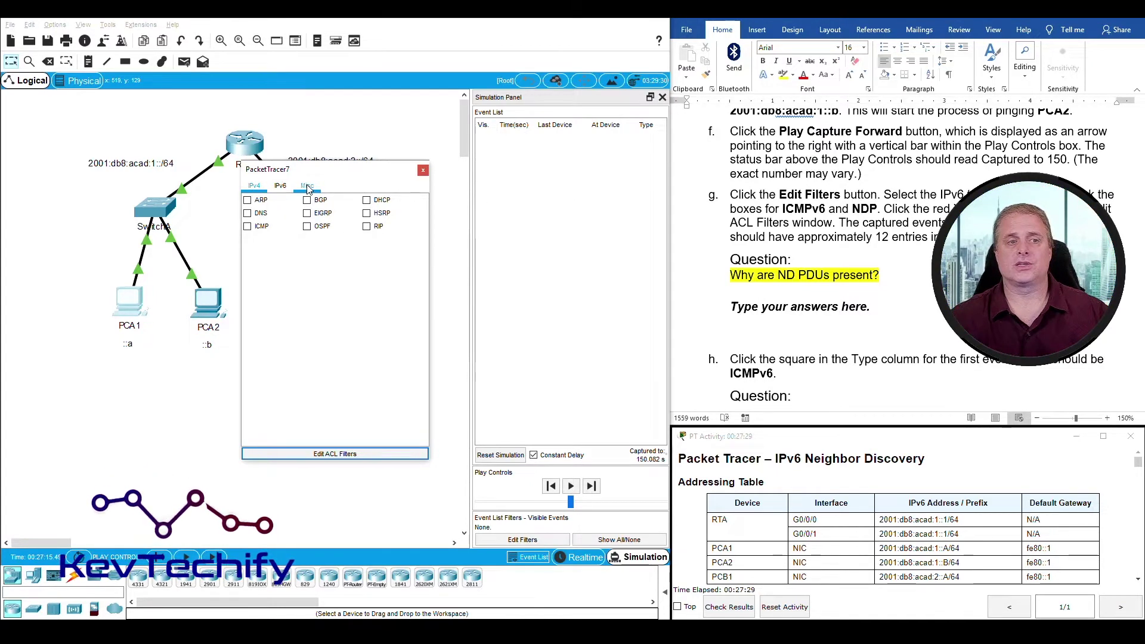
pyautogui.click(281, 189)
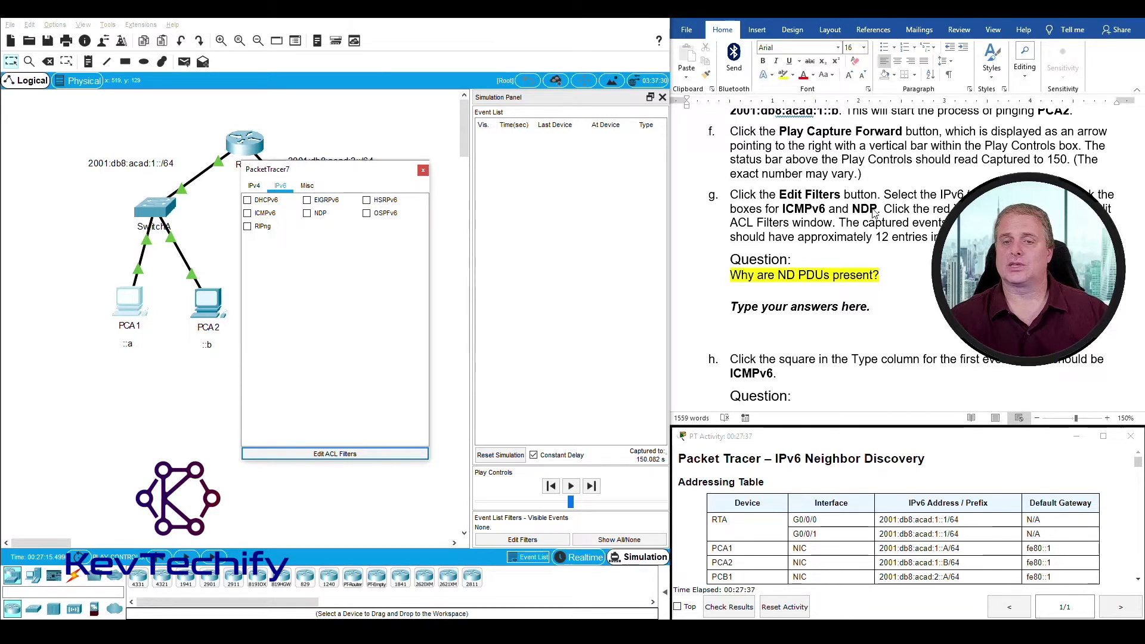
pyautogui.click(248, 215)
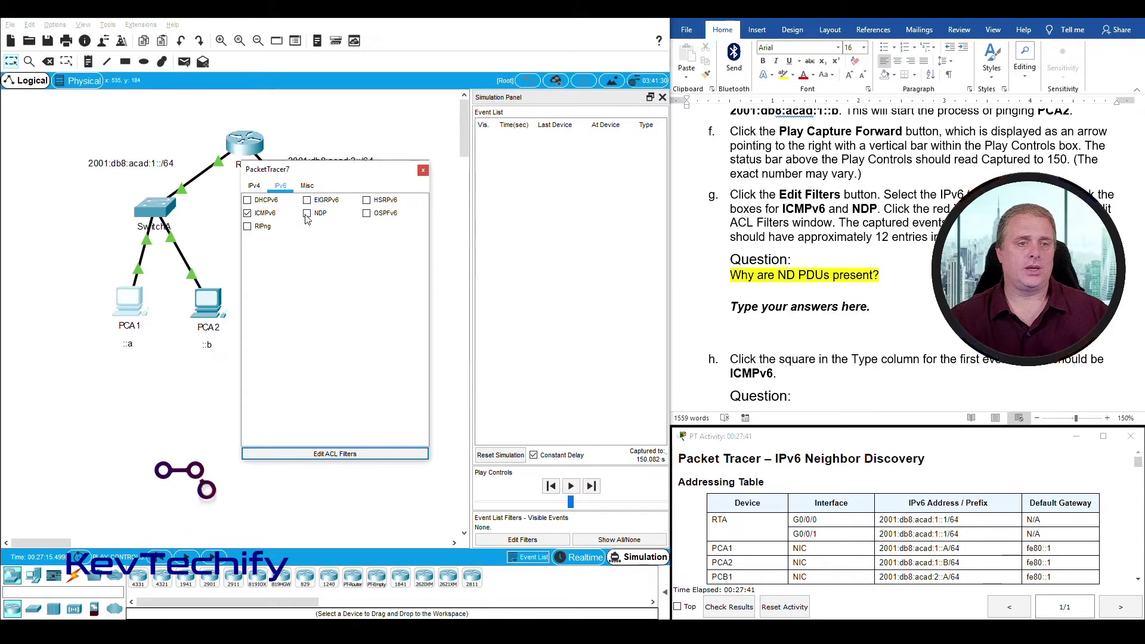
pyautogui.click(306, 215)
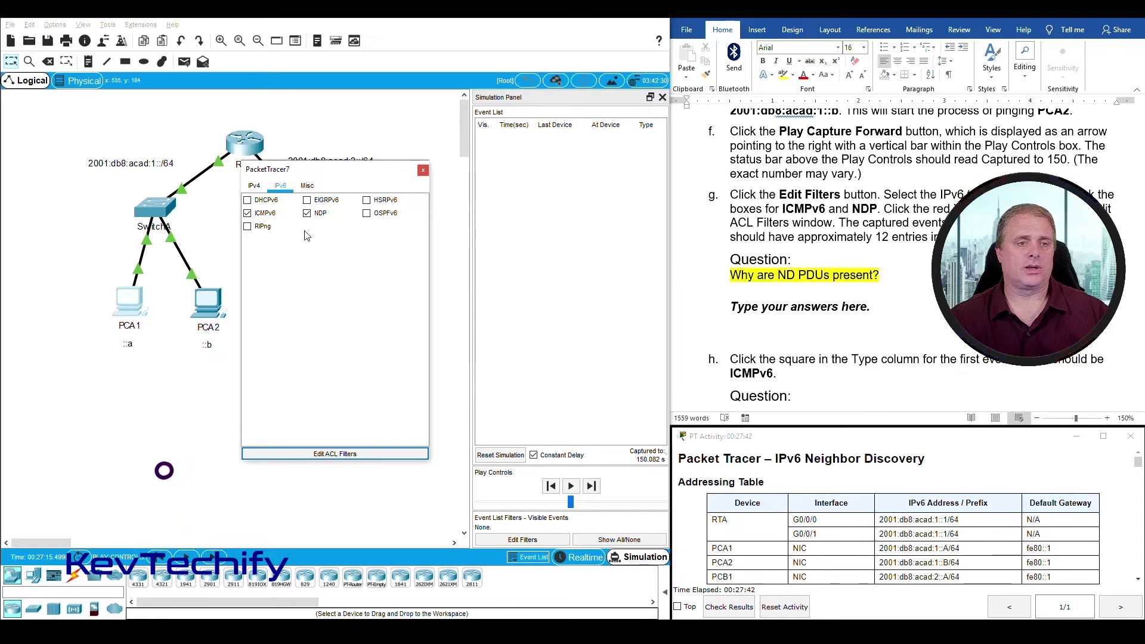
pyautogui.click(422, 172)
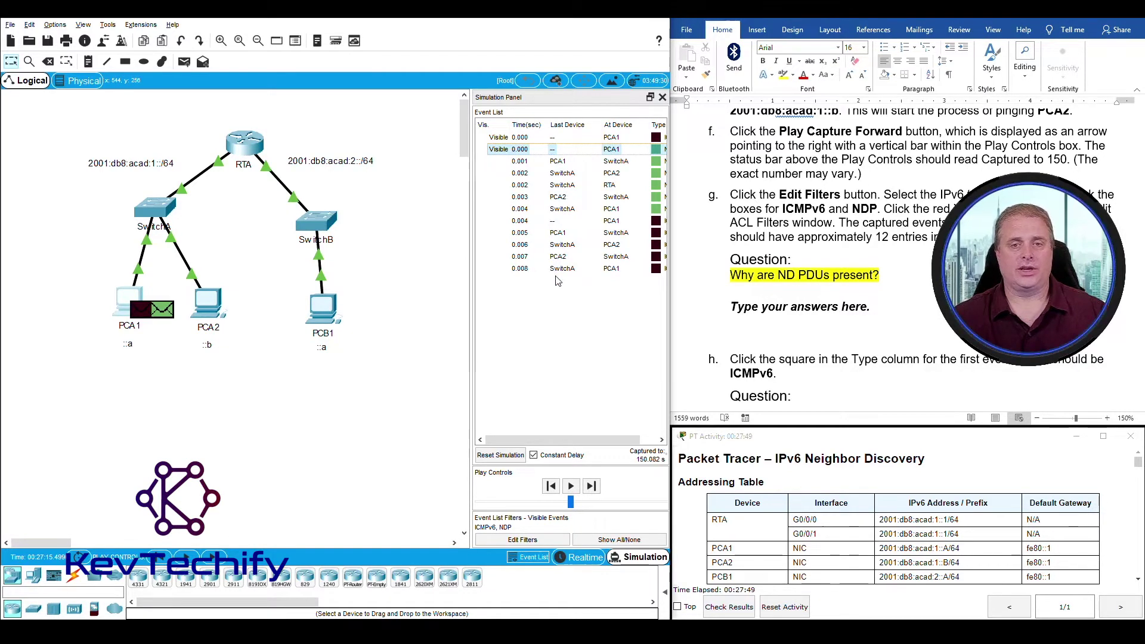
pyautogui.moveTo(471, 333); pyautogui.dragTo(443, 340)
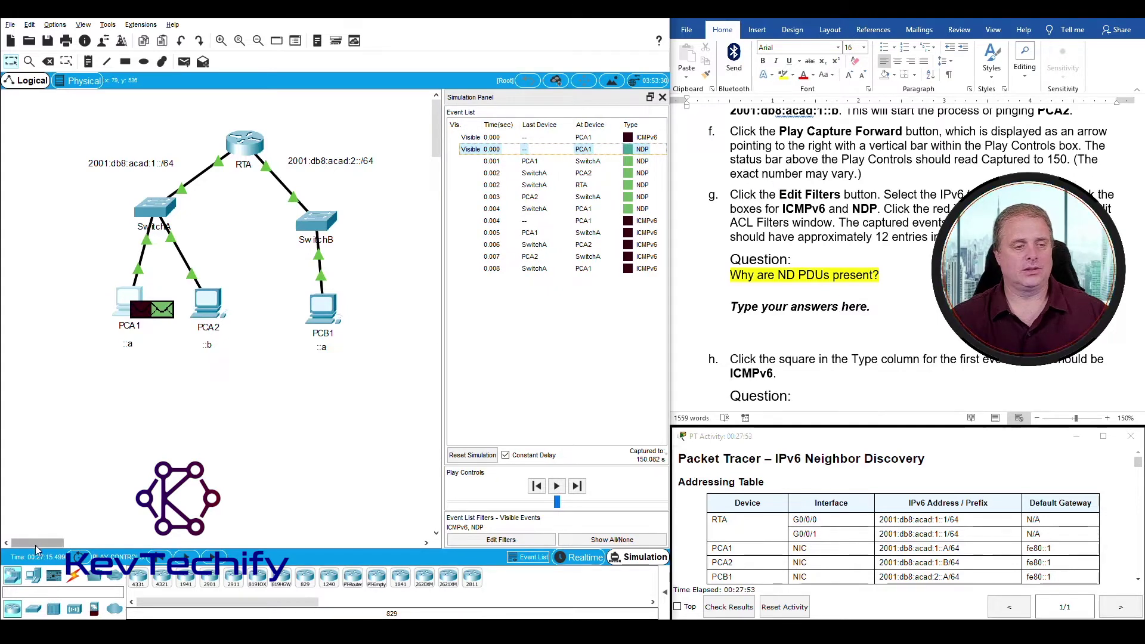
pyautogui.moveTo(37, 544); pyautogui.dragTo(40, 545)
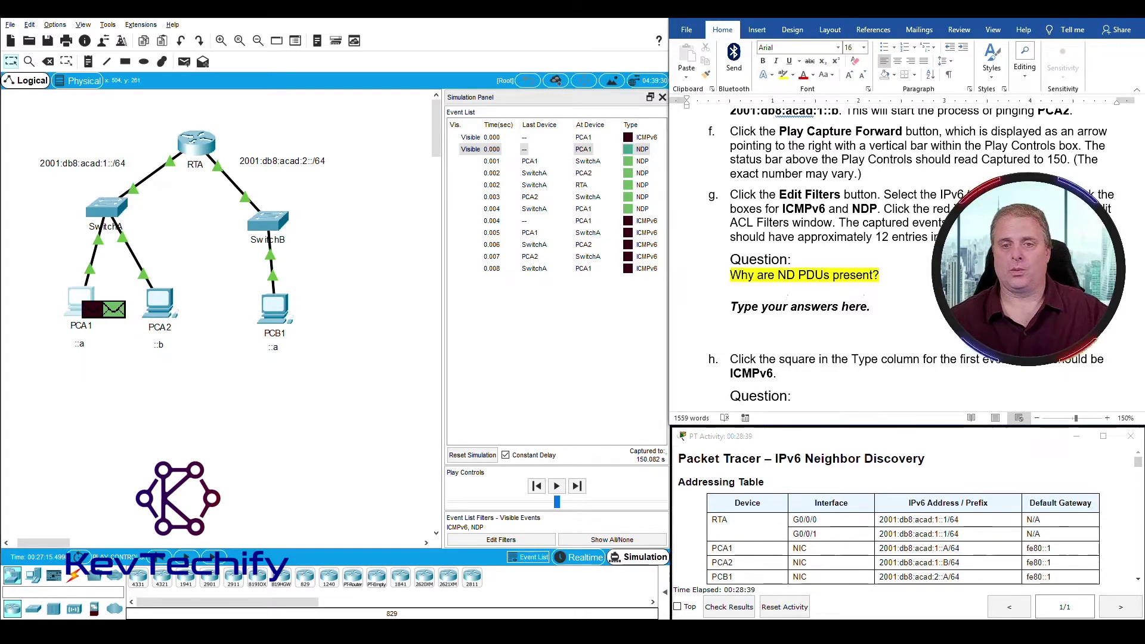
# Step: Replace the answer placeholder under "Why are ND PDUs present?" with a sentence on sending ICMPv6 ping packets and the MAC address of the destination
pyautogui.click(759, 307)
pyautogui.moveTo(759, 307); pyautogui.dragTo(888, 317)
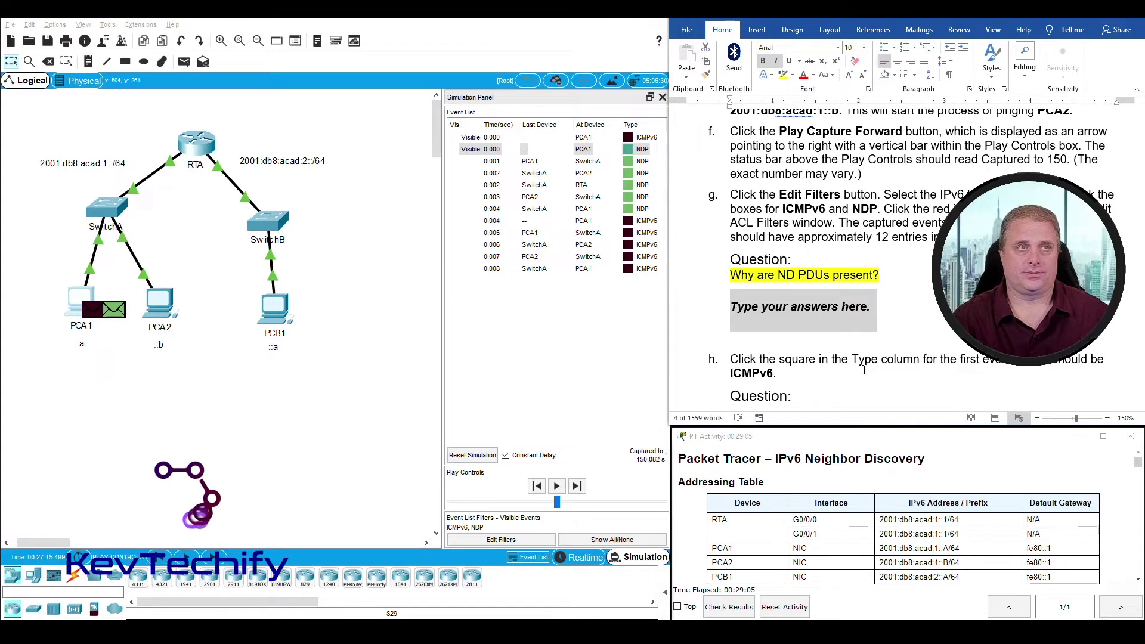
pyautogui.write('In or')
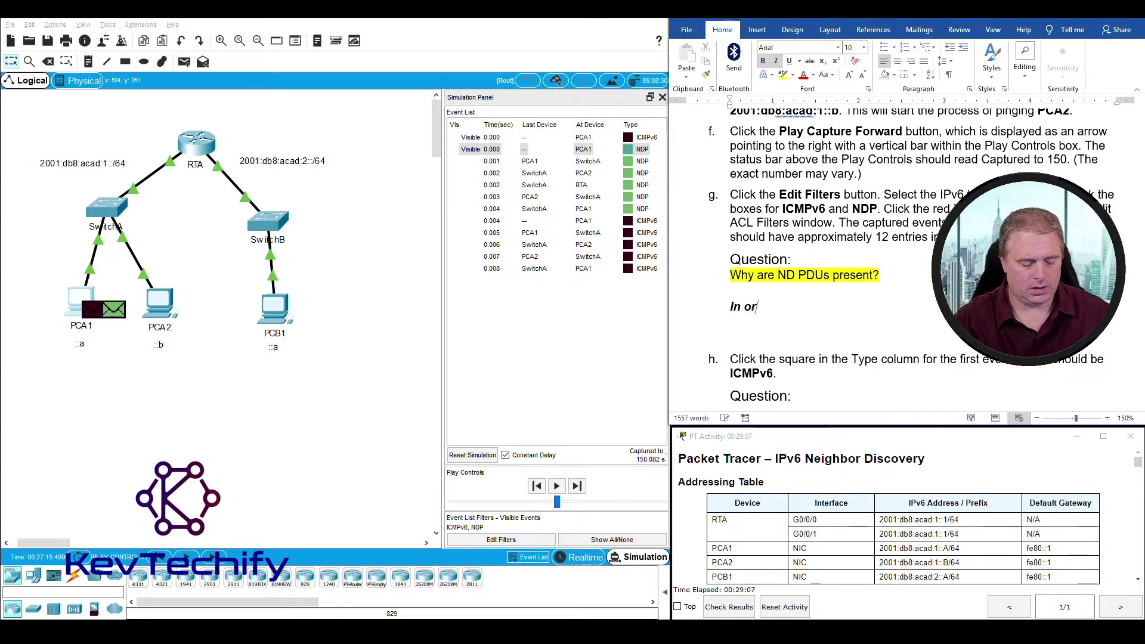
pyautogui.write('der ti')
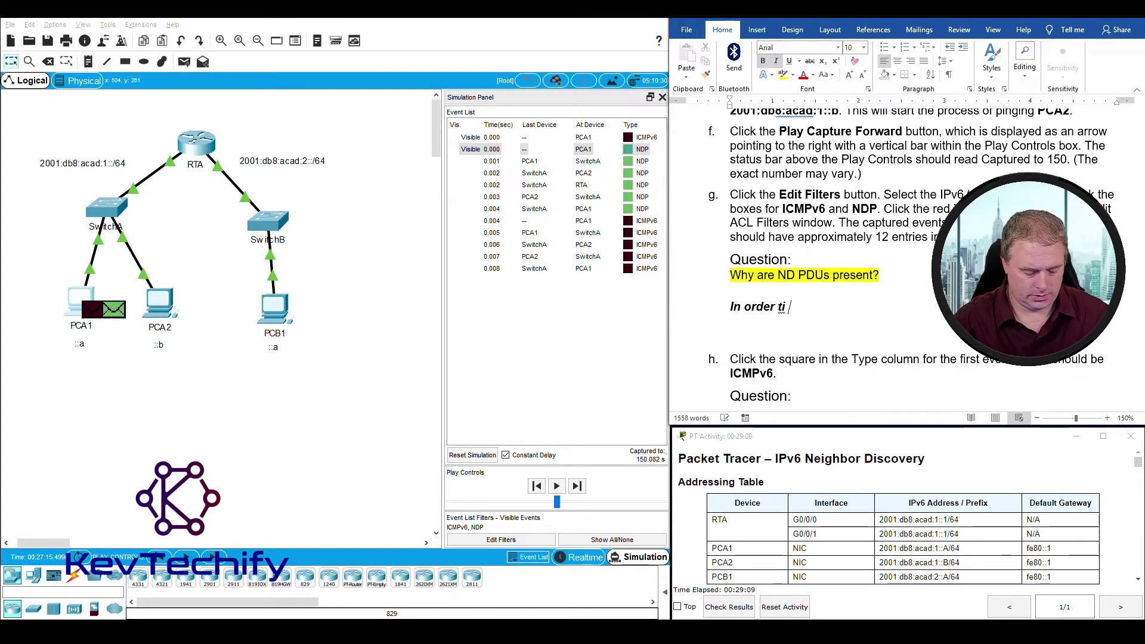
pyautogui.write(' send I')
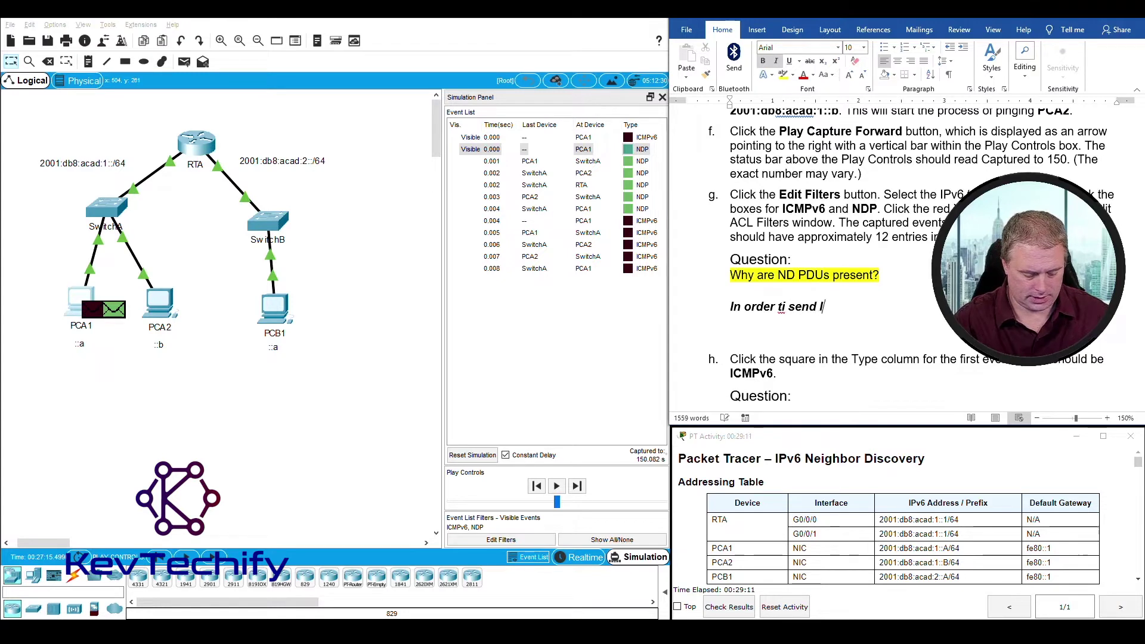
pyautogui.write('CMPv')
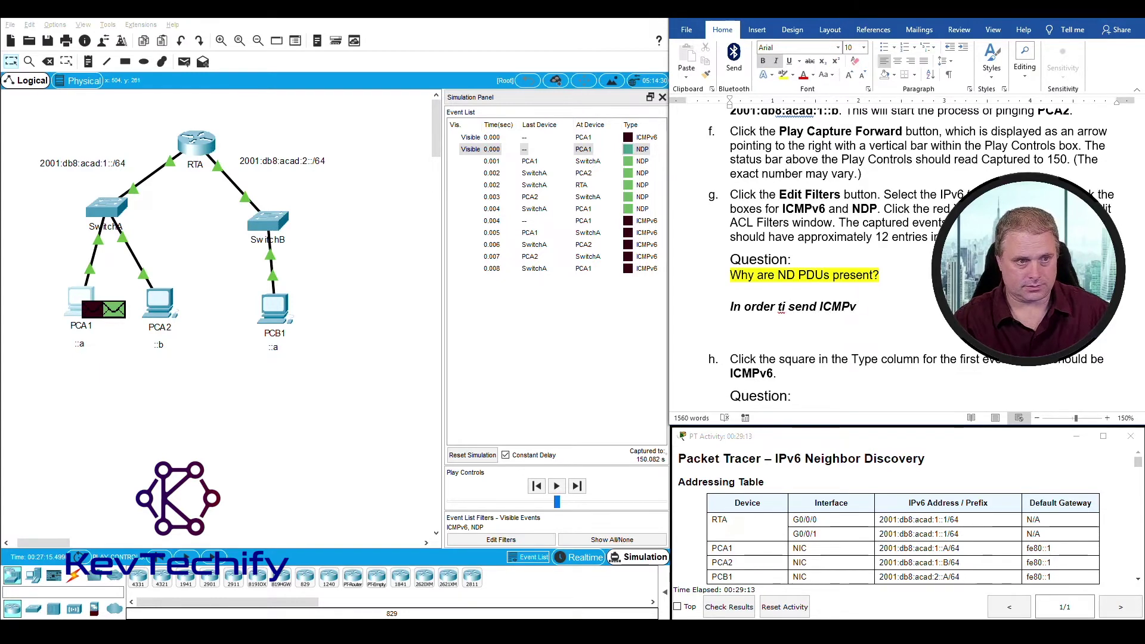
pyautogui.write('6 p')
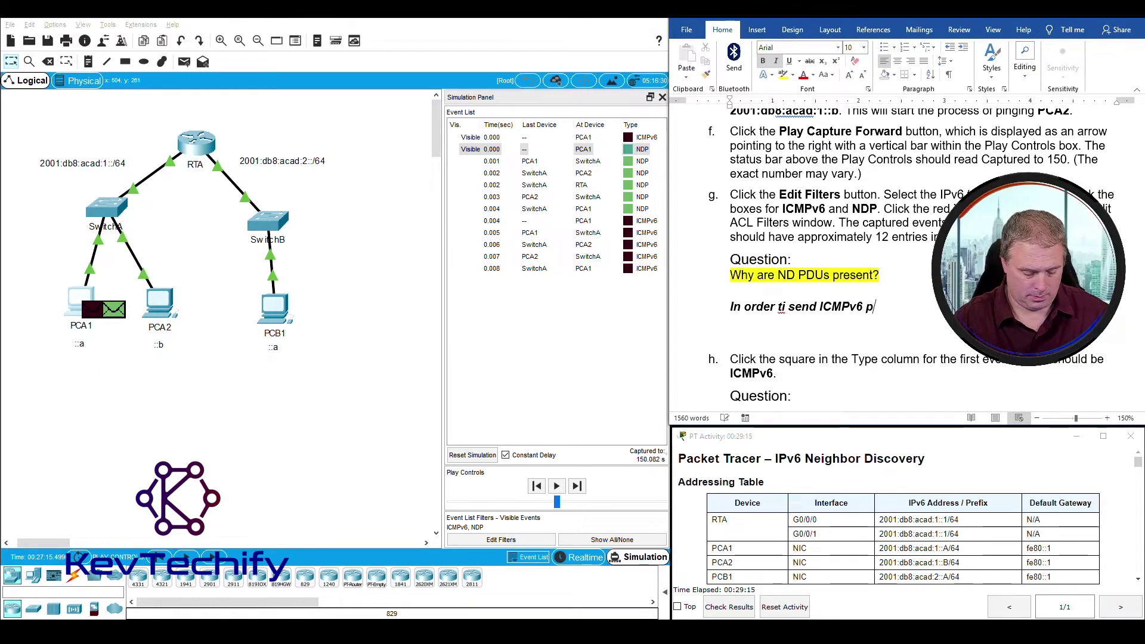
pyautogui.write('ing packe')
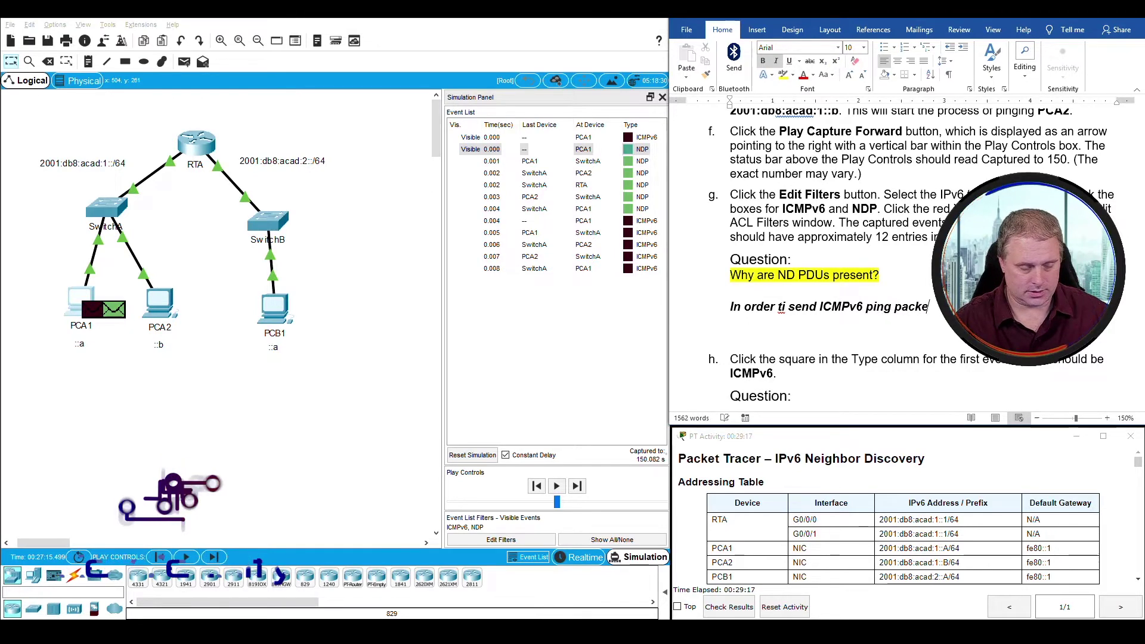
pyautogui.write('ts')
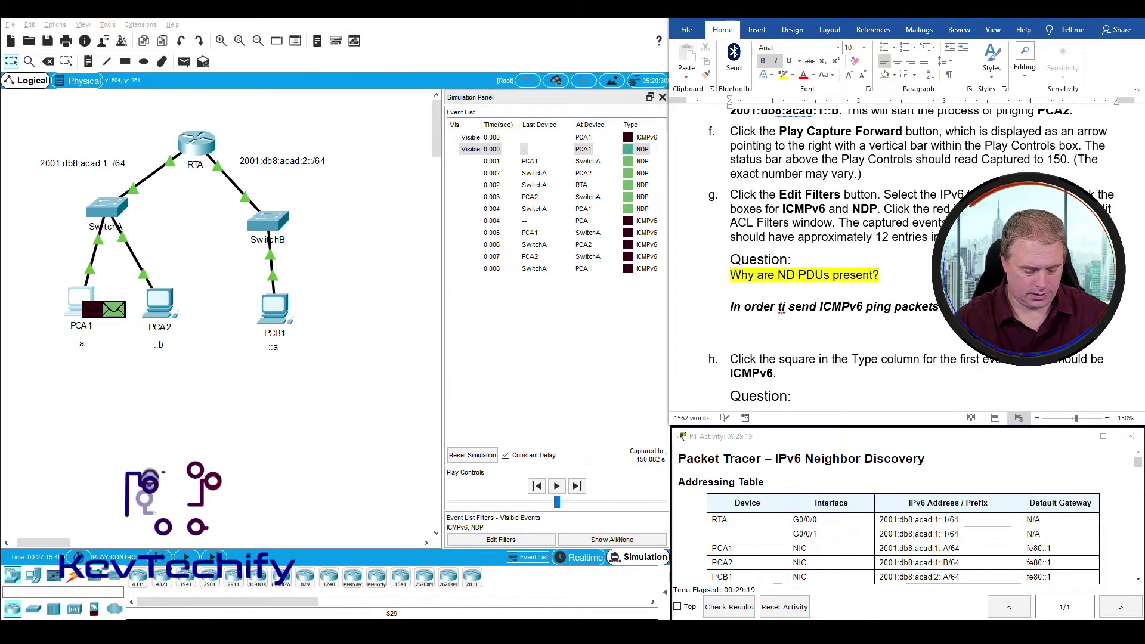
pyautogui.write(' t')
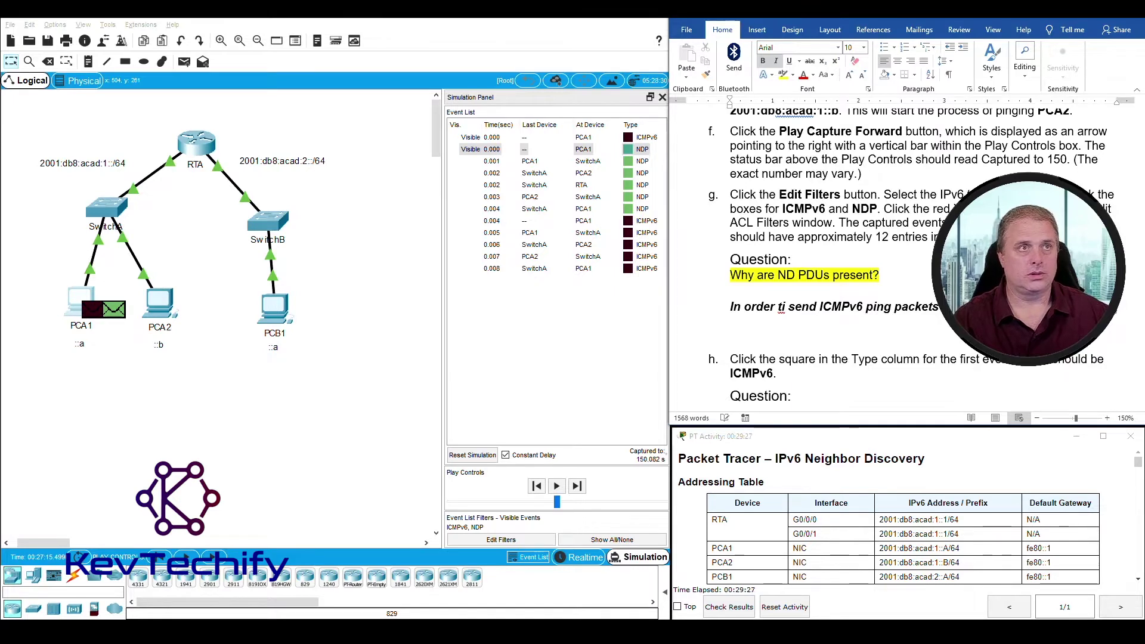
pyautogui.write('the MAC')
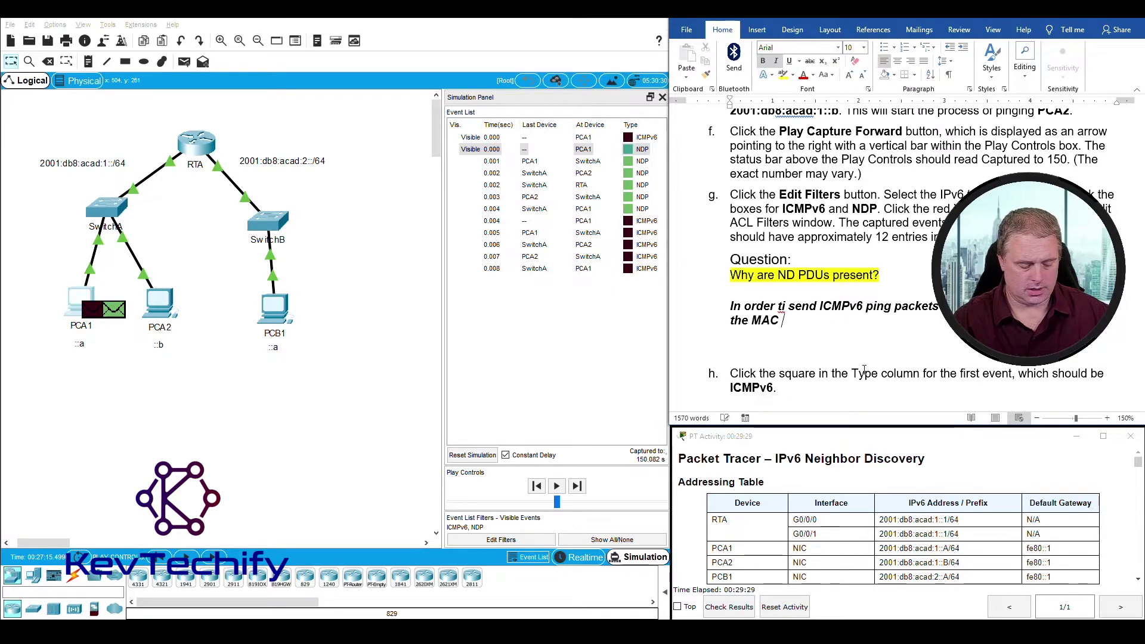
pyautogui.write(' address ')
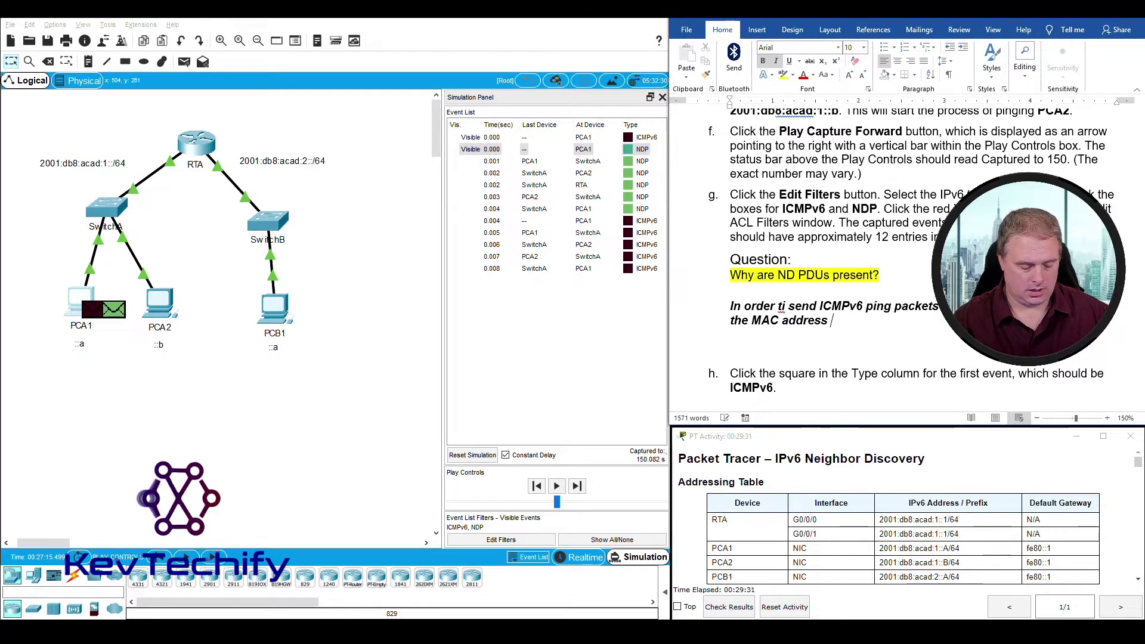
pyautogui.write('of the de')
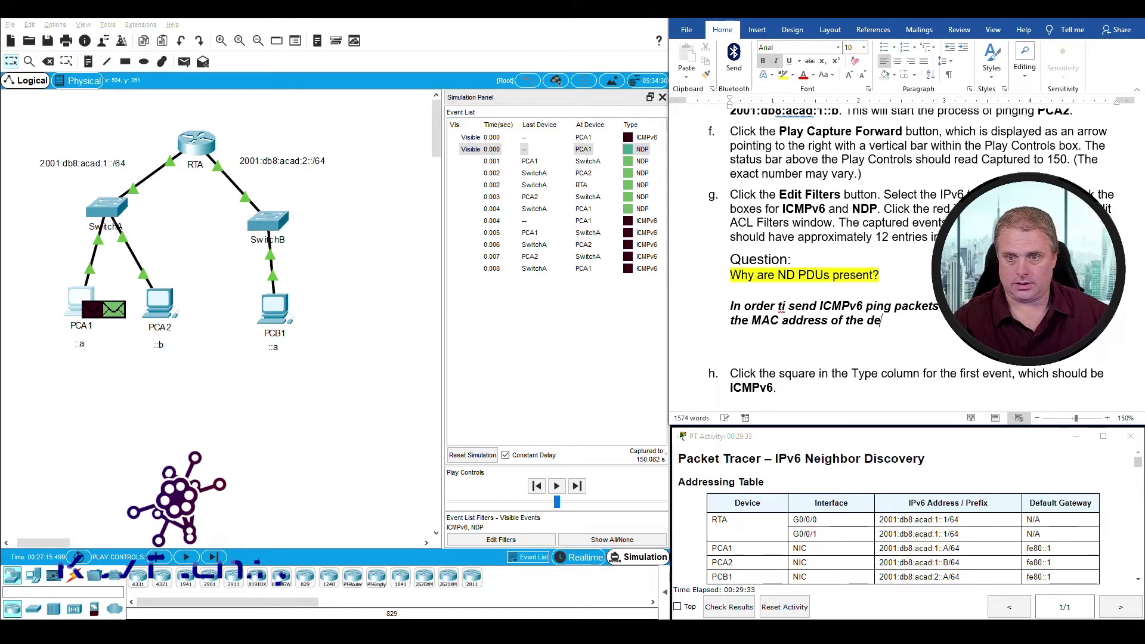
pyautogui.write('stination')
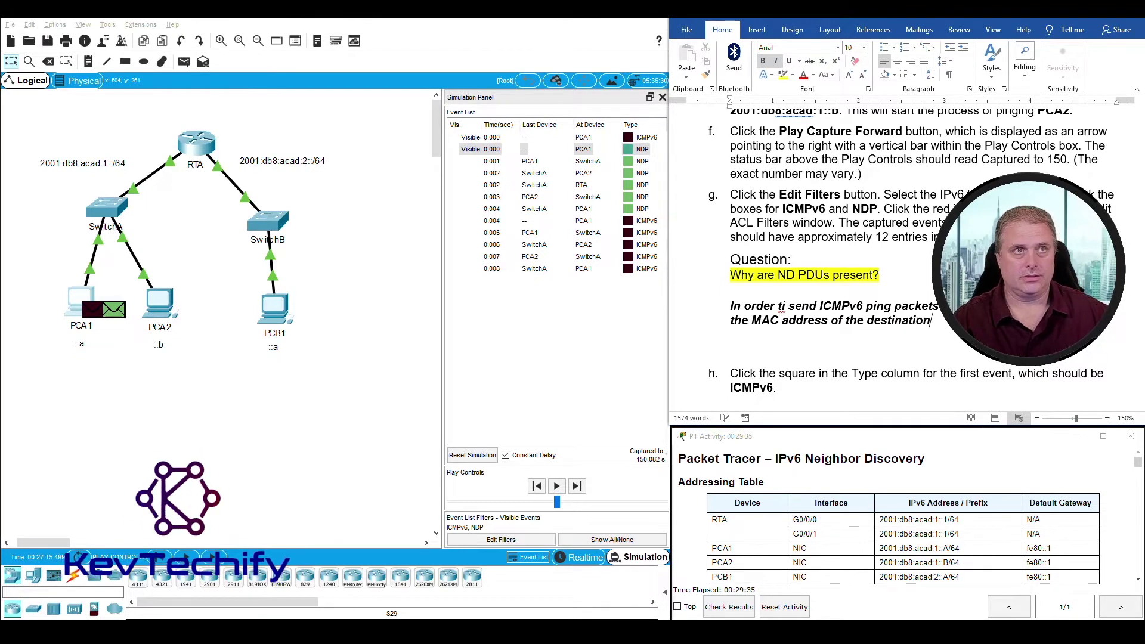
# Step: Extend the answer under "Why are ND PDUs present?" with a second sentence about requesting this information on the network
pyautogui.write('.  I')
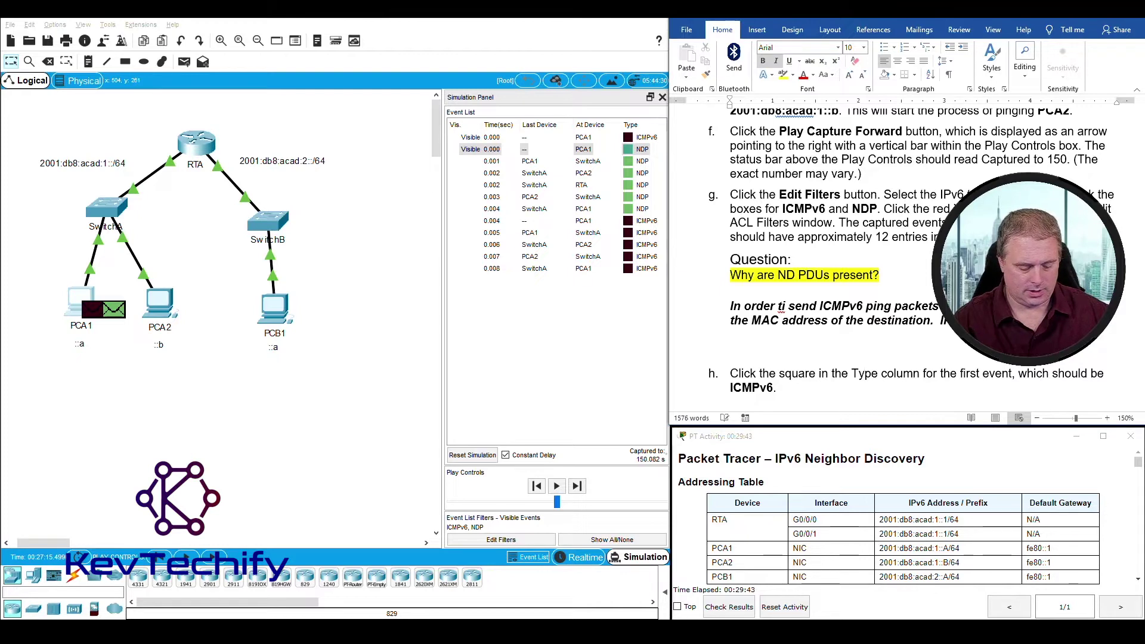
pyautogui.write('n order')
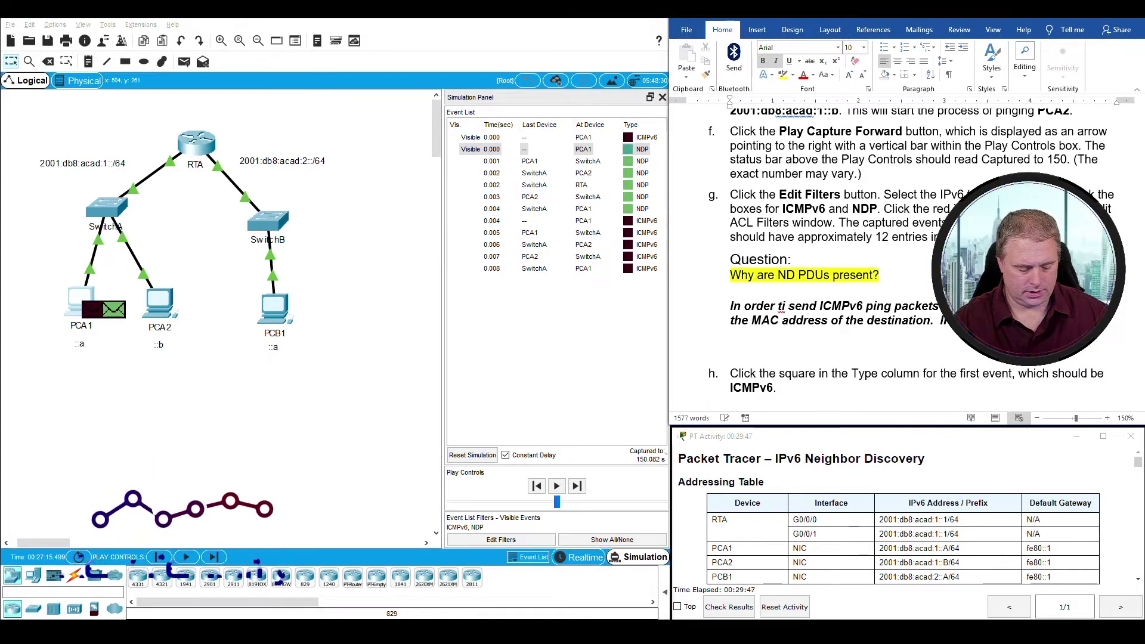
pyautogui.write(' to resolve')
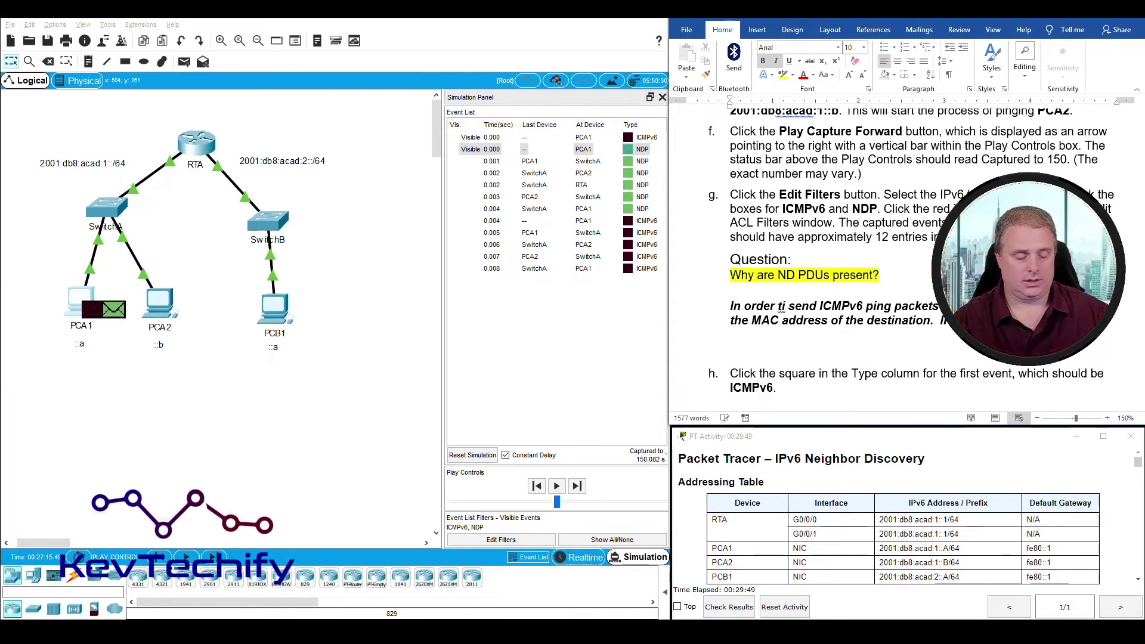
pyautogui.write(' request')
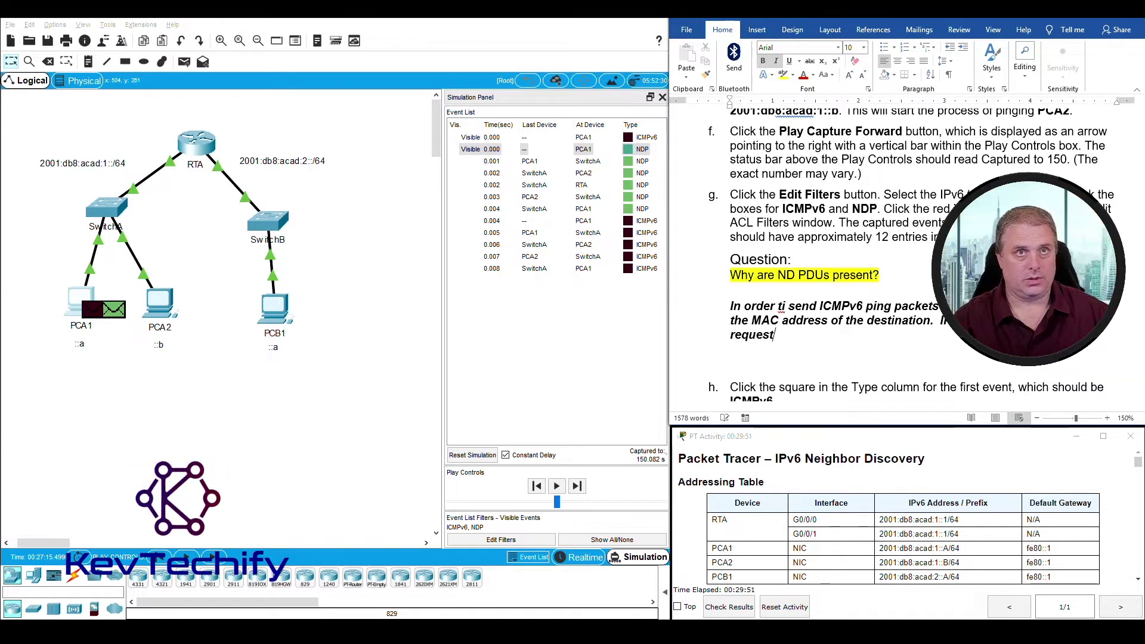
pyautogui.write(' this ')
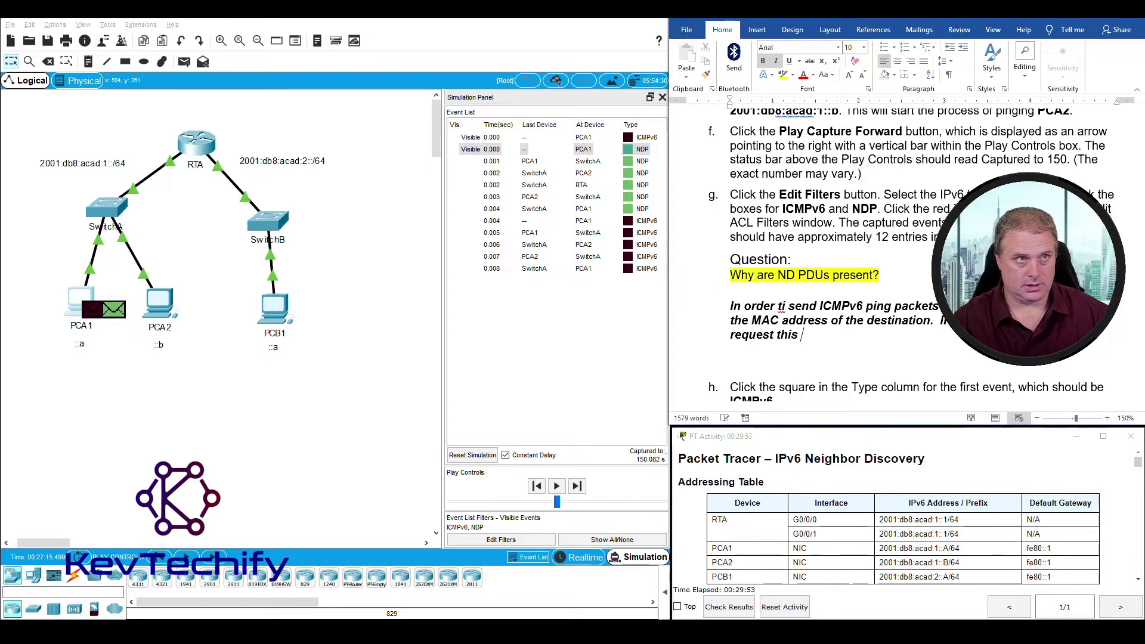
pyautogui.write('informr')
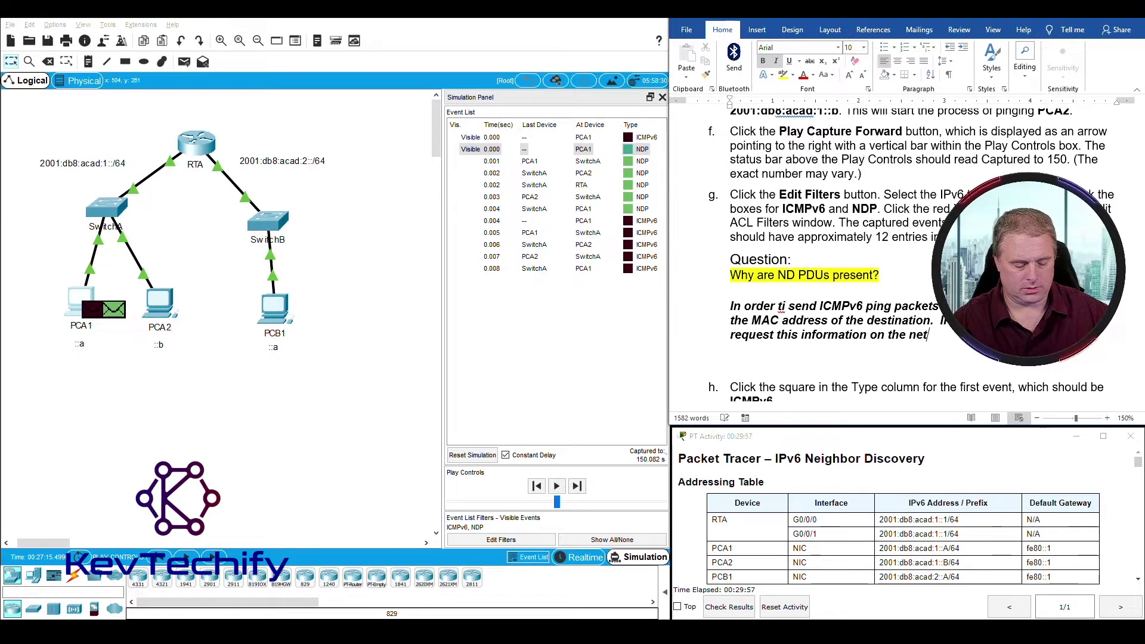
pyautogui.write('network,')
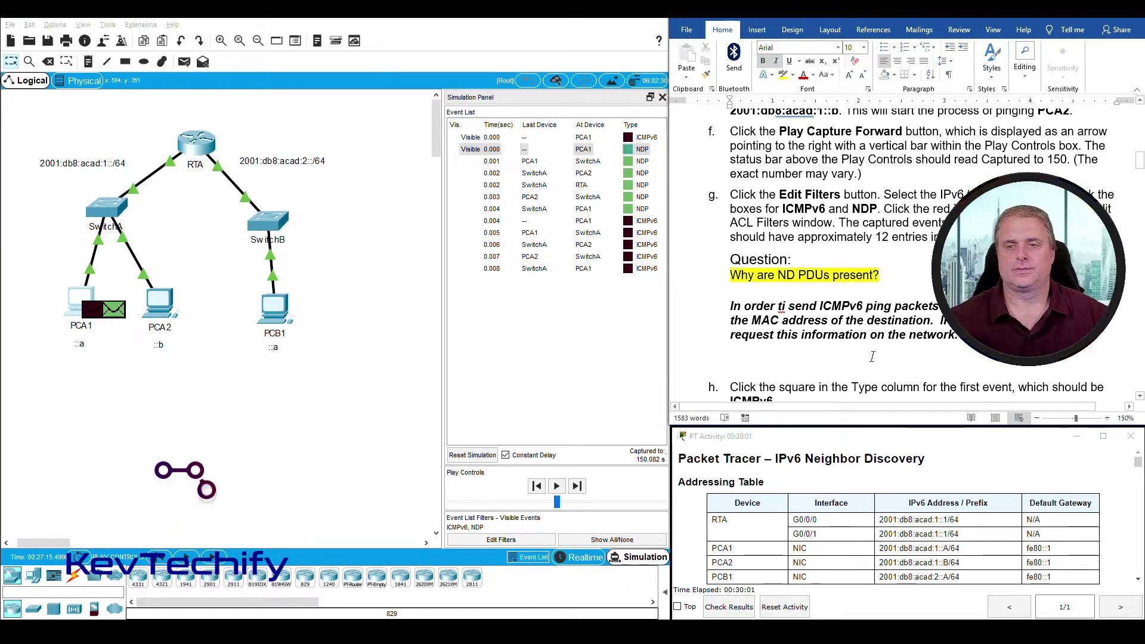
# Step: Go to question h in the worksheet and open the PDU information for the first ICMPv6 event at PCA1
pyautogui.scroll(-5, 913, 316)
pyautogui.scroll(-1, 912, 316)
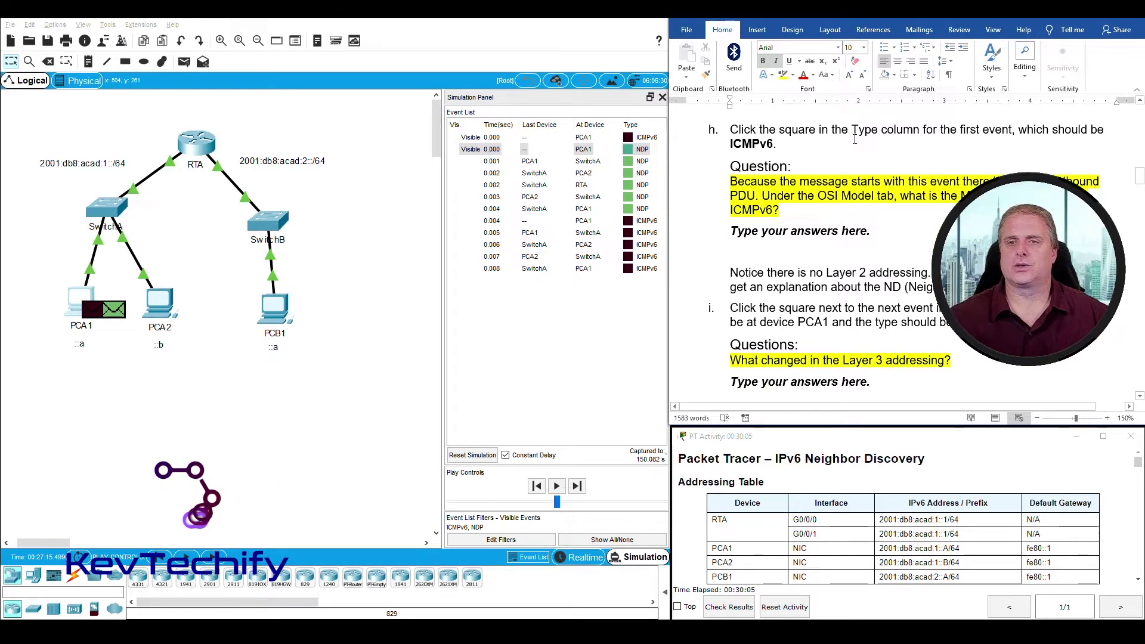
pyautogui.click(628, 138)
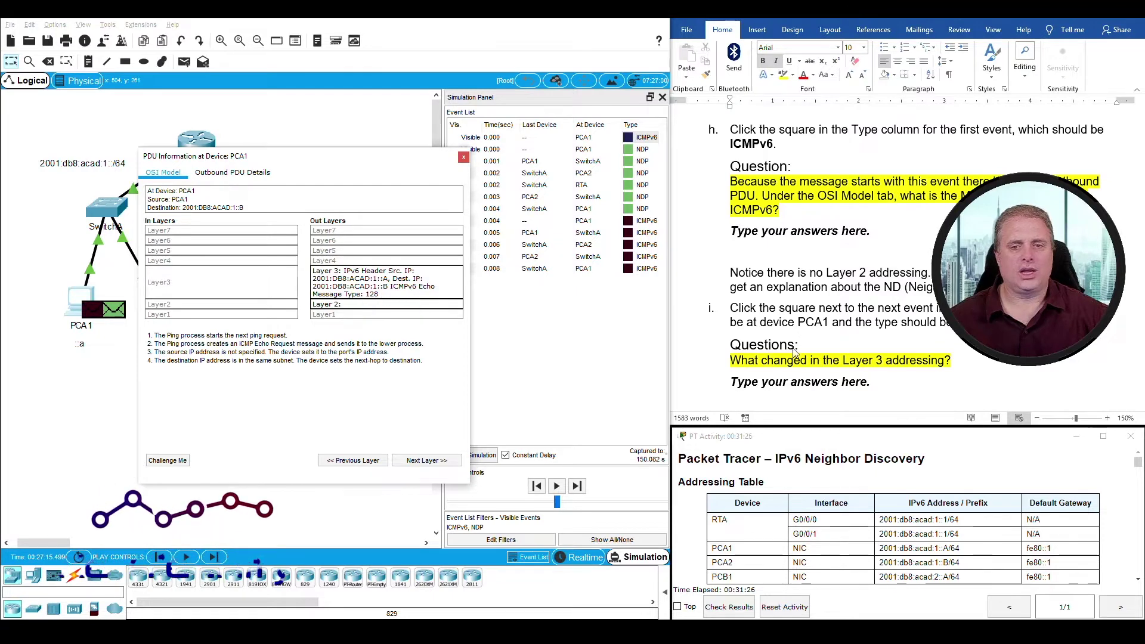
# Step: Replace the answer placeholder for question h with "ICMPv6 Echo Message Type: 128"
pyautogui.click(731, 232)
pyautogui.moveTo(731, 231); pyautogui.dragTo(870, 232)
pyautogui.write('I')
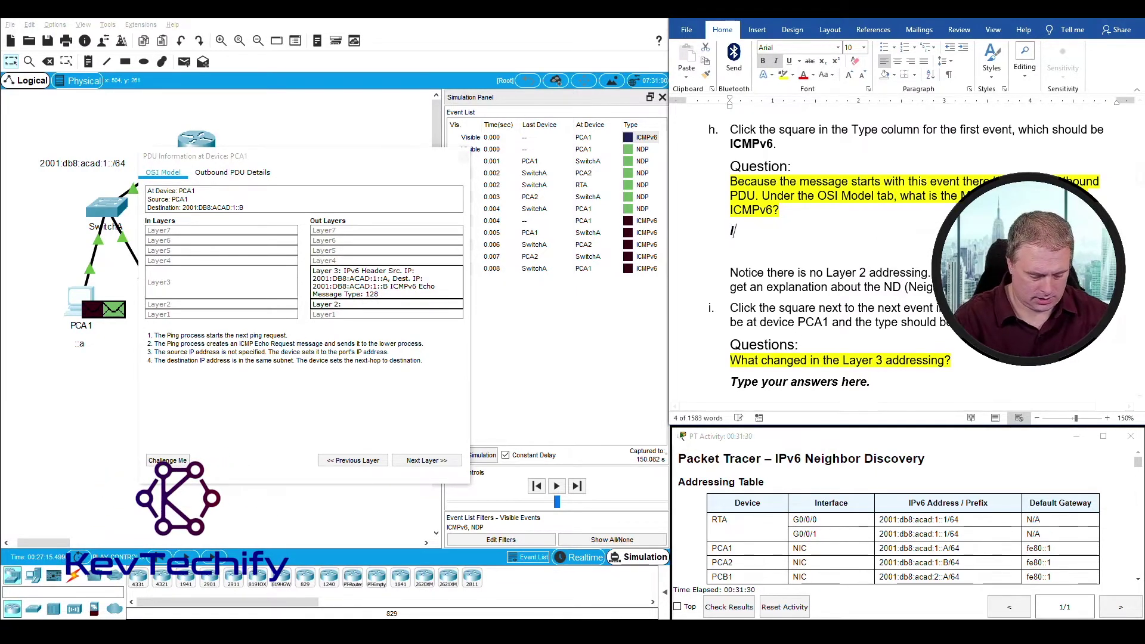
pyautogui.write('CMPv')
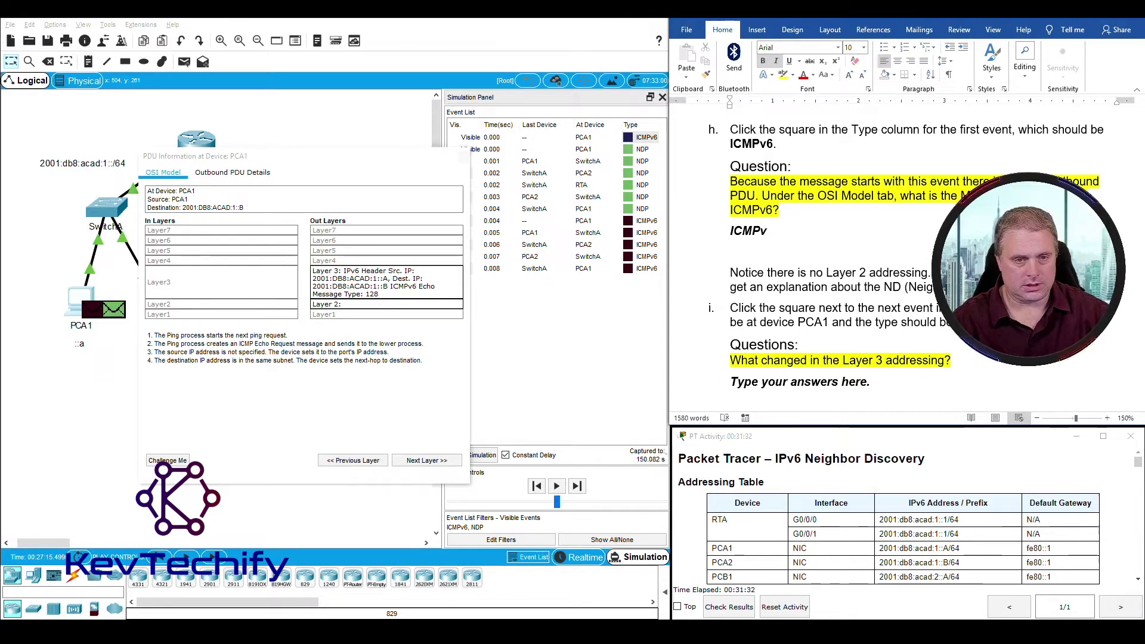
pyautogui.write('6 Echo Messa')
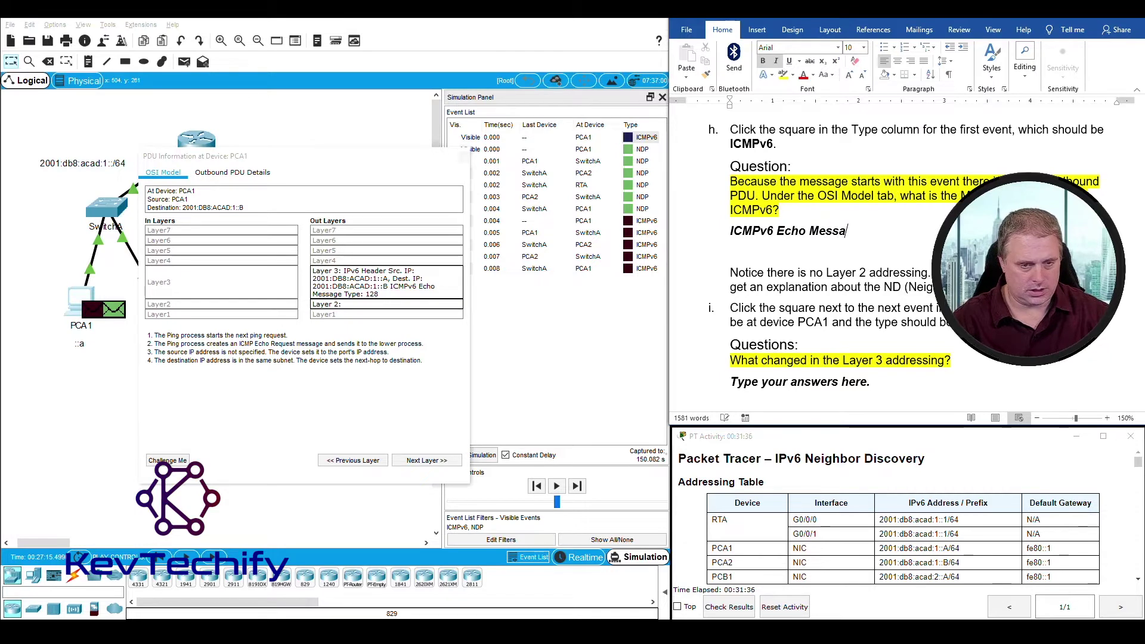
pyautogui.write('ge T')
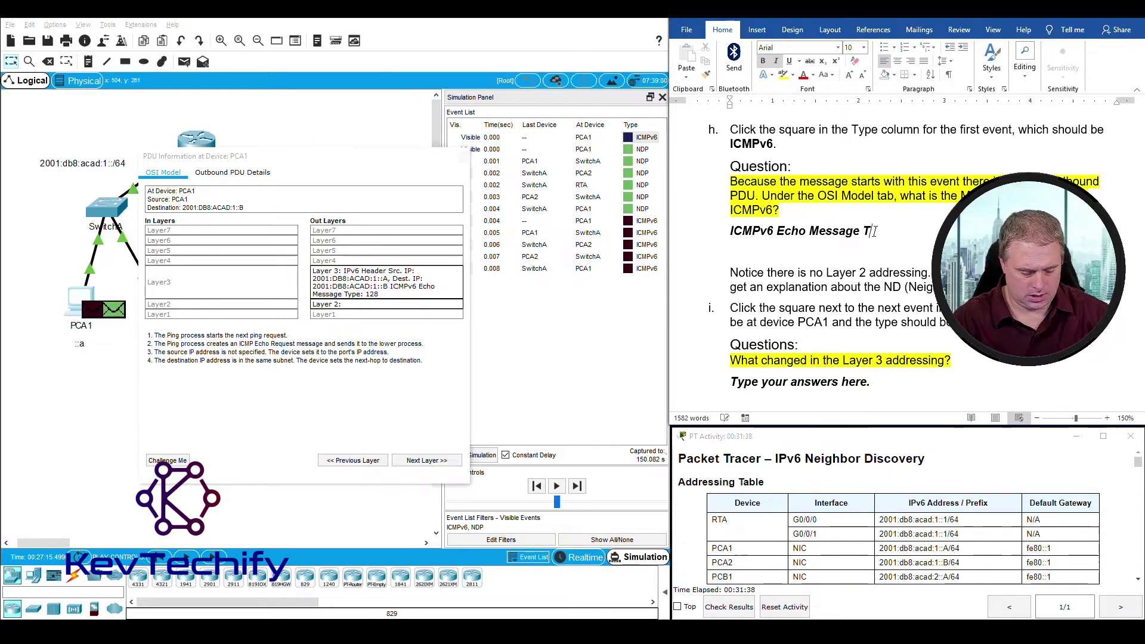
pyautogui.write('ype: 128')
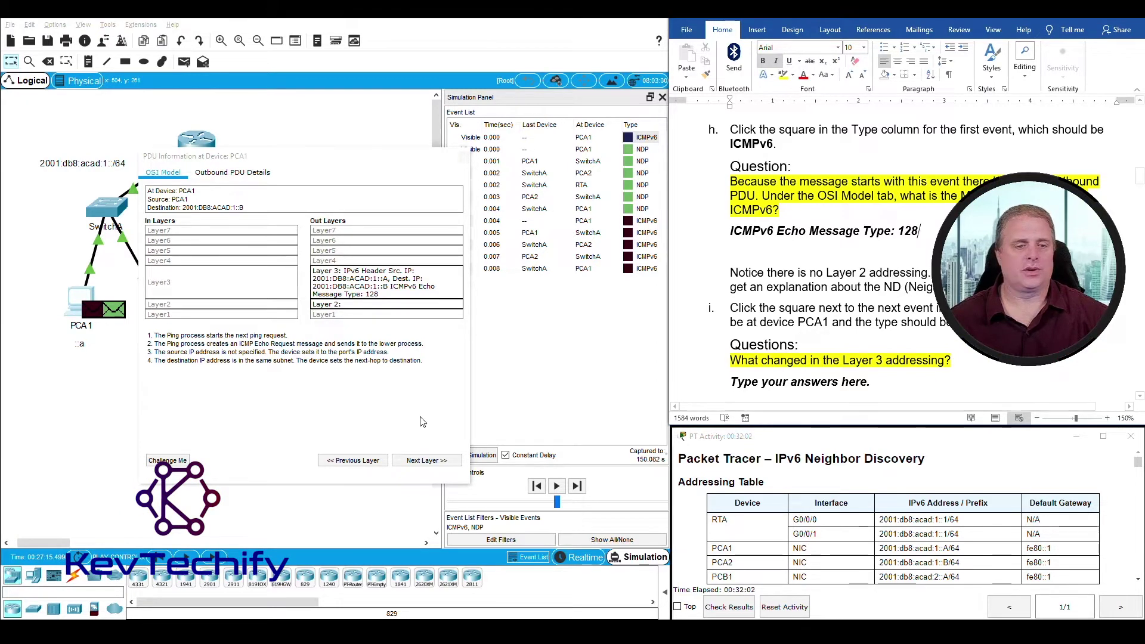
# Step: Show the next layer's explanation of the Neighbor Discovery process for the ICMPv6 event, and close the PDU information
pyautogui.click(429, 461)
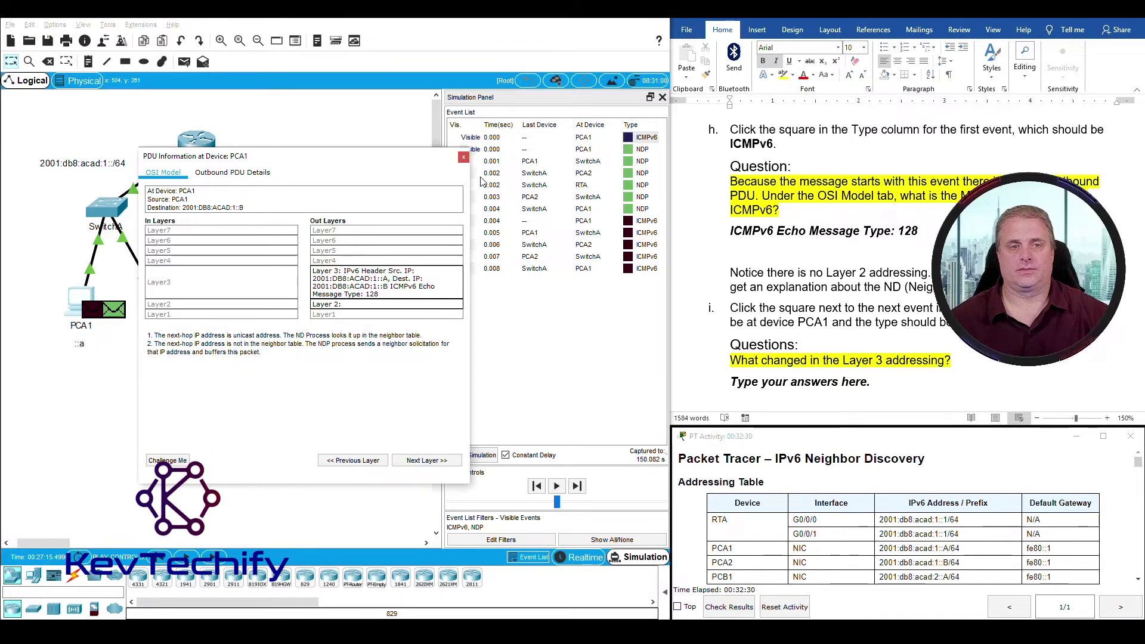
pyautogui.click(464, 157)
# Step: Open the PDU information for the first NDP event at PCA1 and place its window clear of the event list and worksheet
pyautogui.scroll(-3, 805, 197)
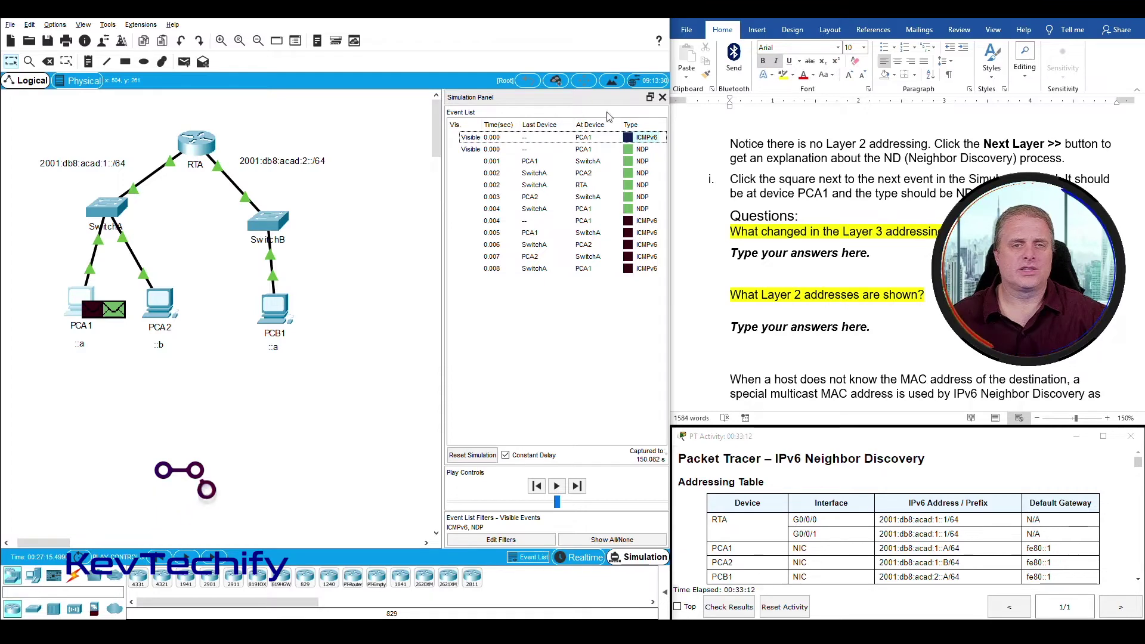
pyautogui.click(627, 149)
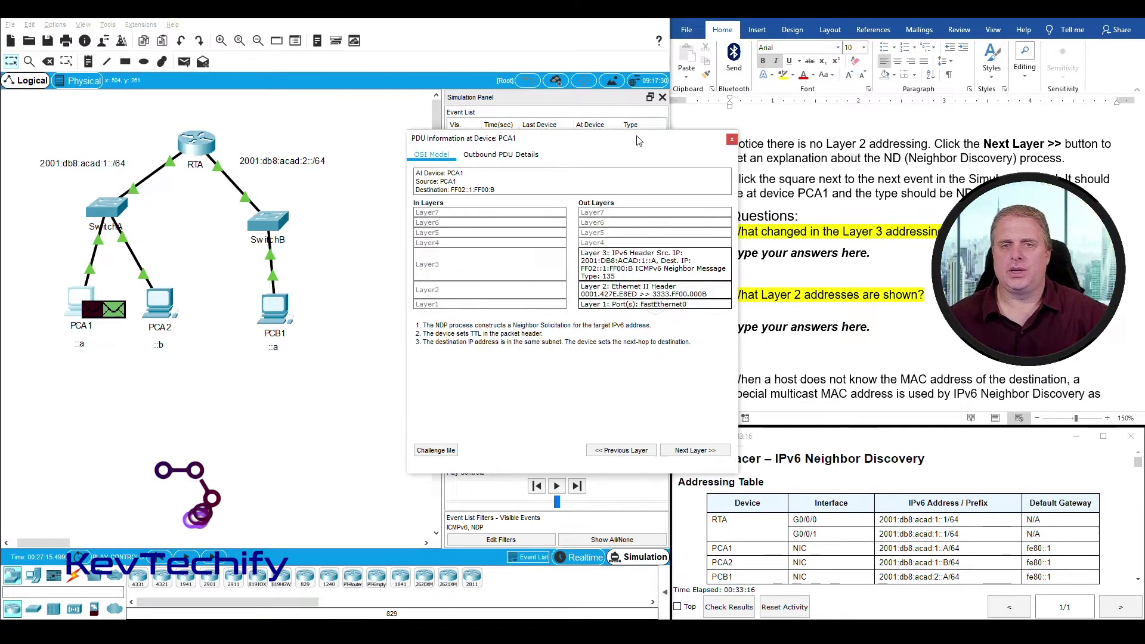
pyautogui.moveTo(638, 140); pyautogui.dragTo(422, 133)
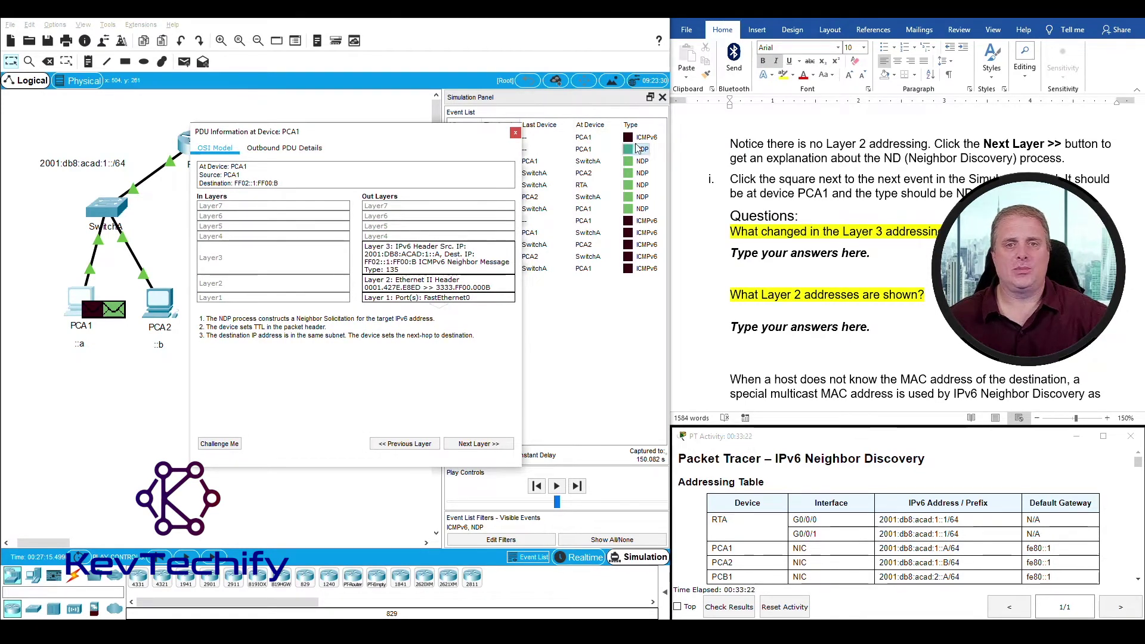
pyautogui.moveTo(480, 134); pyautogui.dragTo(402, 126)
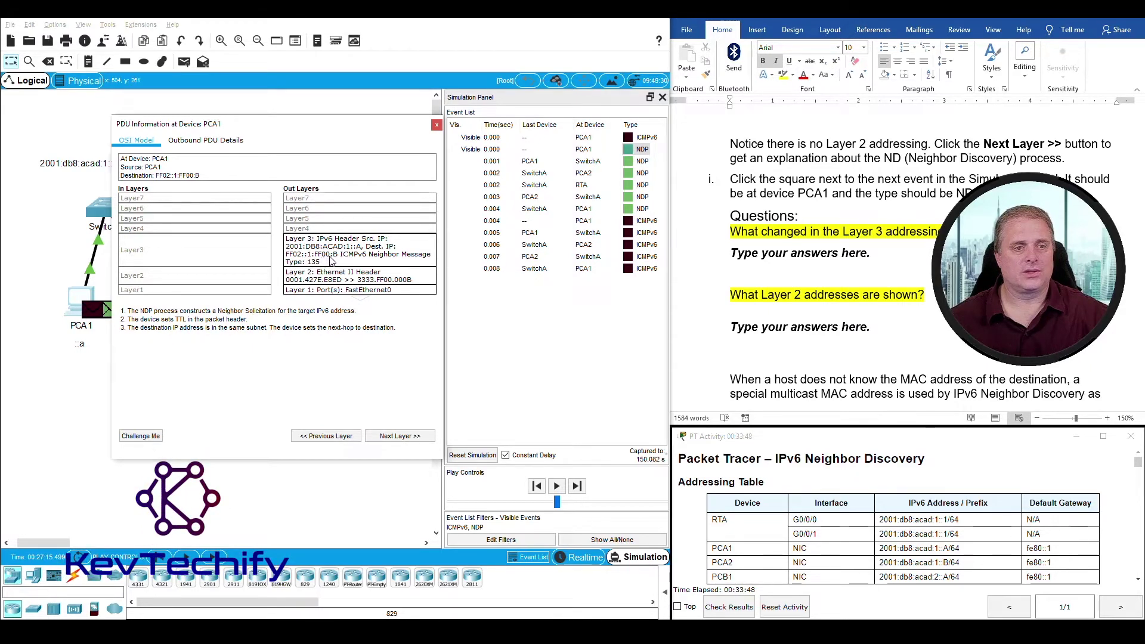
# Step: Replace the placeholder under "What changed in the Layer 3 addressing?" with a sentence stating the destination address is now FF01::1:FF00:B
pyautogui.click(731, 253)
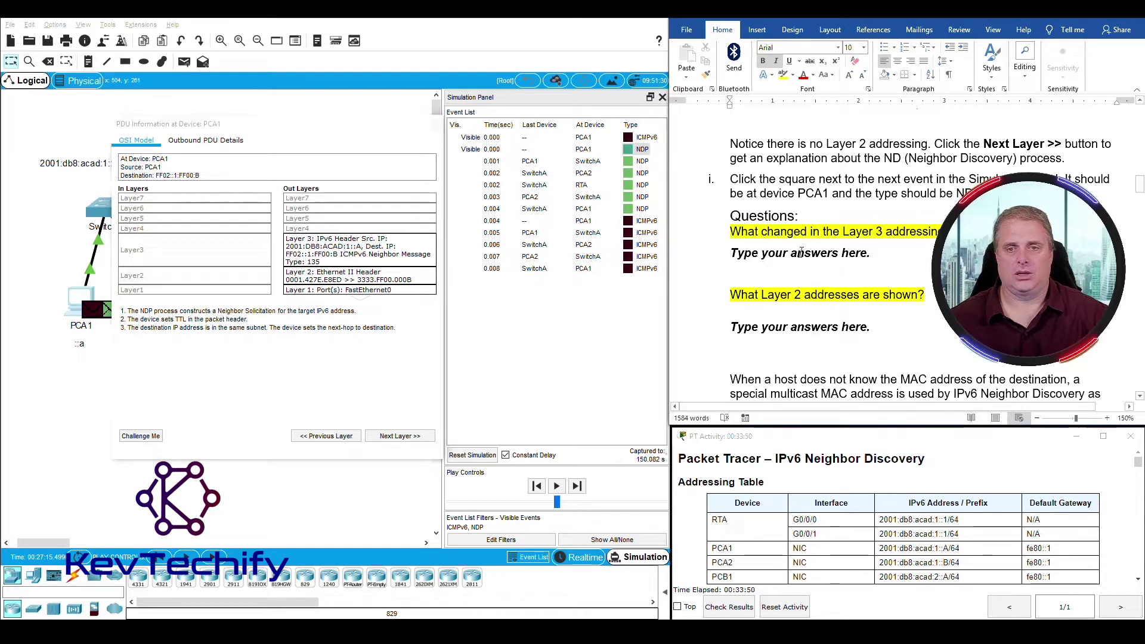
pyautogui.click(872, 251)
pyautogui.write('The d')
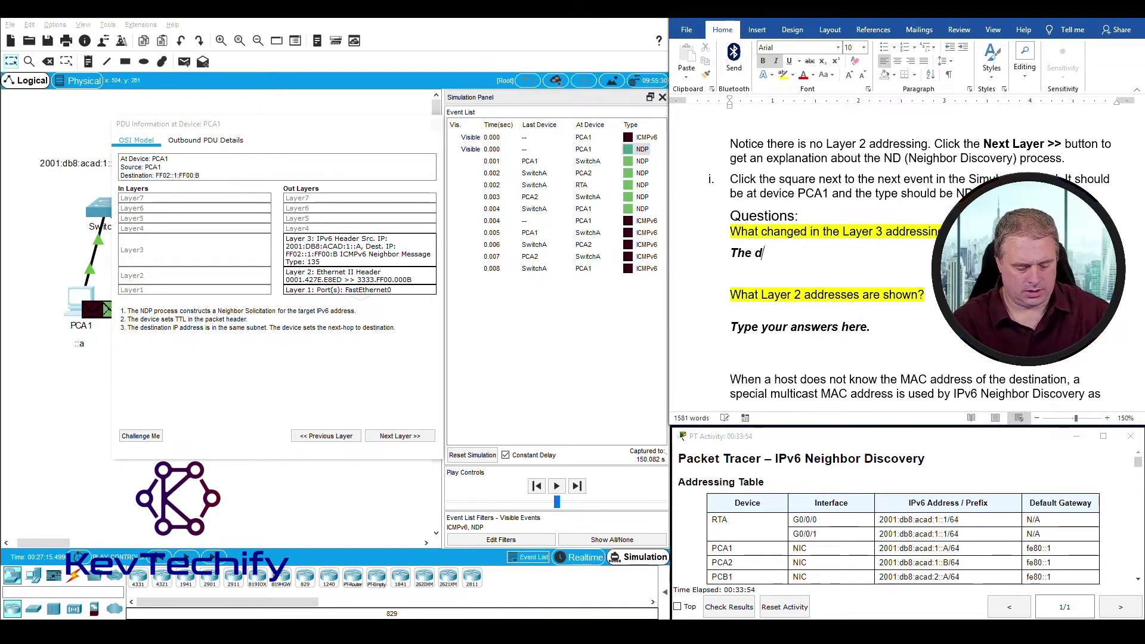
pyautogui.write('estination ')
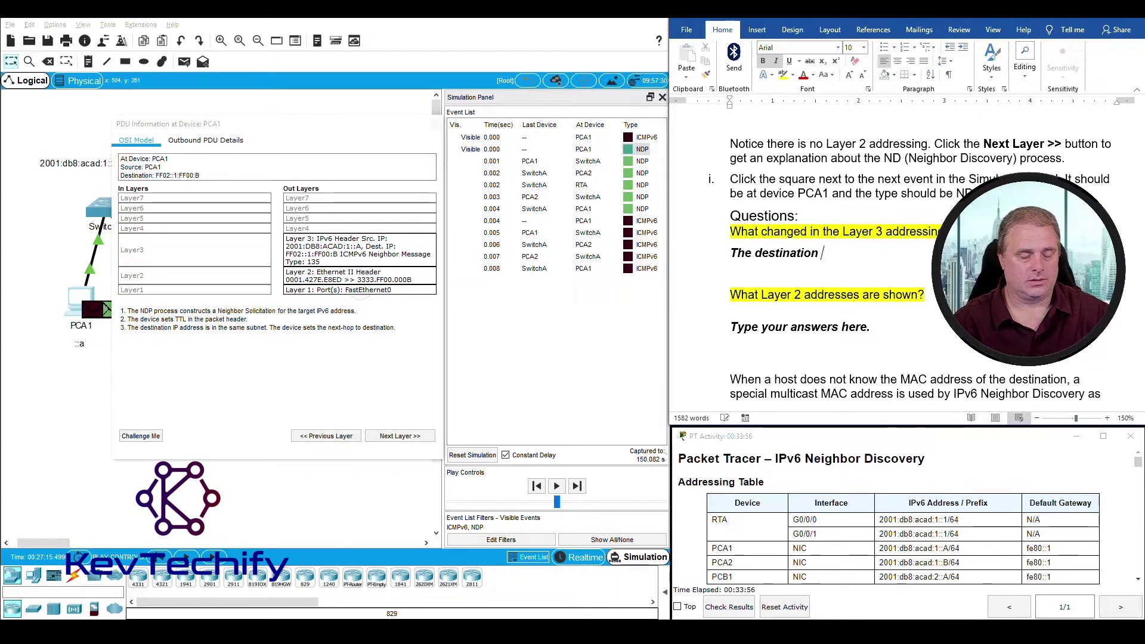
pyautogui.write('address i')
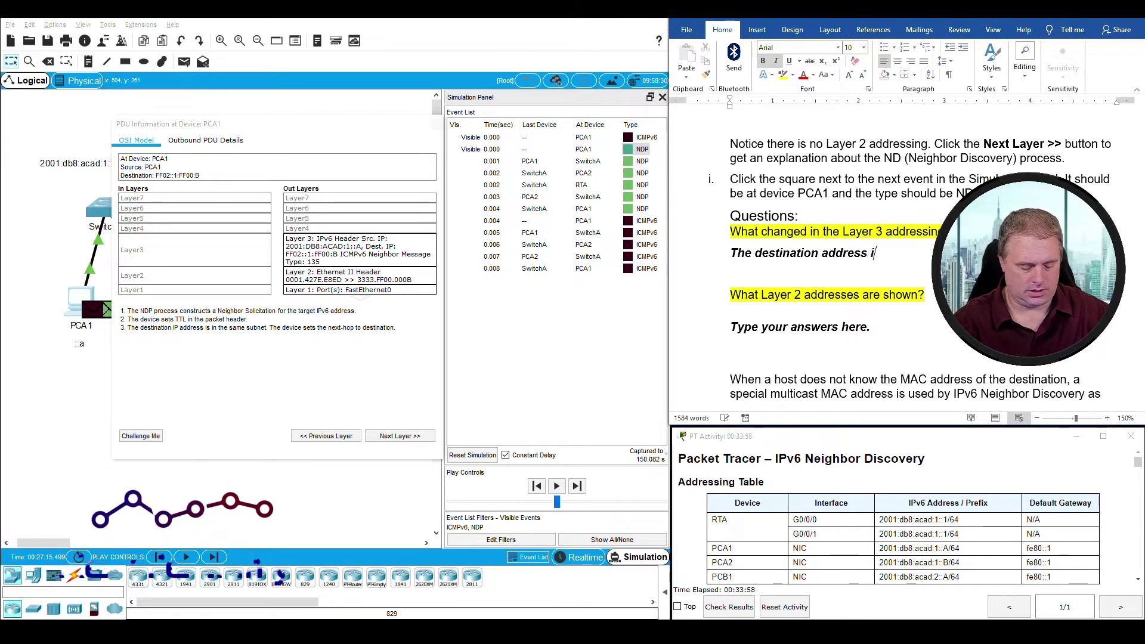
pyautogui.write('s now')
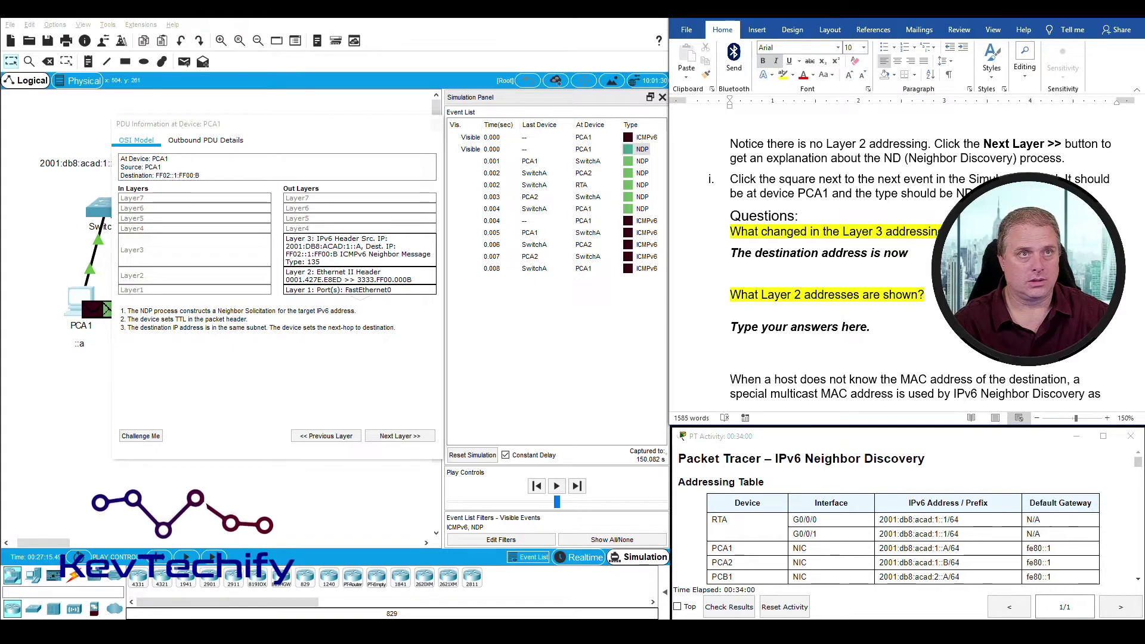
pyautogui.write(' an I')
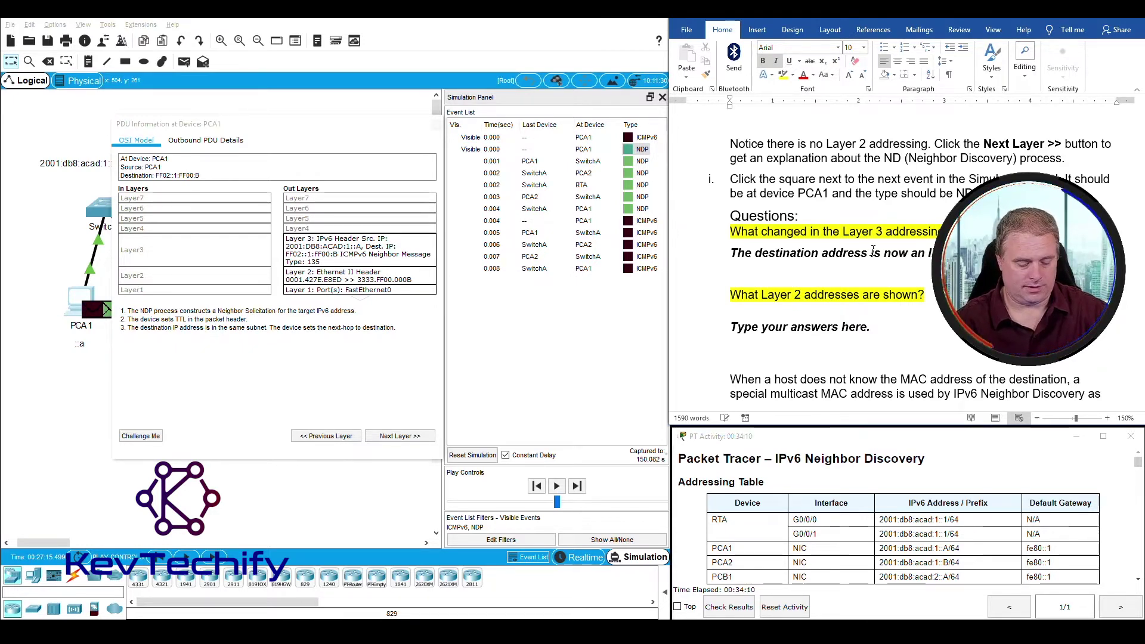
pyautogui.write('an I FF01::1')
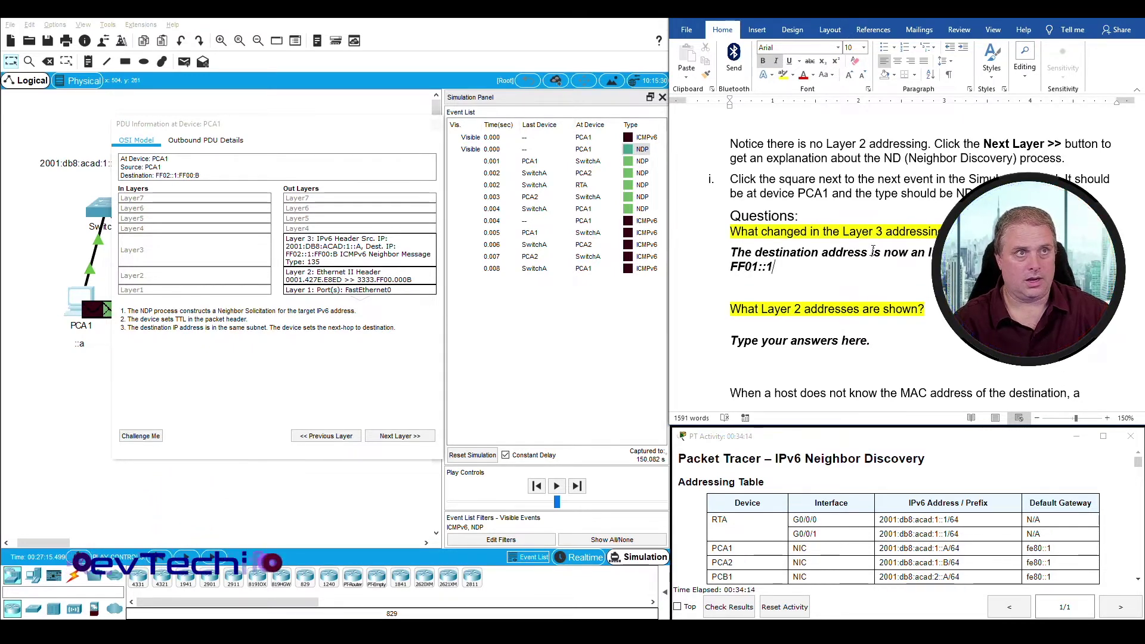
pyautogui.write(':')
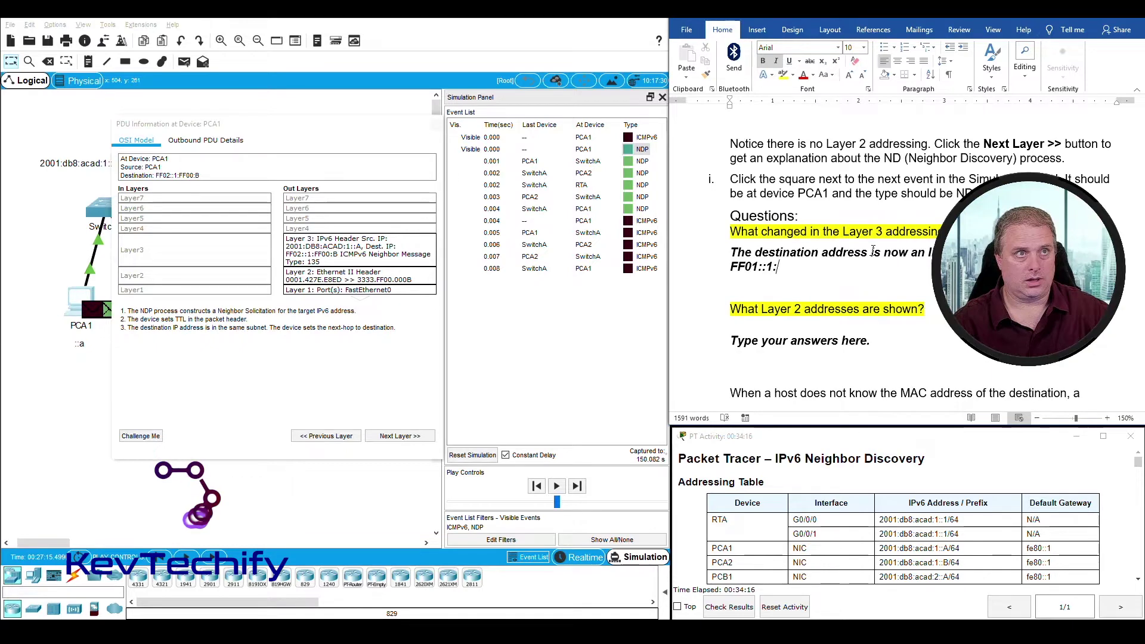
pyautogui.write('FF')
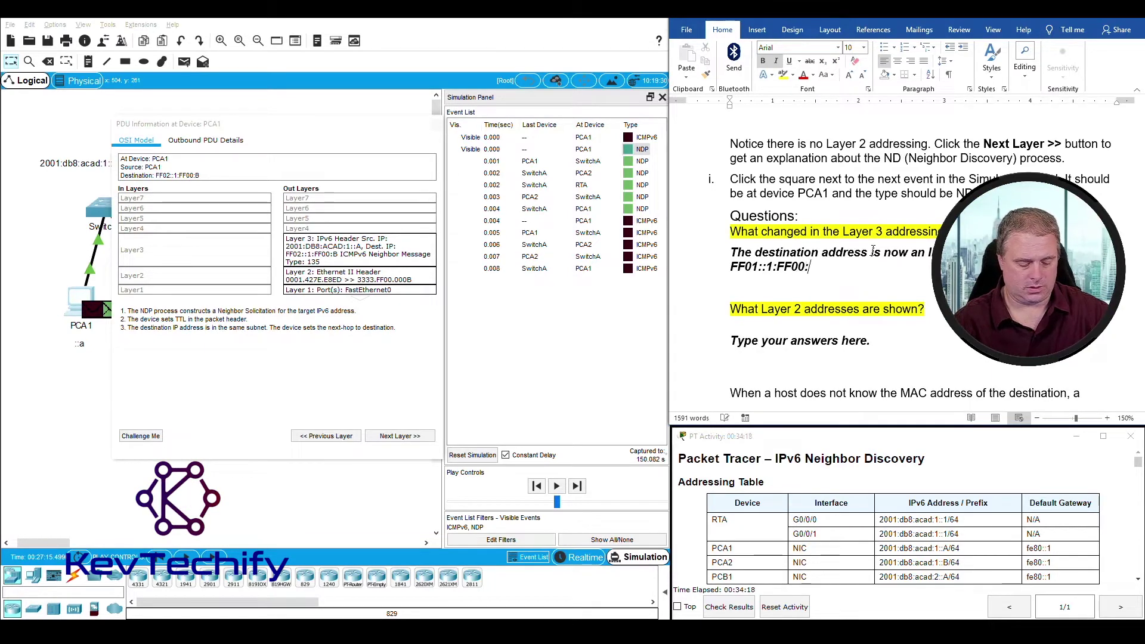
pyautogui.write('00:')
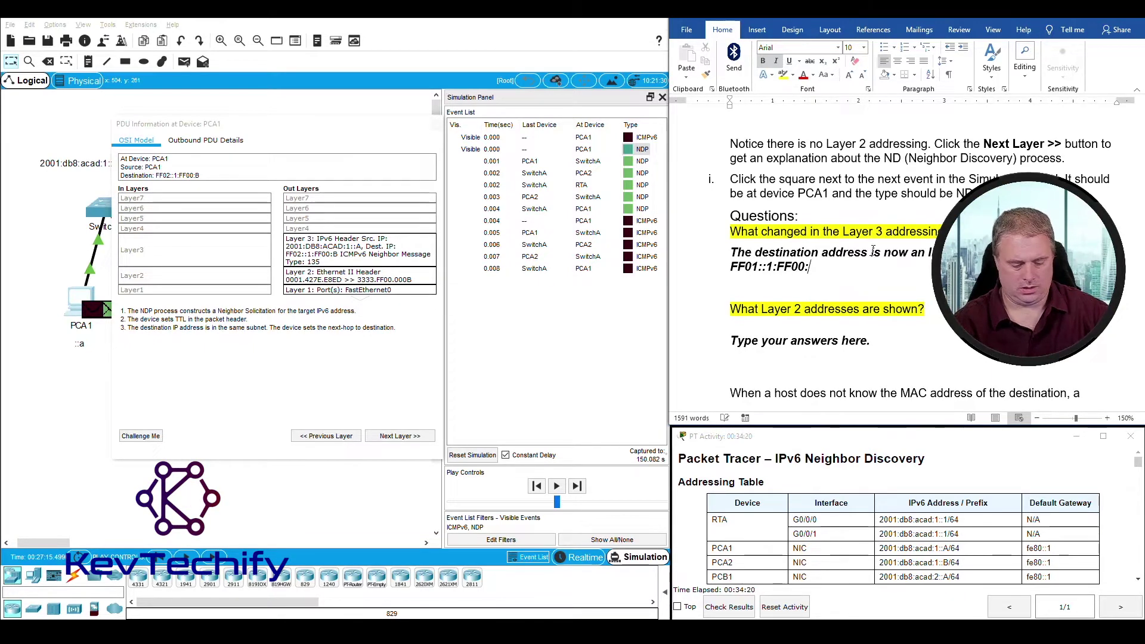
pyautogui.write('B')
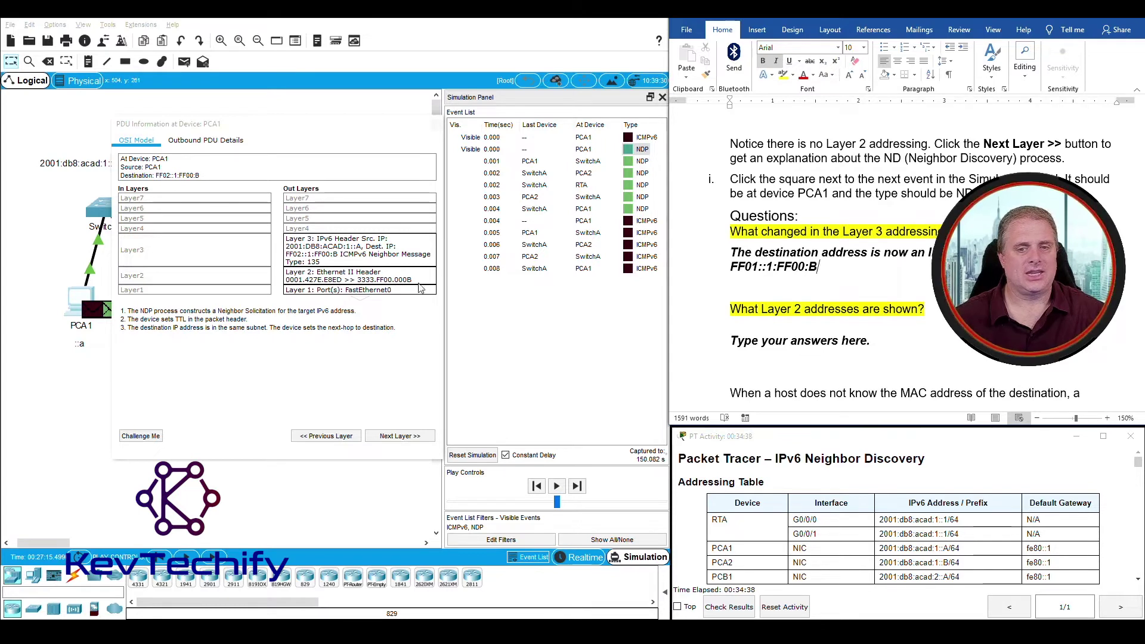
# Step: Replace the placeholder under "What Layer 2 addresses are shown?" with "The source MAC address is PCA1 MAC - 0001.427E.E8EF"
pyautogui.moveTo(731, 341); pyautogui.dragTo(881, 341)
pyautogui.write('The source ')
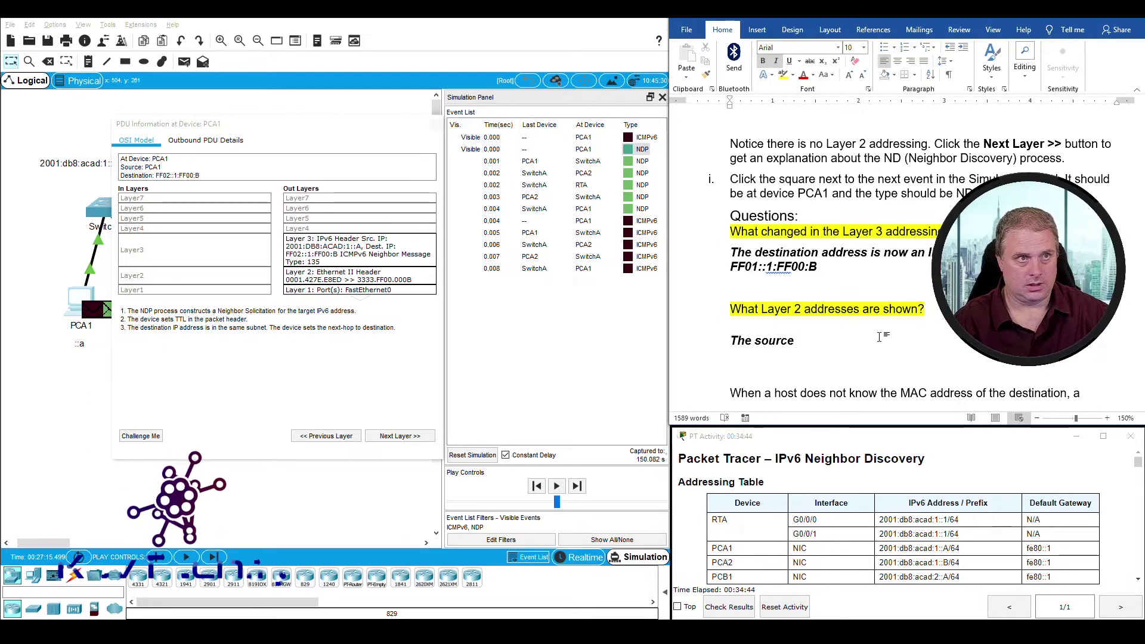
pyautogui.write('MAC a')
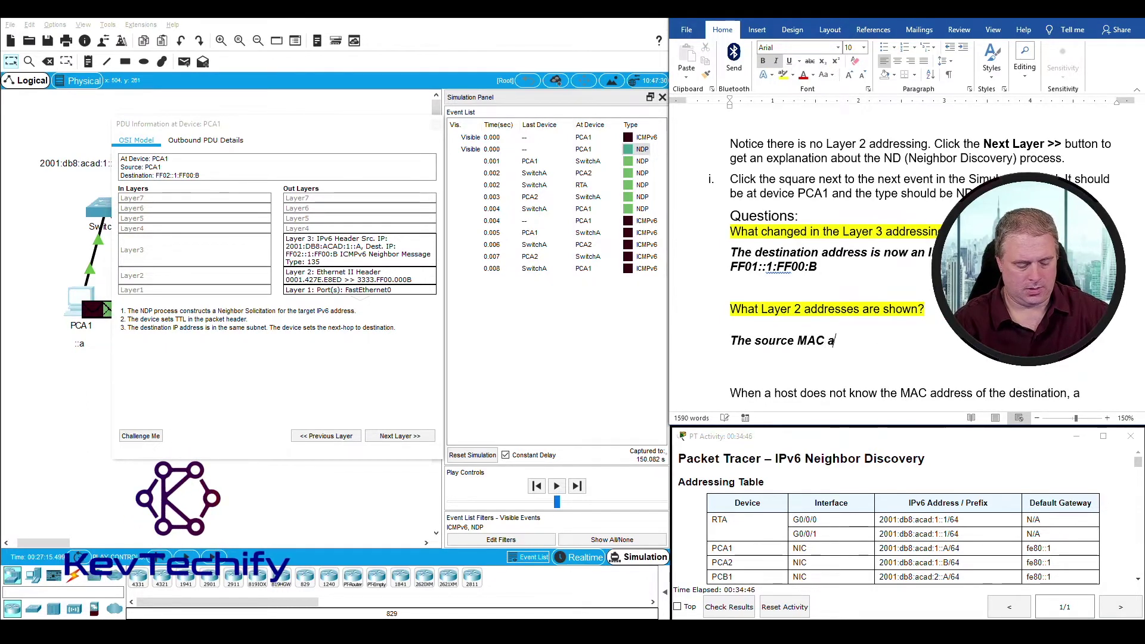
pyautogui.write('ddress ')
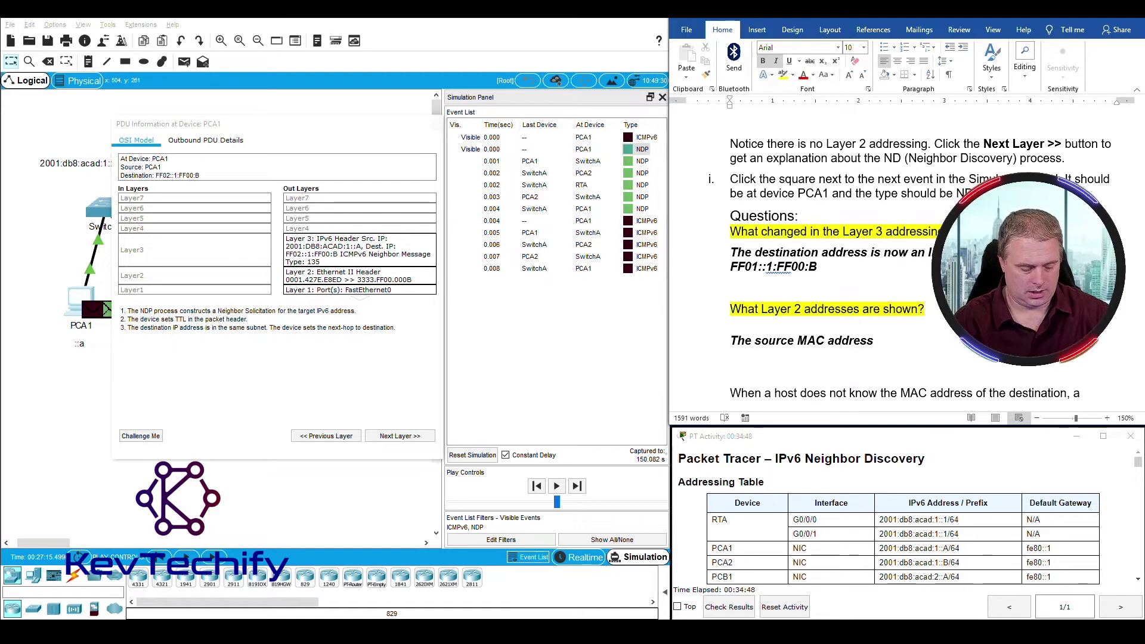
pyautogui.write('is PCA1')
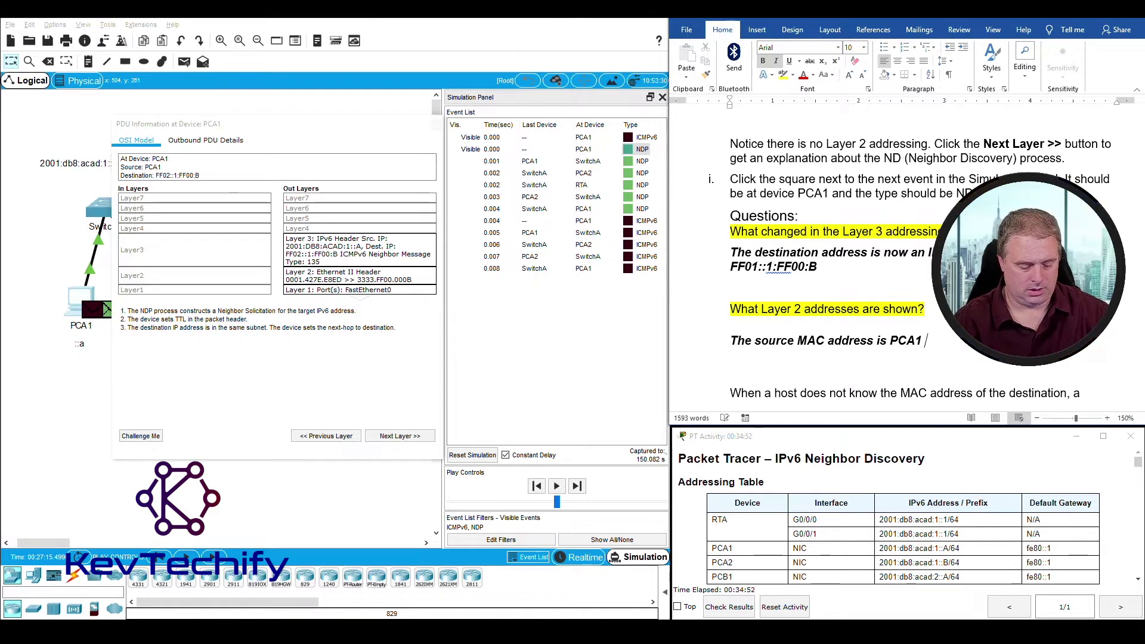
pyautogui.write(' MAC -')
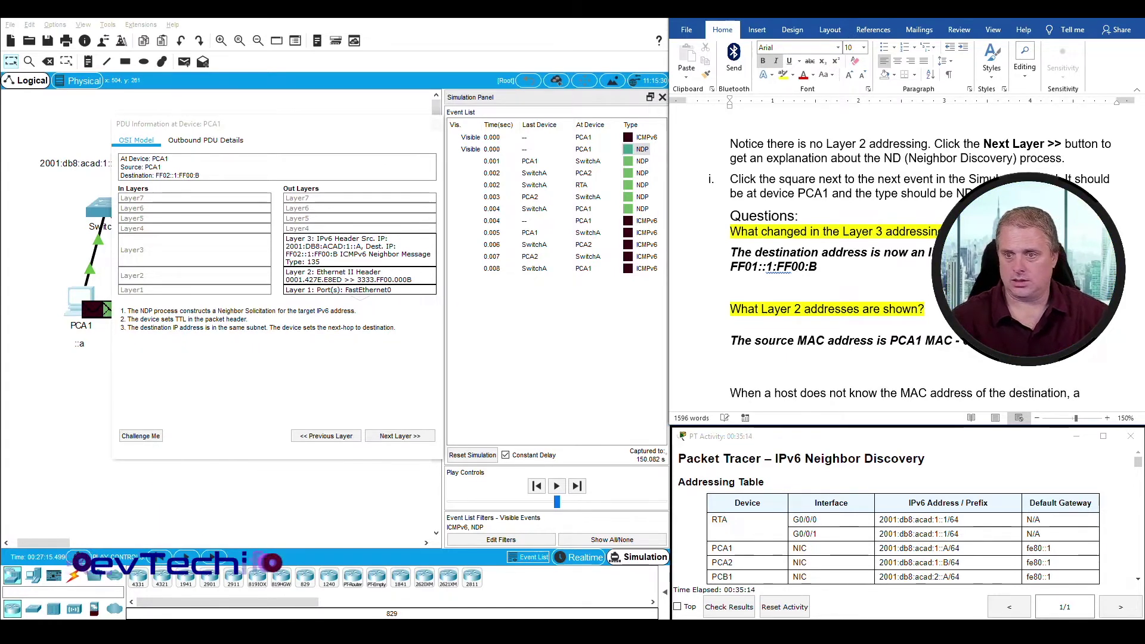
pyautogui.click(731, 372)
pyautogui.hotkey('ctrl', 'b')
pyautogui.hotkey('ctrl', 'i')
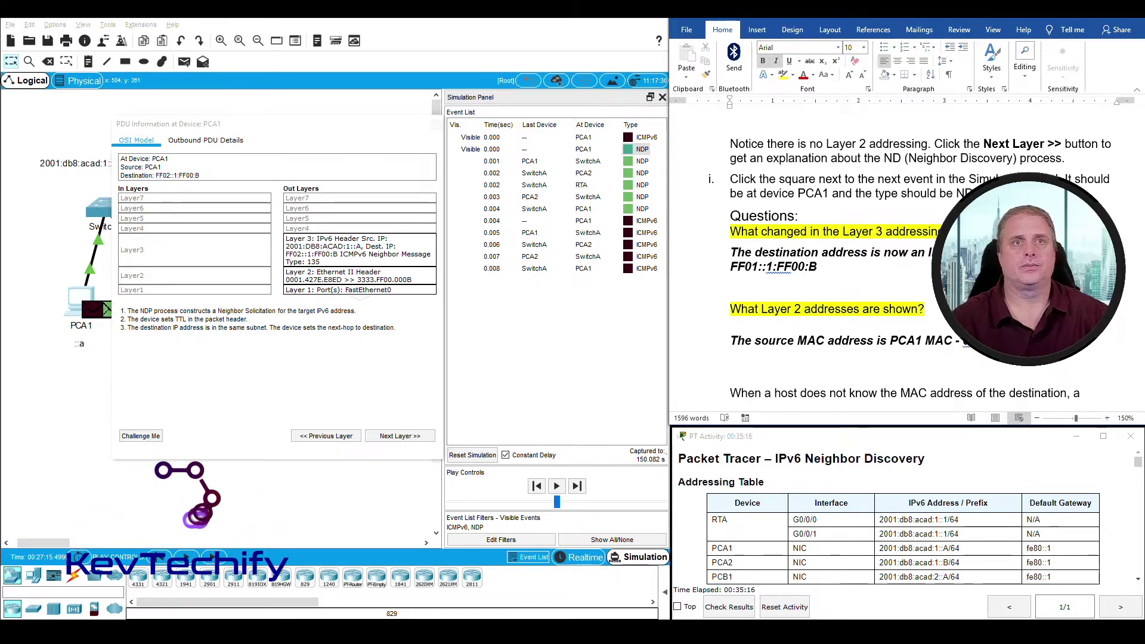
# Step: Finish the Layer 2 answer with "and the destination MAC address is 3333.FF00.000B", correcting the misspelled "the"
pyautogui.write('and ne')
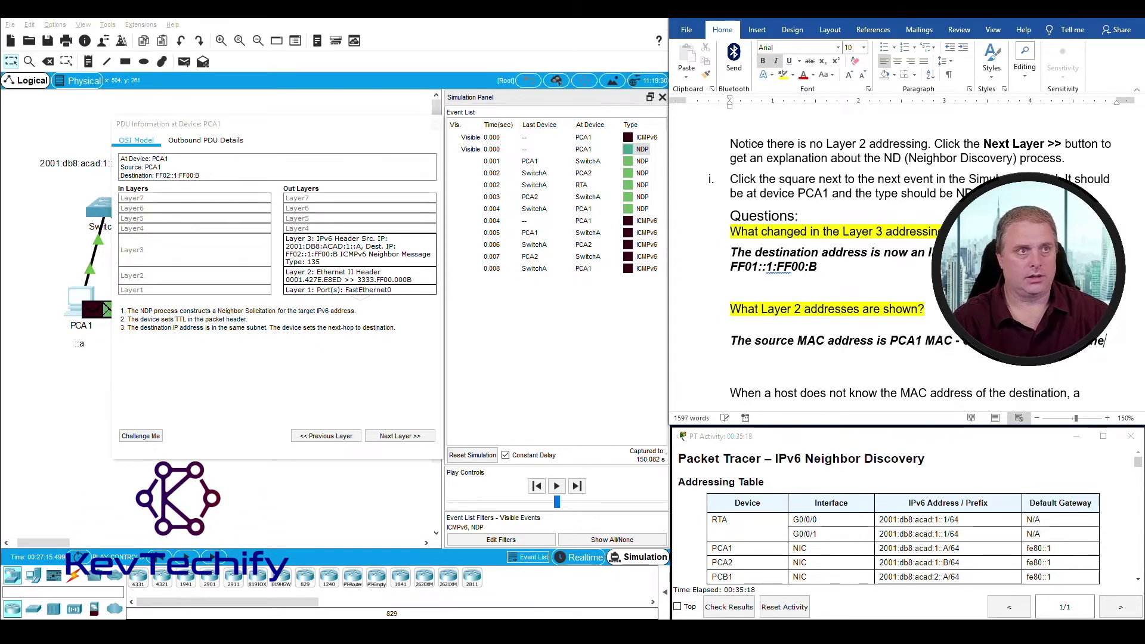
pyautogui.write(' destina')
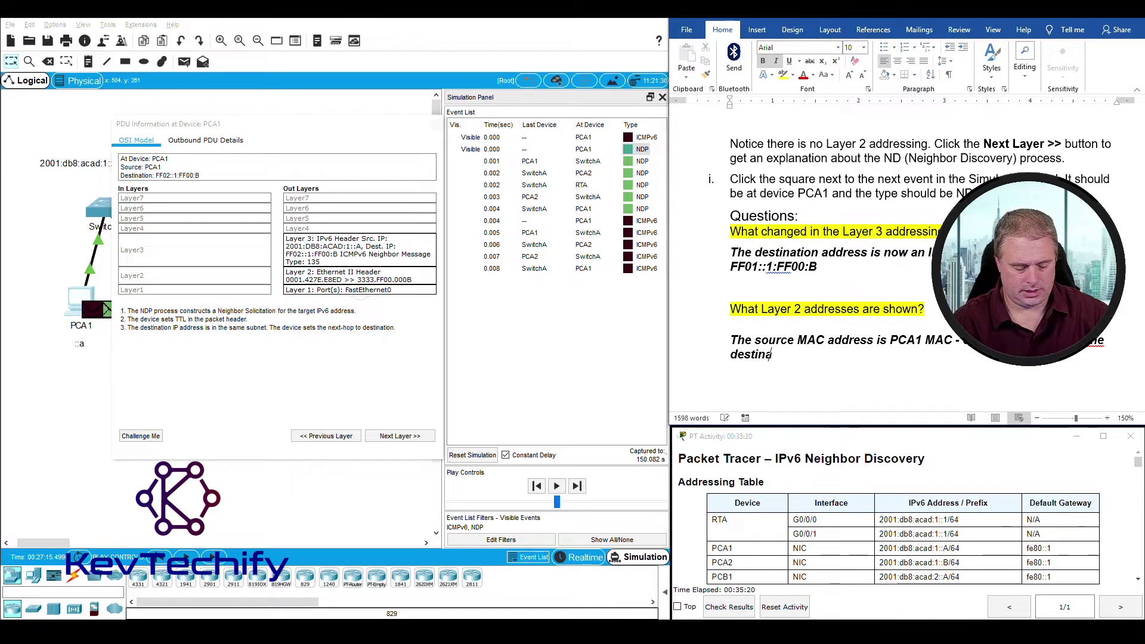
pyautogui.write('tion MAC')
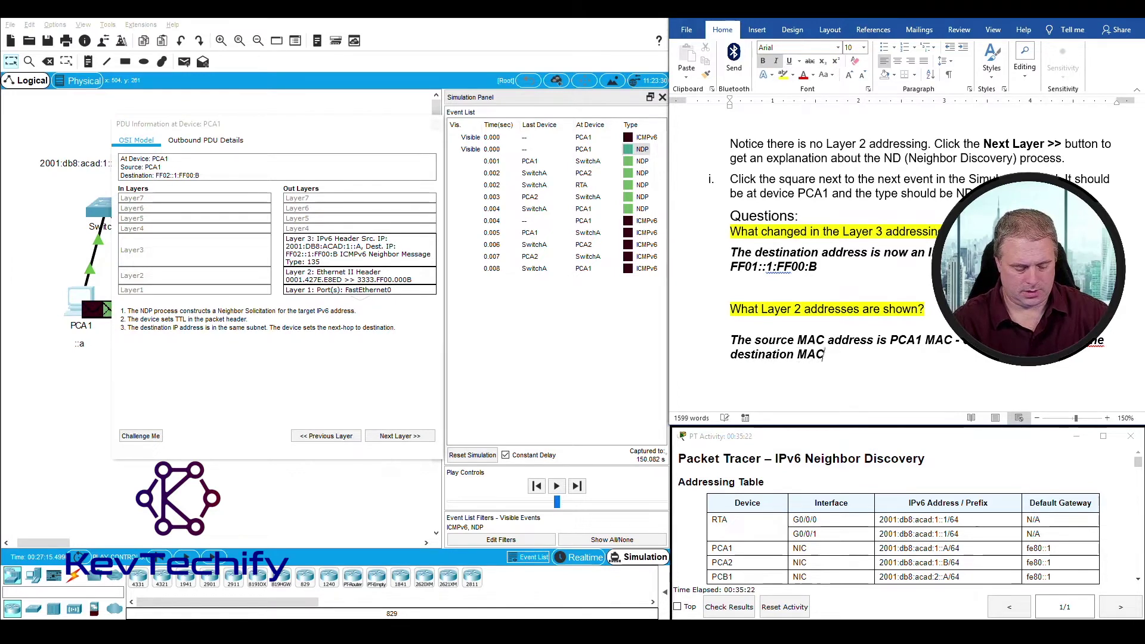
pyautogui.write(' address ')
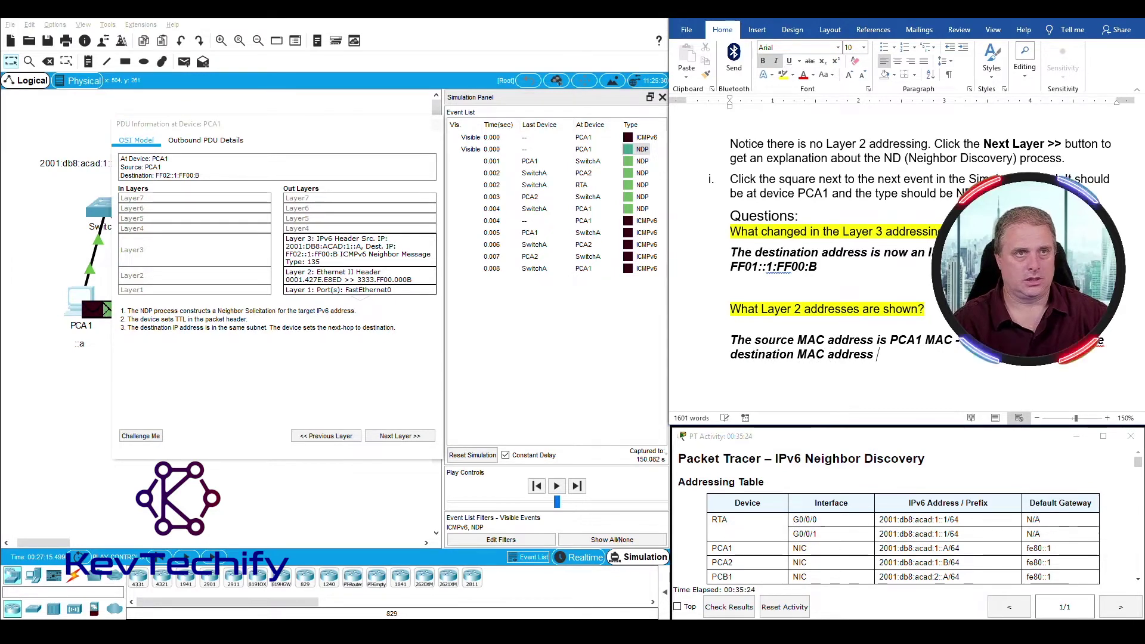
pyautogui.write('i')
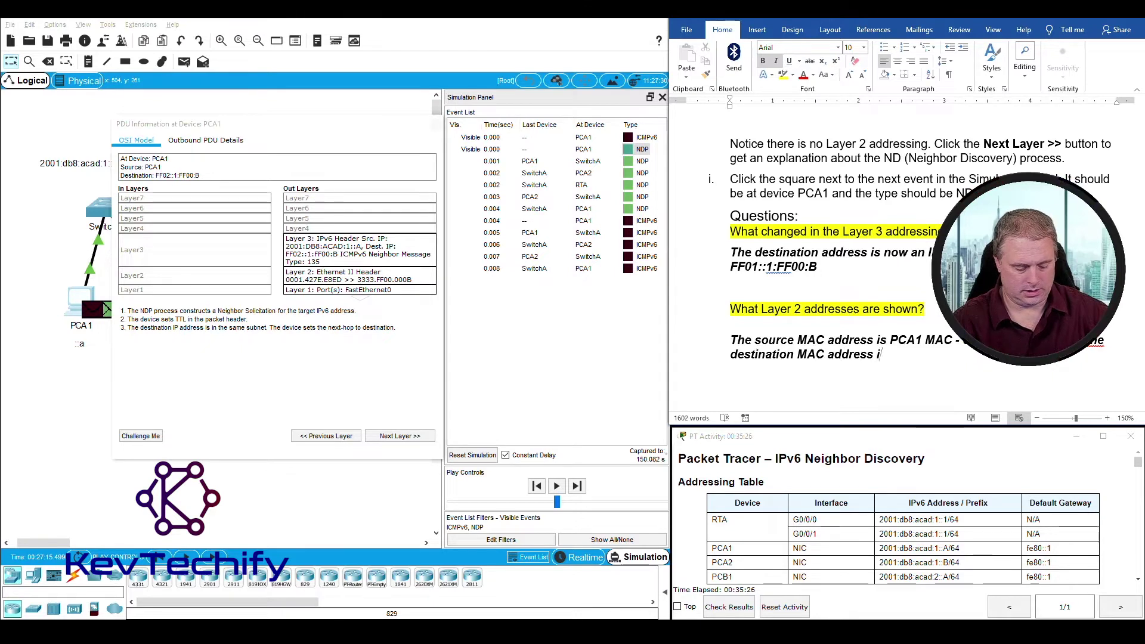
pyautogui.write('s 333')
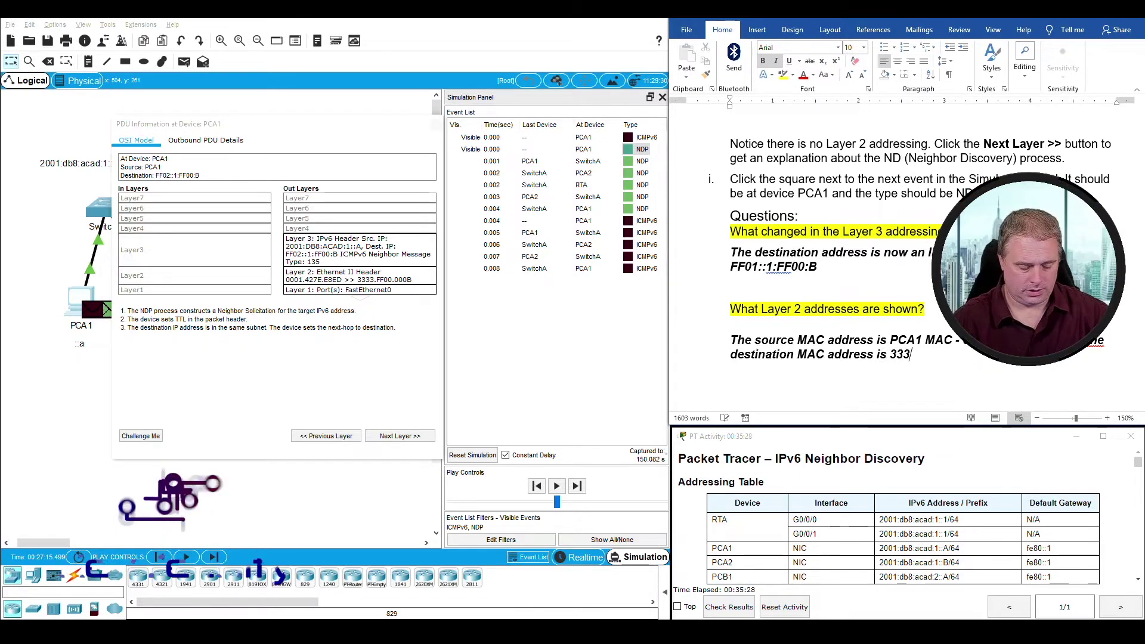
pyautogui.write('3.')
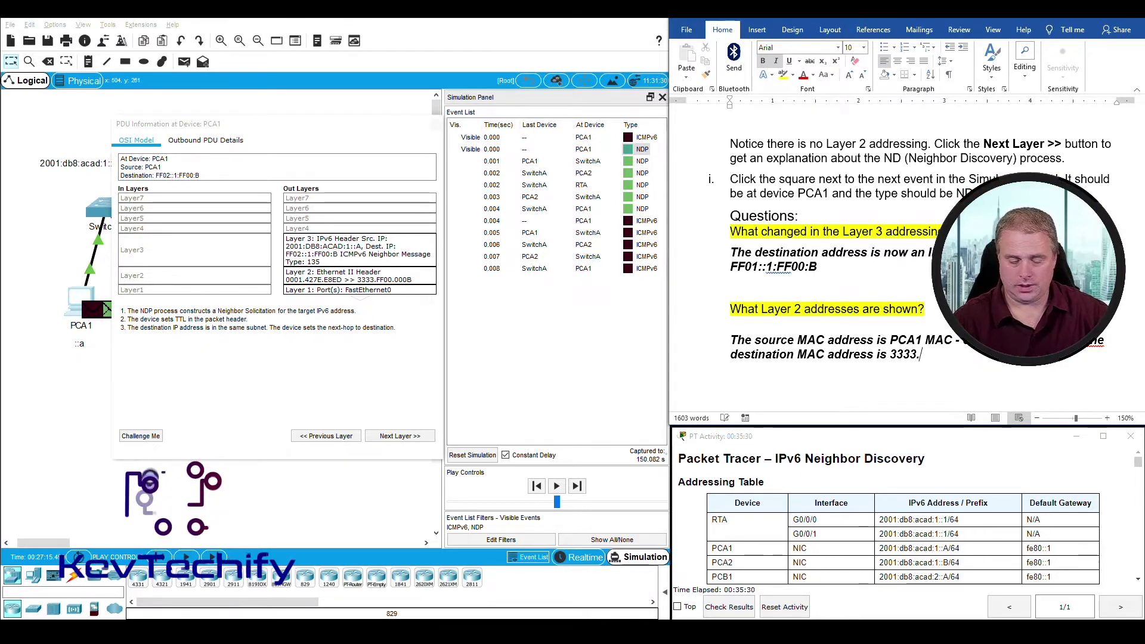
pyautogui.write('FF')
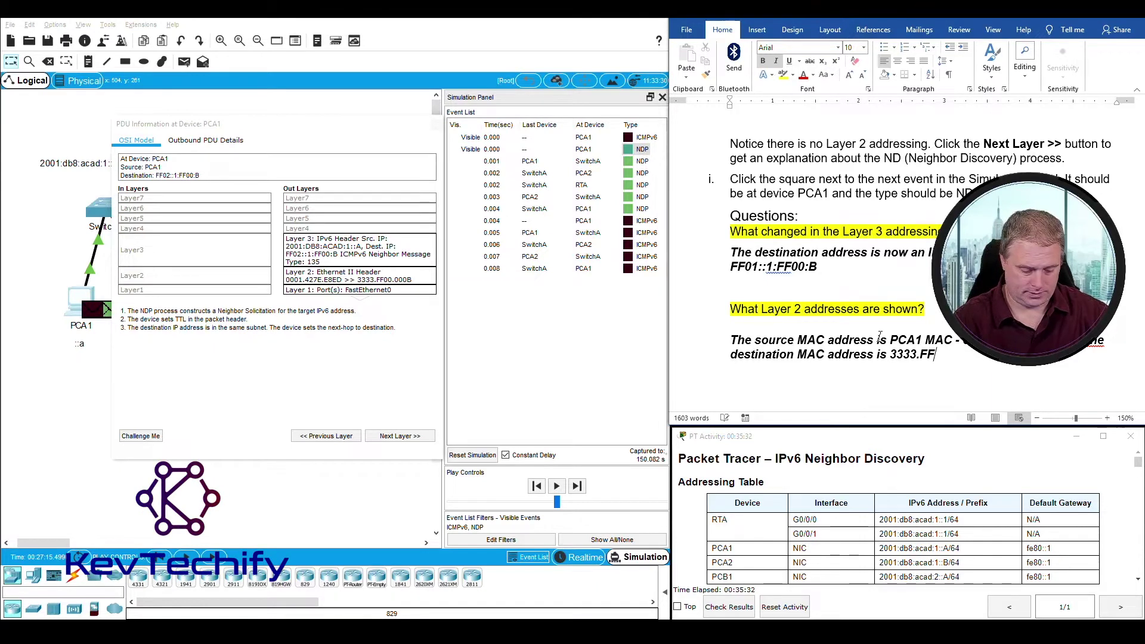
pyautogui.write('00.000B')
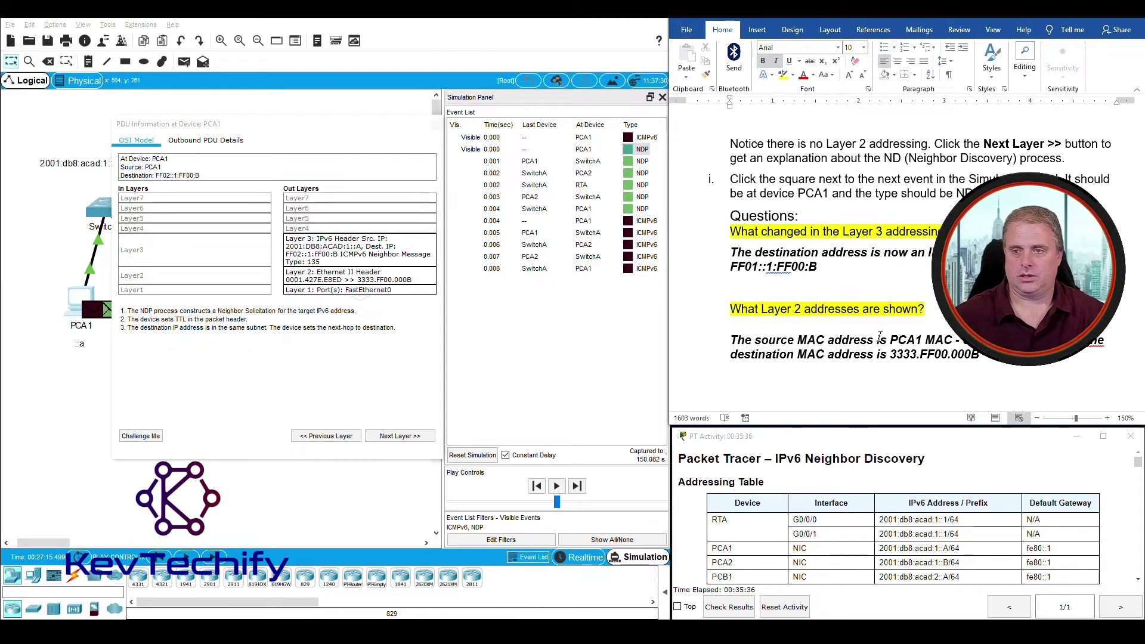
pyautogui.rightClick(1019, 387)
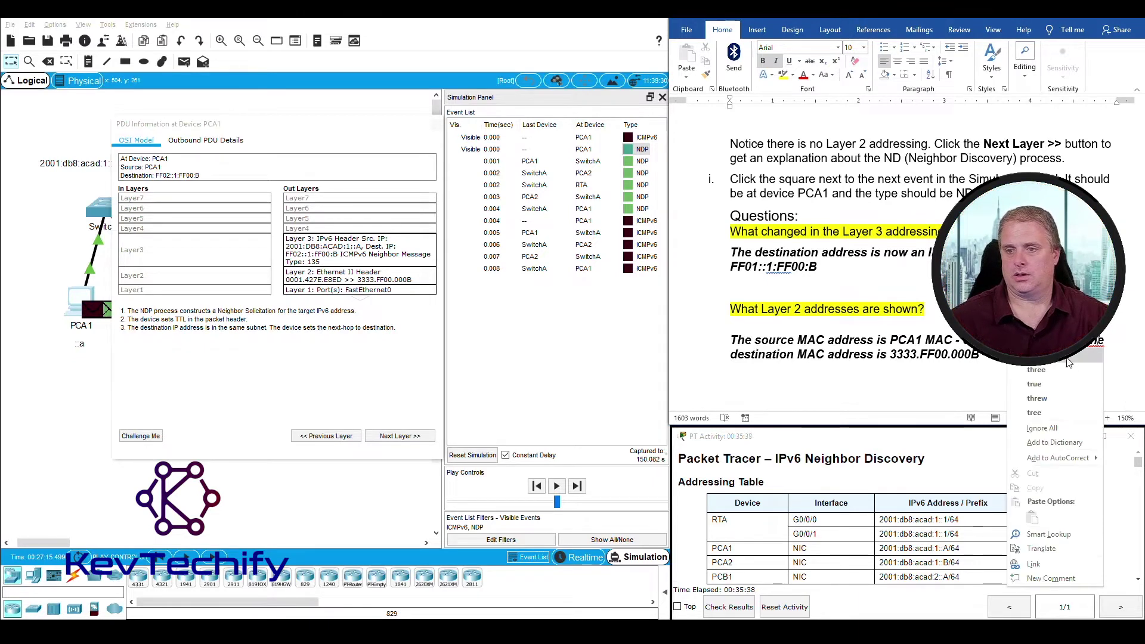
pyautogui.press('Escape')
# Step: Open the PDU information for the first NDP event at SwitchA, place its window clear of the worksheet, and show the inbound Layer 2 explanation
pyautogui.scroll(-2, 903, 250)
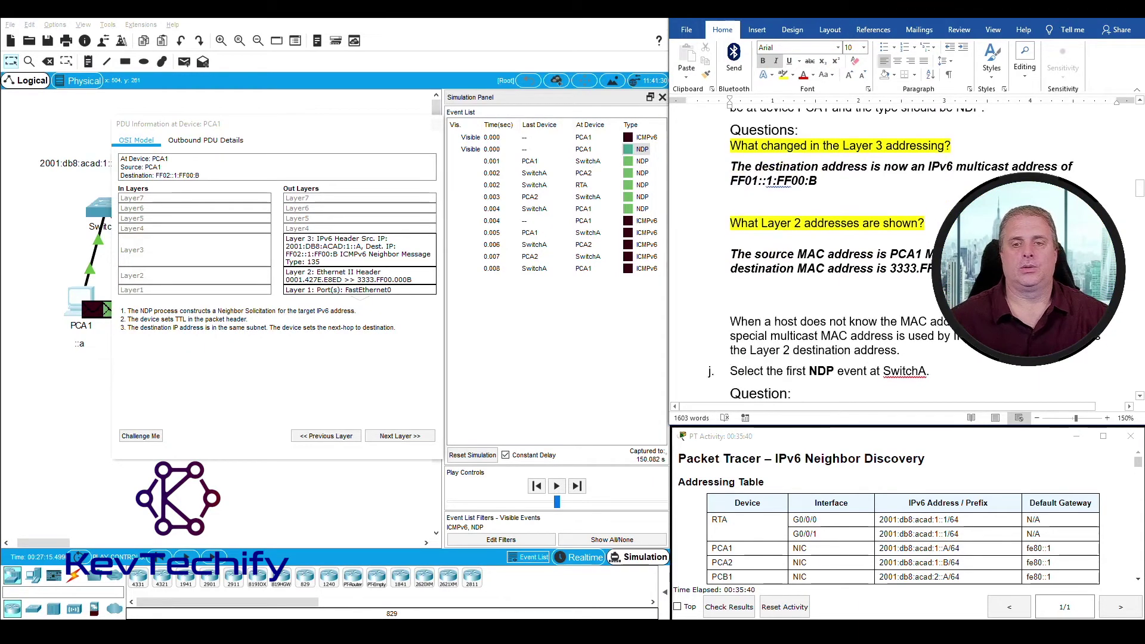
pyautogui.scroll(-2, 903, 250)
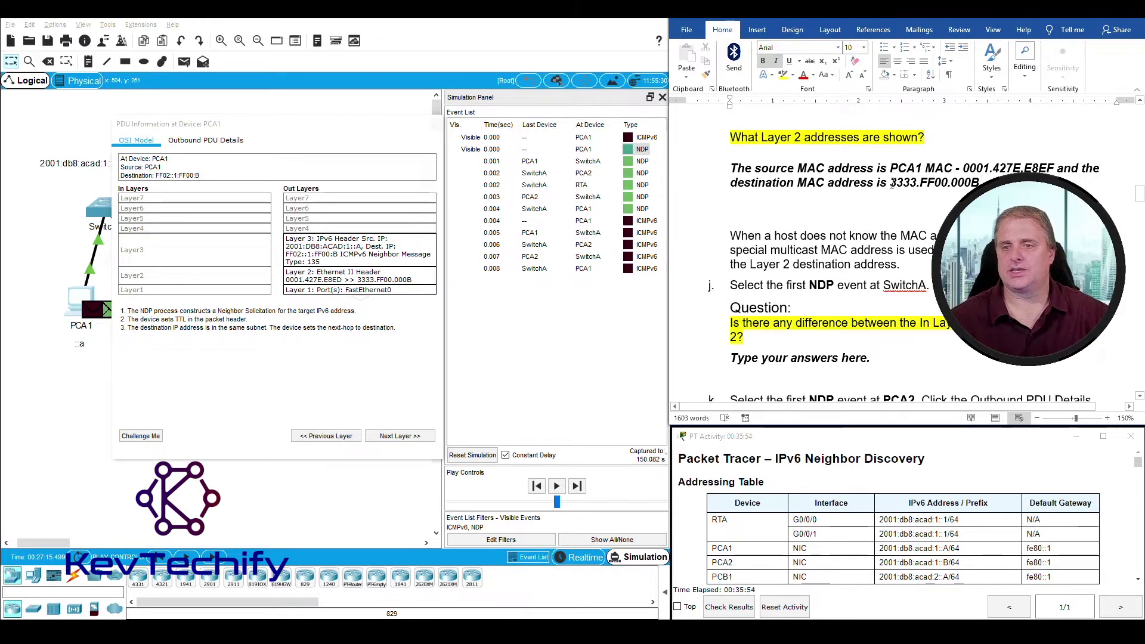
pyautogui.moveTo(891, 185); pyautogui.dragTo(969, 177)
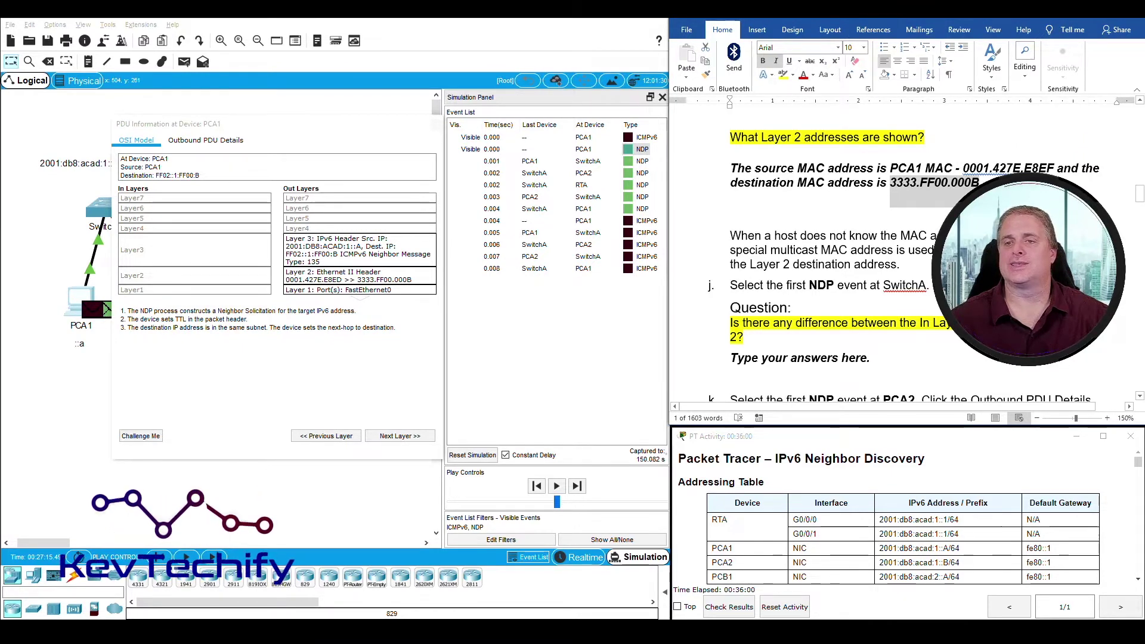
pyautogui.click(908, 185)
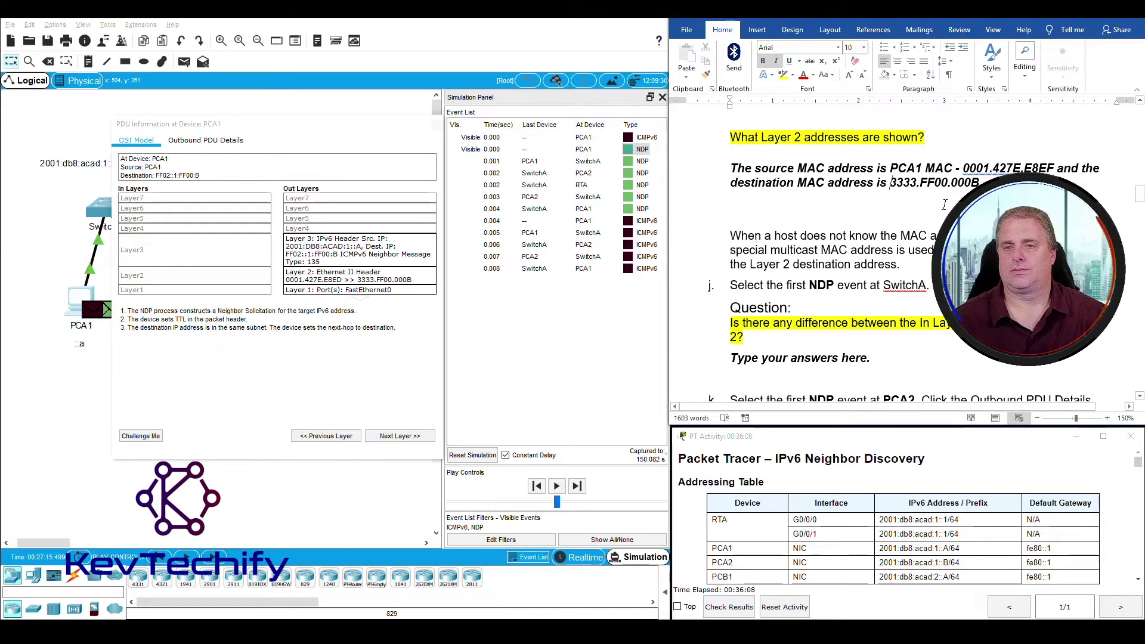
pyautogui.scroll(-4, 921, 254)
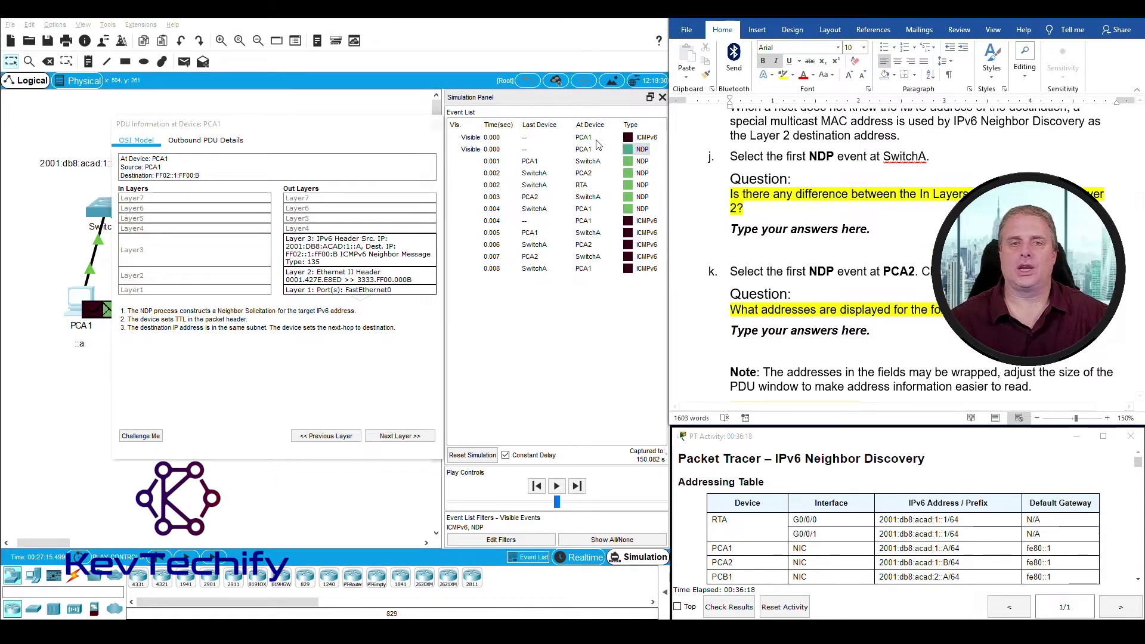
pyautogui.click(642, 162)
pyautogui.moveTo(639, 148); pyautogui.dragTo(409, 162)
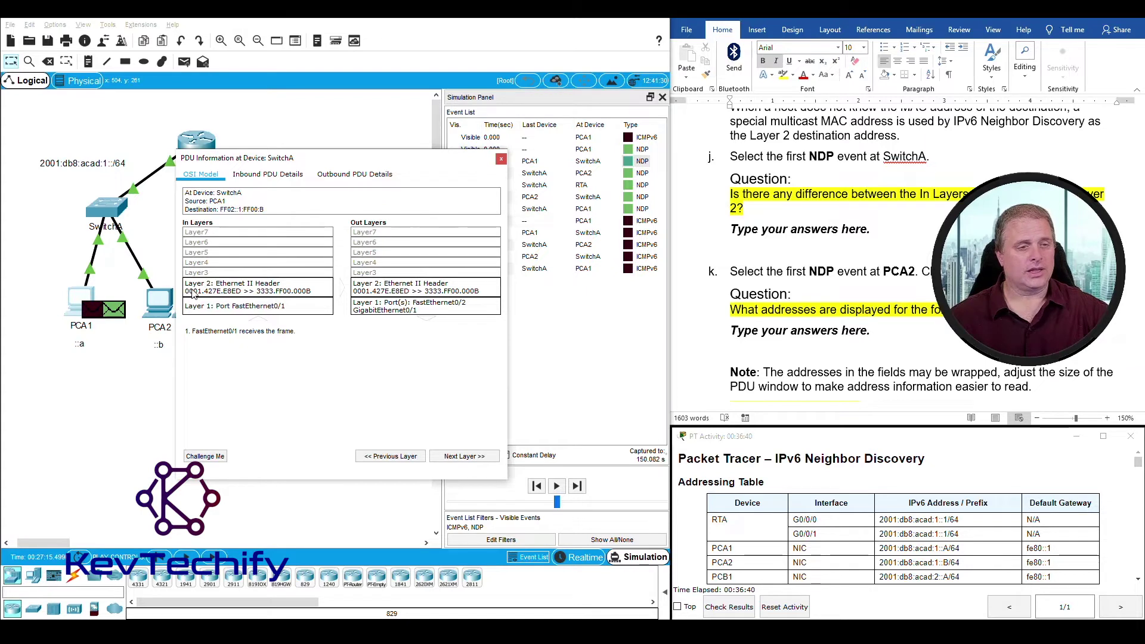
pyautogui.click(225, 294)
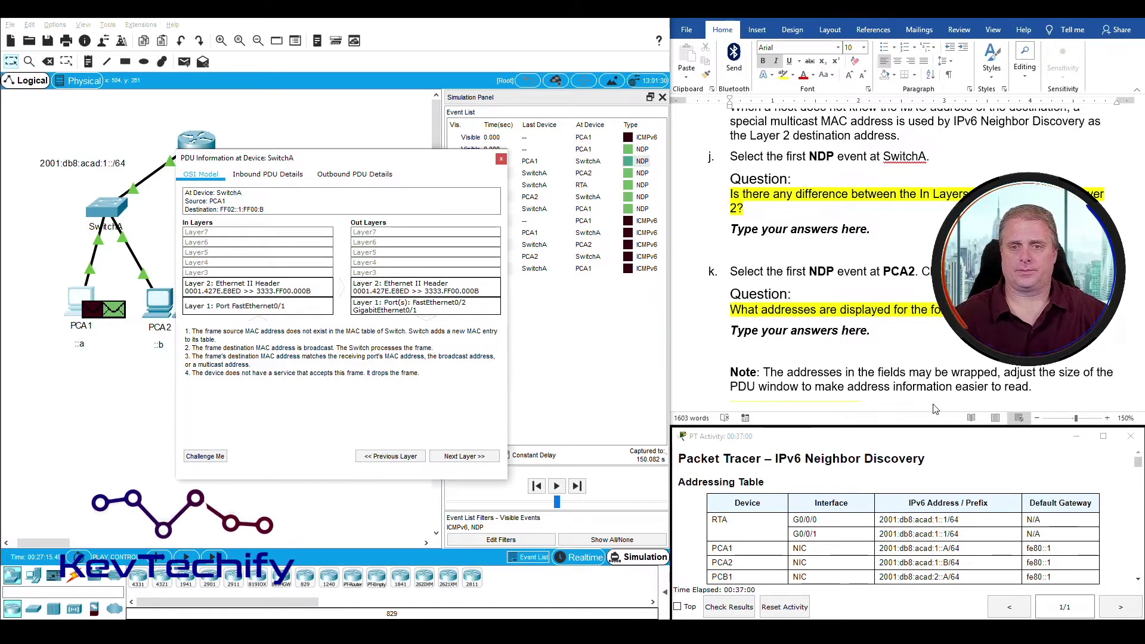
# Step: Replace the answer placeholder for question j with "No." and a sentence stating that the switch does not alter Layer 2 for the frame
pyautogui.moveTo(731, 228); pyautogui.dragTo(870, 223)
pyautogui.write('No.  The switch')
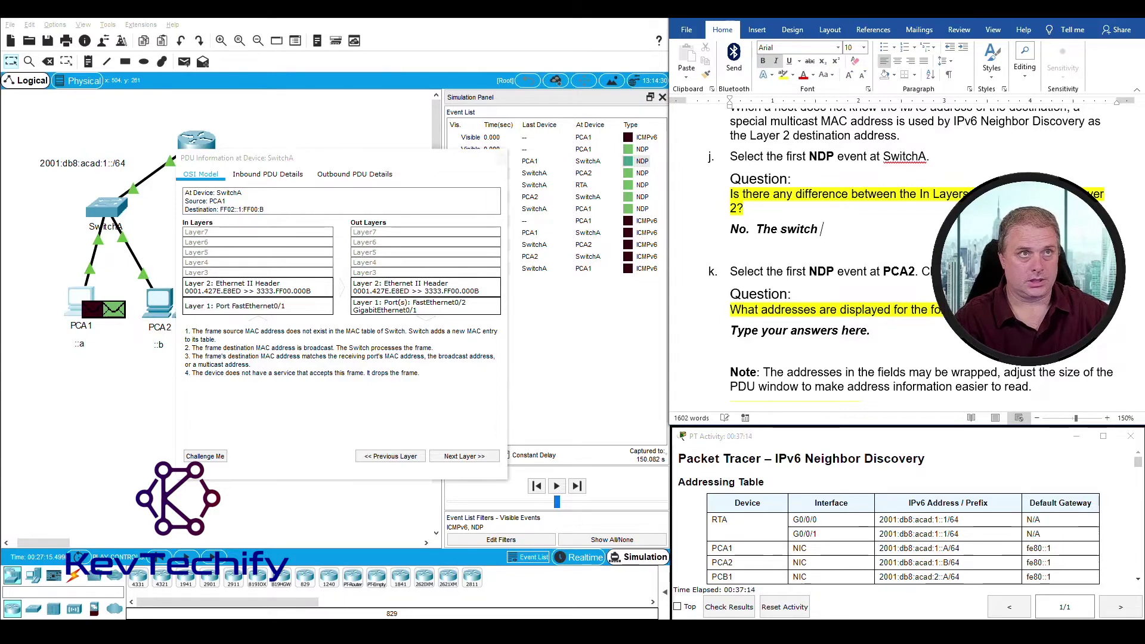
pyautogui.write('does no')
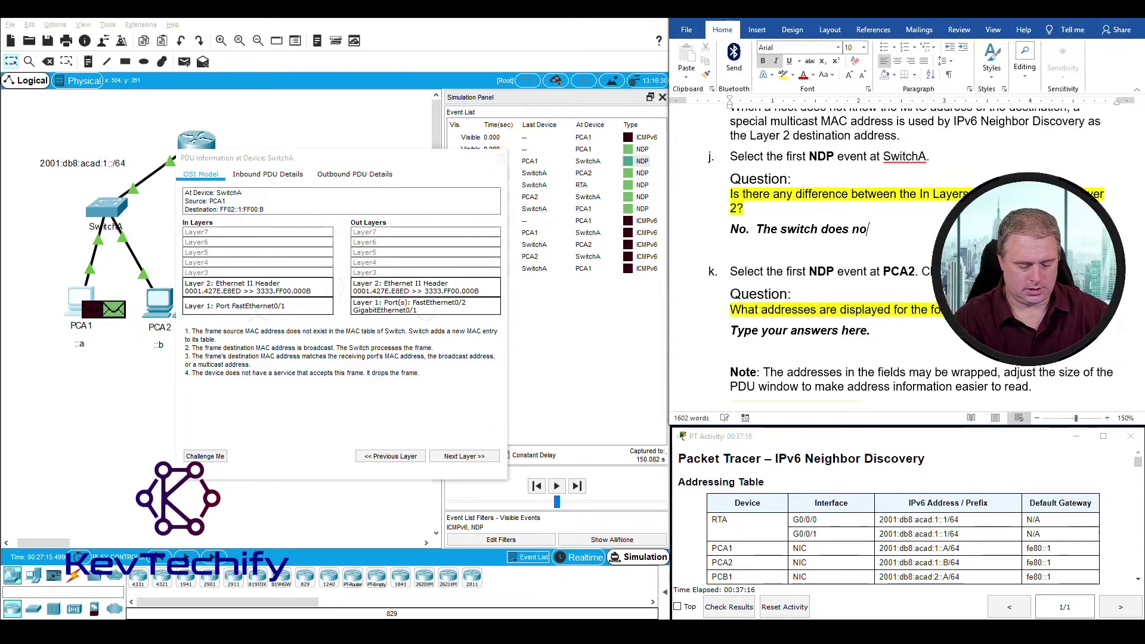
pyautogui.write('t al')
pyautogui.write('Layer')
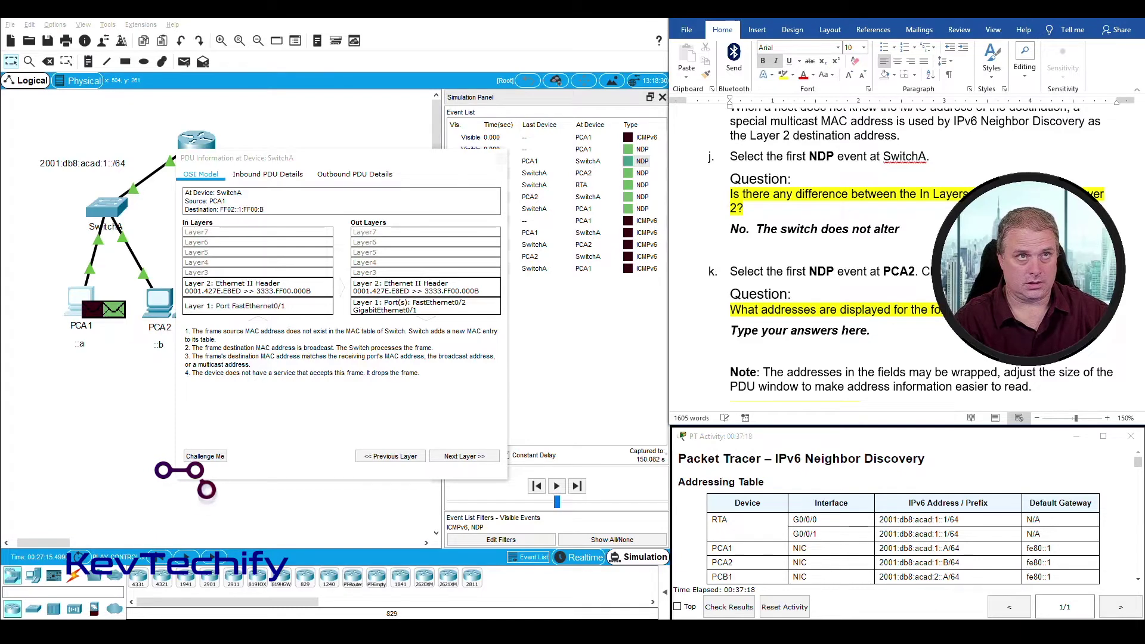
pyautogui.write(' 2')
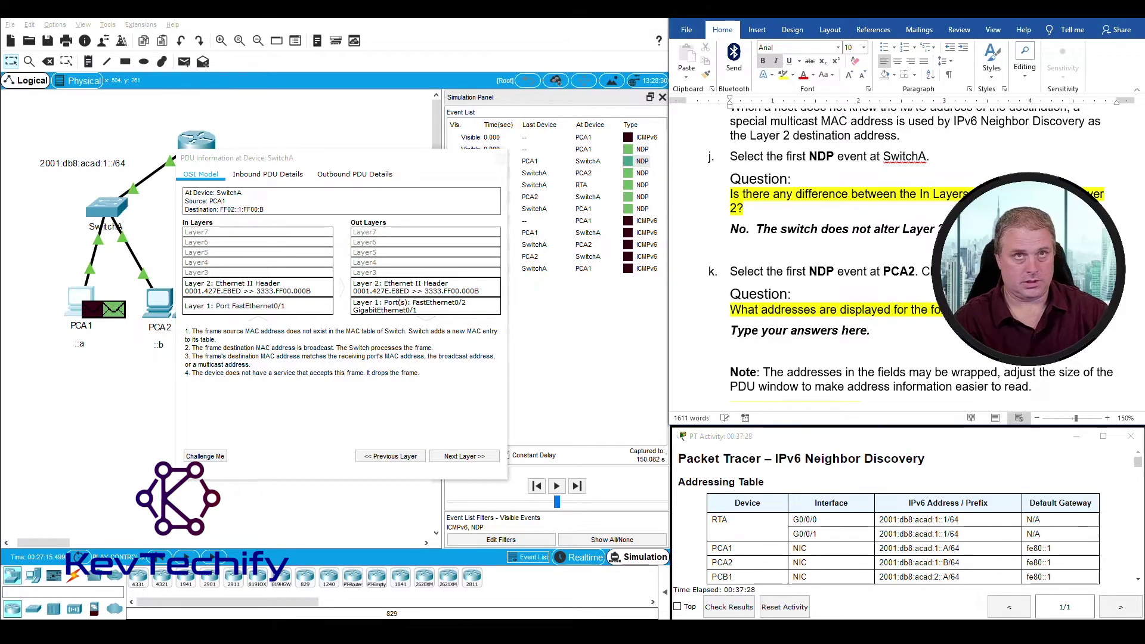
pyautogui.write('the')
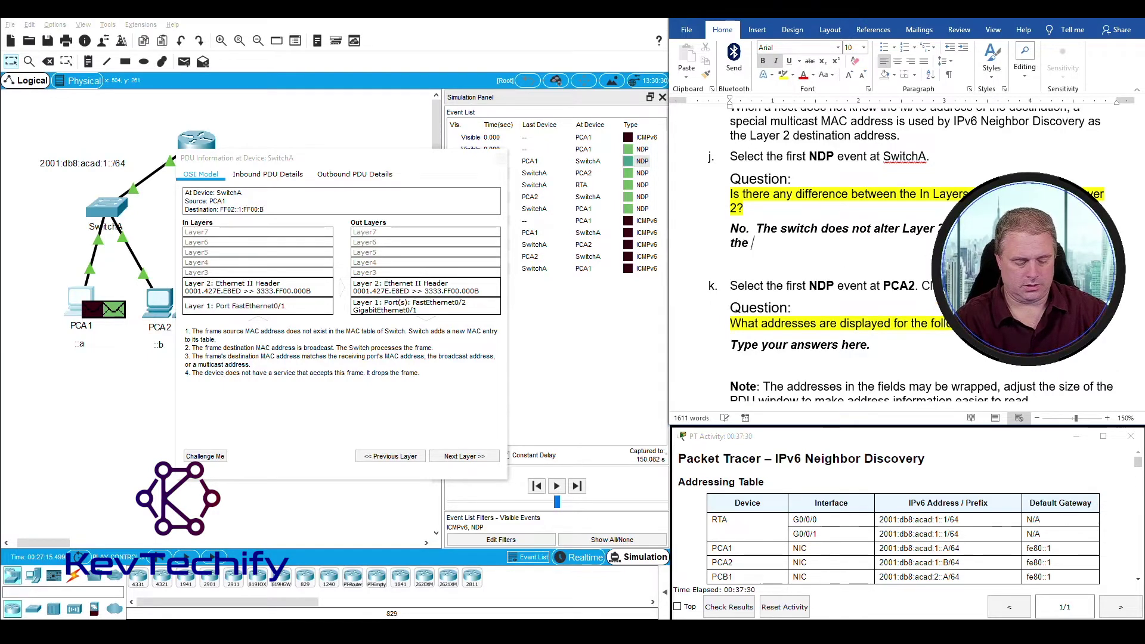
pyautogui.write(' frame.')
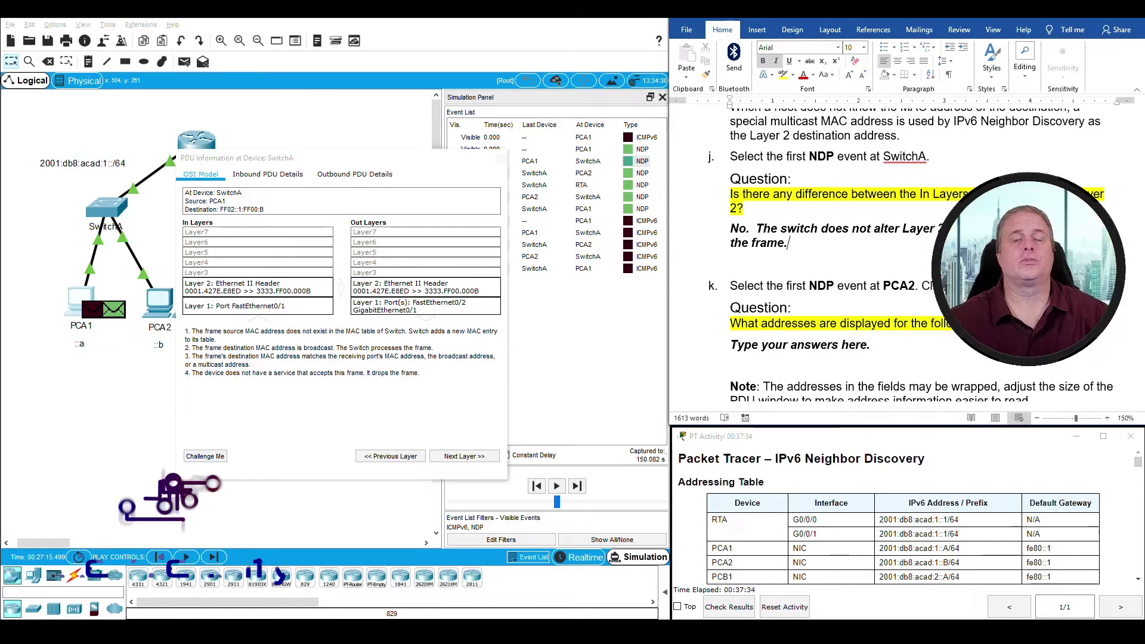
# Step: Delete the answer placeholder directly under question k's general question about the displayed addresses, above the note
pyautogui.scroll(-3, 850, 272)
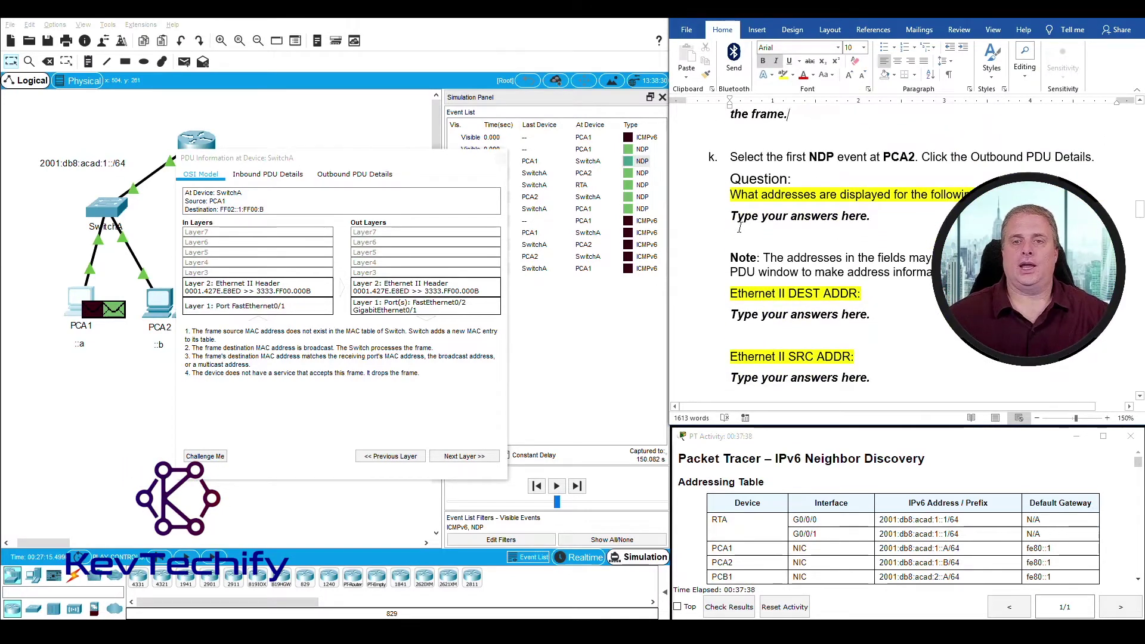
pyautogui.moveTo(733, 216); pyautogui.dragTo(877, 218)
pyautogui.press('Delete')
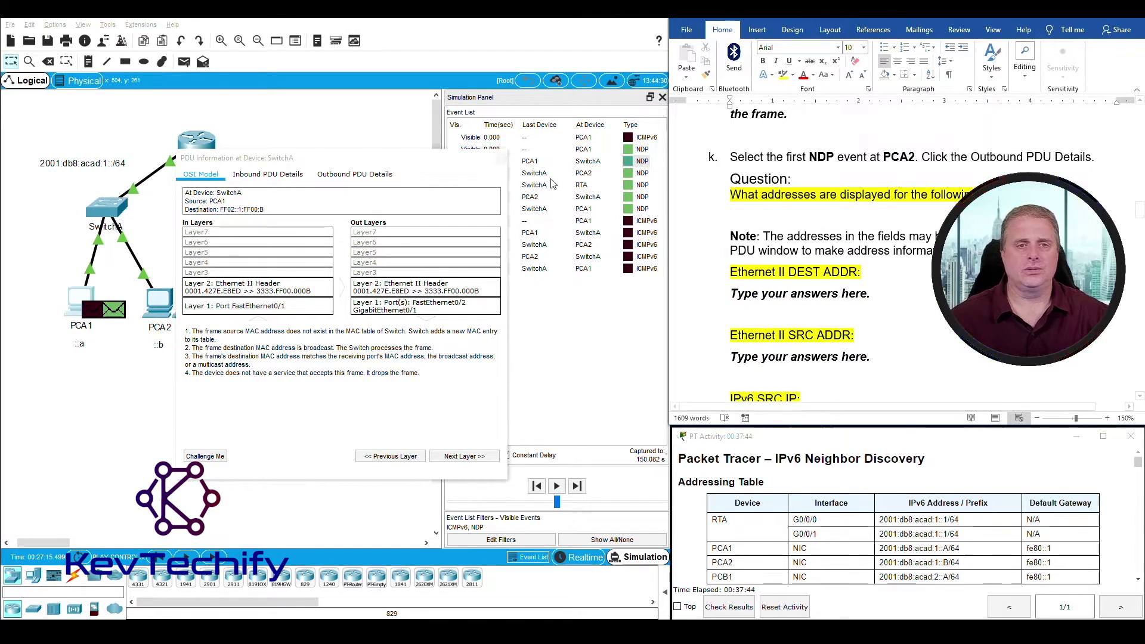
# Step: Close the SwitchA PDU information and display the outbound PDU details of the first NDP event at PCA2, with its window clear of the worksheet
pyautogui.click(489, 281)
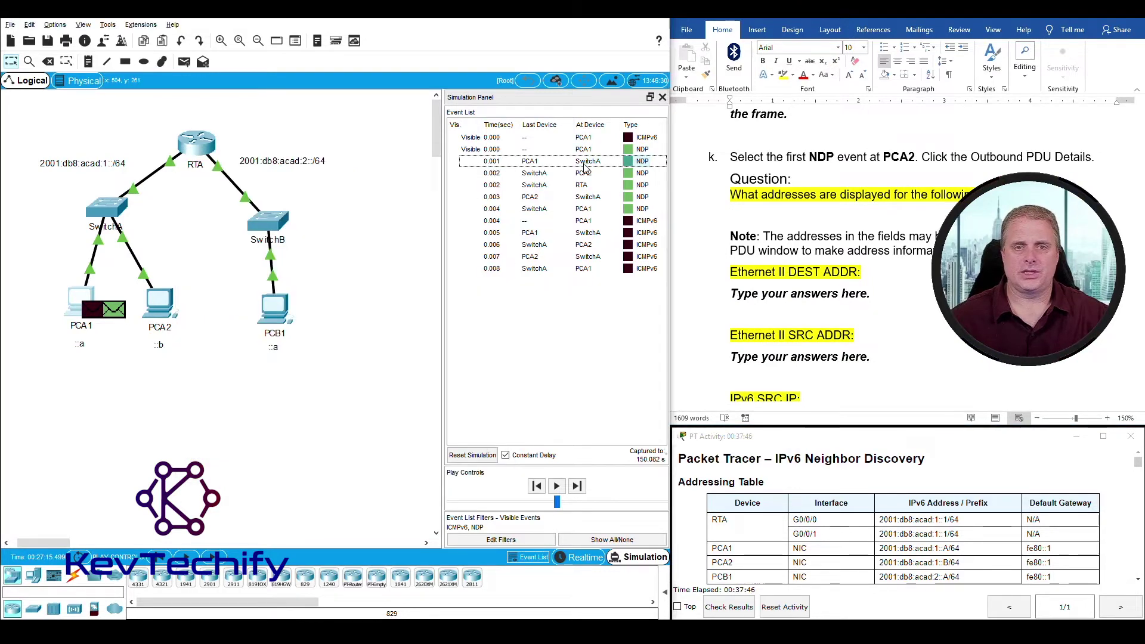
pyautogui.click(636, 176)
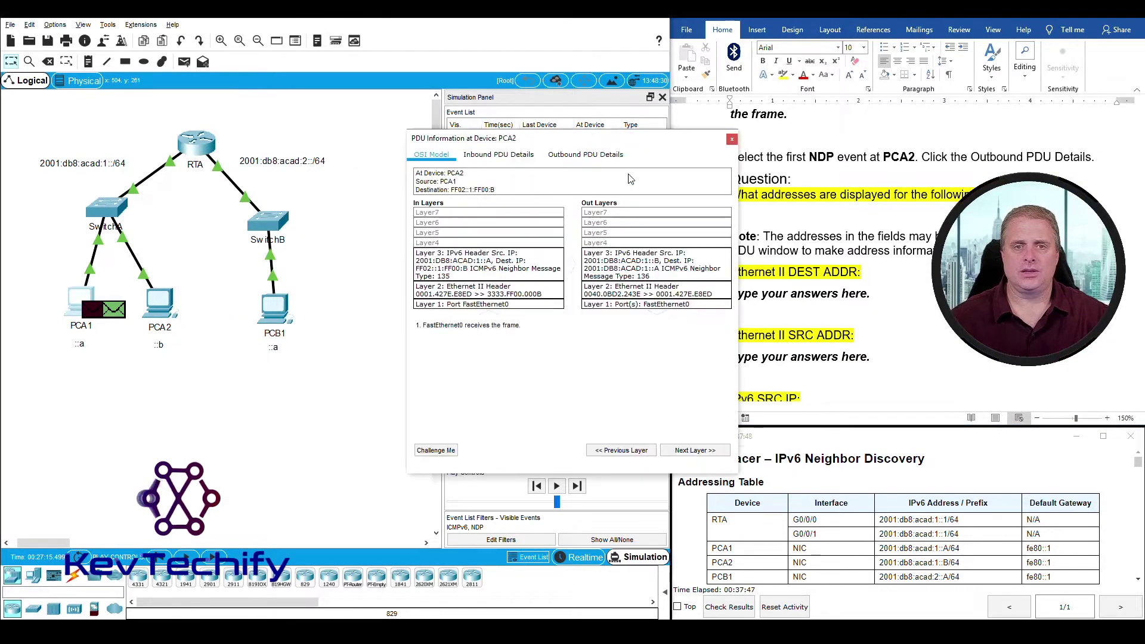
pyautogui.moveTo(629, 148); pyautogui.dragTo(391, 142)
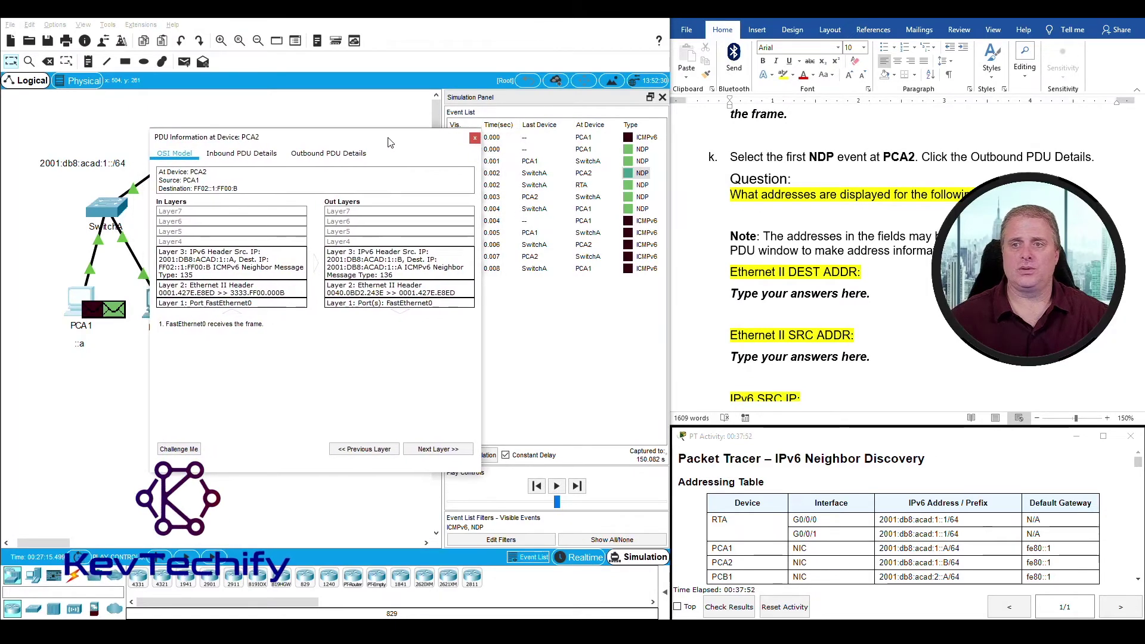
pyautogui.click(334, 153)
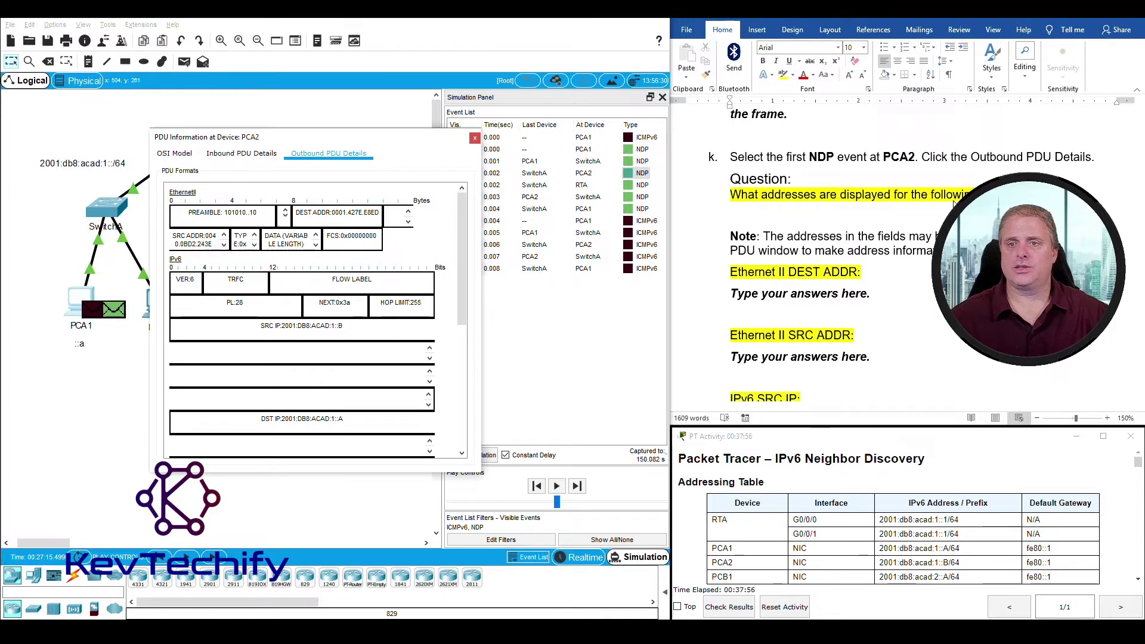
# Step: Replace the Ethernet II DEST ADDR answer placeholder for question k with 0001.427E.E8ED
pyautogui.scroll(-3, 960, 195)
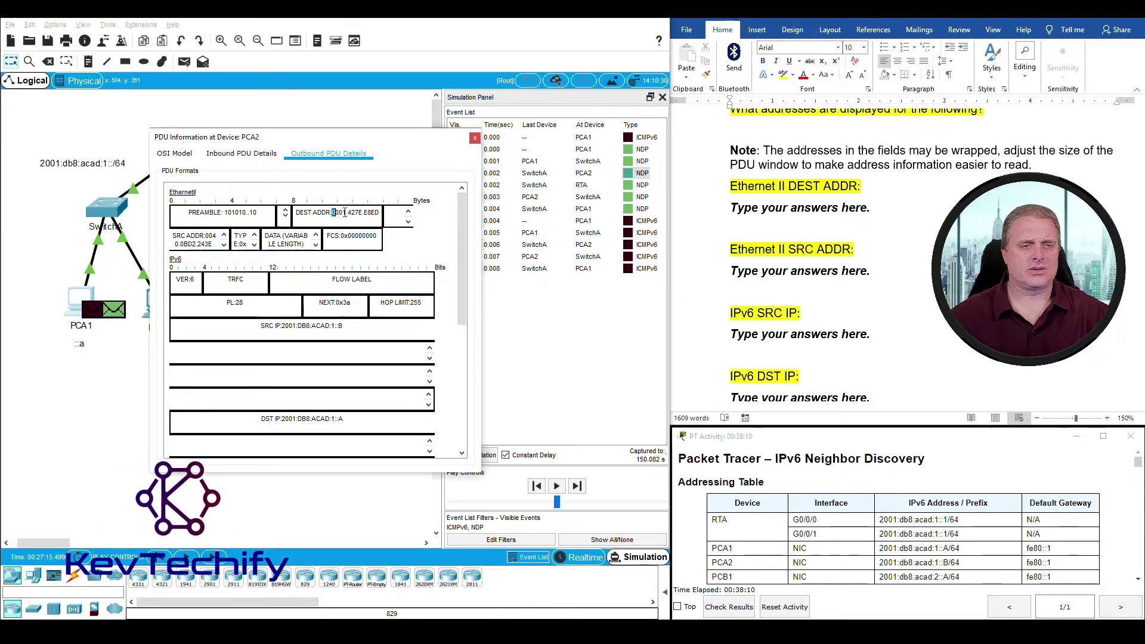
pyautogui.click(842, 230)
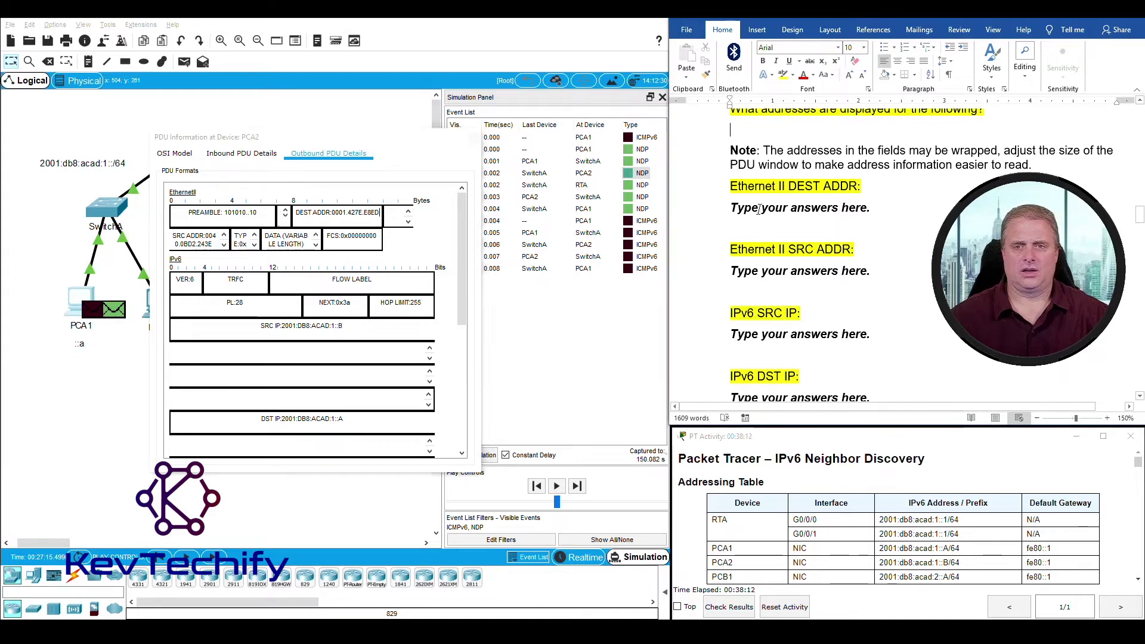
pyautogui.moveTo(729, 206); pyautogui.dragTo(868, 208)
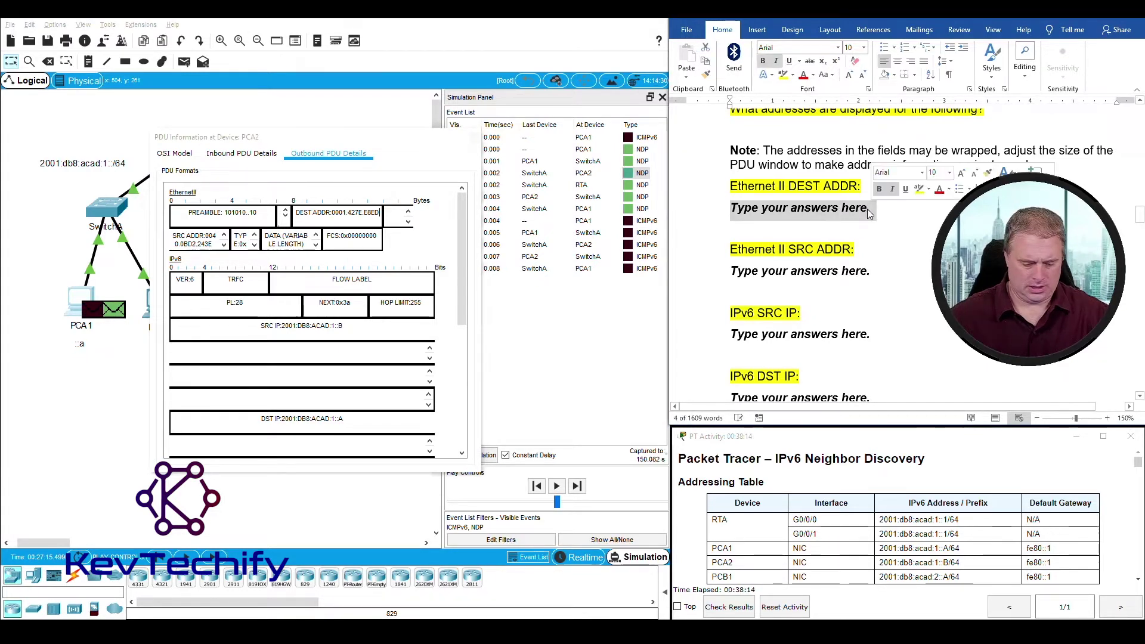
pyautogui.write('0001')
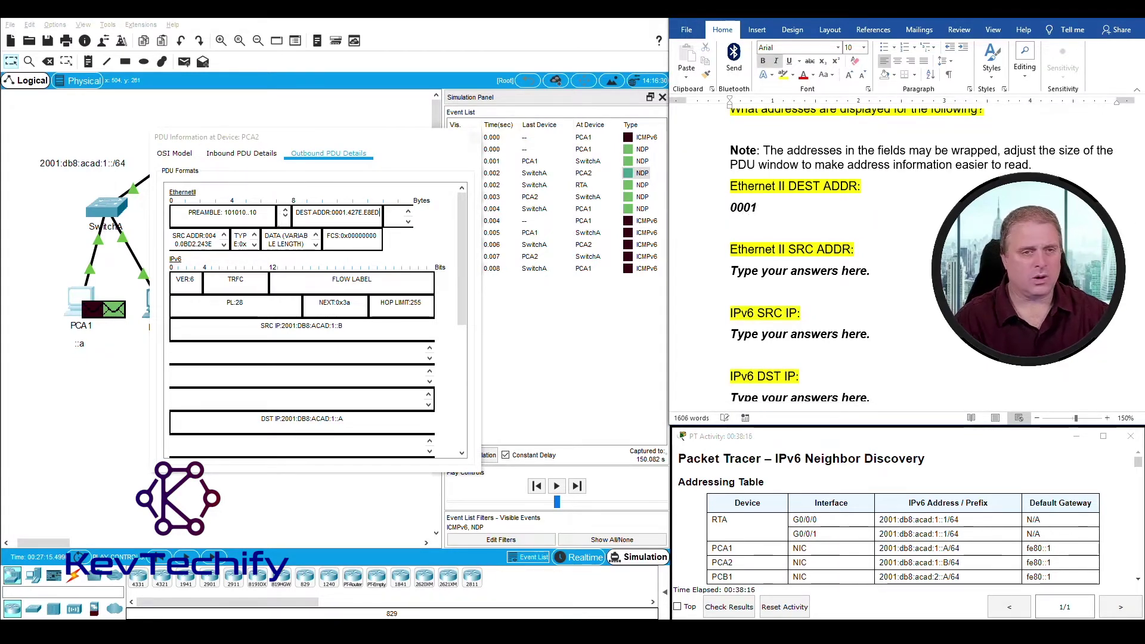
pyautogui.write('.')
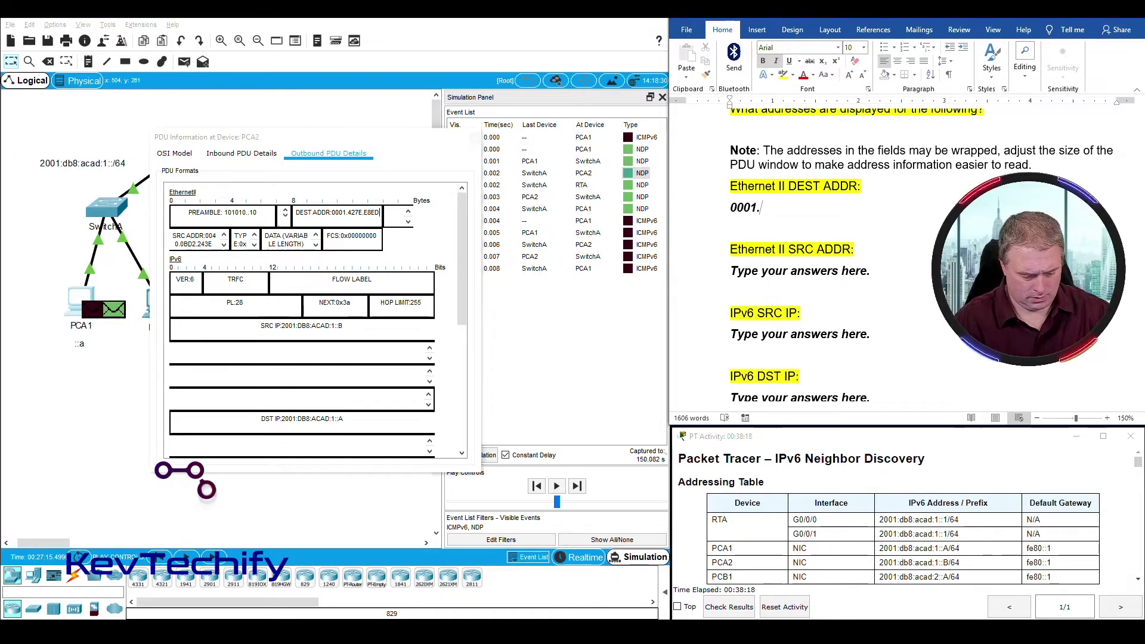
pyautogui.write('427E.')
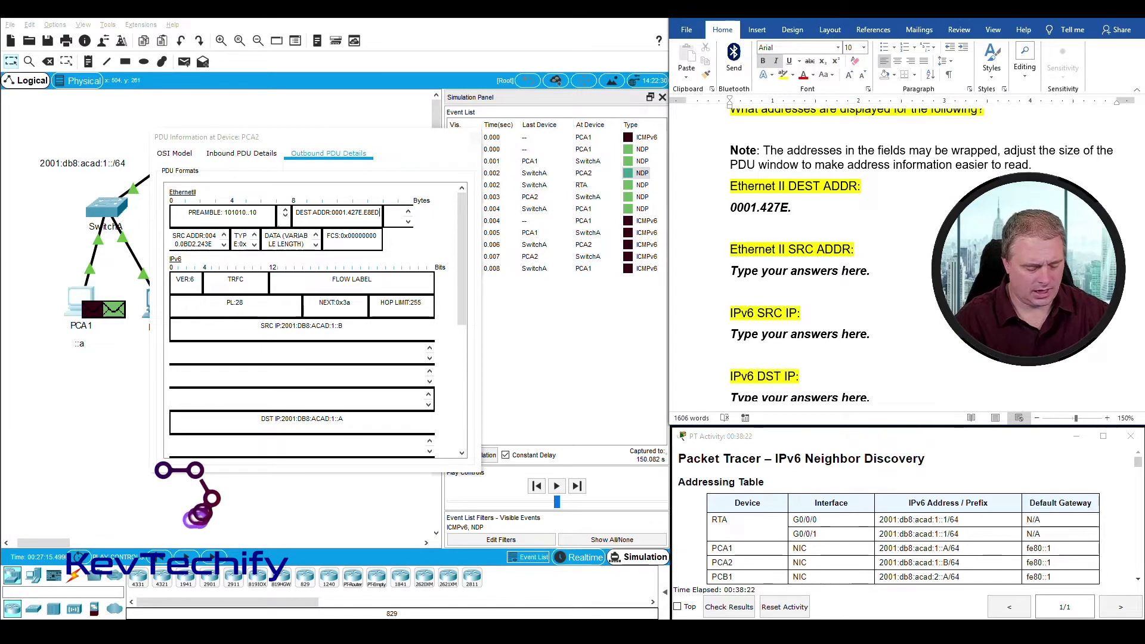
pyautogui.write('E8ED')
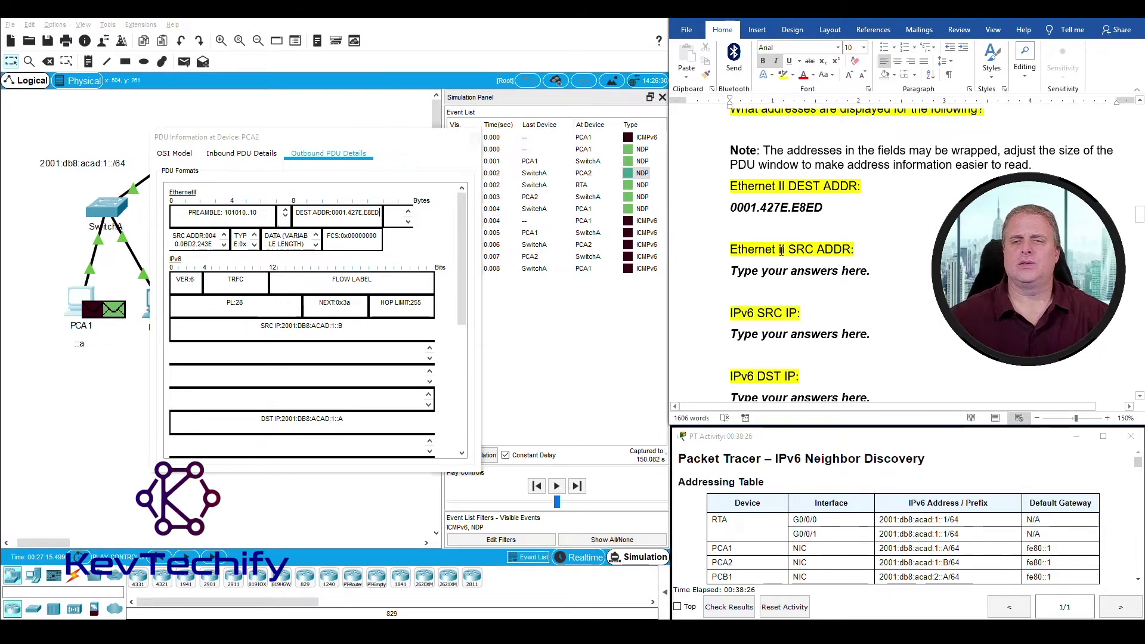
# Step: Replace the Ethernet II SRC ADDR answer placeholder with the source address from the PDU details, 0040.0BD2.243E
pyautogui.moveTo(731, 272); pyautogui.dragTo(867, 272)
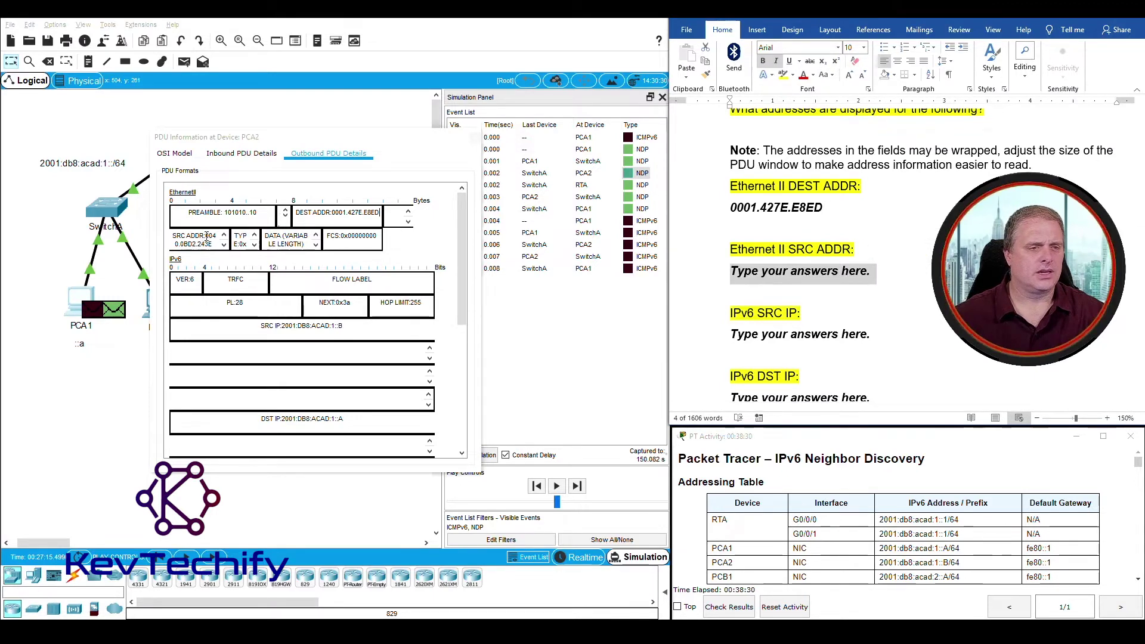
pyautogui.moveTo(207, 236); pyautogui.dragTo(210, 242)
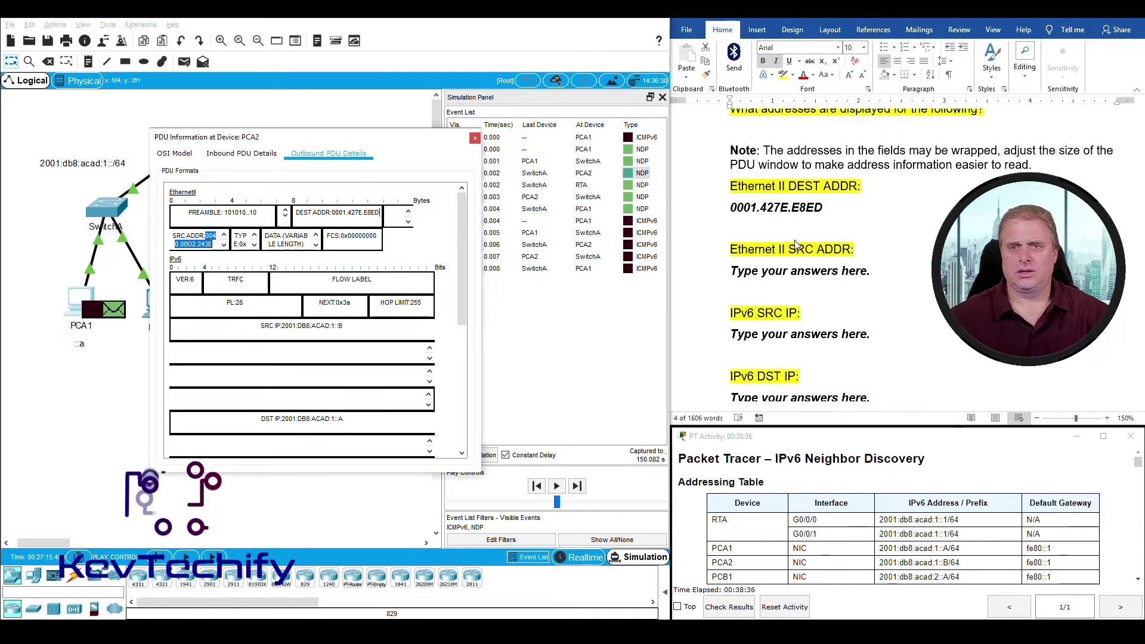
pyautogui.click(799, 272)
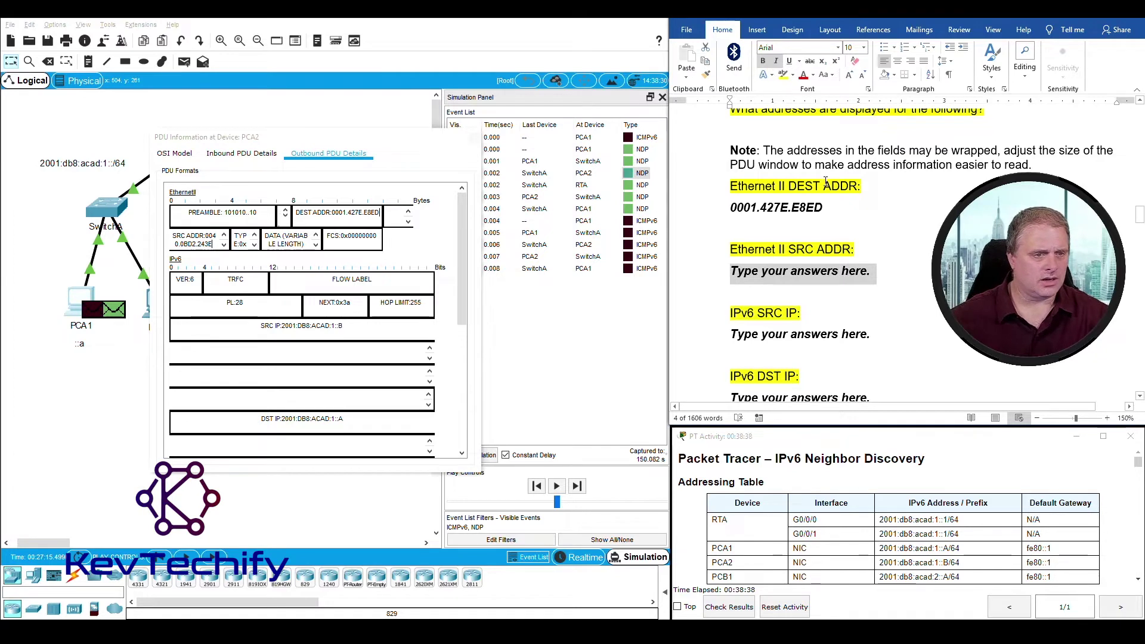
pyautogui.write('00')
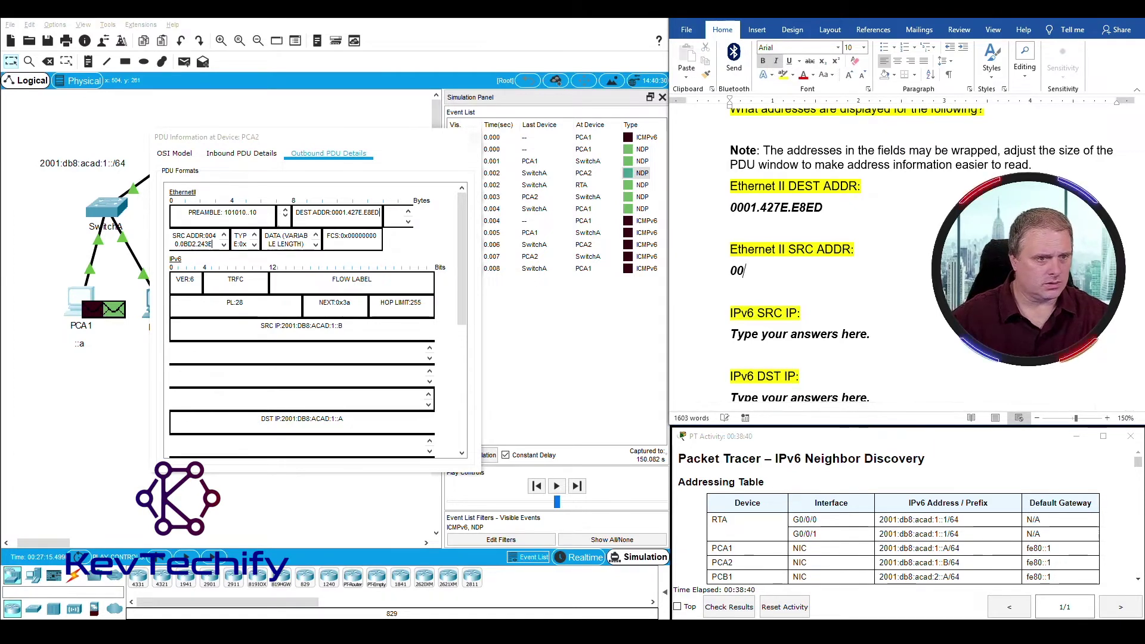
pyautogui.write('4')
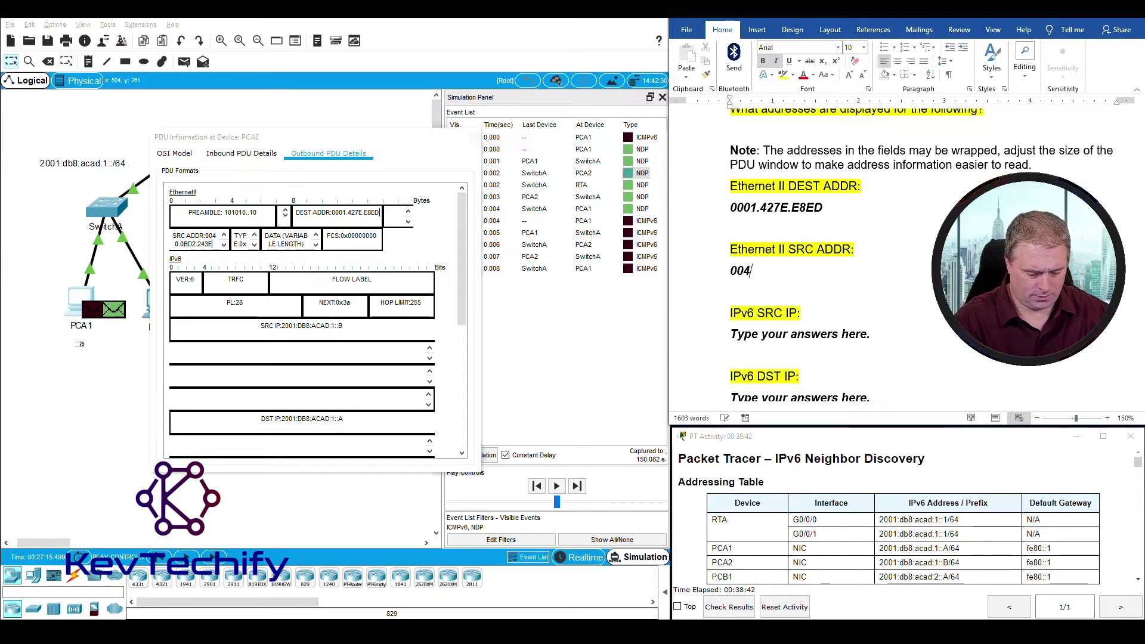
pyautogui.write('0.0')
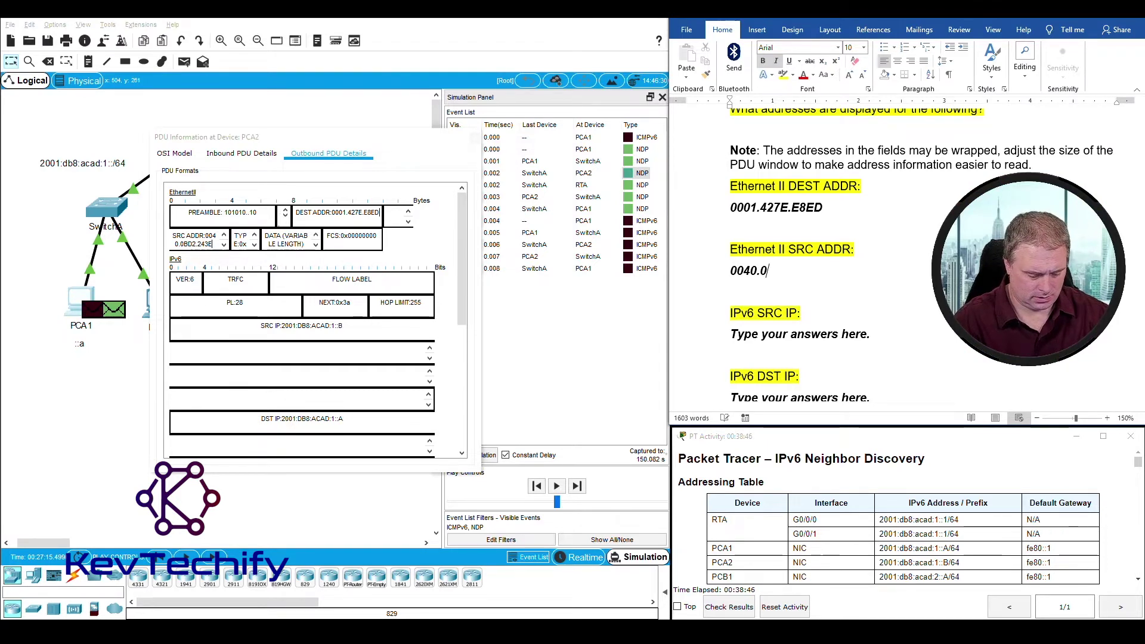
pyautogui.write('BD')
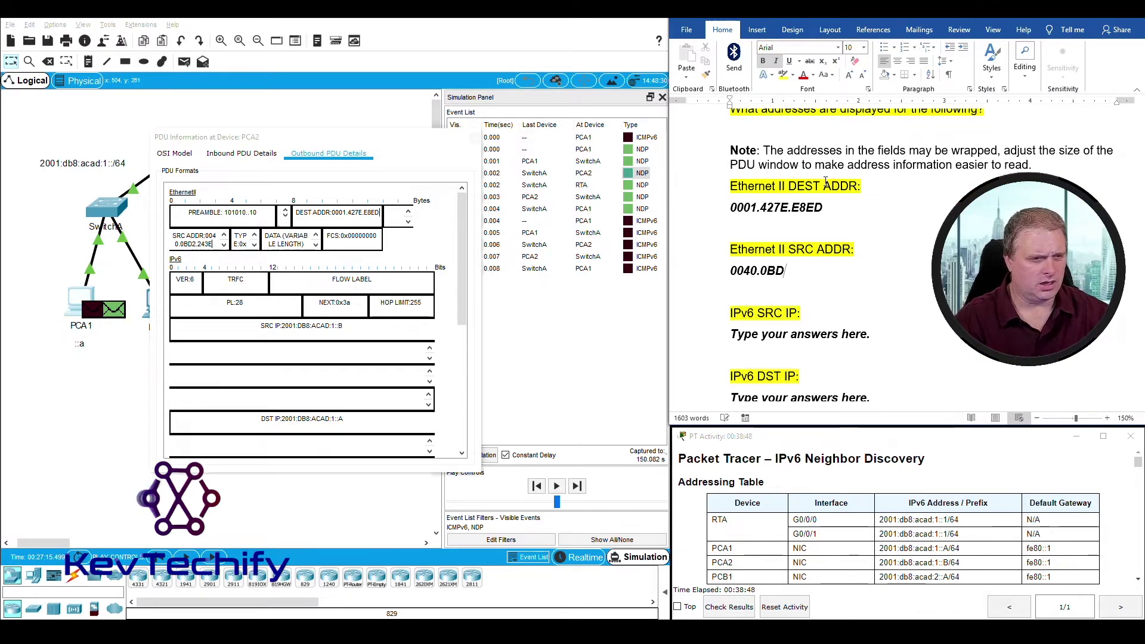
pyautogui.write('2')
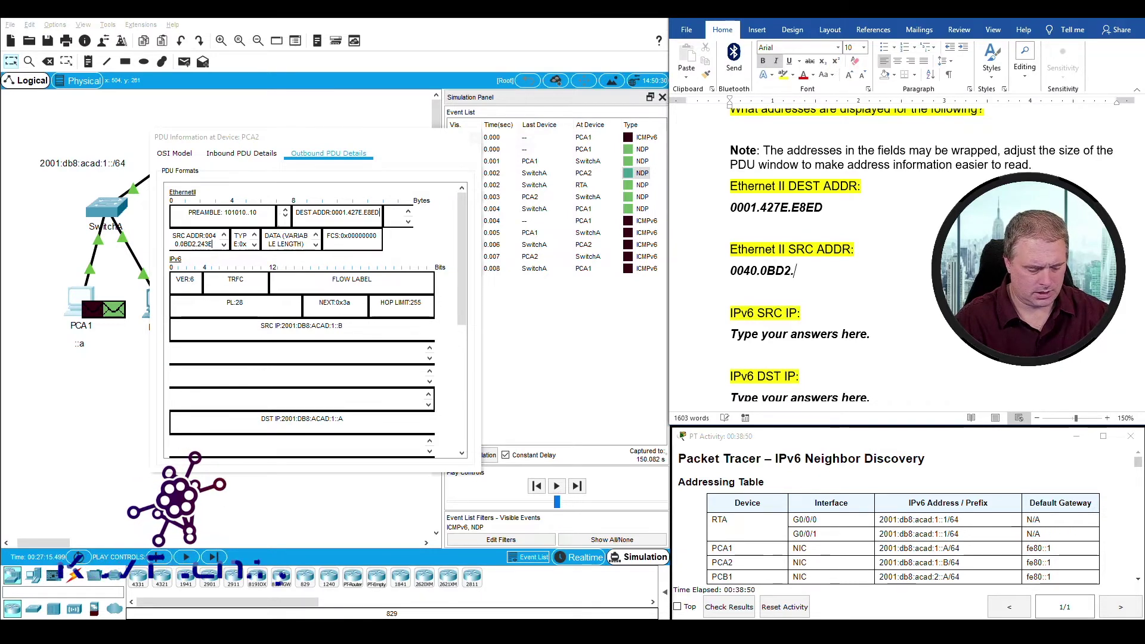
pyautogui.write('.243E')
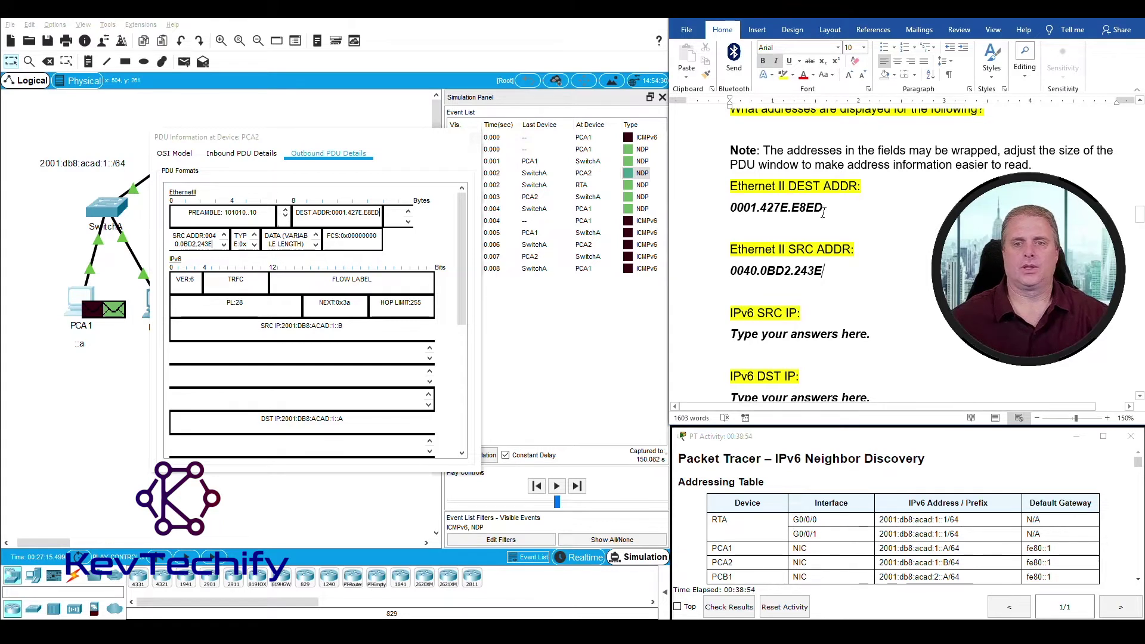
# Step: Fill in the IPv6 SRC IP answer with 2001:DB8:ACAD:1::B from the outbound PDU's IPv6 header, replacing the placeholder
pyautogui.scroll(-3, 822, 191)
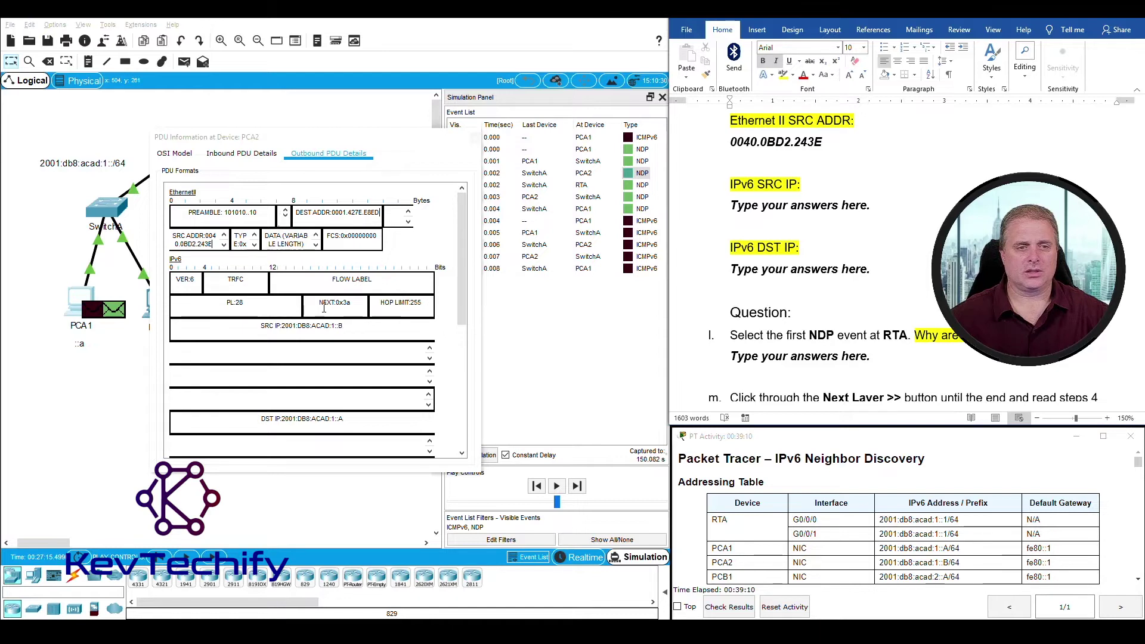
pyautogui.click(263, 327)
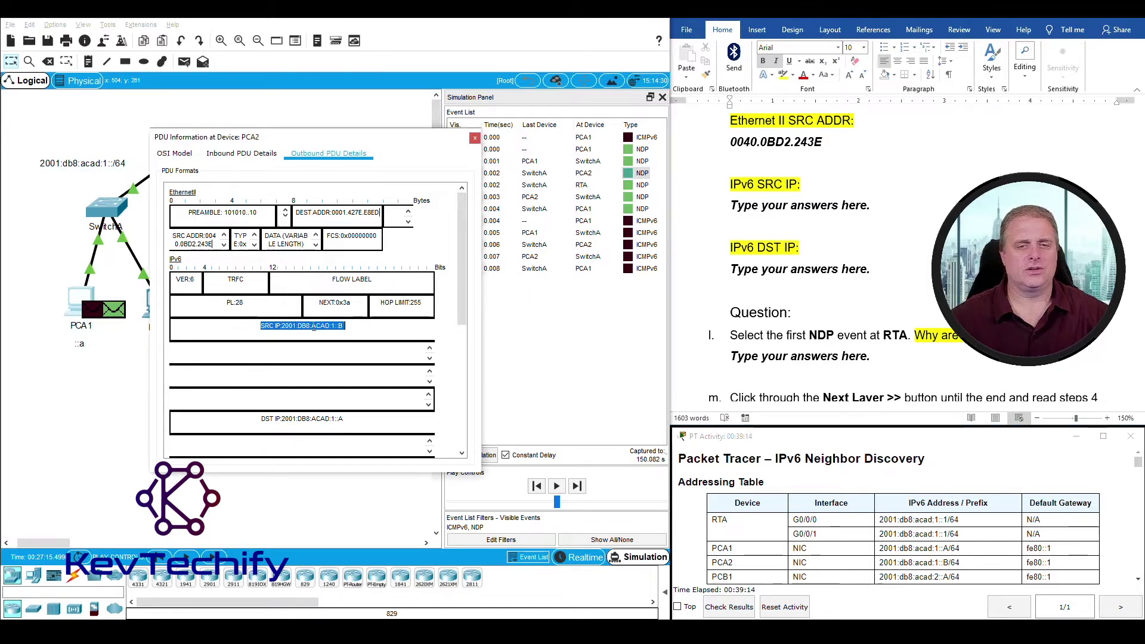
pyautogui.click(790, 224)
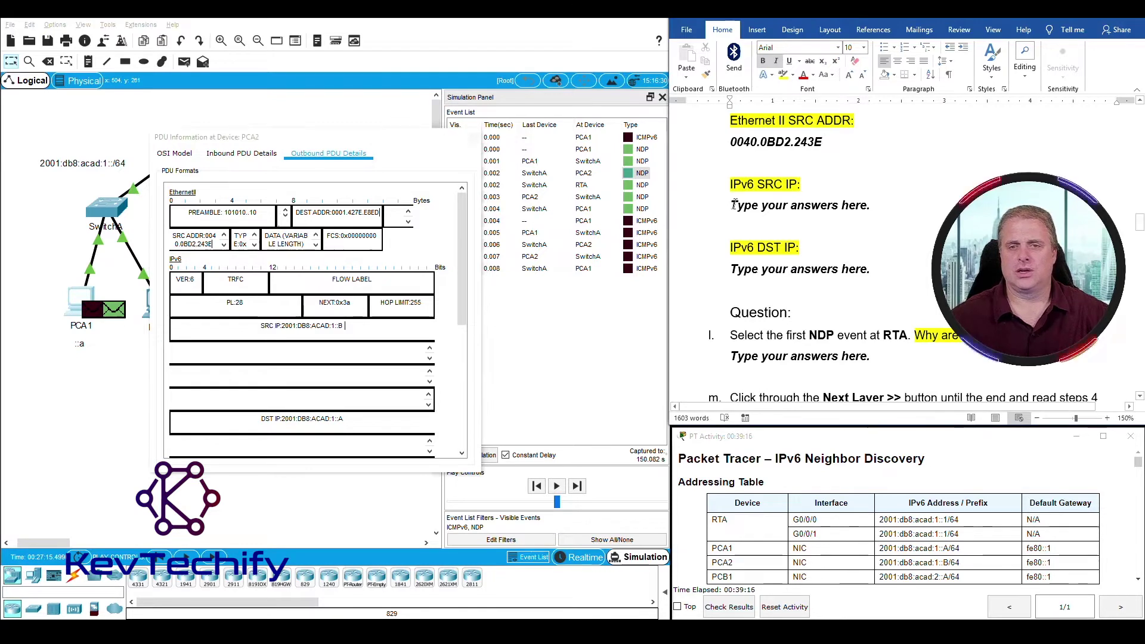
pyautogui.moveTo(721, 203); pyautogui.dragTo(875, 209)
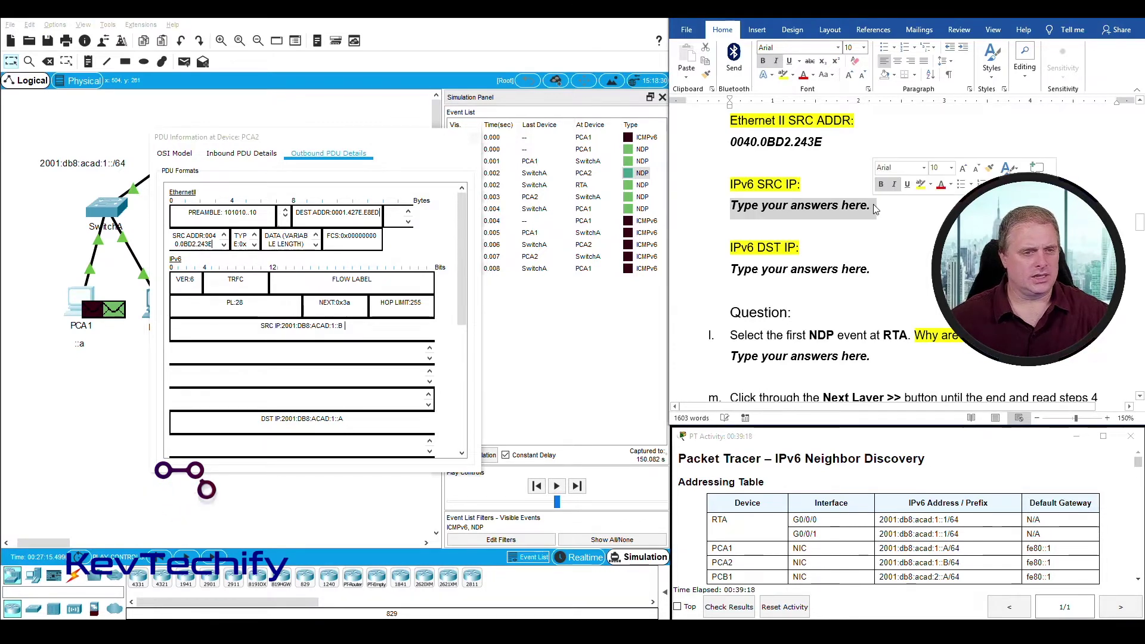
pyautogui.write('2001:')
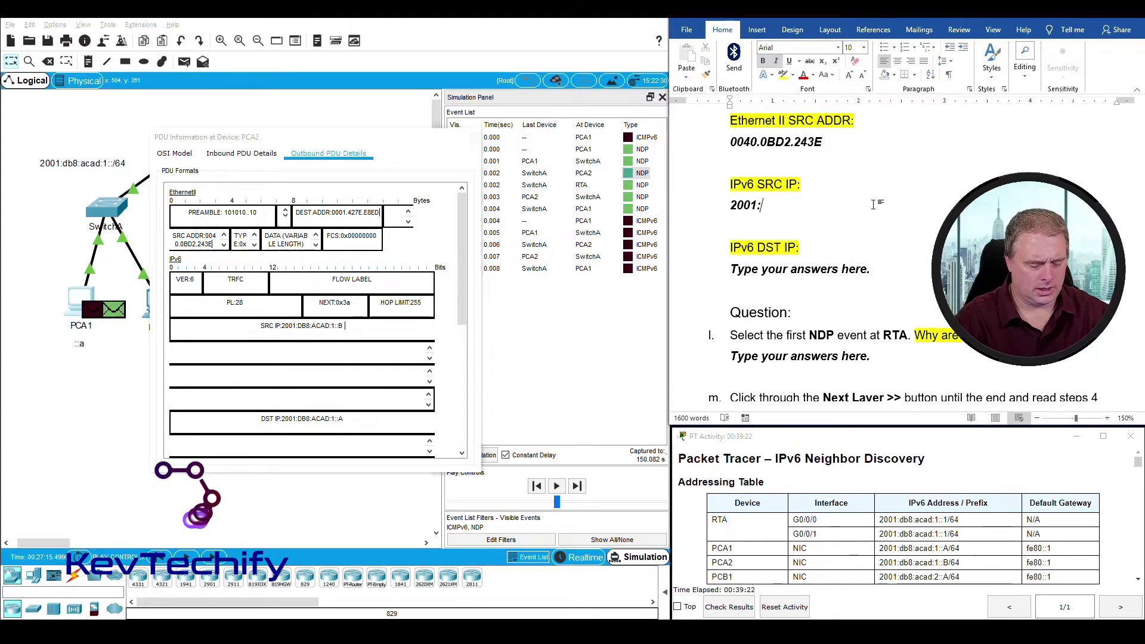
pyautogui.write('DB8:ACAD')
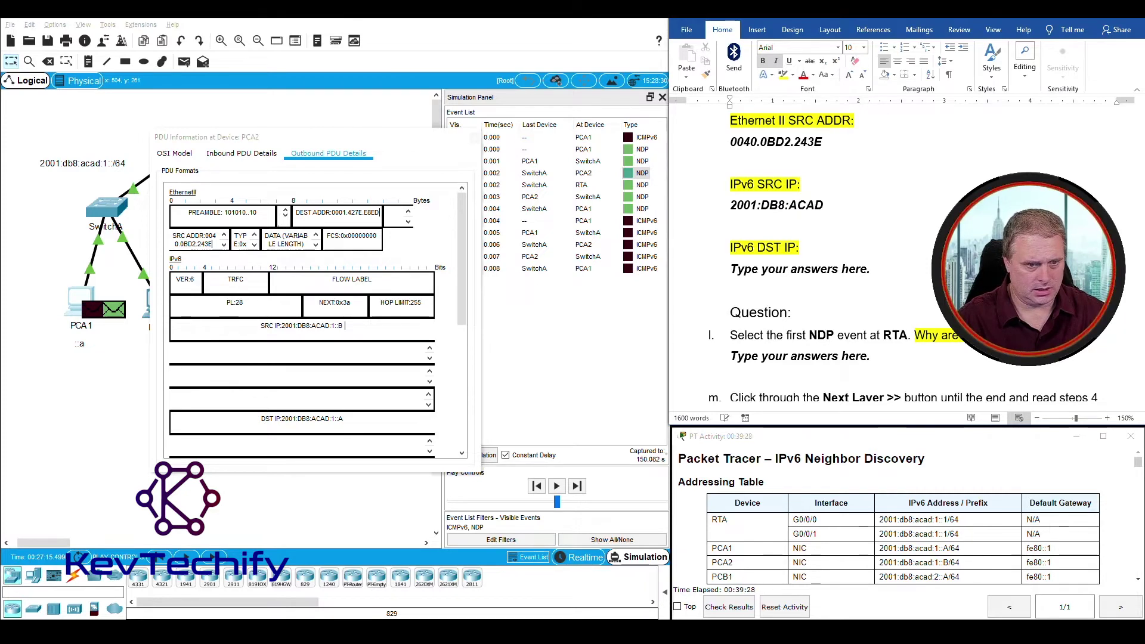
pyautogui.write('1::B')
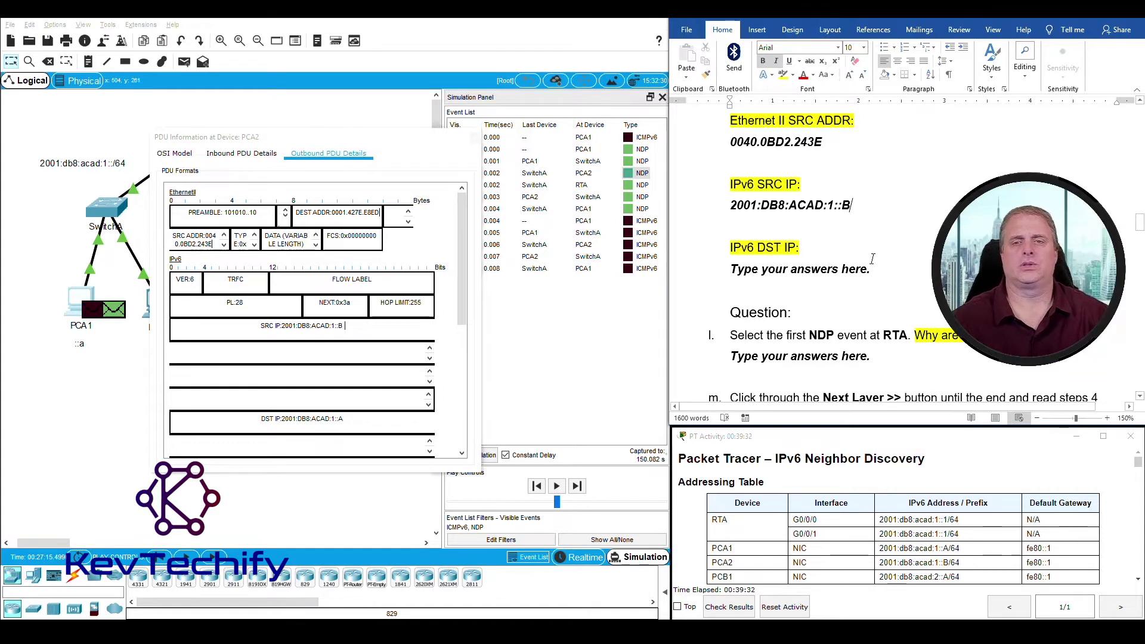
# Step: Find the DST IP in the outbound PDU details and replace the IPv6 DST IP answer placeholder with 2001:DB8:ACAD:1::A
pyautogui.moveTo(730, 270); pyautogui.dragTo(881, 269)
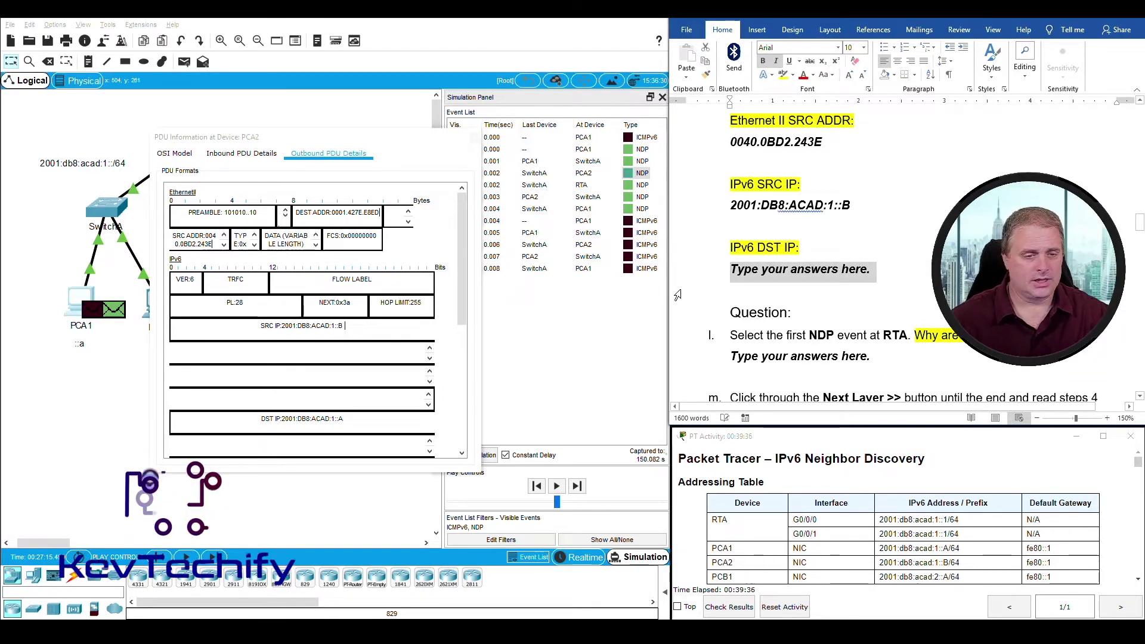
pyautogui.moveTo(459, 297); pyautogui.dragTo(457, 337)
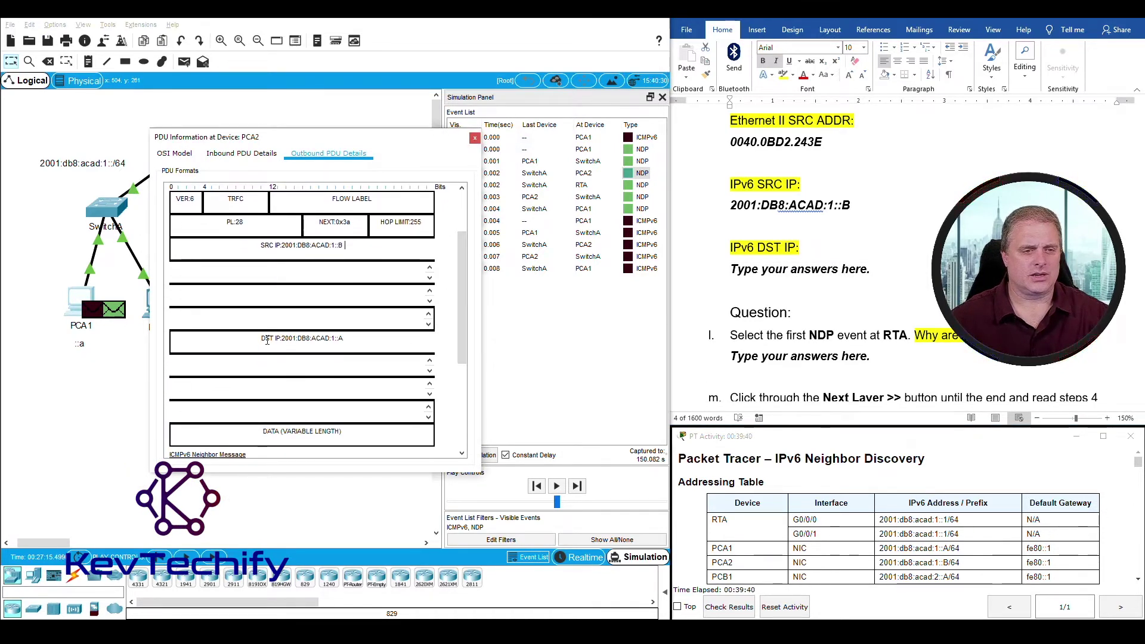
pyautogui.moveTo(282, 341); pyautogui.dragTo(352, 341)
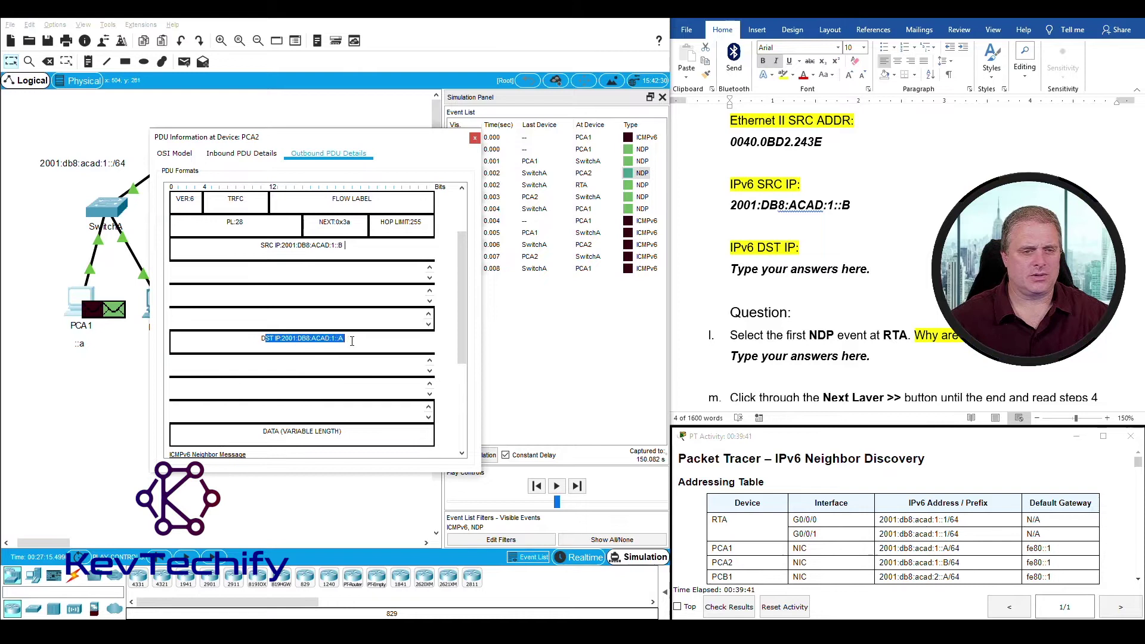
pyautogui.click(784, 273)
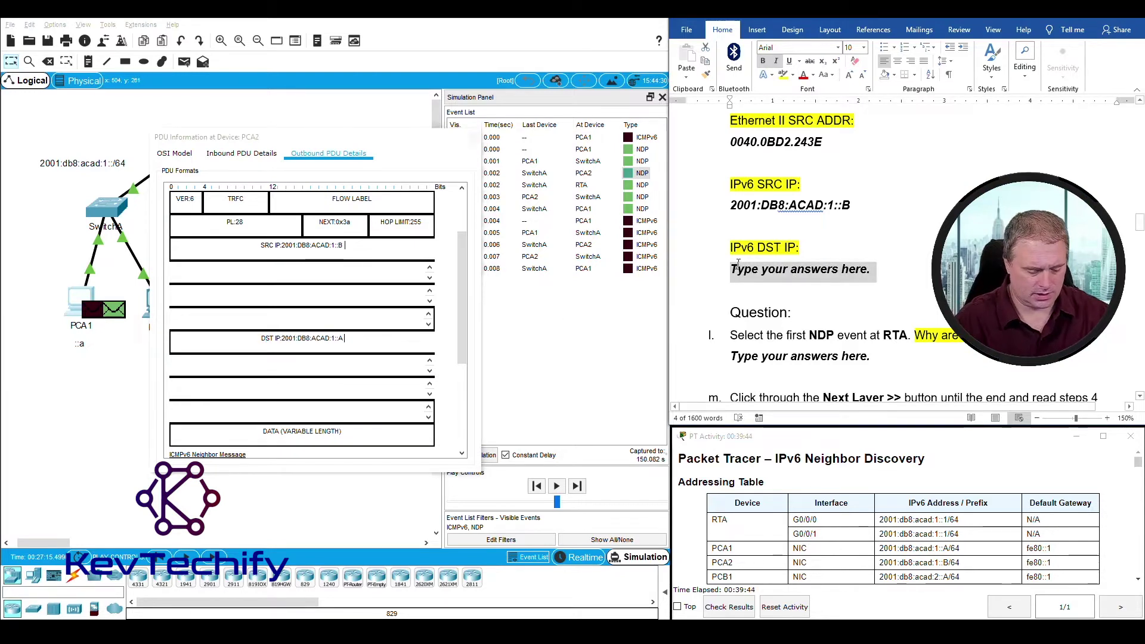
pyautogui.write('2001:')
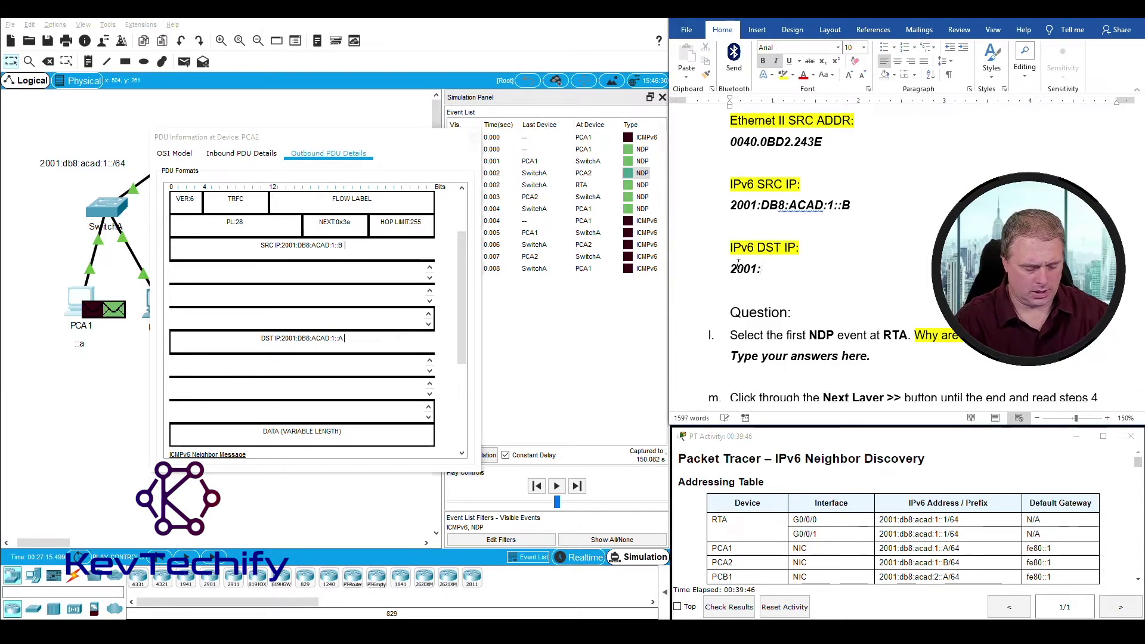
pyautogui.write('DB8')
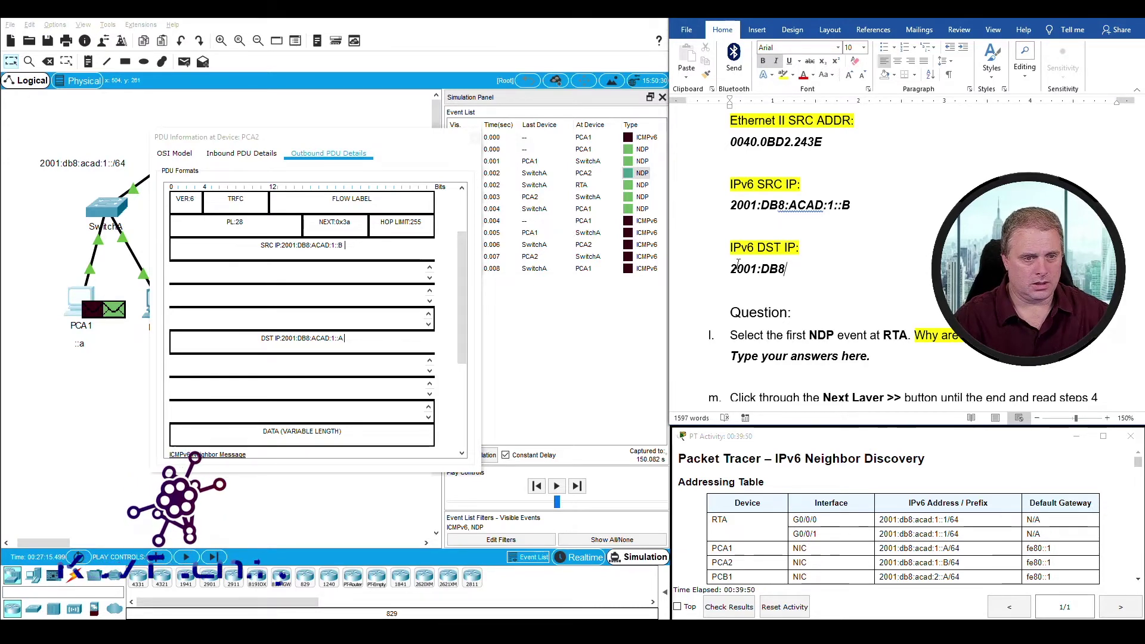
pyautogui.write(':ACAD')
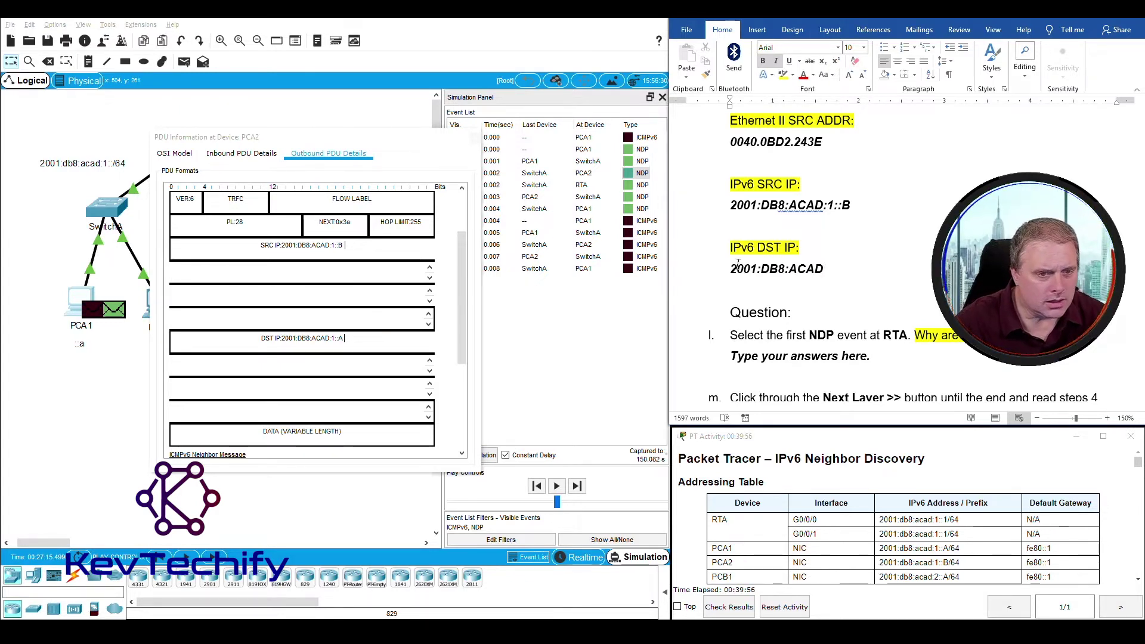
pyautogui.write(':1::A')
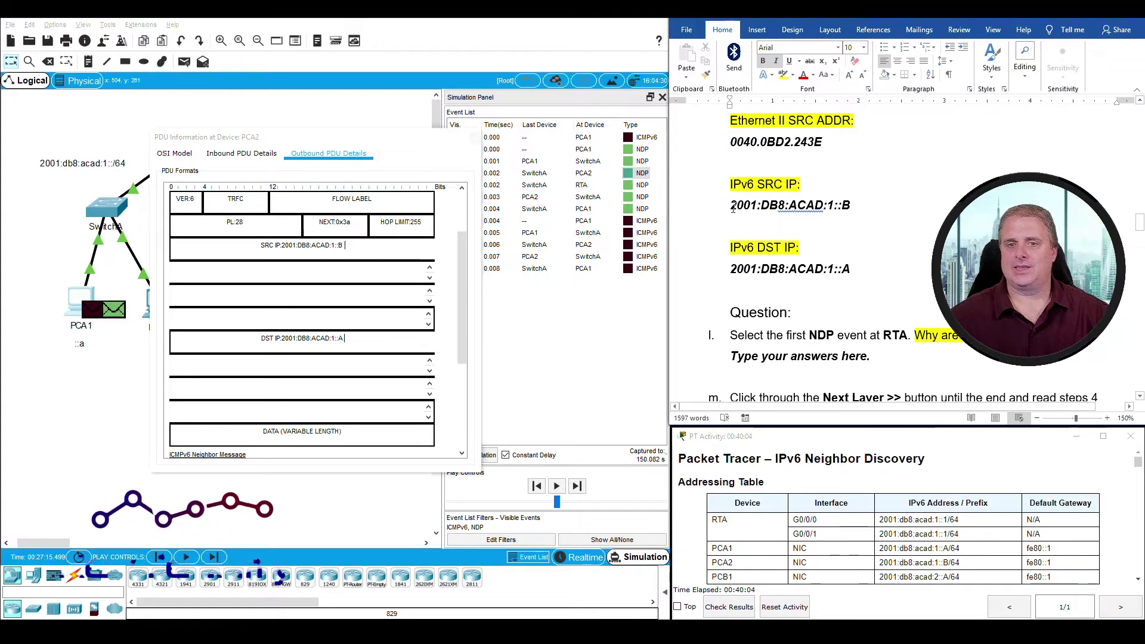
# Step: Compare the IPv6 source and destination answers of question k and read on to question l about RTA's Out Layers
pyautogui.moveTo(731, 206); pyautogui.dragTo(835, 204)
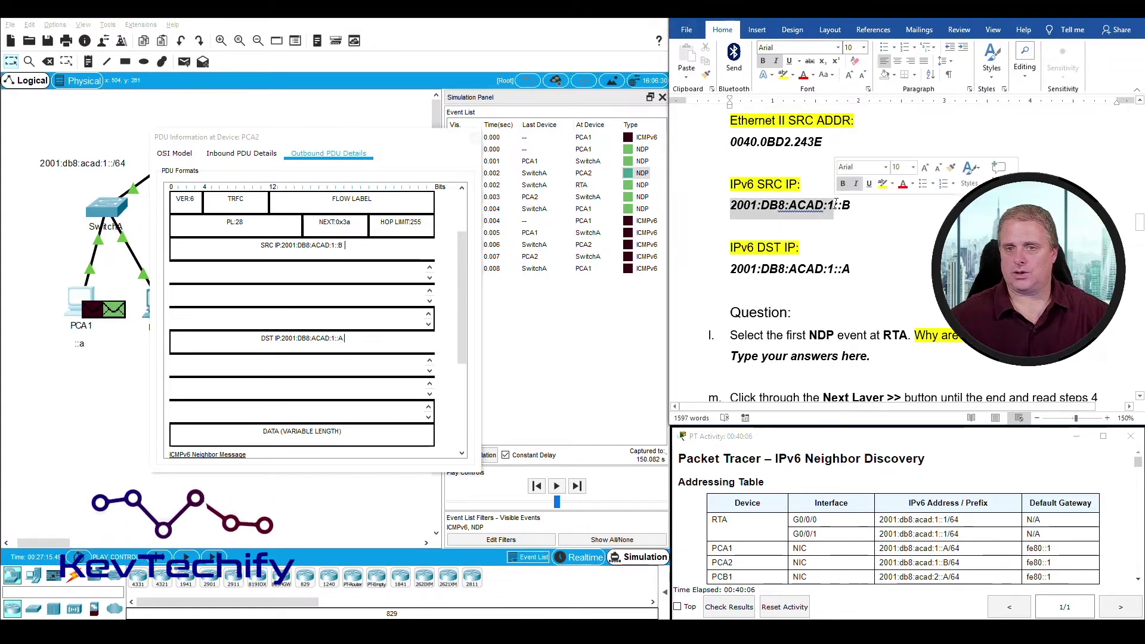
pyautogui.click(852, 268)
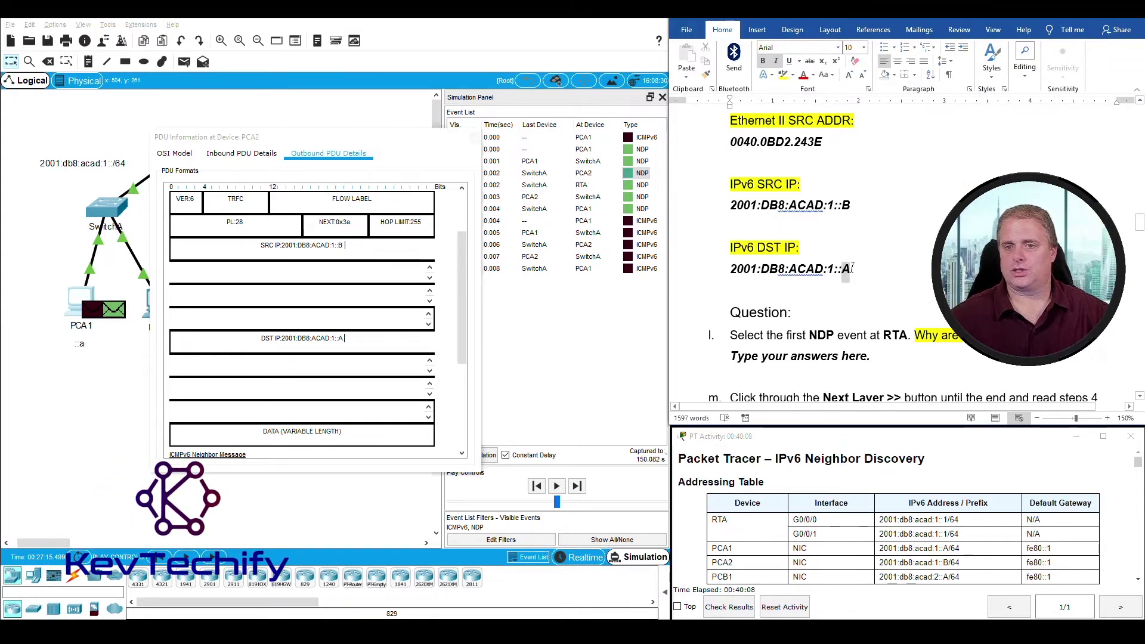
pyautogui.click(852, 203)
pyautogui.click(846, 262)
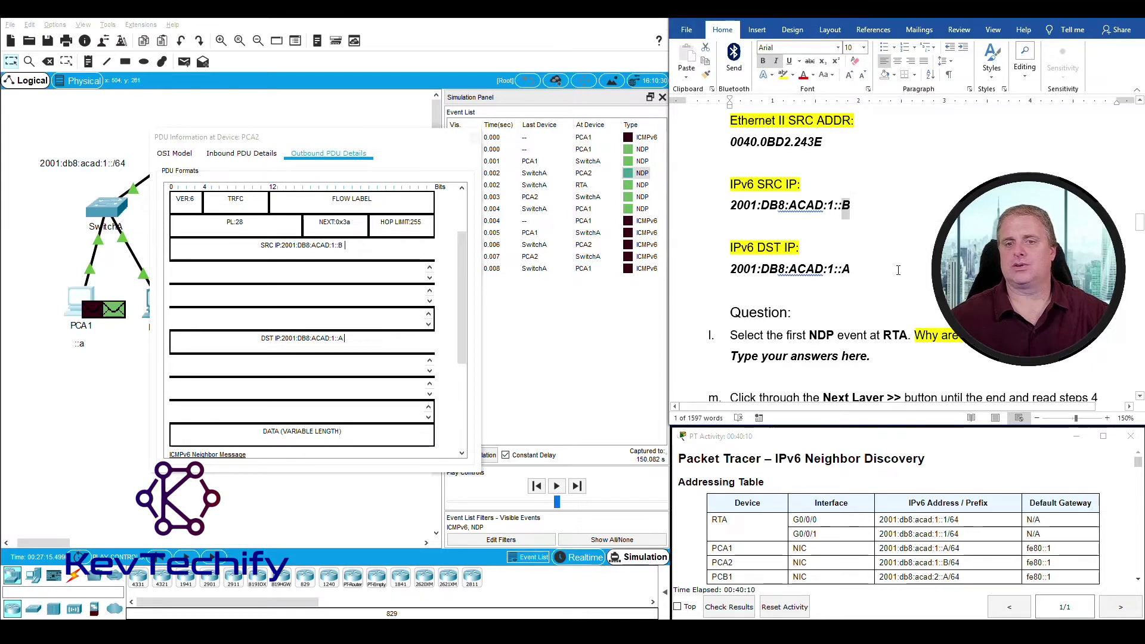
pyautogui.scroll(-5, 797, 328)
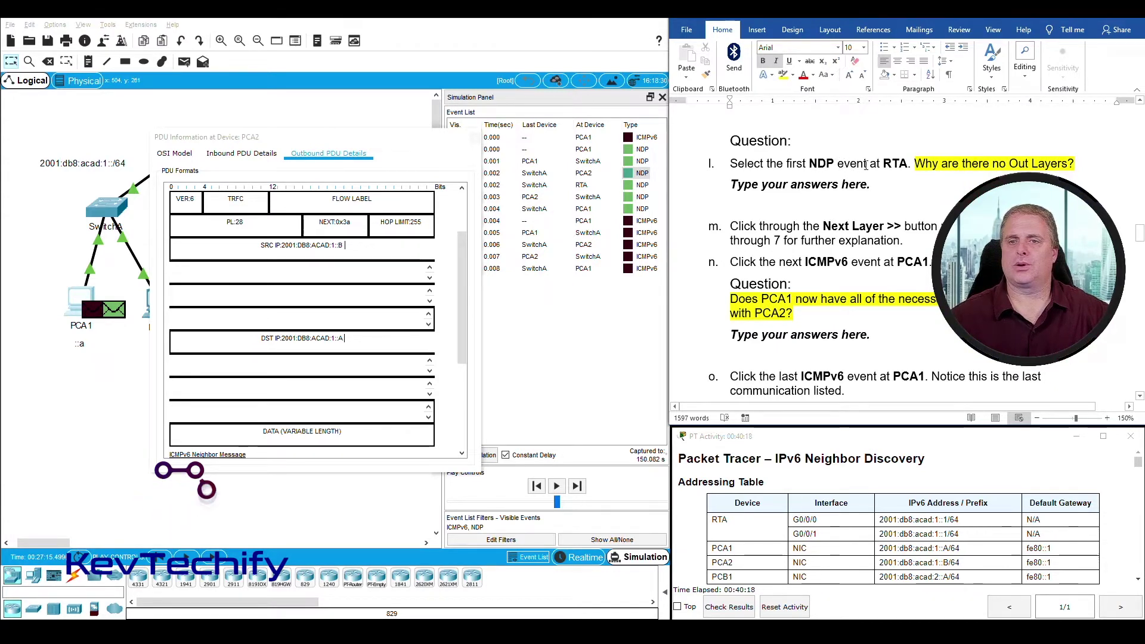
# Step: Close PCA2's PDU information and open that of the first NDP event at RTA, keeping its window clear of the worksheet
pyautogui.click(589, 189)
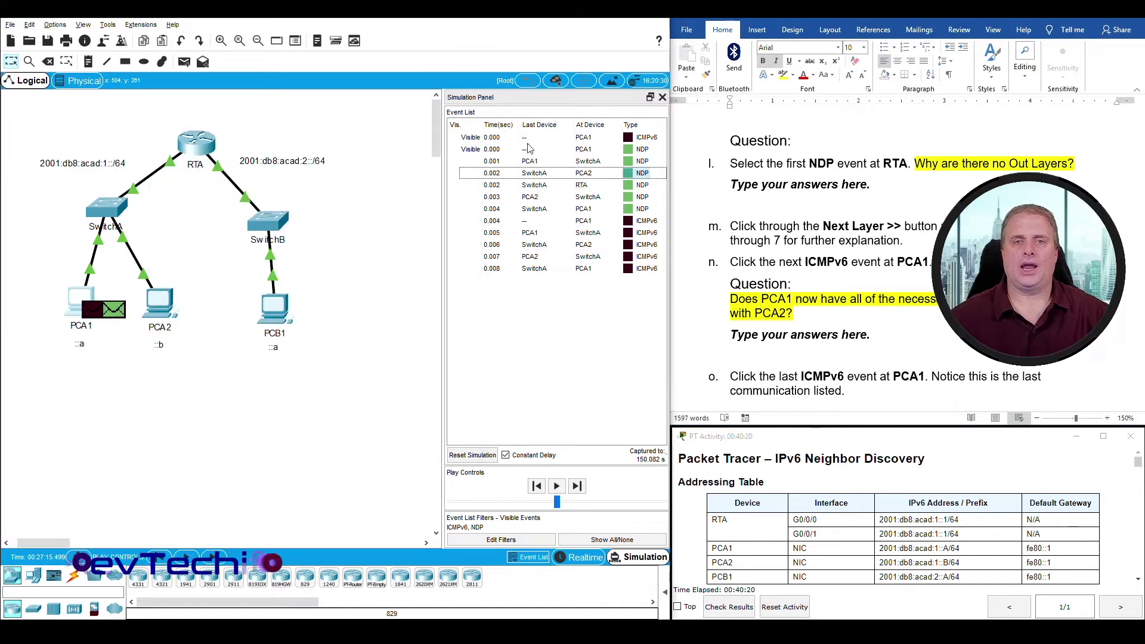
pyautogui.click(630, 187)
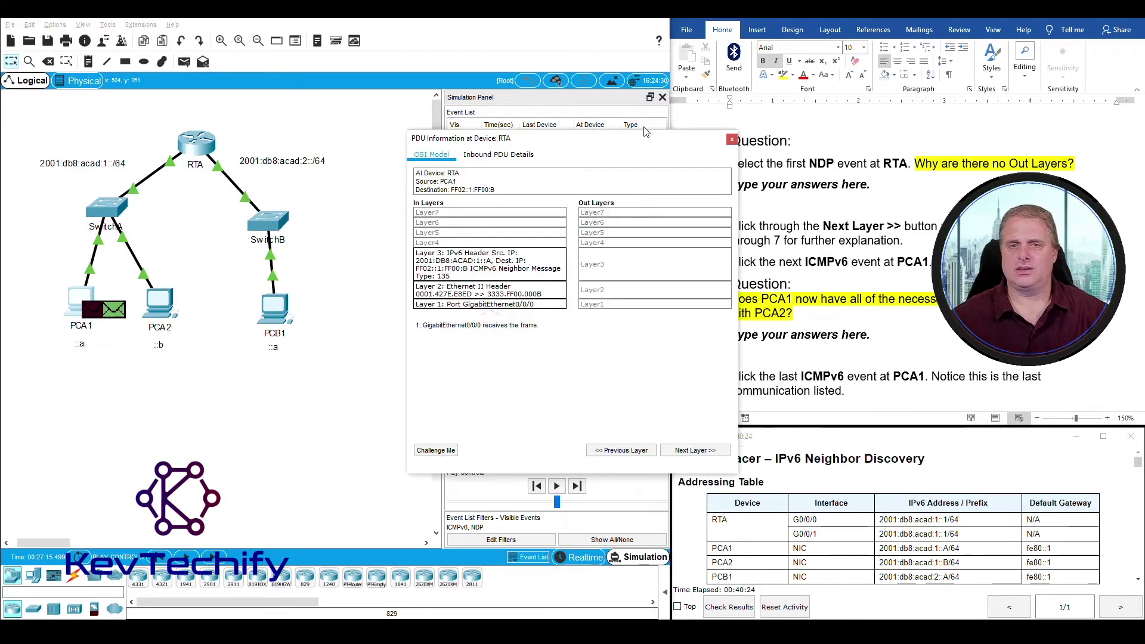
pyautogui.moveTo(667, 145); pyautogui.dragTo(441, 160)
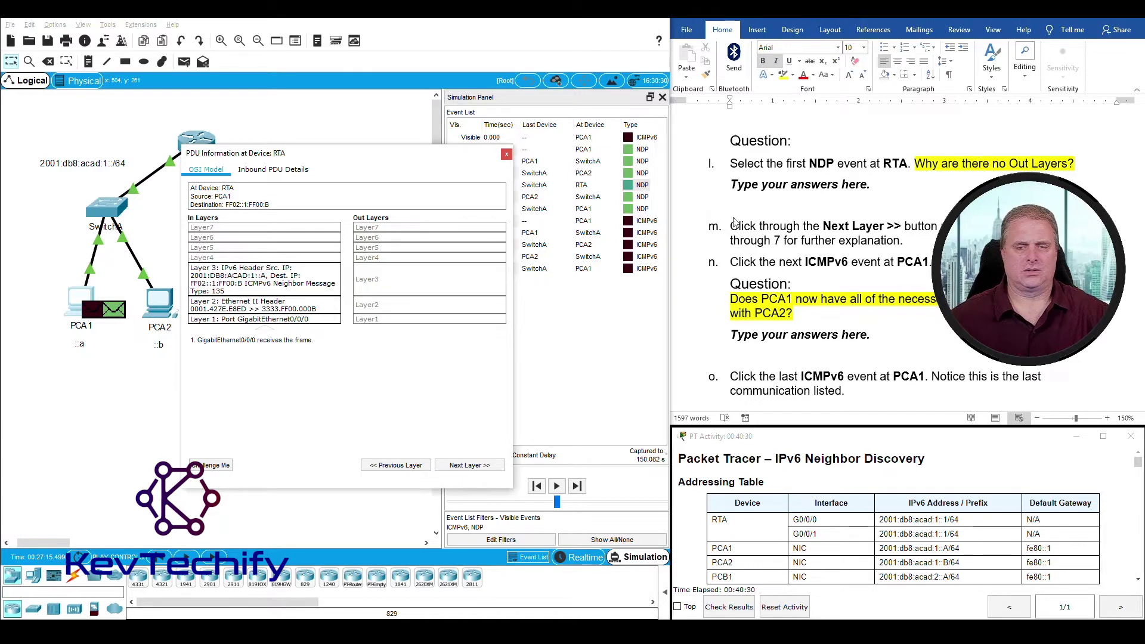
# Step: Replace question l's answer placeholder with an explanation that the IPv6 address does not match the router's, so RTA drops the packet
pyautogui.click(732, 186)
pyautogui.moveTo(743, 186); pyautogui.dragTo(875, 191)
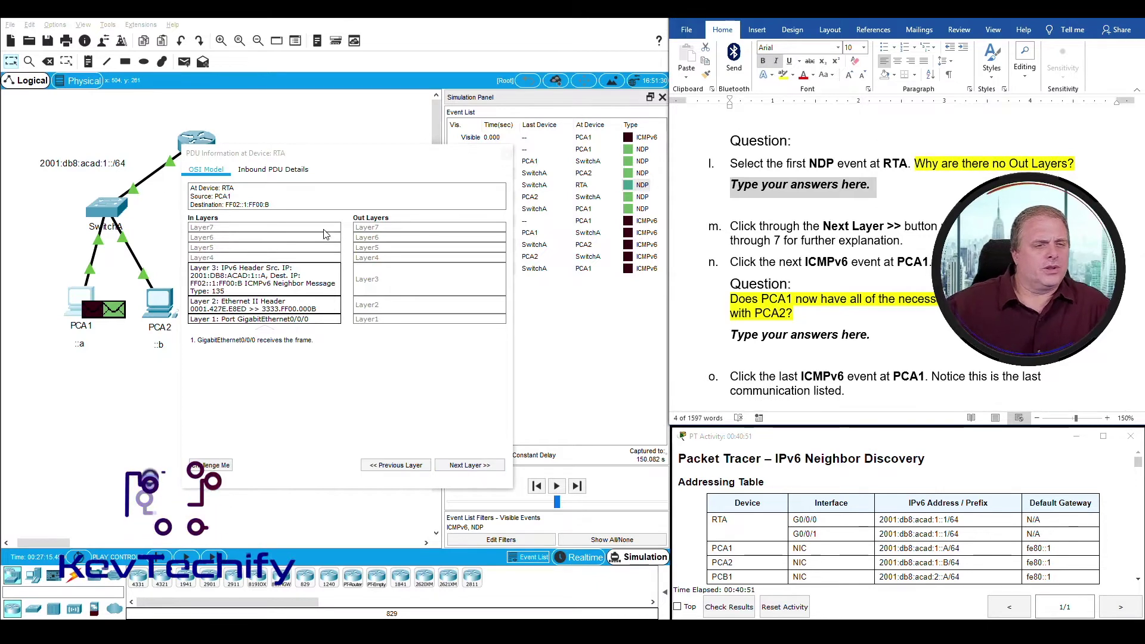
pyautogui.click(271, 170)
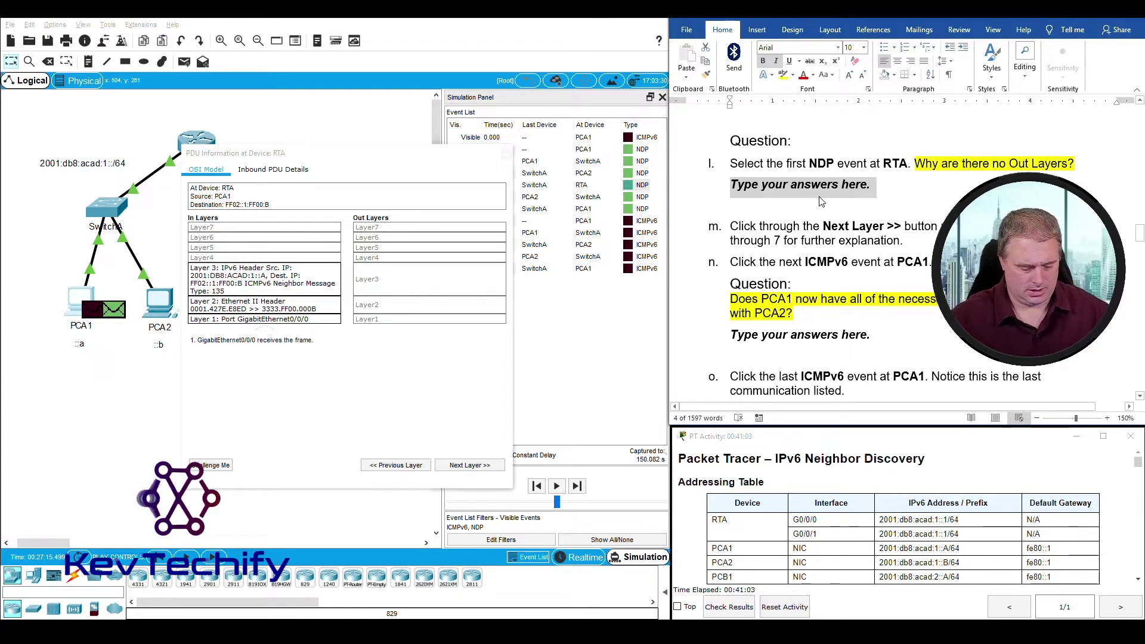
pyautogui.write('The IPv')
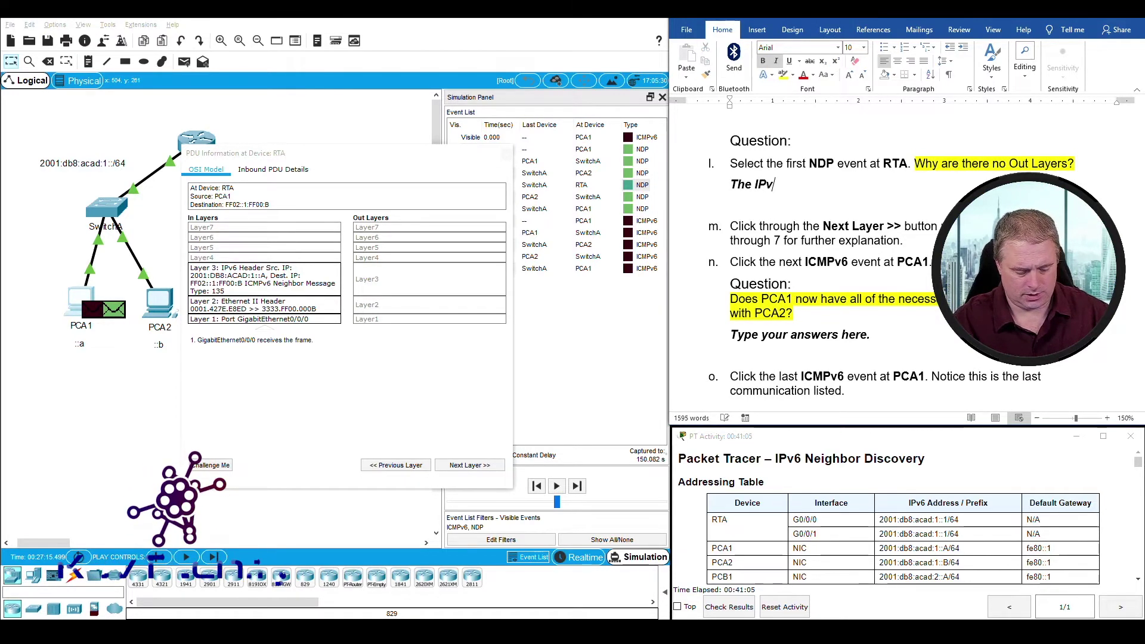
pyautogui.write('6 a')
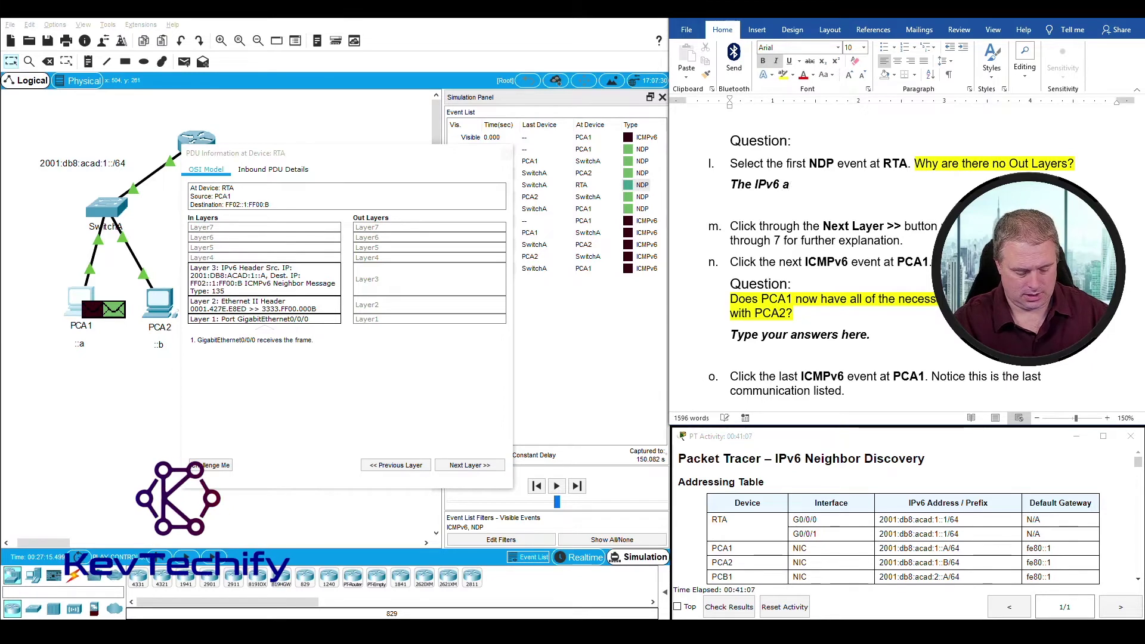
pyautogui.write('ddress do')
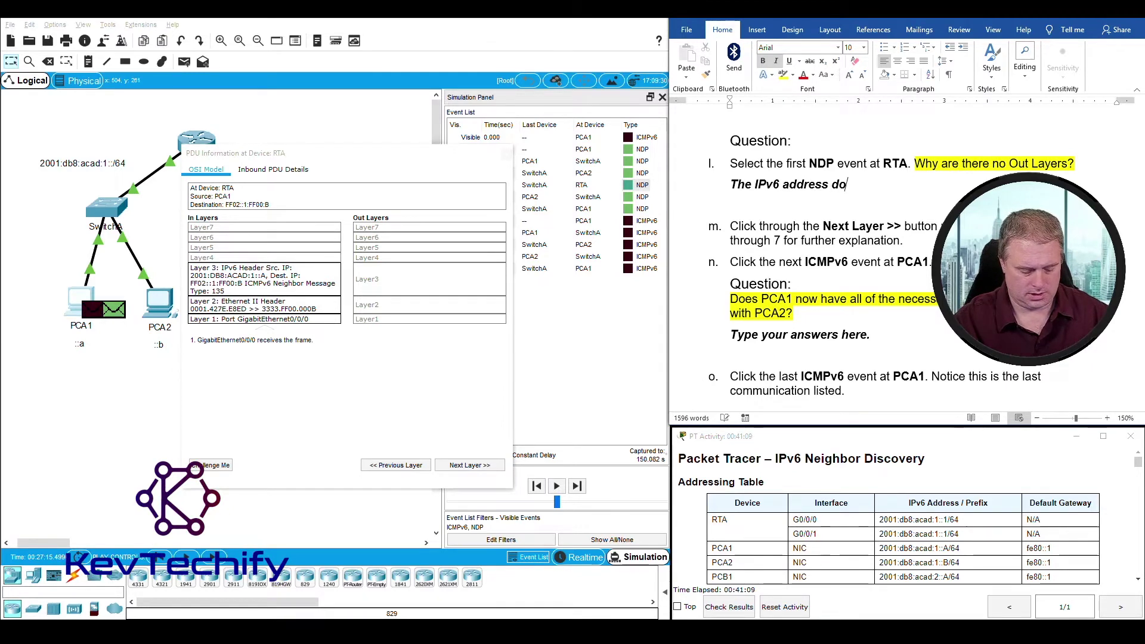
pyautogui.write('es not ma')
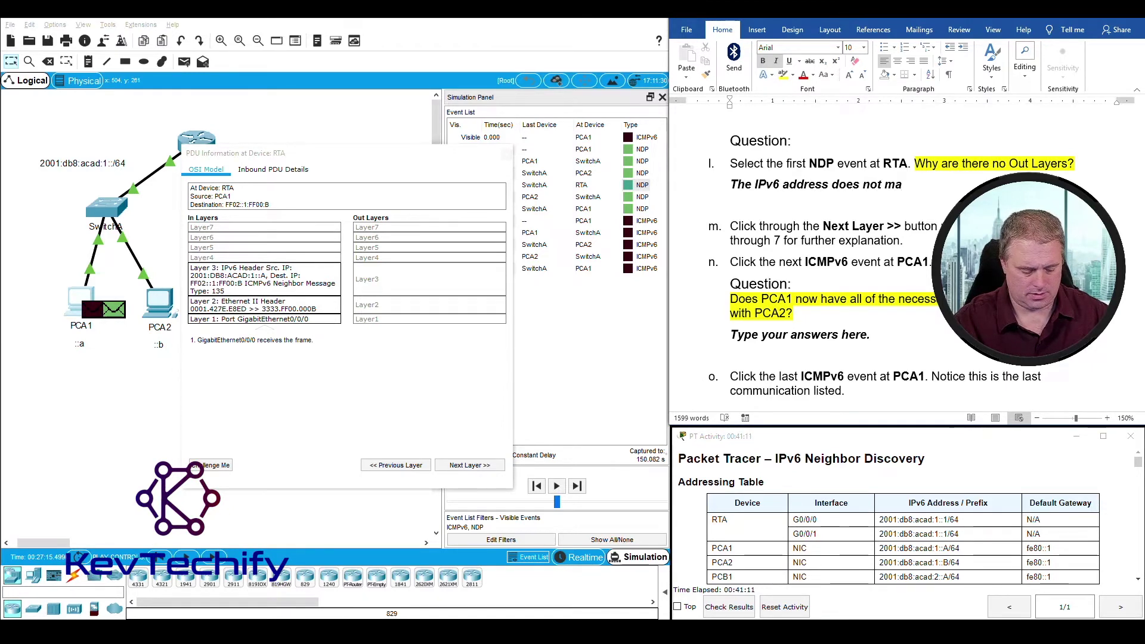
pyautogui.write('tch the router’')
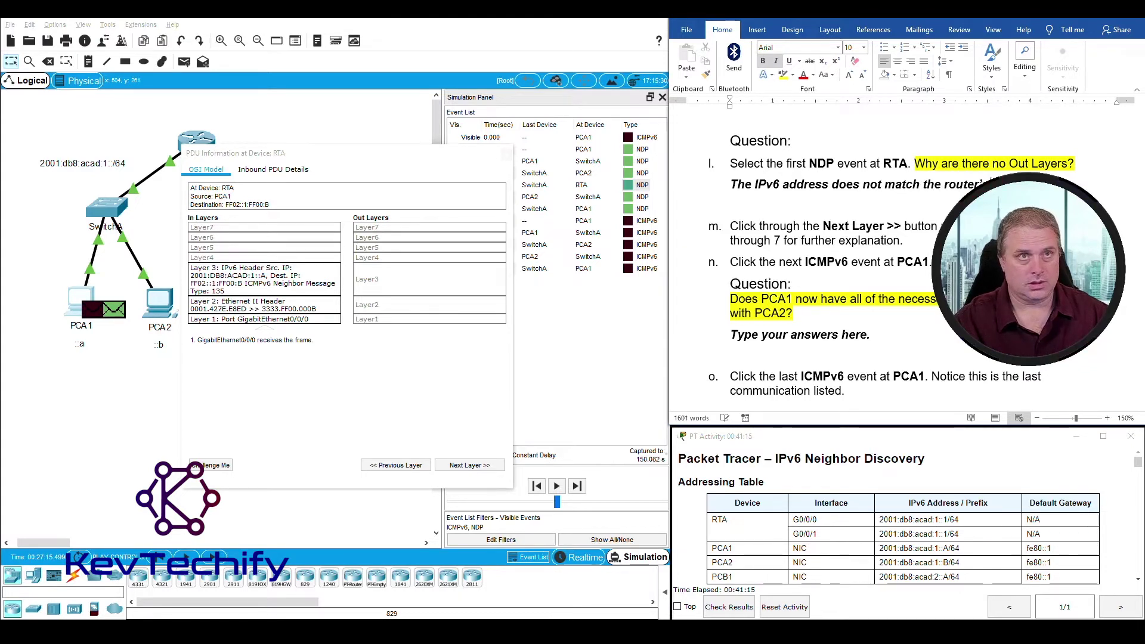
pyautogui.write('s address')
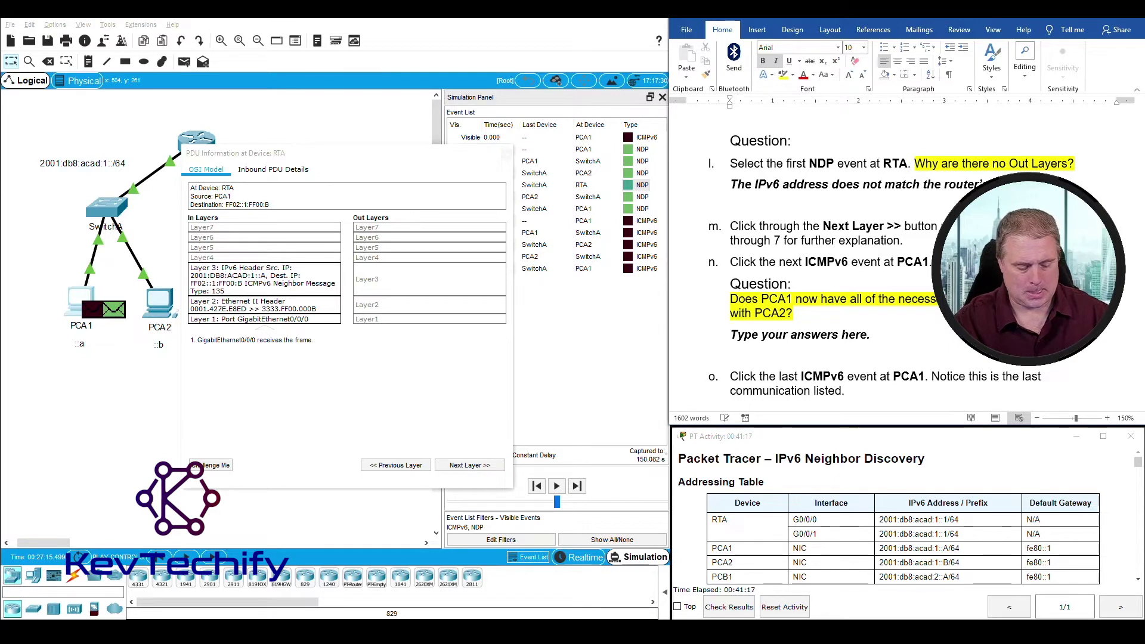
pyautogui.write(' prefix o')
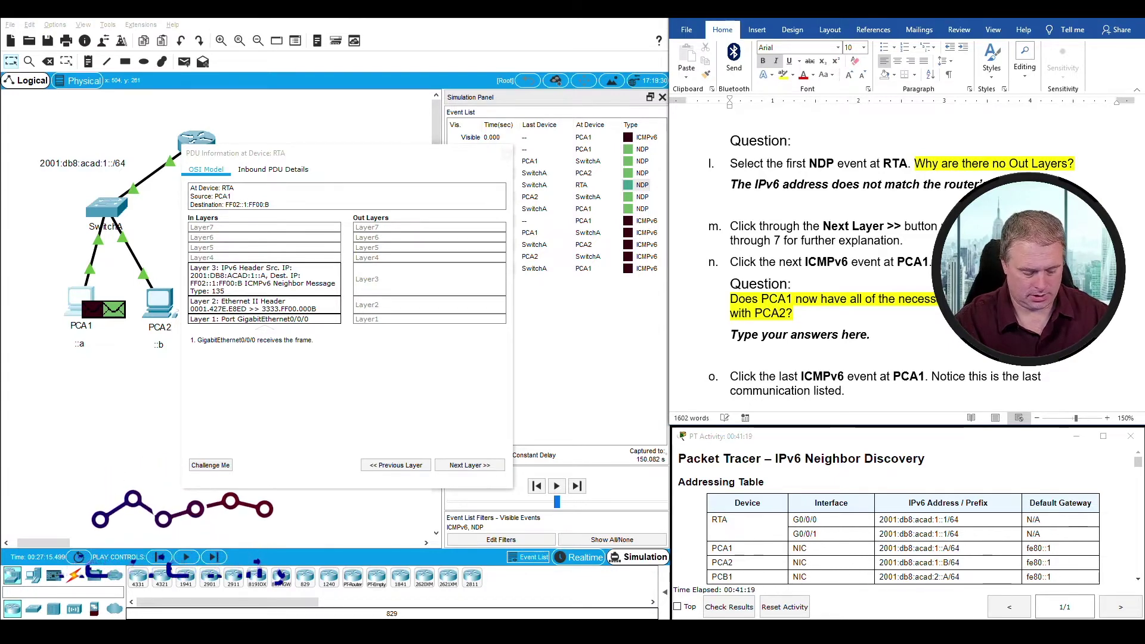
pyautogui.write('ps the')
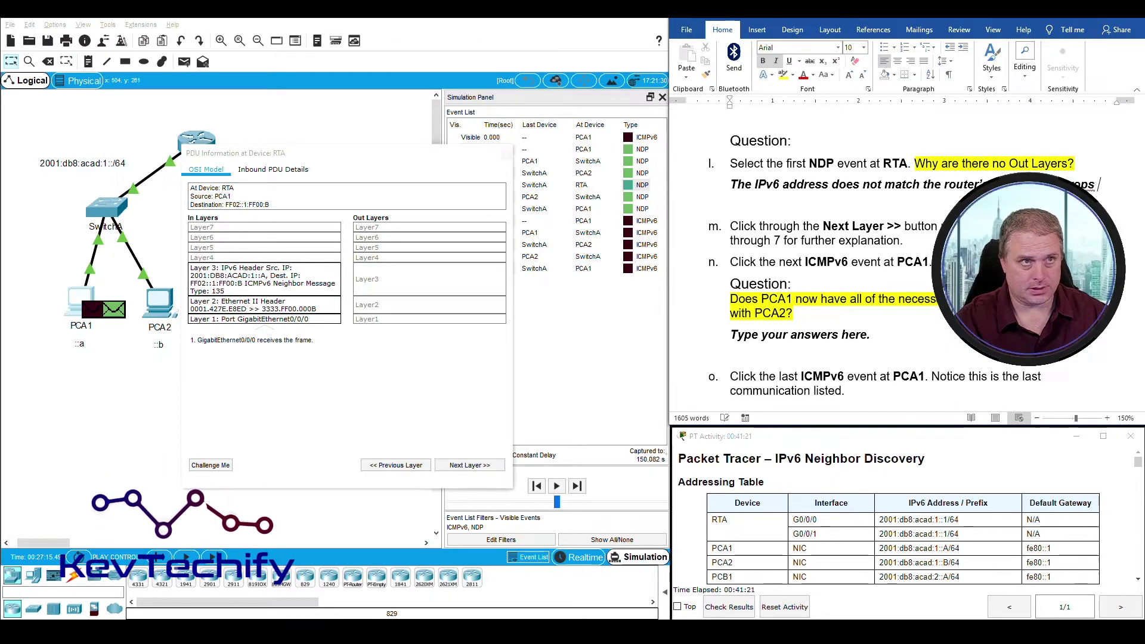
pyautogui.write(' packet.')
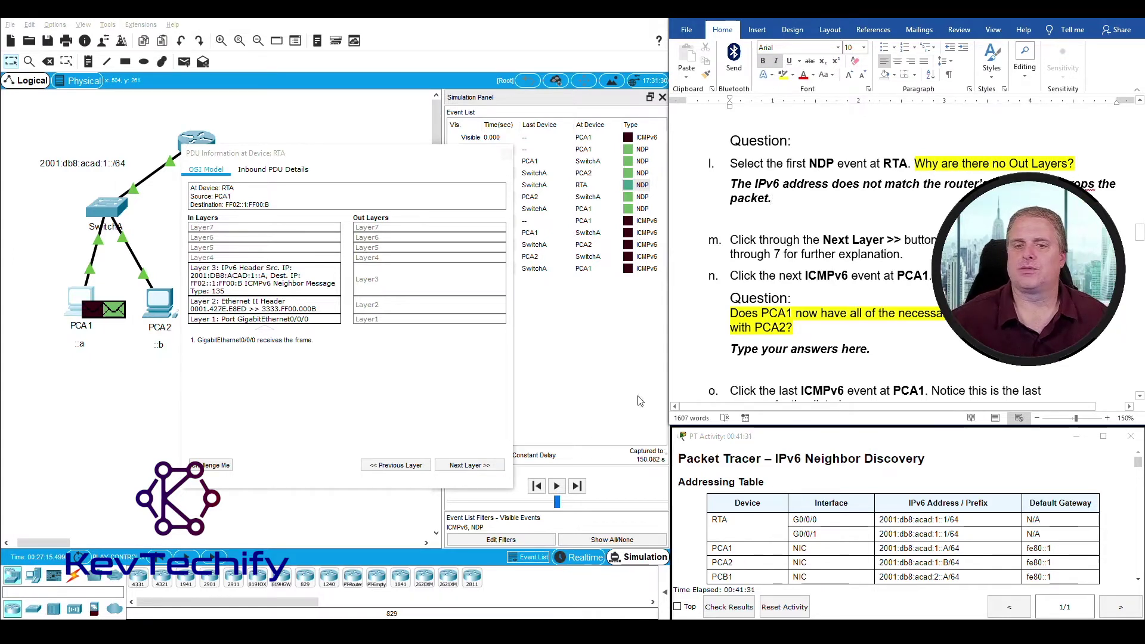
# Step: Advance through RTA's inbound layers to Layer 3, read explanation steps 4 through 7, and read on to question n
pyautogui.click(470, 465)
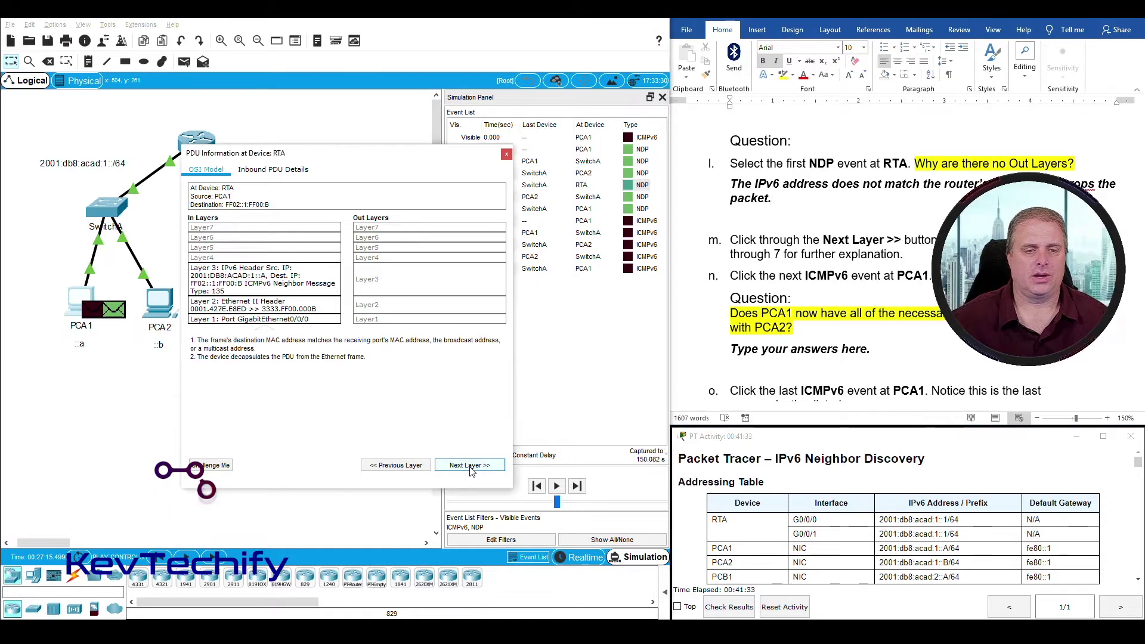
pyautogui.click(470, 465)
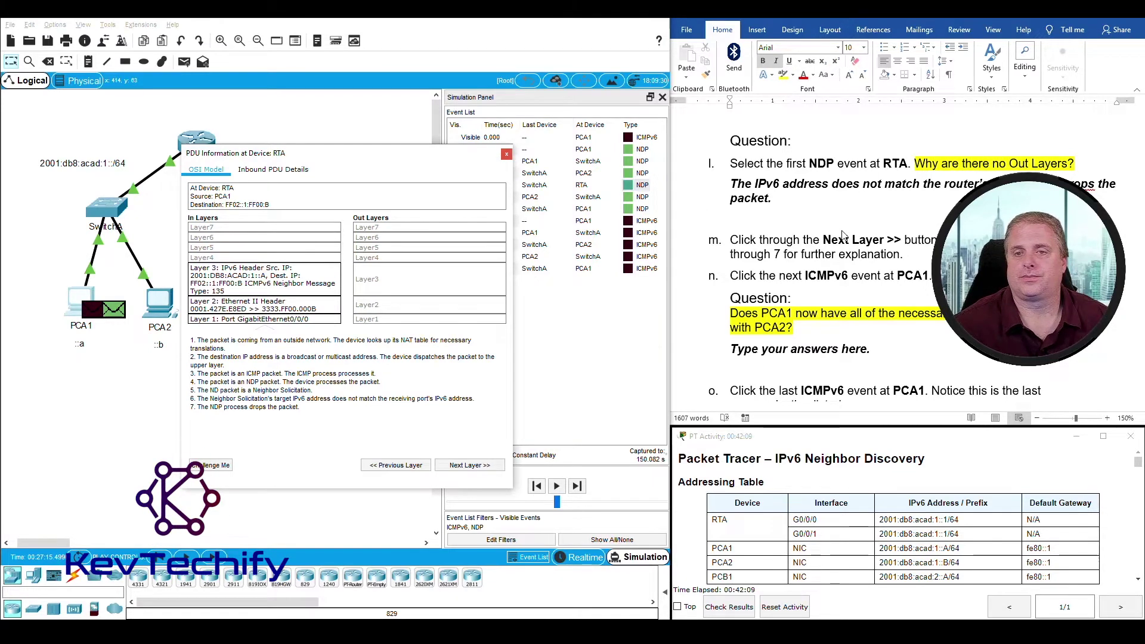
pyautogui.scroll(-2, 798, 264)
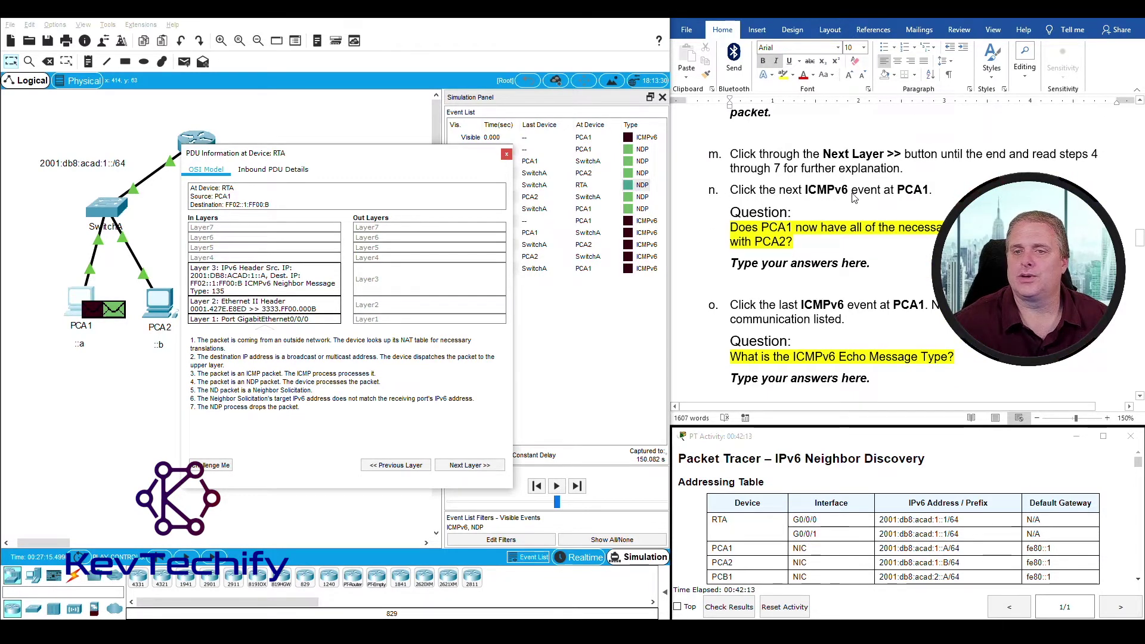
# Step: Close RTA's PDU information and inspect the outbound PDU details of the ICMPv6 event from PCA1 at SwitchA
pyautogui.click(506, 153)
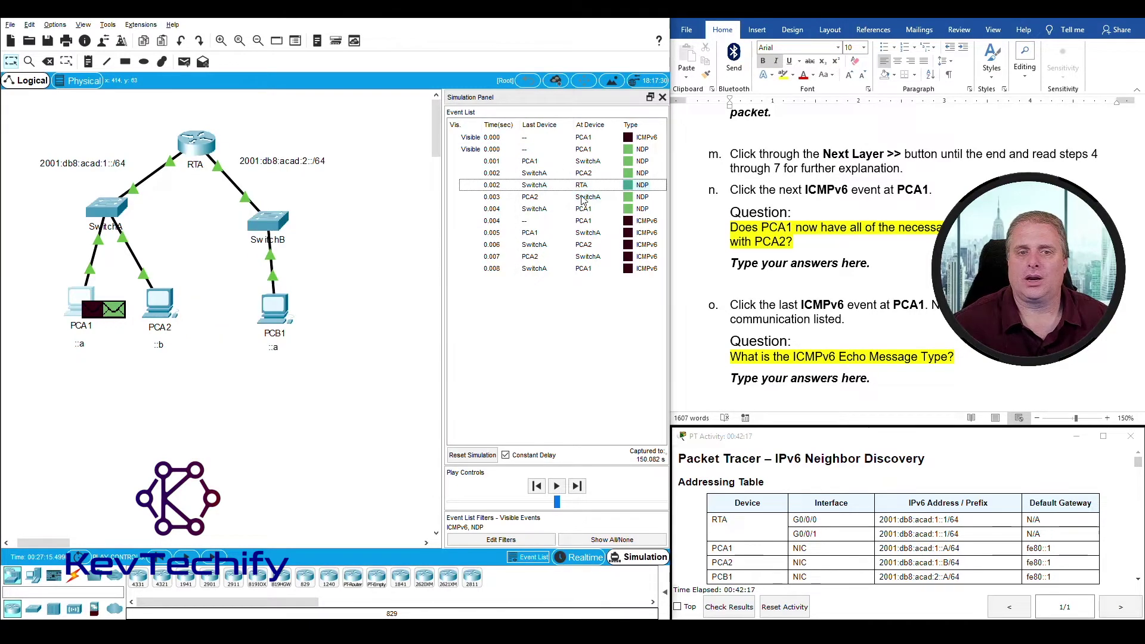
pyautogui.click(628, 232)
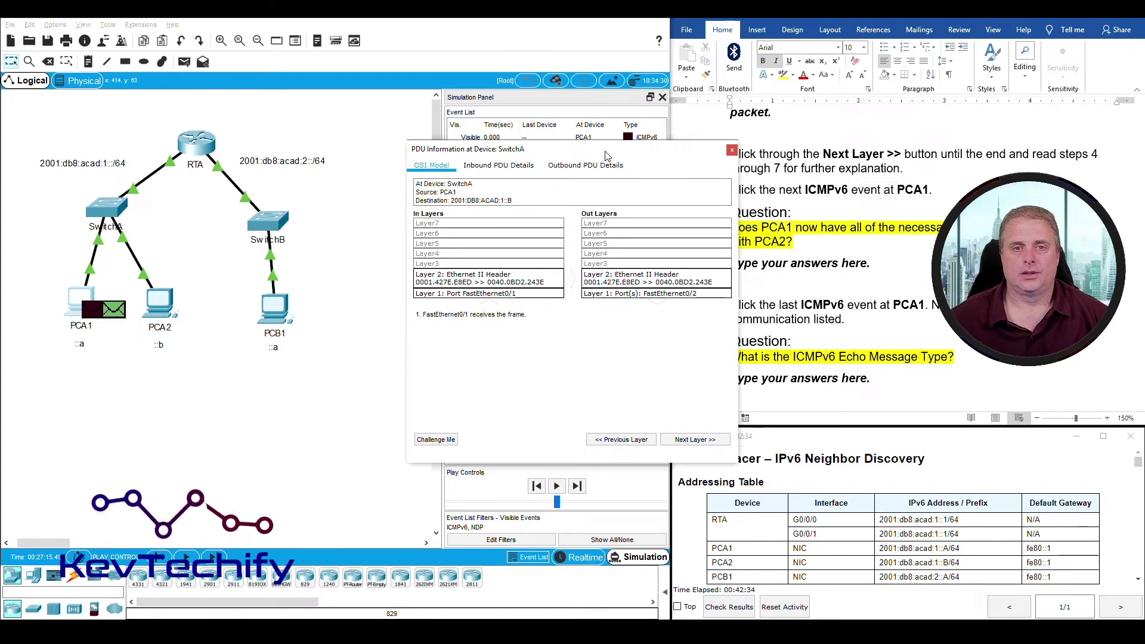
pyautogui.moveTo(605, 156); pyautogui.dragTo(368, 169)
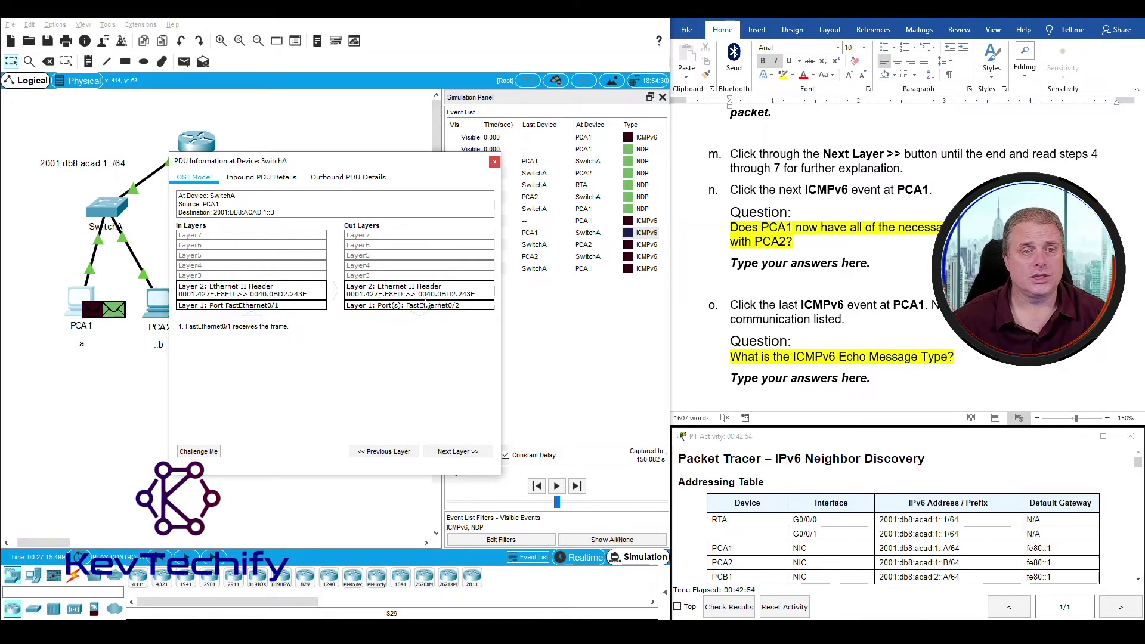
pyautogui.hotkey('alt', 'Tab')
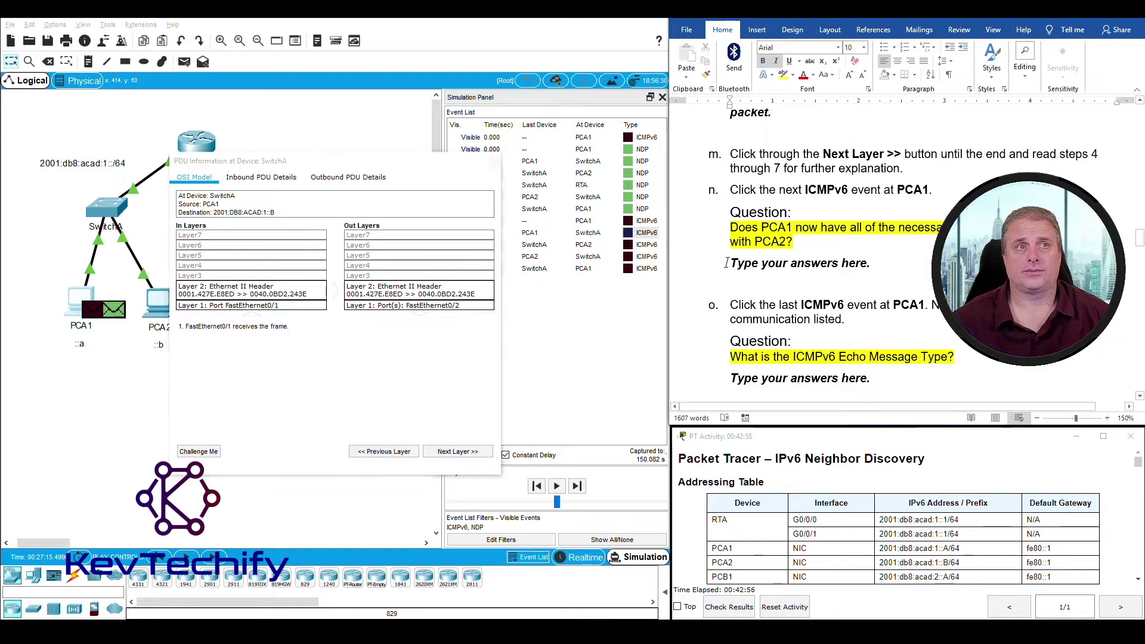
pyautogui.click(757, 260)
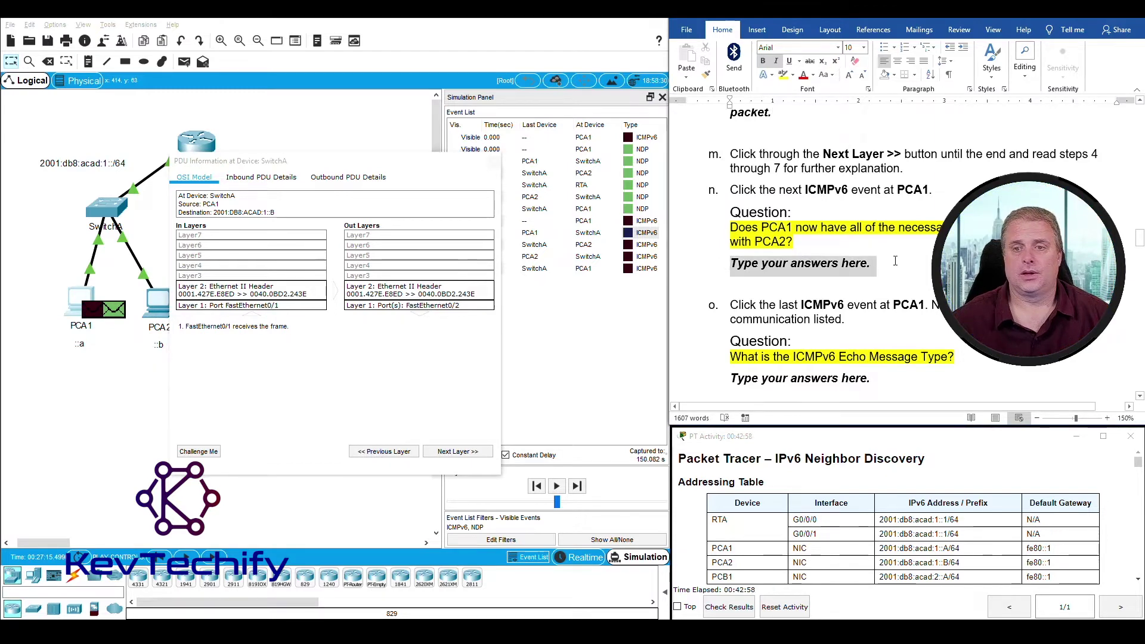
pyautogui.click(348, 177)
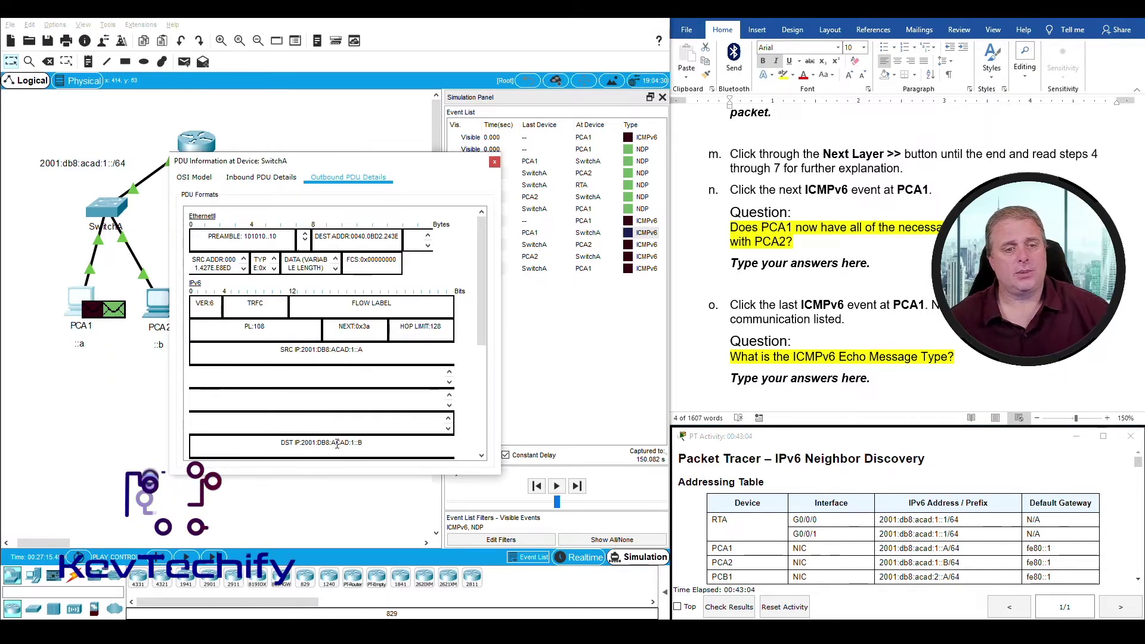
# Step: Replace question n's answer placeholder with "Yes, it now knows both the destination" address and the "destination MAC address of PCA2."
pyautogui.click(736, 262)
pyautogui.write('Ye')
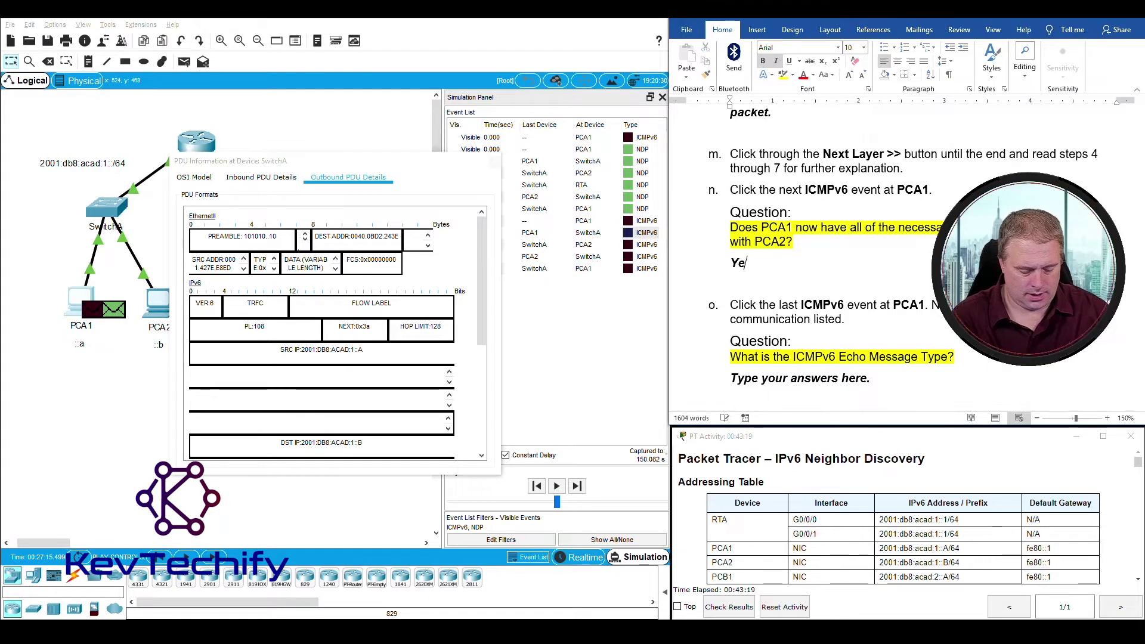
pyautogui.write('s, it')
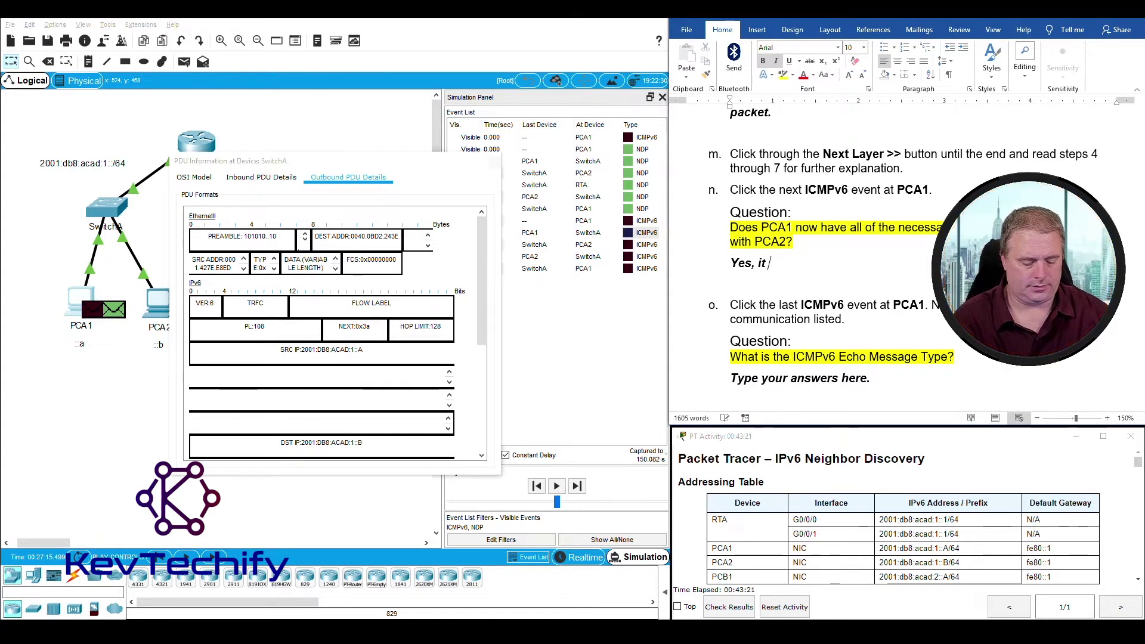
pyautogui.write(' kno')
pyautogui.press('BackSpace')
pyautogui.press('BackSpace')
pyautogui.press('BackSpace')
pyautogui.press('BackSpace')
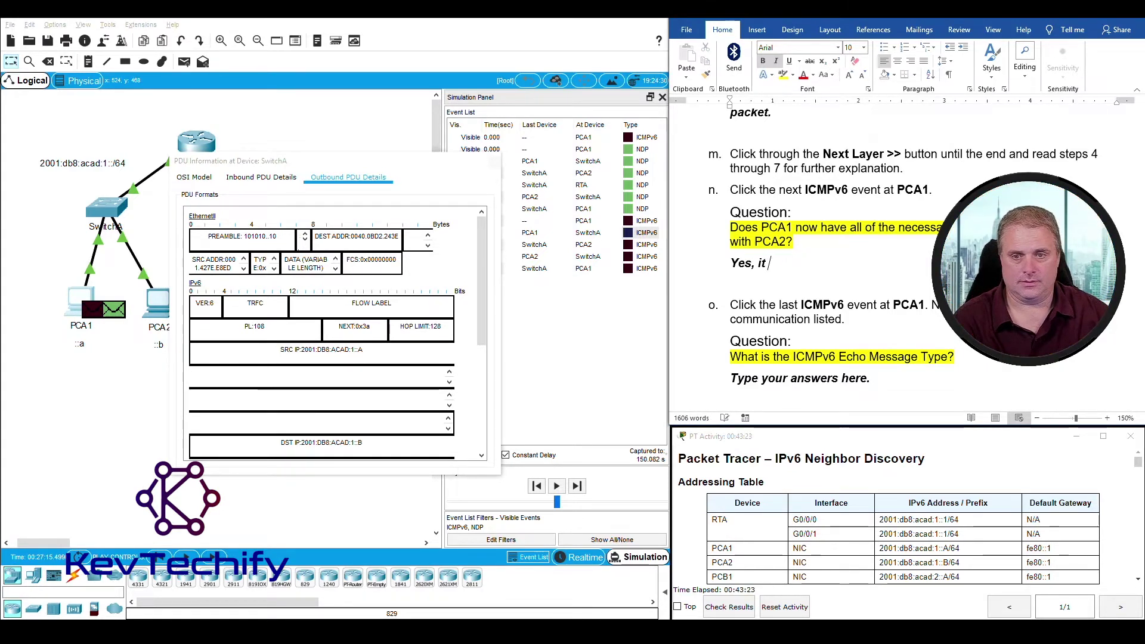
pyautogui.write('now kno')
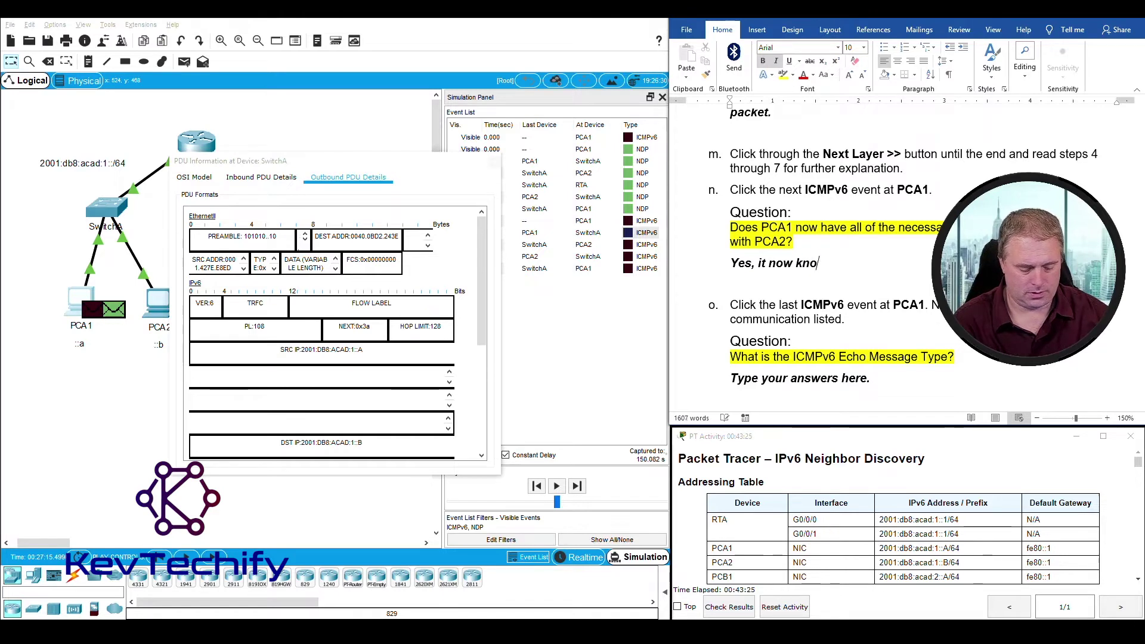
pyautogui.write('ws')
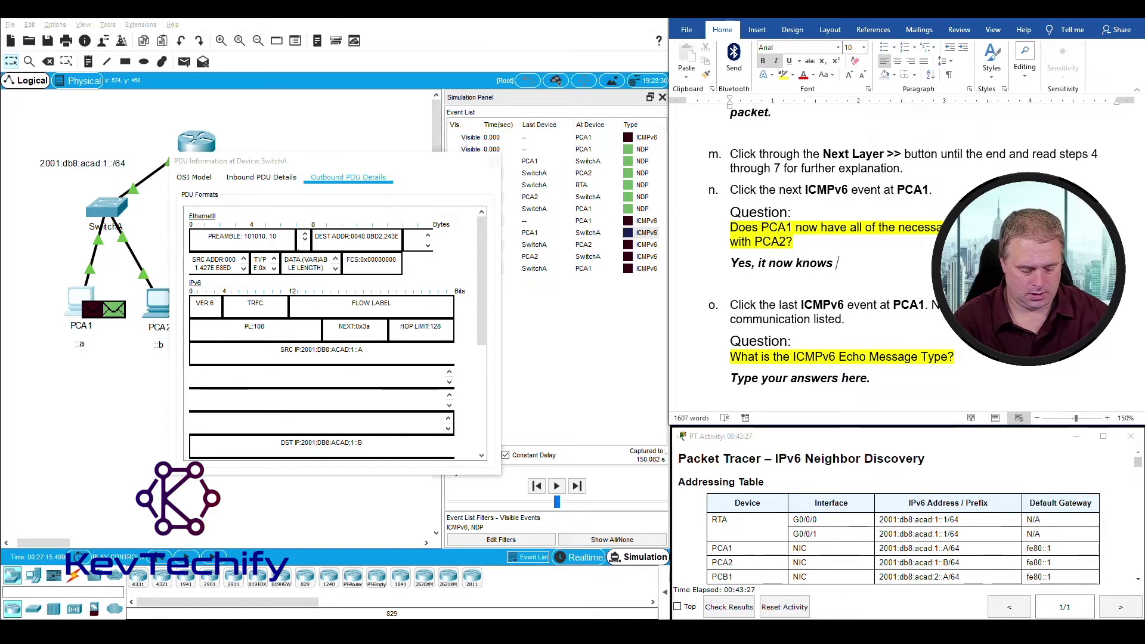
pyautogui.write(' both the destinat')
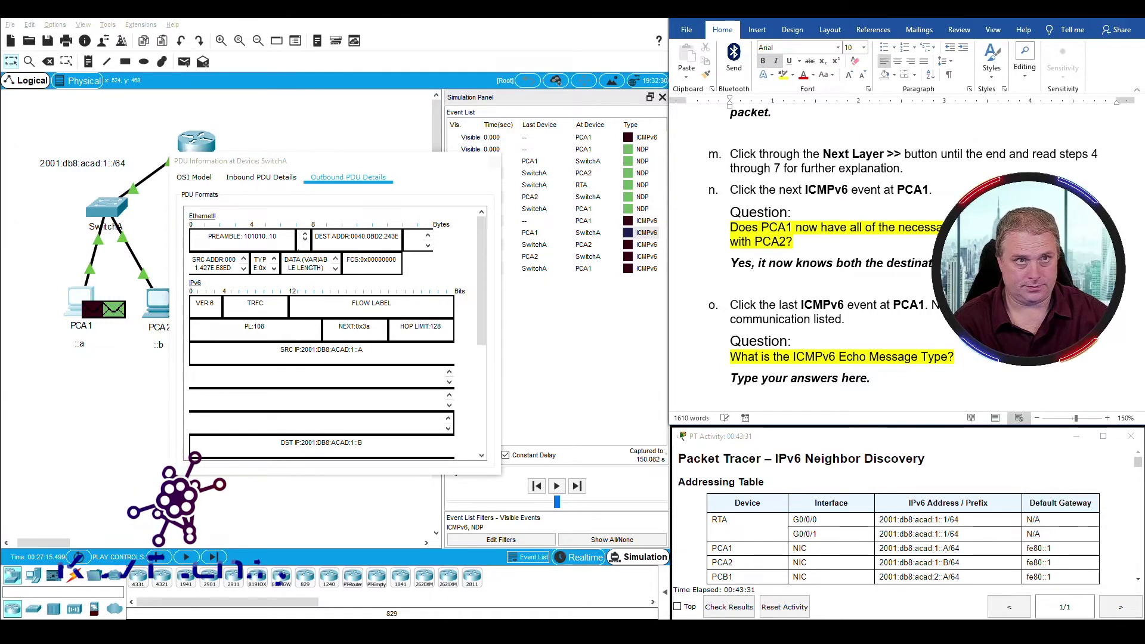
pyautogui.write('ion a')
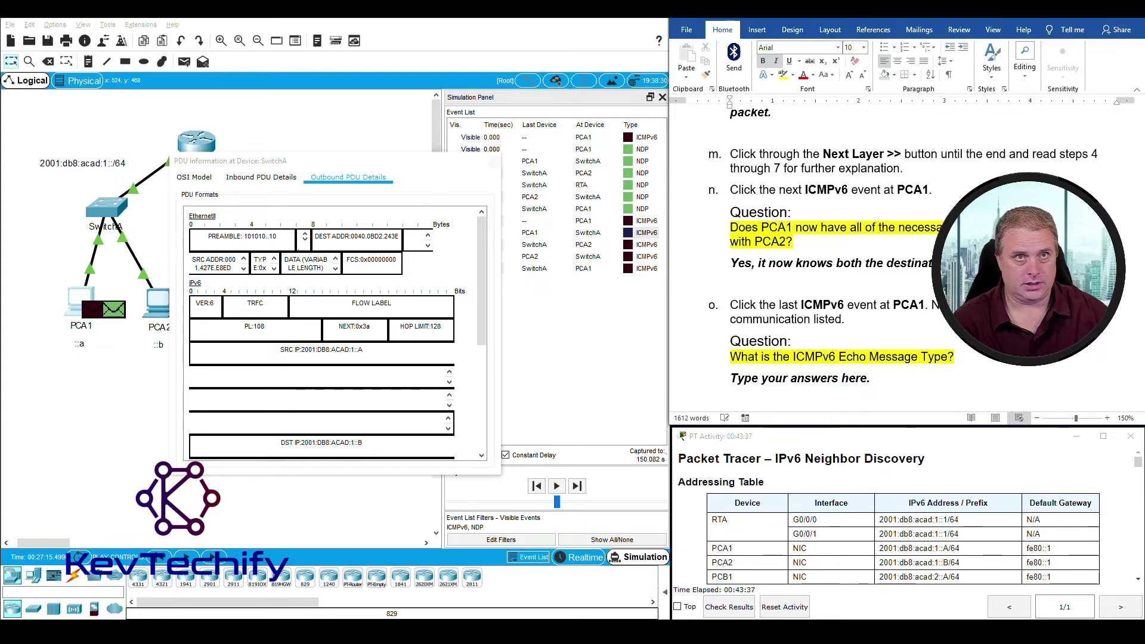
pyautogui.write('destinat')
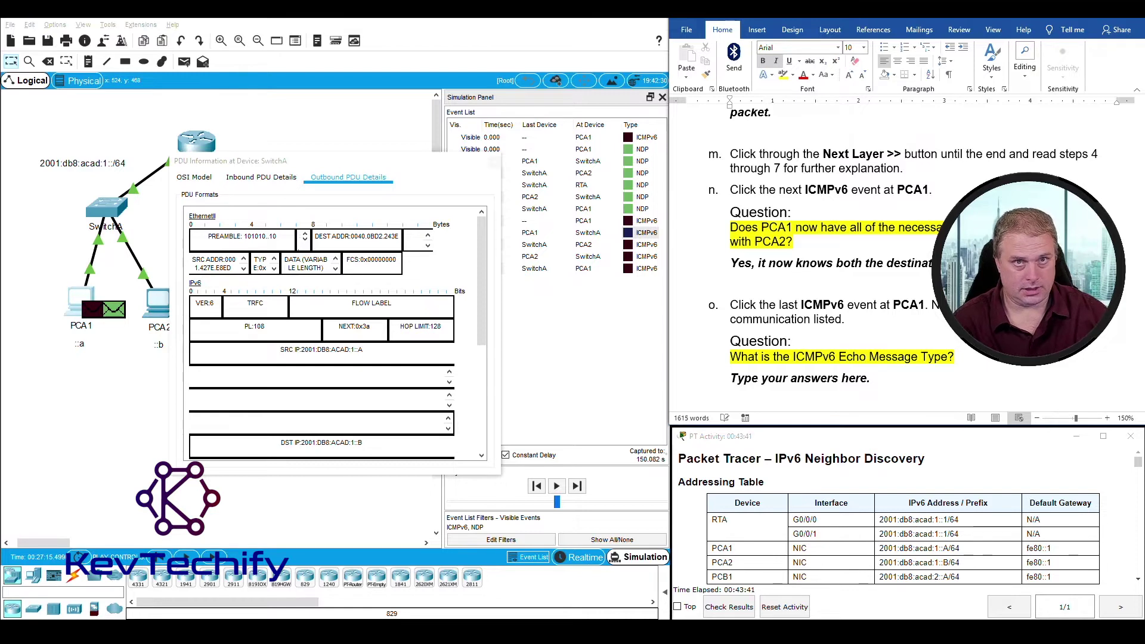
pyautogui.write(' destination')
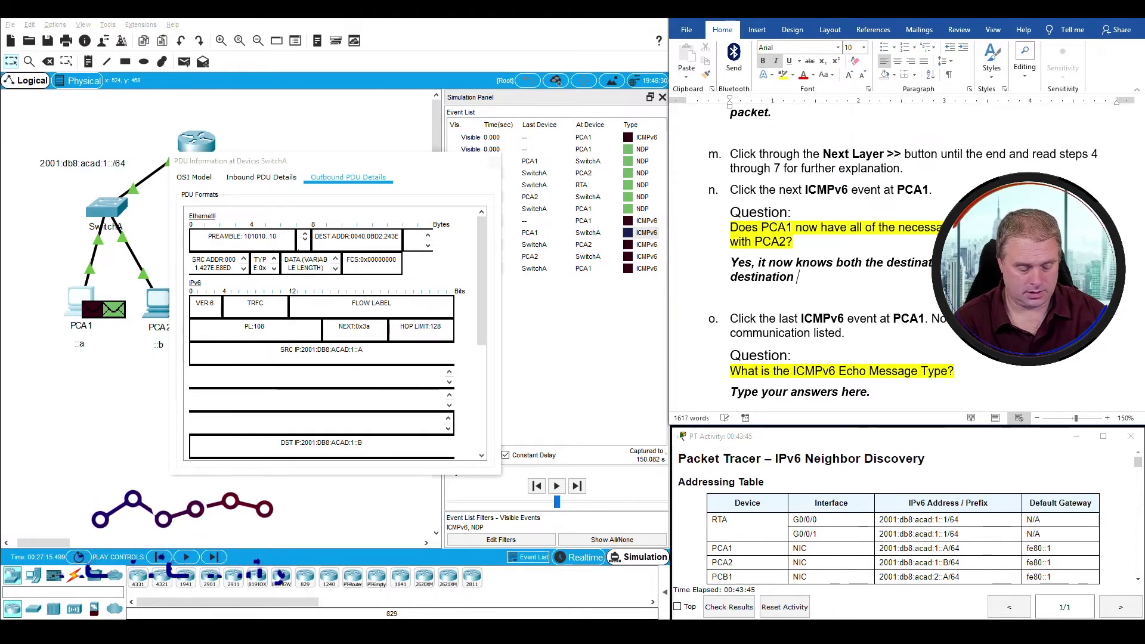
pyautogui.write(' MAC ad')
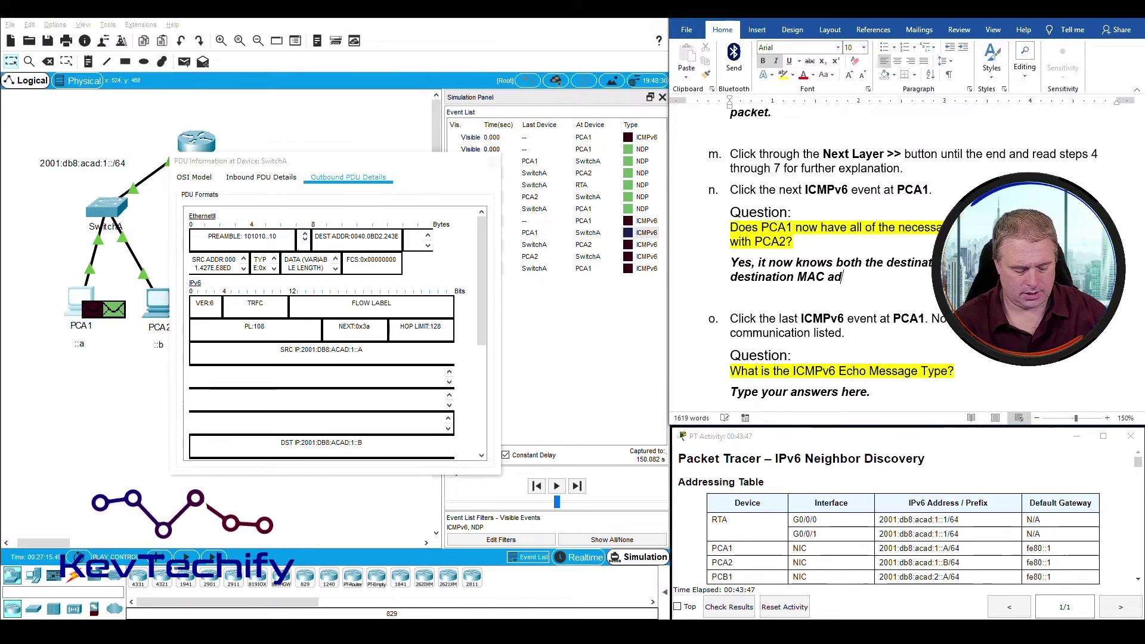
pyautogui.write('dress of PCA2.')
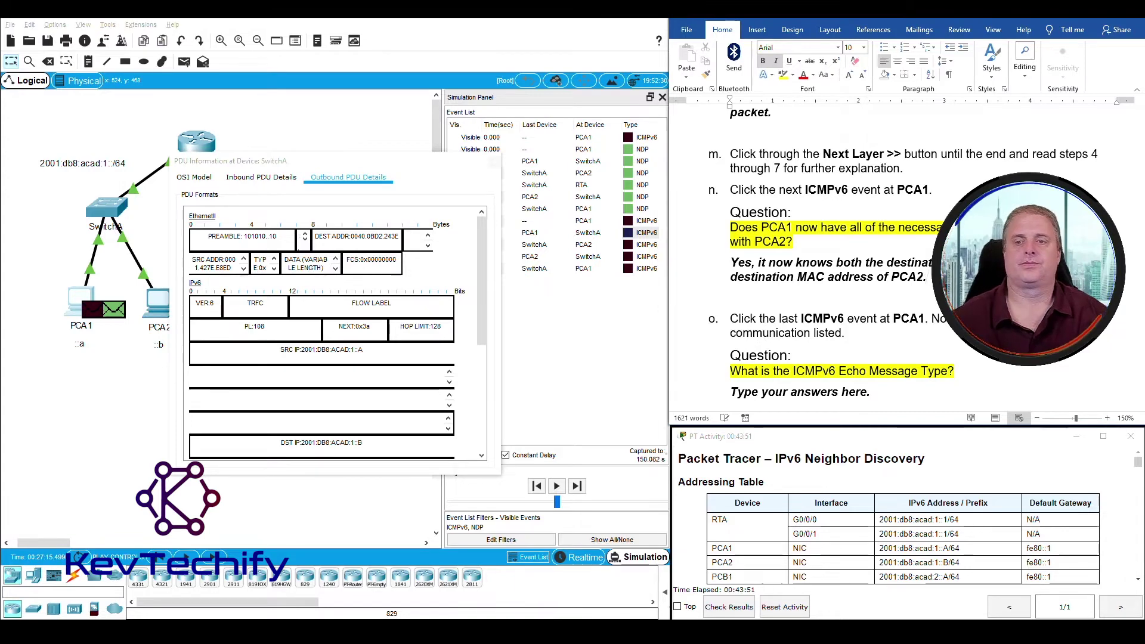
pyautogui.rightClick(918, 375)
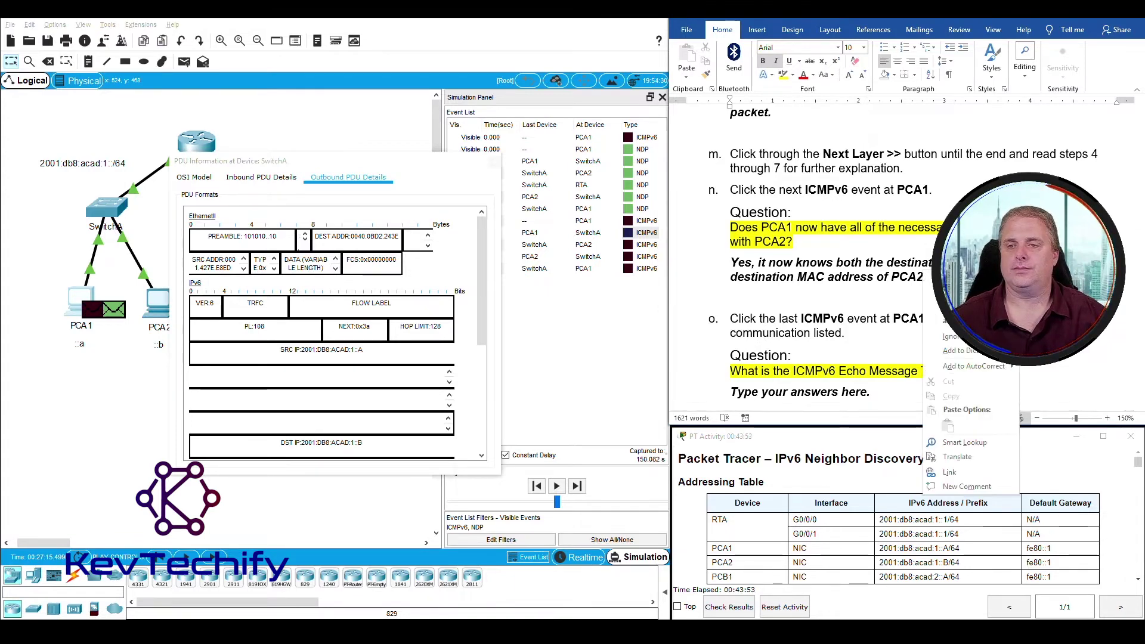
# Step: Close SwitchA's PDU information and inspect the OSI model layers of the last ICMPv6 event at PCA1 for the echo message type
pyautogui.press('Escape')
pyautogui.scroll(-3, 890, 296)
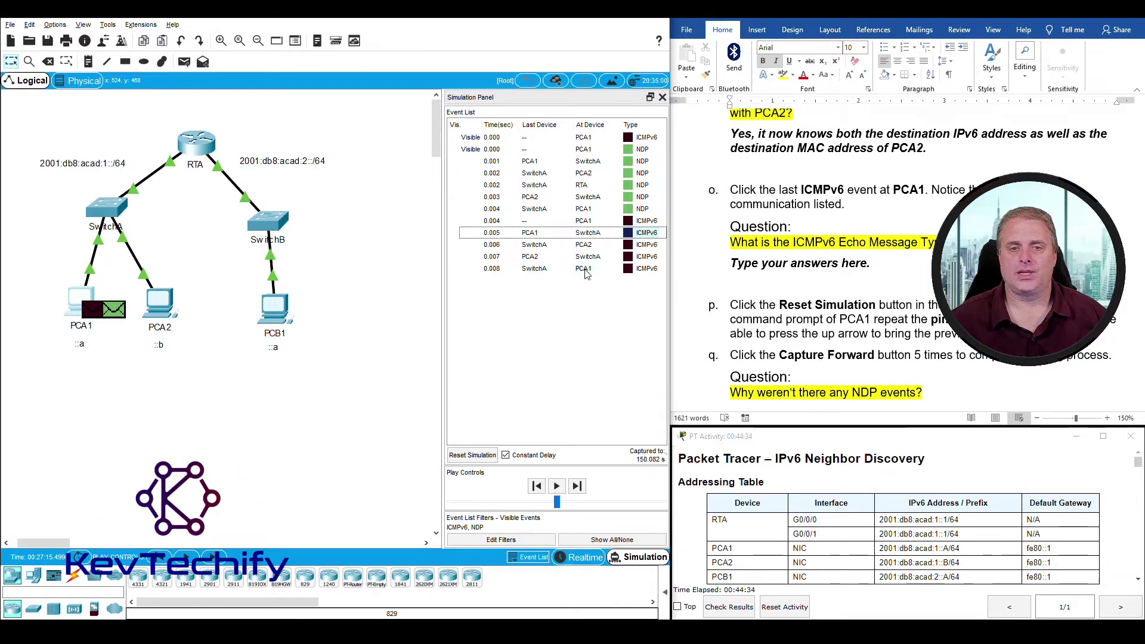
pyautogui.click(629, 273)
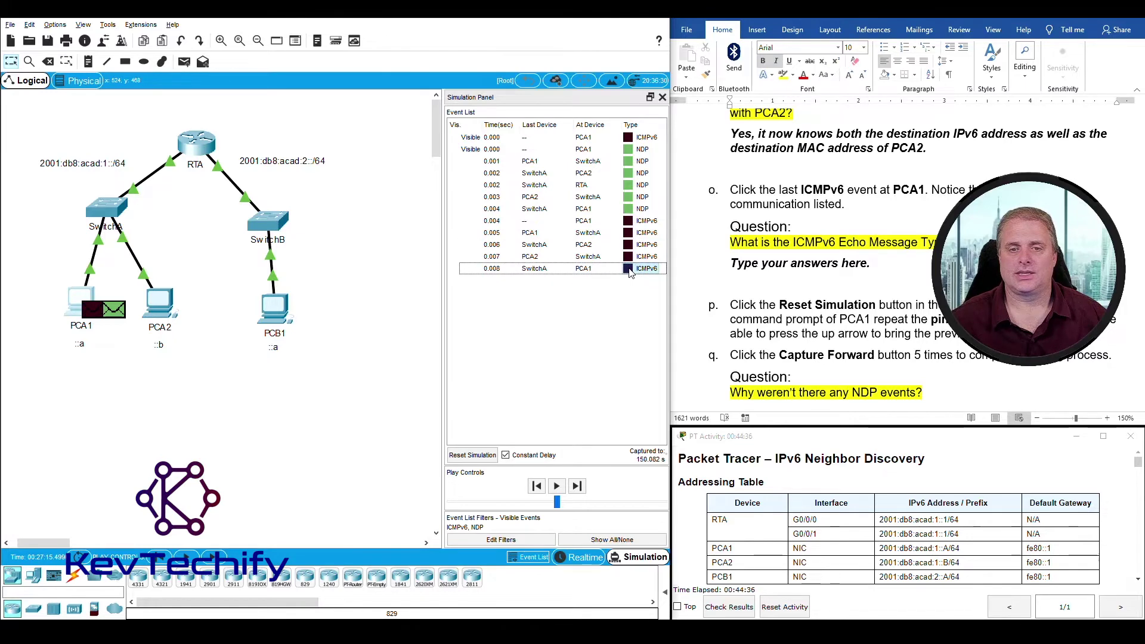
pyautogui.moveTo(640, 144); pyautogui.dragTo(317, 173)
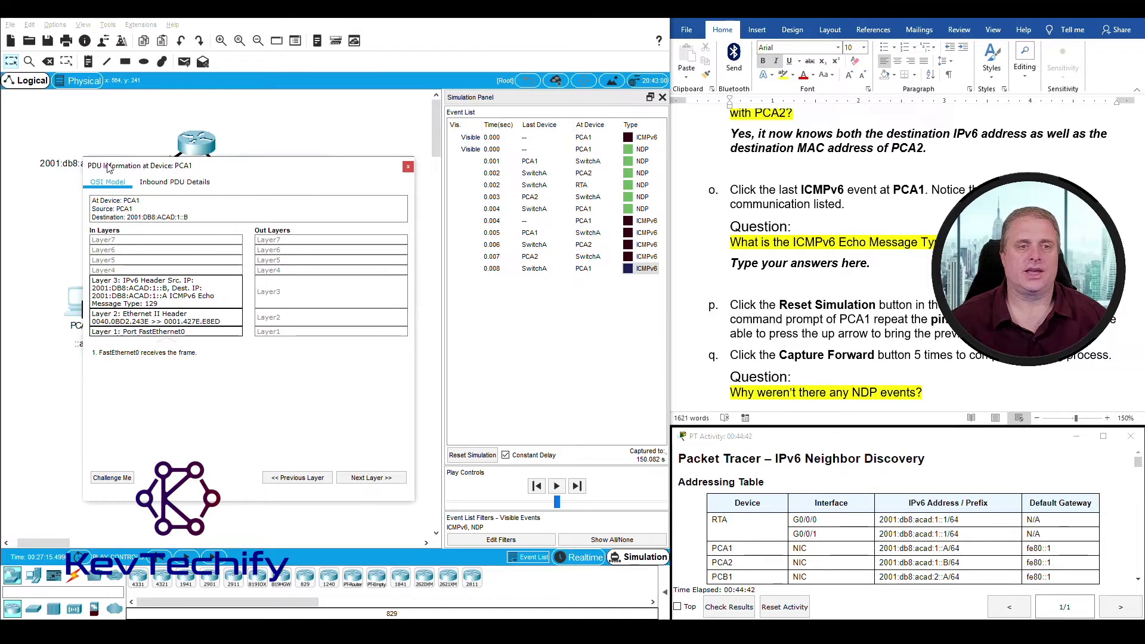
pyautogui.moveTo(109, 169); pyautogui.dragTo(121, 164)
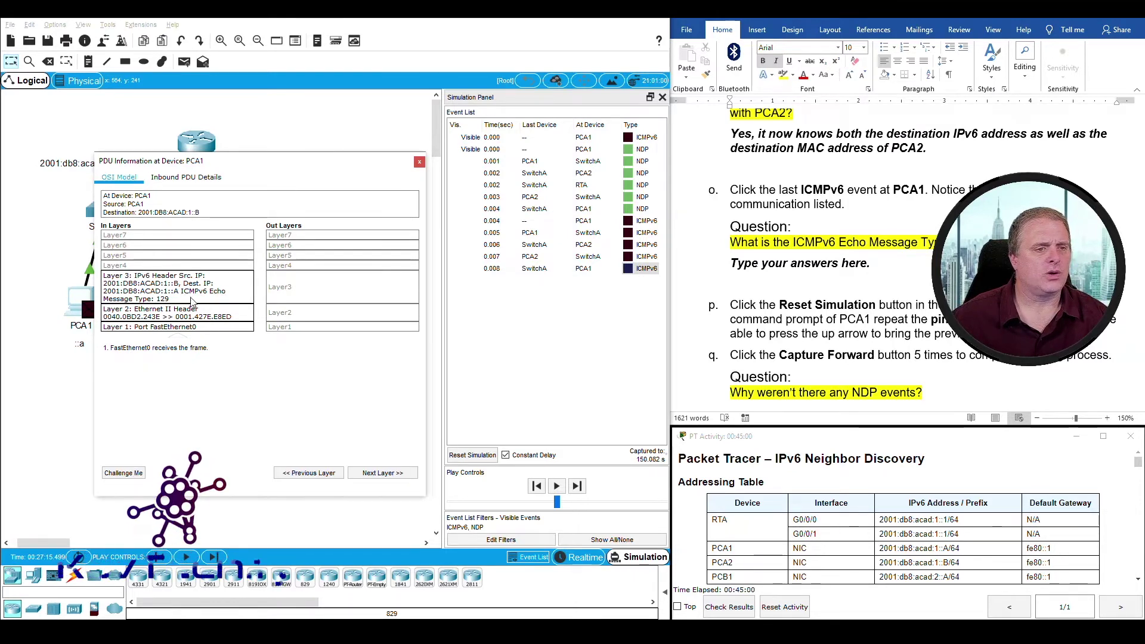
# Step: Replace question o's answer placeholder with "ICMPv6 Echo Message Type 129"
pyautogui.click(732, 264)
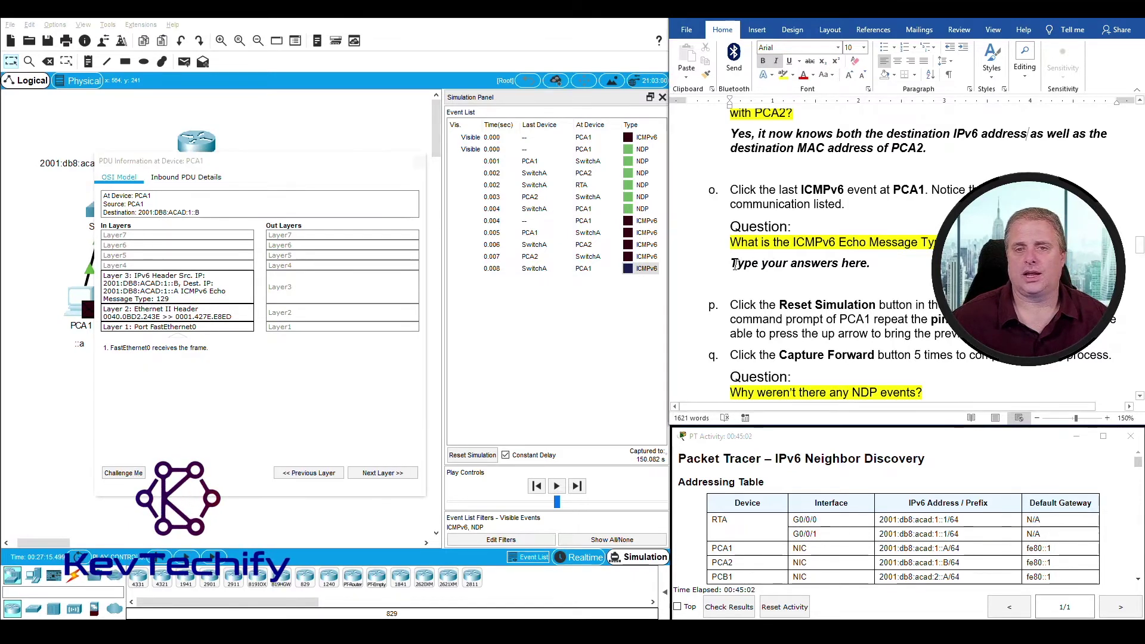
pyautogui.moveTo(732, 264); pyautogui.dragTo(870, 266)
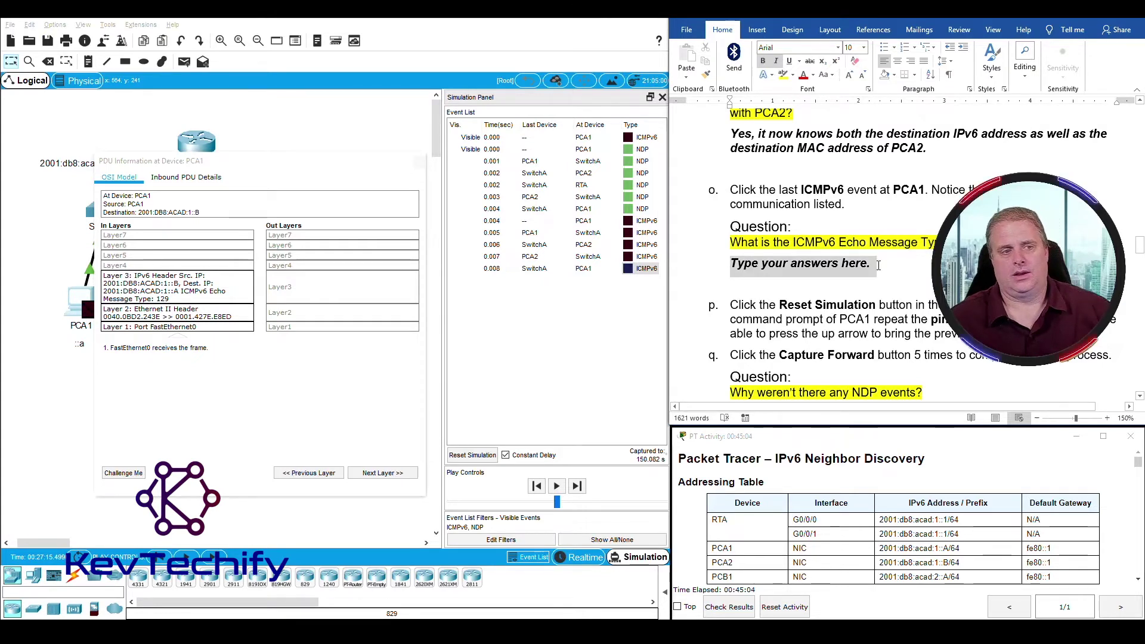
pyautogui.write('ICMPv6')
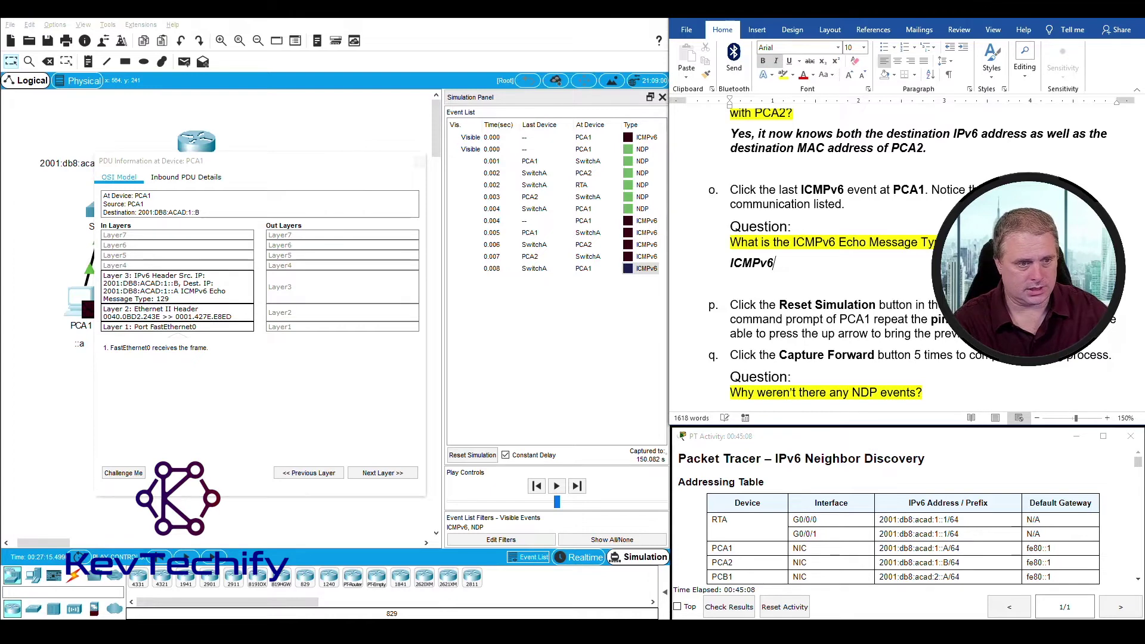
pyautogui.write('ho')
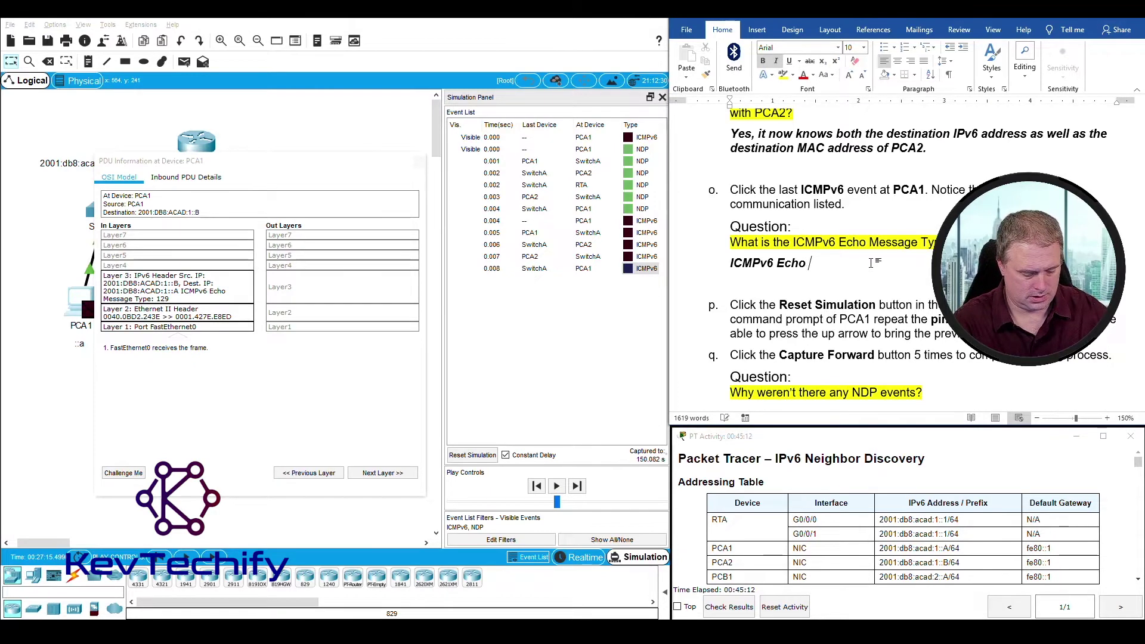
pyautogui.write(' Message')
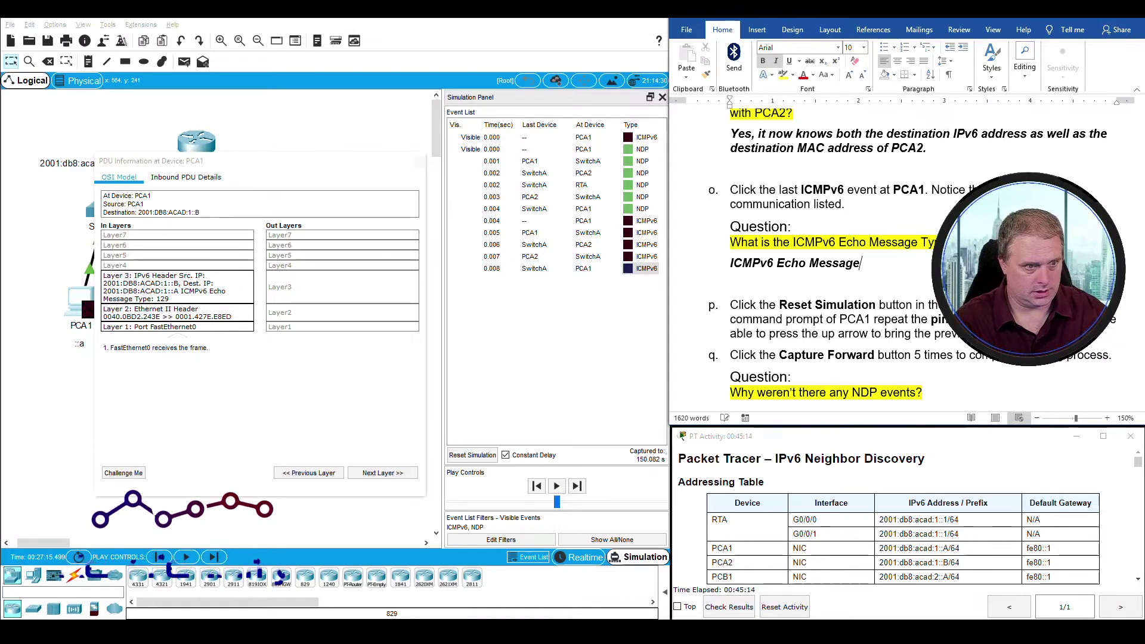
pyautogui.write(' Type')
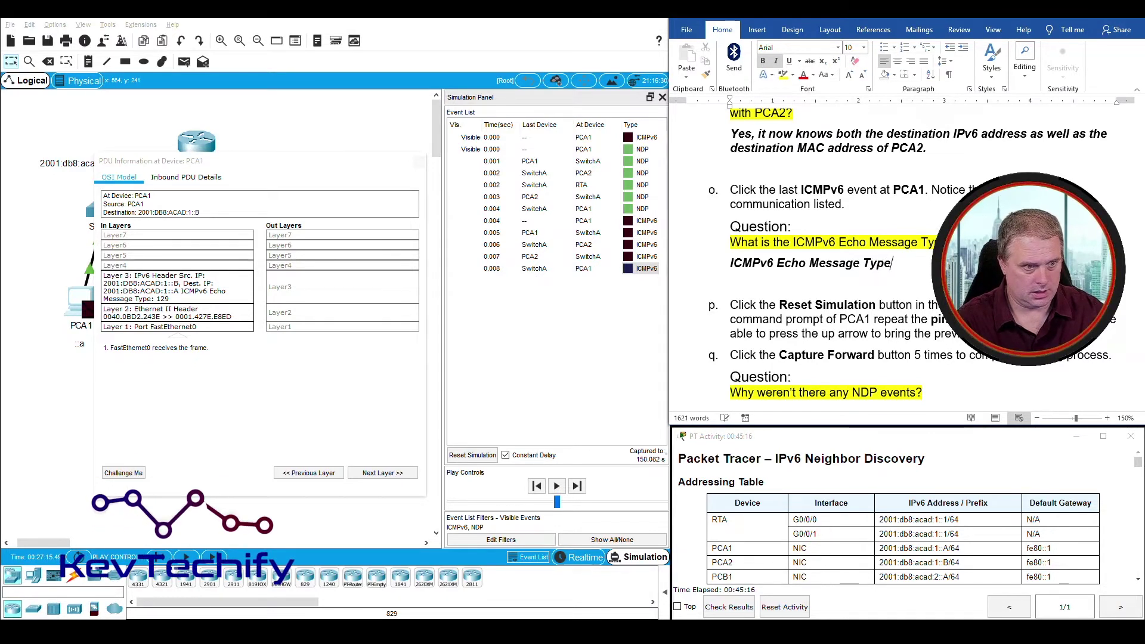
pyautogui.write(' 129')
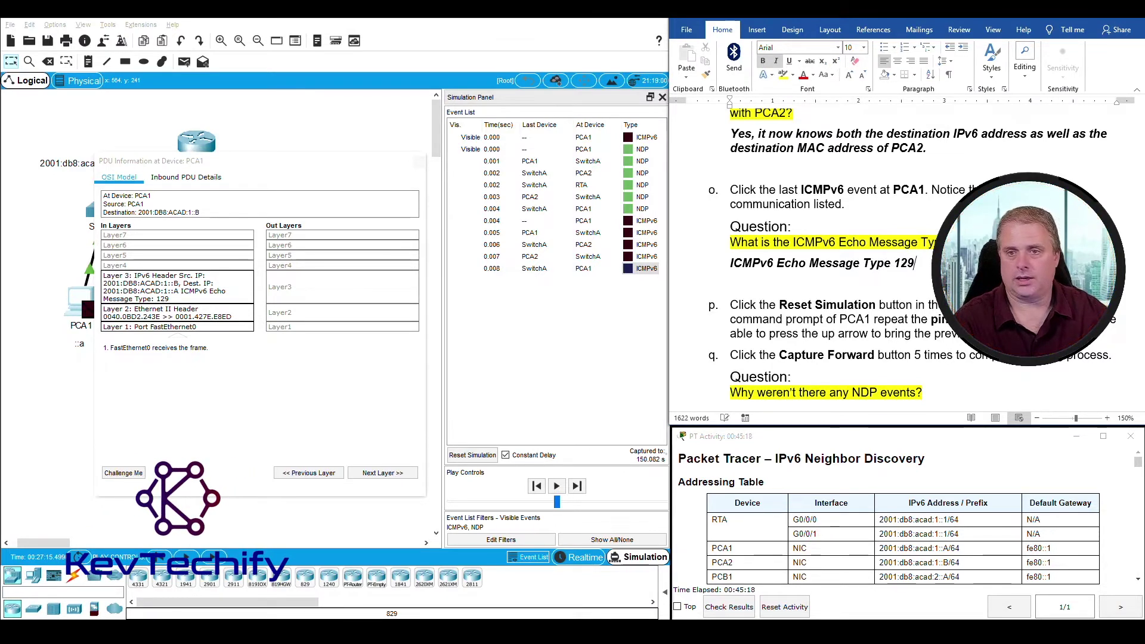
# Step: Read on to steps p and q, close PCA1's PDU information and reset the simulation
pyautogui.scroll(-3, 894, 257)
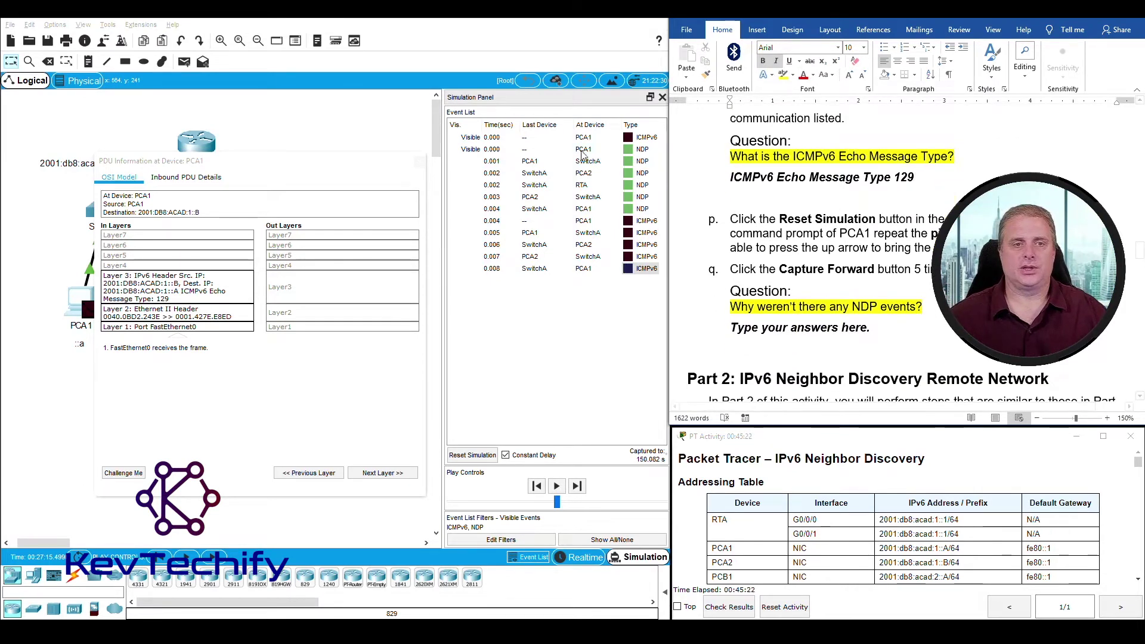
pyautogui.click(628, 269)
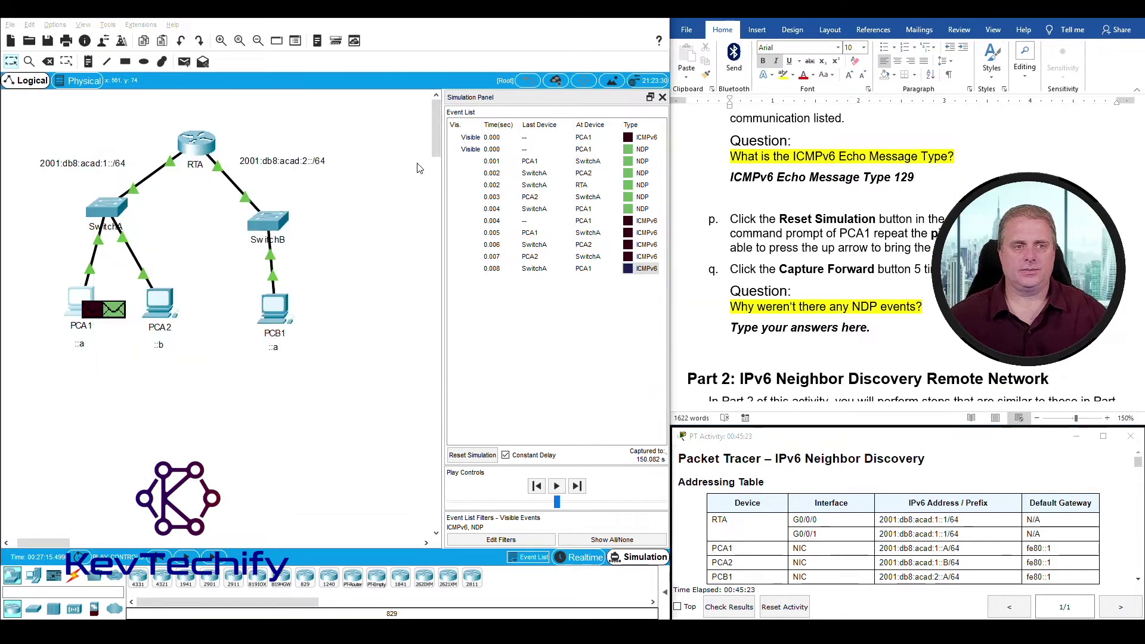
pyautogui.click(477, 456)
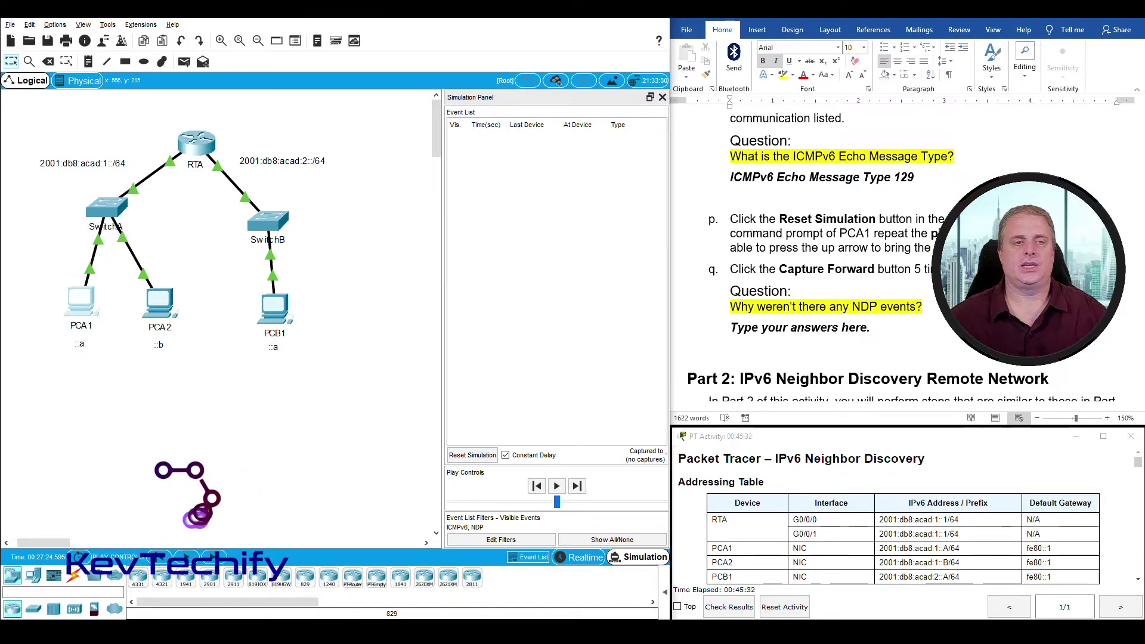
# Step: Repeat the command "ping -n 1 2001:db8:acad:1::b" at PCA1's command prompt and close the PCA1 window
pyautogui.click(82, 306)
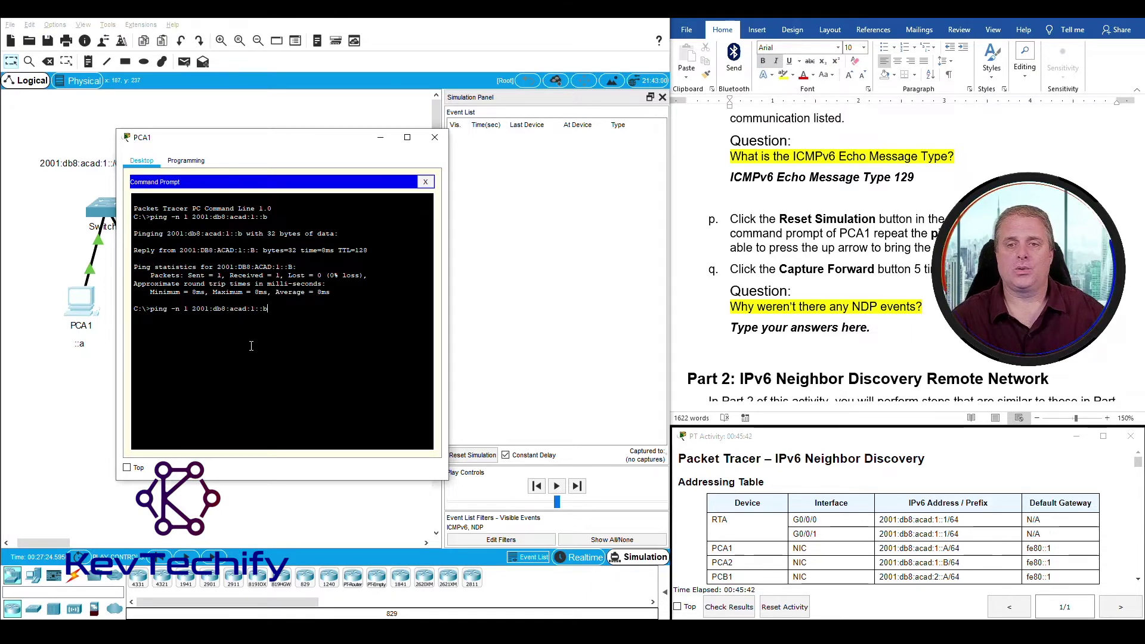
pyautogui.press('Return')
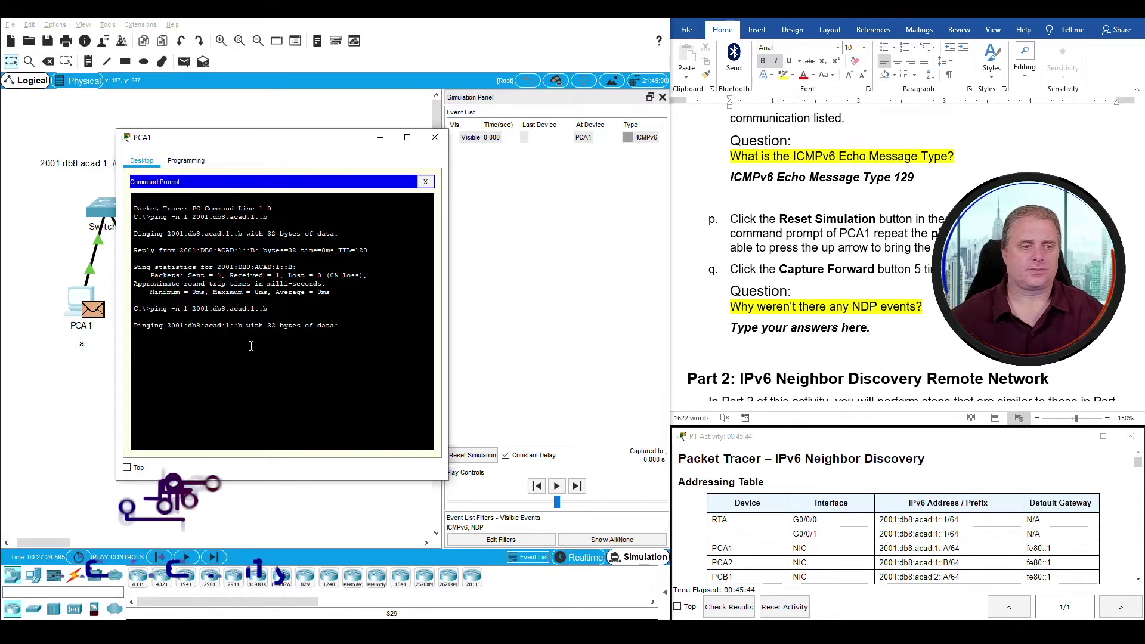
pyautogui.moveTo(294, 143); pyautogui.dragTo(226, 146)
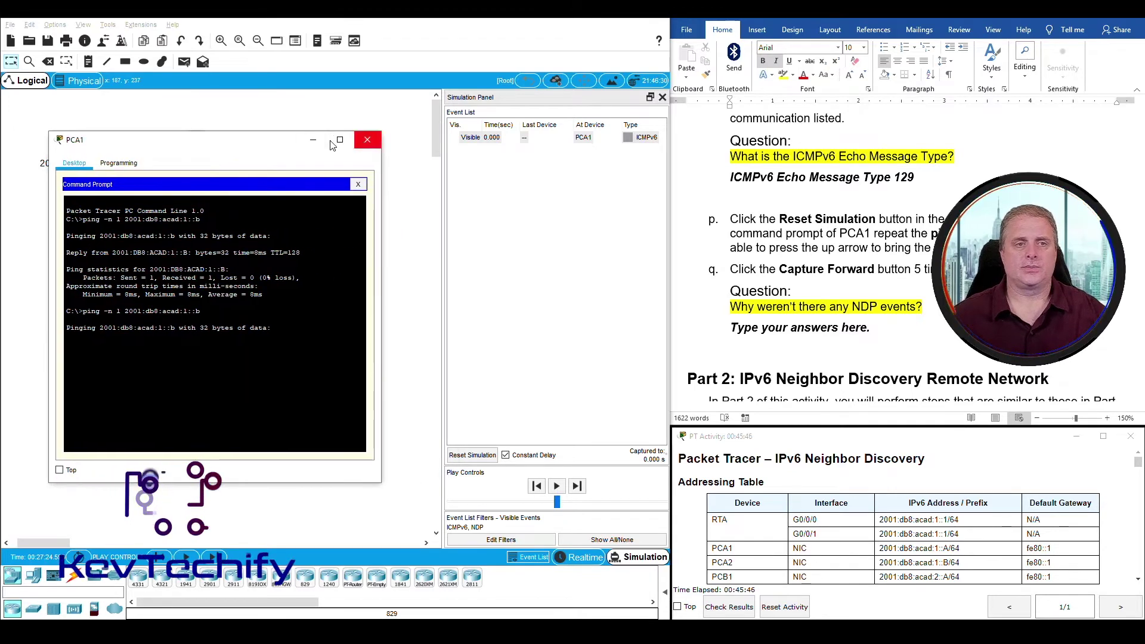
pyautogui.click(366, 140)
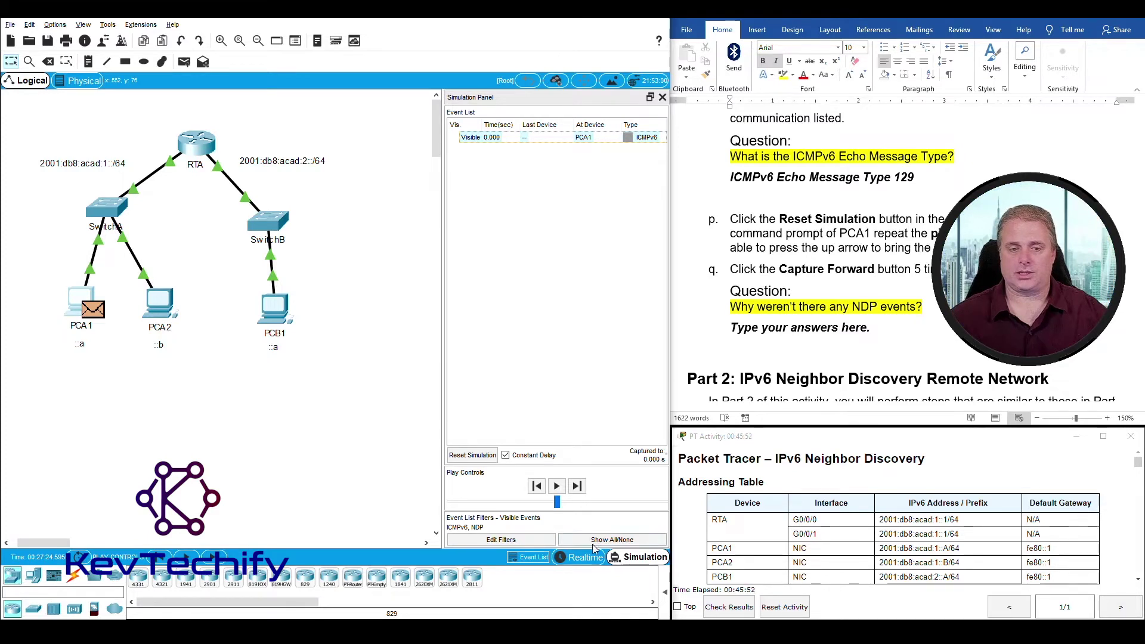
# Step: Capture the simulation forward one event at a time until the ping's reply from PCA2 is back at PCA1
pyautogui.click(578, 487)
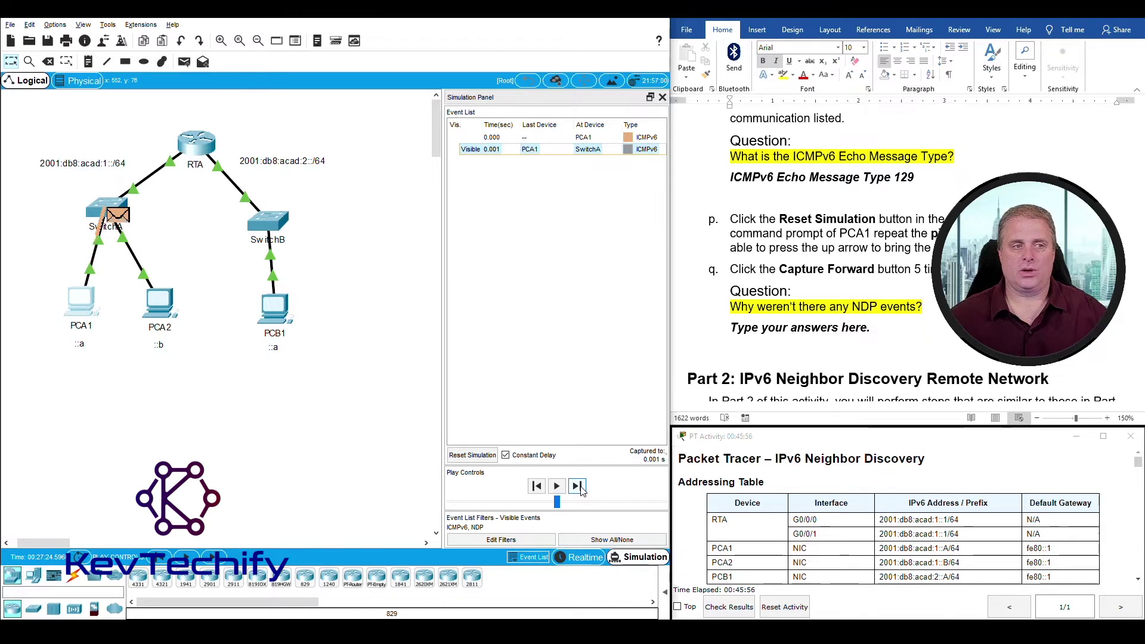
pyautogui.click(577, 486)
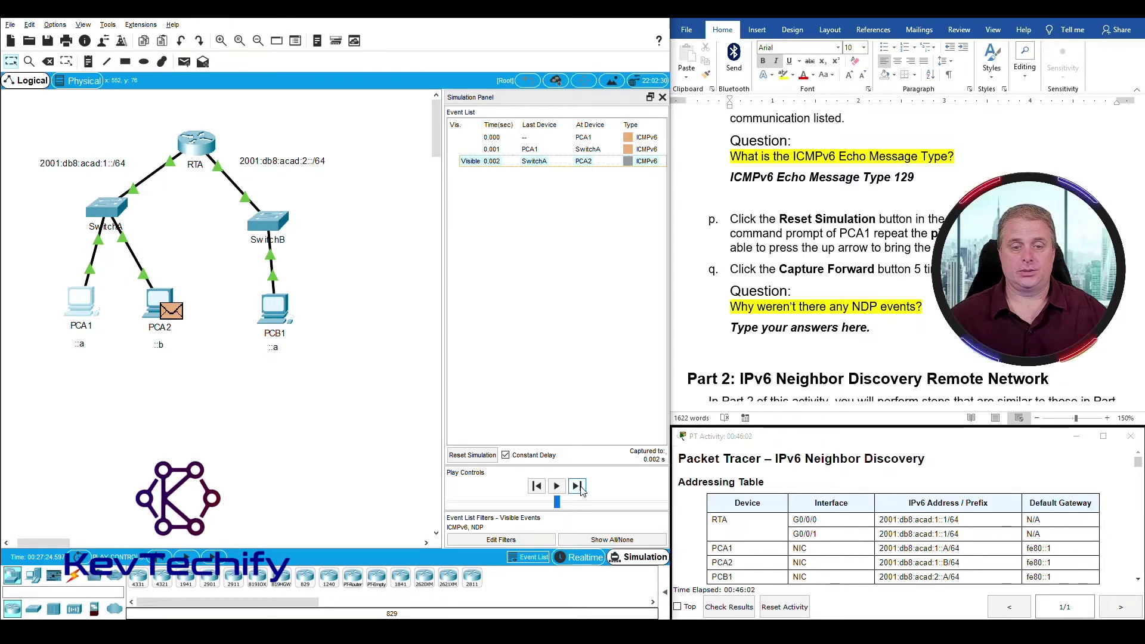
pyautogui.click(577, 486)
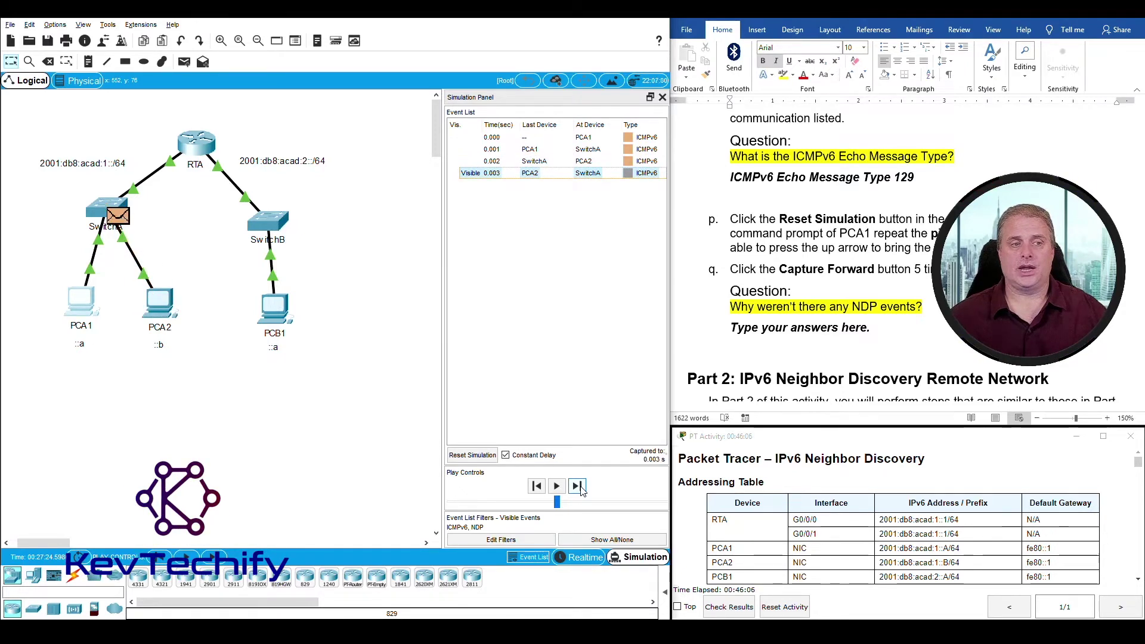
pyautogui.click(578, 486)
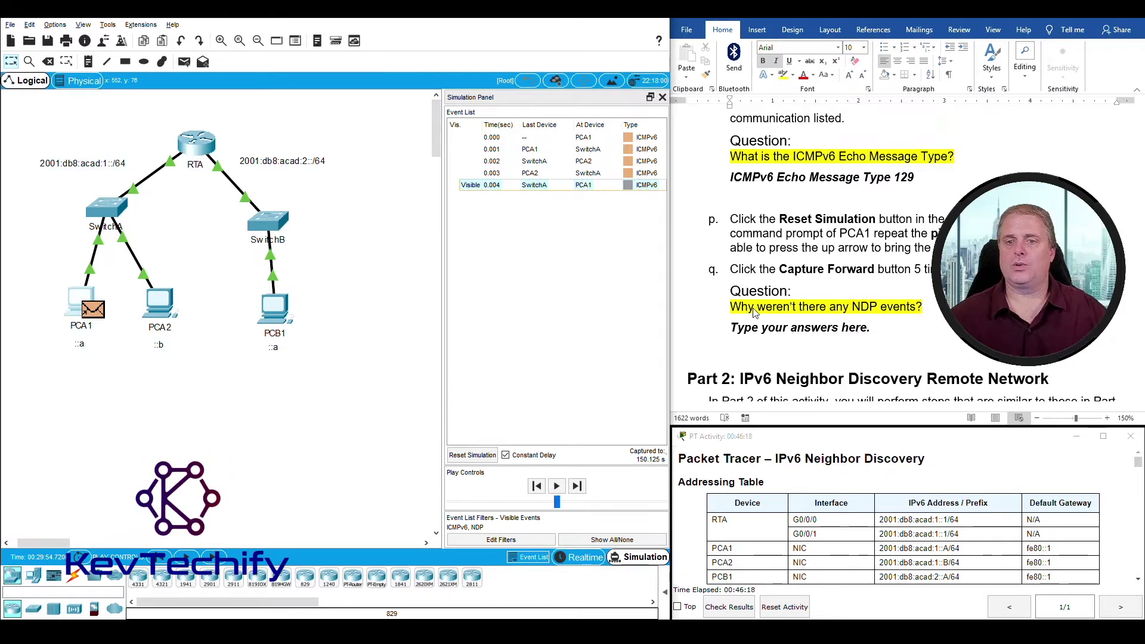
# Step: Replace question q's answer placeholder with an explanation that PCA1 already knows the MAC address of PCA2, so it has no need to use Neighbor Discovery
pyautogui.scroll(-1, 753, 313)
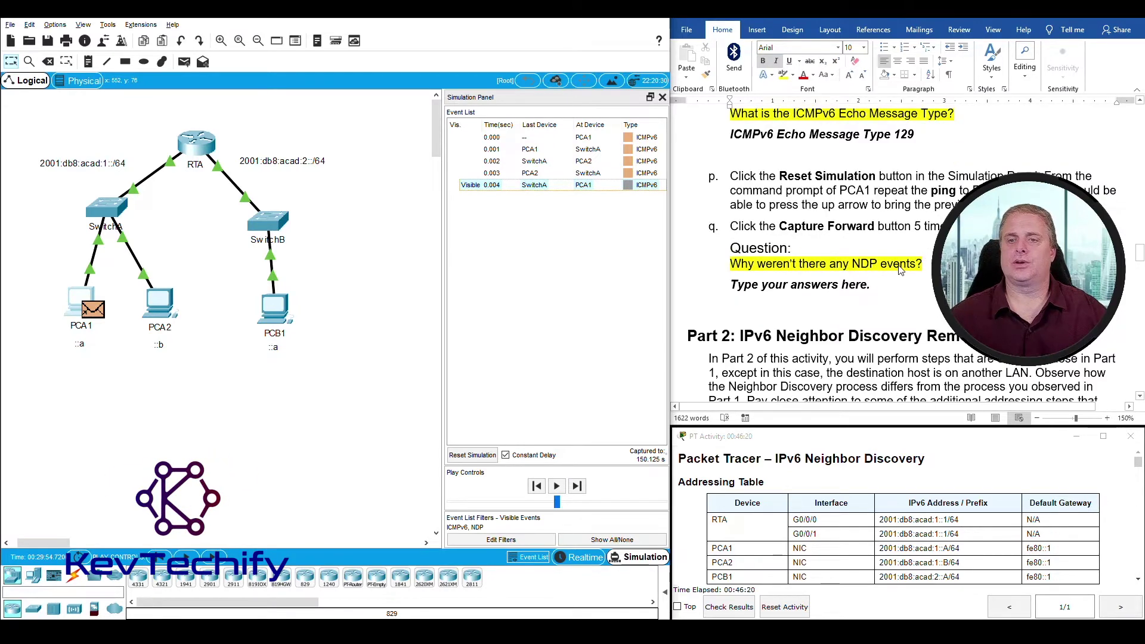
pyautogui.click(739, 279)
pyautogui.moveTo(732, 285); pyautogui.dragTo(872, 284)
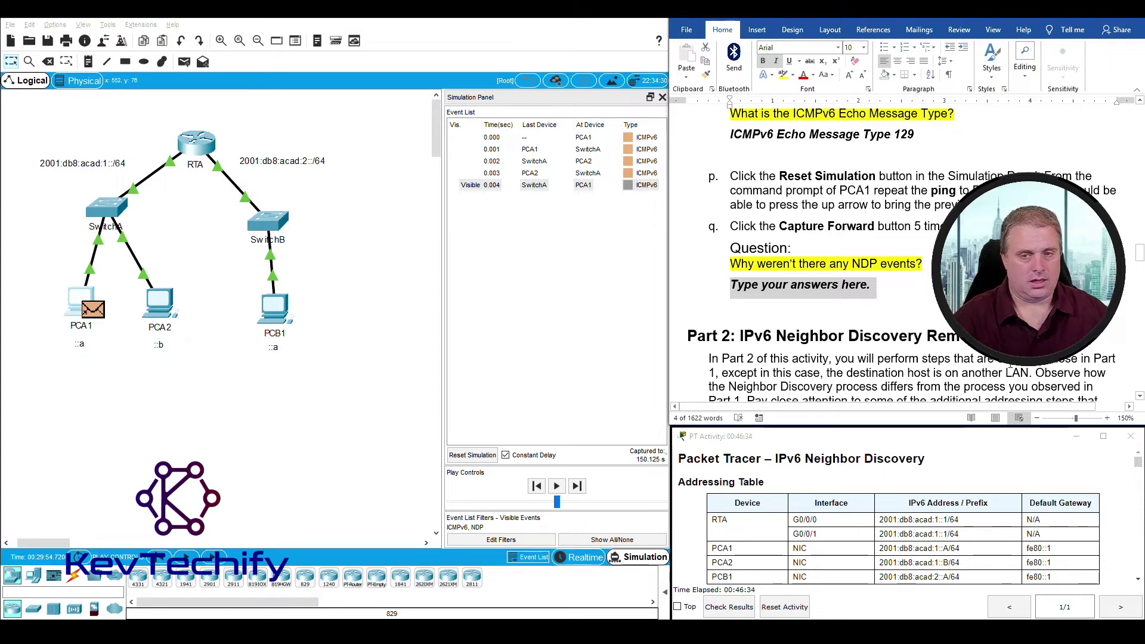
pyautogui.write('PCA')
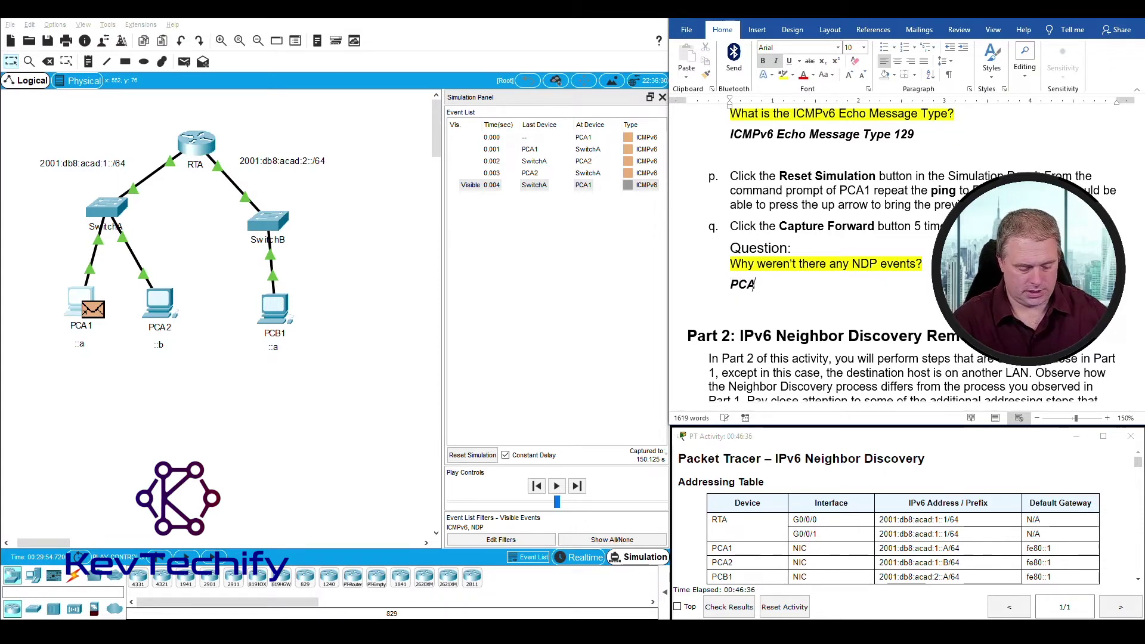
pyautogui.write('1 a')
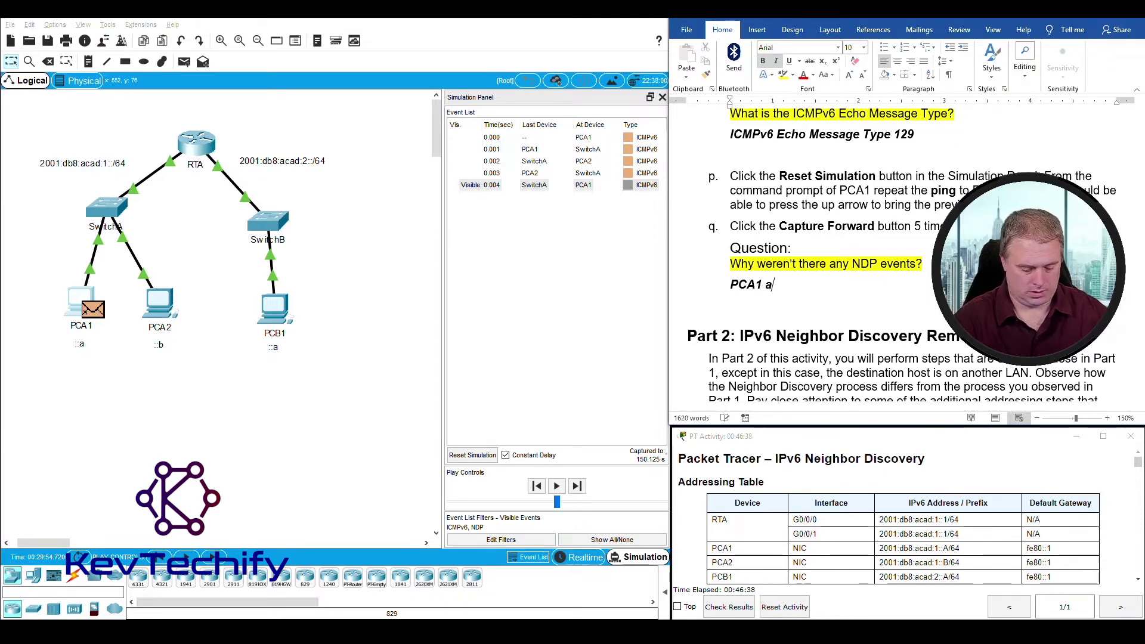
pyautogui.write('lready kn')
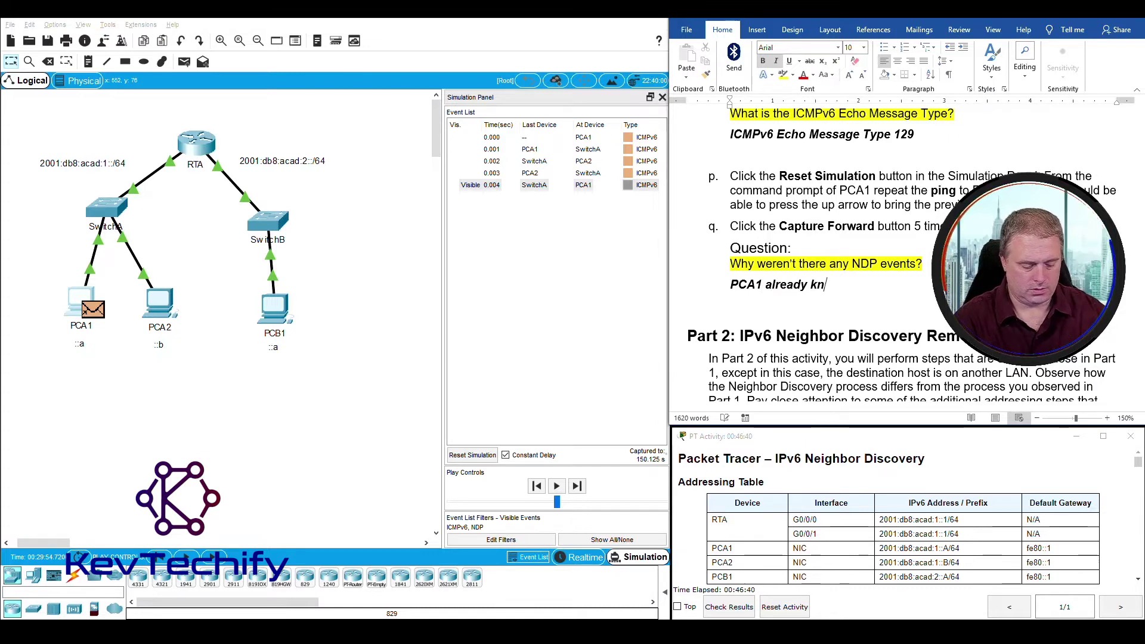
pyautogui.write('ows the ')
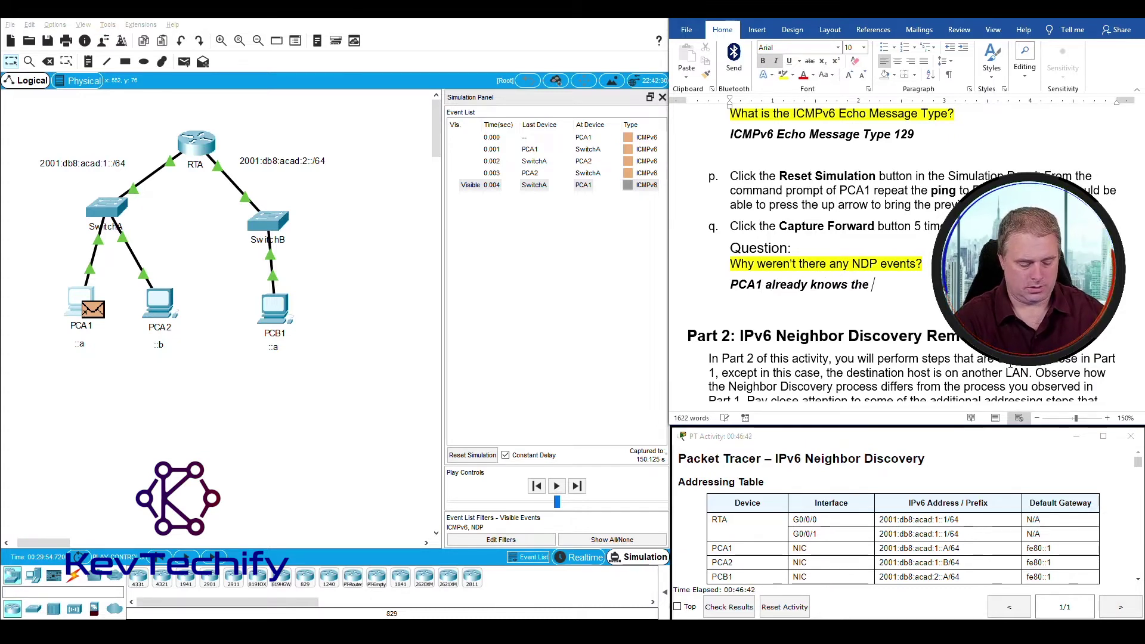
pyautogui.write('MAC addre')
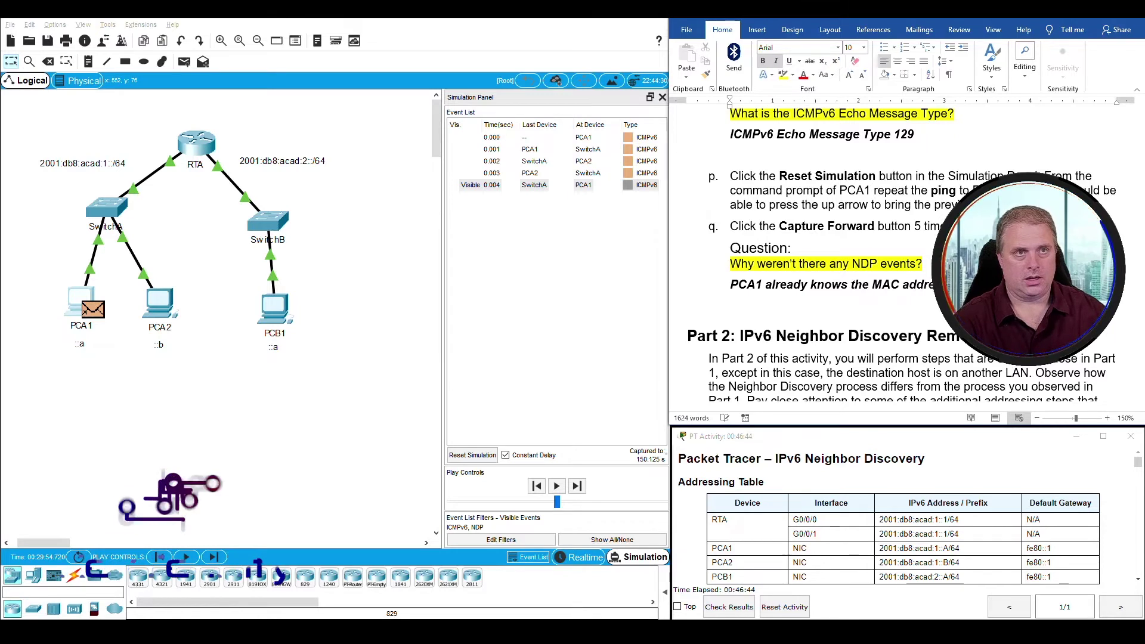
pyautogui.write('ss of ')
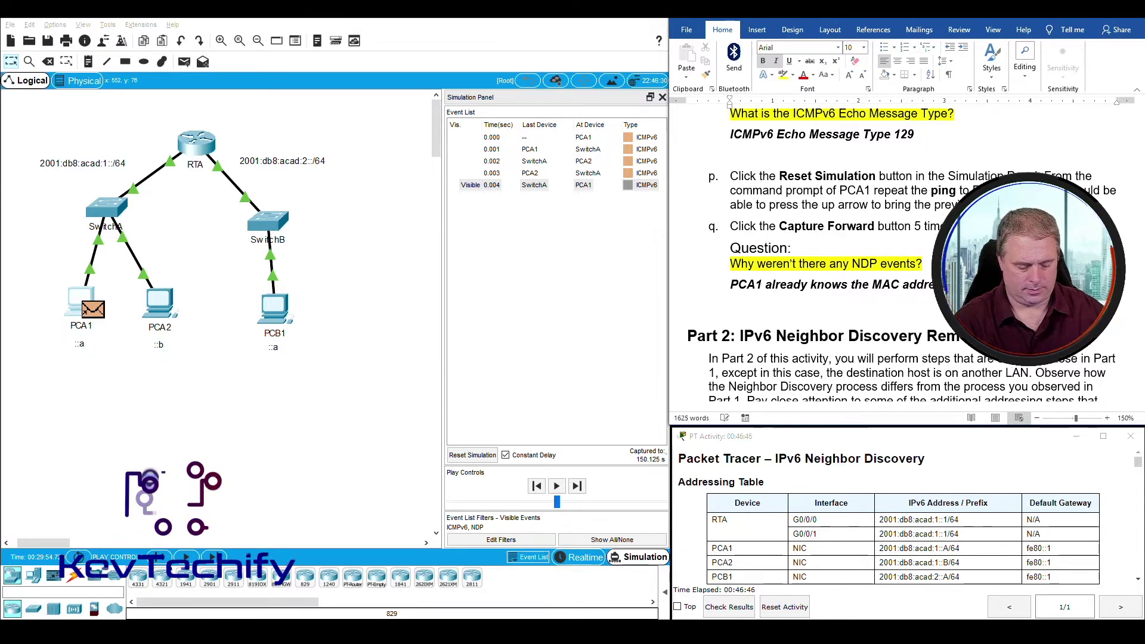
pyautogui.write('PCA2')
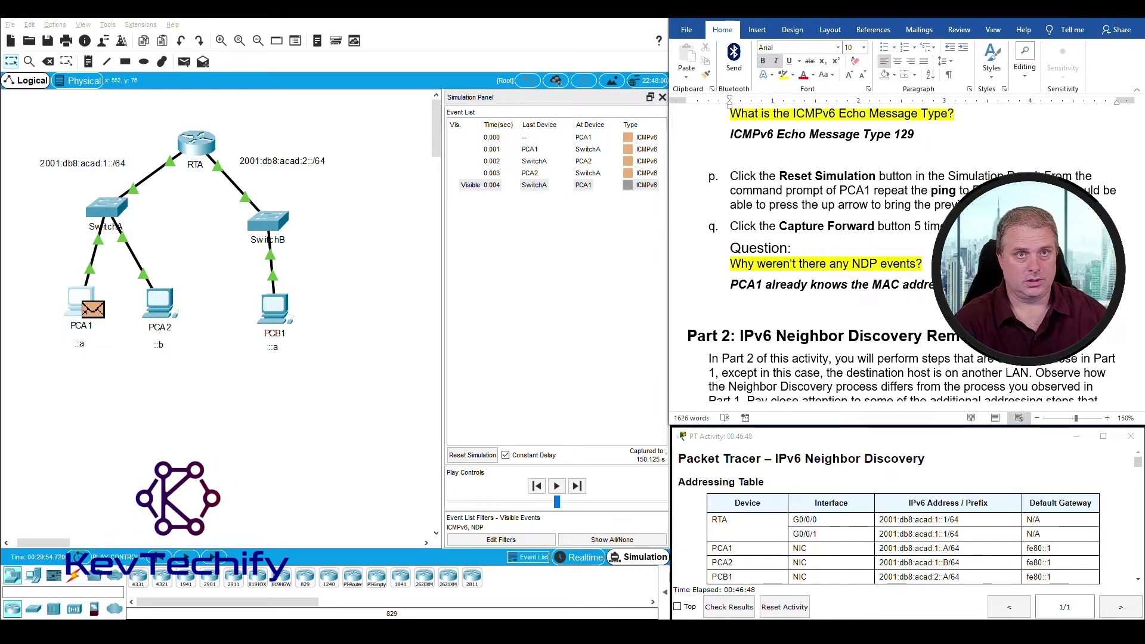
pyautogui.write(' from')
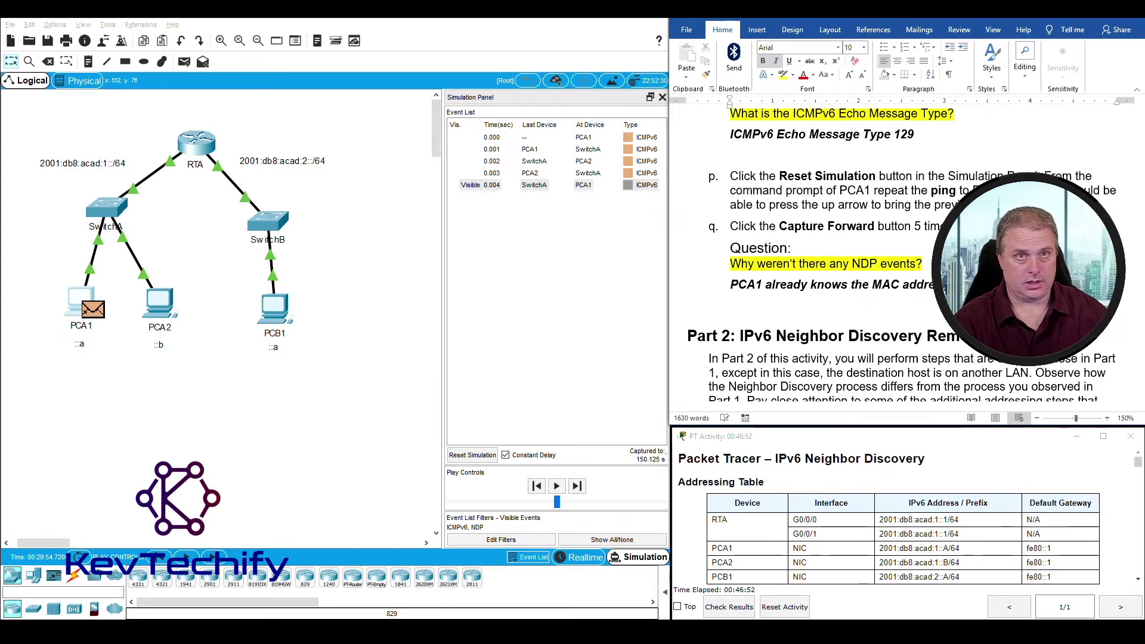
pyautogui.write(' to')
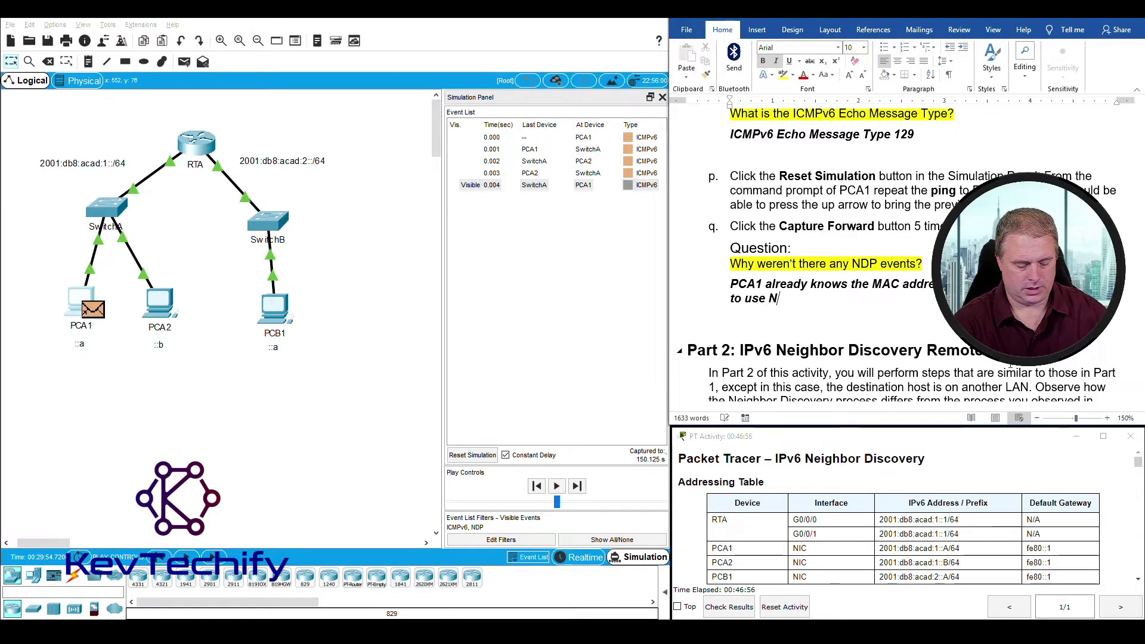
pyautogui.write(' use Neighbor D')
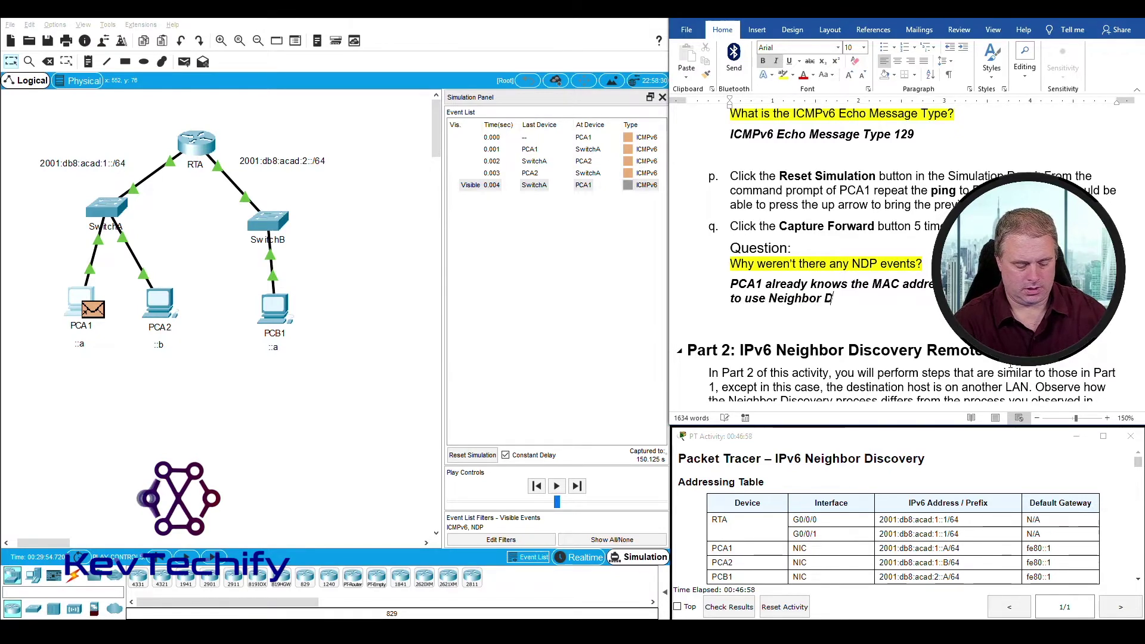
pyautogui.write('iscovery.')
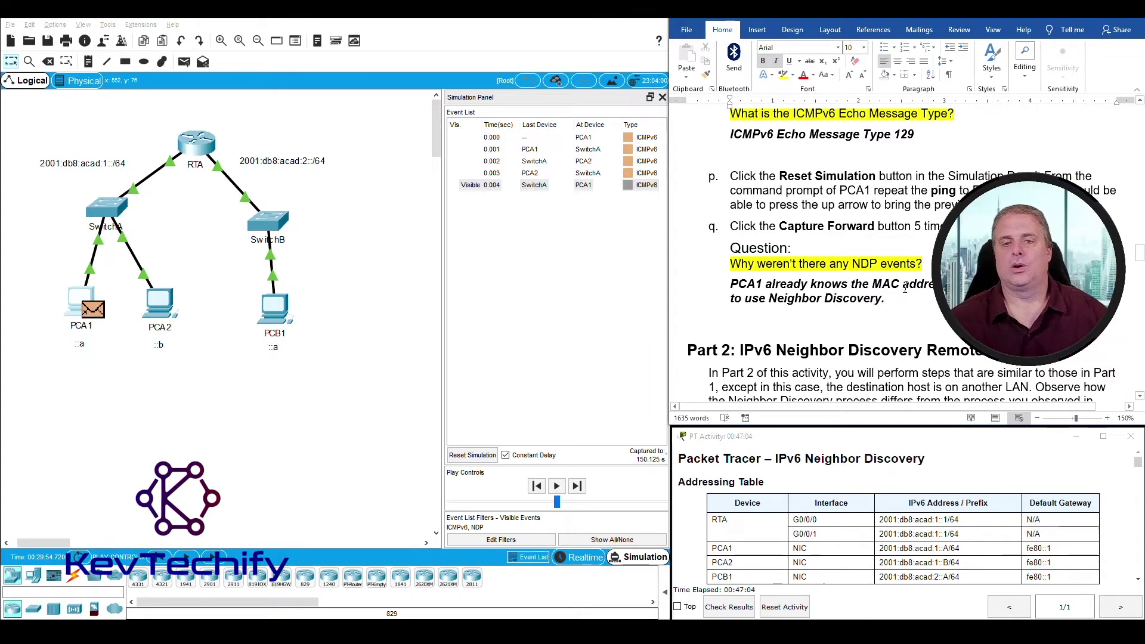
# Step: Read the introduction to Part 2 in the worksheet and reset the simulation to clear the previous events
pyautogui.scroll(-5, 906, 281)
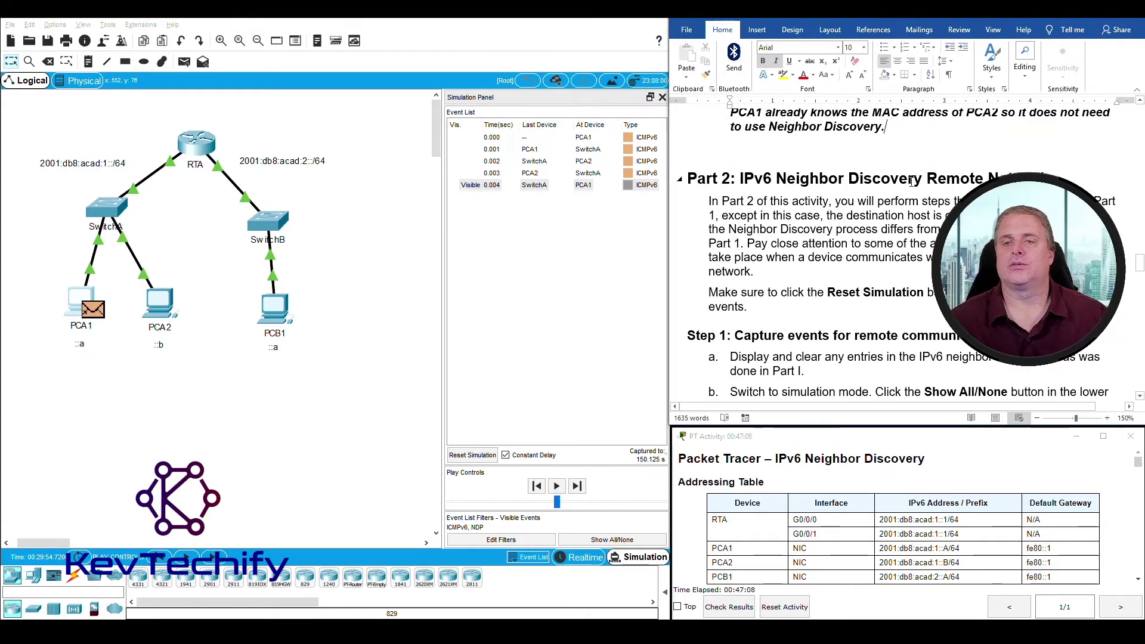
pyautogui.scroll(-2, 895, 250)
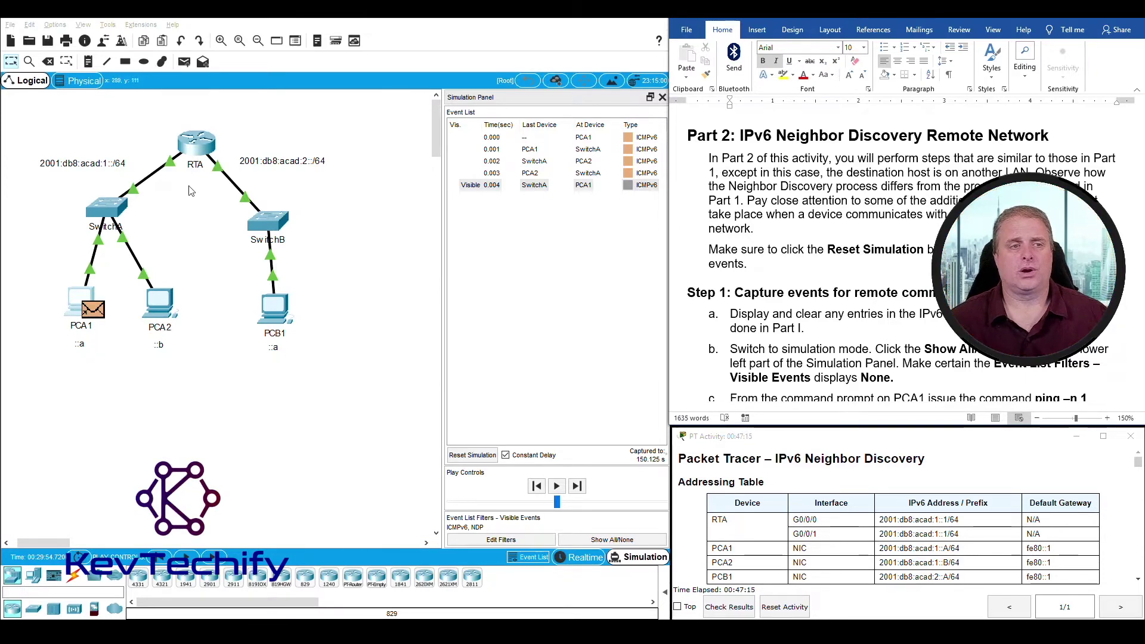
pyautogui.scroll(-3, 711, 122)
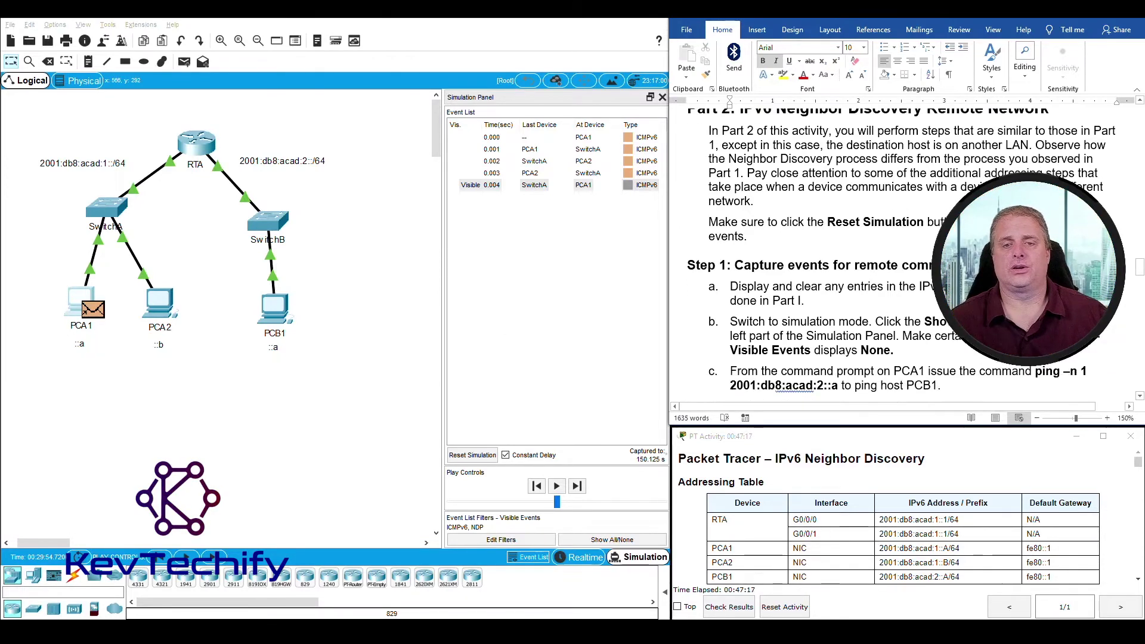
pyautogui.moveTo(710, 121); pyautogui.dragTo(776, 137)
pyautogui.click(465, 457)
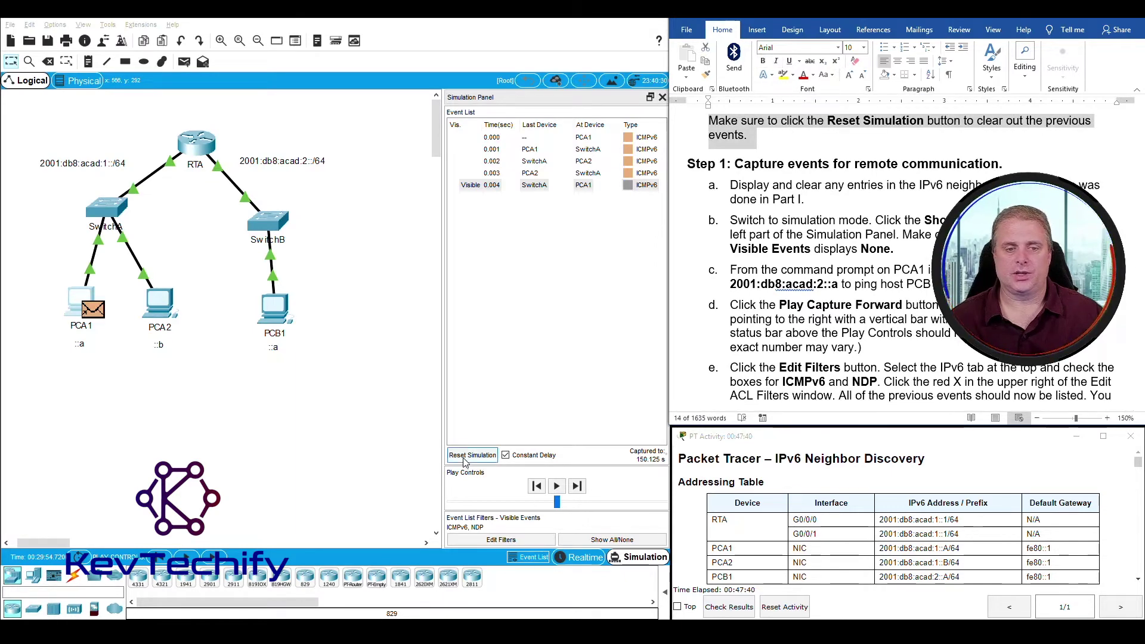
pyautogui.click(737, 166)
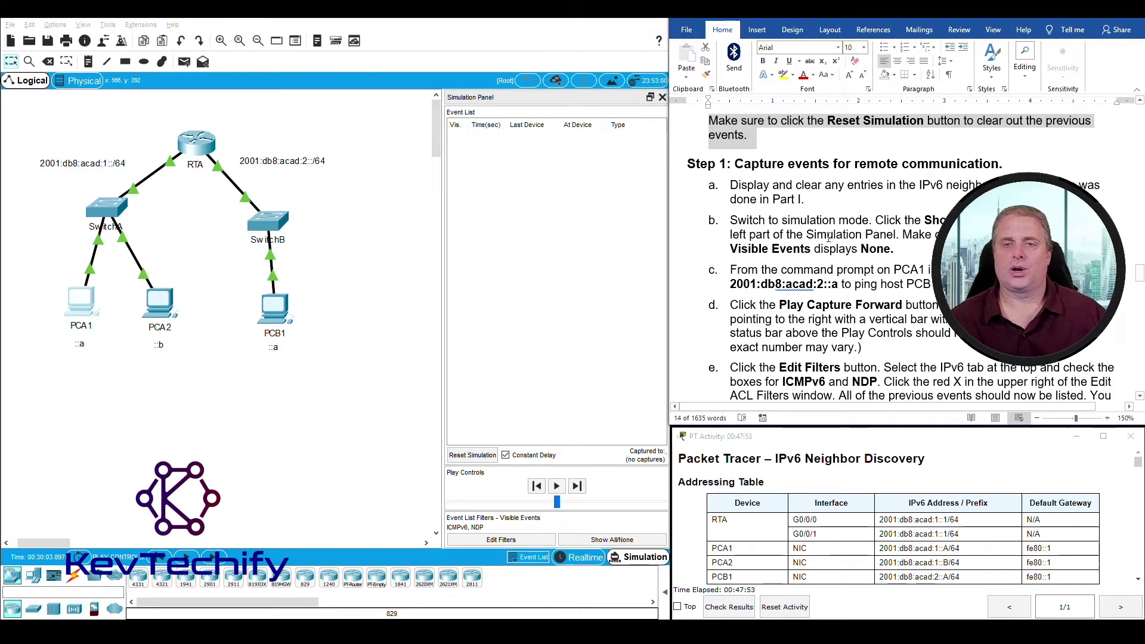
# Step: Following Part 1 Step 1, run "show ipv6 neighbors", "clear ipv6 neighbors" and "show ipv6 neighbors" in RTA's CLI, and close the RTA window
pyautogui.scroll(20, 850, 271)
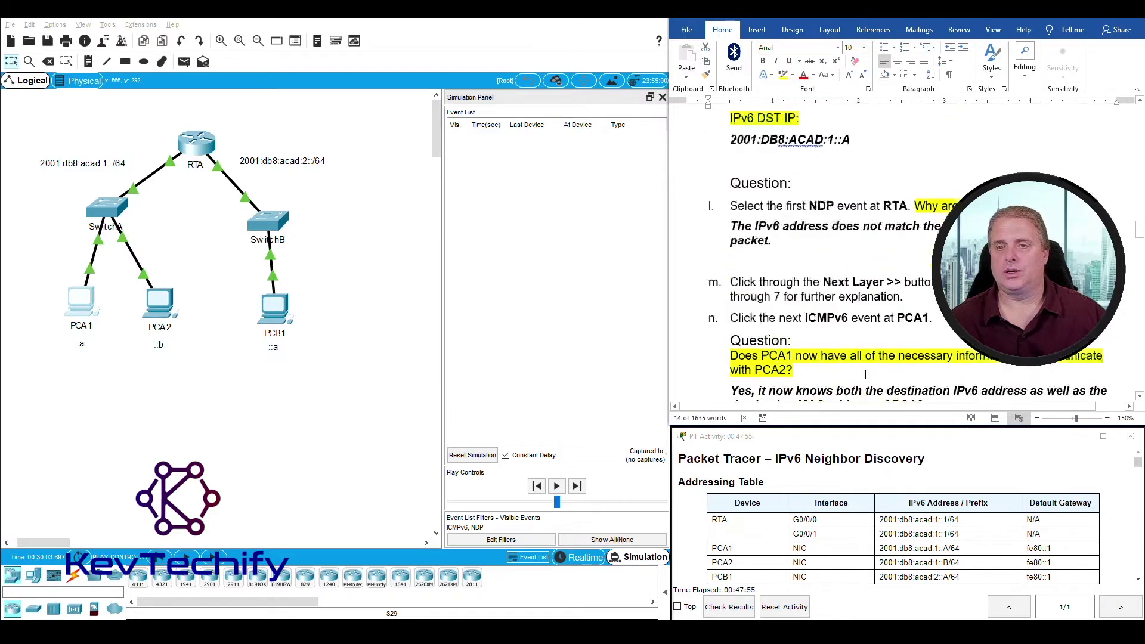
pyautogui.scroll(20, 865, 374)
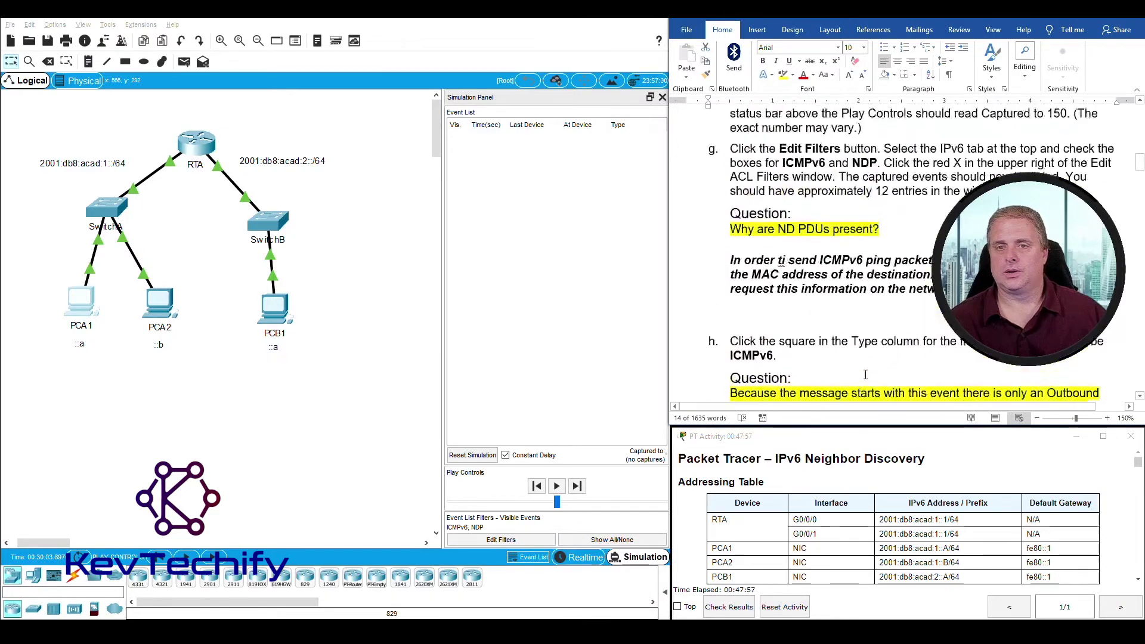
pyautogui.scroll(5, 865, 375)
pyautogui.scroll(3, 865, 374)
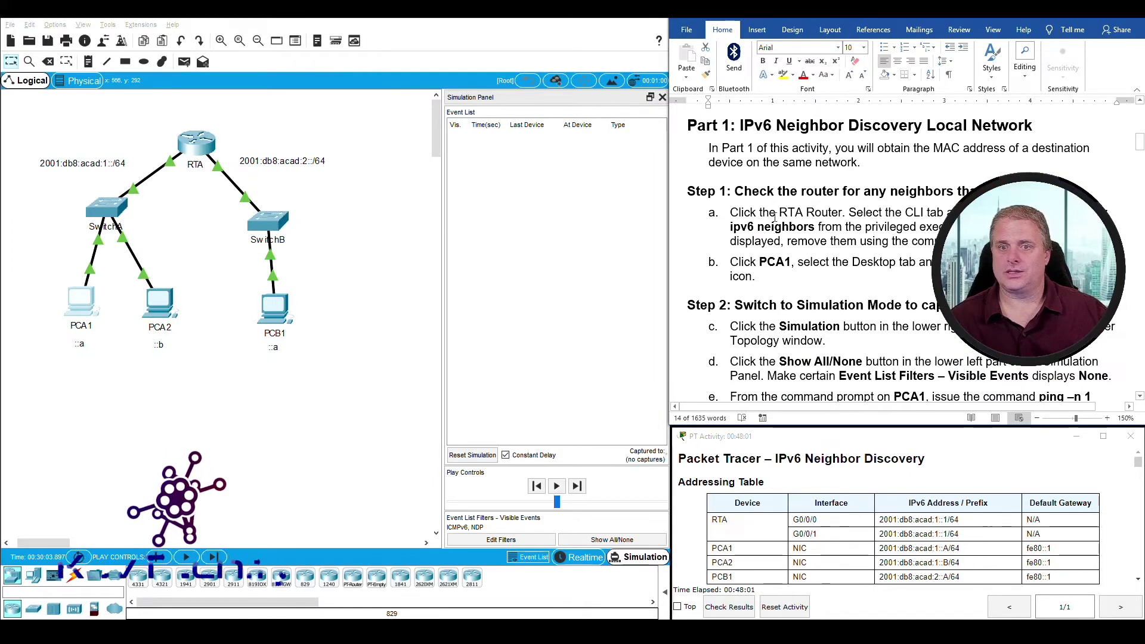
pyautogui.click(193, 151)
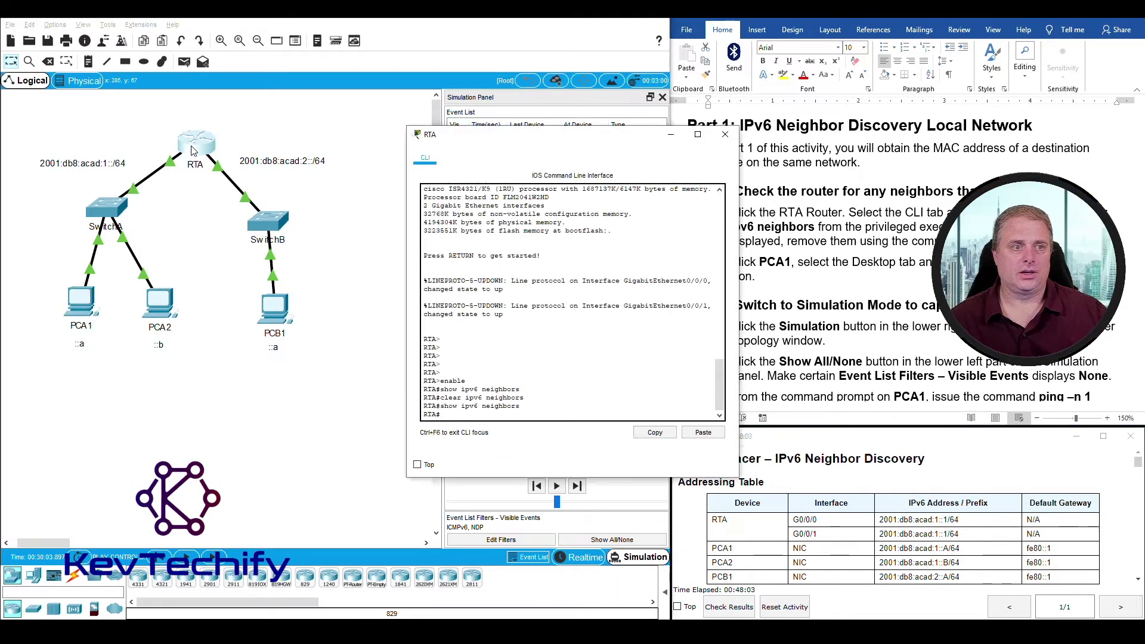
pyautogui.click(396, 362)
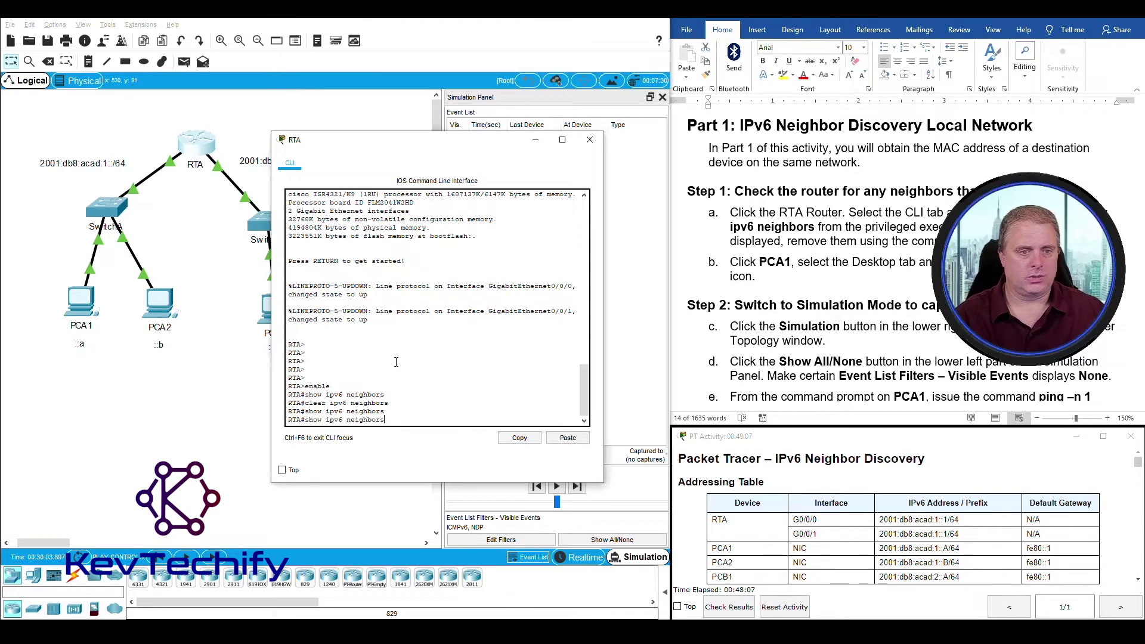
pyautogui.press('Return')
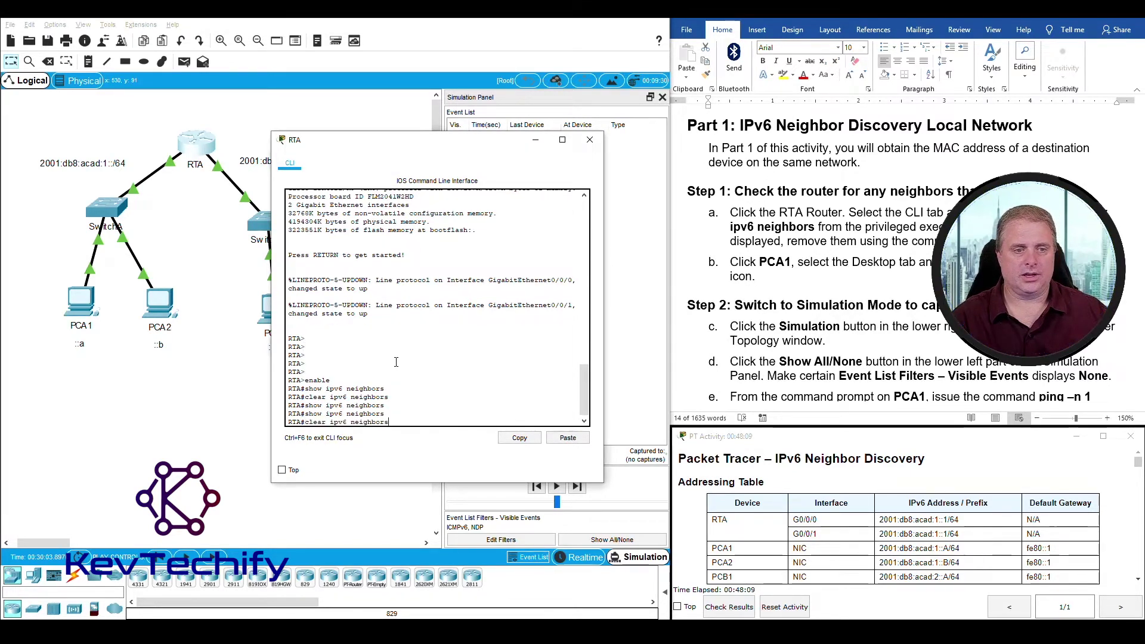
pyautogui.press('Return')
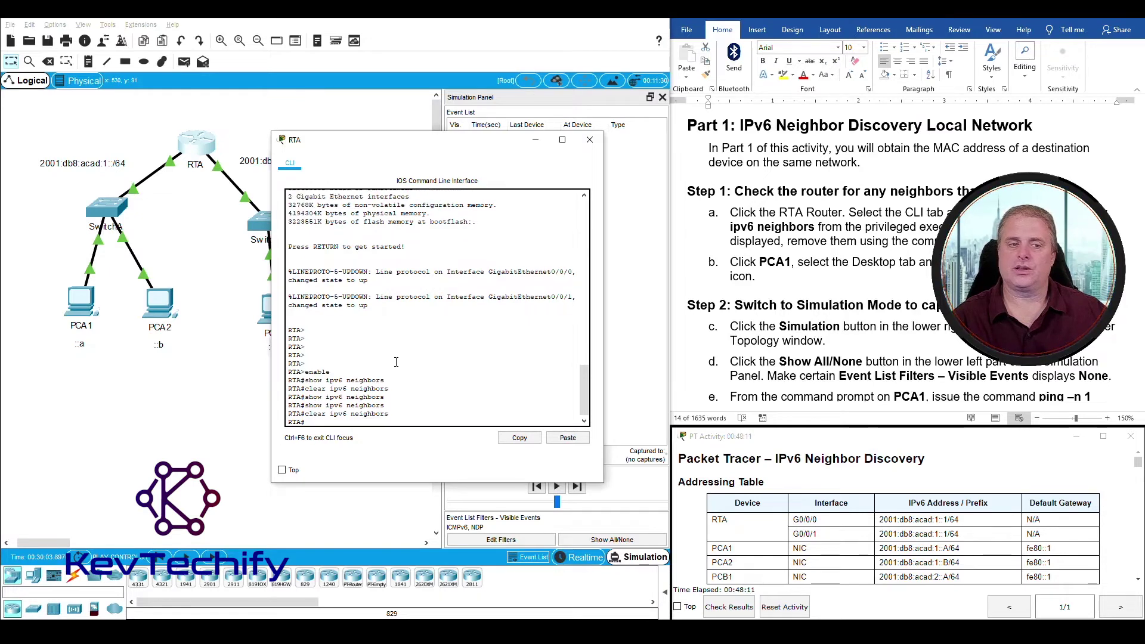
pyautogui.press('Return')
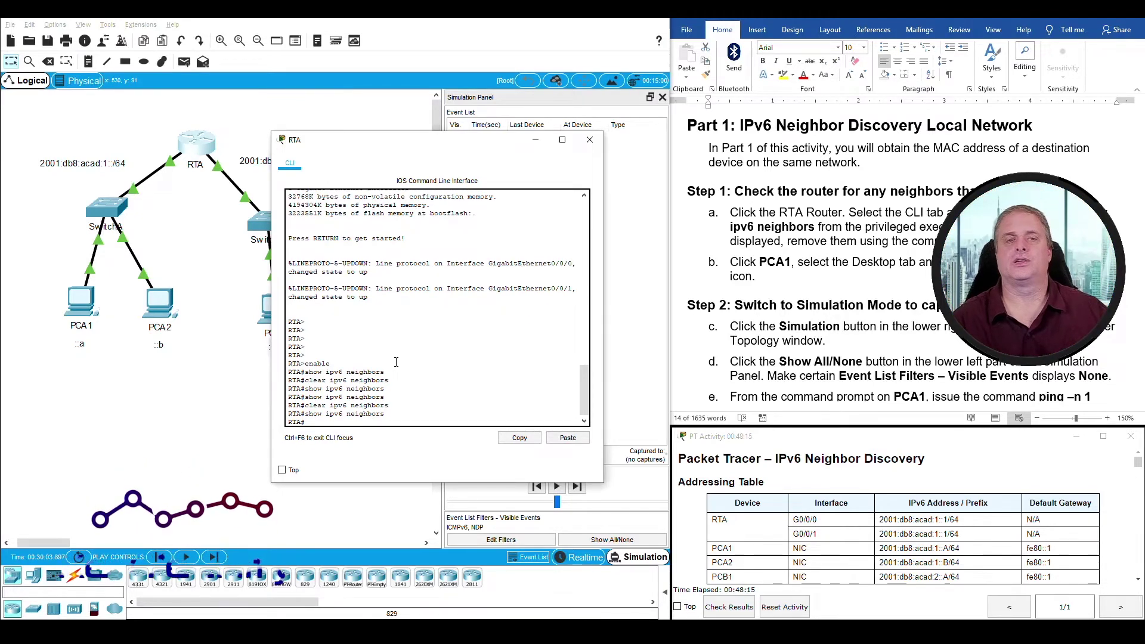
pyautogui.click(590, 141)
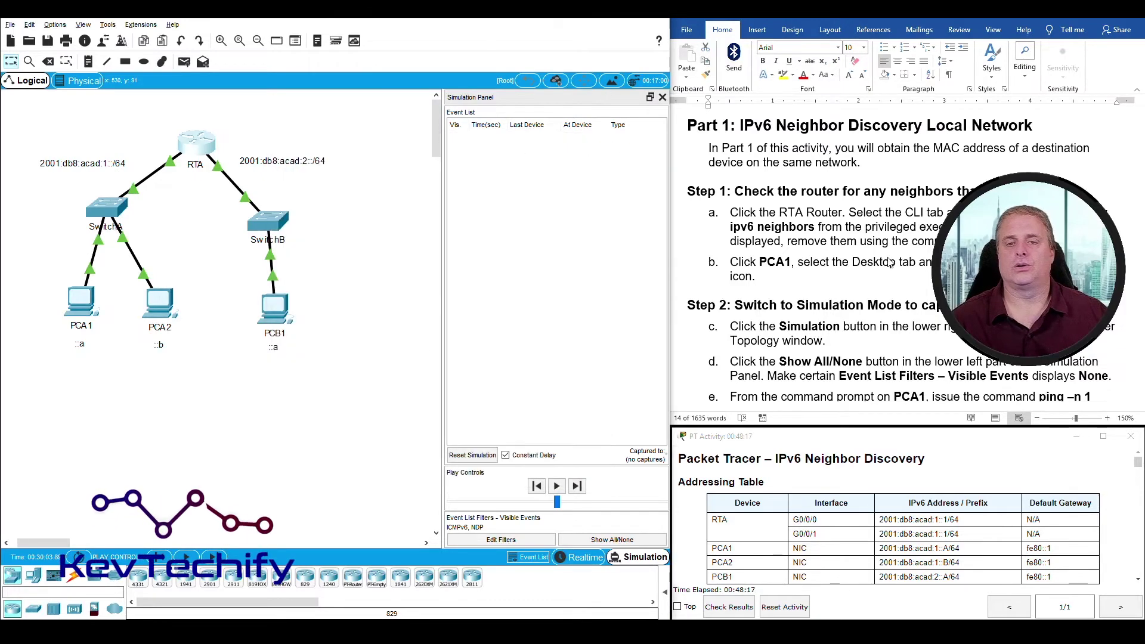
# Step: Return to Part 2 Step 1, switch to Realtime and back to Simulation mode, and set the visible event filters to None
pyautogui.scroll(-20, 900, 254)
pyautogui.scroll(-15, 901, 254)
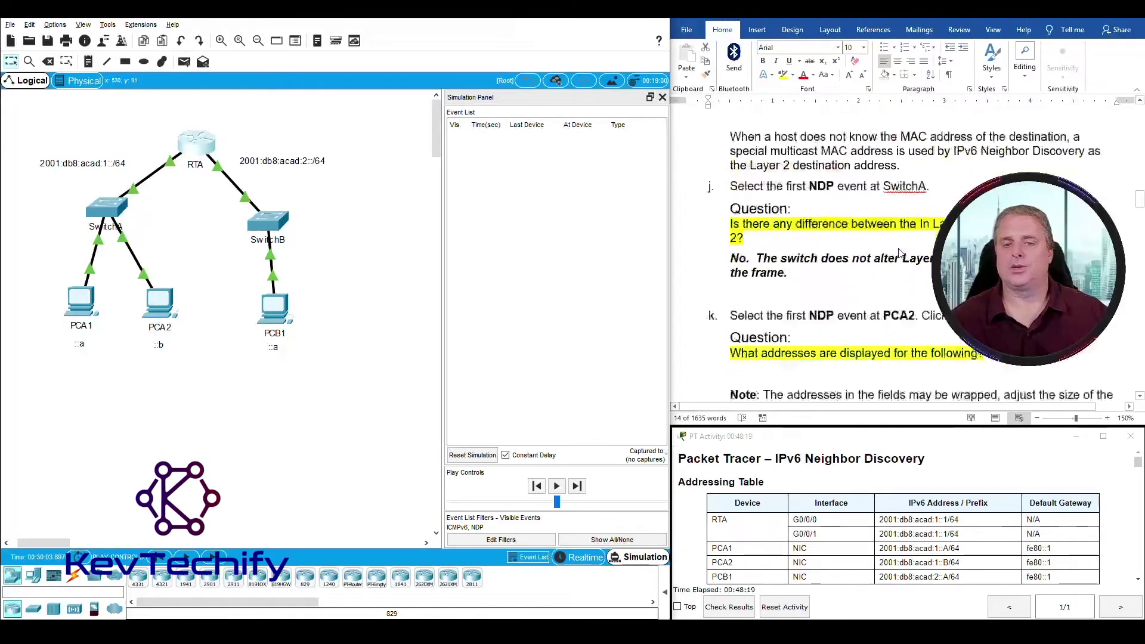
pyautogui.scroll(-5, 902, 251)
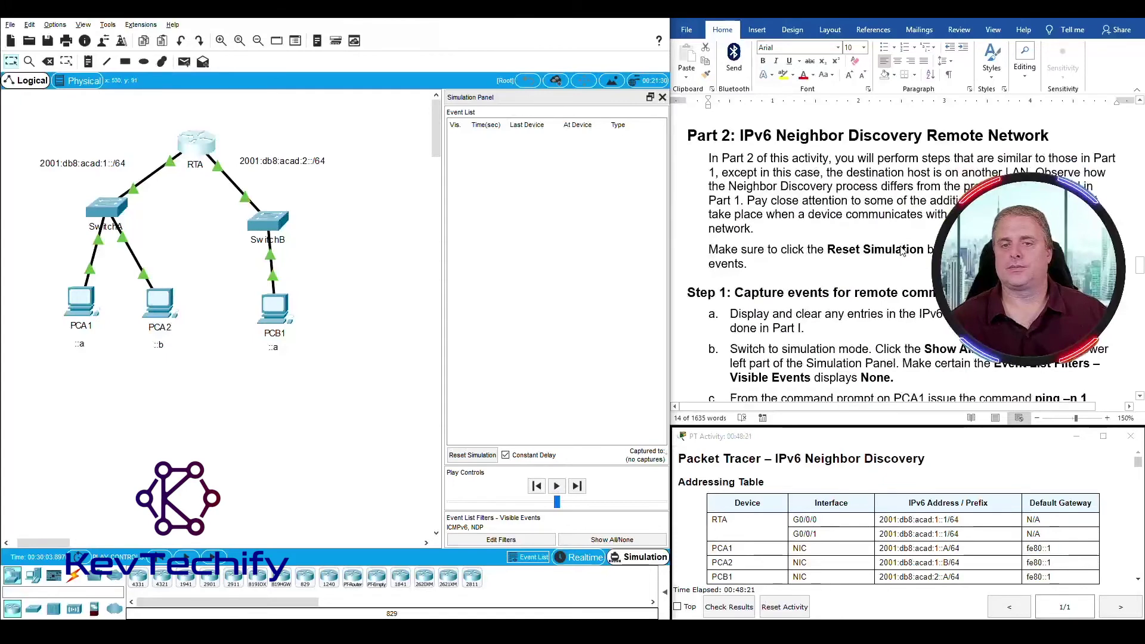
pyautogui.click(641, 561)
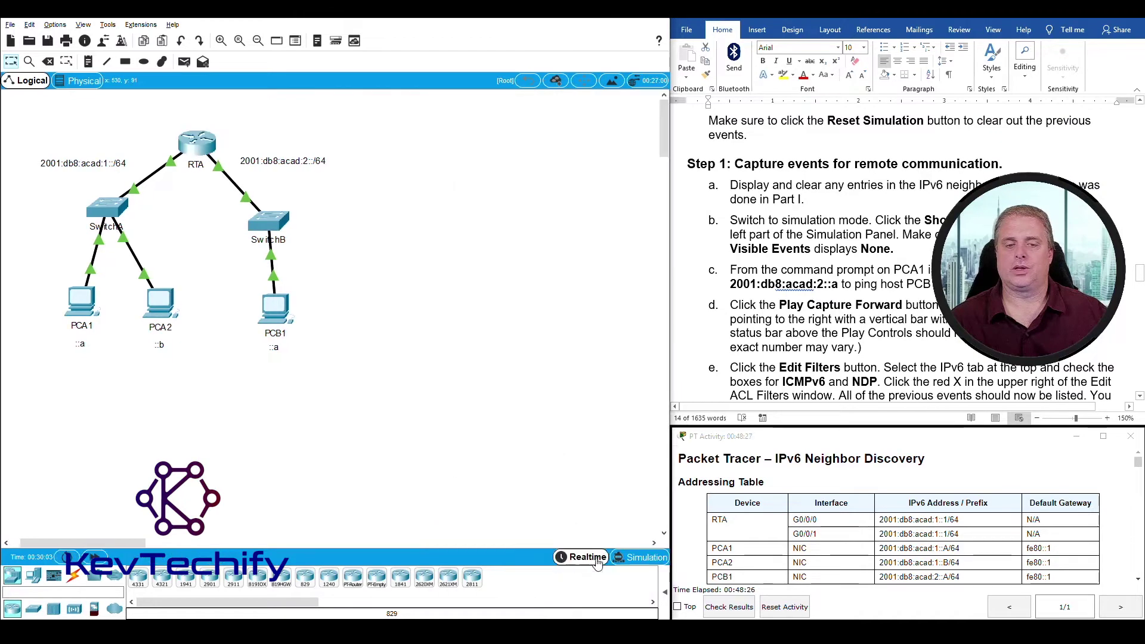
pyautogui.click(646, 562)
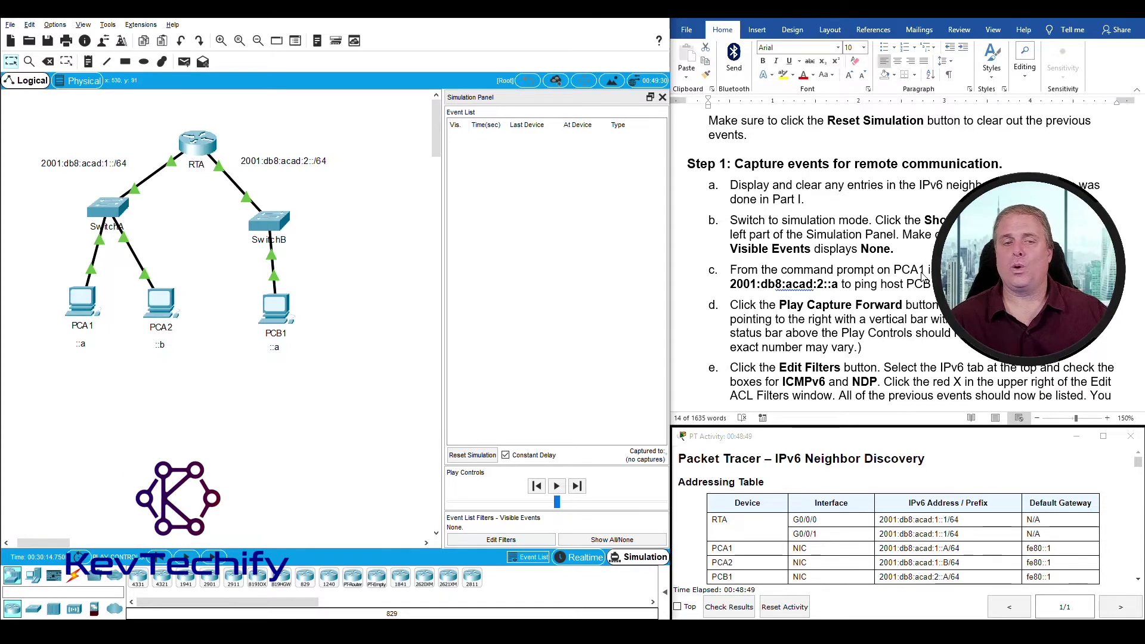
# Step: Run "ping -n 1 2001:db8:acad:2::a" at PCA1's command prompt to ping PCB1 and minimize the PCA1 window
pyautogui.click(82, 301)
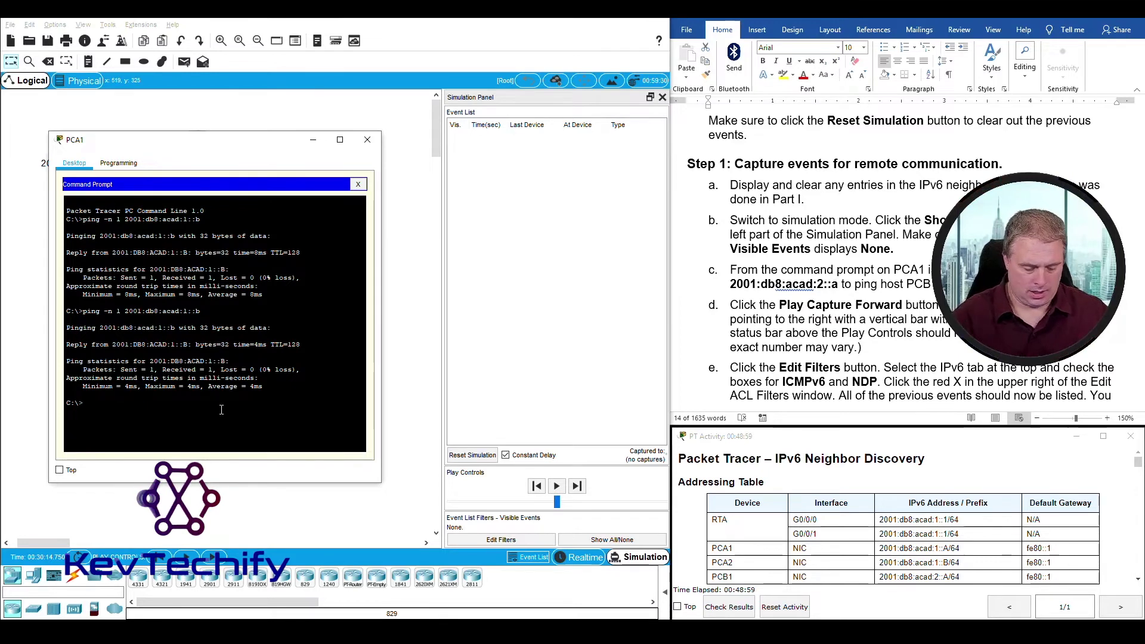
pyautogui.write('ping ')
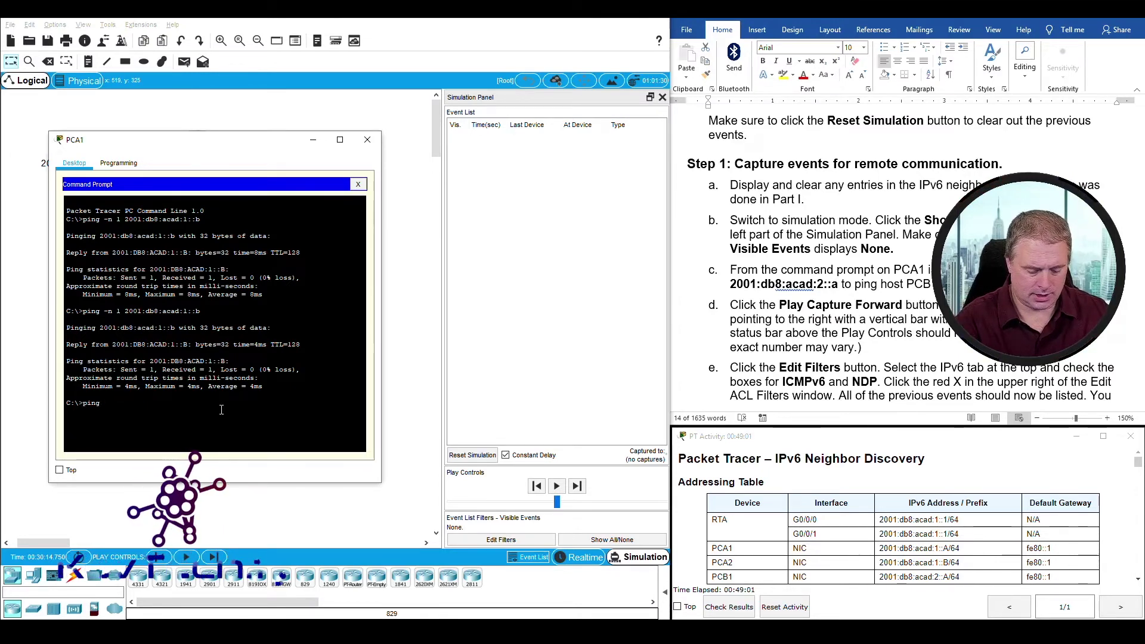
pyautogui.write('-n 1')
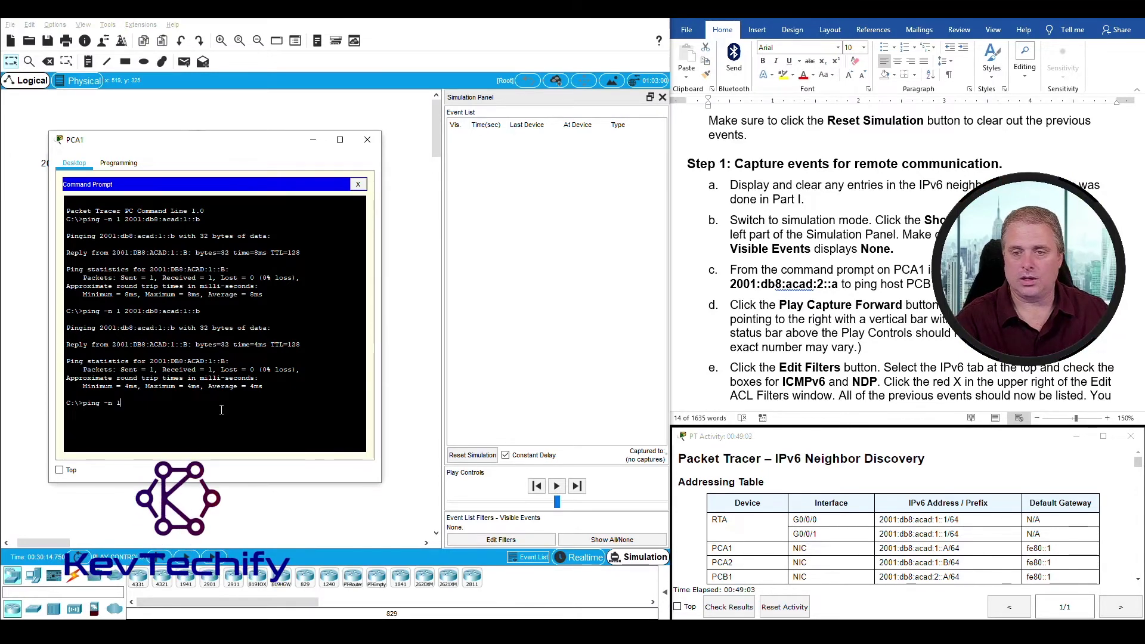
pyautogui.write(' 2')
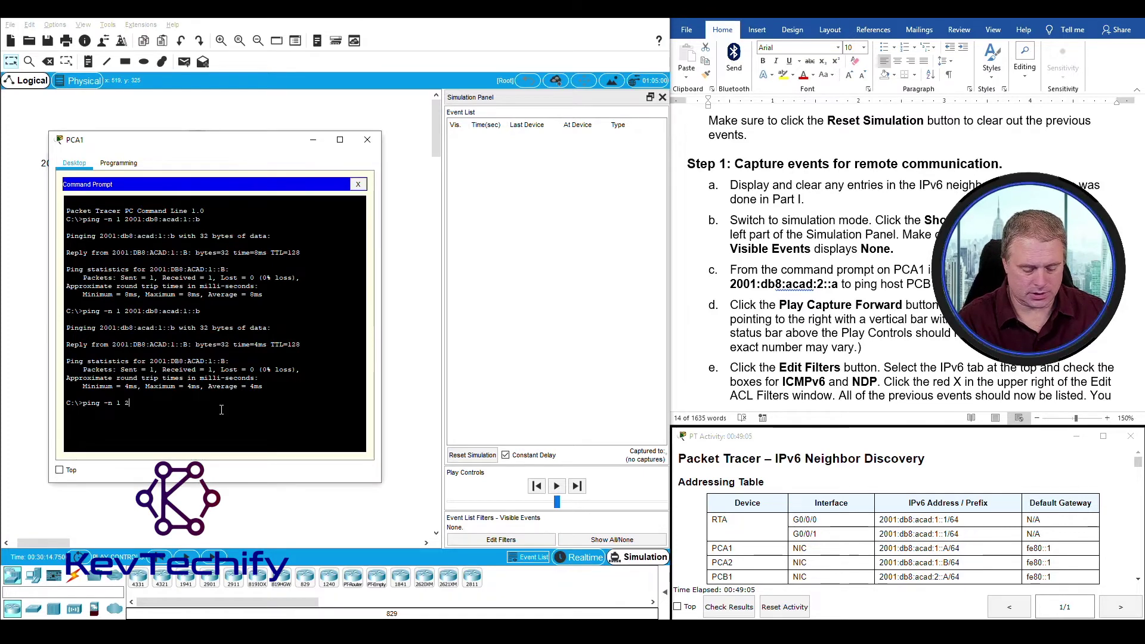
pyautogui.write('001:')
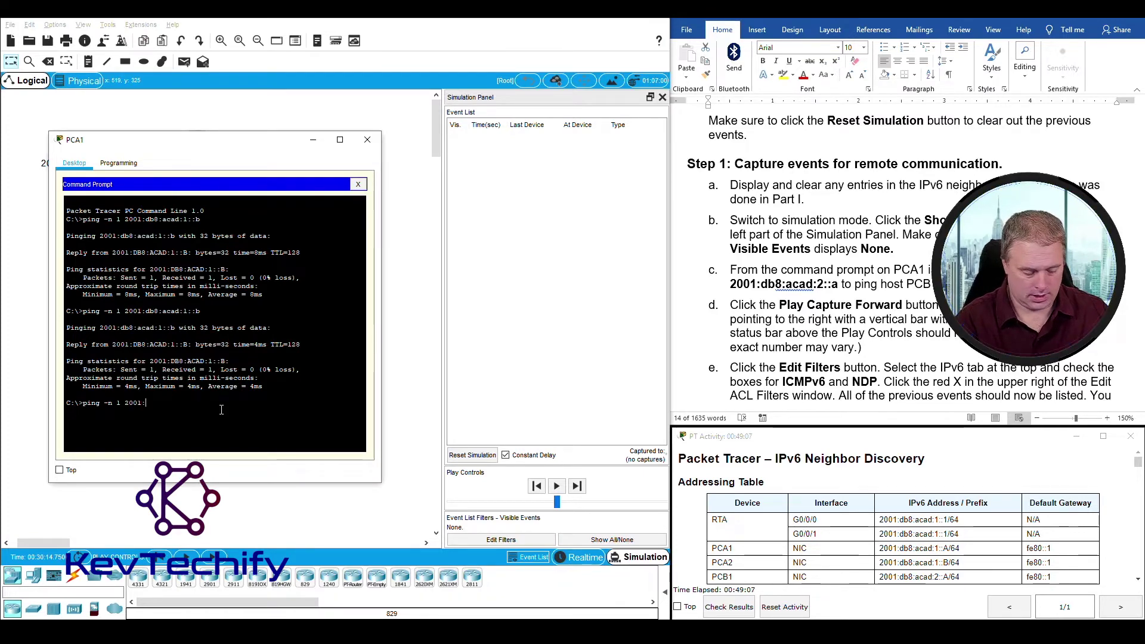
pyautogui.write('db8:aca')
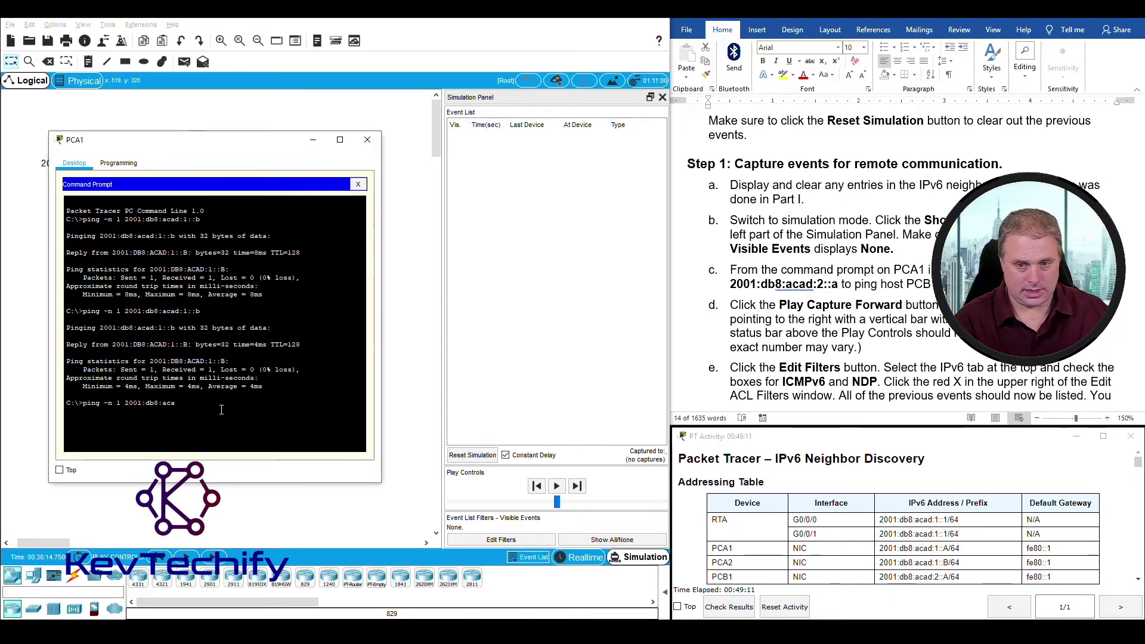
pyautogui.write('d:2')
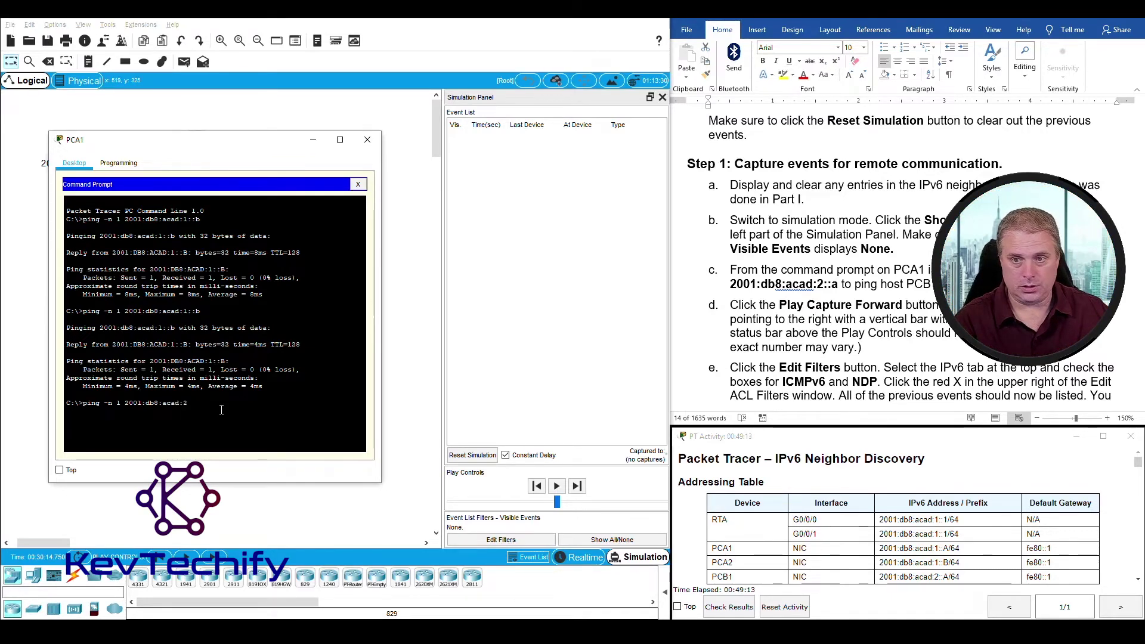
pyautogui.write('::')
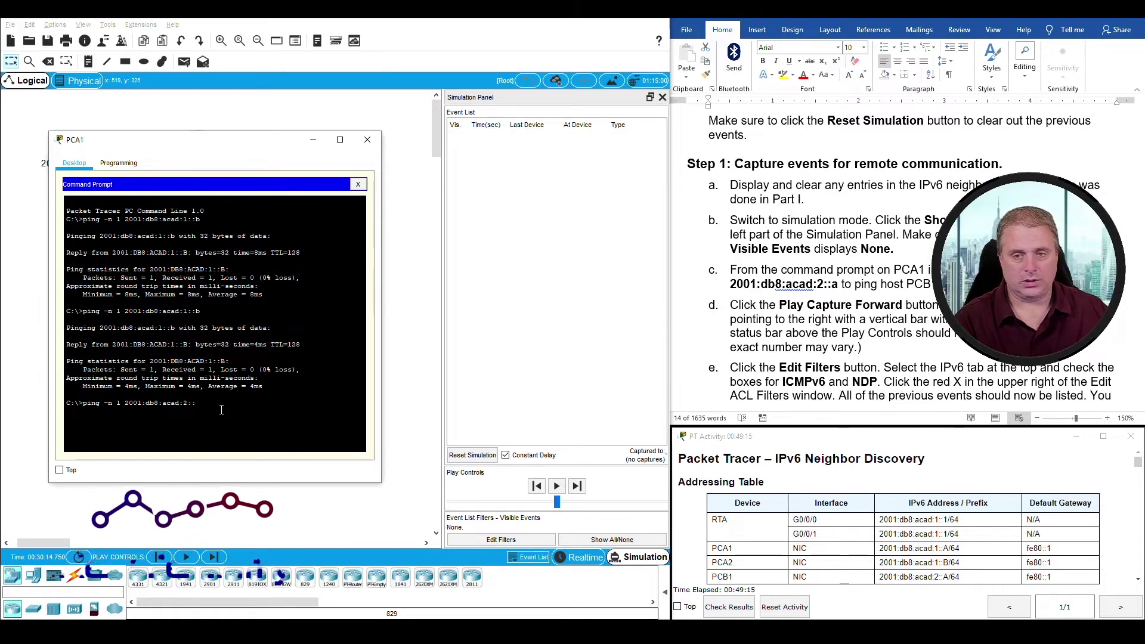
pyautogui.write('a')
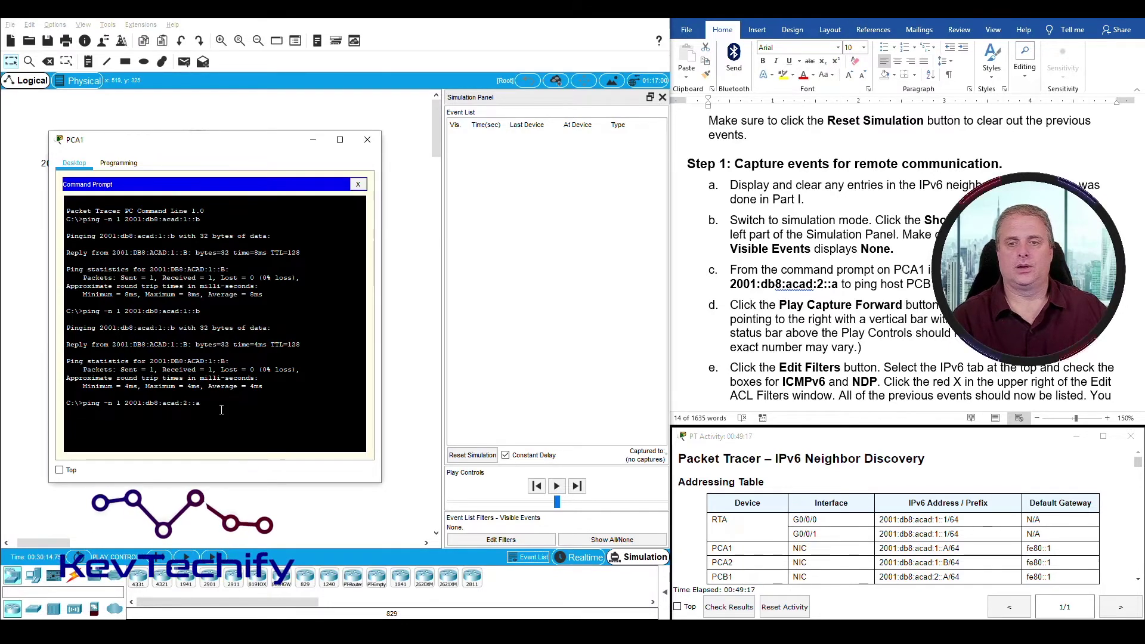
pyautogui.press('Return')
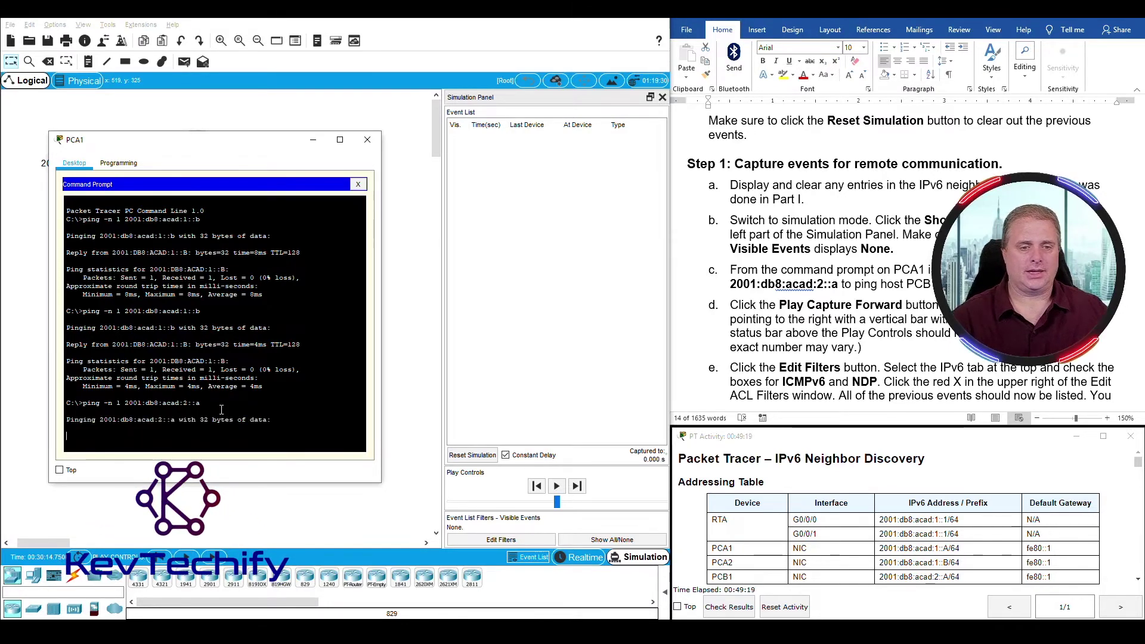
pyautogui.click(313, 143)
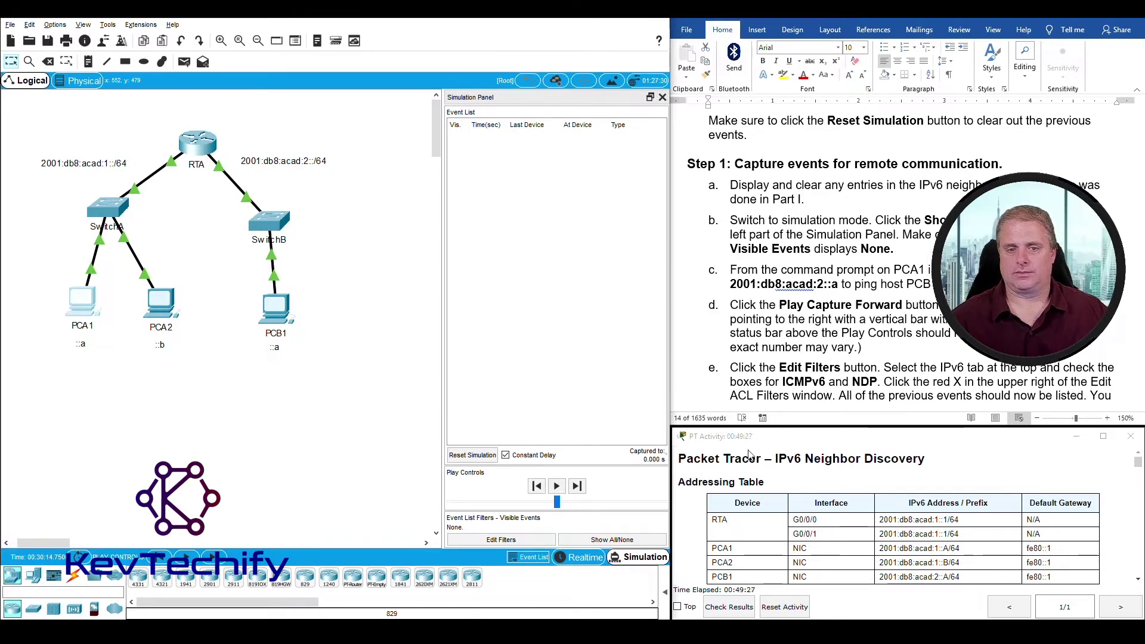
# Step: Capture the simulation forward and filter the event list to show the IPv6 events ICMPv6 and NDP
pyautogui.click(577, 486)
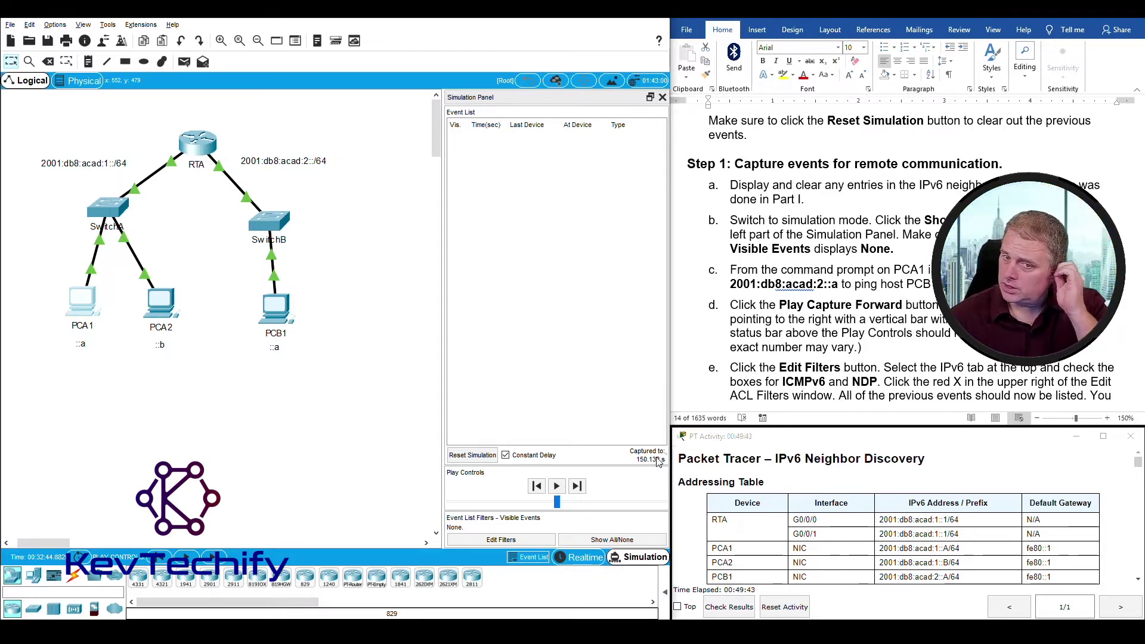
pyautogui.scroll(-4, 765, 232)
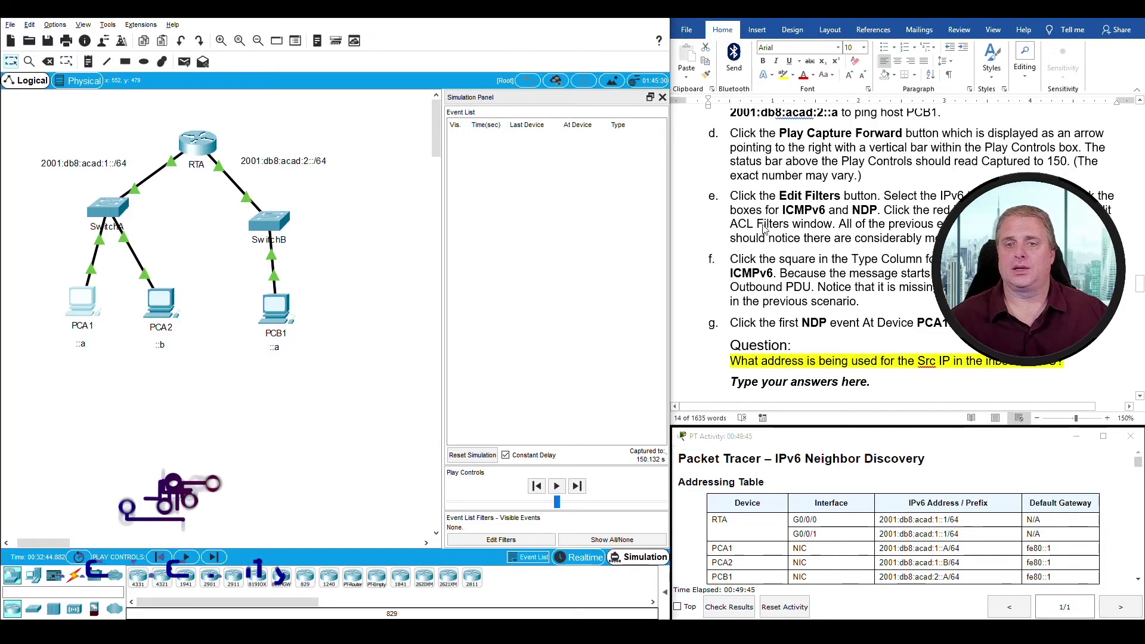
pyautogui.click(501, 540)
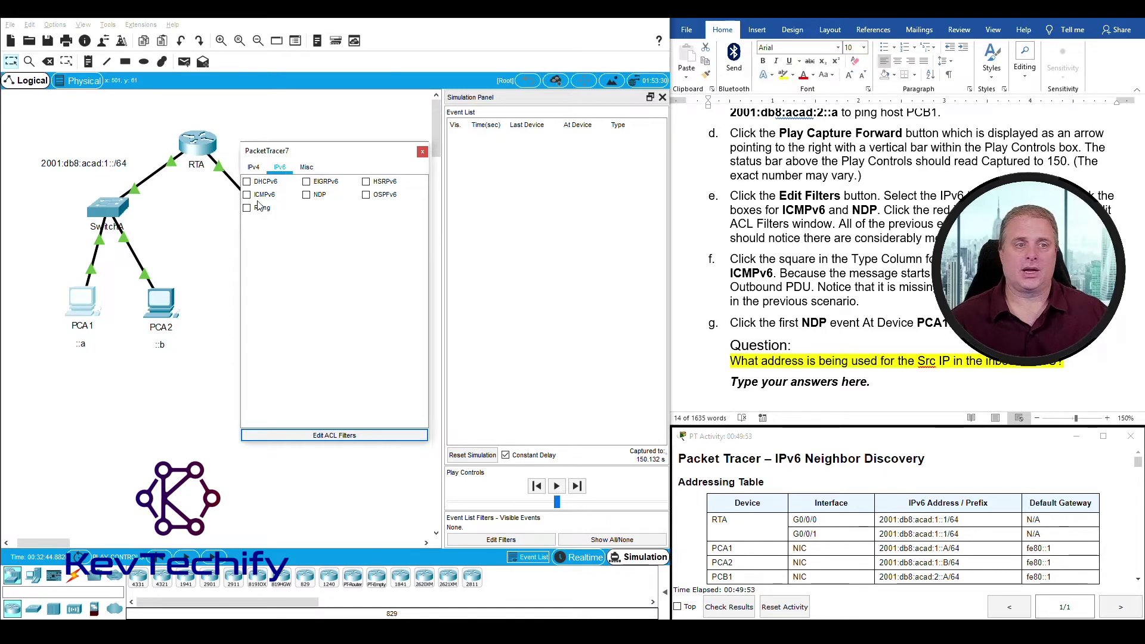
pyautogui.click(307, 196)
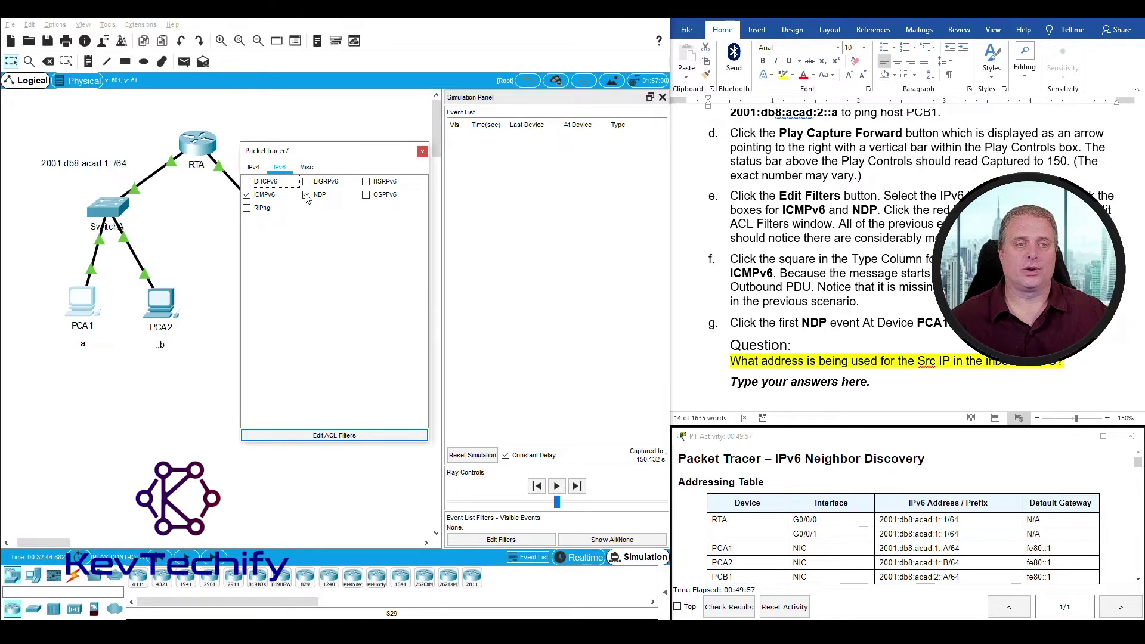
pyautogui.click(421, 153)
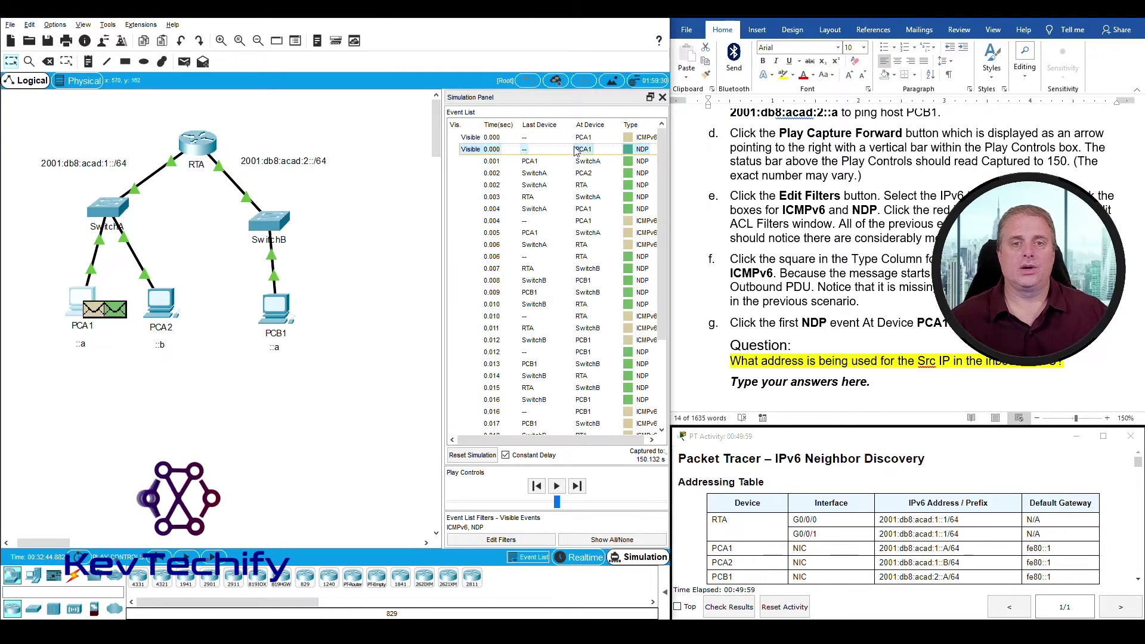
pyautogui.moveTo(660, 195); pyautogui.dragTo(666, 230)
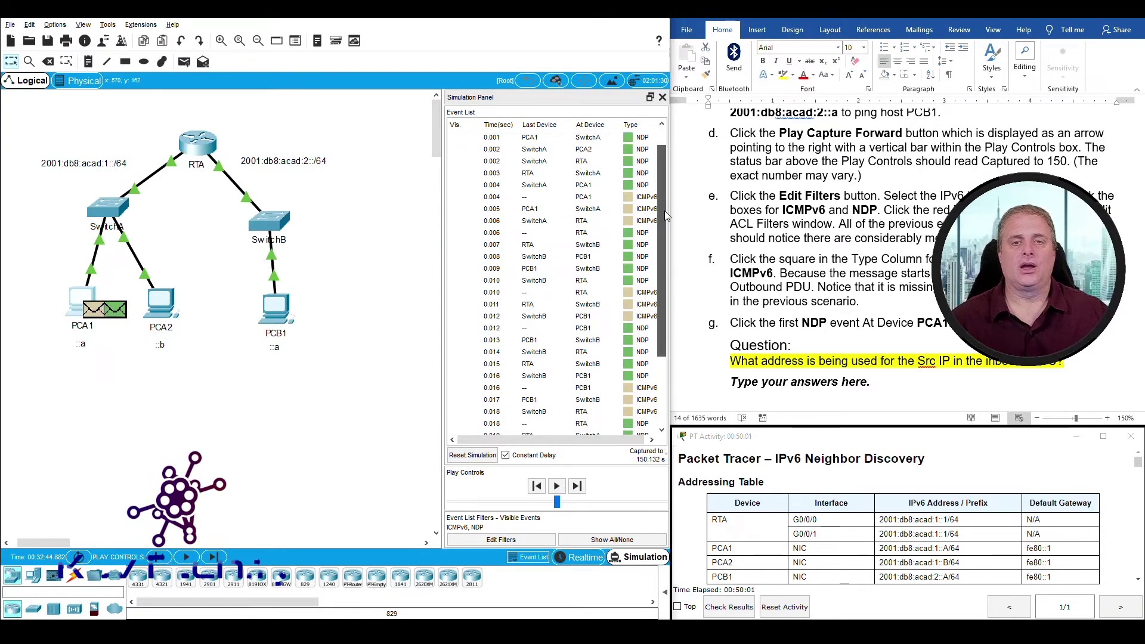
# Step: Review the ICMPv6 and NDP event list and open the PDU information for the first ICMPv6 event at PCA1, clear of the list
pyautogui.scroll(-2, 663, 329)
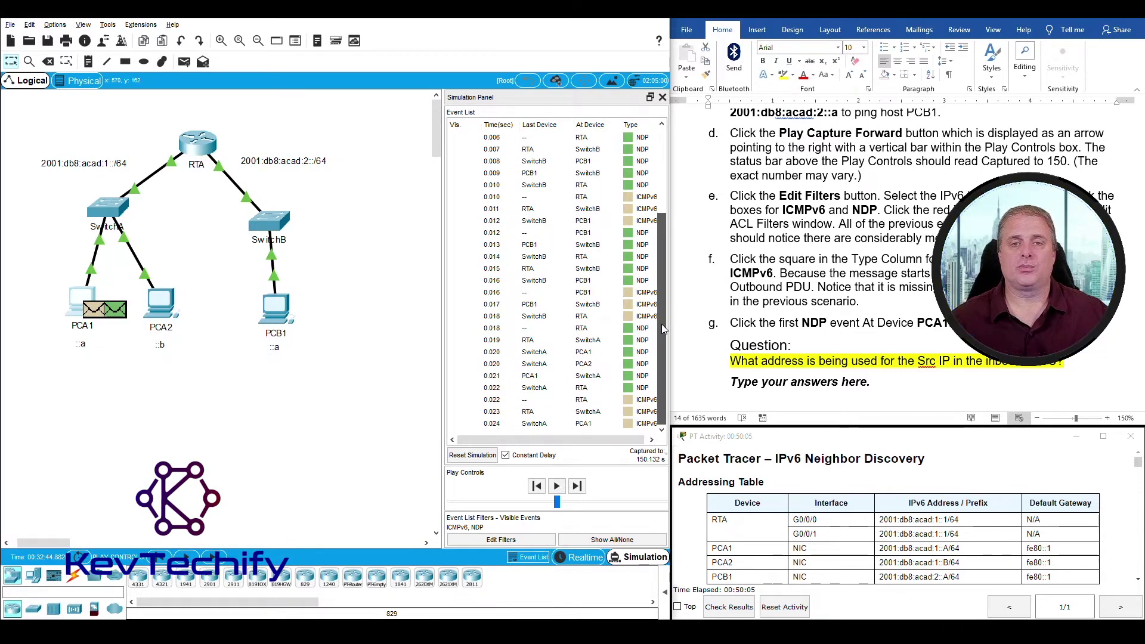
pyautogui.scroll(4, 663, 329)
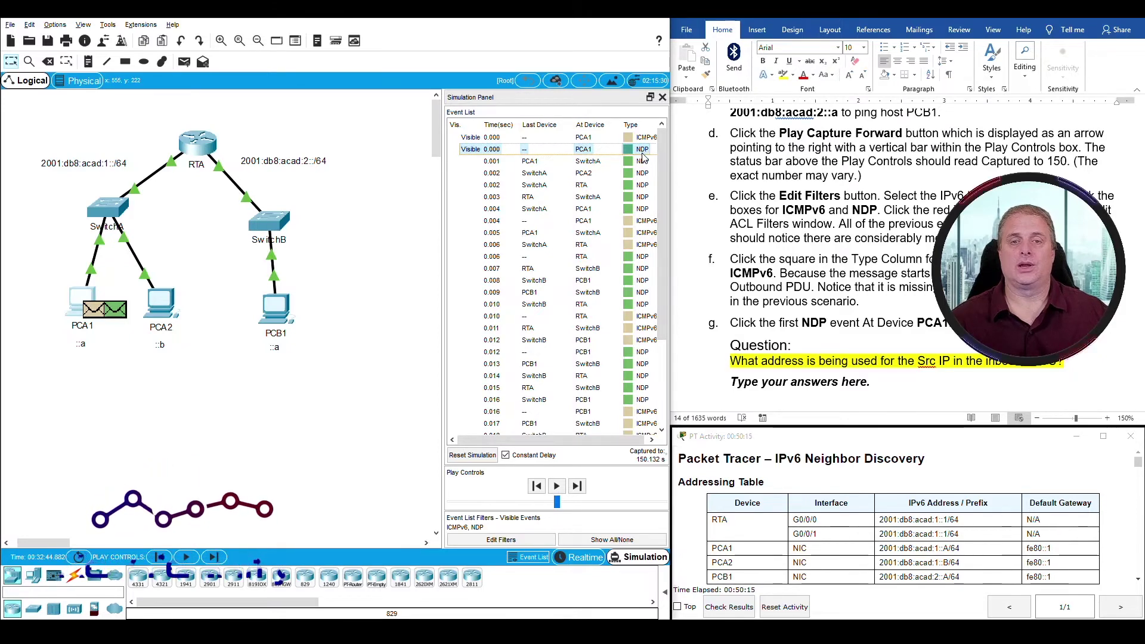
pyautogui.scroll(-1, 669, 231)
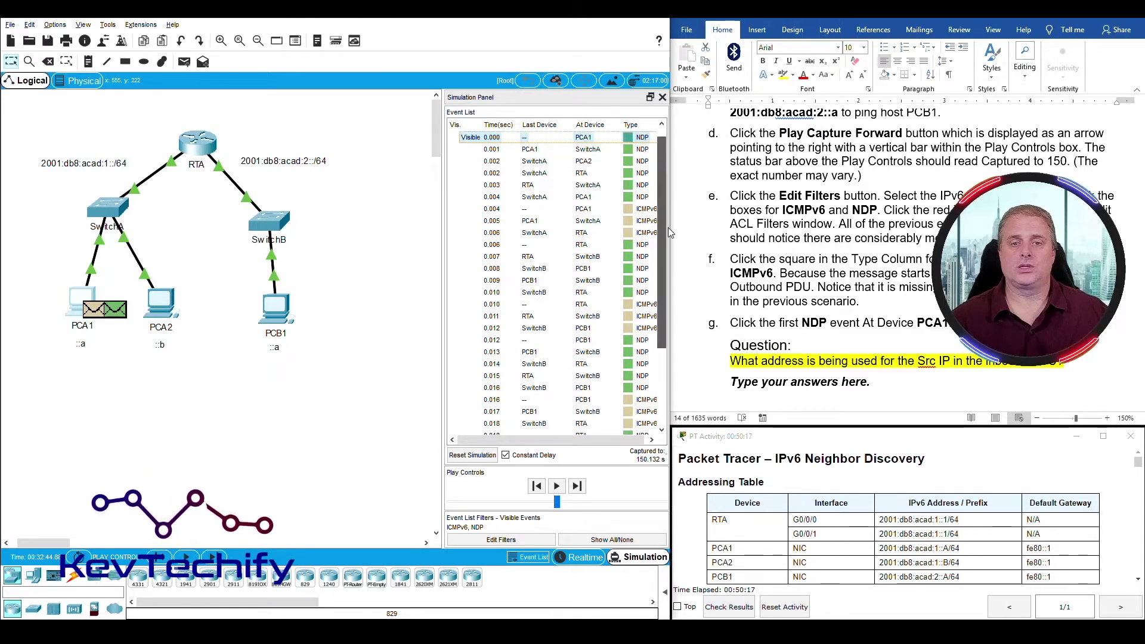
pyautogui.moveTo(669, 232); pyautogui.dragTo(673, 191)
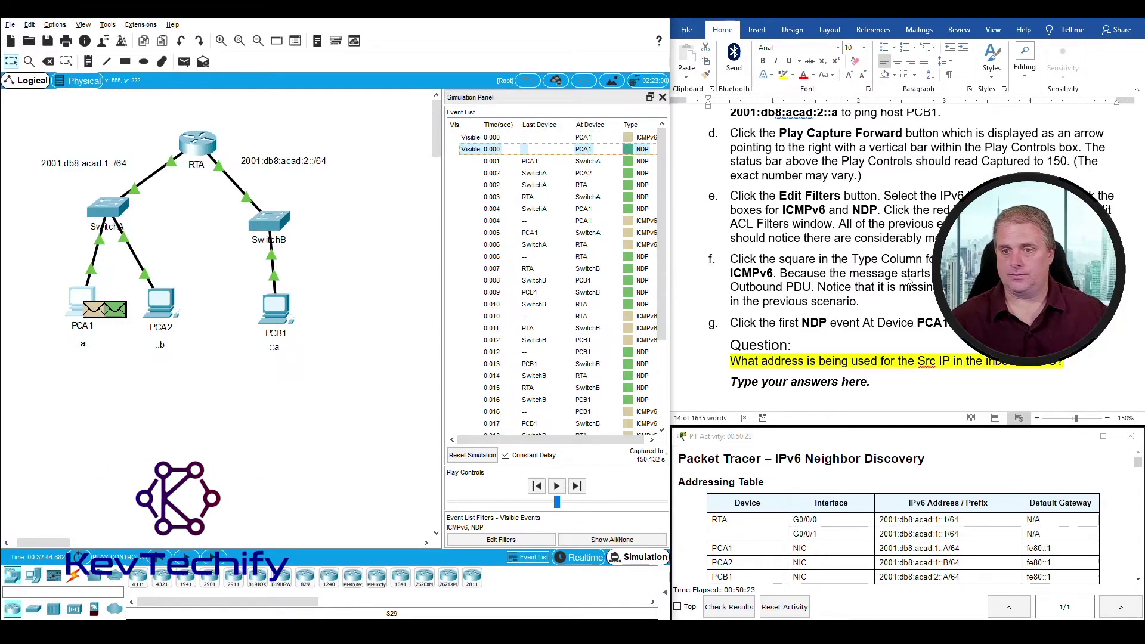
pyautogui.click(627, 138)
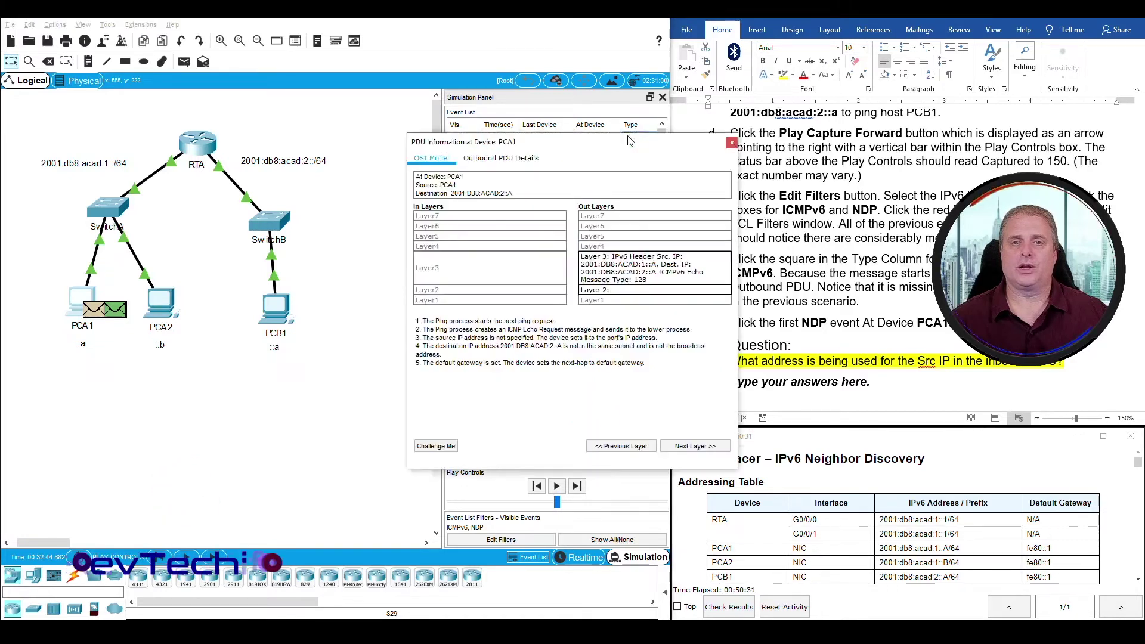
pyautogui.moveTo(628, 141); pyautogui.dragTo(337, 194)
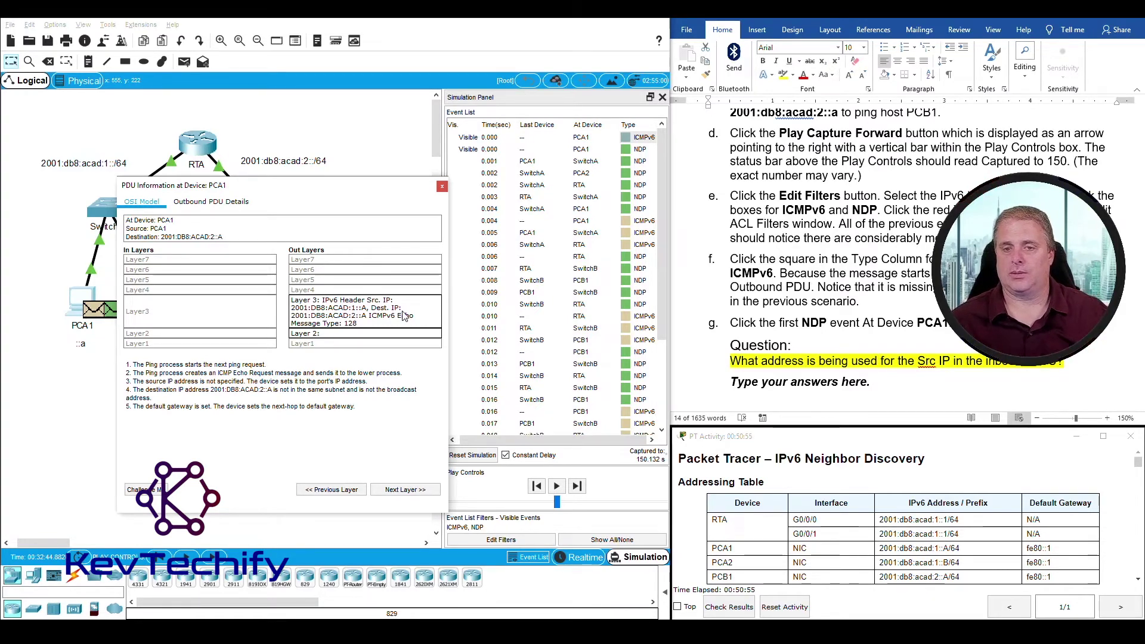
# Step: Open the PDU information for the first NDP event at PCA1 and examine the source IP used in its outbound layers
pyautogui.scroll(-1, 790, 314)
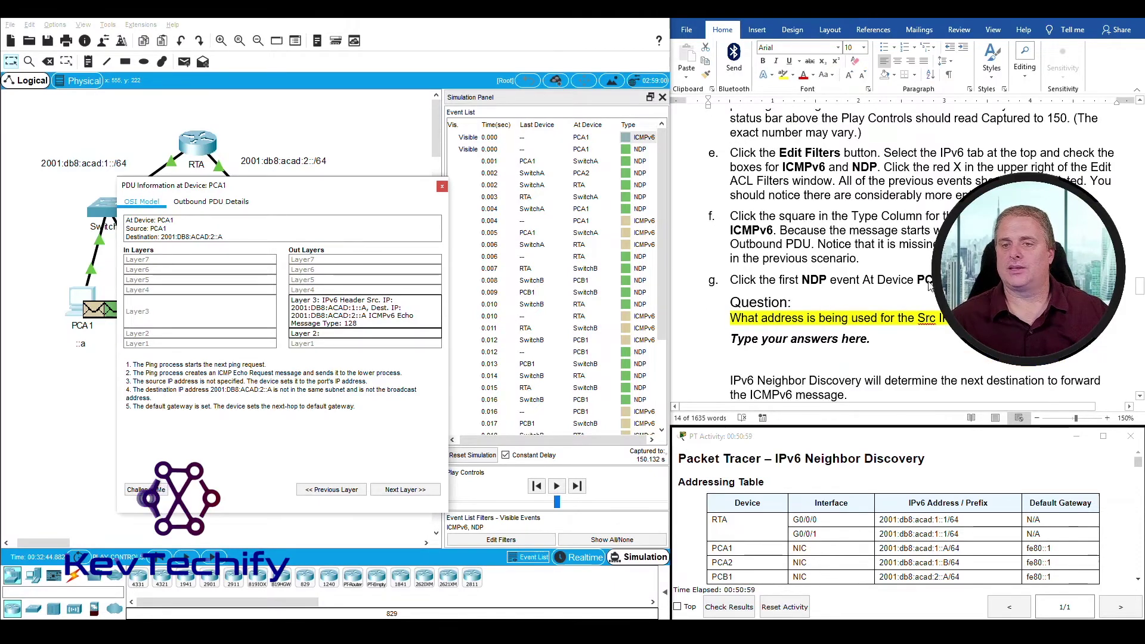
pyautogui.click(625, 150)
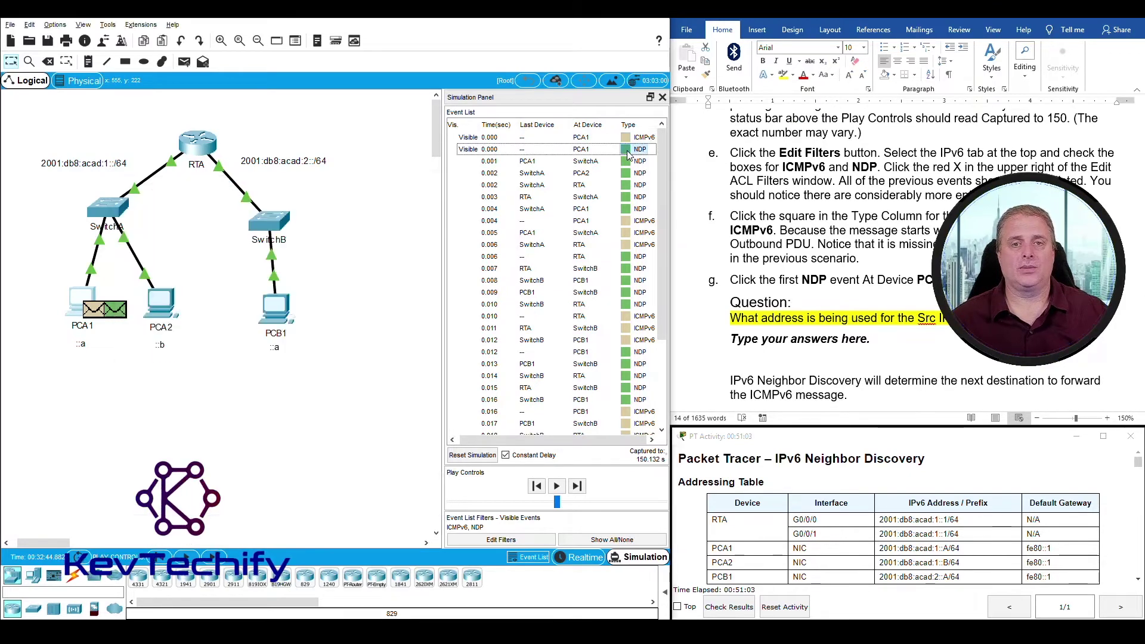
pyautogui.moveTo(498, 140); pyautogui.dragTo(167, 167)
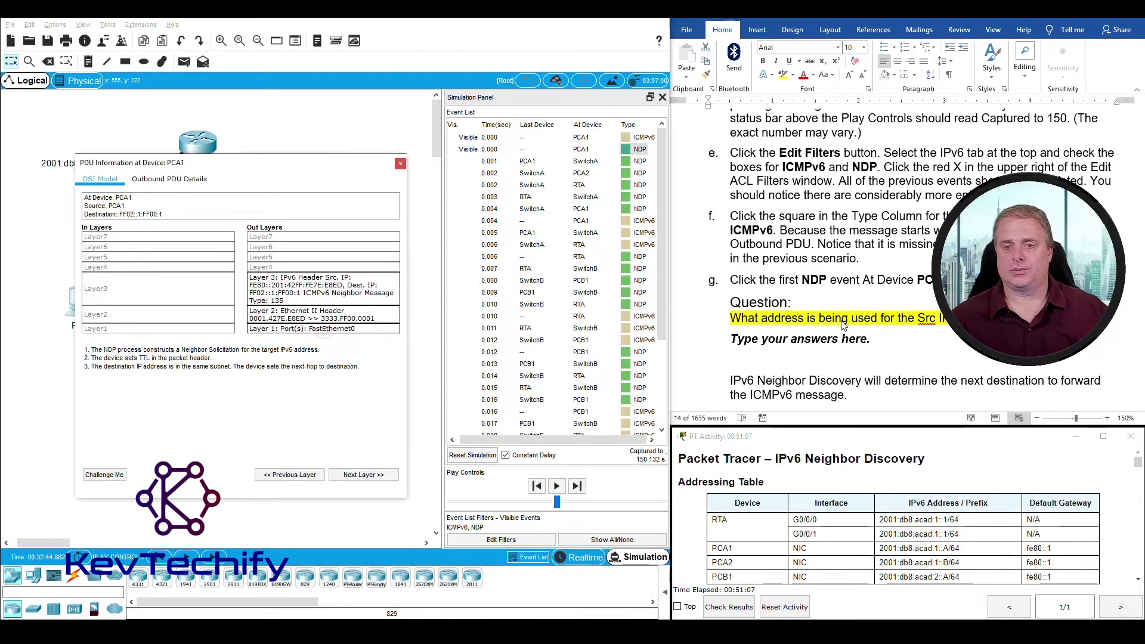
pyautogui.scroll(-3, 843, 324)
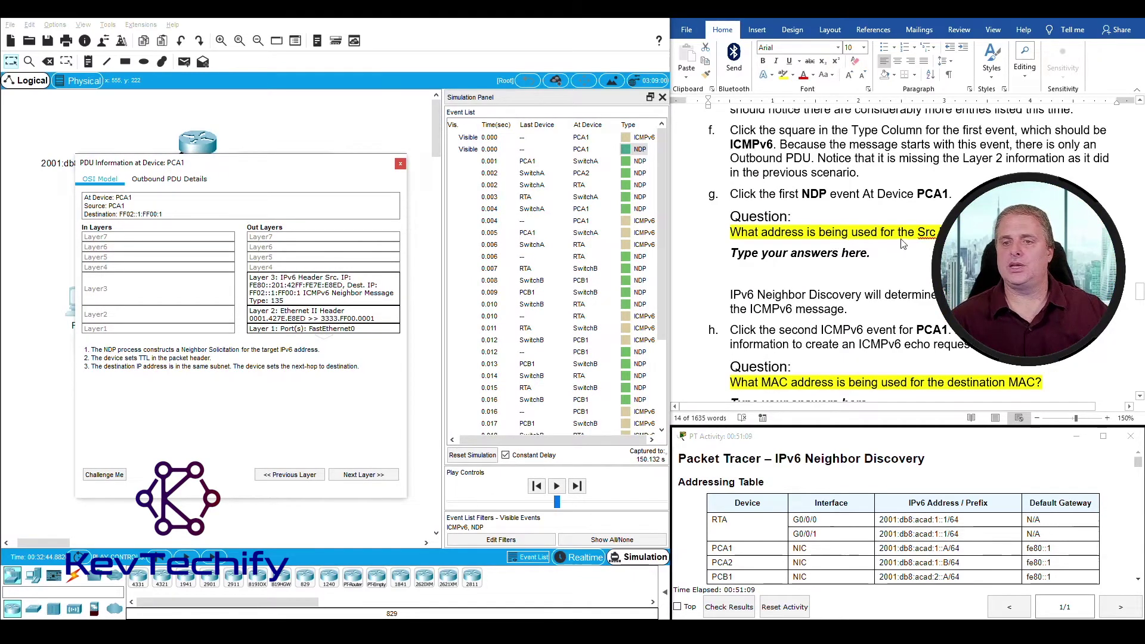
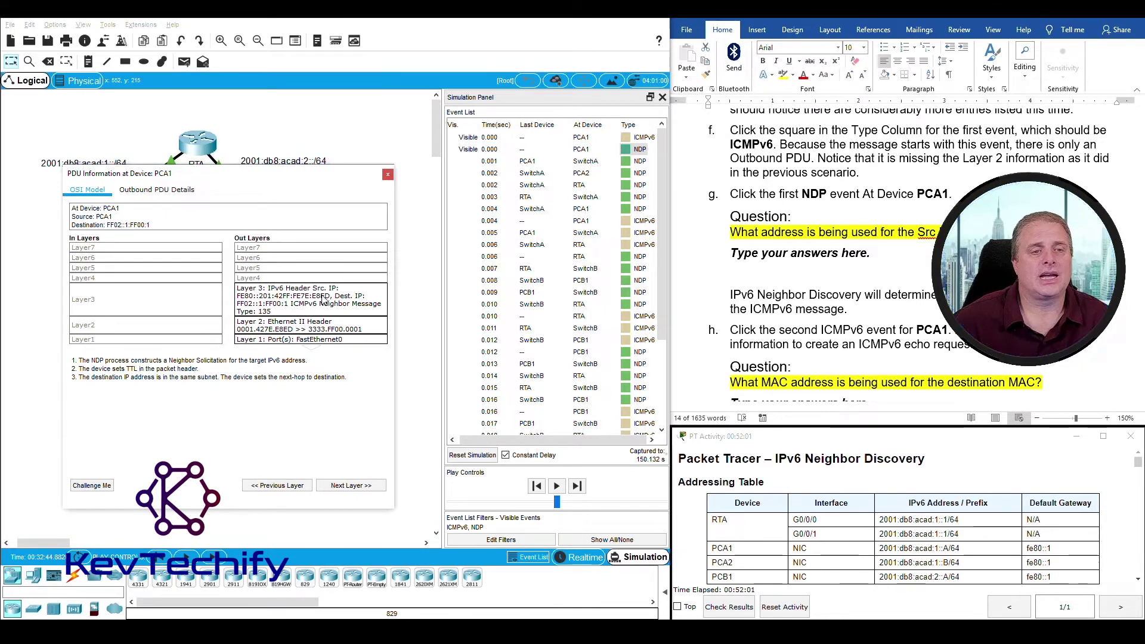
# Step: In the Word lab document, replace the Src IP question's answer placeholder with "The link local address for PCA1 - fe80::201:42ff:fe7e:e8ed"
pyautogui.click(809, 264)
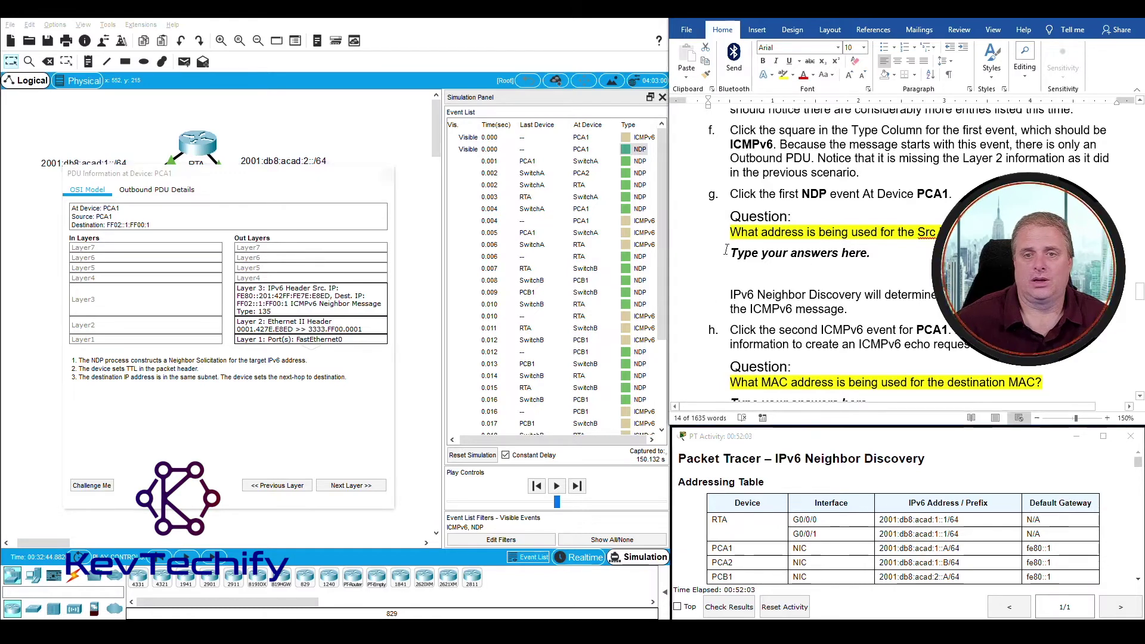
pyautogui.moveTo(730, 253); pyautogui.dragTo(877, 255)
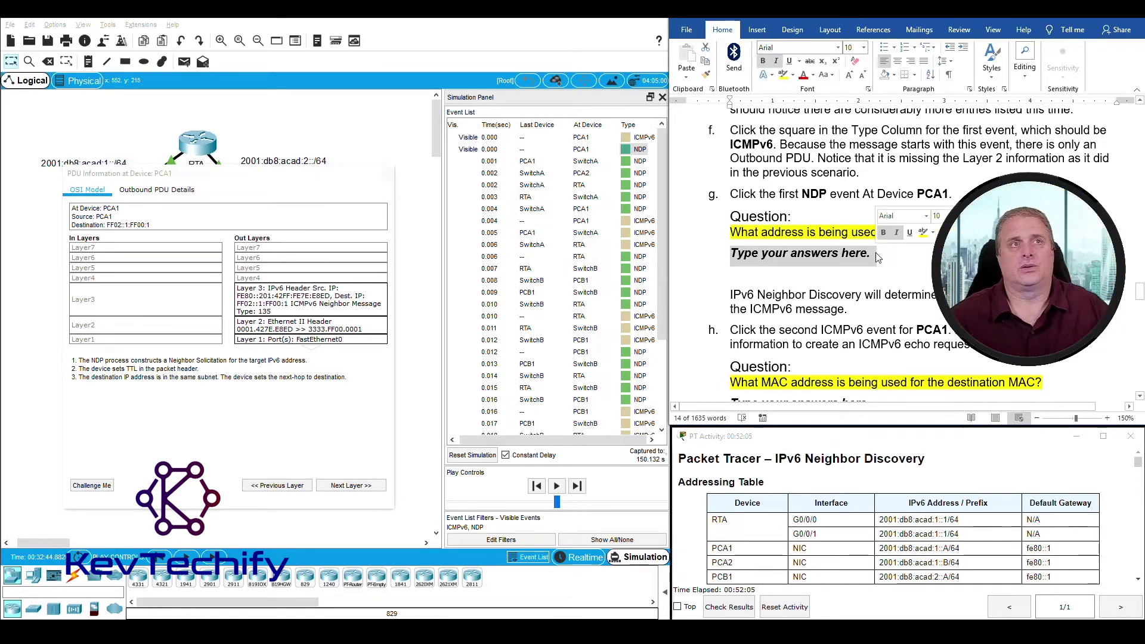
pyautogui.write('The')
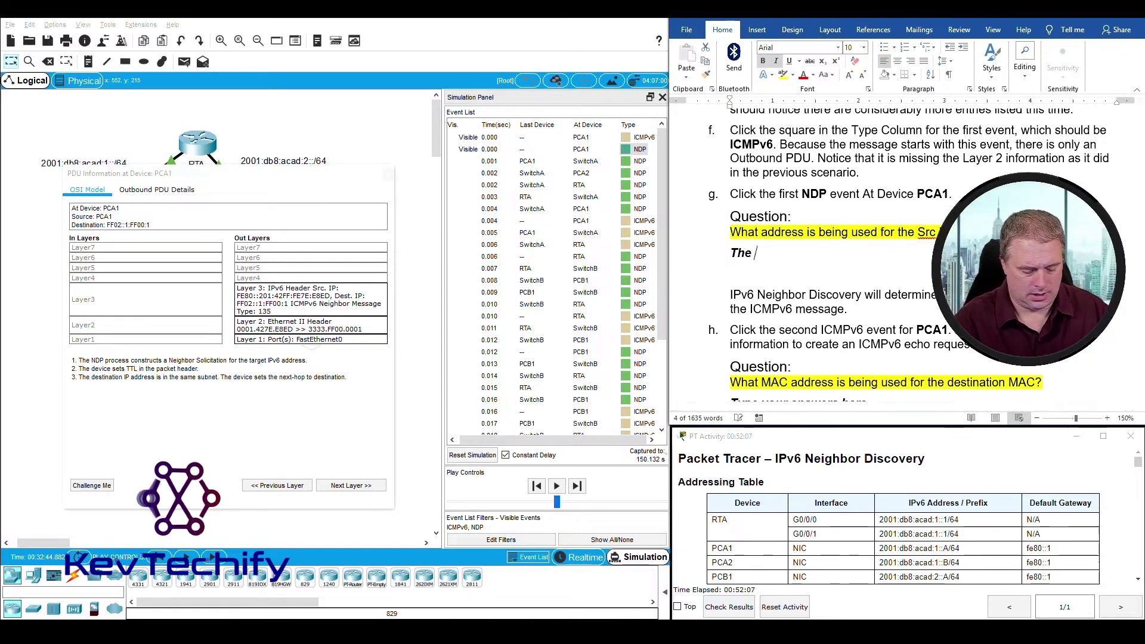
pyautogui.write(' link local')
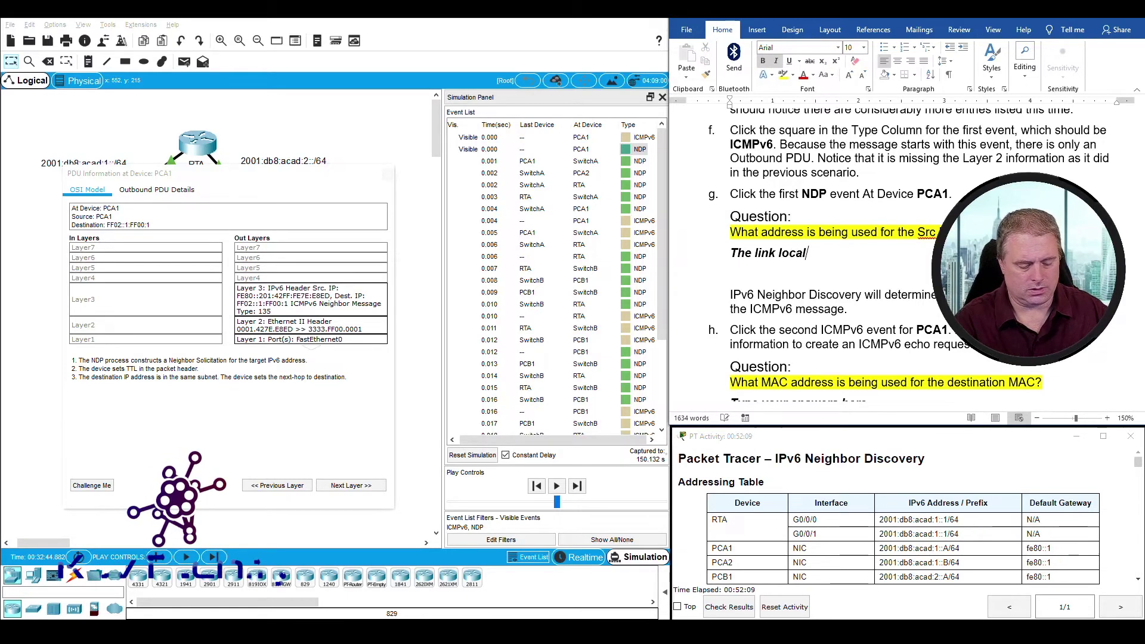
pyautogui.write(' addres')
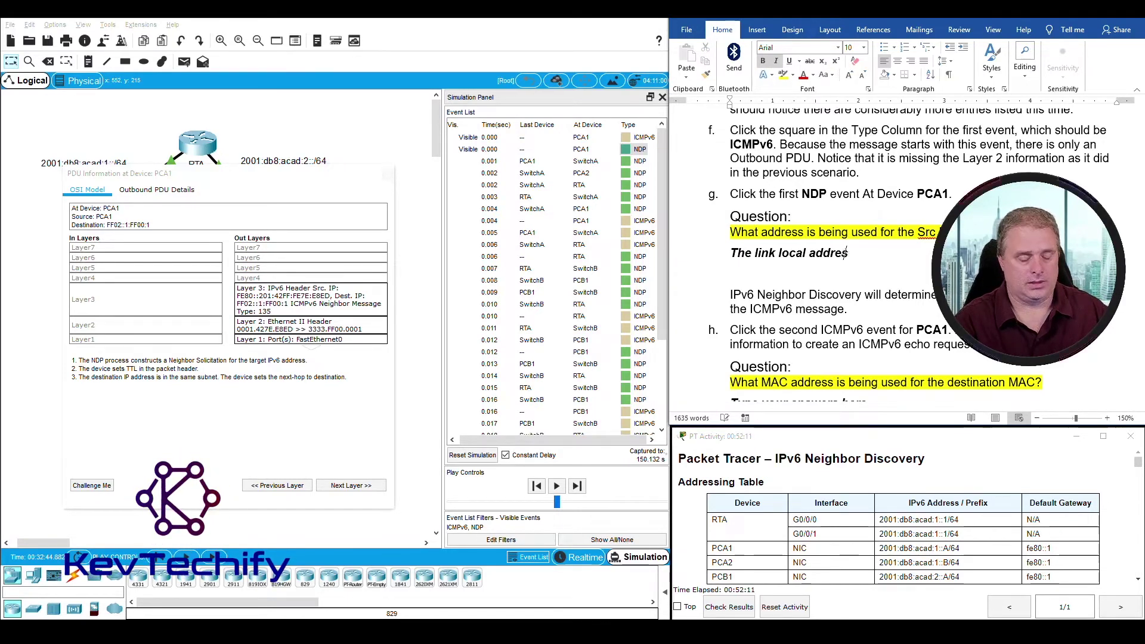
pyautogui.write('s for PCA')
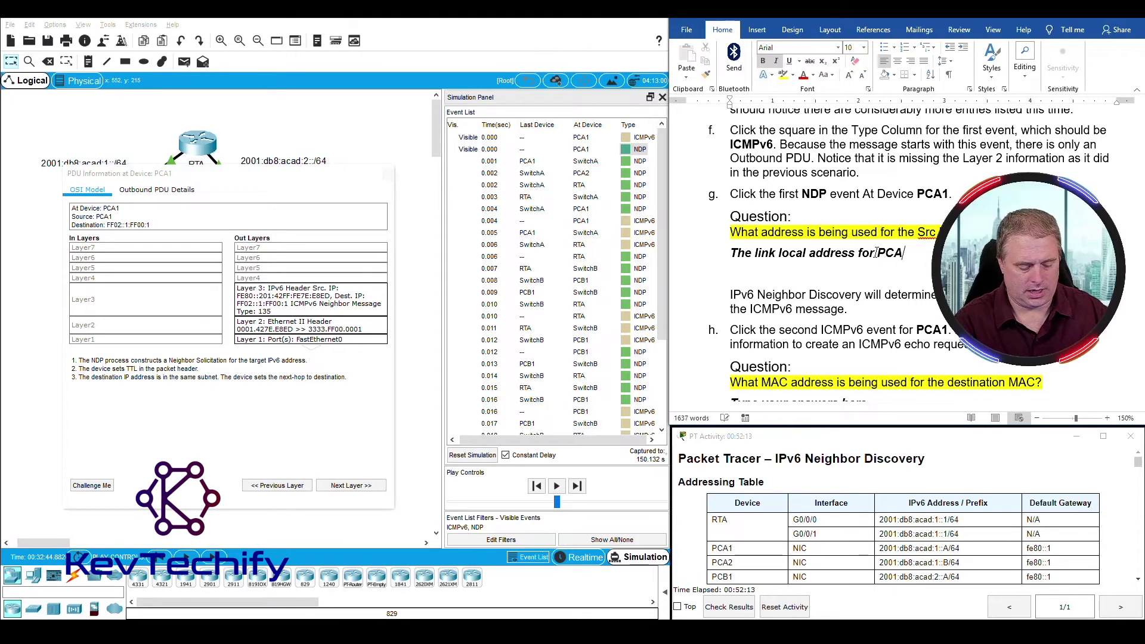
pyautogui.write('1 -')
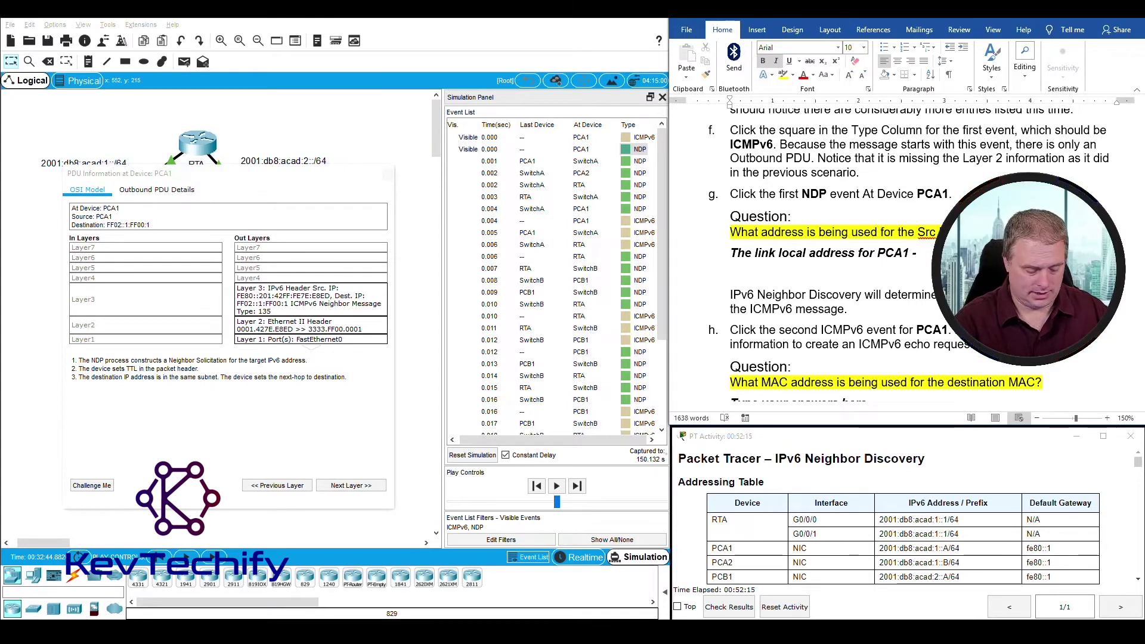
pyautogui.write(' fe')
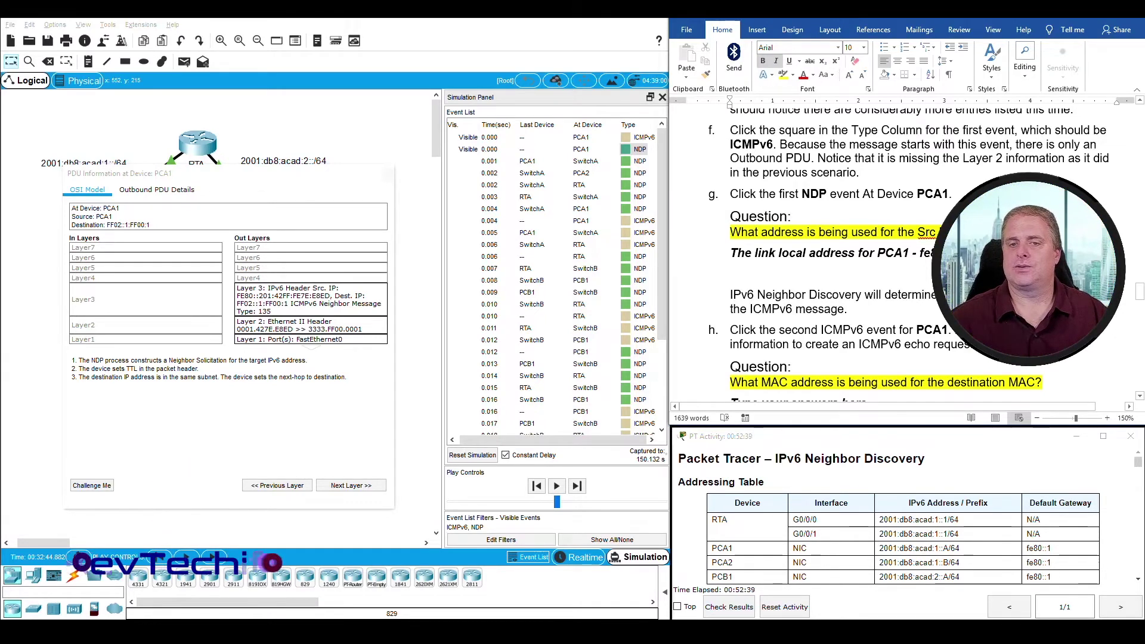
# Step: In Packet Tracer, open the PDU information for the second ICMPv6 event at PCA1 and examine the Layer 2 destination MAC
pyautogui.scroll(-2, 901, 305)
pyautogui.scroll(-1, 743, 208)
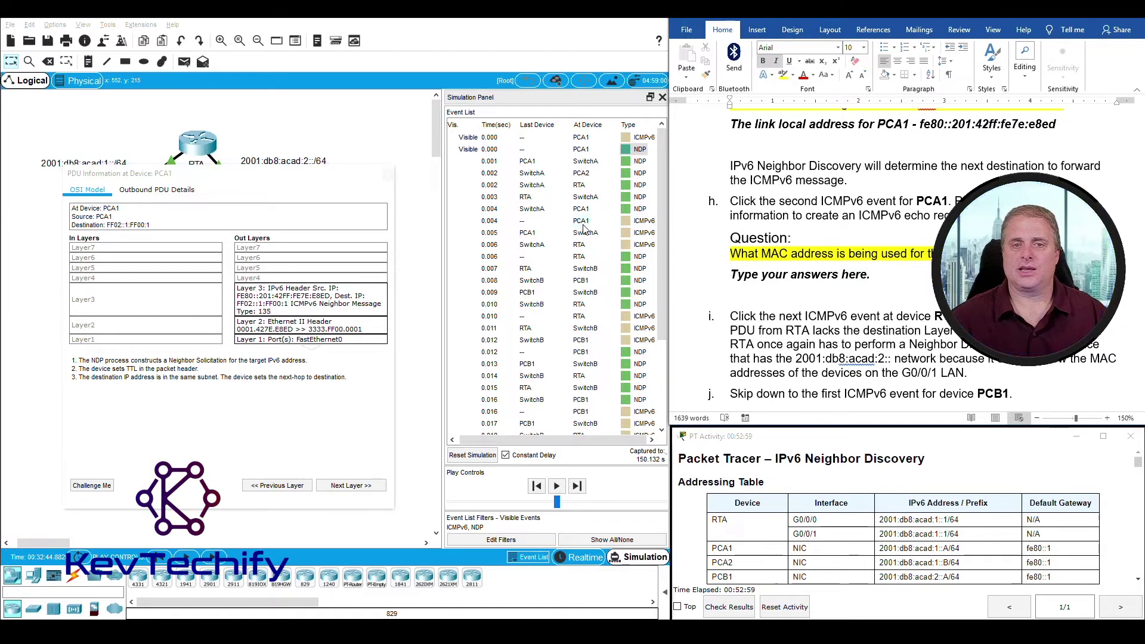
pyautogui.click(626, 222)
pyautogui.moveTo(576, 146); pyautogui.dragTo(259, 181)
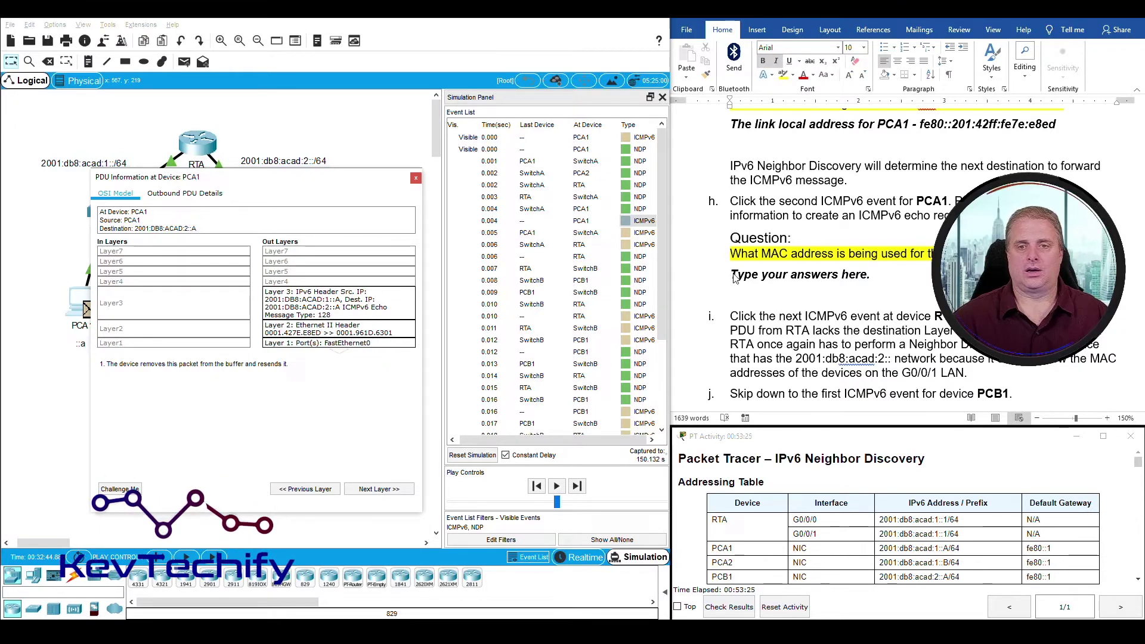
# Step: In the Word lab document, replace the destination MAC question's answer placeholder with "0001.427e.e8ed, g0/0/0 of RTA"
pyautogui.moveTo(730, 275); pyautogui.dragTo(868, 281)
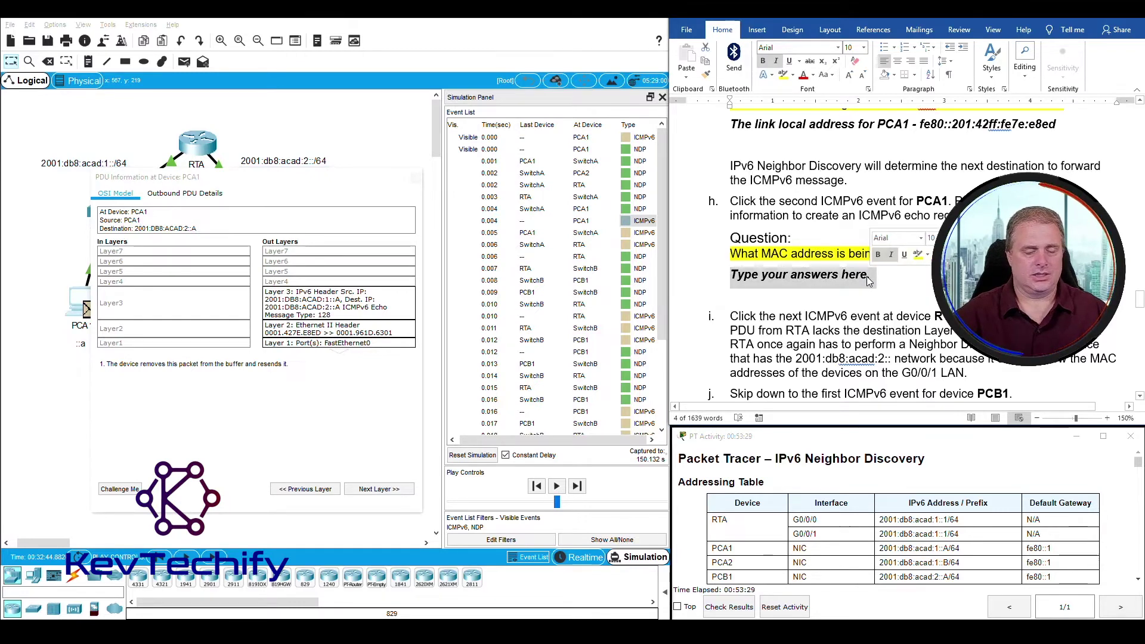
pyautogui.write('00')
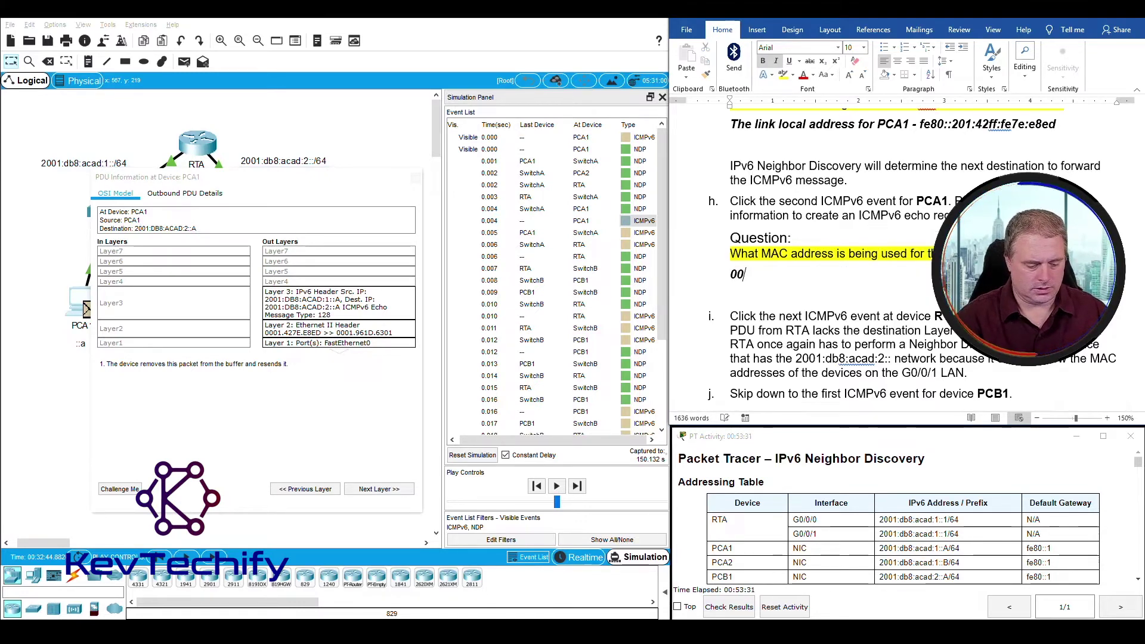
pyautogui.write('01.')
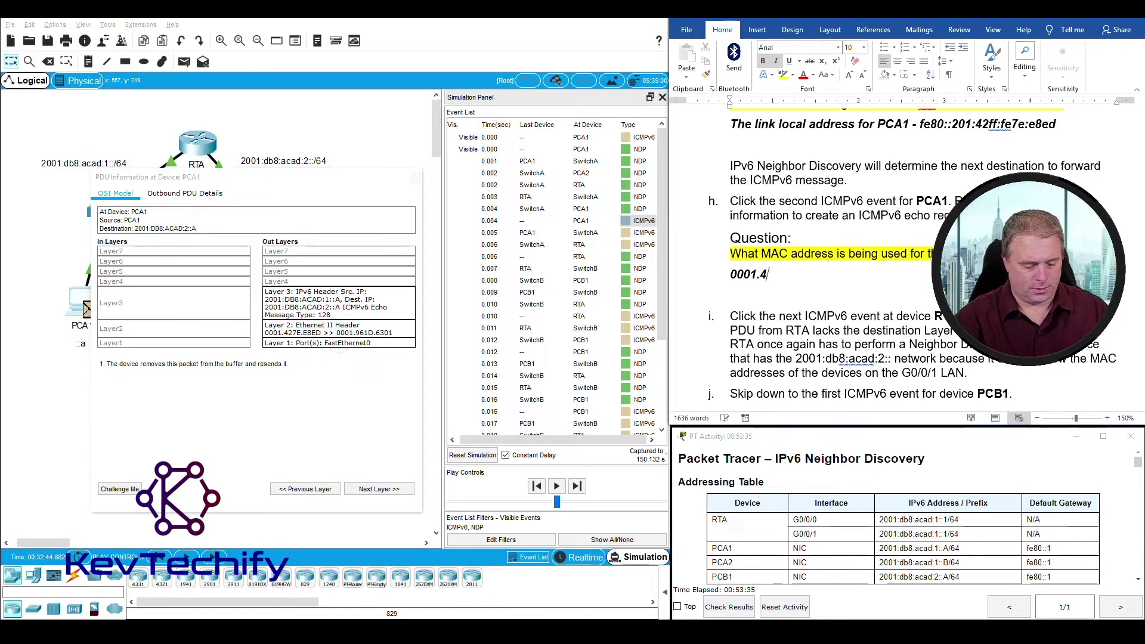
pyautogui.write('427e.')
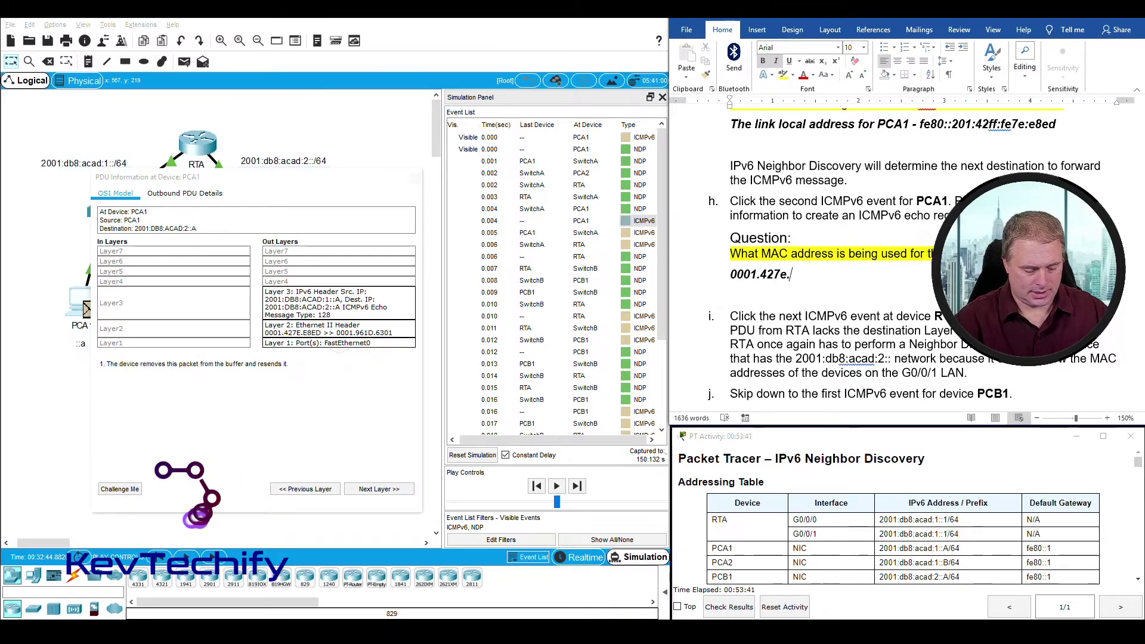
pyautogui.write('e8ed')
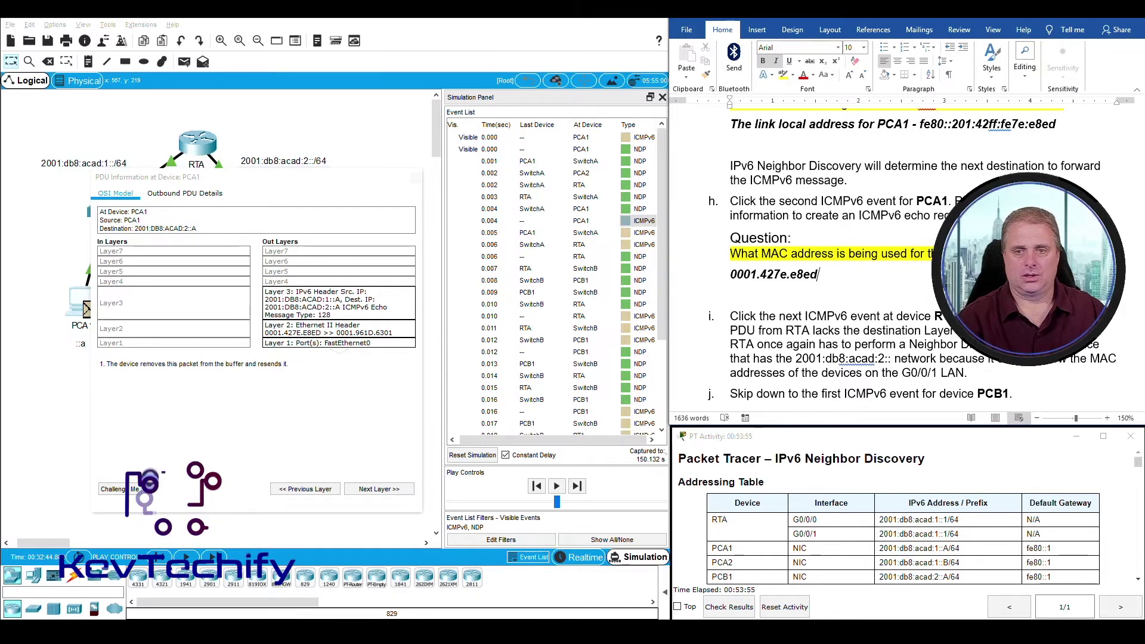
pyautogui.write(', ')
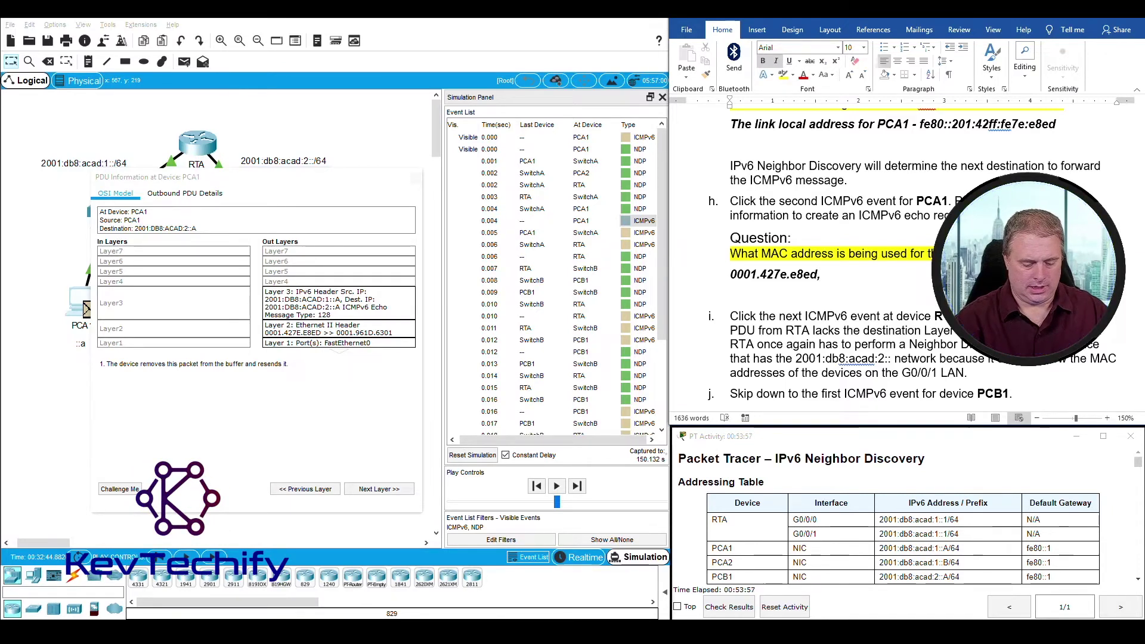
pyautogui.write('g0/0/')
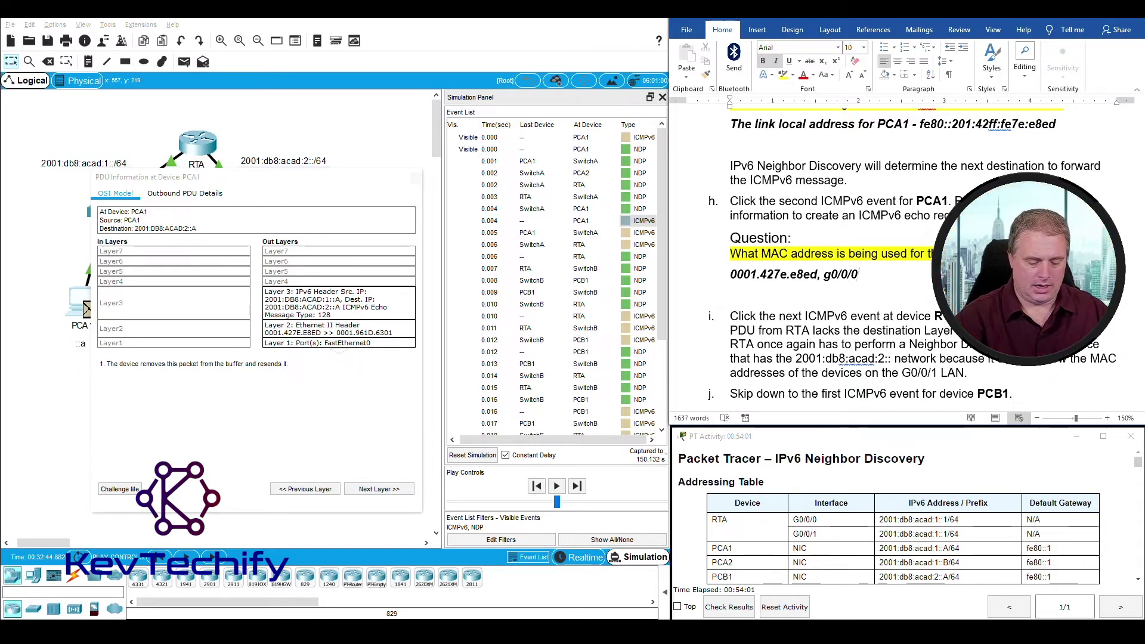
pyautogui.write('0 of RT')
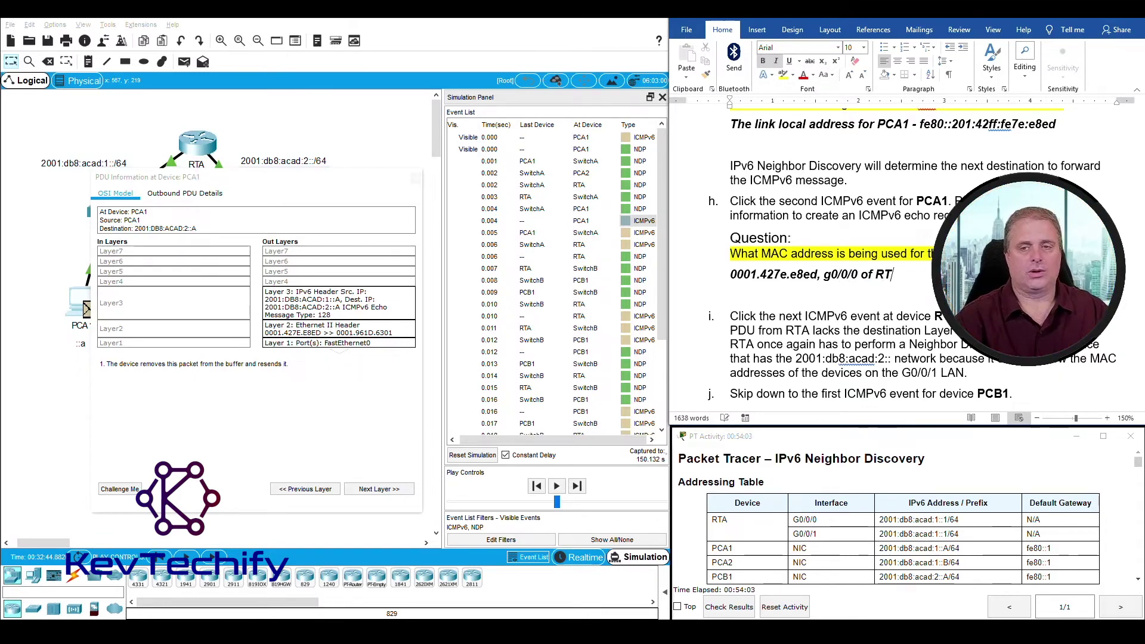
pyautogui.write('A')
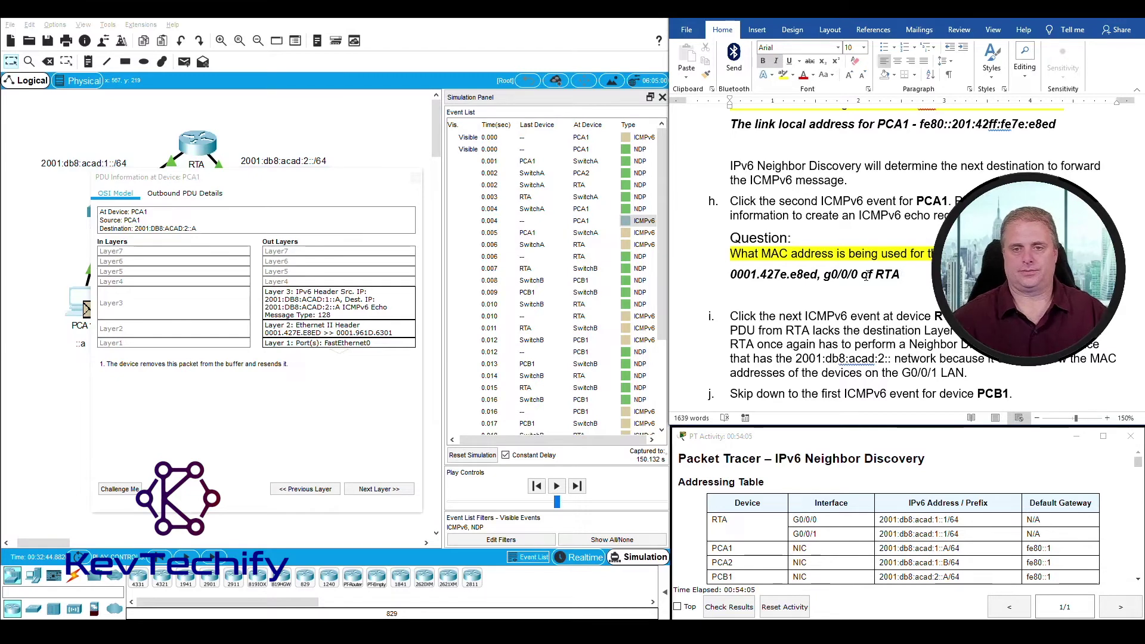
# Step: In Packet Tracer, open the PDU information for the next ICMPv6 event at RTA and compare its inbound and outbound layers against the topology
pyautogui.scroll(-3, 839, 273)
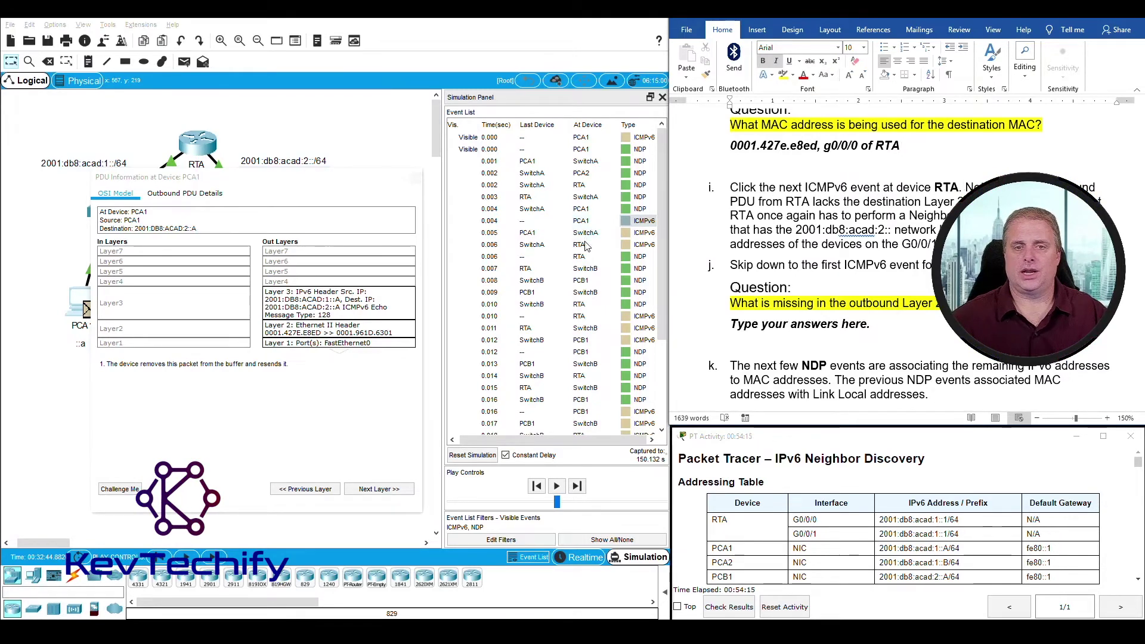
pyautogui.click(626, 248)
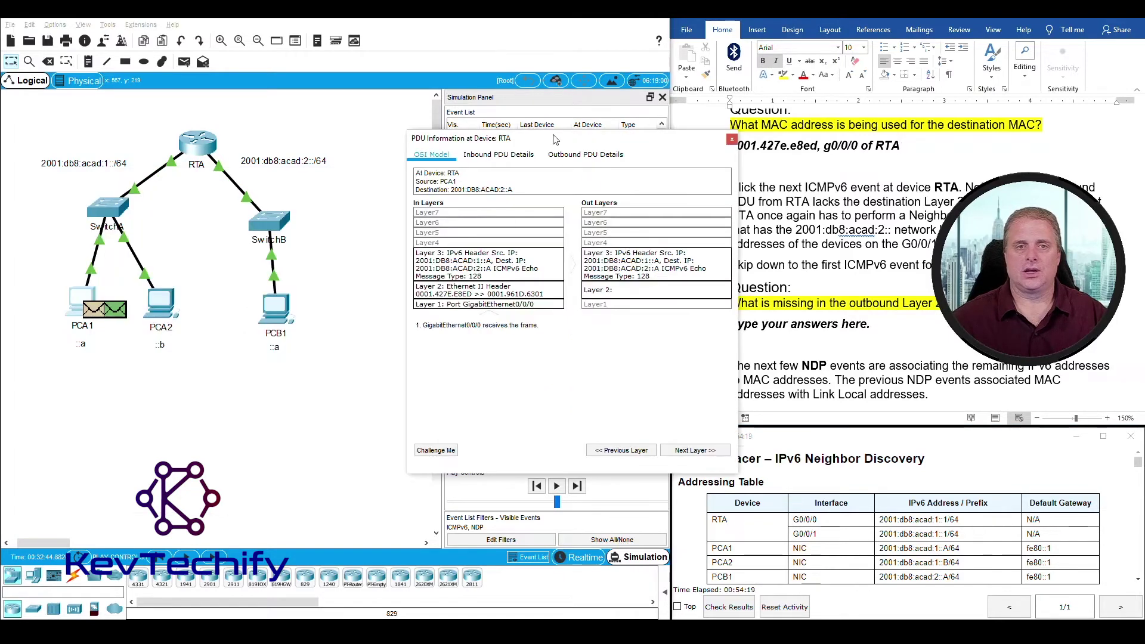
pyautogui.moveTo(552, 139); pyautogui.dragTo(205, 161)
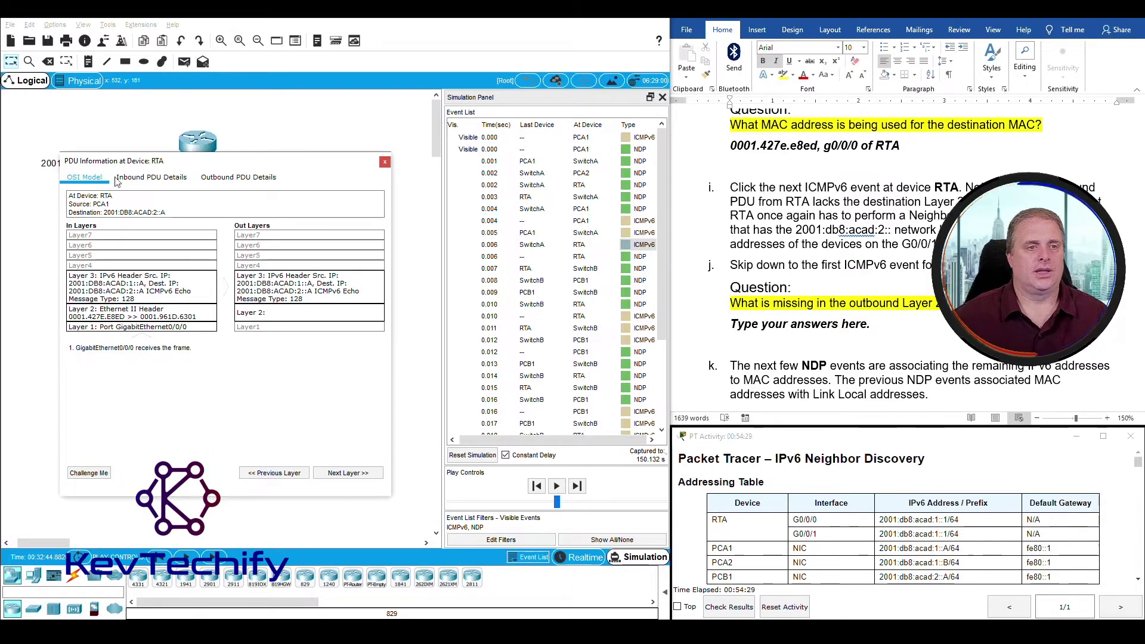
pyautogui.click(231, 178)
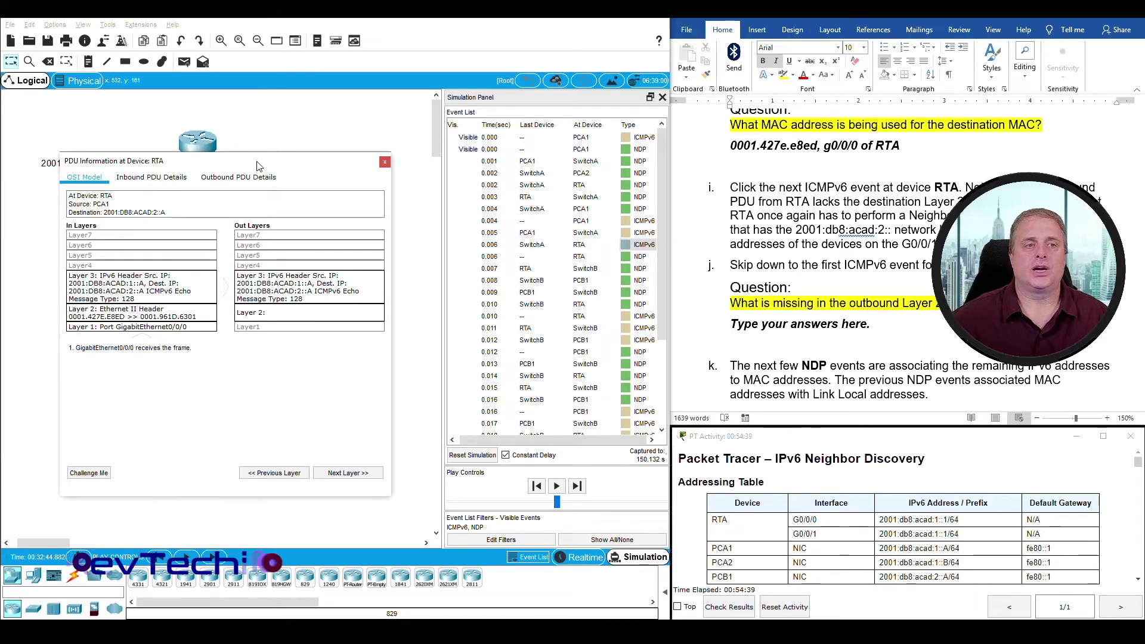
pyautogui.moveTo(171, 160); pyautogui.dragTo(186, 220)
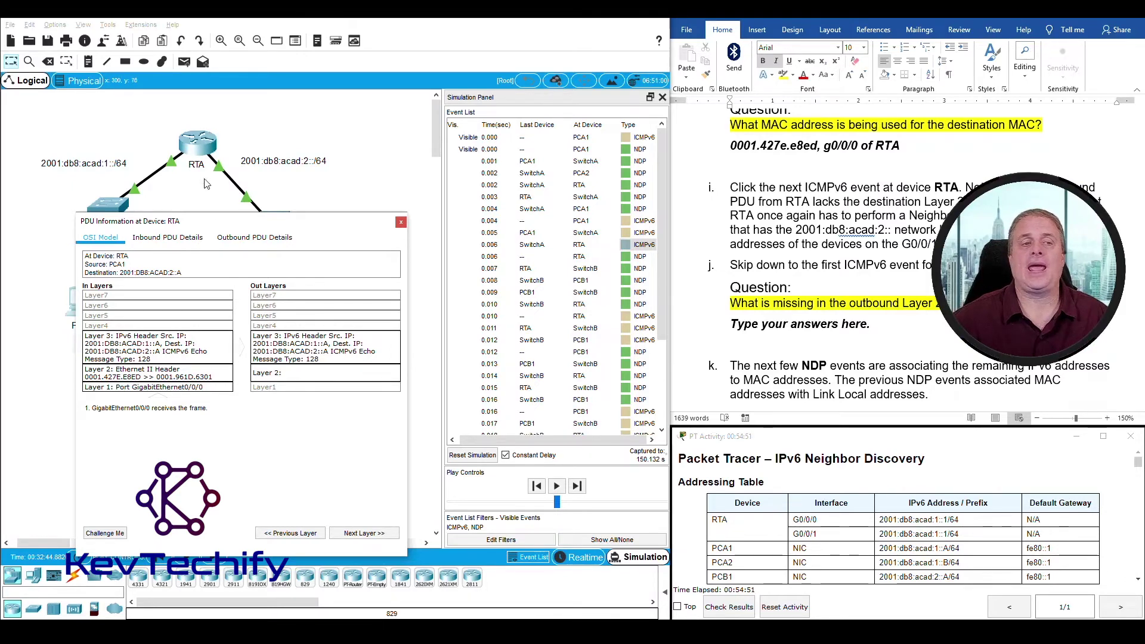
# Step: Open the PDU information for the first ICMPv6 event at PCB1 and examine its outbound Layer 2 information
pyautogui.moveTo(230, 225); pyautogui.dragTo(218, 192)
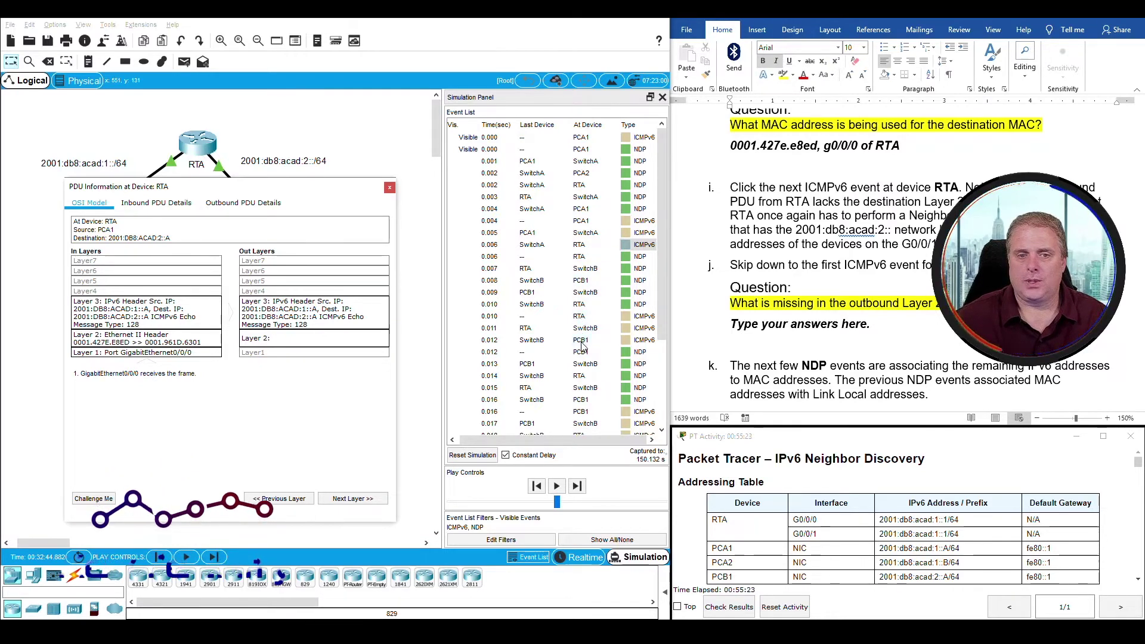
pyautogui.click(626, 343)
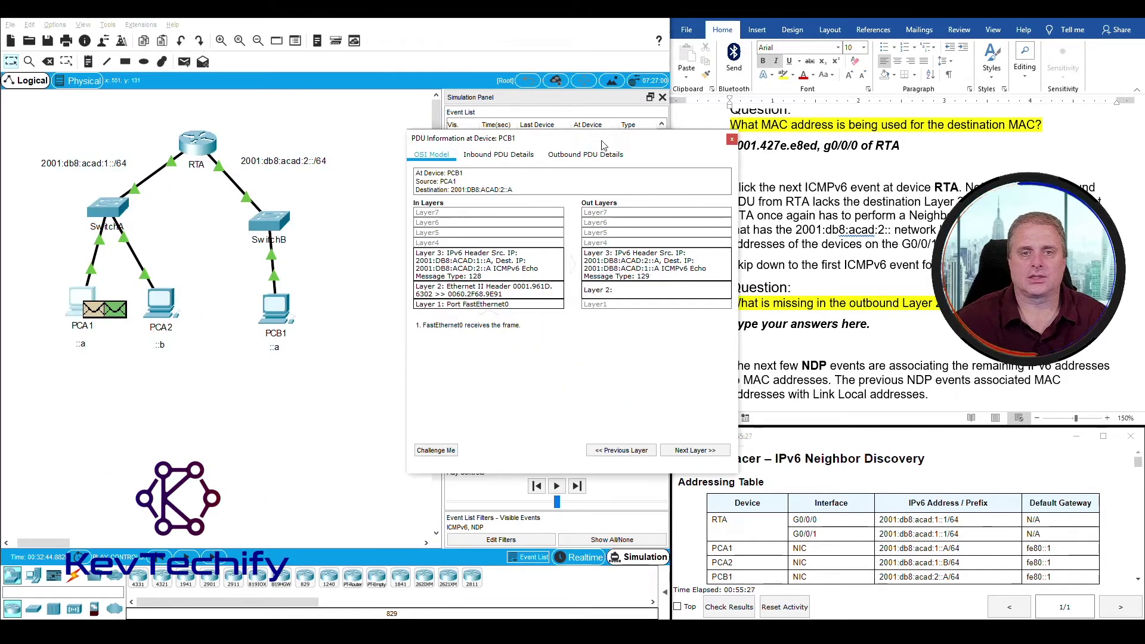
pyautogui.moveTo(602, 144); pyautogui.dragTo(277, 159)
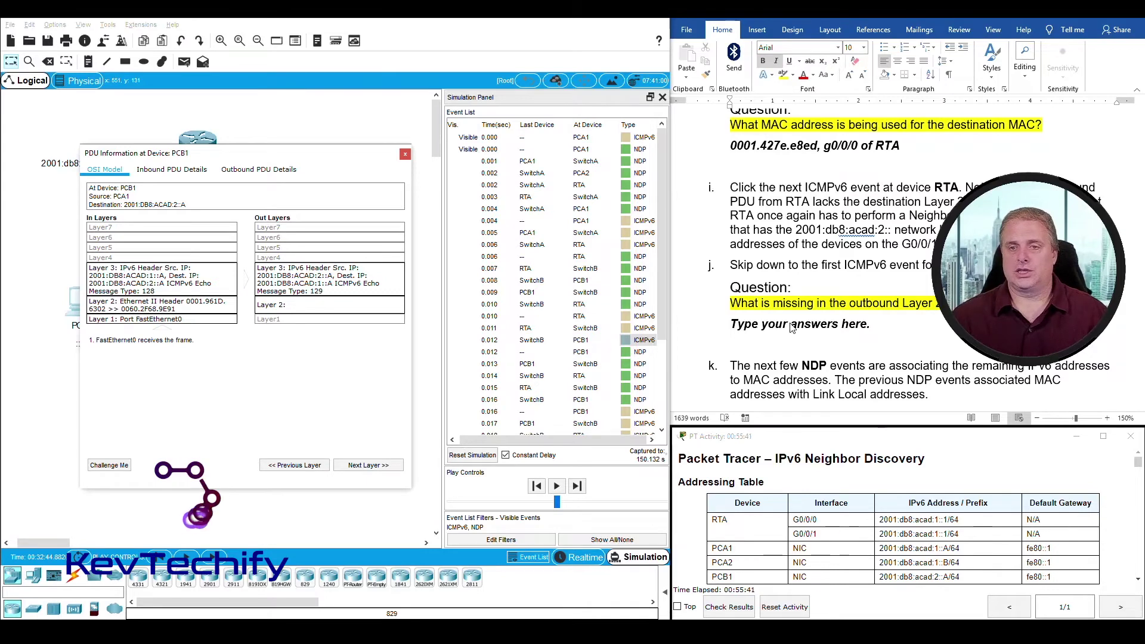
# Step: In the Word lab document, answer the missing outbound Layer 2 question with "The destination MAC address must be determined for the IPv6 destination address."
pyautogui.click(838, 332)
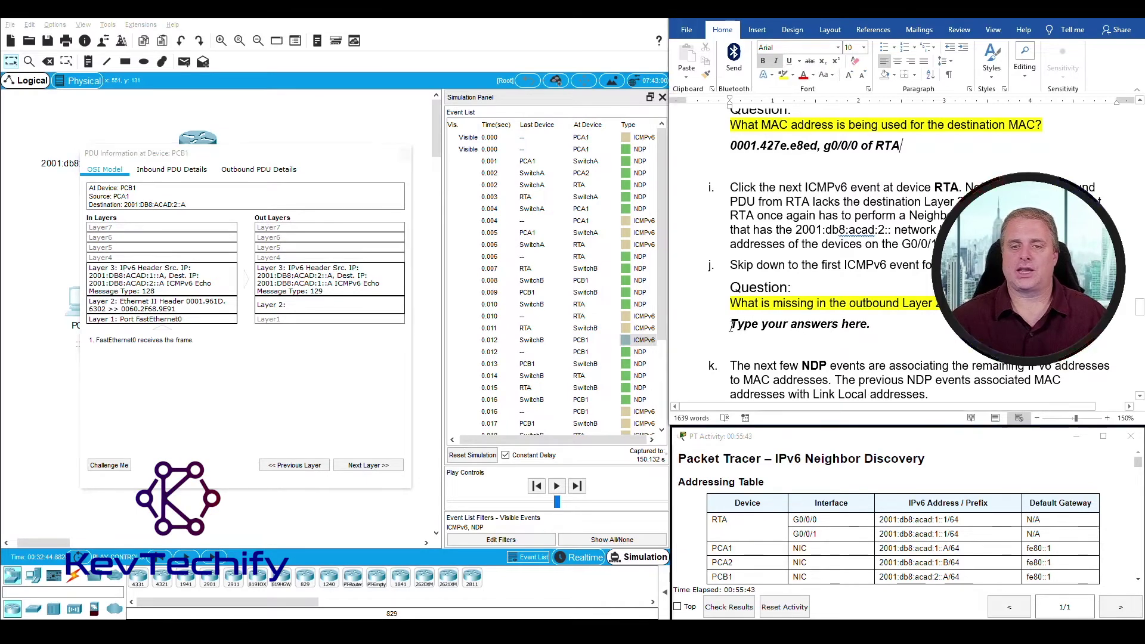
pyautogui.moveTo(731, 324); pyautogui.dragTo(873, 329)
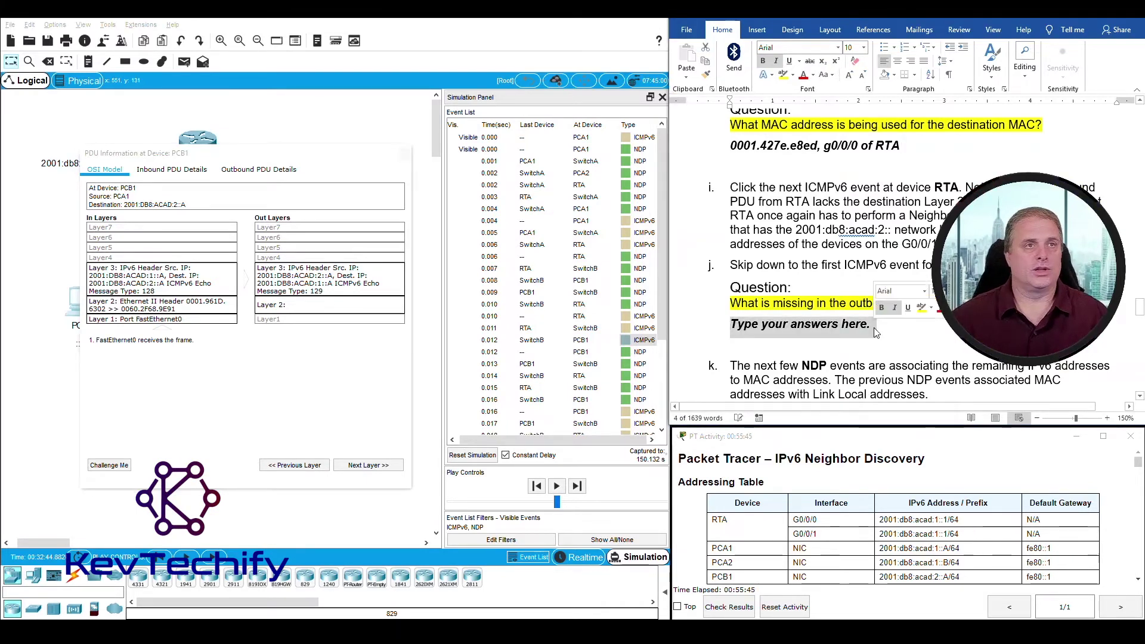
pyautogui.write('The destination')
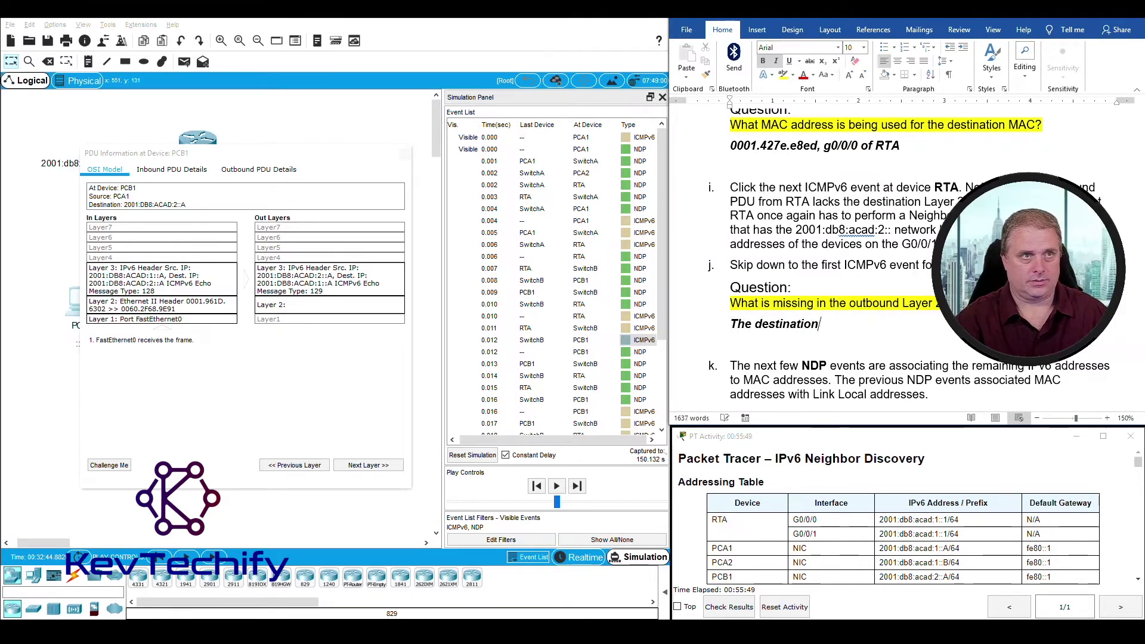
pyautogui.write(' MAC add')
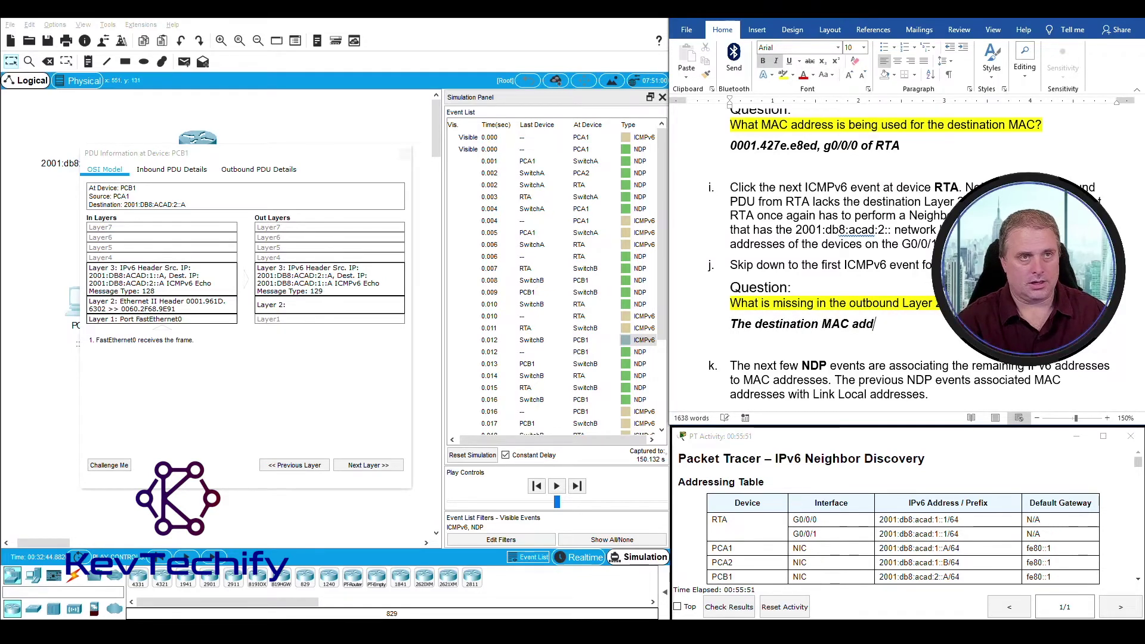
pyautogui.write('ress must ')
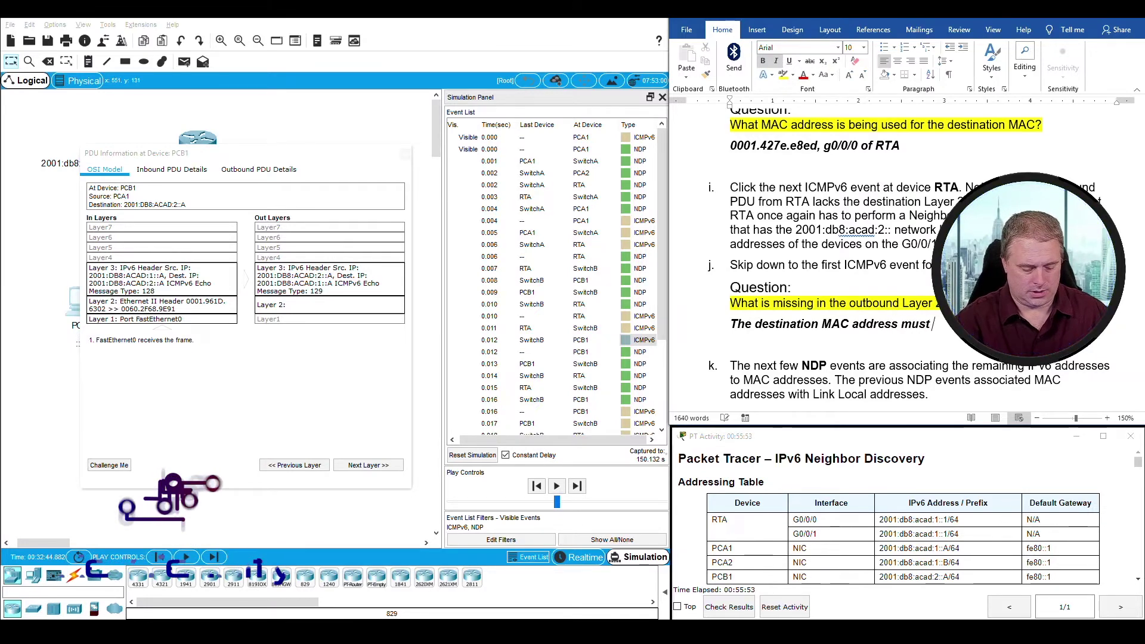
pyautogui.write('be')
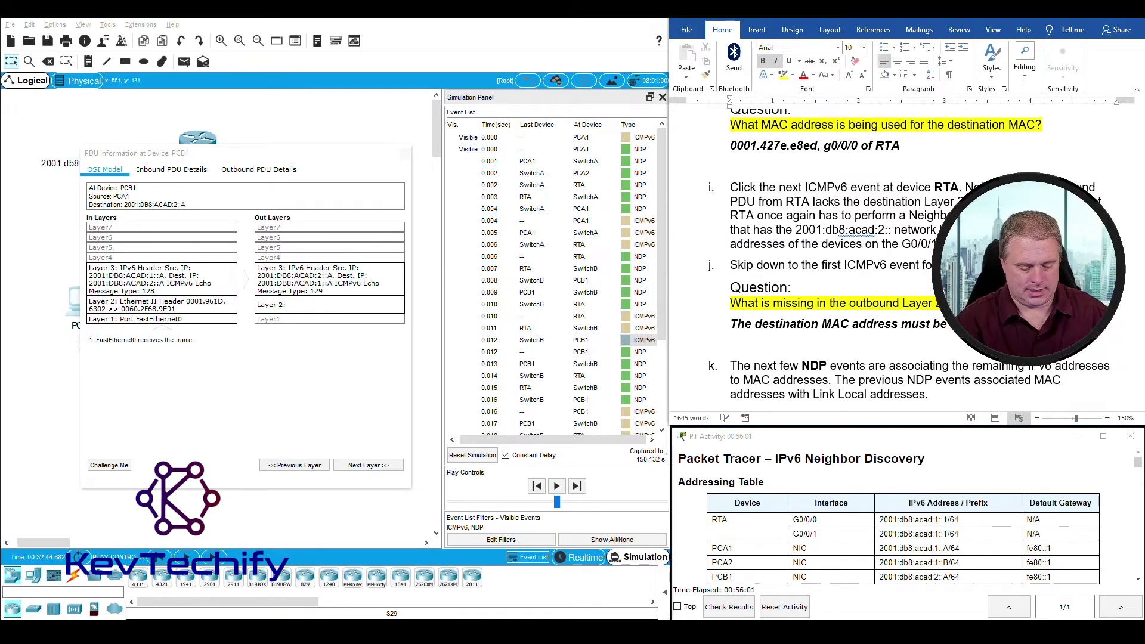
pyautogui.write('ation')
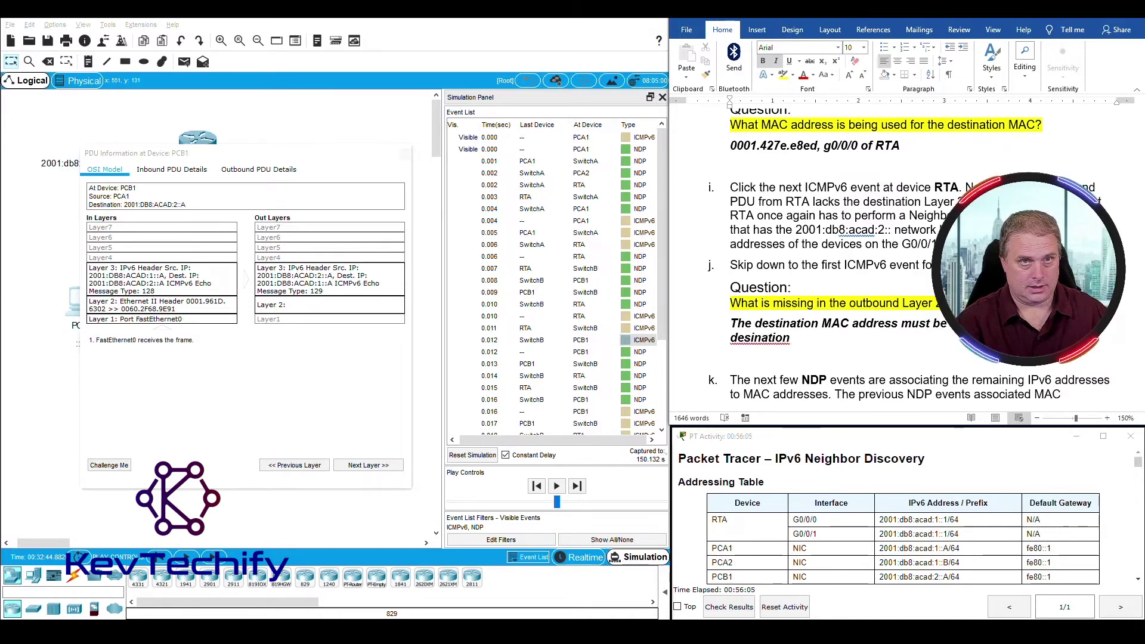
pyautogui.write(' address.')
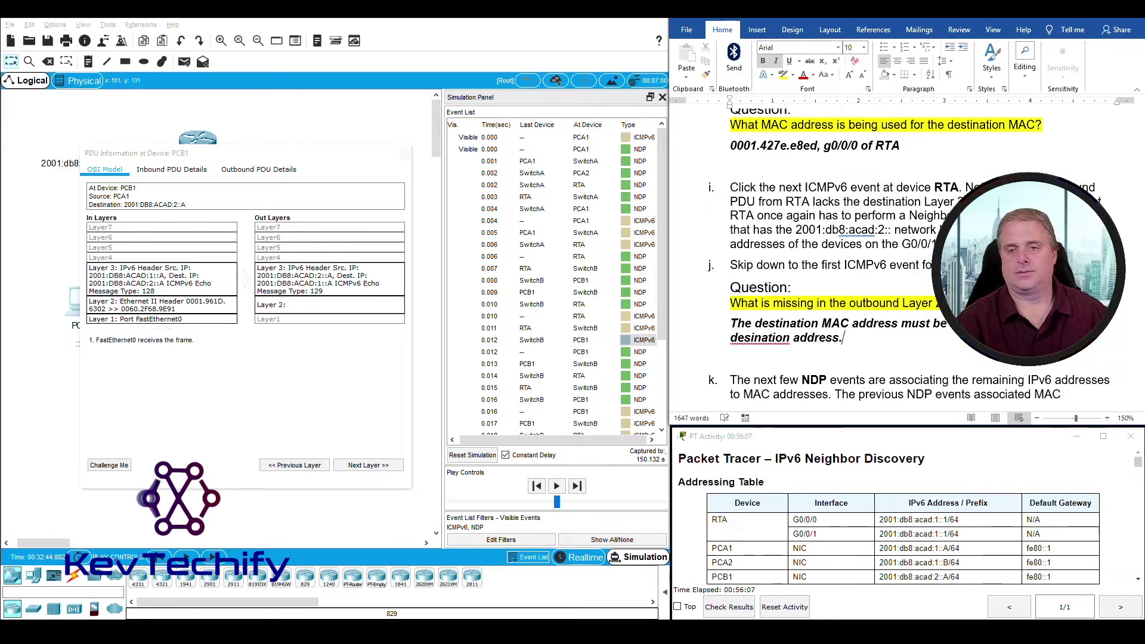
pyautogui.rightClick(766, 343)
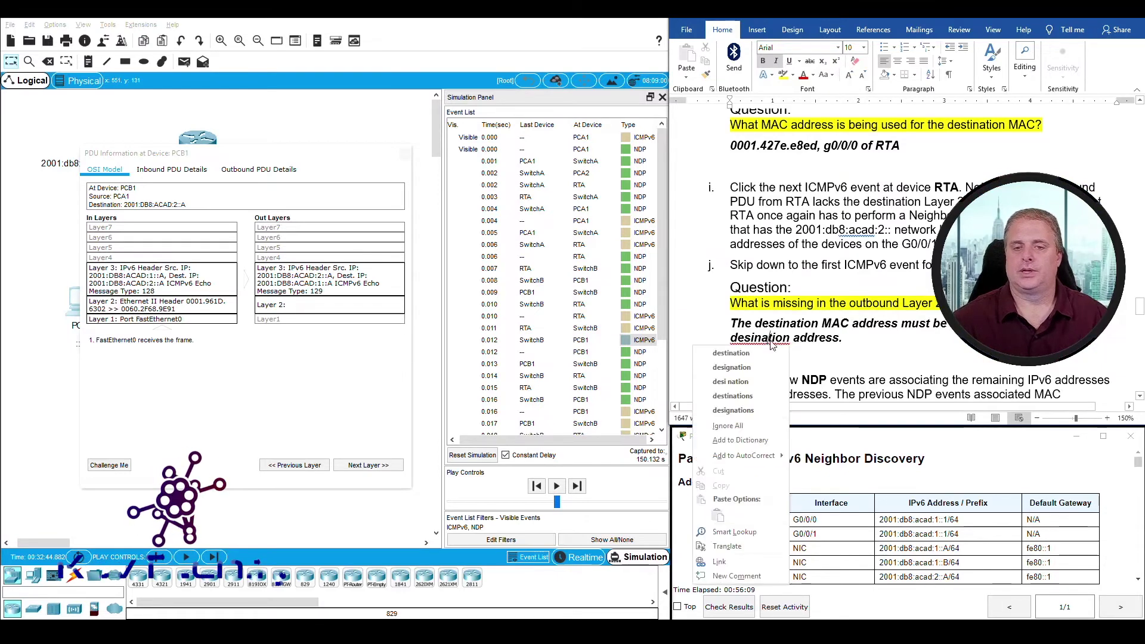
pyautogui.click(769, 353)
# Step: In Packet Tracer, examine the PDU information of the last set of ICMPv6 events at RTA, SwitchA and PCA1 for the learned addresses
pyautogui.scroll(-2, 892, 297)
pyautogui.scroll(-4, 892, 298)
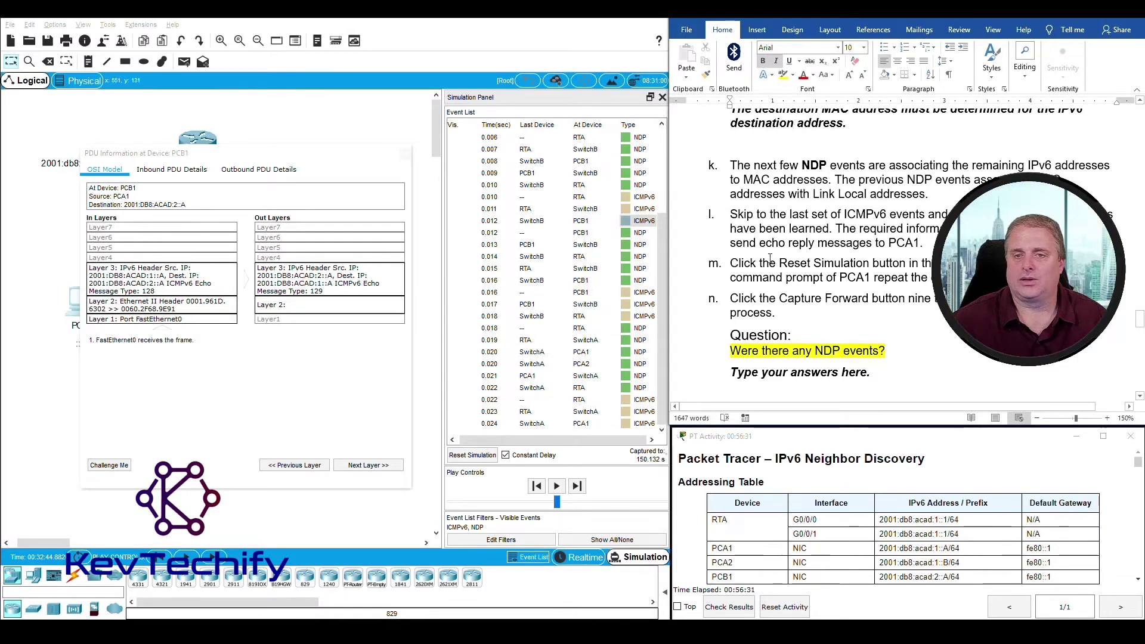
pyautogui.click(625, 402)
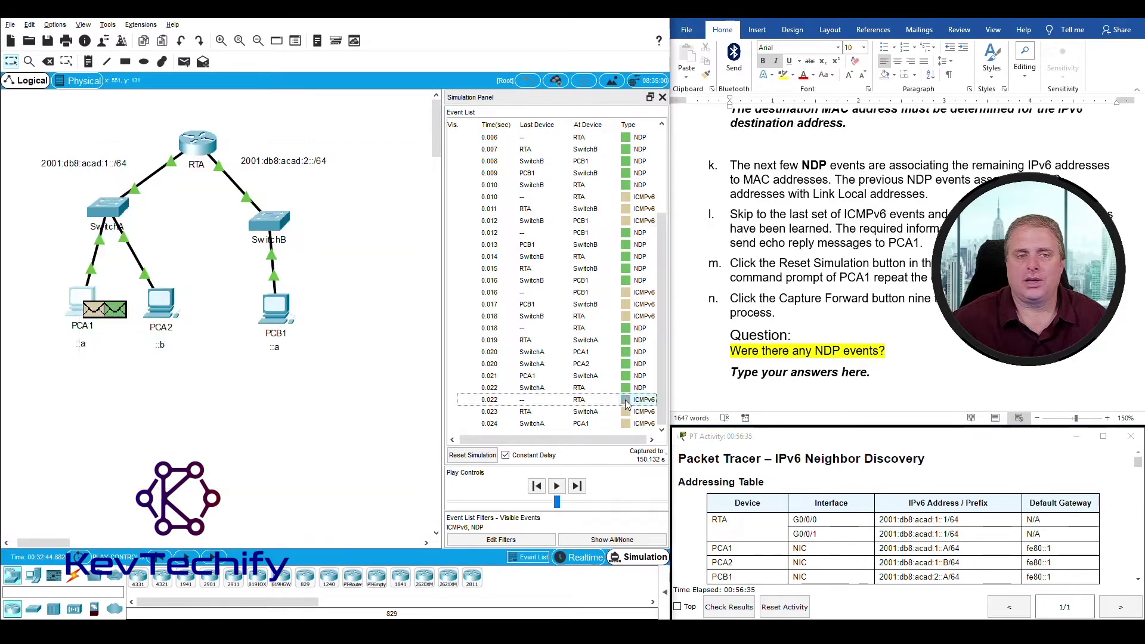
pyautogui.moveTo(567, 138); pyautogui.dragTo(228, 154)
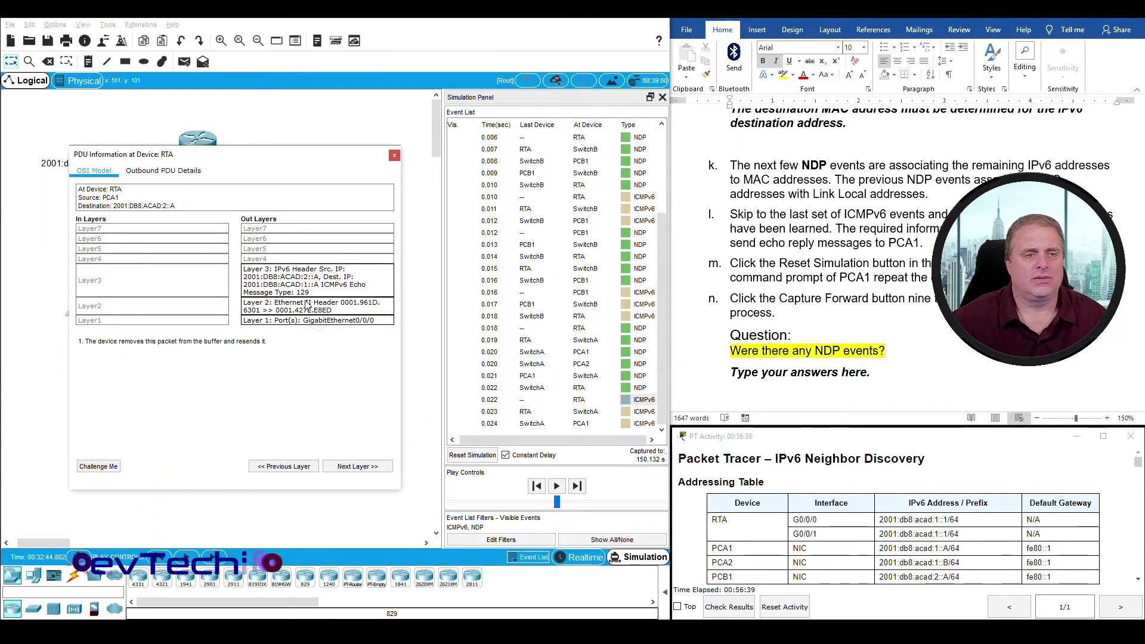
pyautogui.click(625, 412)
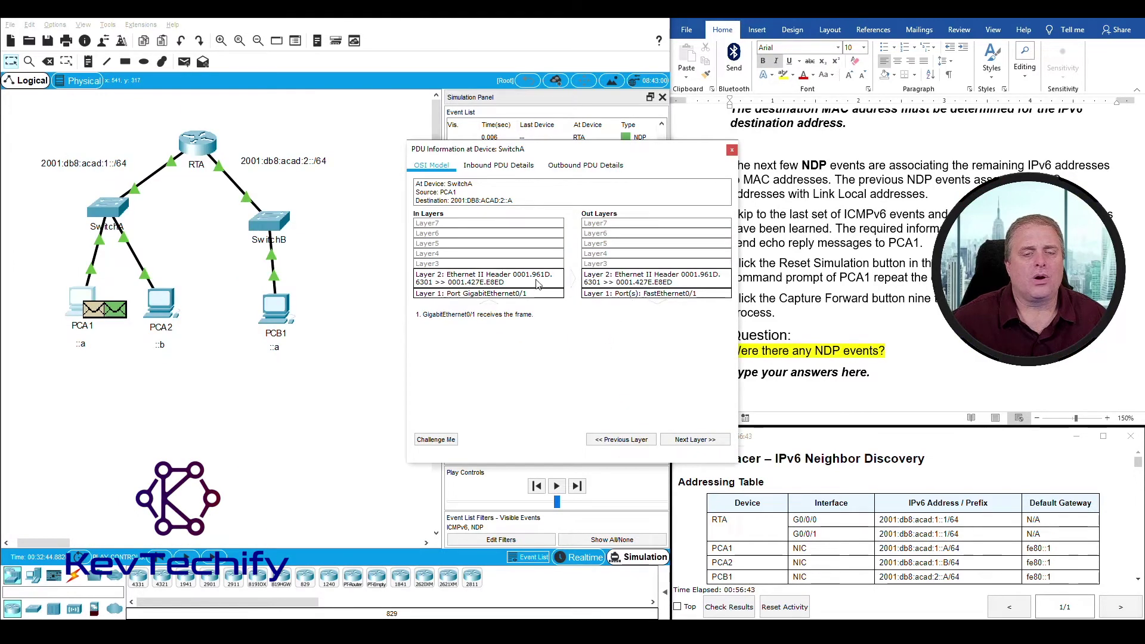
pyautogui.click(731, 150)
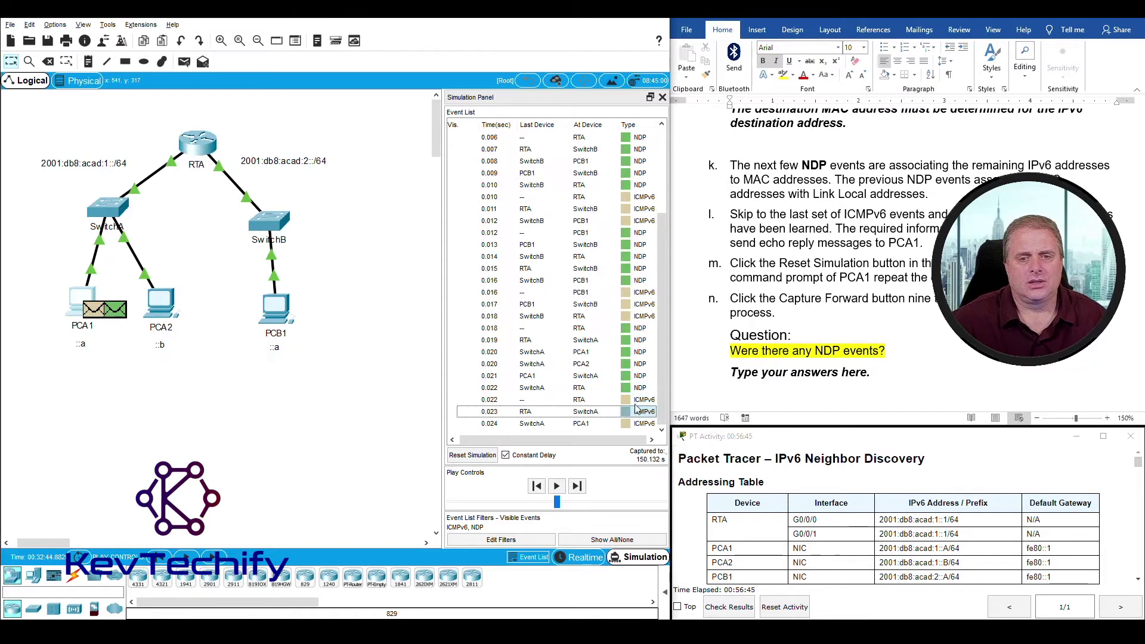
pyautogui.click(626, 423)
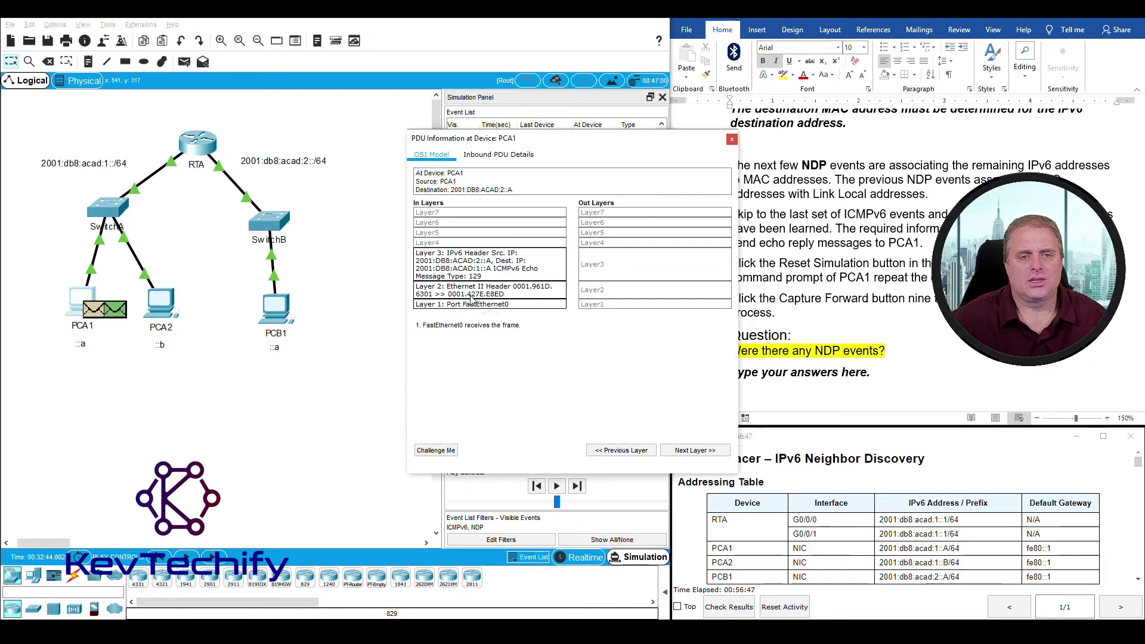
pyautogui.moveTo(693, 144); pyautogui.dragTo(357, 155)
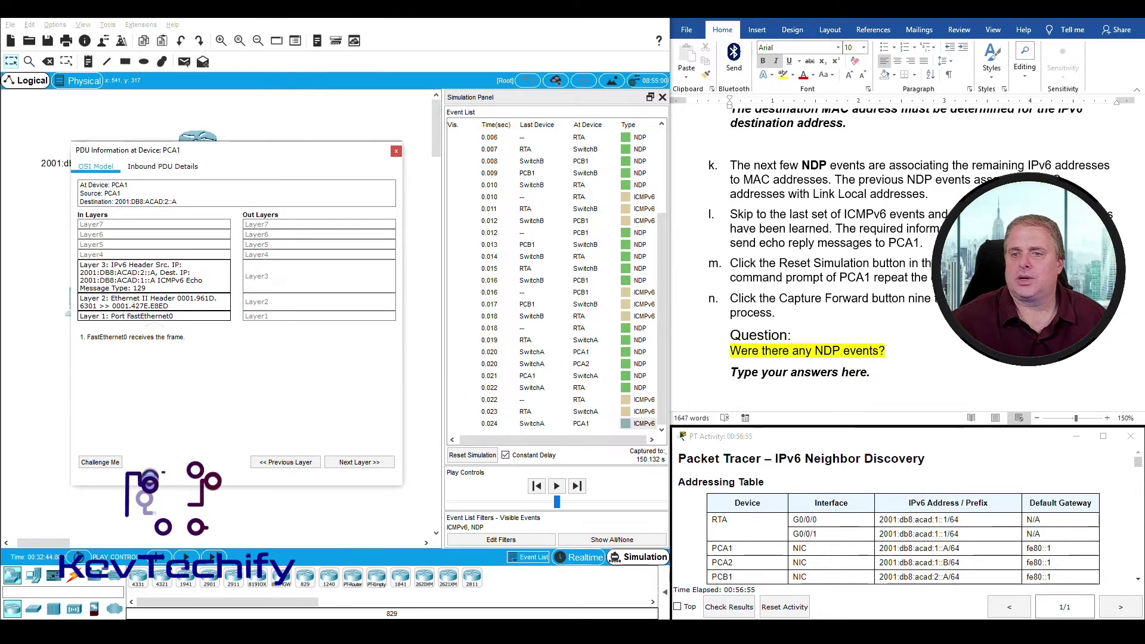
# Step: Reset the simulation and repeat ping -n 1 2001:db8:acad:2::a from PCA1's command prompt, leaving the topology in view
pyautogui.click(472, 455)
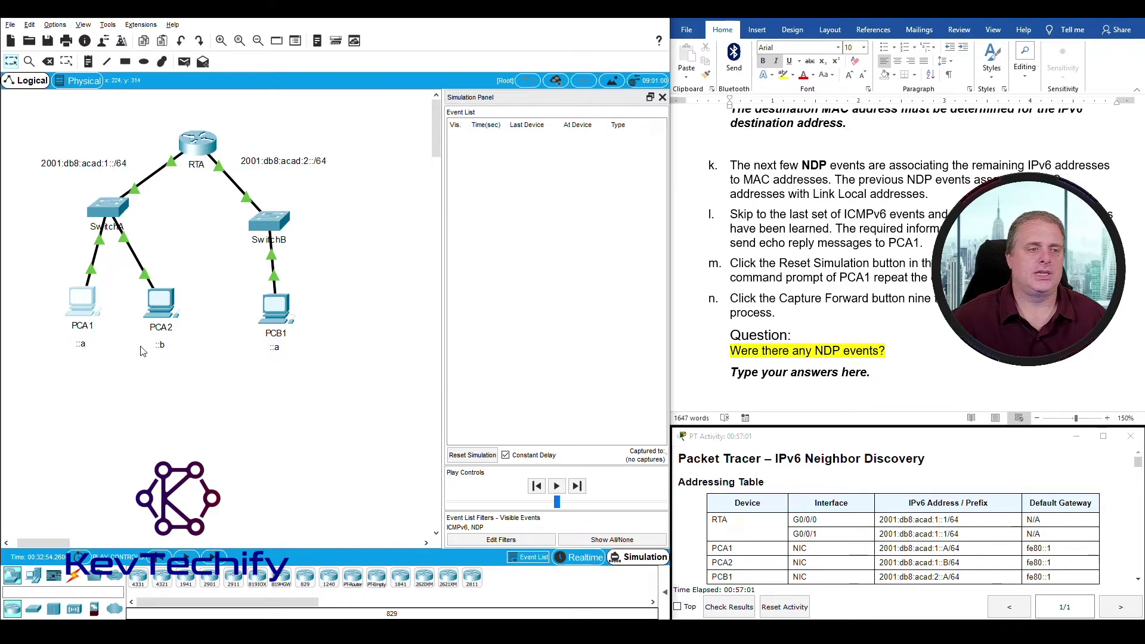
pyautogui.click(91, 304)
pyautogui.moveTo(274, 147); pyautogui.dragTo(283, 108)
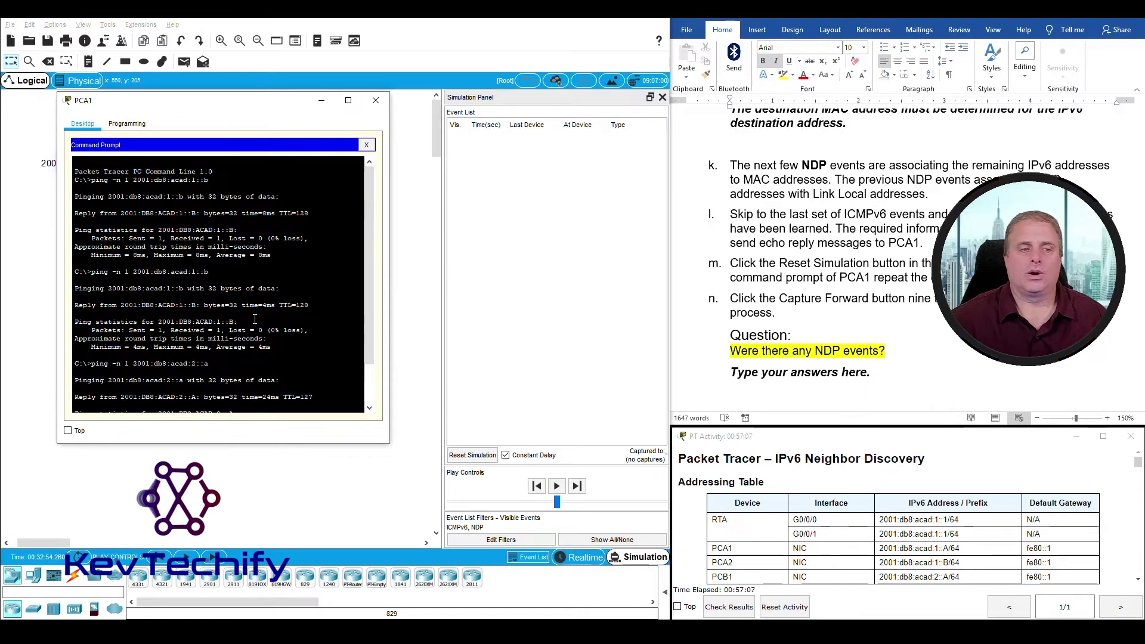
pyautogui.press('Return')
pyautogui.press('Return')
pyautogui.press('Return')
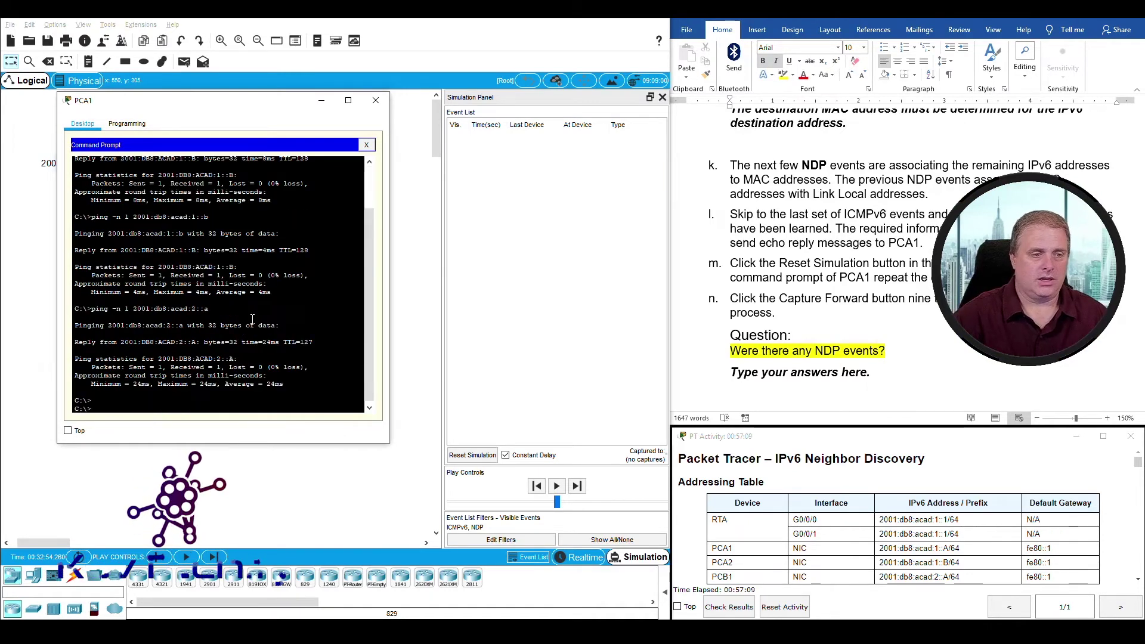
pyautogui.press('Up')
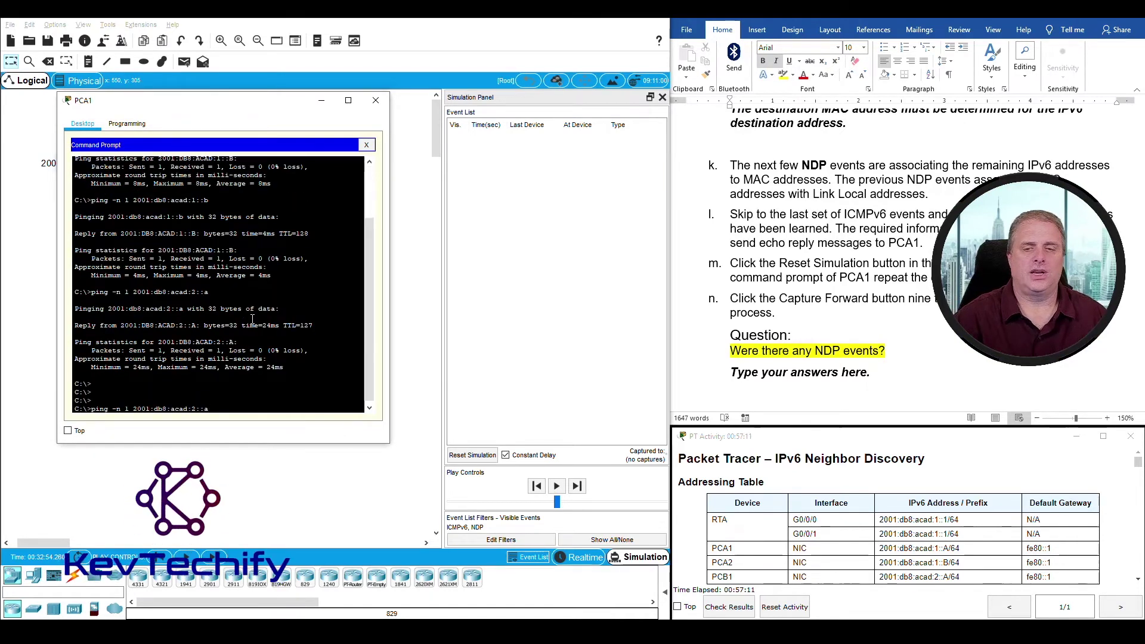
pyautogui.press('Return')
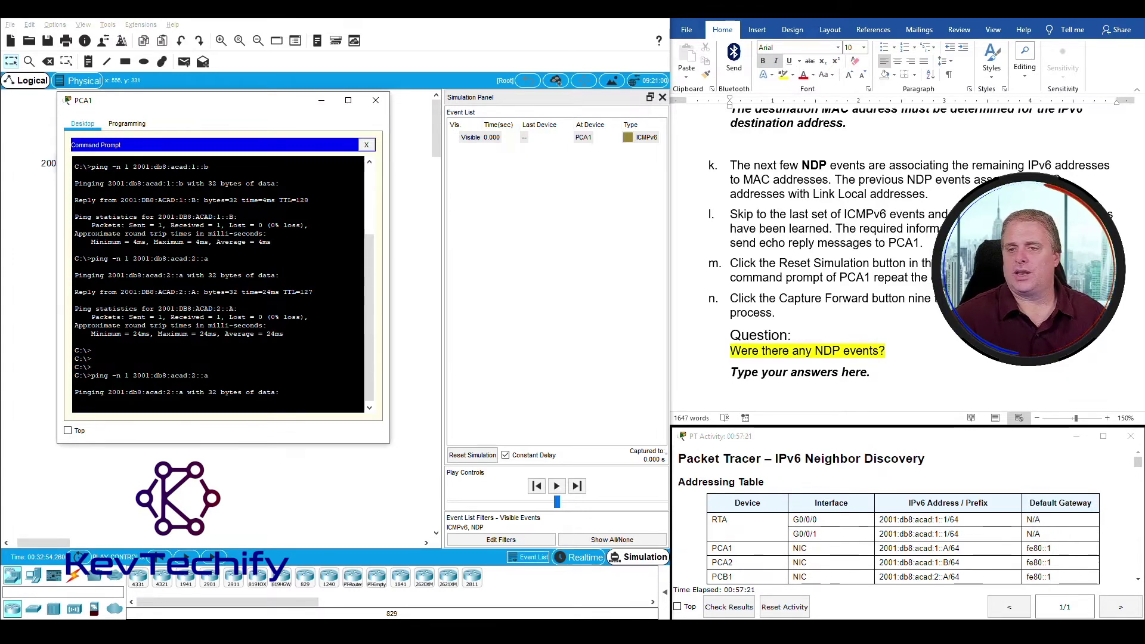
pyautogui.click(323, 104)
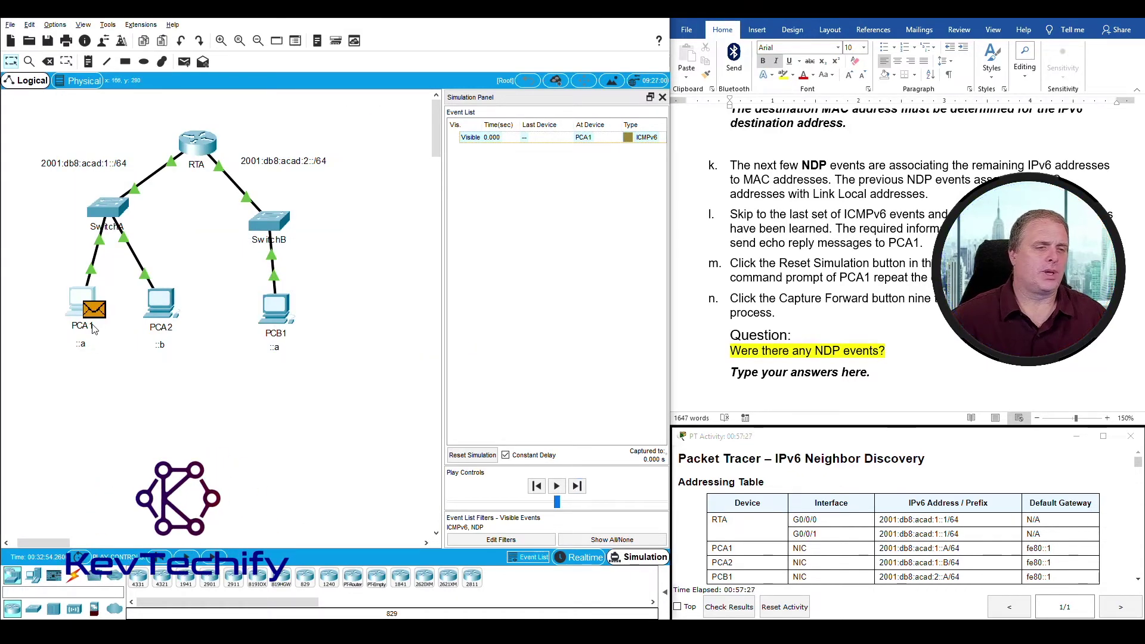
# Step: Capture forward nine times to carry the ping to PCB1 and back to PCA1, and bring up the lab document's NDP events question
pyautogui.click(578, 487)
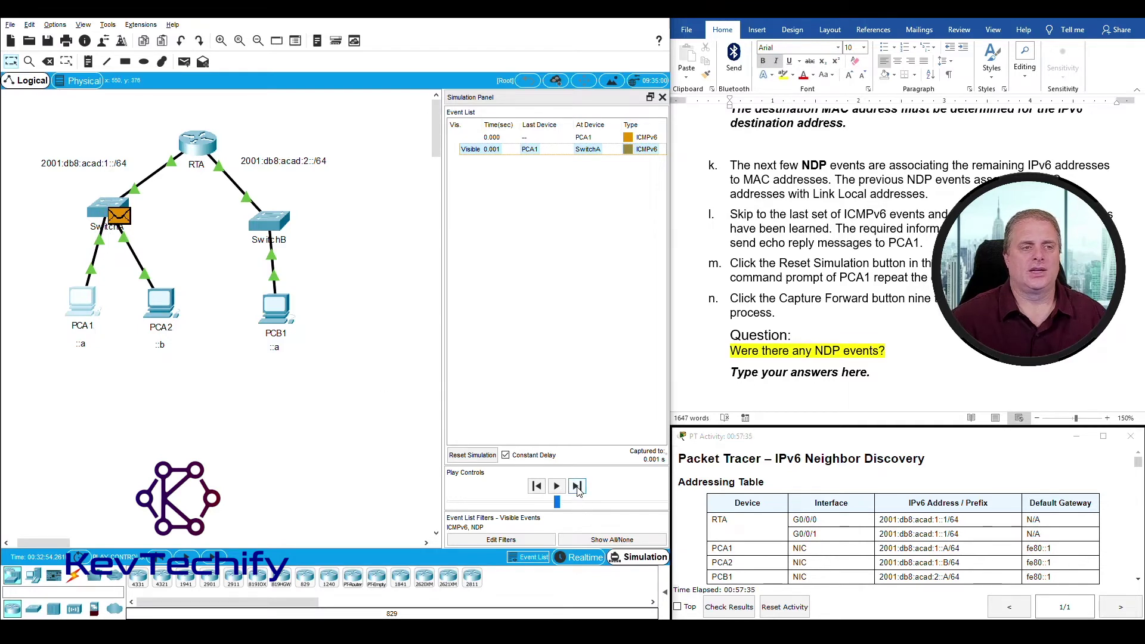
pyautogui.click(577, 487)
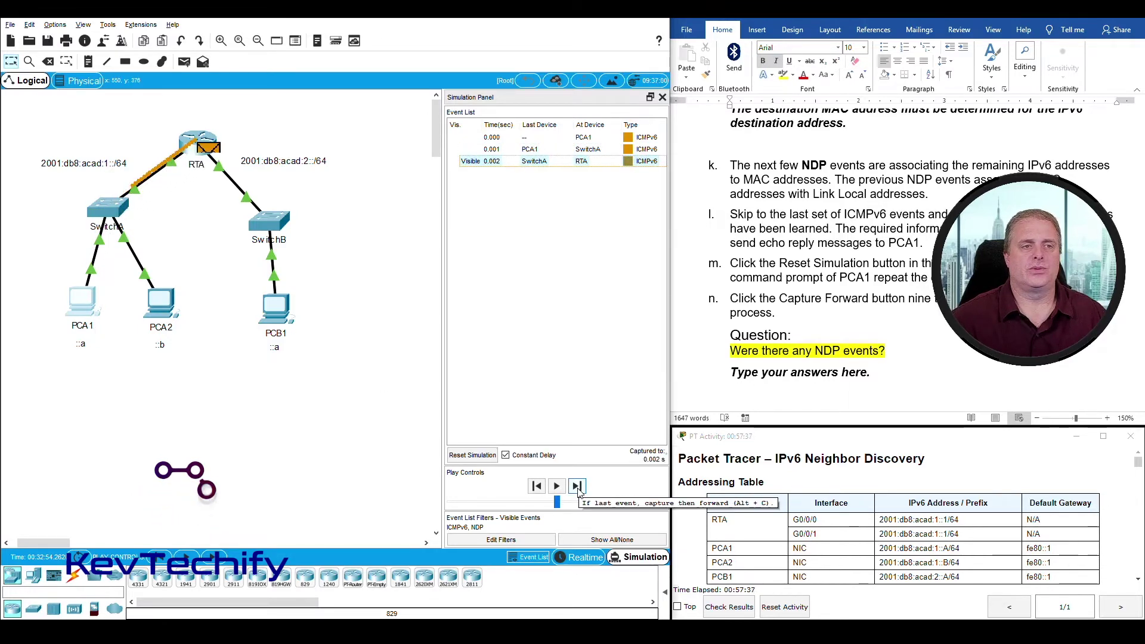
pyautogui.click(577, 487)
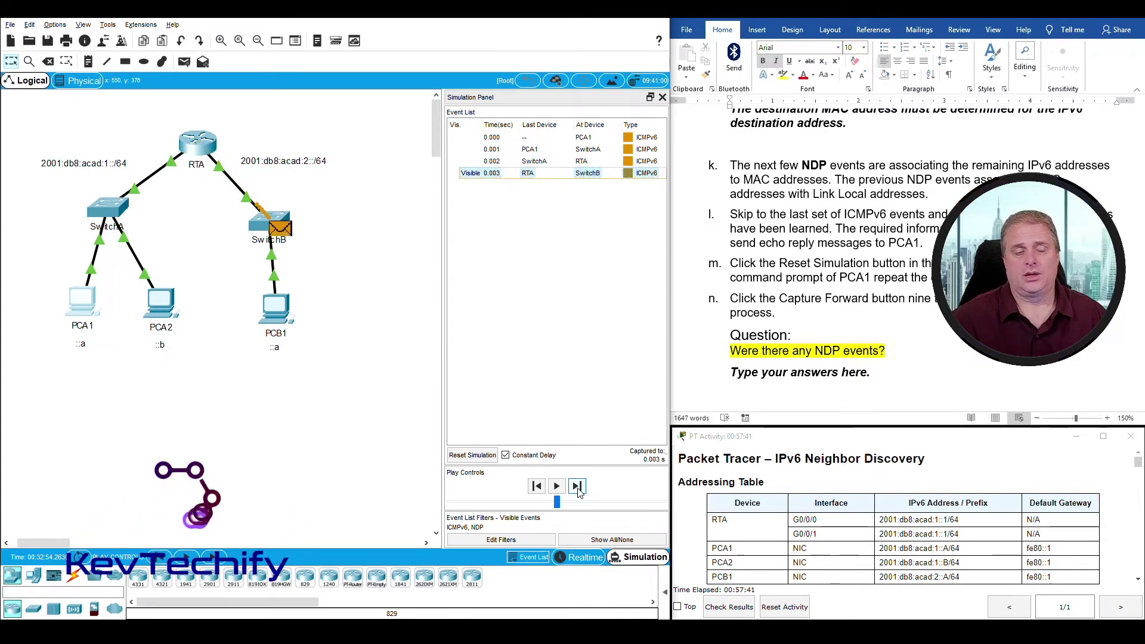
pyautogui.click(577, 486)
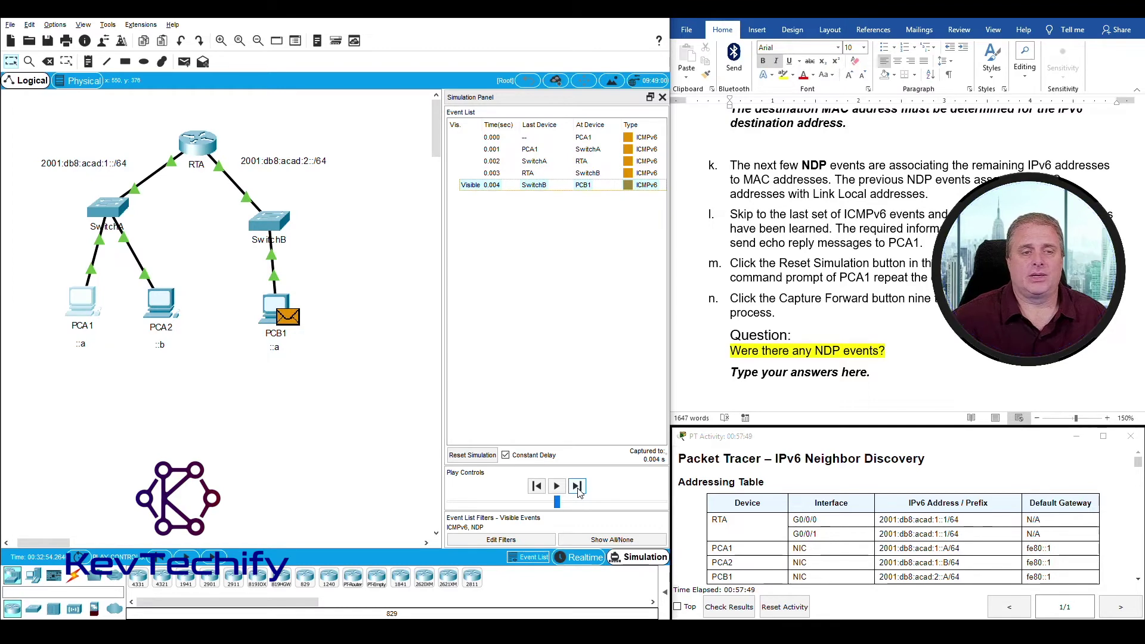
pyautogui.click(577, 487)
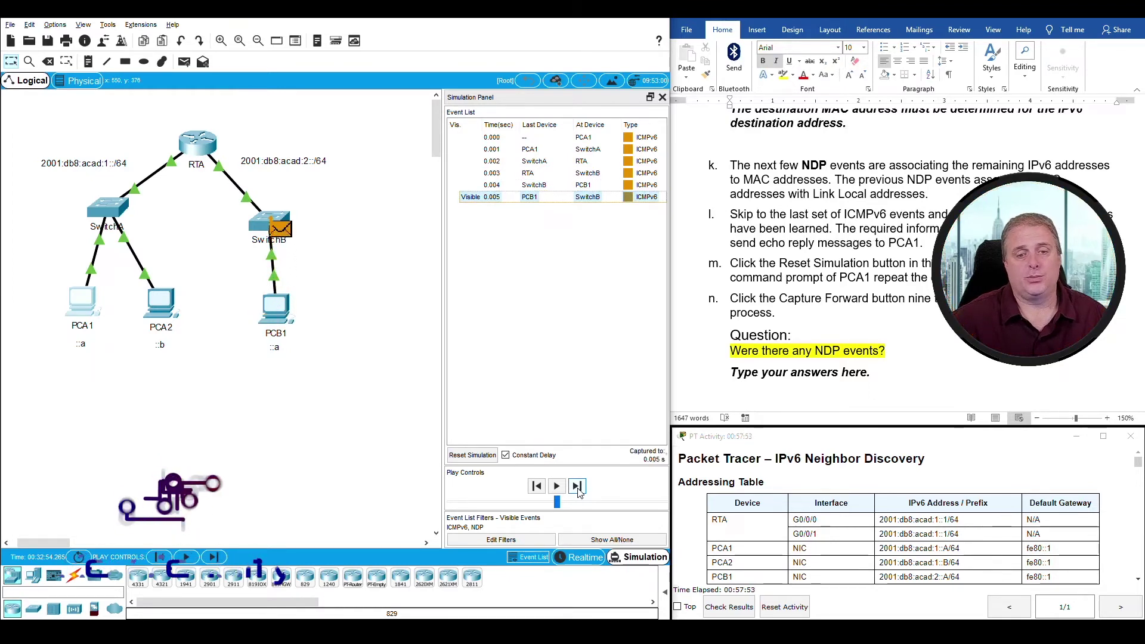
pyautogui.click(577, 487)
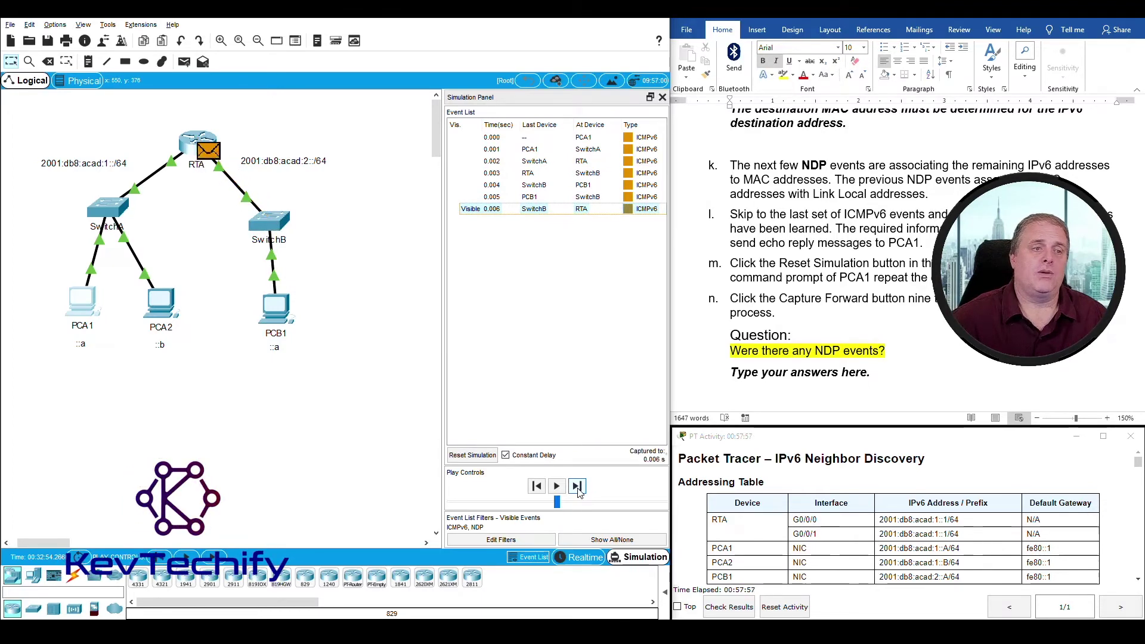
pyautogui.click(577, 487)
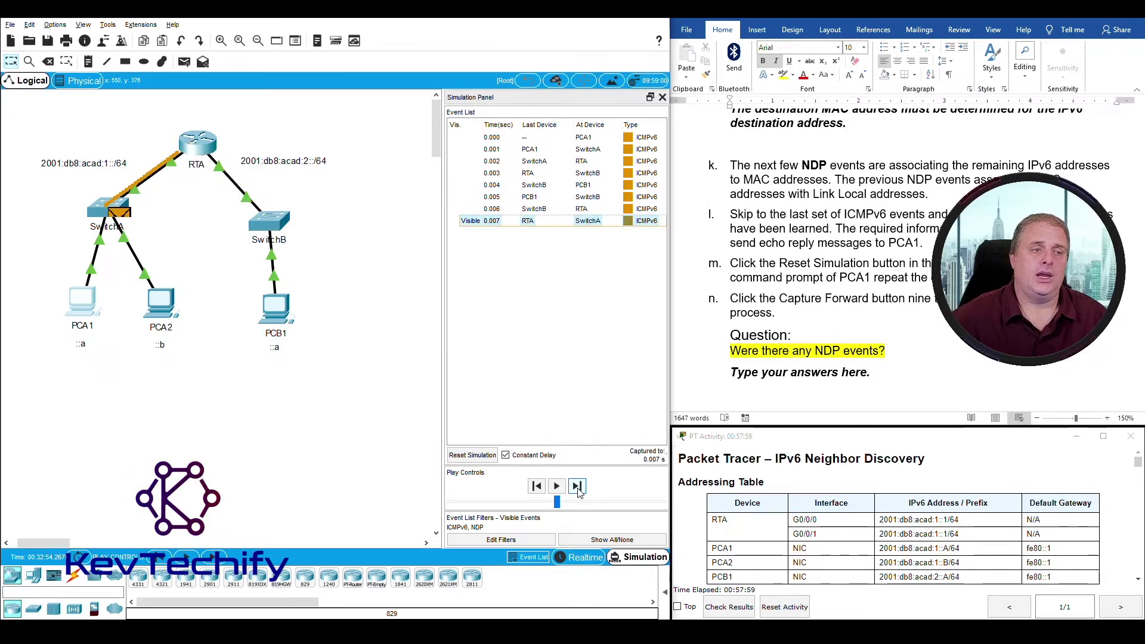
pyautogui.click(578, 487)
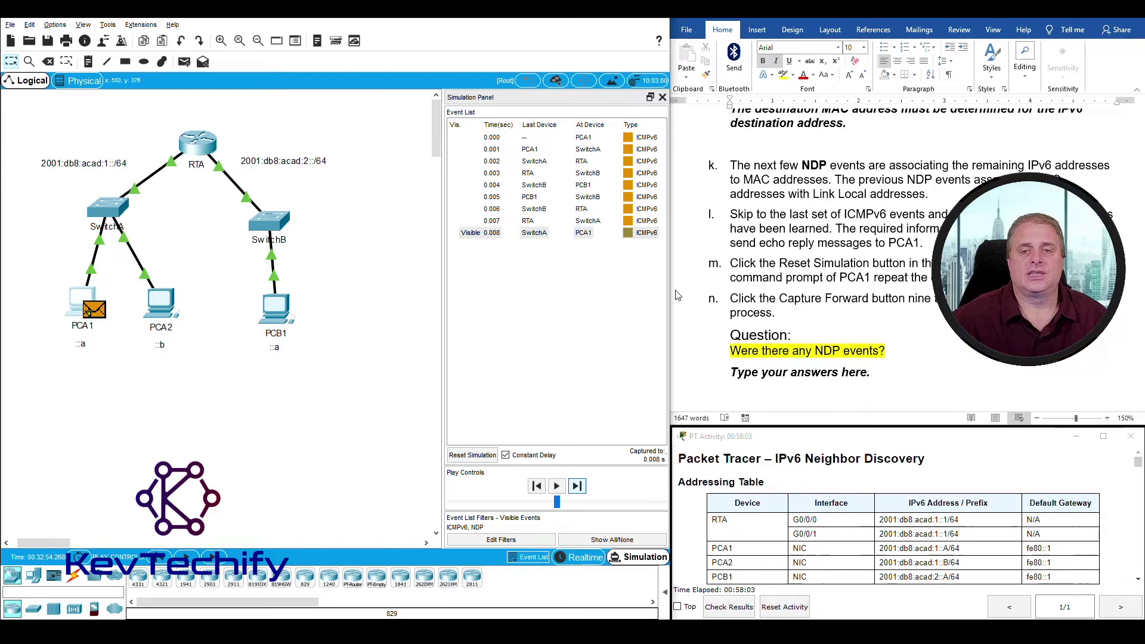
pyautogui.click(577, 487)
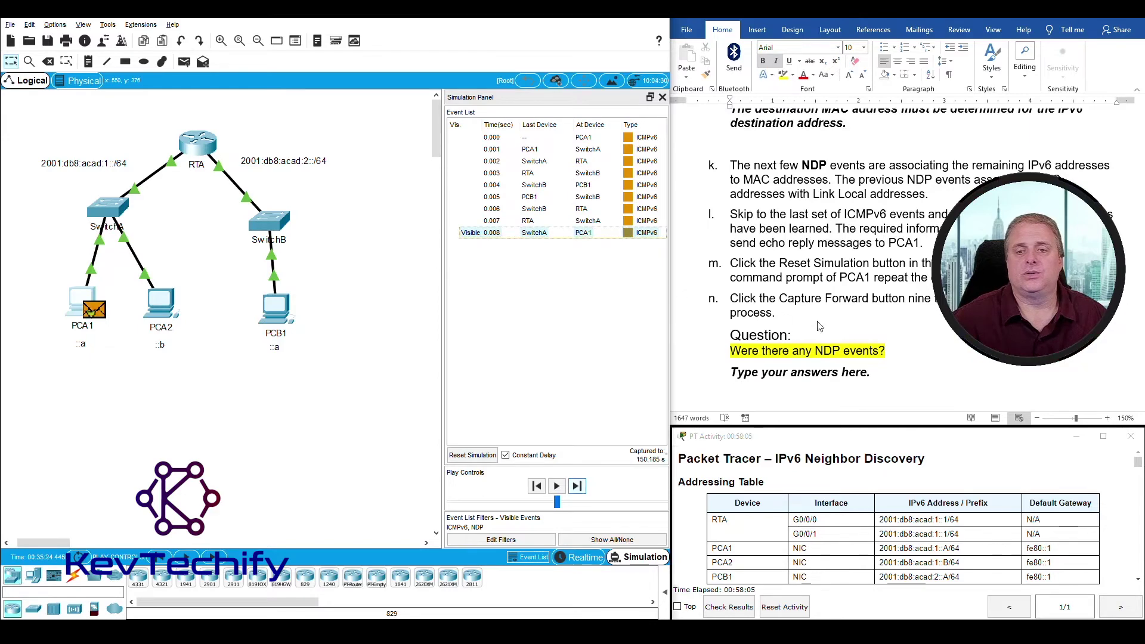
pyautogui.scroll(-1, 904, 342)
pyautogui.scroll(-1, 903, 342)
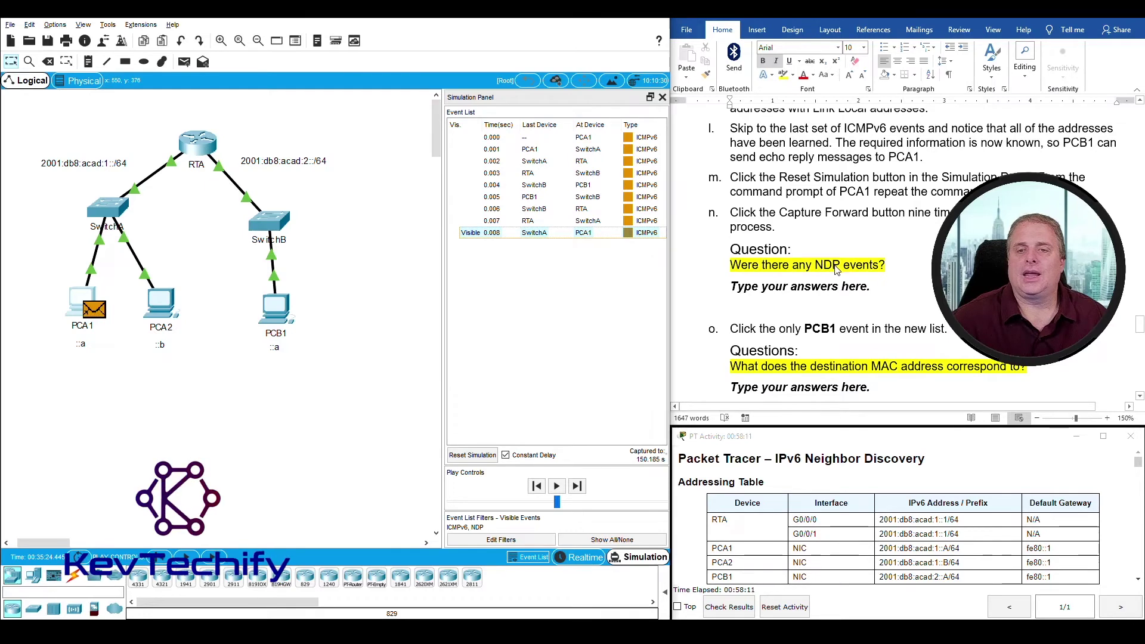
# Step: In the Word lab document, answer the question about whether there were any NDP events with "No"
pyautogui.click(739, 286)
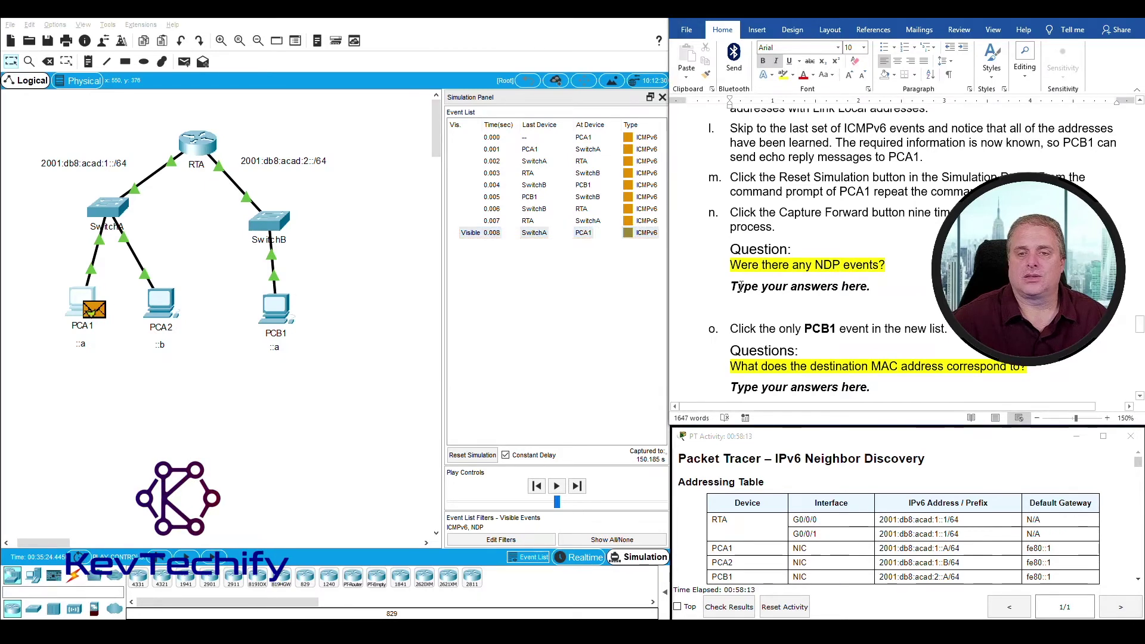
pyautogui.moveTo(786, 288); pyautogui.dragTo(877, 292)
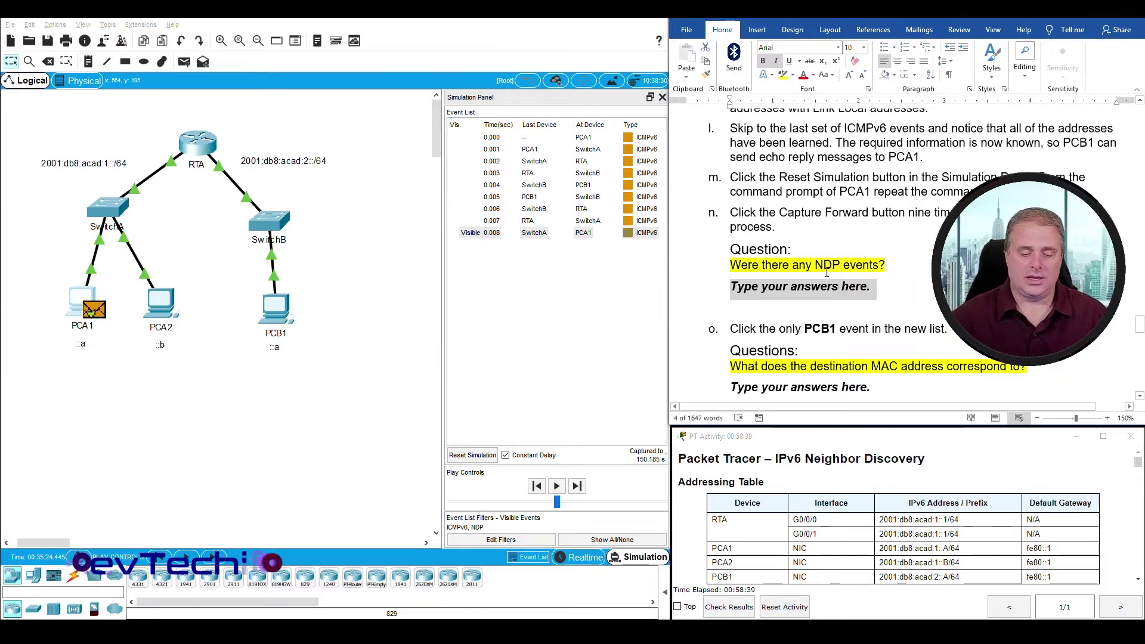
pyautogui.write('No')
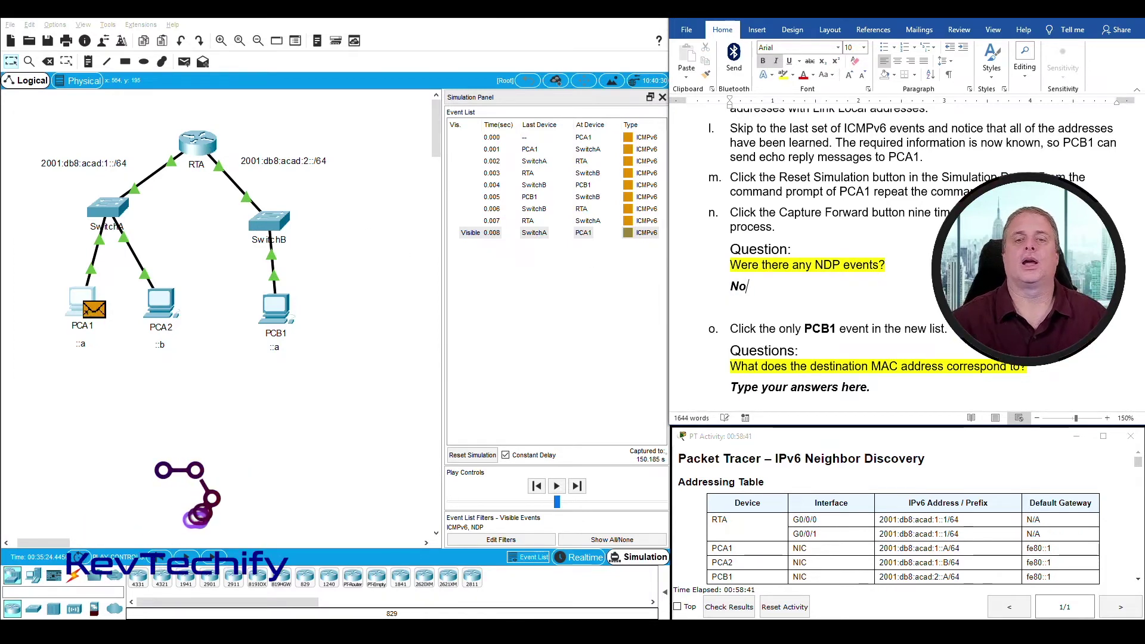
# Step: In Packet Tracer, examine the PDU information of the only PCB1 event for the outbound destination MAC address, keeping the event list in view
pyautogui.scroll(-3, 859, 313)
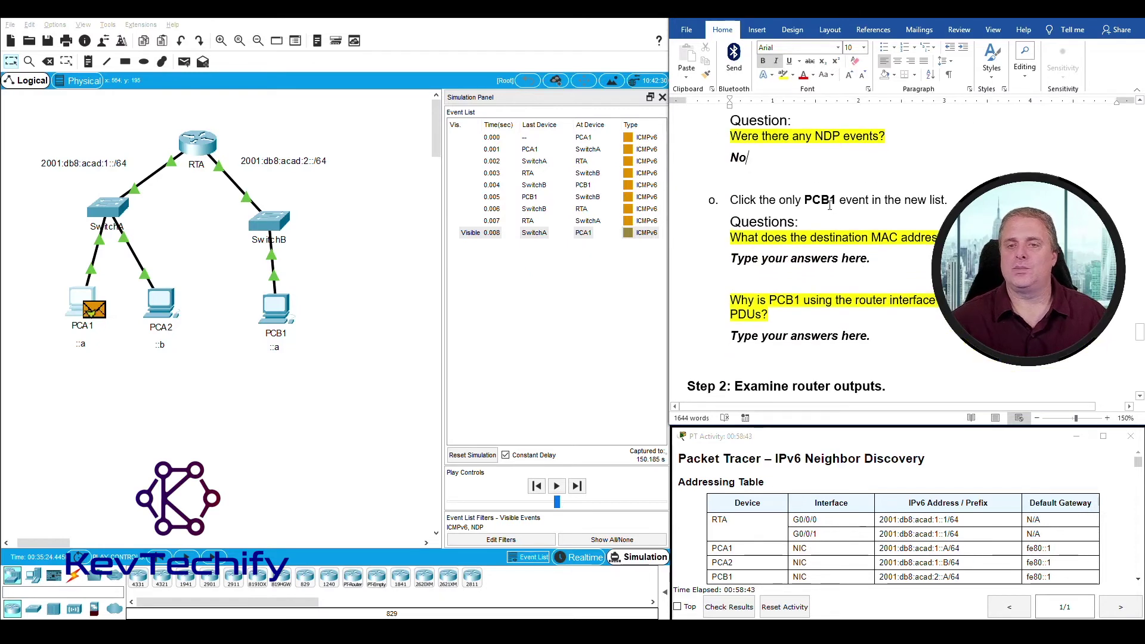
pyautogui.click(629, 186)
pyautogui.moveTo(621, 142); pyautogui.dragTo(276, 168)
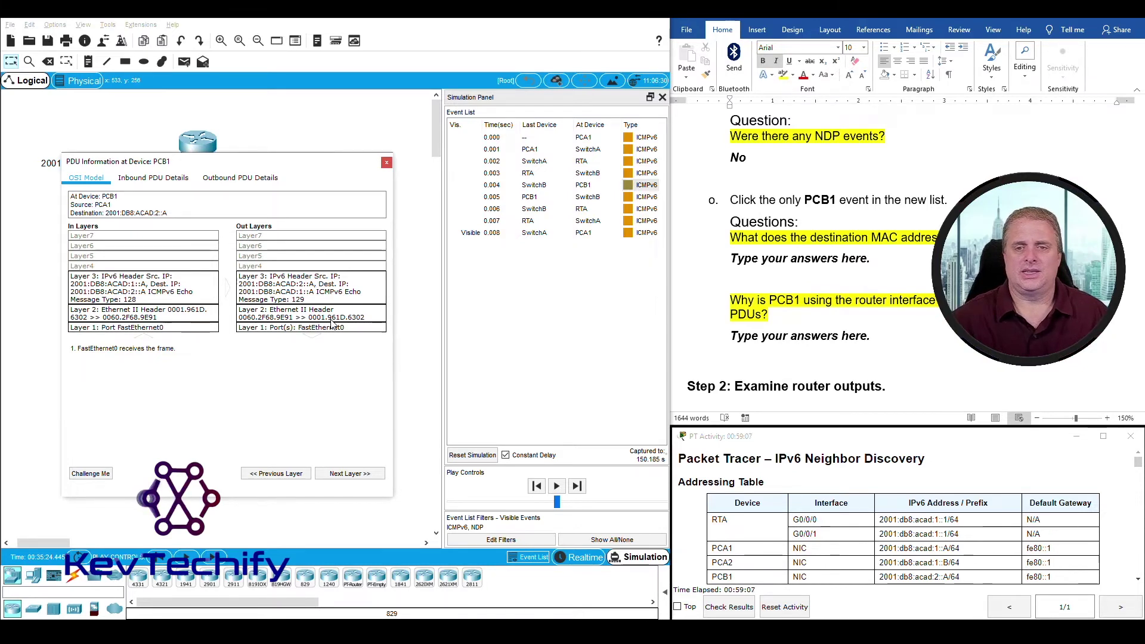
pyautogui.moveTo(168, 164); pyautogui.dragTo(272, 164)
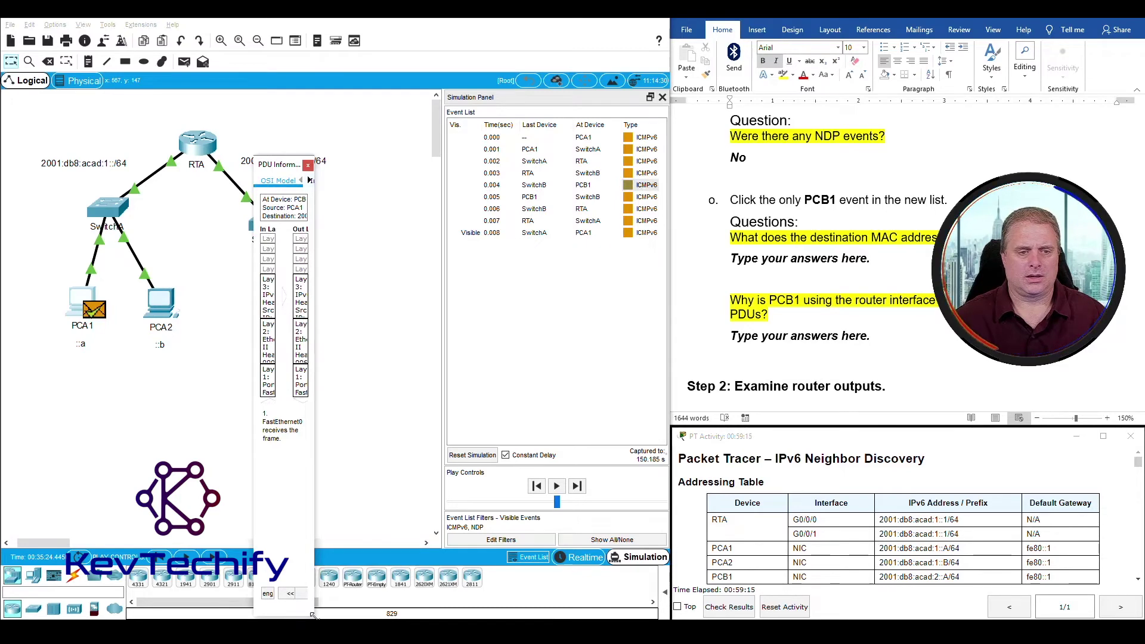
pyautogui.moveTo(313, 615); pyautogui.dragTo(558, 389)
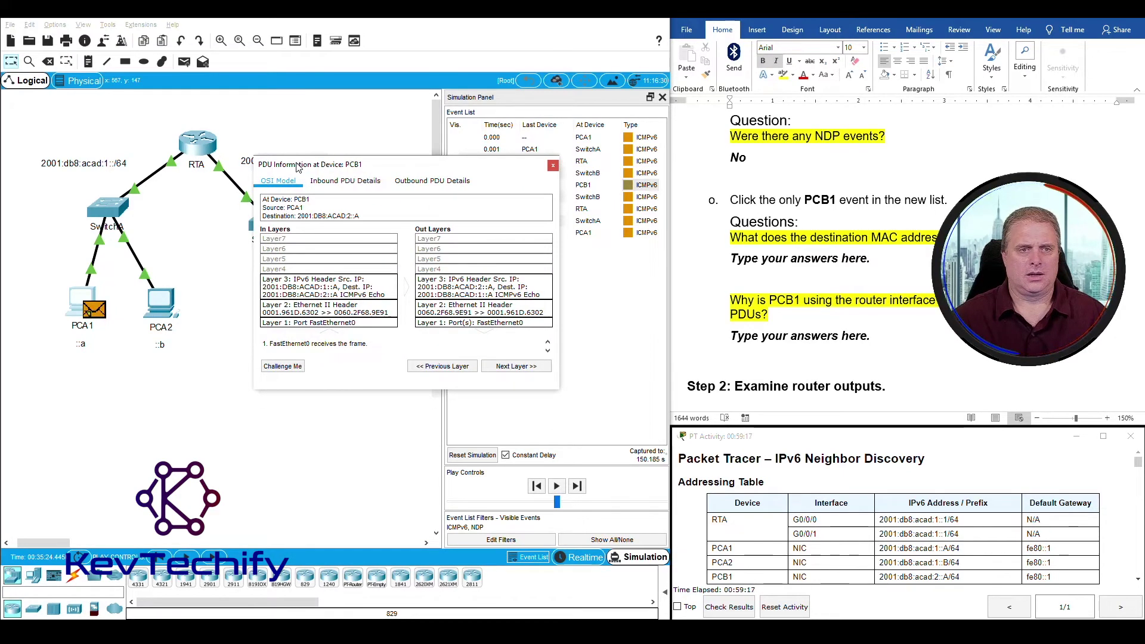
pyautogui.moveTo(468, 166); pyautogui.dragTo(682, 196)
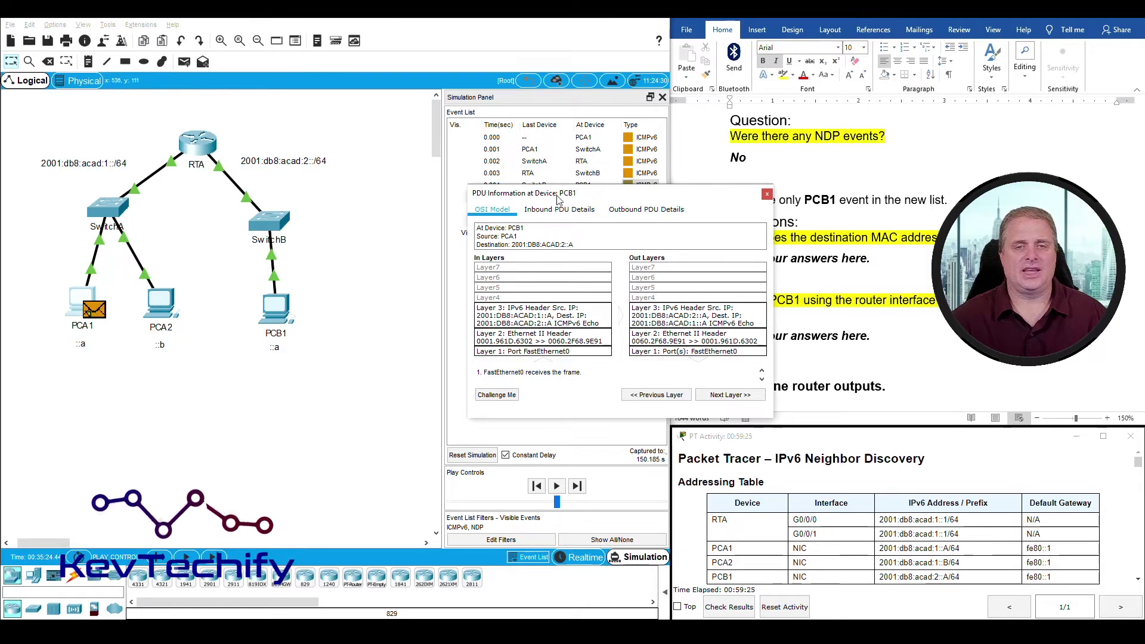
pyautogui.moveTo(577, 200); pyautogui.dragTo(195, 196)
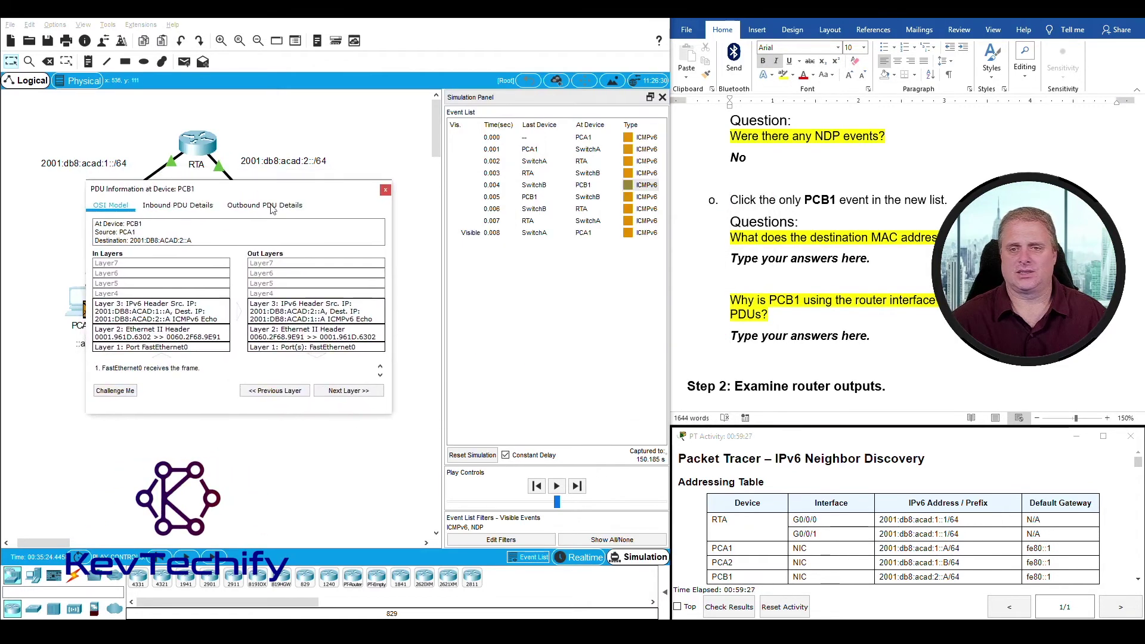
# Step: In the Word lab document, answer the destination MAC address question with "The router interface G0/0/1 on RTA", and close the PCB1 PDU information
pyautogui.click(770, 260)
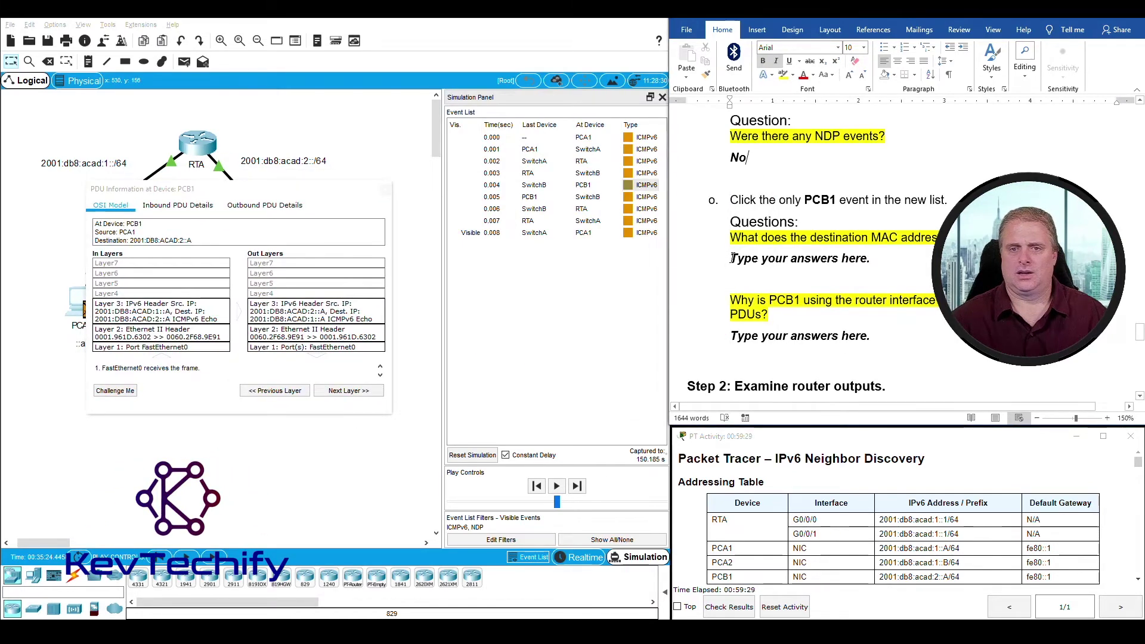
pyautogui.moveTo(733, 258); pyautogui.dragTo(877, 262)
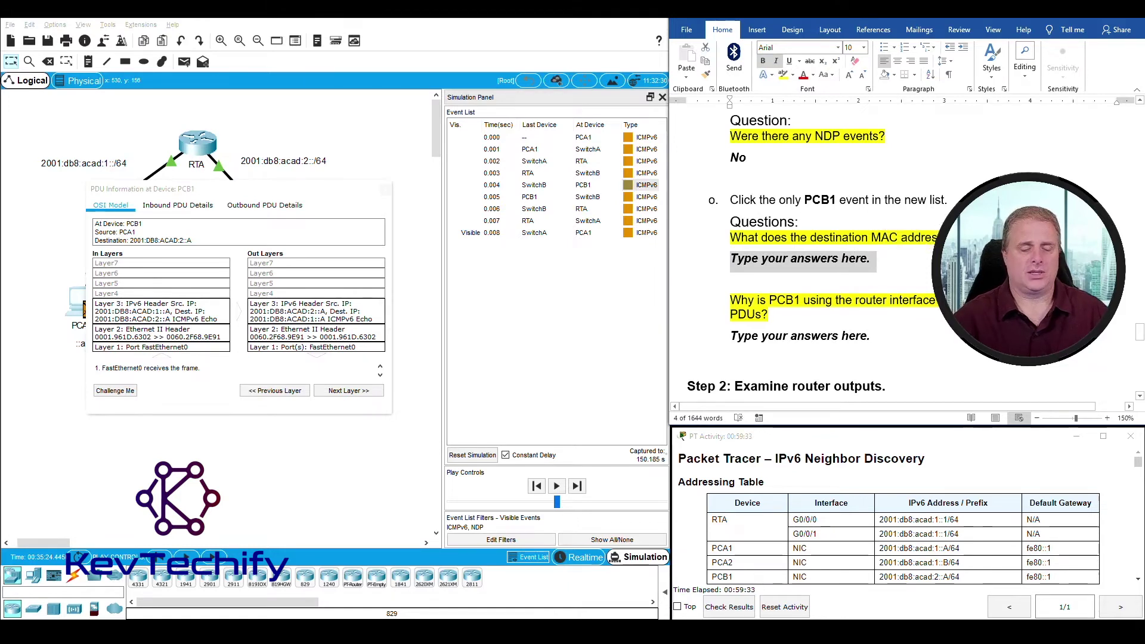
pyautogui.write('The rou')
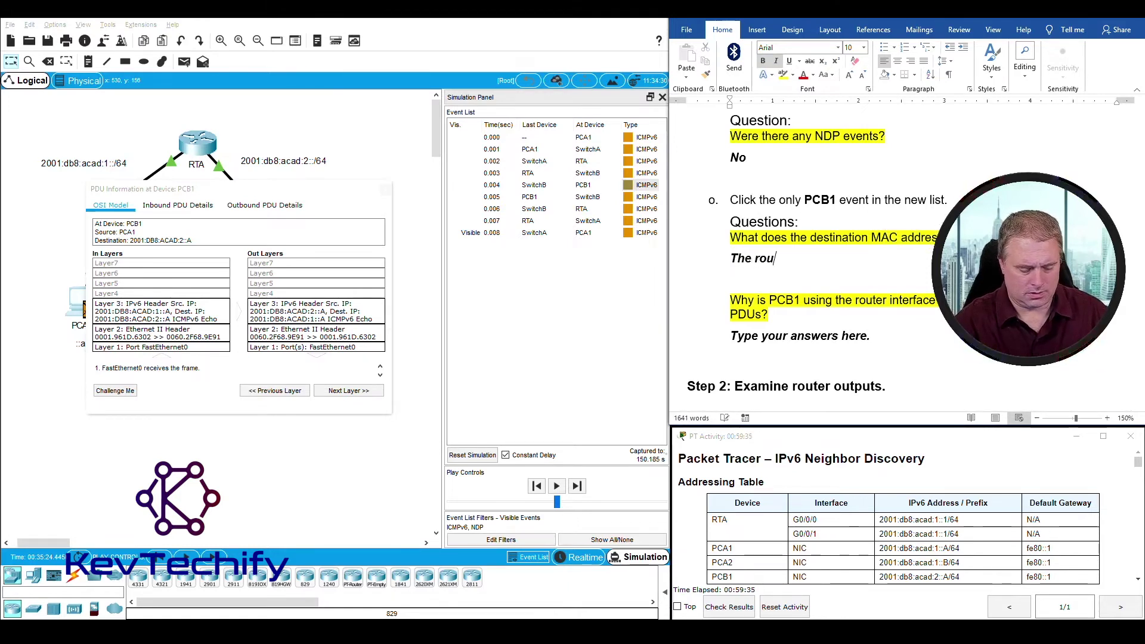
pyautogui.press('BackSpace')
pyautogui.press('BackSpace')
pyautogui.write('rout')
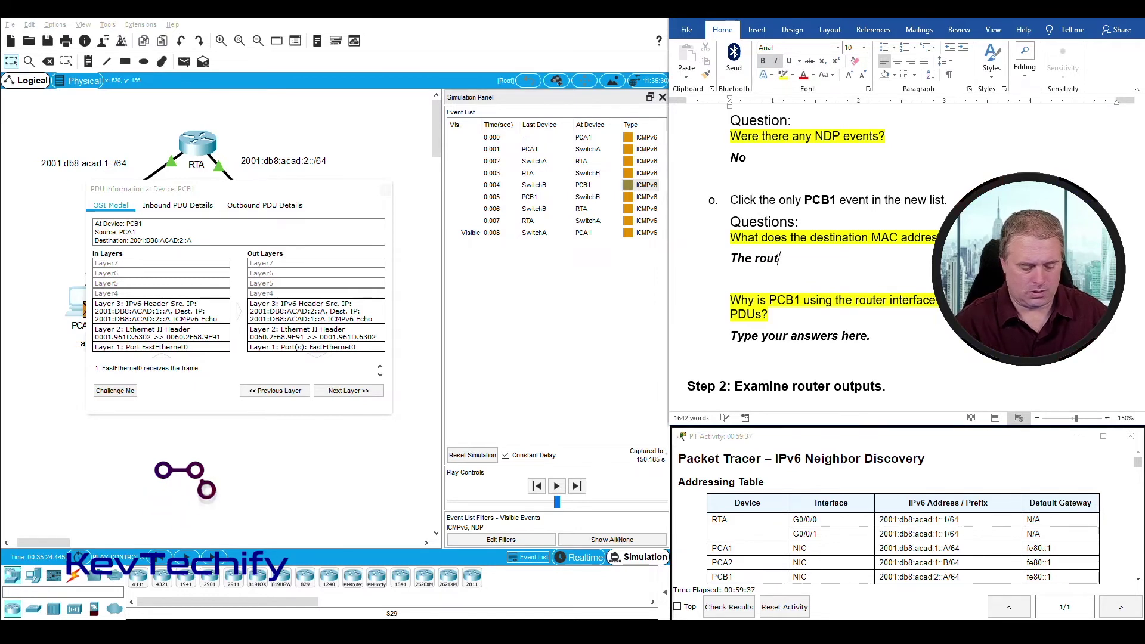
pyautogui.write('er interfac')
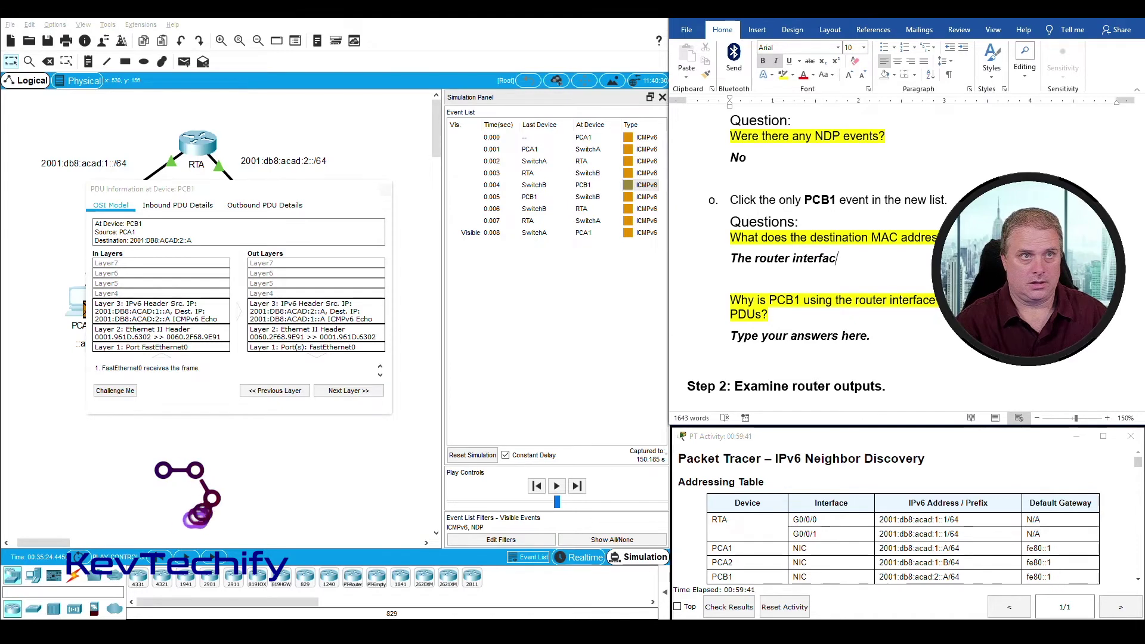
pyautogui.write('e G0')
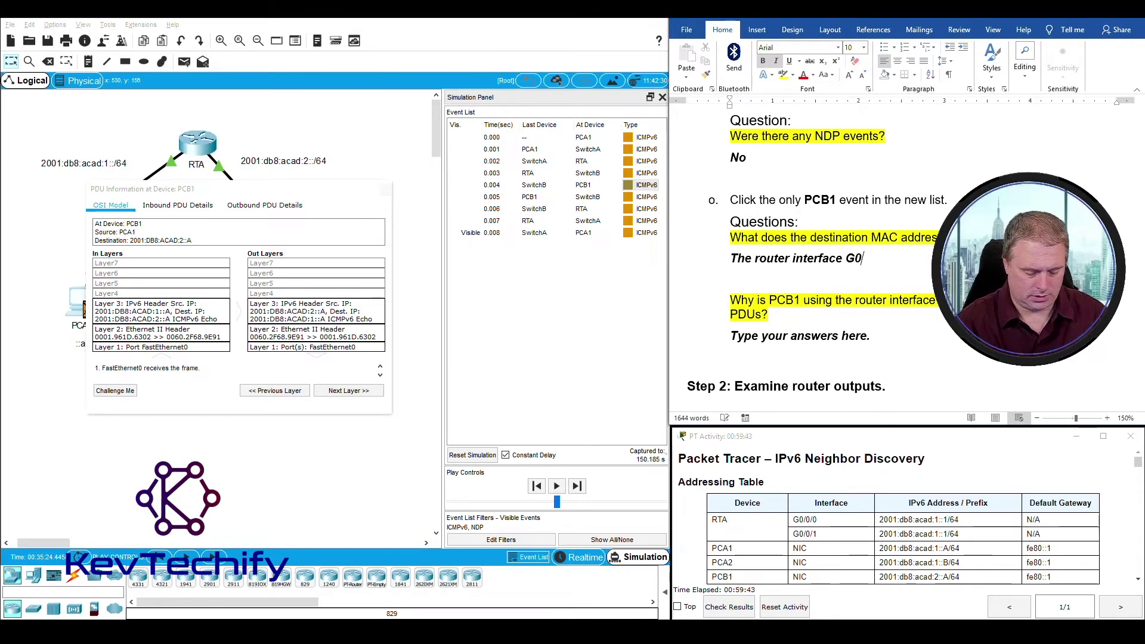
pyautogui.write('/0/')
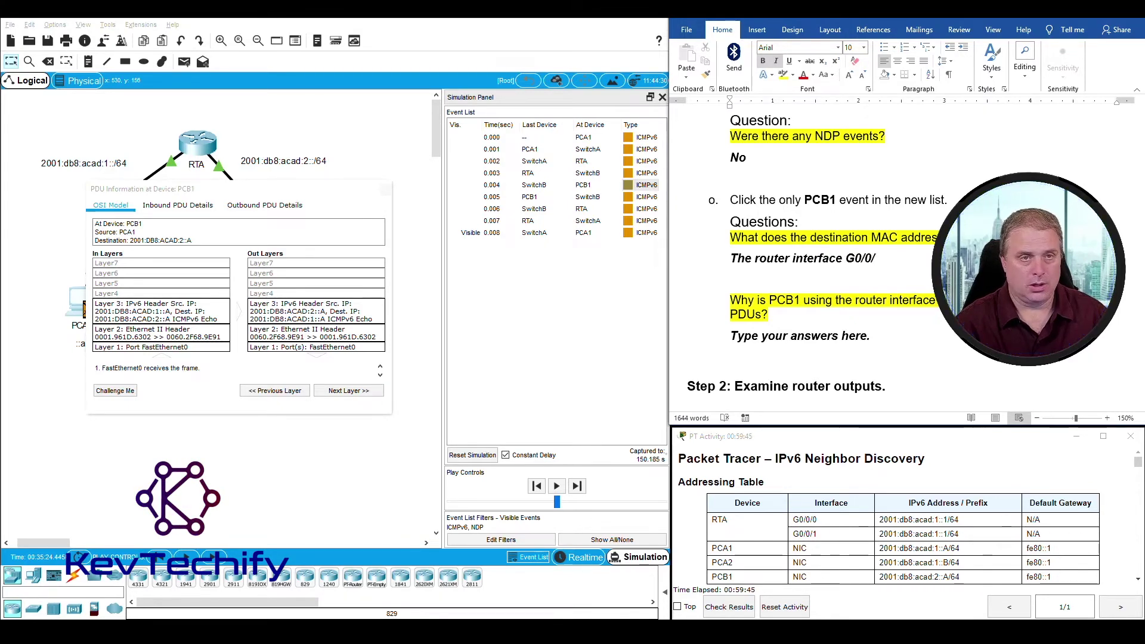
pyautogui.write('1 on RTA')
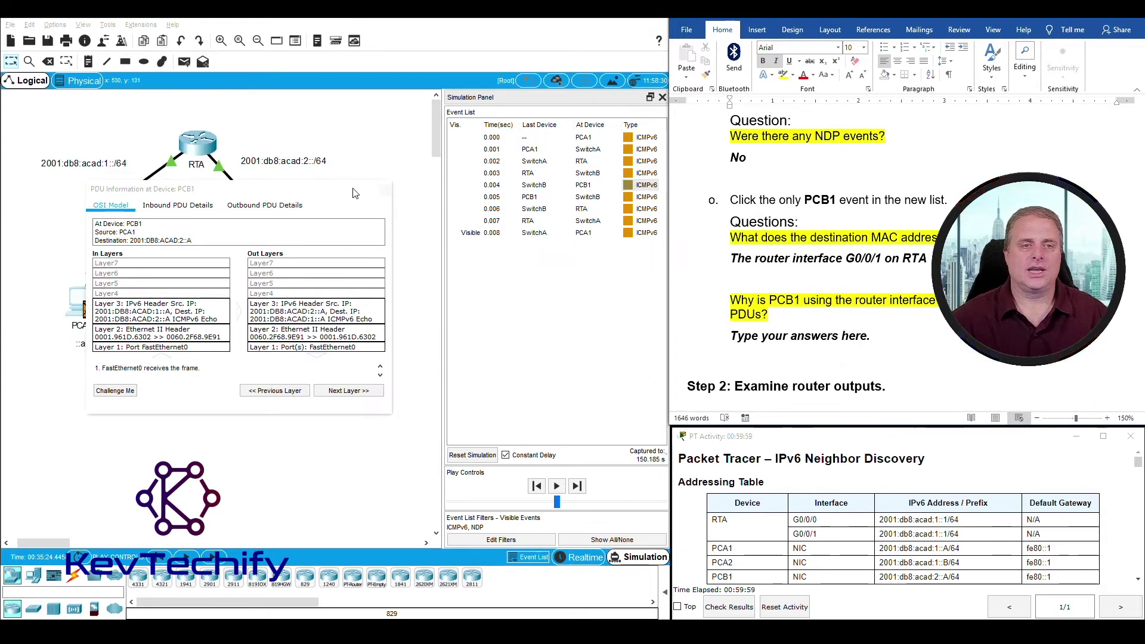
pyautogui.click(385, 190)
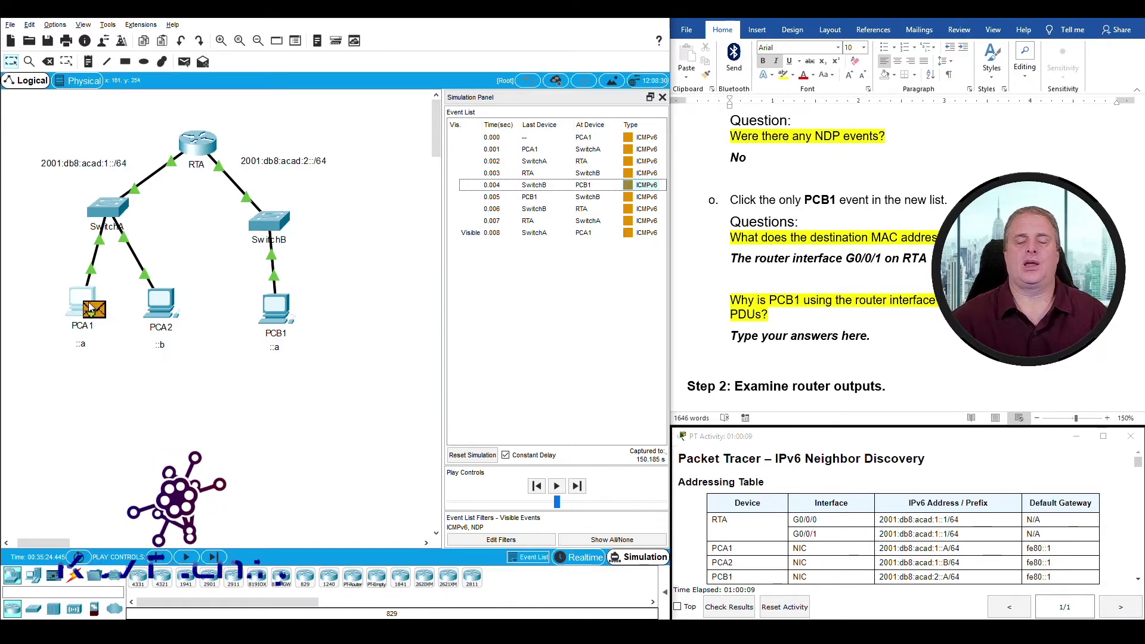
# Step: Answer why PCB1 uses the router interface MAC: the destination device is on another network, so it must address the PDU to the default gateway interface
pyautogui.click(735, 331)
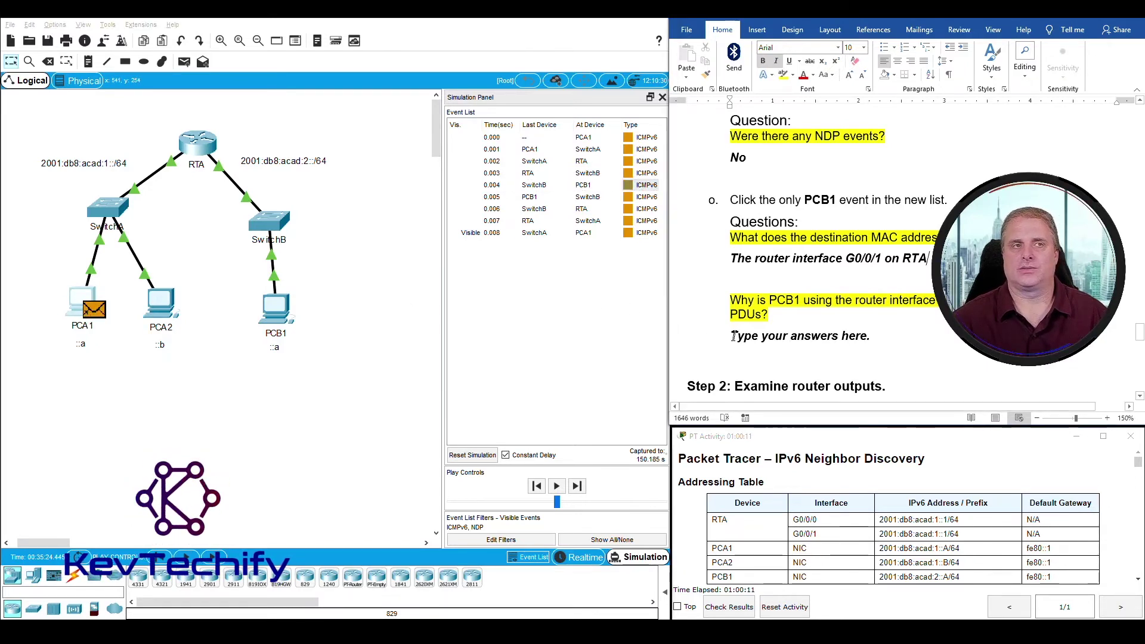
pyautogui.moveTo(735, 331); pyautogui.dragTo(880, 339)
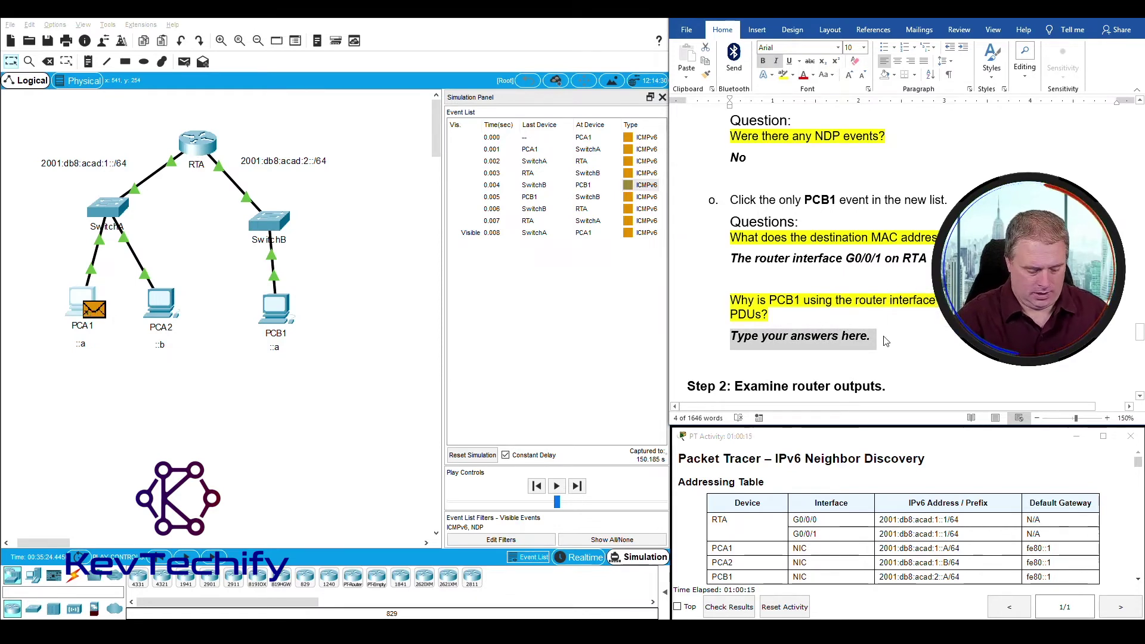
pyautogui.write('Becaus')
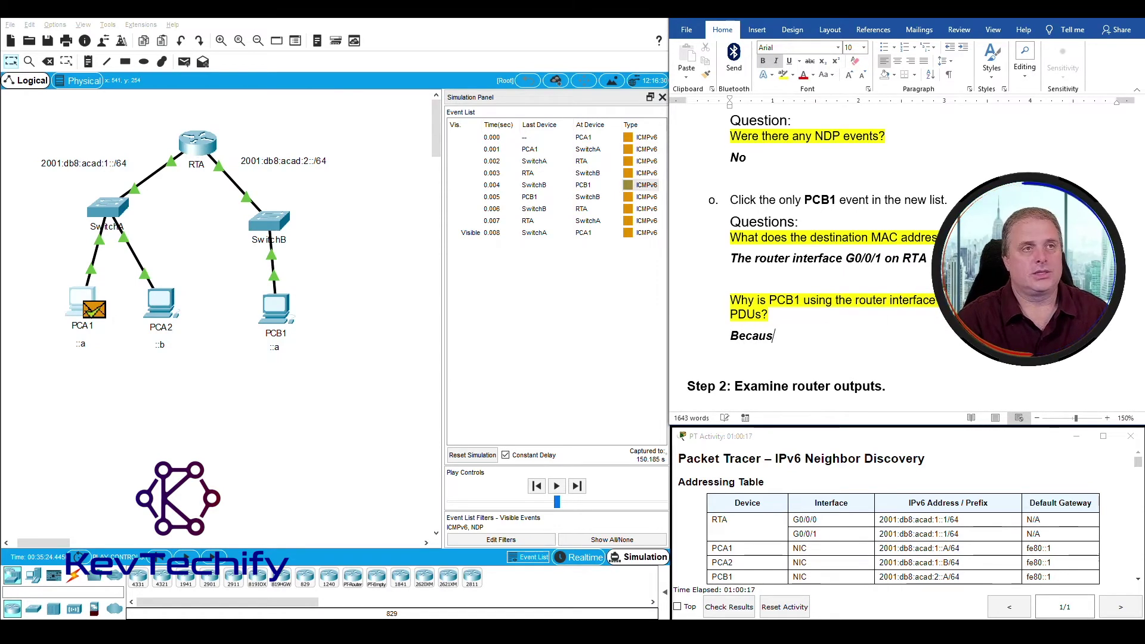
pyautogui.write('e the des')
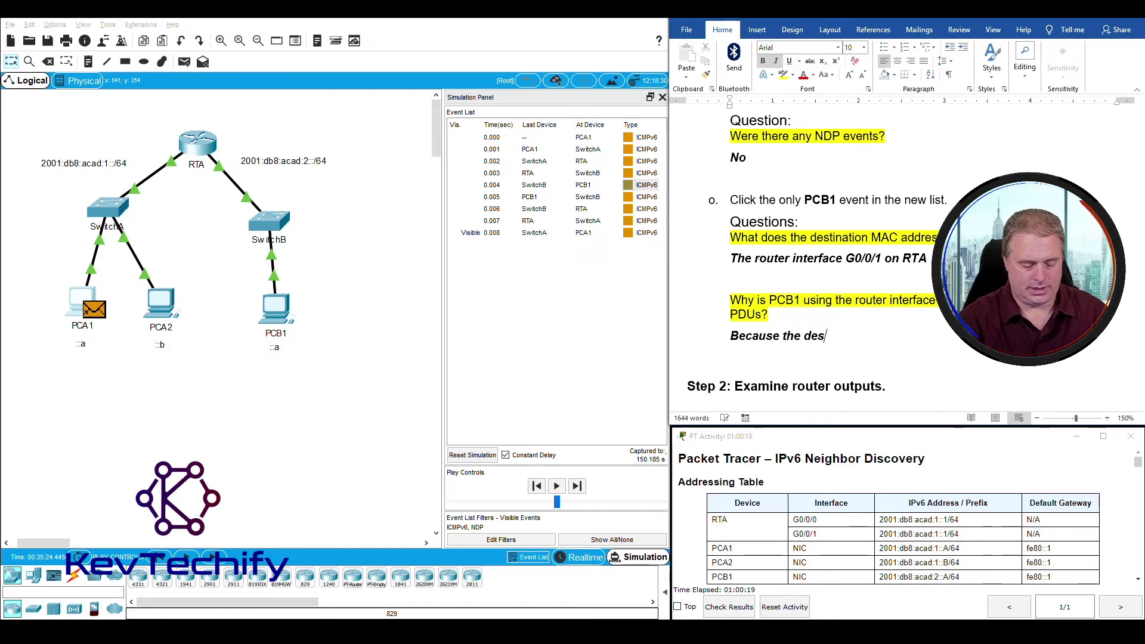
pyautogui.write('tination de')
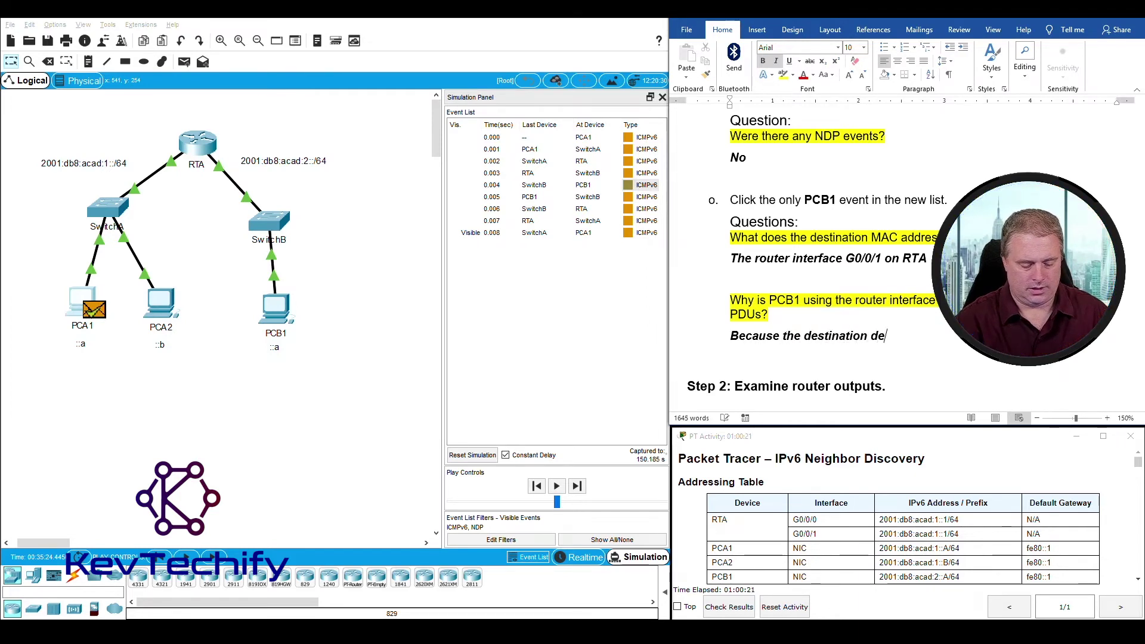
pyautogui.write('vice ')
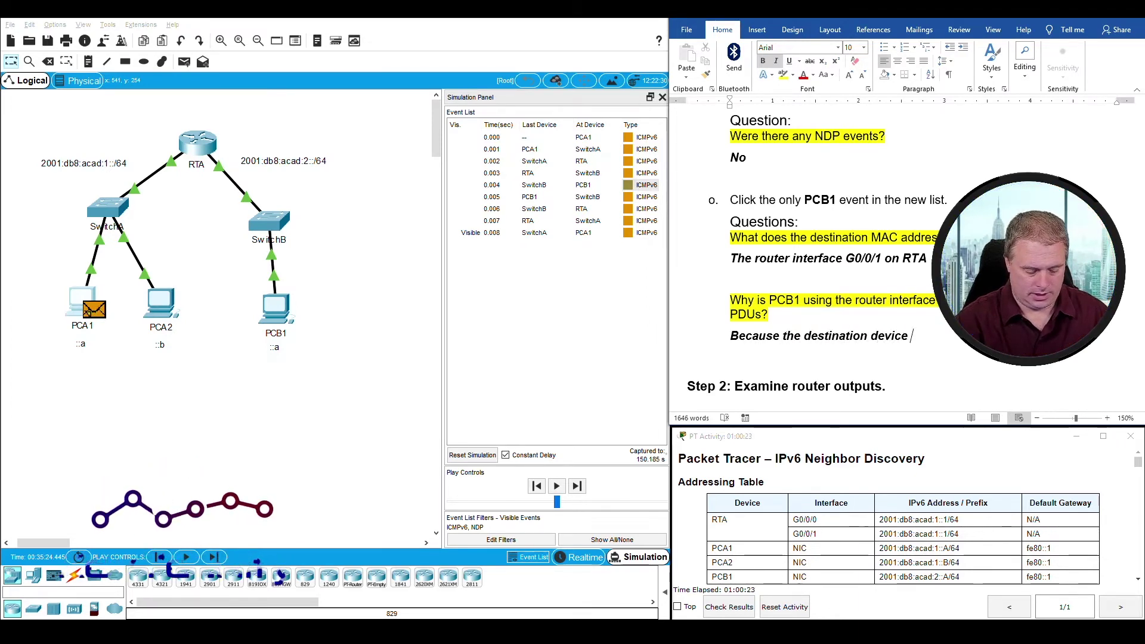
pyautogui.write('is on a')
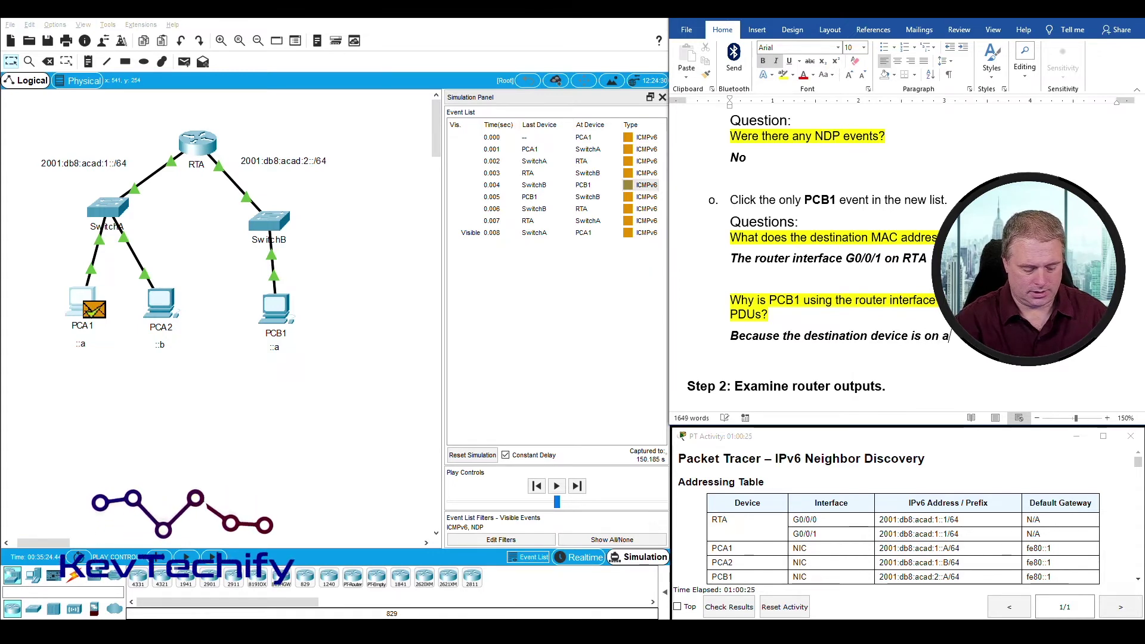
pyautogui.write('nother n')
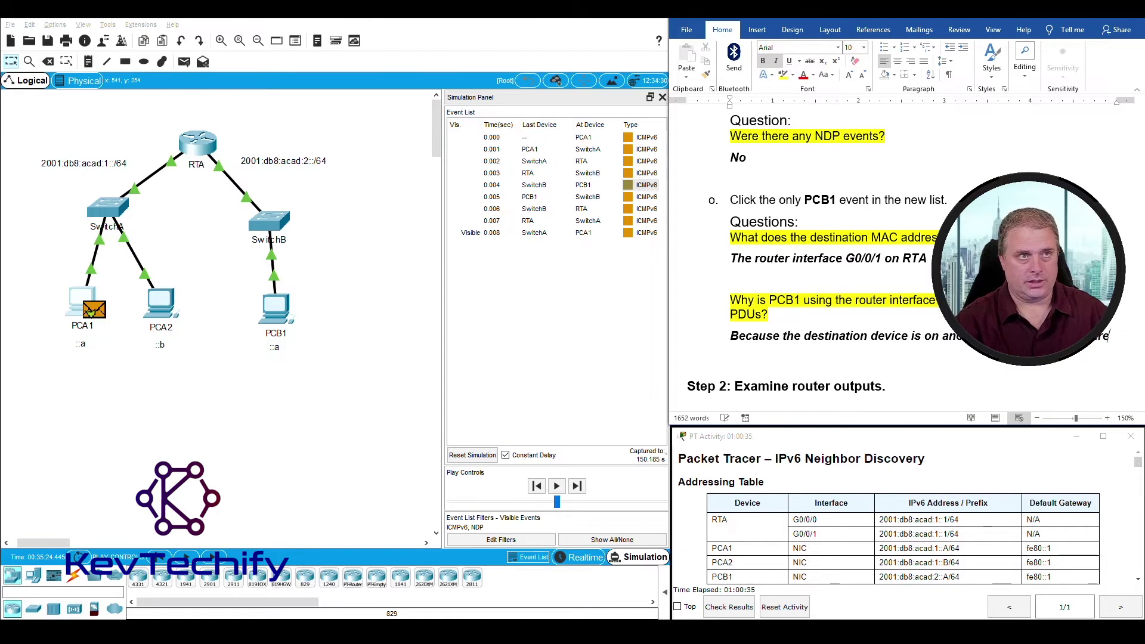
pyautogui.write('ss the ')
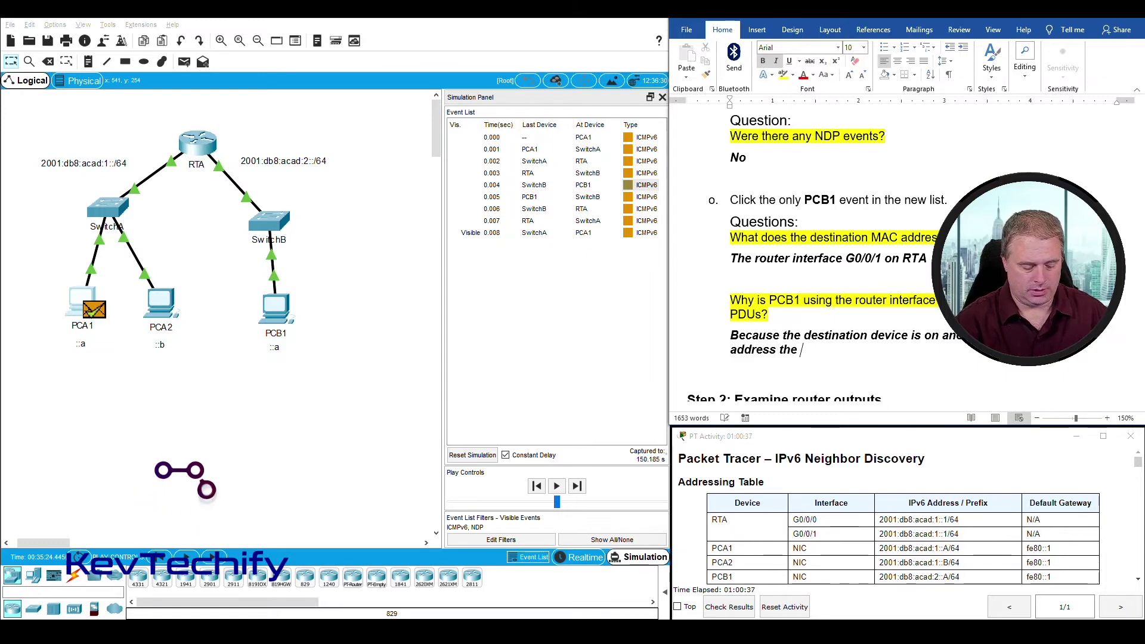
pyautogui.write('PDU ')
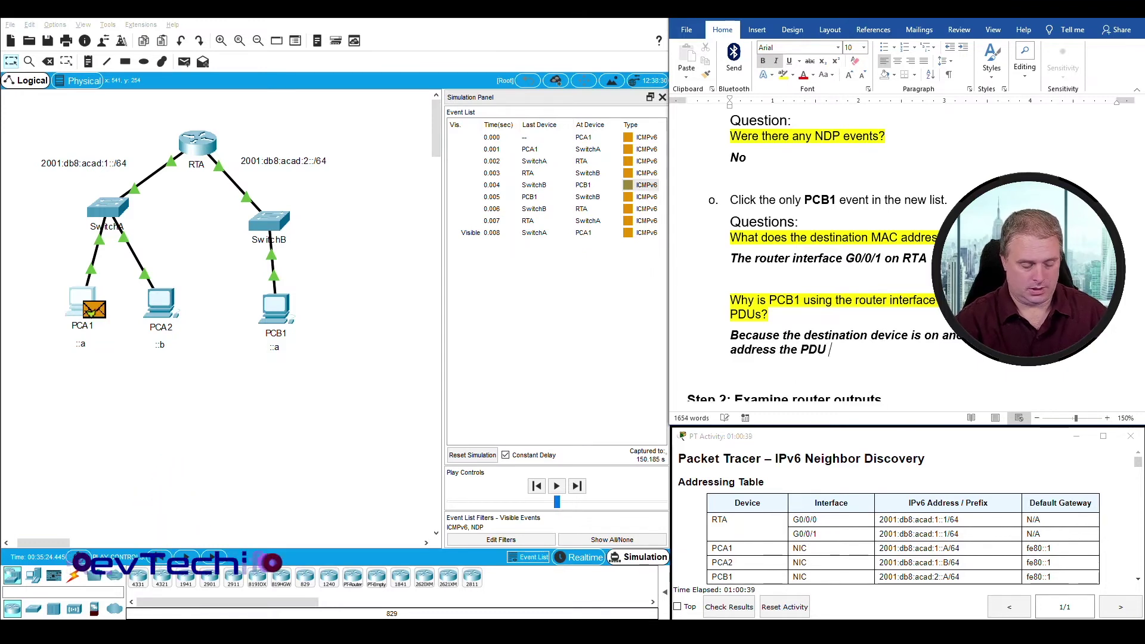
pyautogui.write('to the default gateway inte')
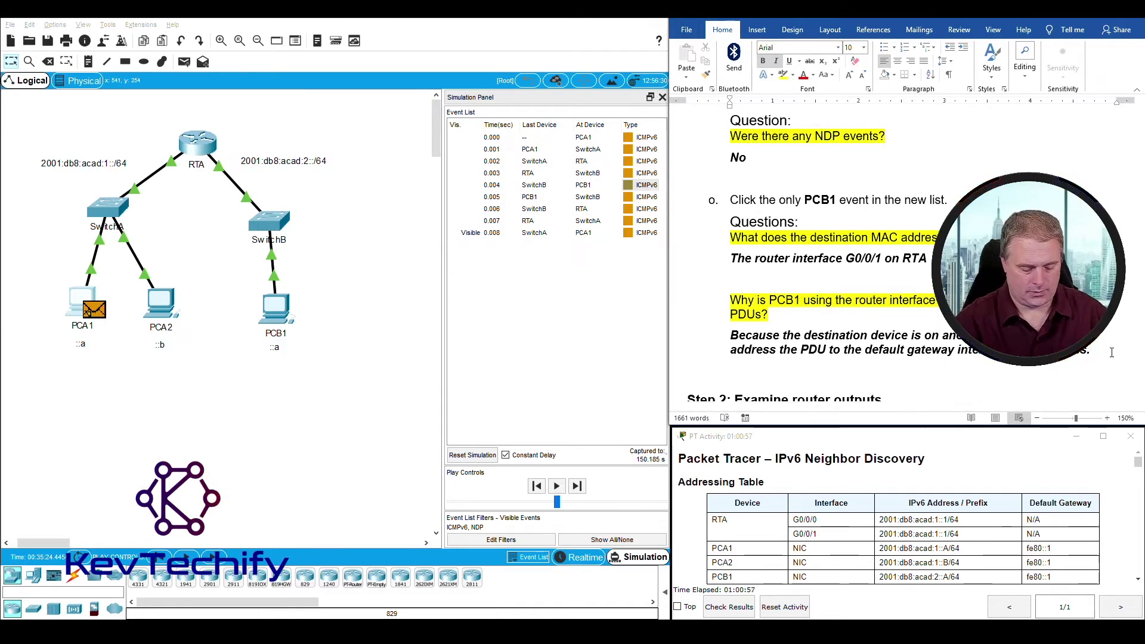
# Step: Extend the answer with "RTA will determine how to address the PDU at Layer 2 to send it towards its destination.", correcting the misspelled "address"
pyautogui.write('RTA will det')
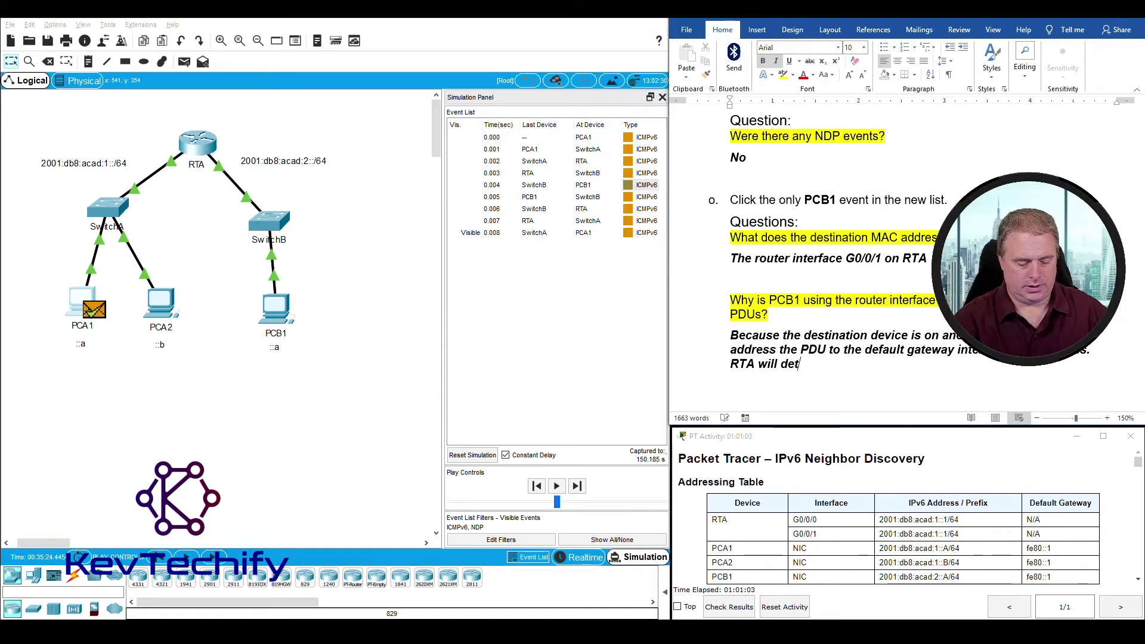
pyautogui.write('ermine ')
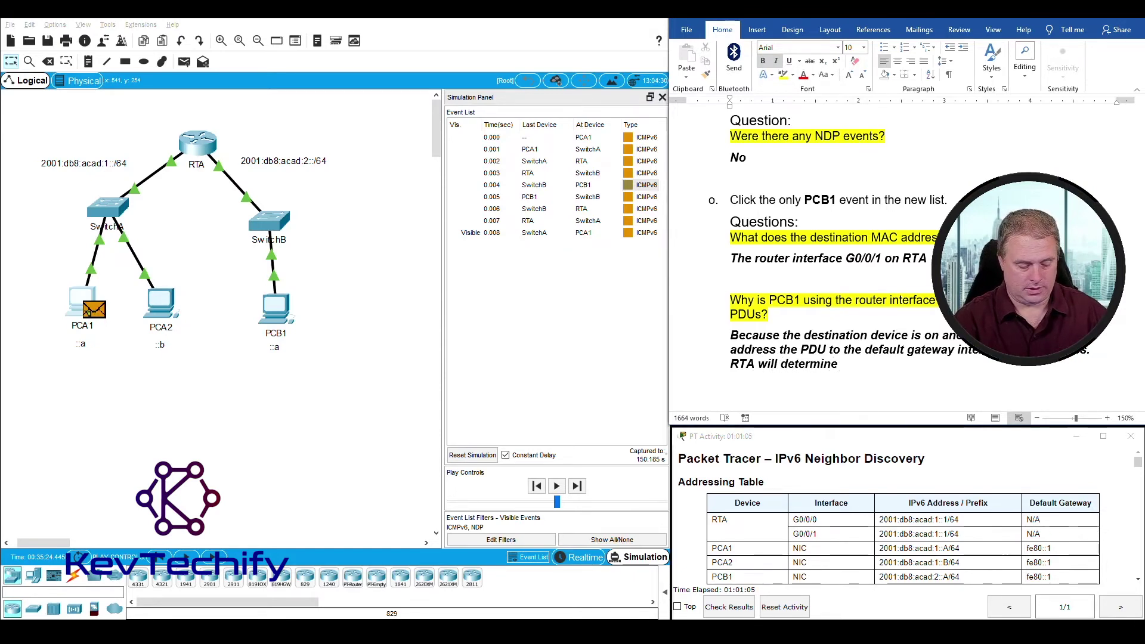
pyautogui.write('how toaddres the ')
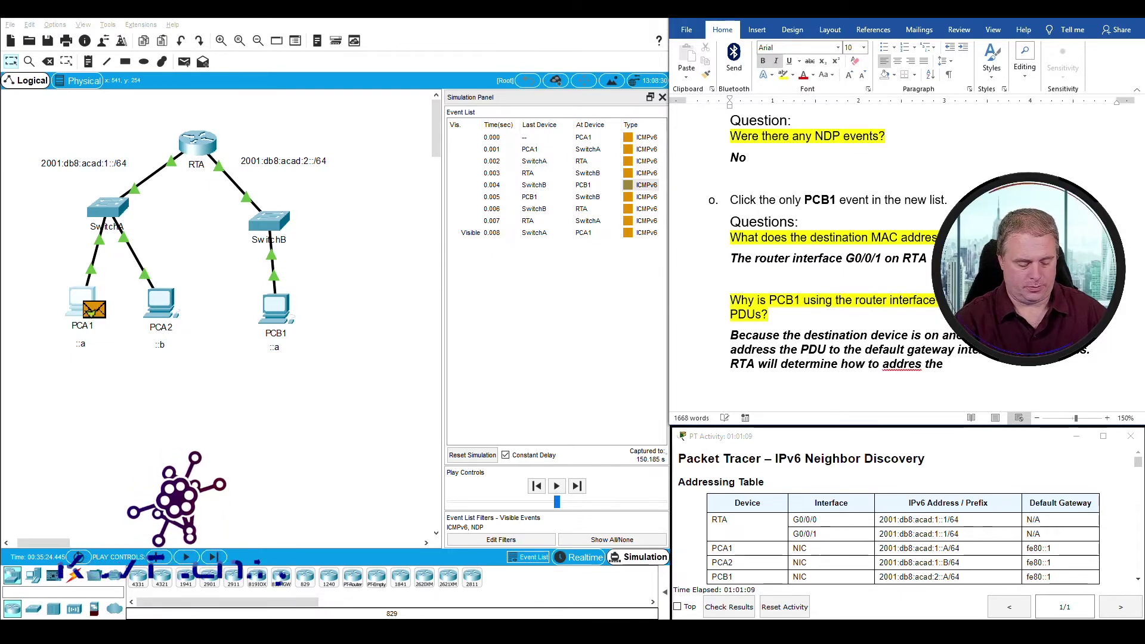
pyautogui.write('PDU at')
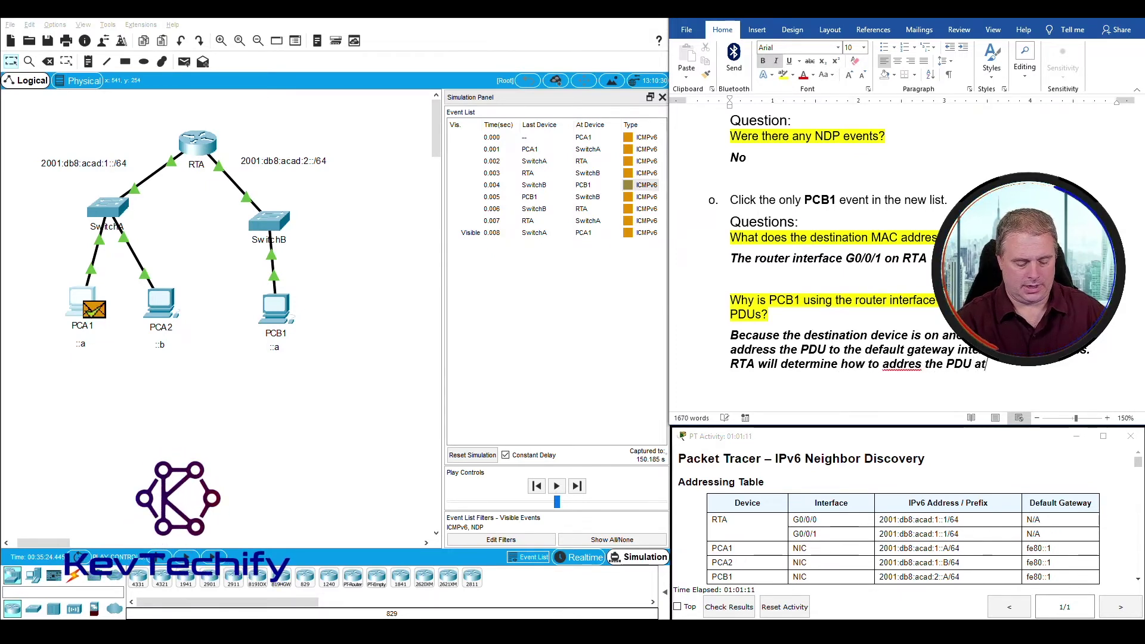
pyautogui.write(' LAyer 2 to s')
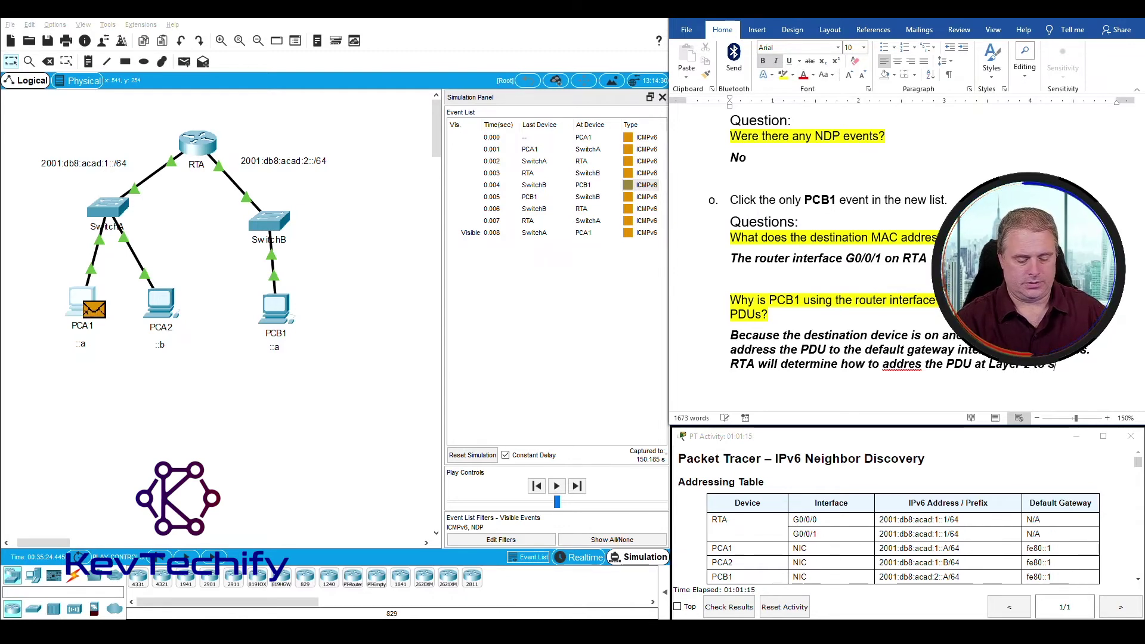
pyautogui.write('end it')
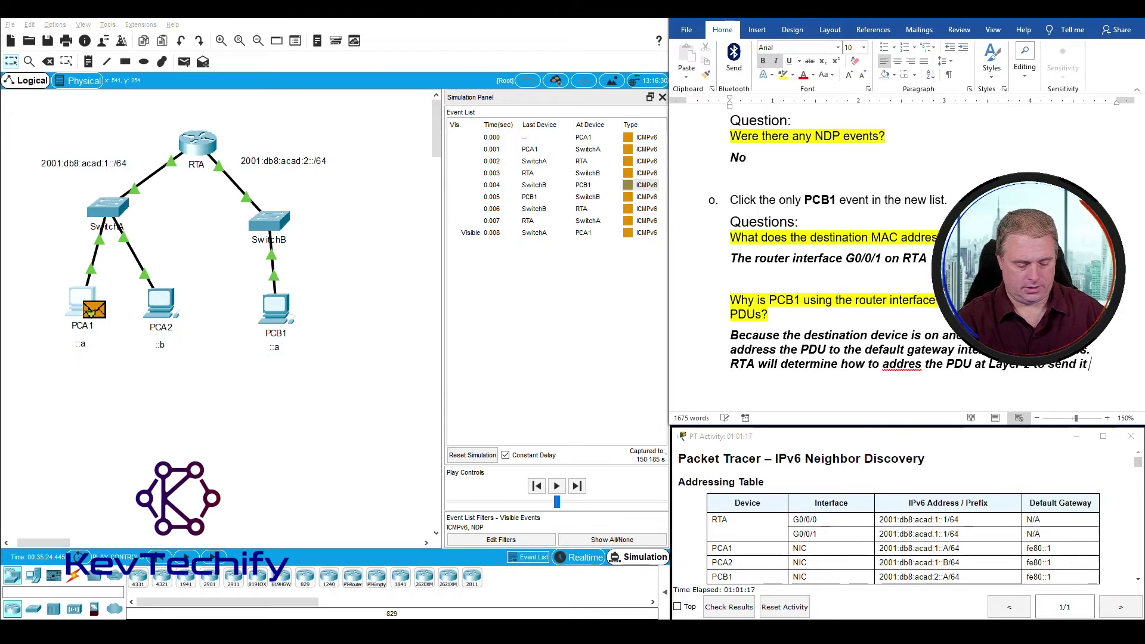
pyautogui.write(' towarsd')
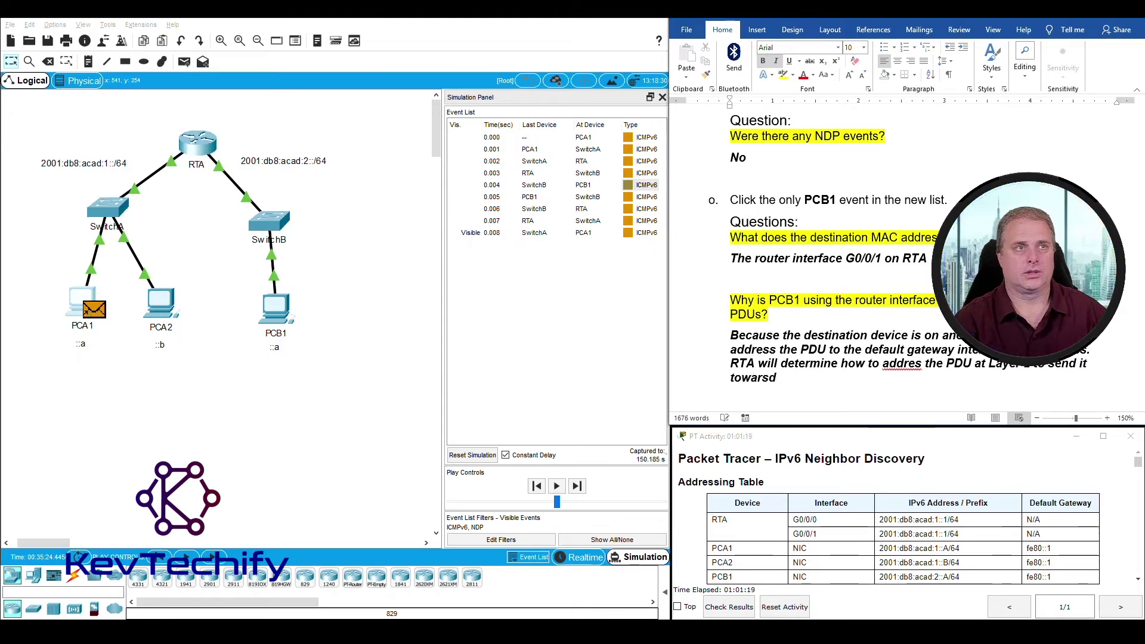
pyautogui.press('BackSpace')
pyautogui.press('BackSpace')
pyautogui.write('ds its dest')
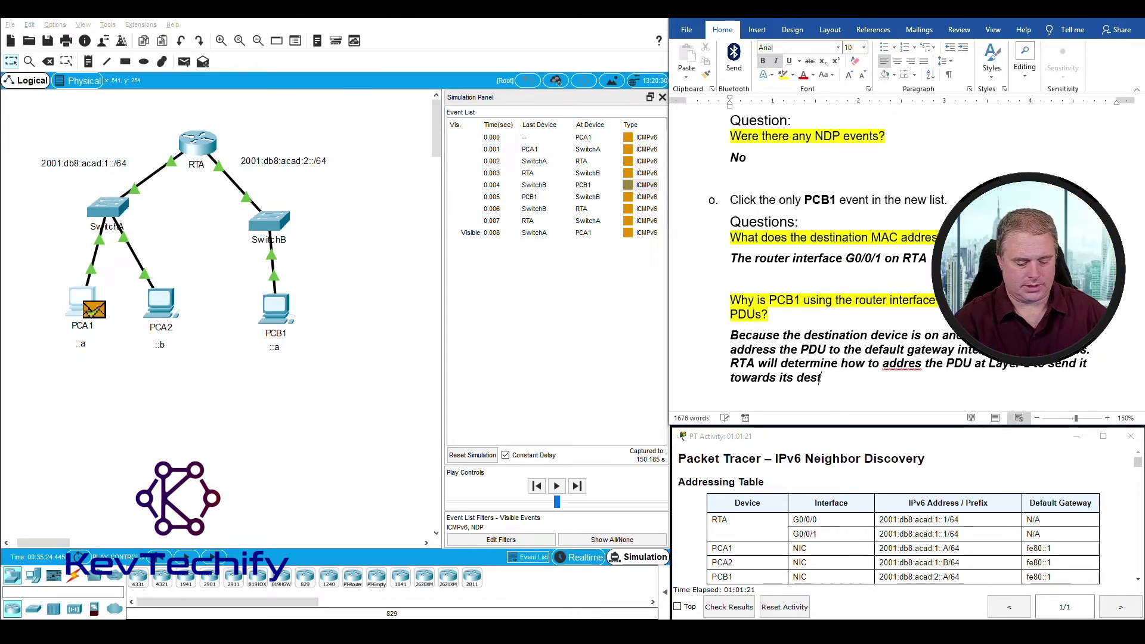
pyautogui.write('ination.')
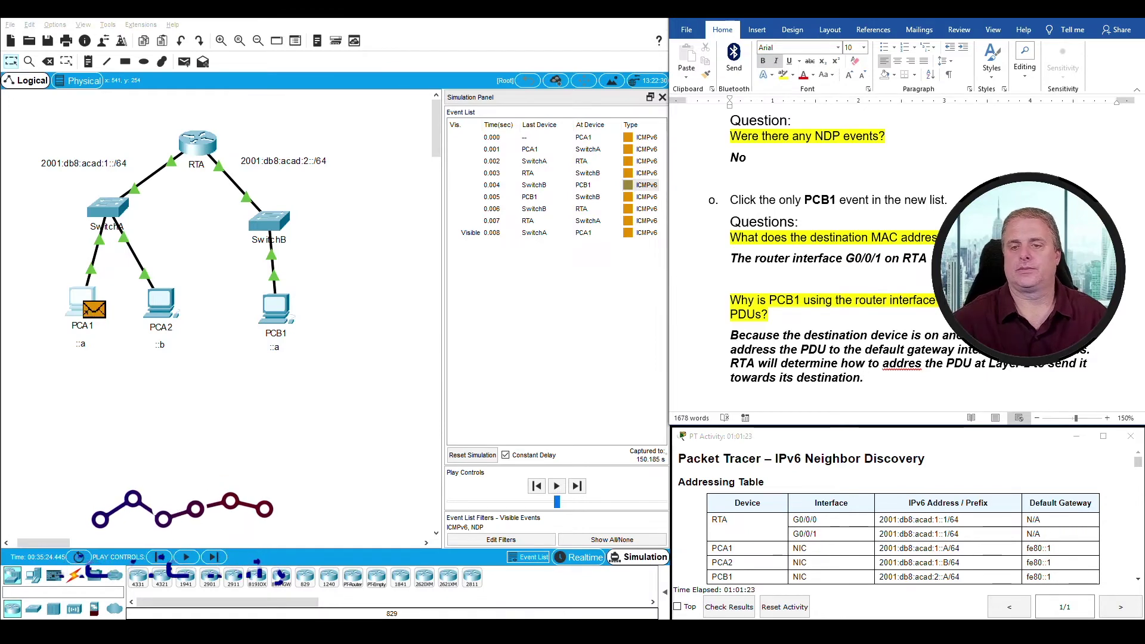
pyautogui.rightClick(897, 364)
pyautogui.click(930, 380)
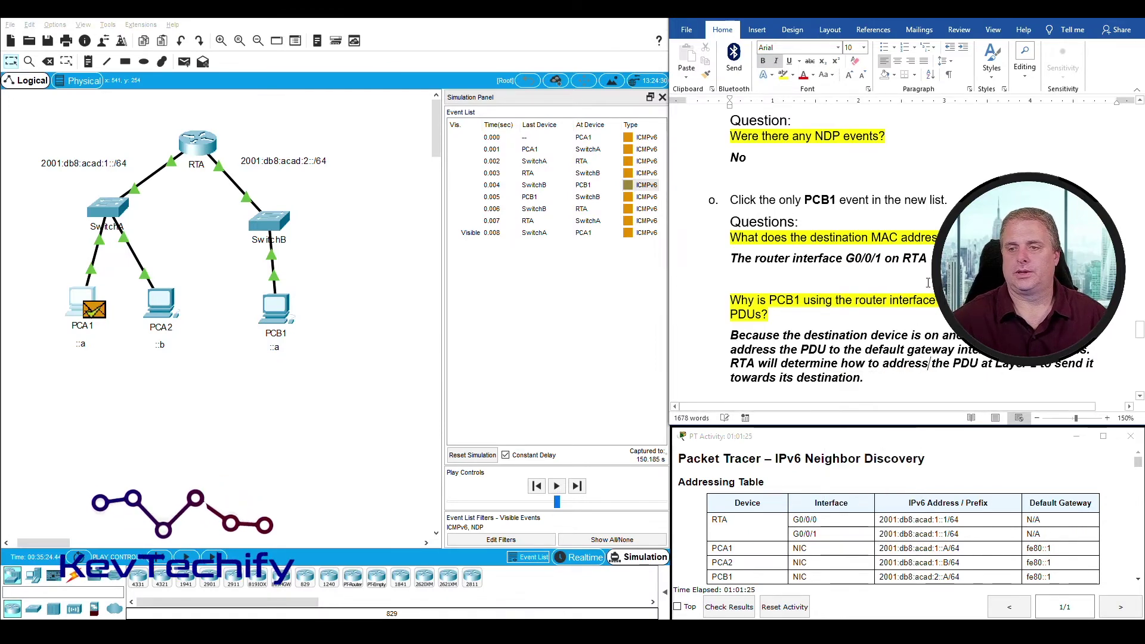
# Step: Switch to Packet Tracer, return to Realtime mode, and open RTA's command line clear of the worksheet
pyautogui.scroll(-5, 927, 282)
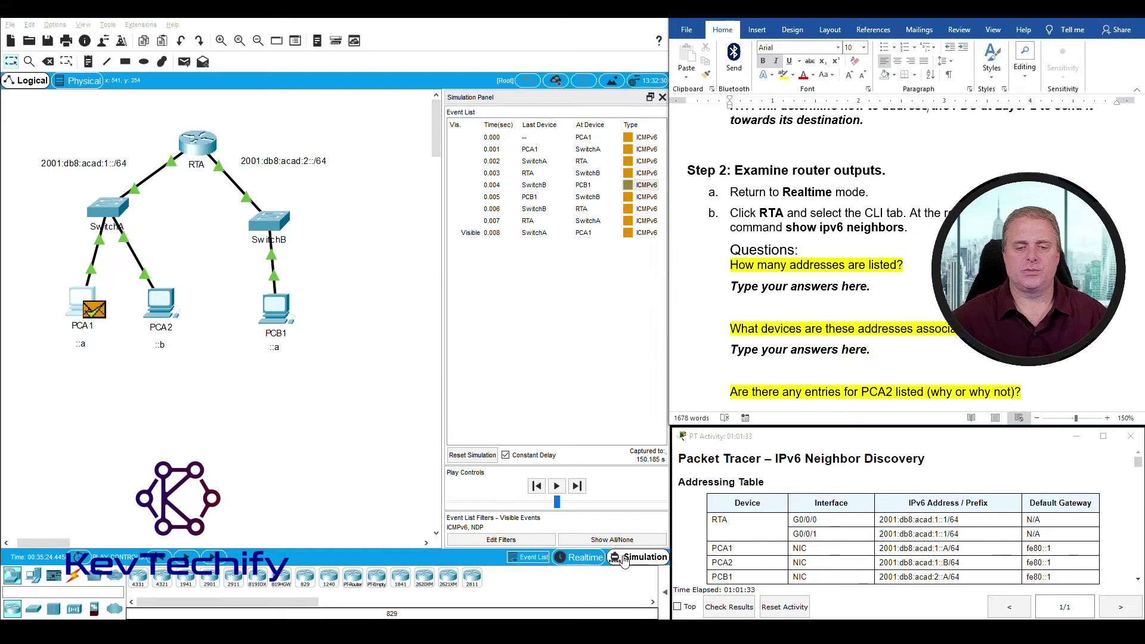
pyautogui.click(577, 558)
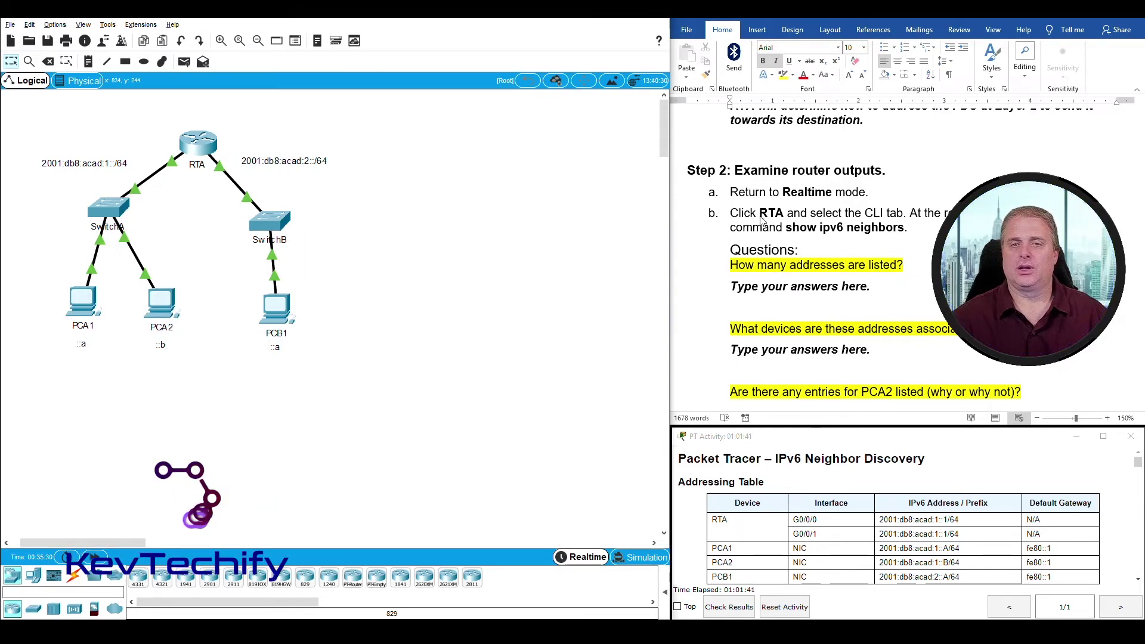
pyautogui.click(195, 145)
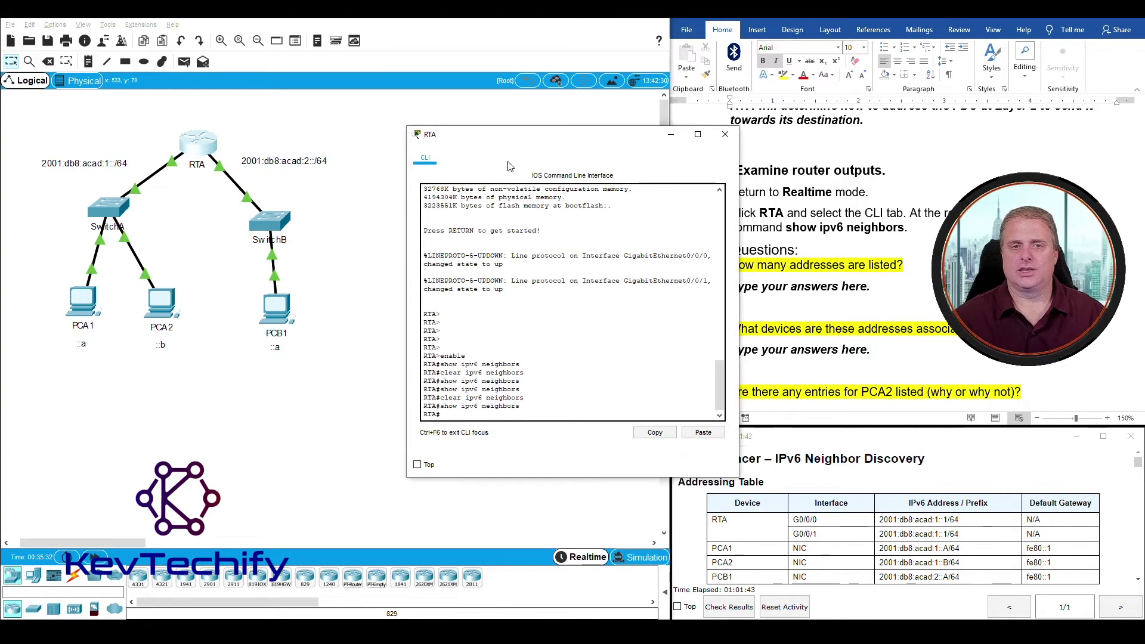
pyautogui.moveTo(559, 136); pyautogui.dragTo(237, 123)
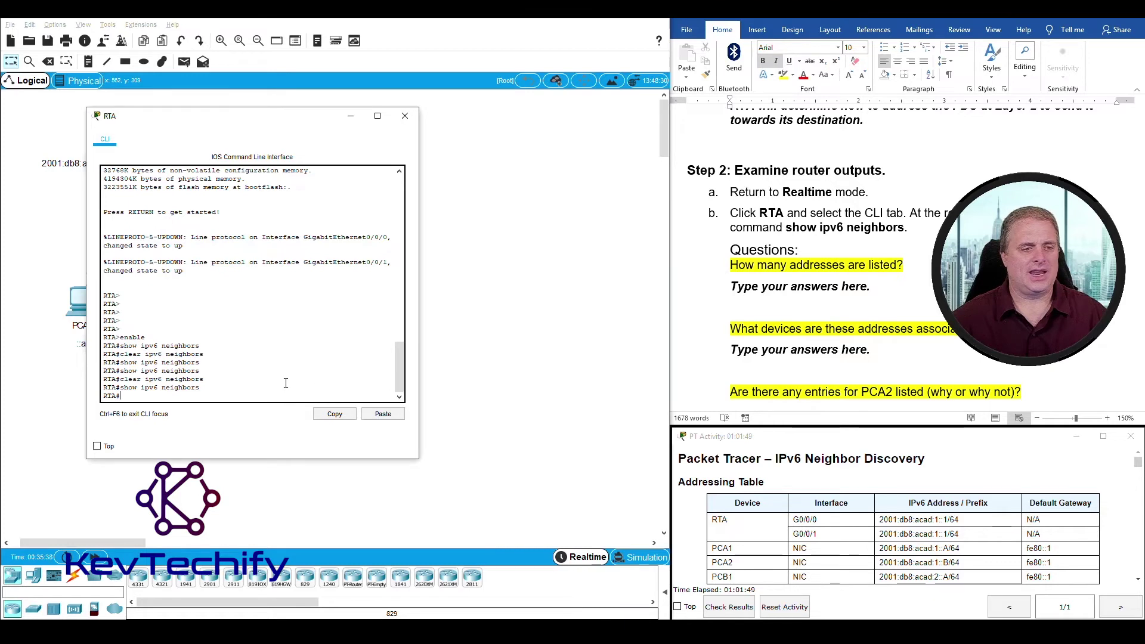
# Step: Run show ipv6 neighbors on RTA and widen the router window so each neighbor entry fits on one line
pyautogui.press('Return')
pyautogui.press('Return')
pyautogui.press('Return')
pyautogui.press('Return')
pyautogui.press('Return')
pyautogui.press('Return')
pyautogui.press('Return')
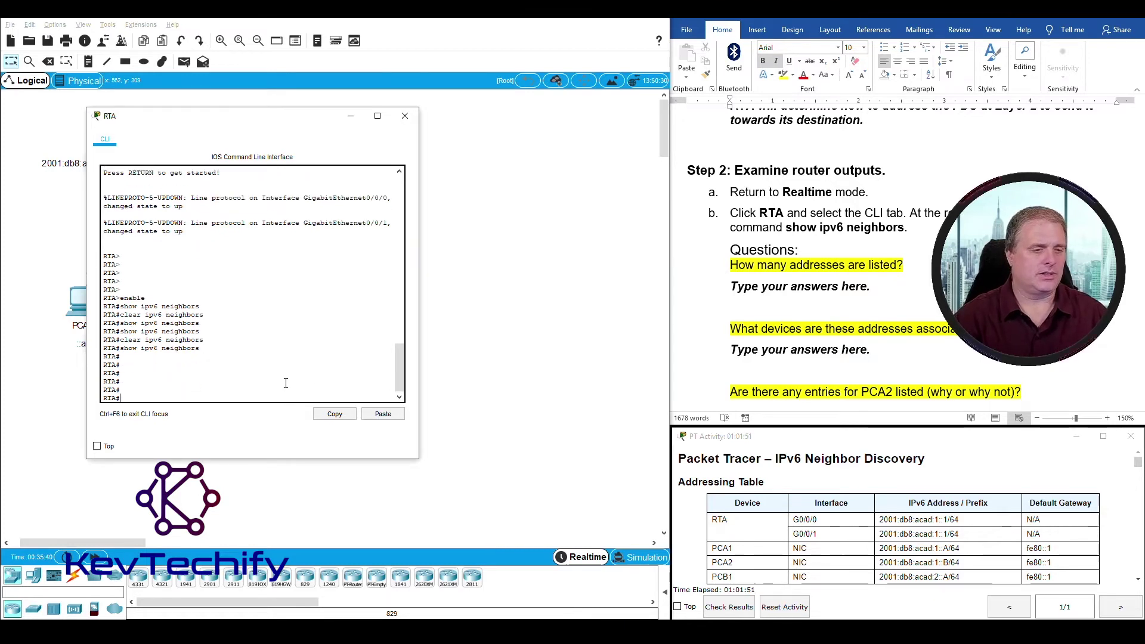
pyautogui.press('Up')
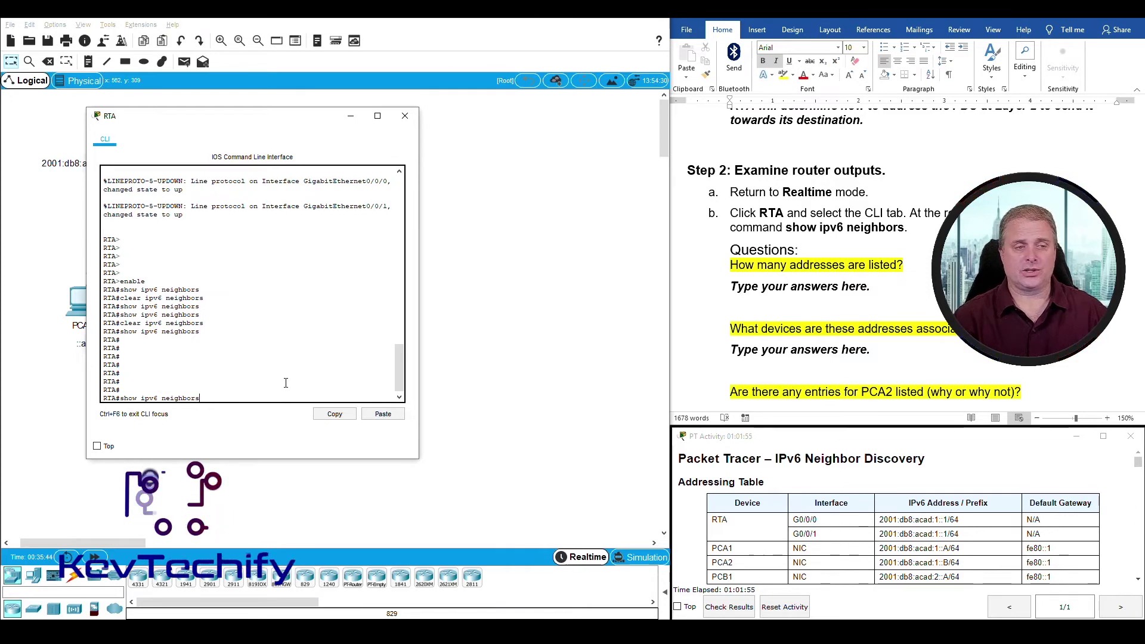
pyautogui.press('Return')
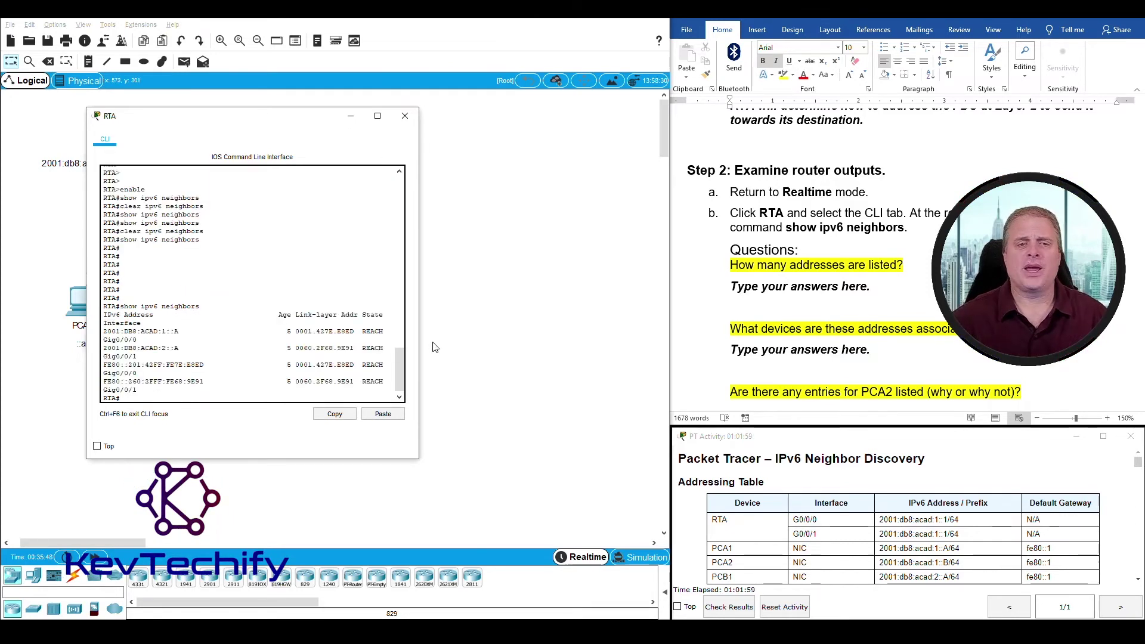
pyautogui.moveTo(420, 361); pyautogui.dragTo(515, 352)
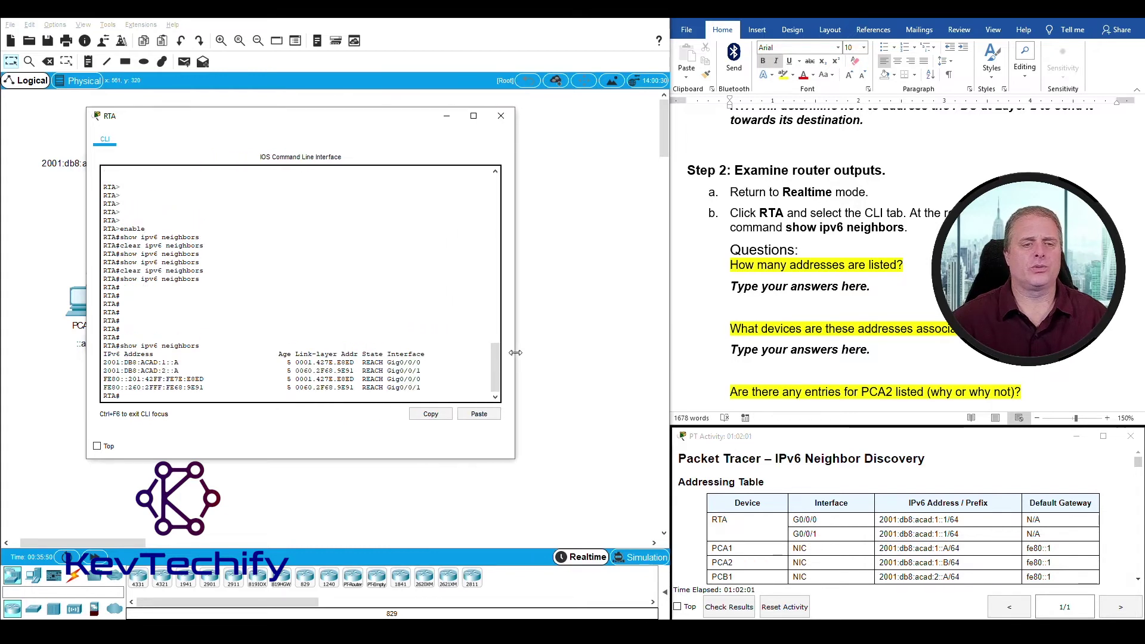
# Step: In the Word lab document, answer the question about how many addresses are listed with "4"
pyautogui.click(839, 286)
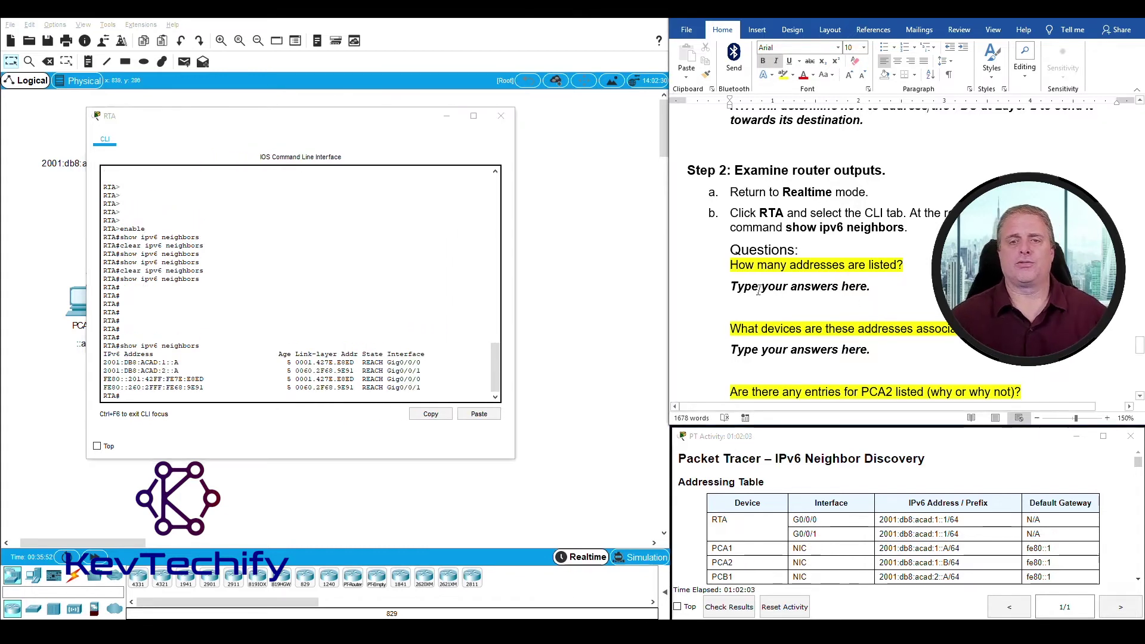
pyautogui.tripleClick(805, 284)
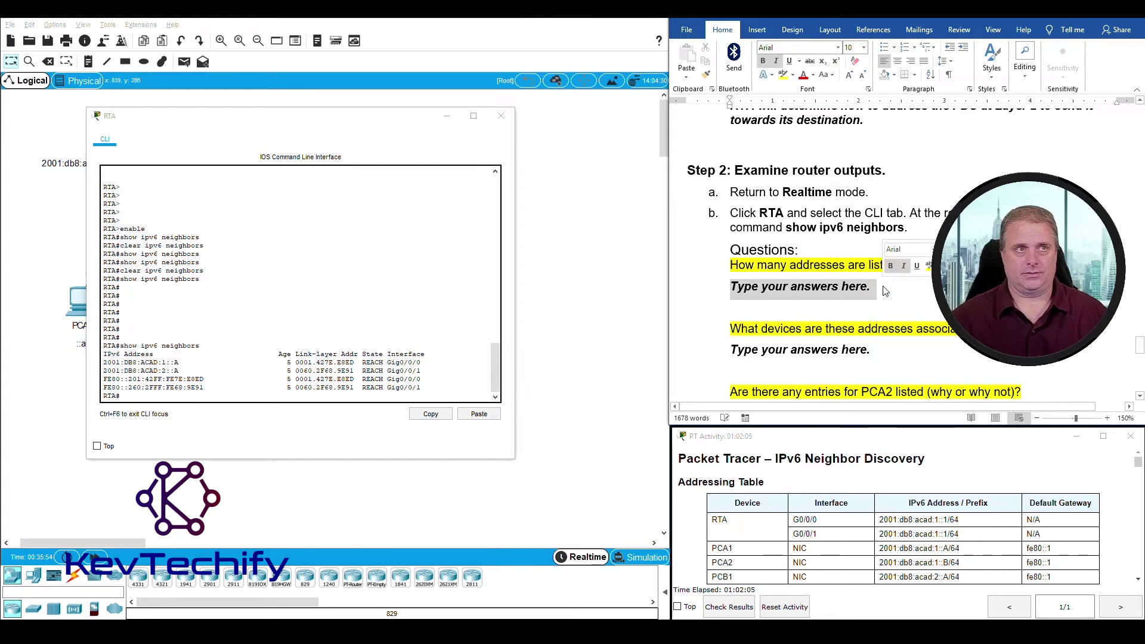
pyautogui.write('4')
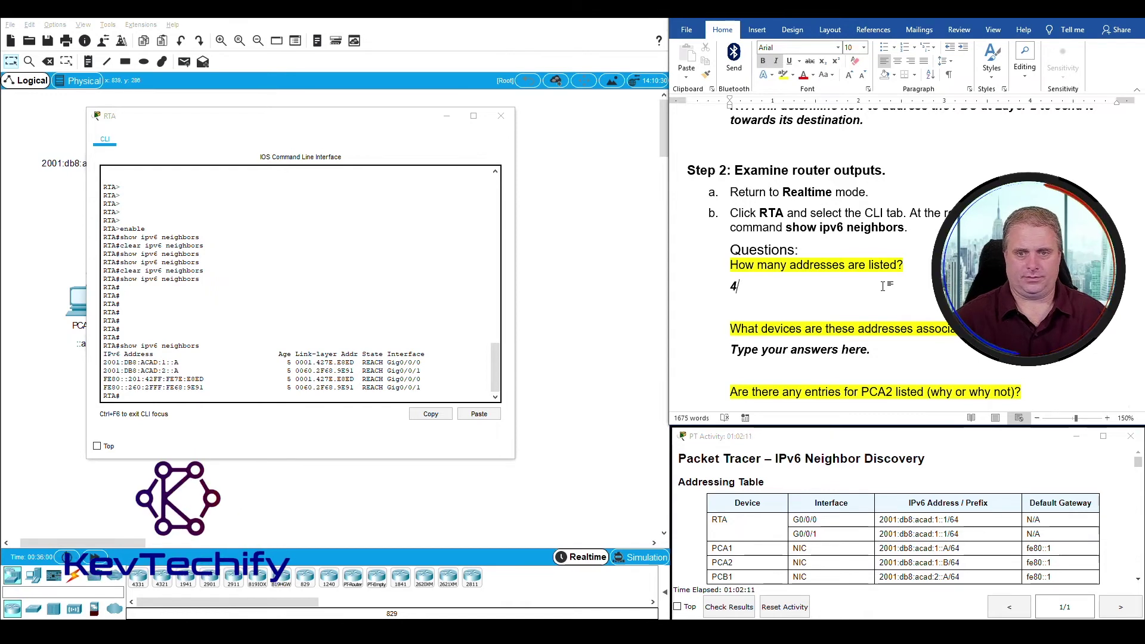
# Step: Answer the question about which devices the addresses are associated with by entering "PCa1 and PCB1."
pyautogui.scroll(-3, 838, 349)
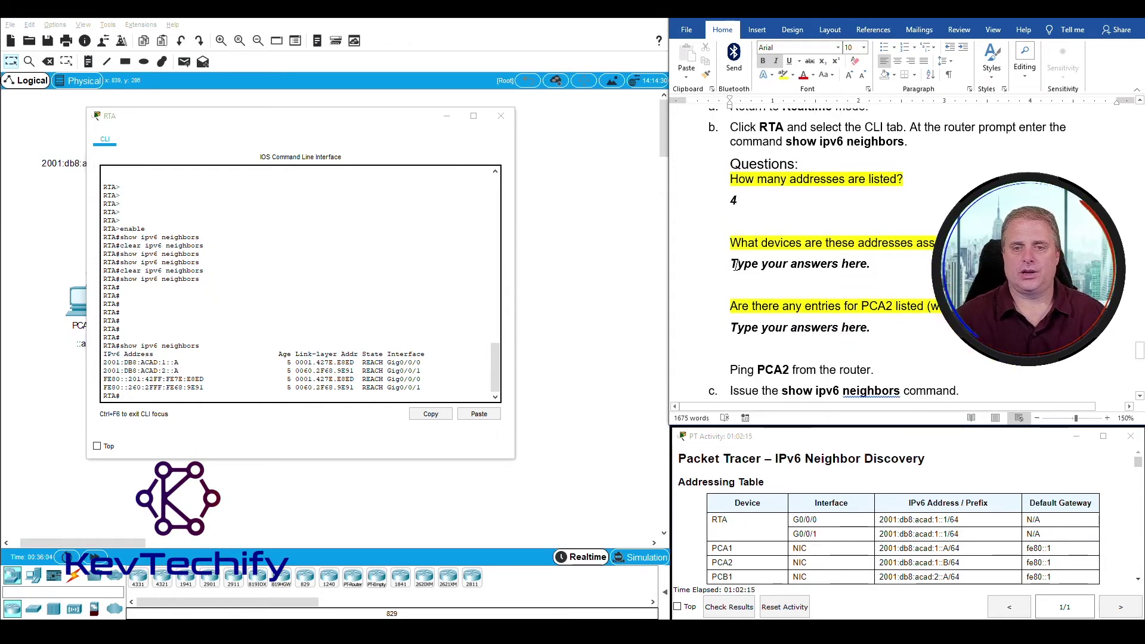
pyautogui.moveTo(733, 264); pyautogui.dragTo(869, 260)
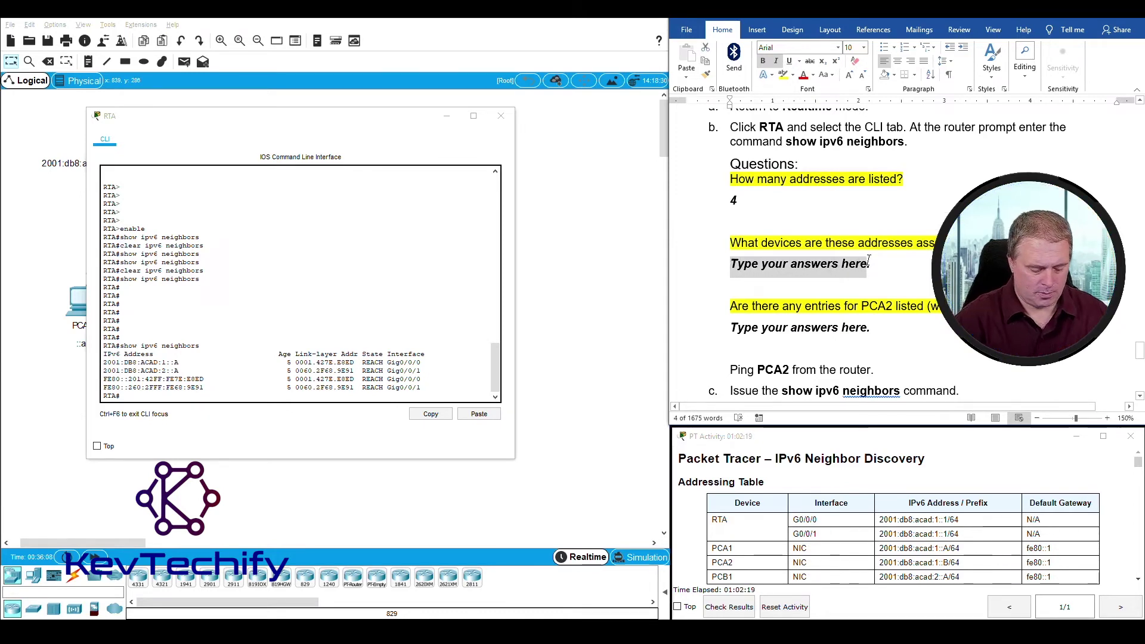
pyautogui.write('PCa')
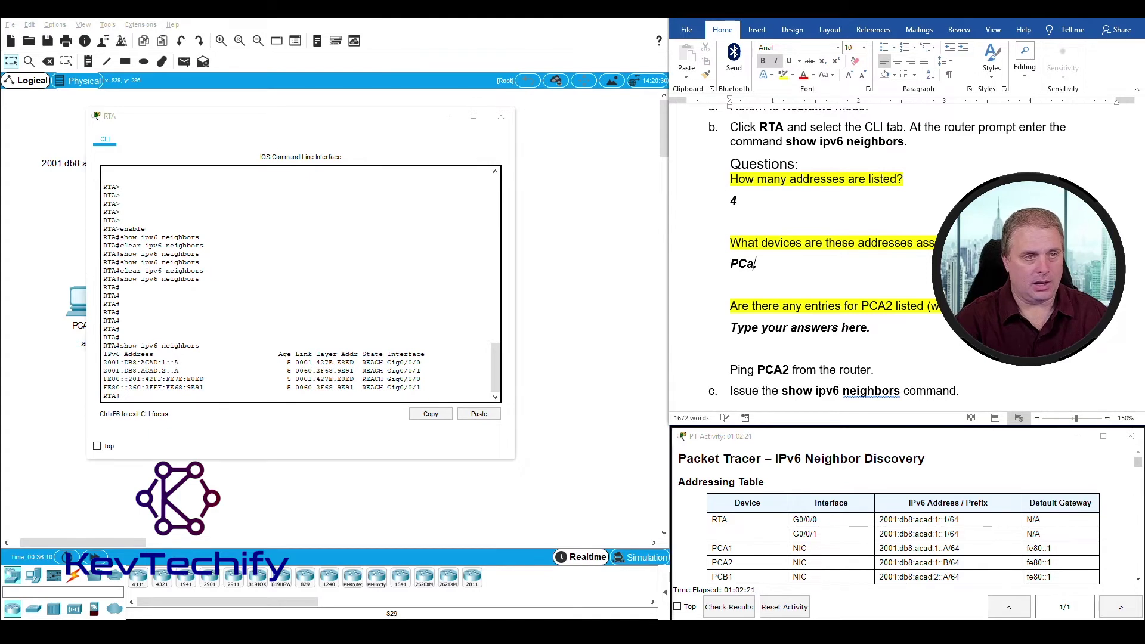
pyautogui.write('1 and ')
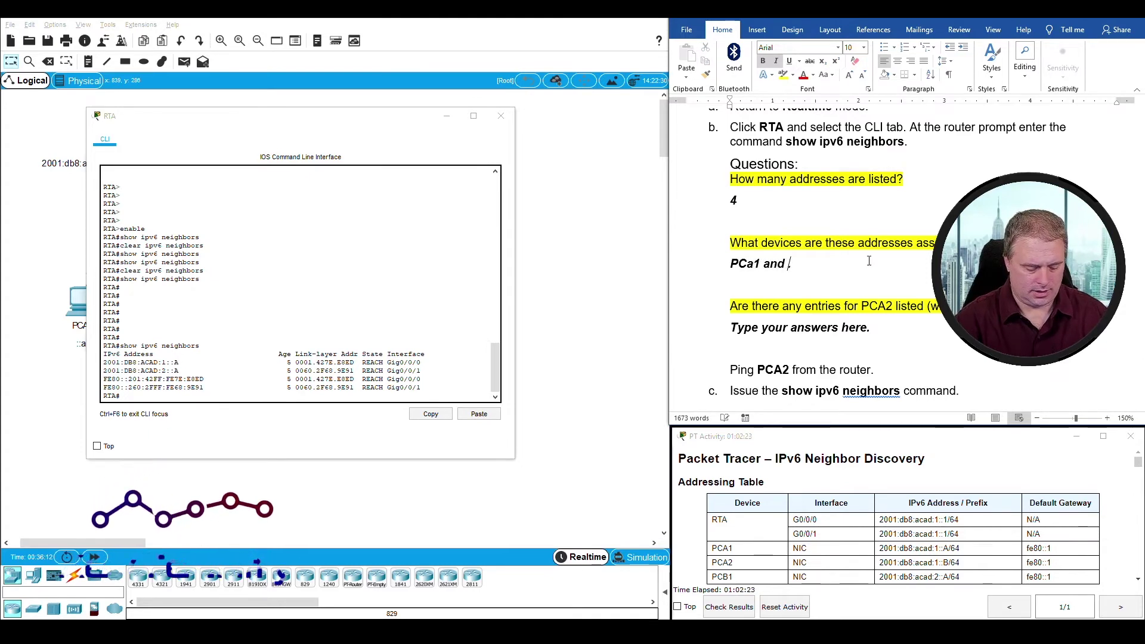
pyautogui.write('PCBa.')
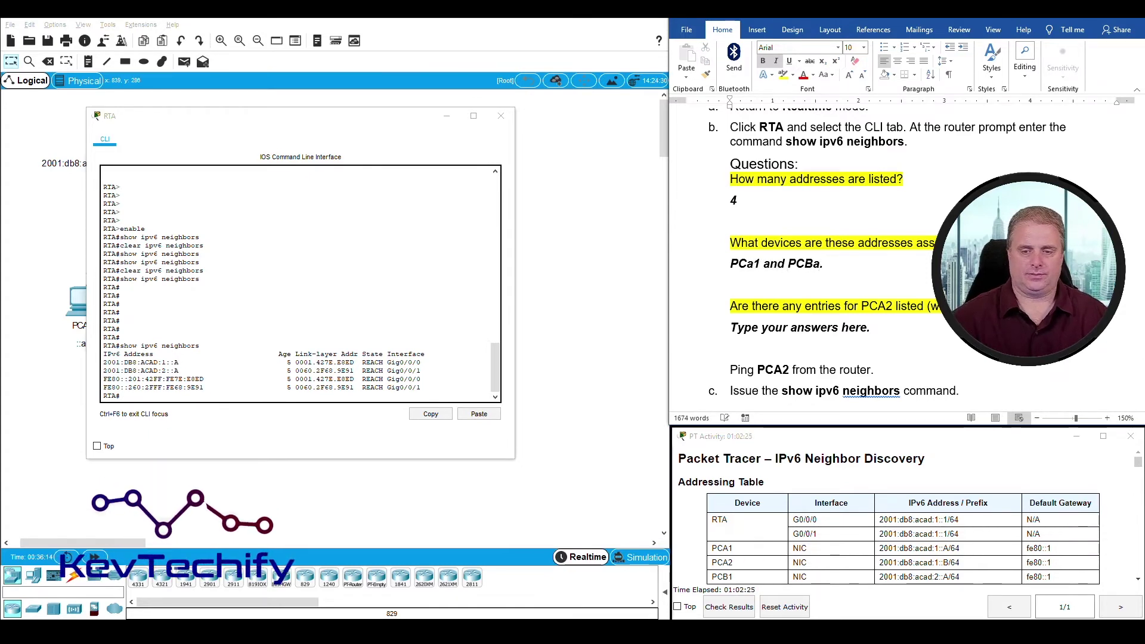
pyautogui.press('BackSpace')
pyautogui.press('BackSpace')
pyautogui.write('1.')
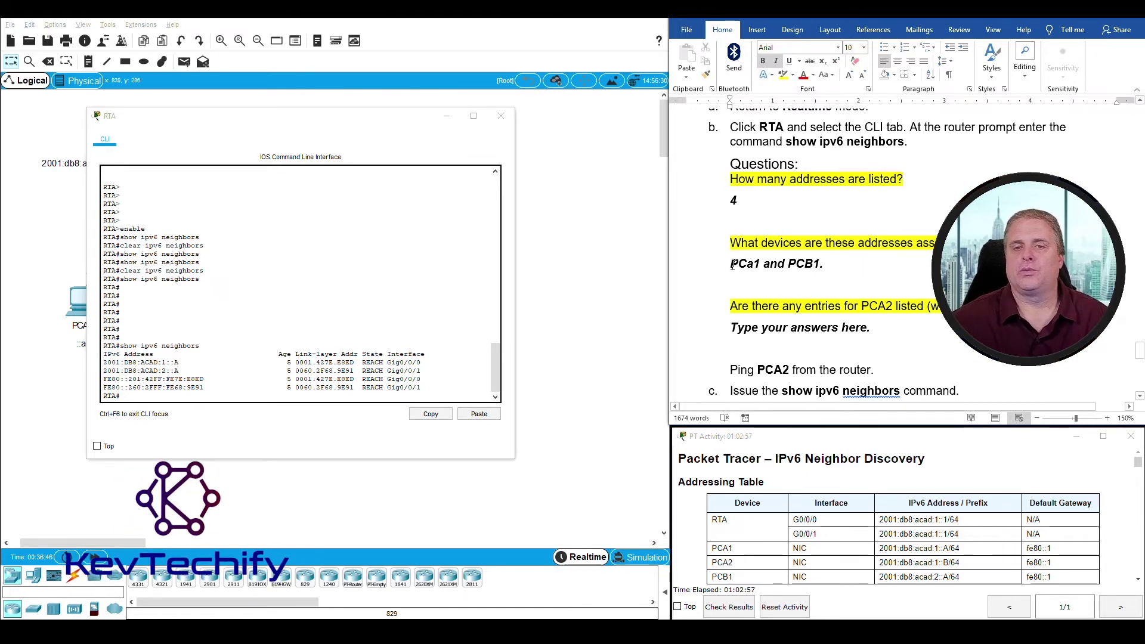
# Step: Answer the question about PCA2 entries with "NO. PCA2 has yet to communicate on the network"
pyautogui.scroll(-3, 775, 272)
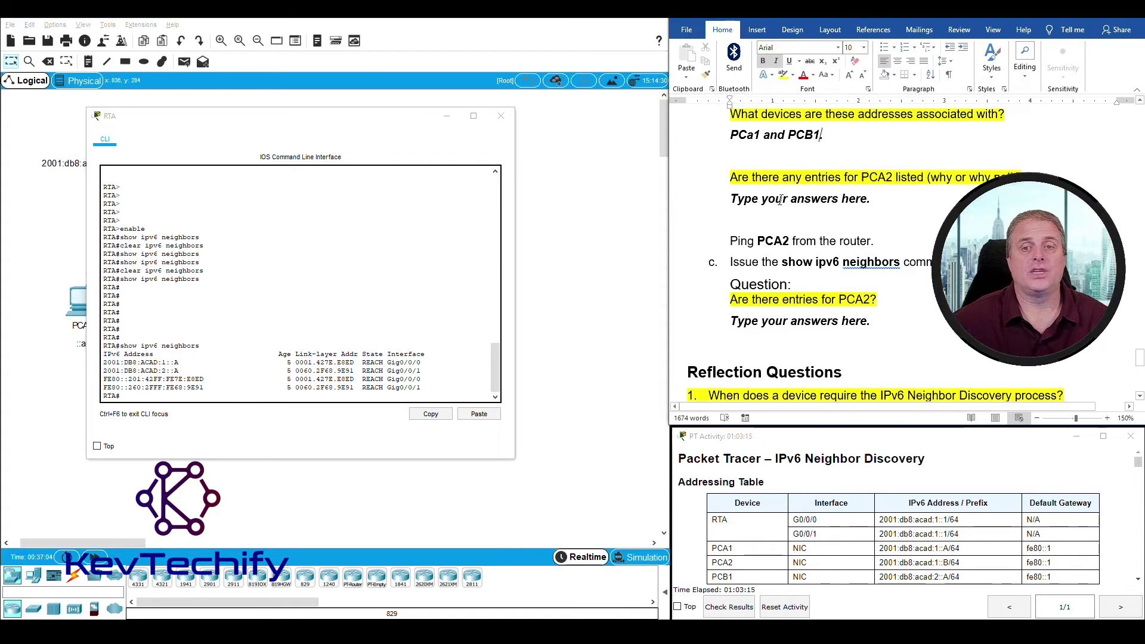
pyautogui.moveTo(733, 198); pyautogui.dragTo(909, 203)
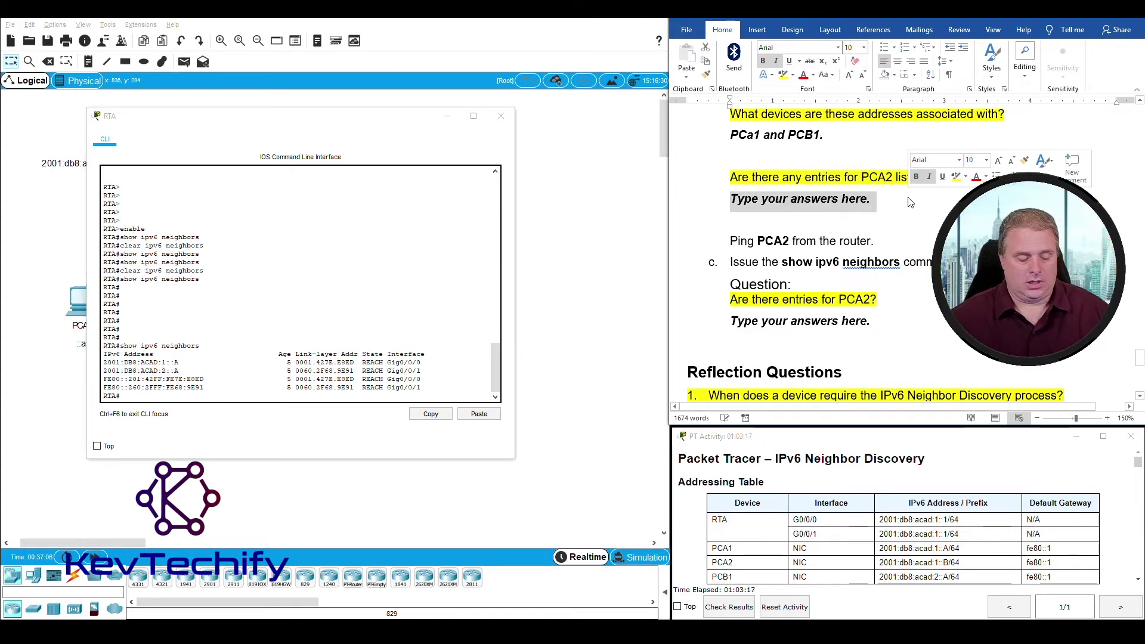
pyautogui.write('NO')
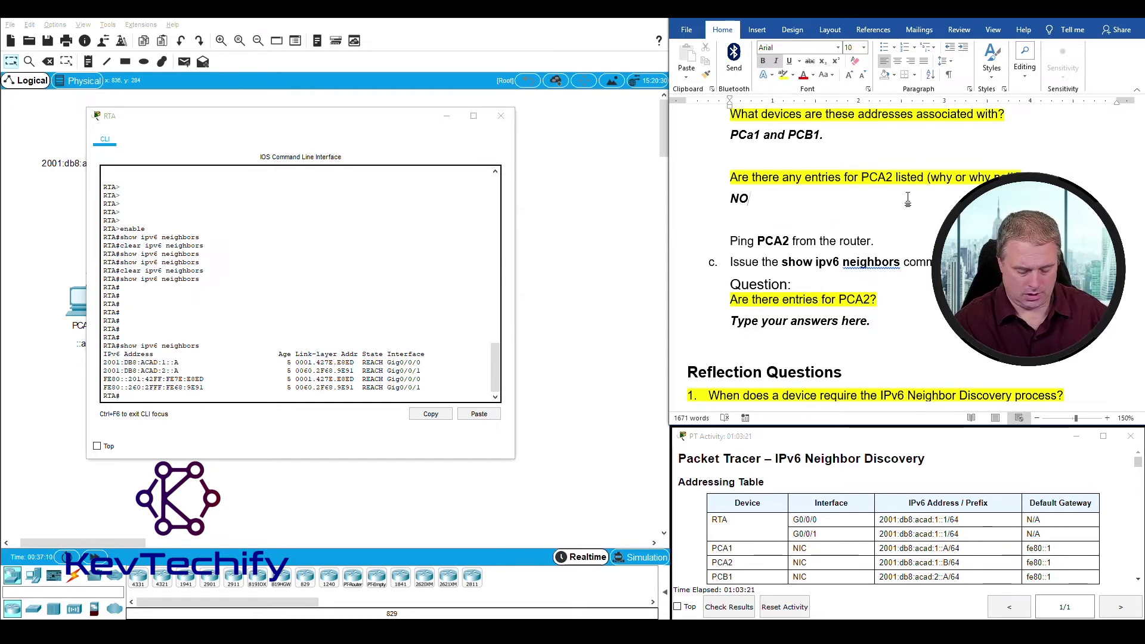
pyautogui.write('.  PC')
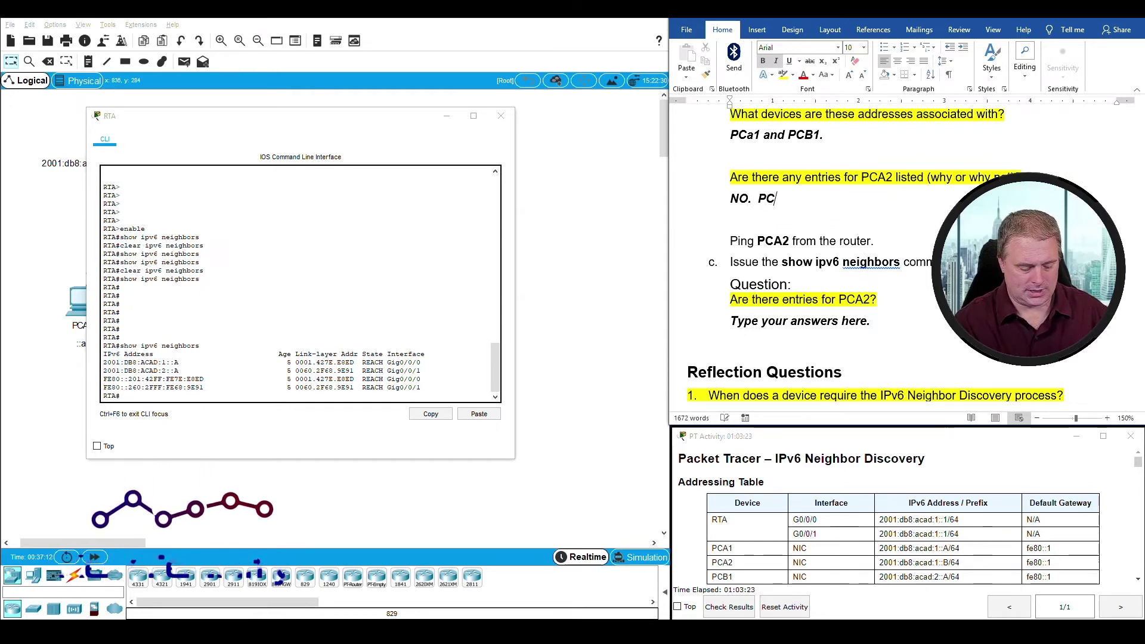
pyautogui.write('A2 has ')
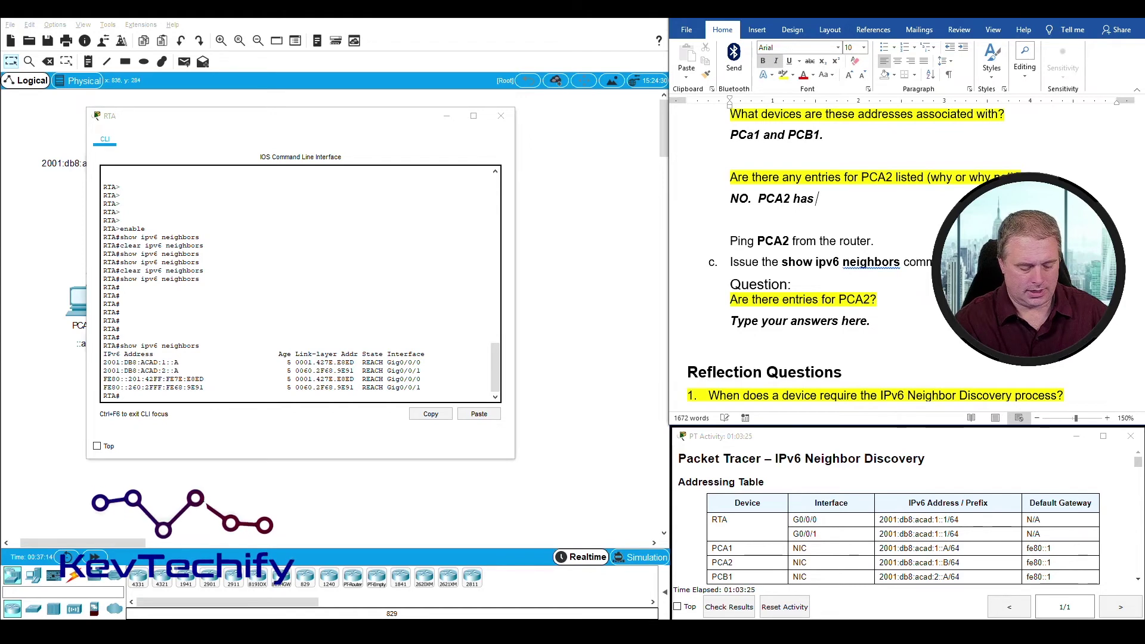
pyautogui.write('yet to communicate on')
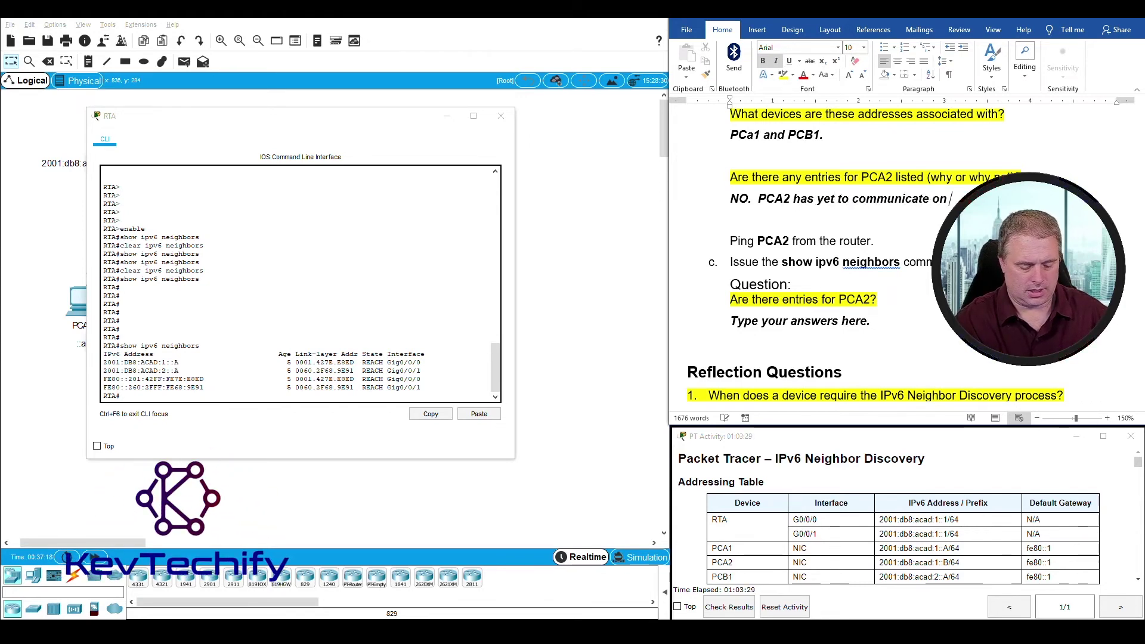
pyautogui.write('e network')
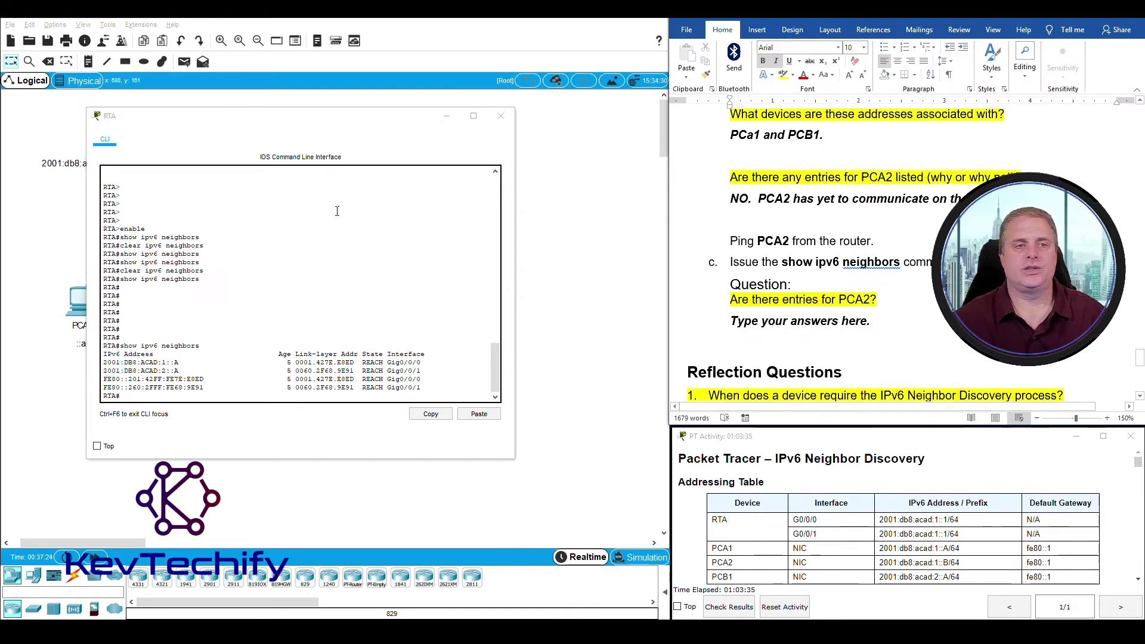
# Step: Ping PCA2 from the RTA command line using its address from the addressing table, 2001:db8:acad:1::b
pyautogui.click(298, 237)
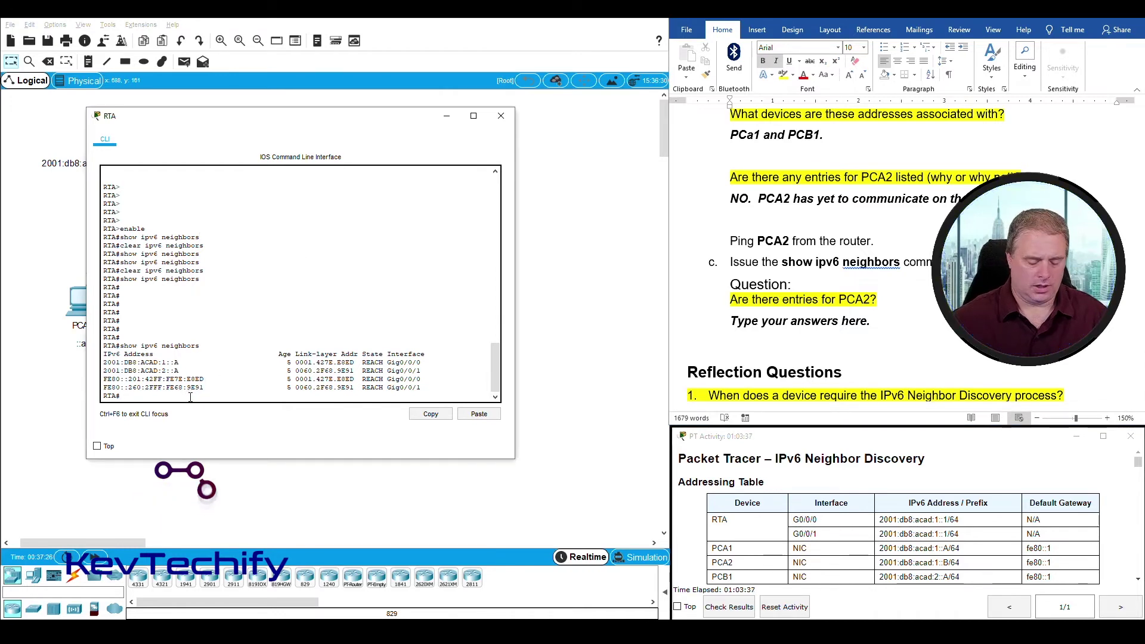
pyautogui.press('Return')
pyautogui.press('Return')
pyautogui.press('Return')
pyautogui.press('Return')
pyautogui.press('Return')
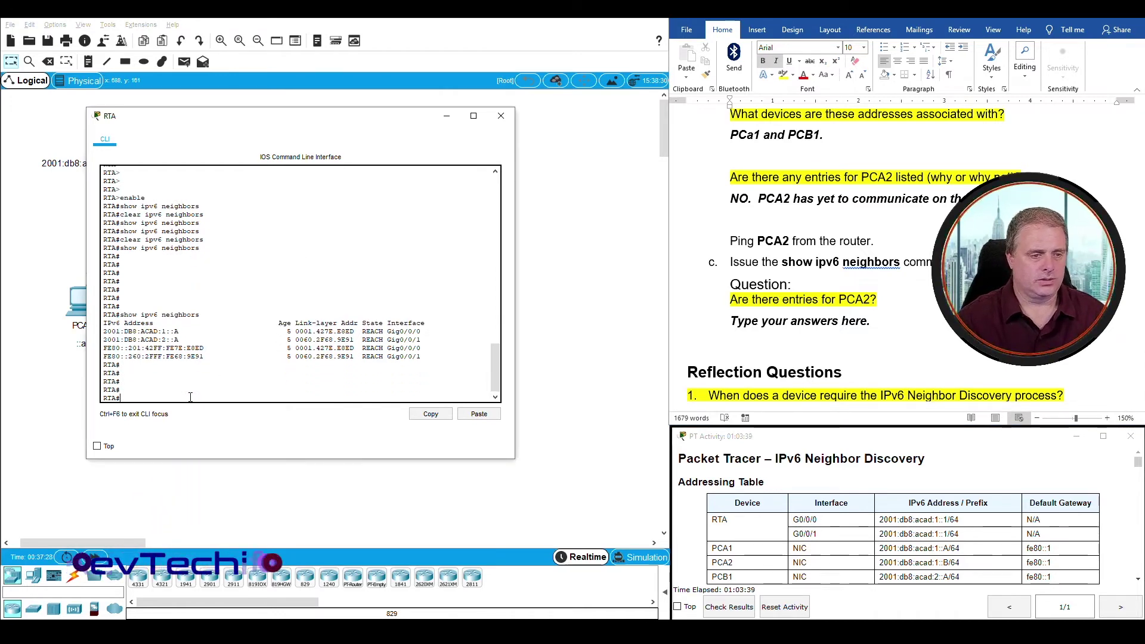
pyautogui.write('ping')
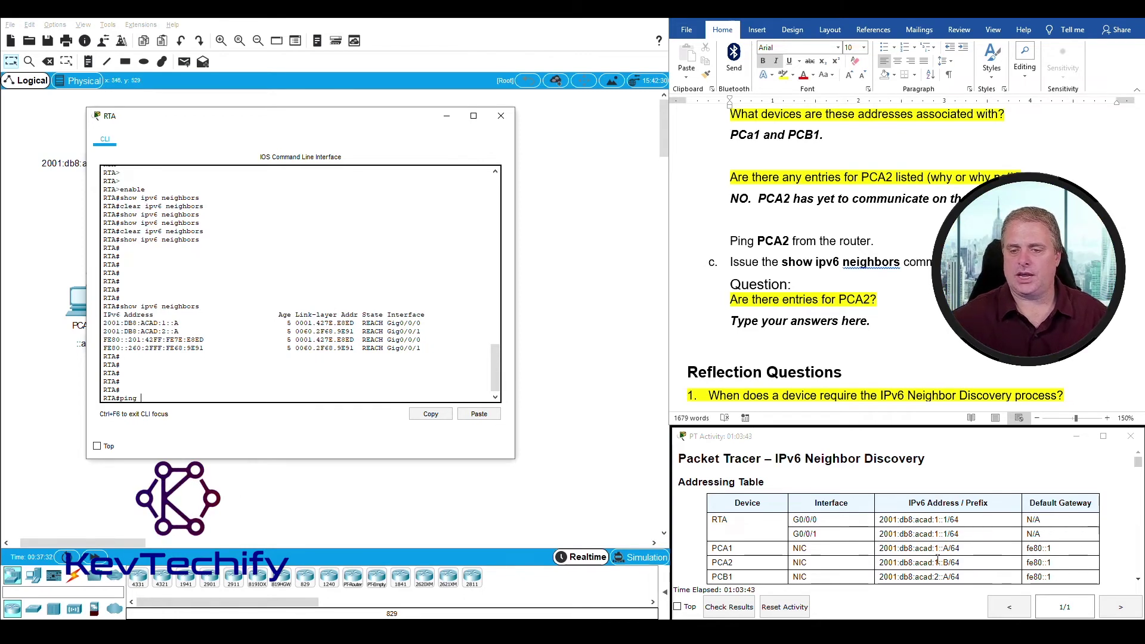
pyautogui.click(881, 563)
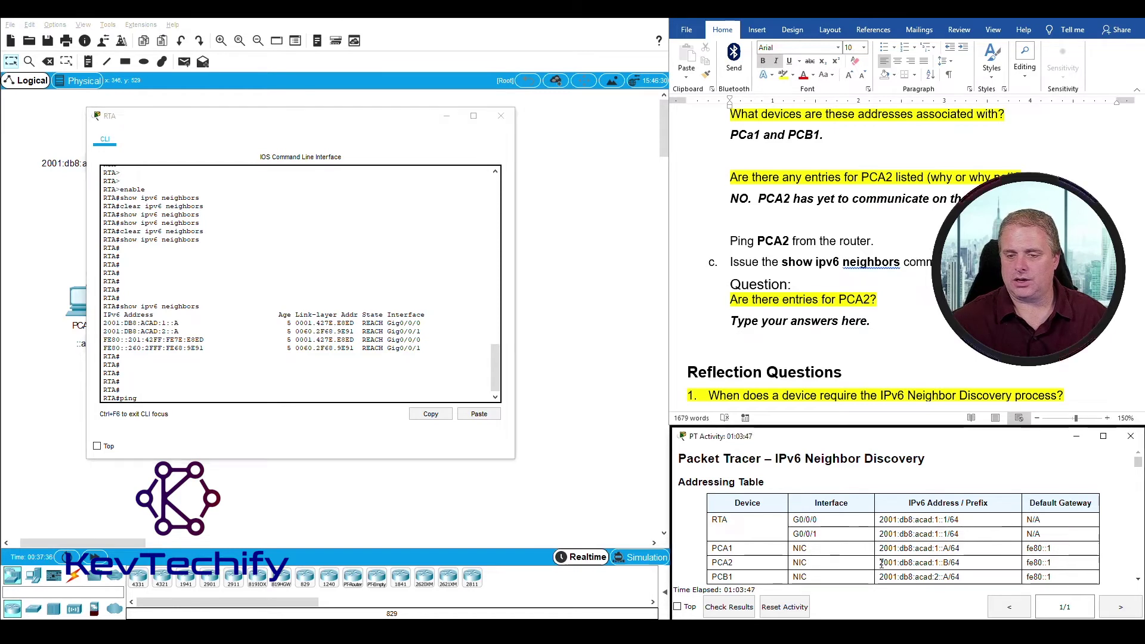
pyautogui.moveTo(906, 562); pyautogui.dragTo(949, 563)
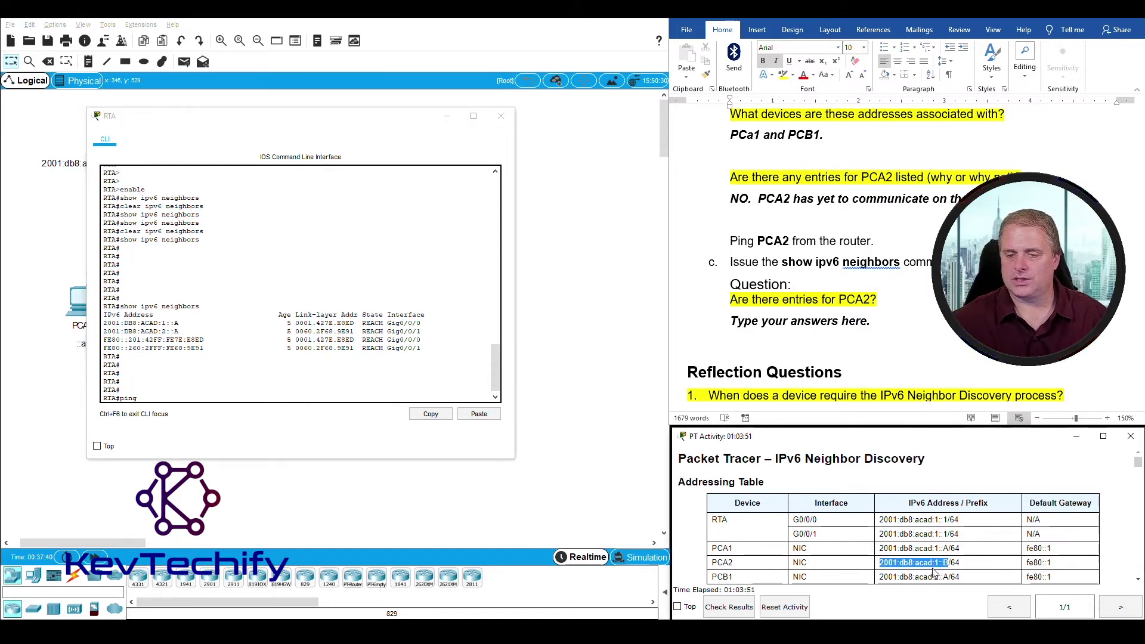
pyautogui.click(188, 395)
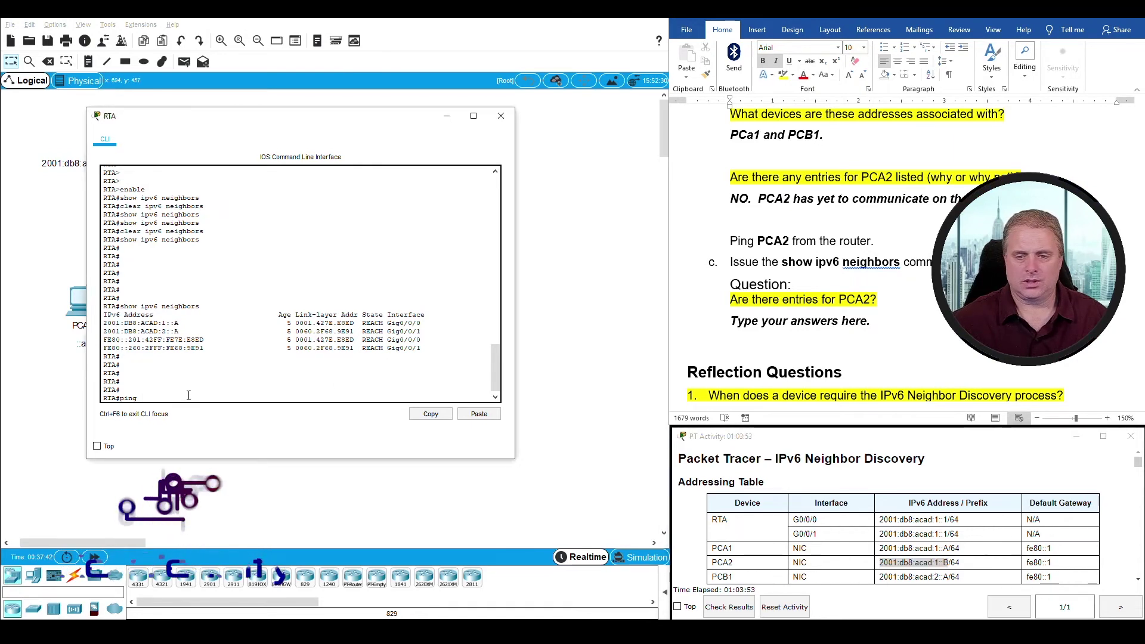
pyautogui.write('2001:db8:')
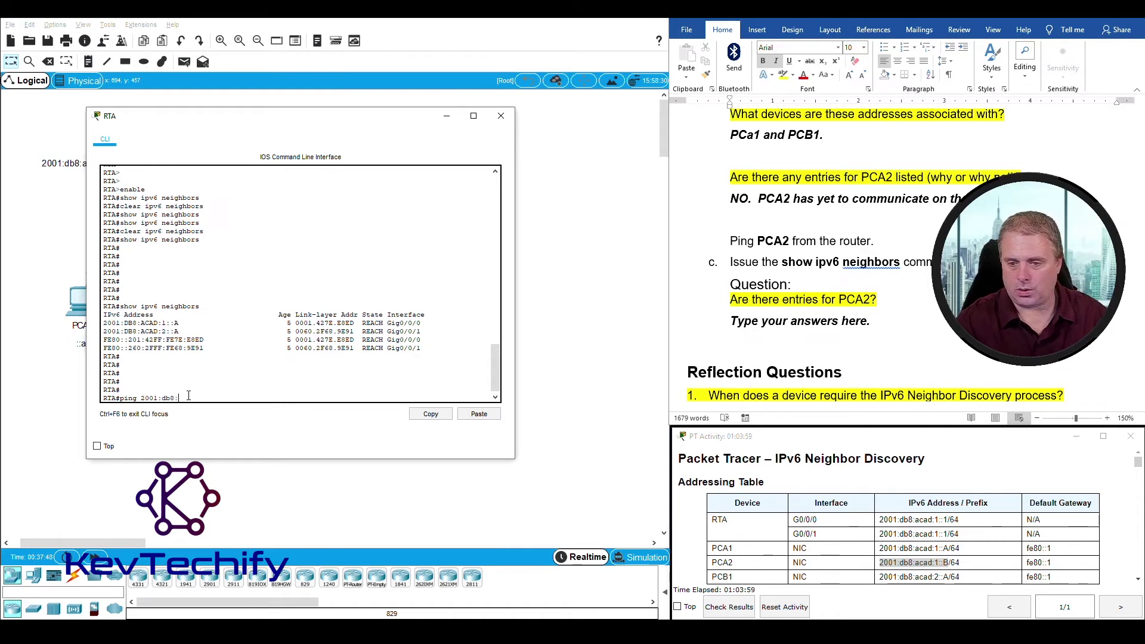
pyautogui.write('acad')
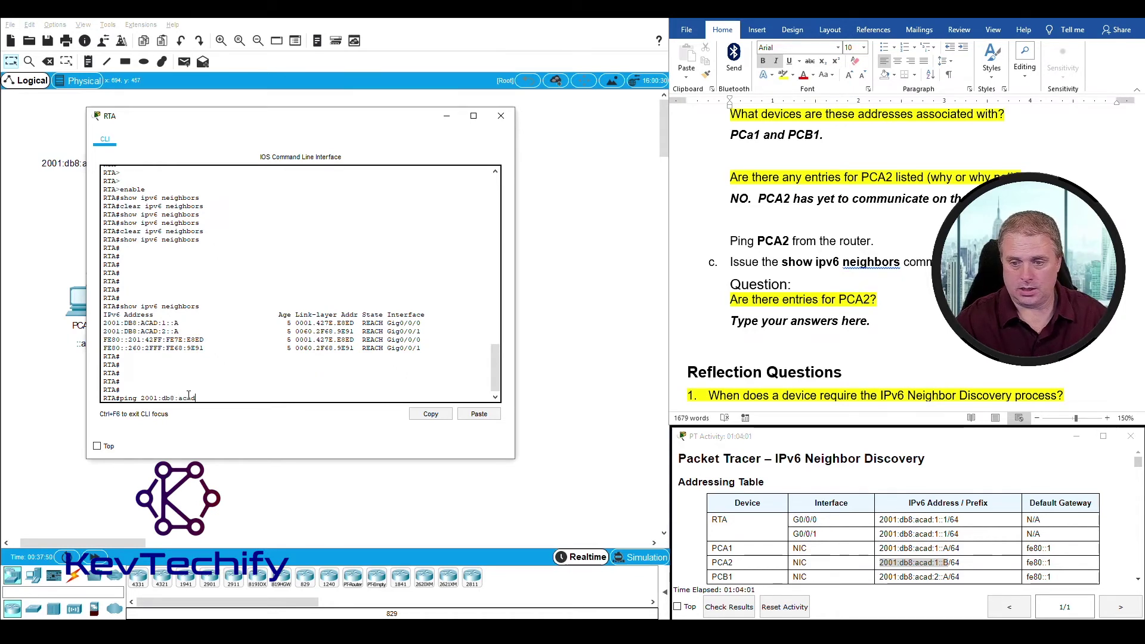
pyautogui.write(':1')
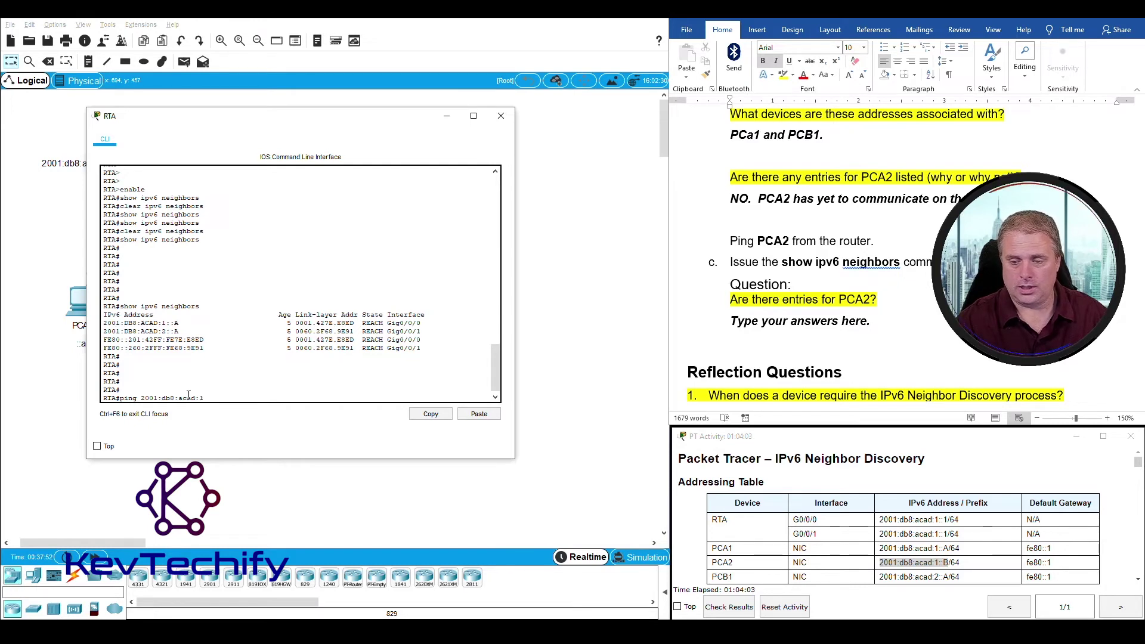
pyautogui.write('::b')
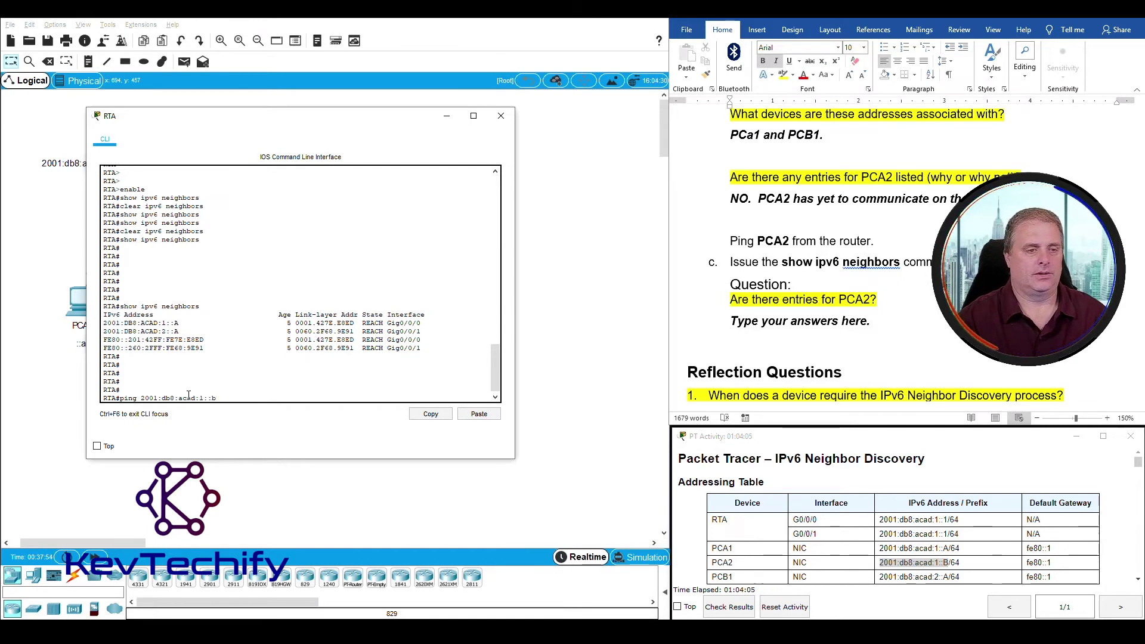
pyautogui.press('Return')
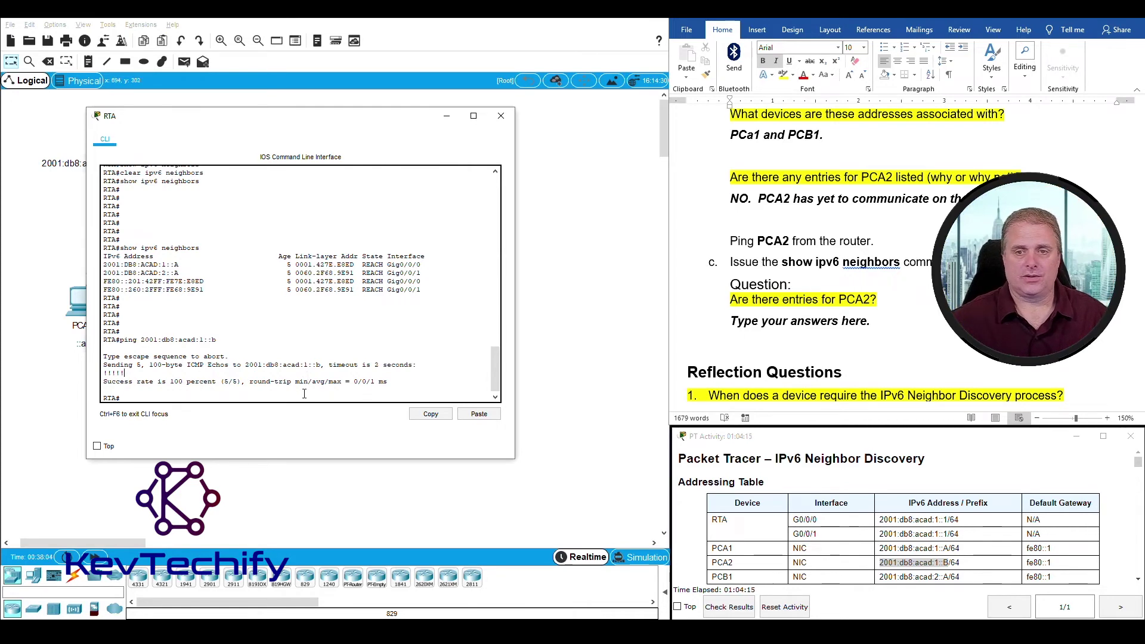
# Step: Run show ipv6 neighbors on RTA again and highlight the entry for PCA2's address
pyautogui.press('Return')
pyautogui.press('Return')
pyautogui.press('Return')
pyautogui.press('Return')
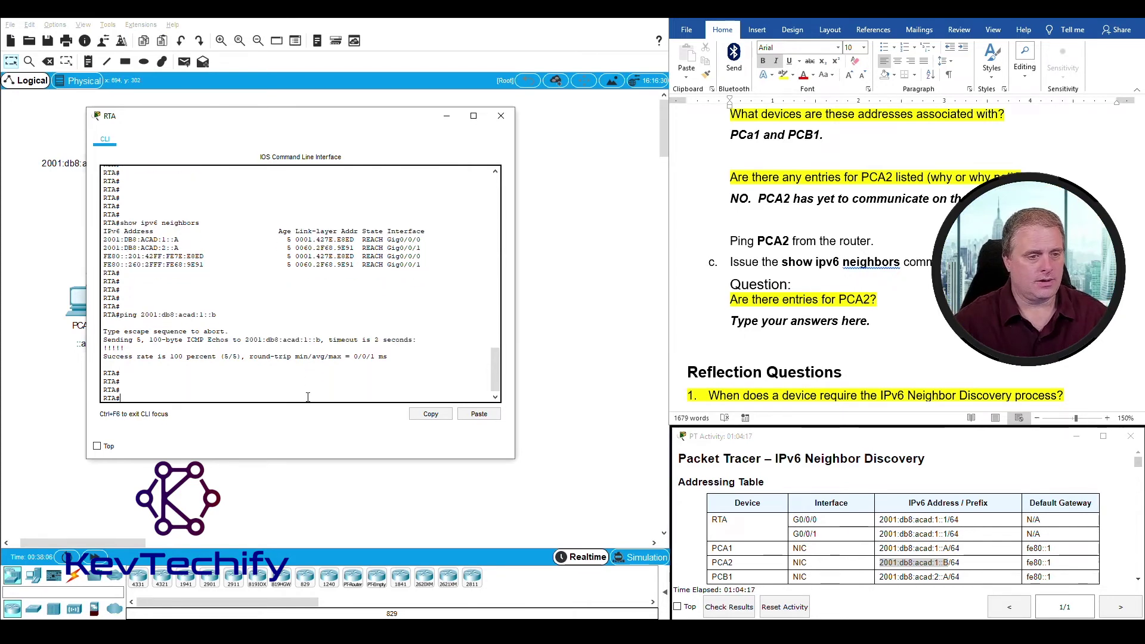
pyautogui.press('Up')
pyautogui.press('Up')
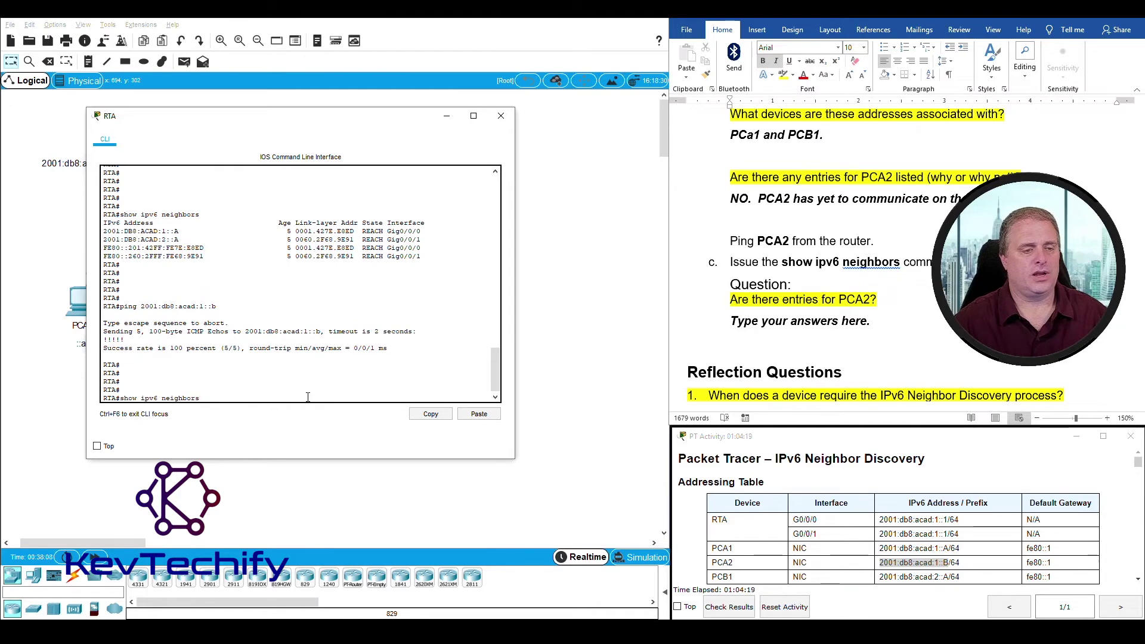
pyautogui.press('Return')
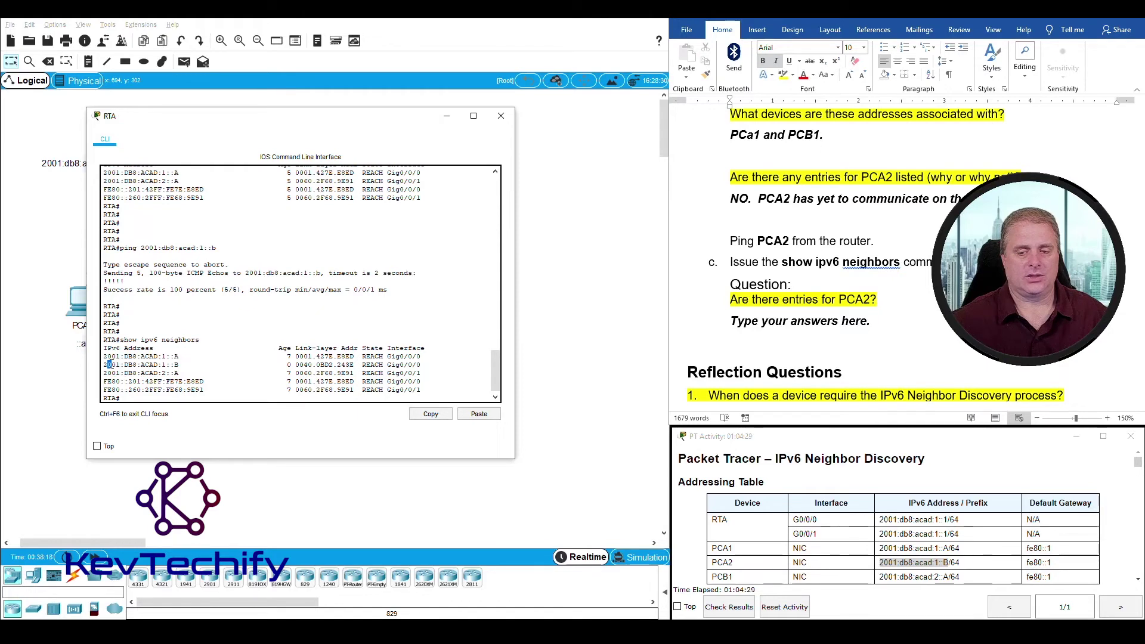
pyautogui.moveTo(117, 362); pyautogui.dragTo(174, 366)
# Step: In the Word lab document, answer whether there are entries for PCA2 with "Yes, the IPv6 address and MAC address for PCA2."
pyautogui.click(868, 360)
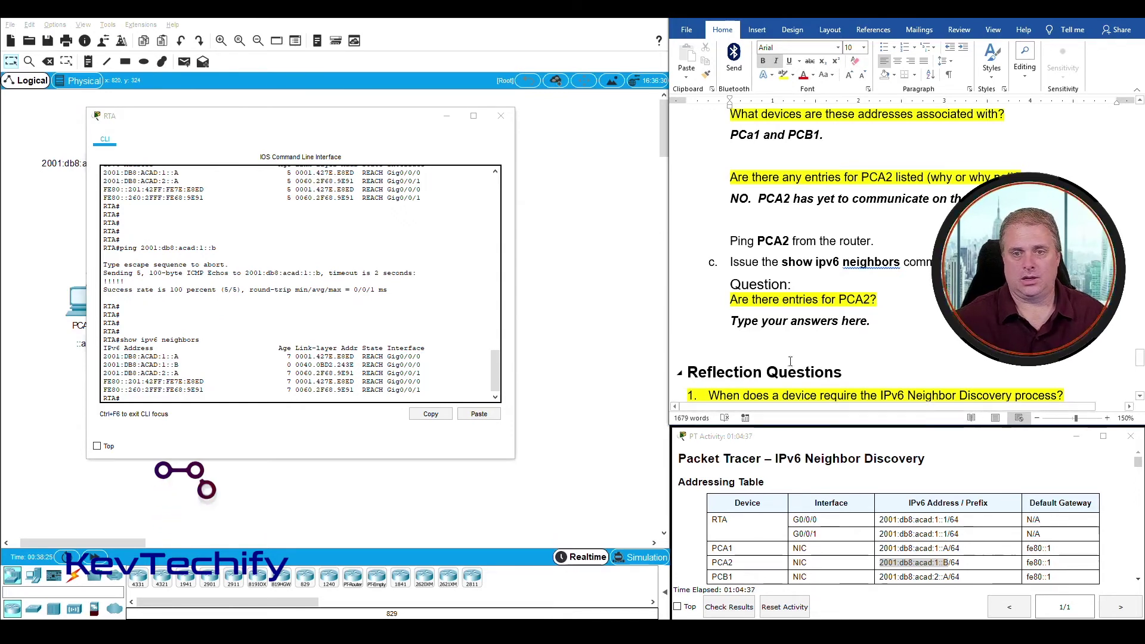
pyautogui.moveTo(733, 320); pyautogui.dragTo(868, 324)
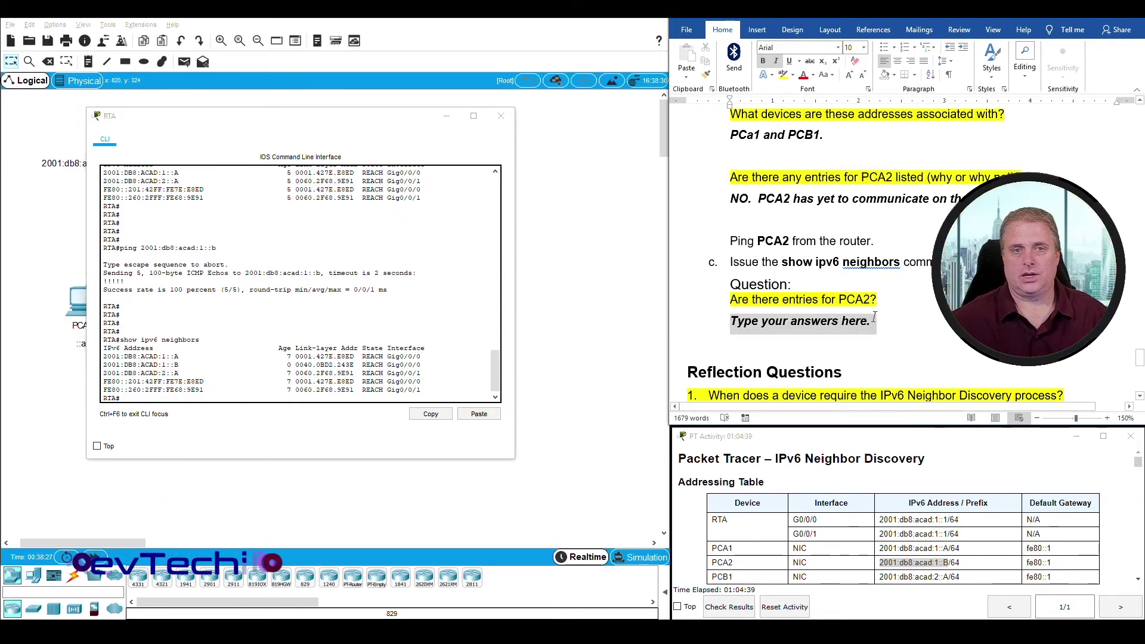
pyautogui.write('Y')
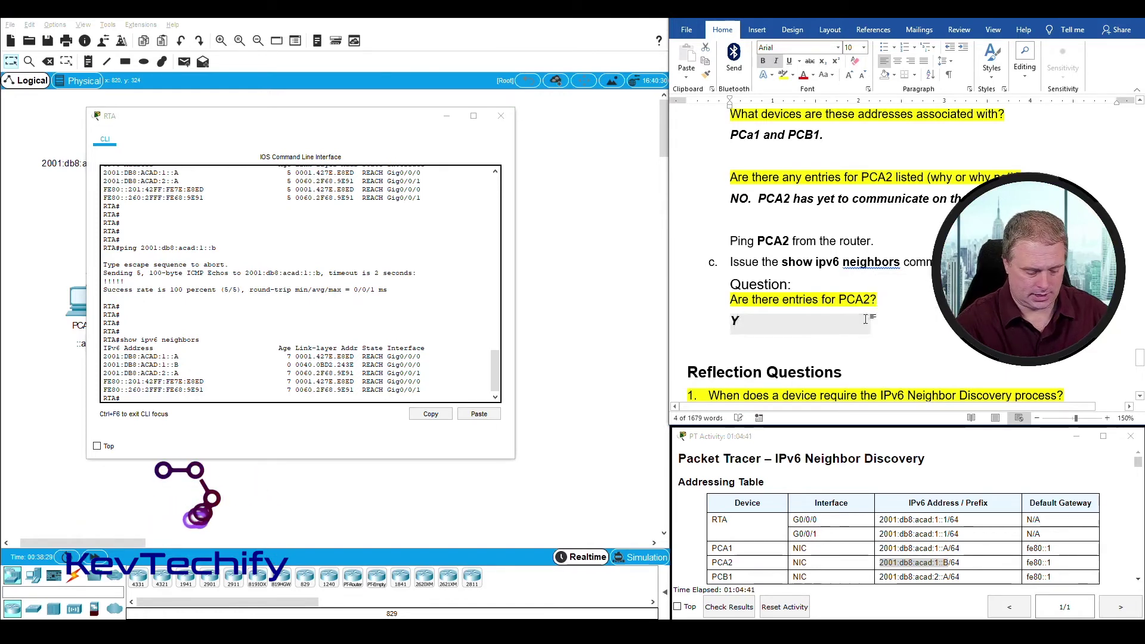
pyautogui.write('es, the ')
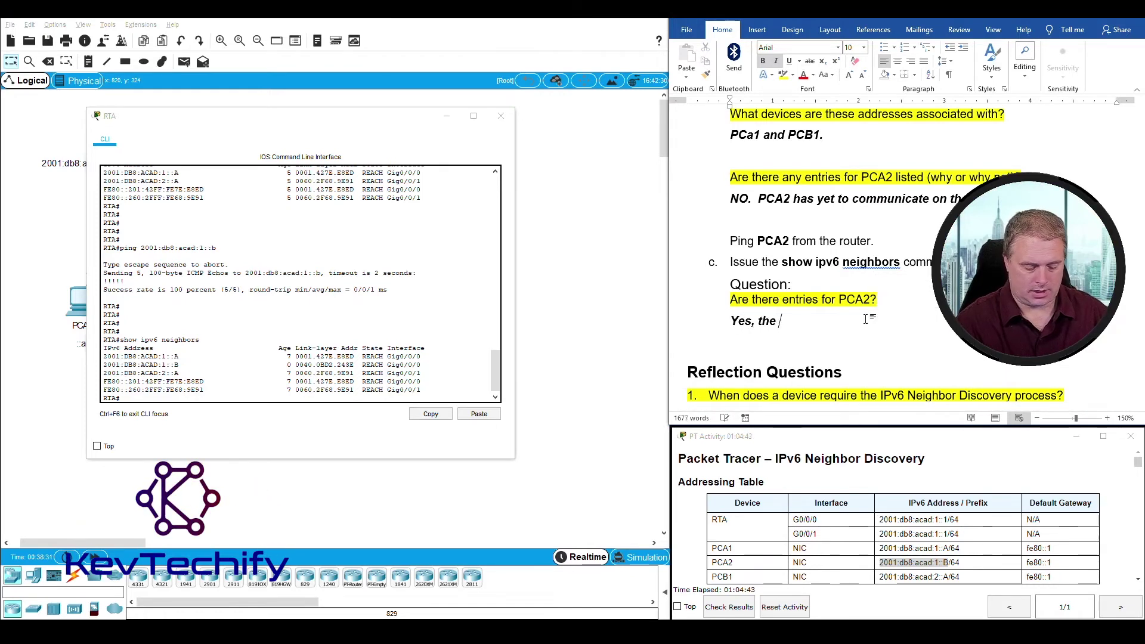
pyautogui.write('IPv6 ')
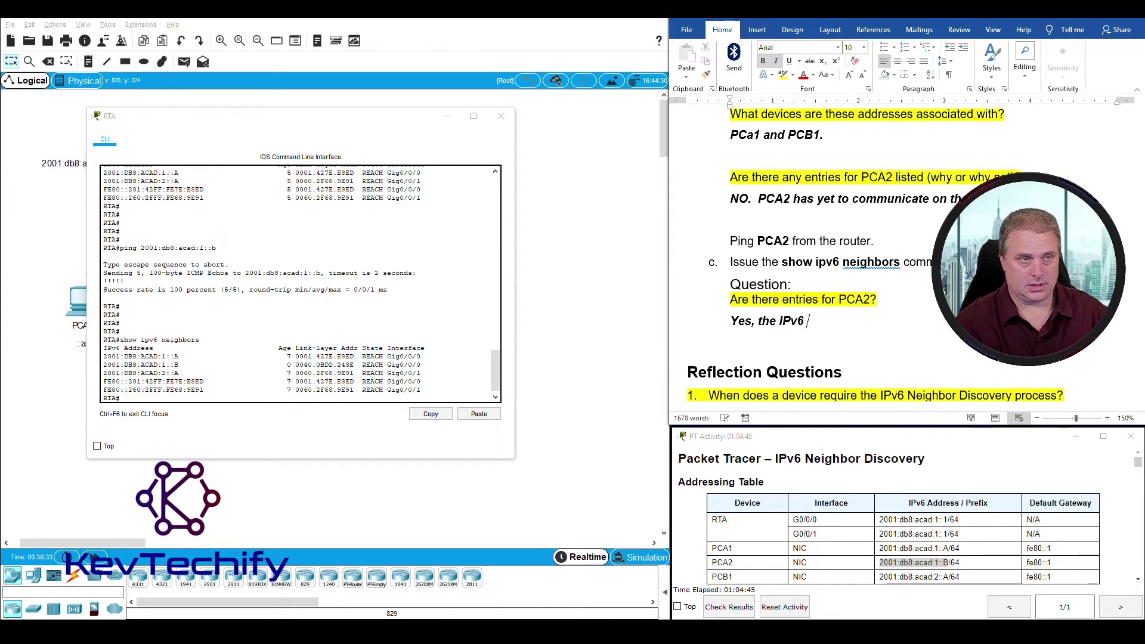
pyautogui.write('address')
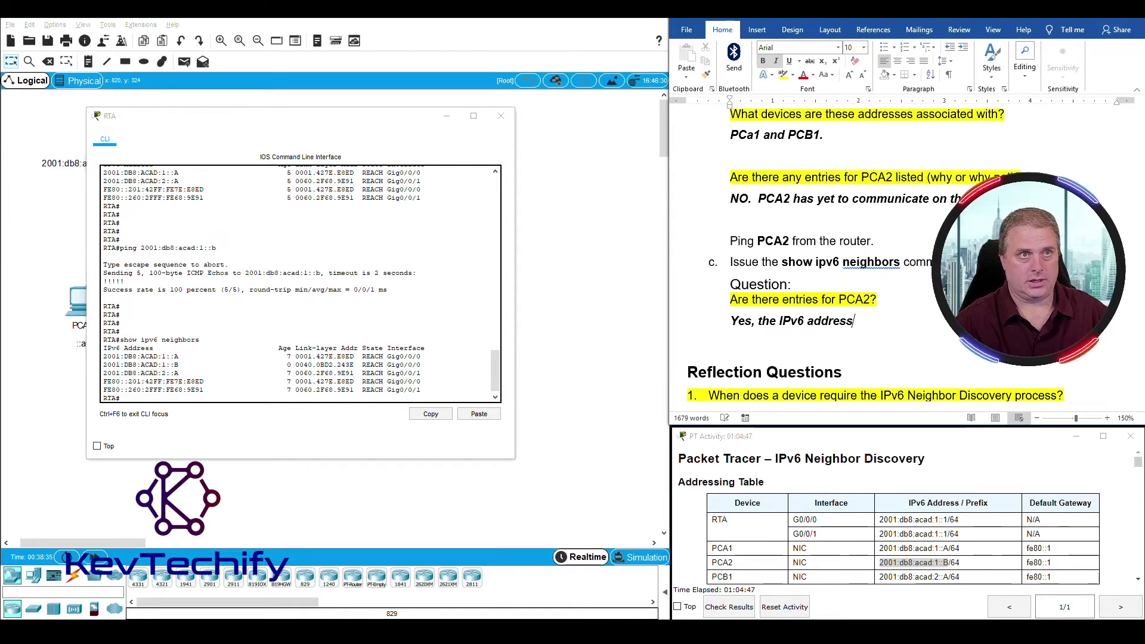
pyautogui.write(' and ')
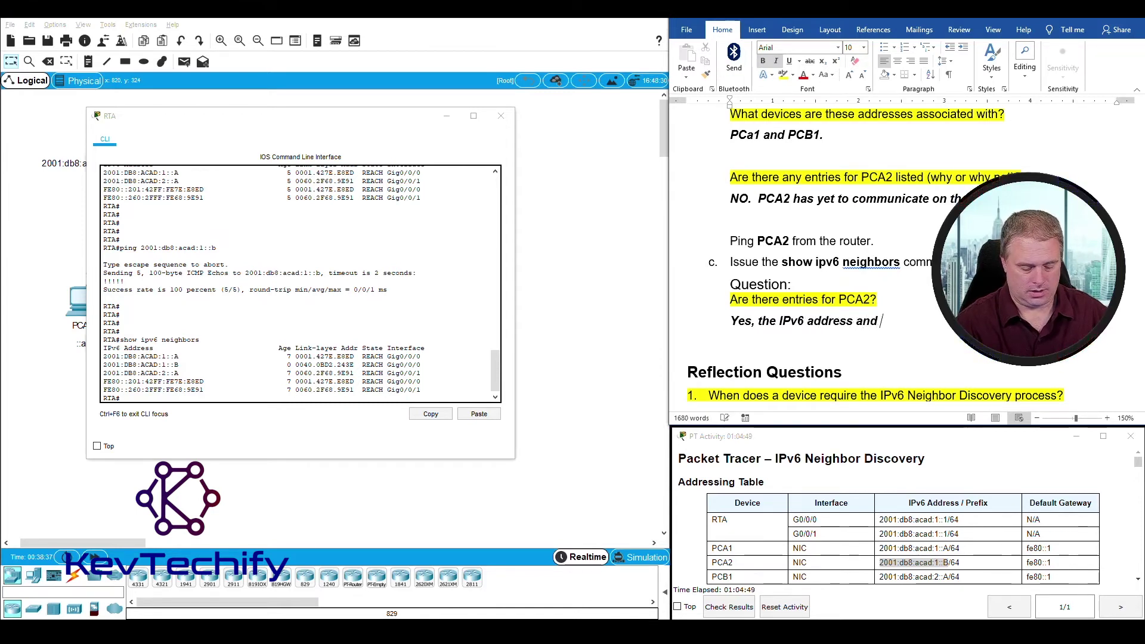
pyautogui.write('MAC addre')
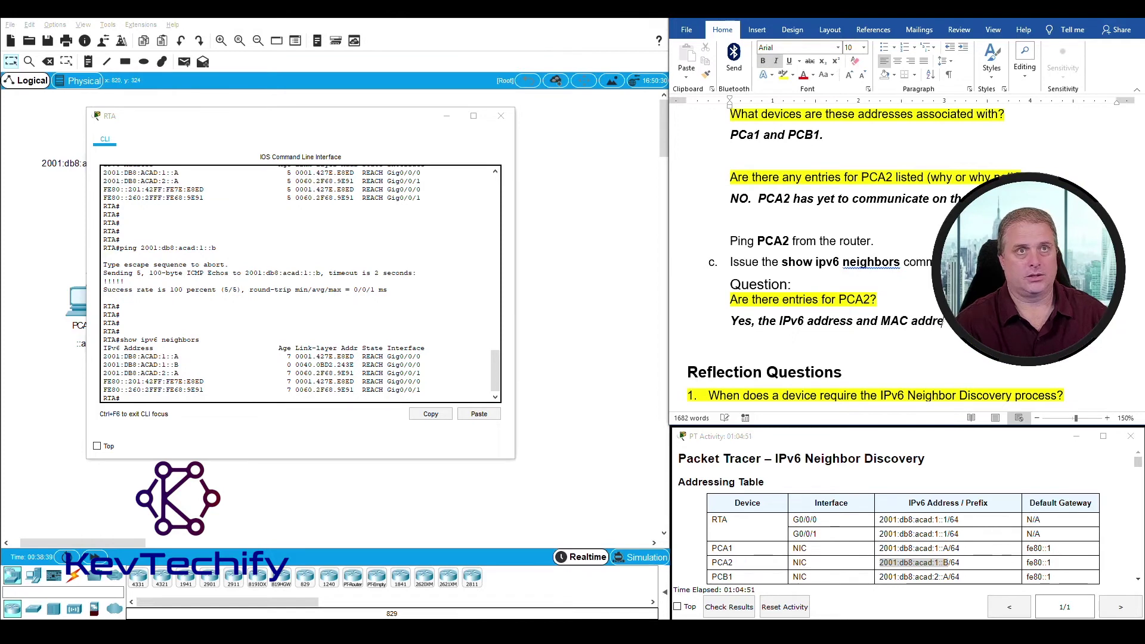
pyautogui.write('ss ')
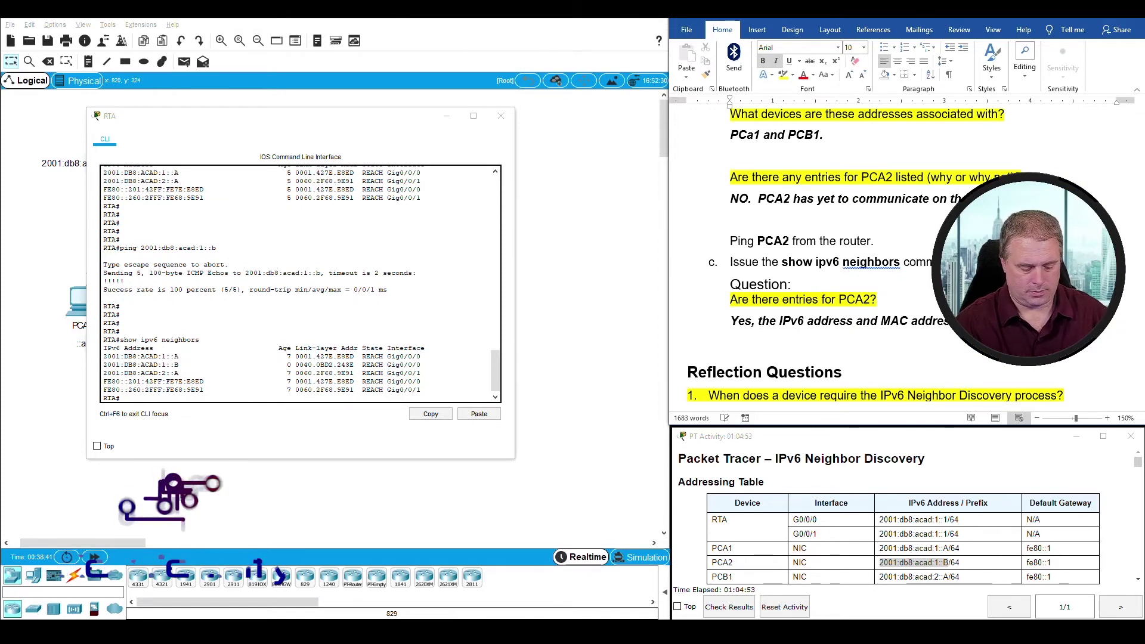
pyautogui.write('are')
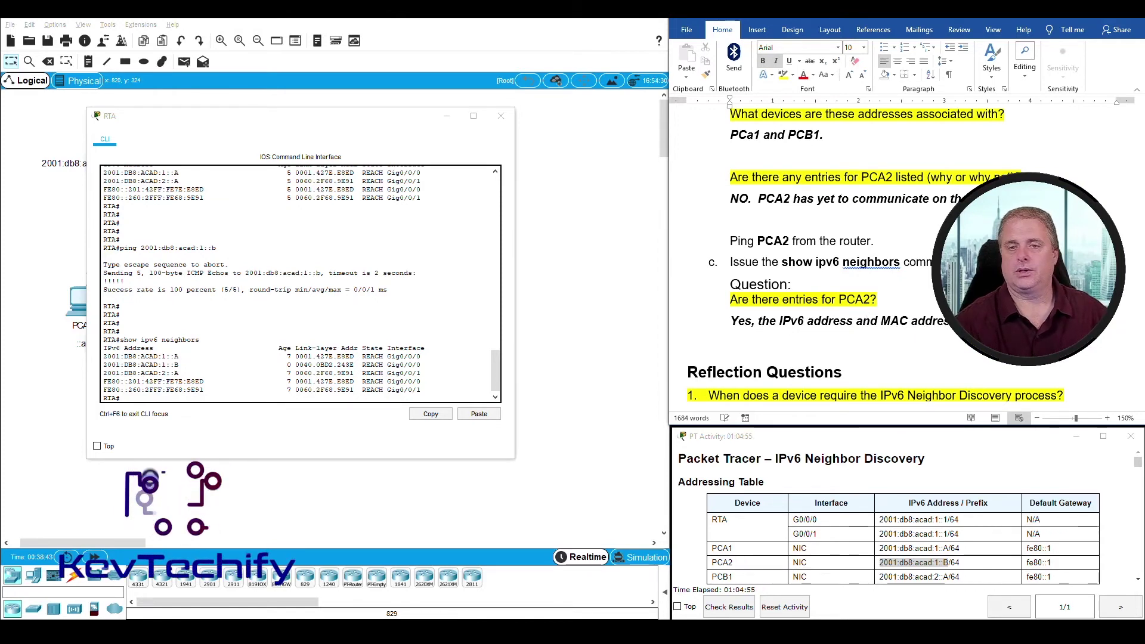
# Step: Answer the first reflection question with "When the destination MAC address is not known. This process sis similar to ARP in IPv4."
pyautogui.scroll(-6, 826, 308)
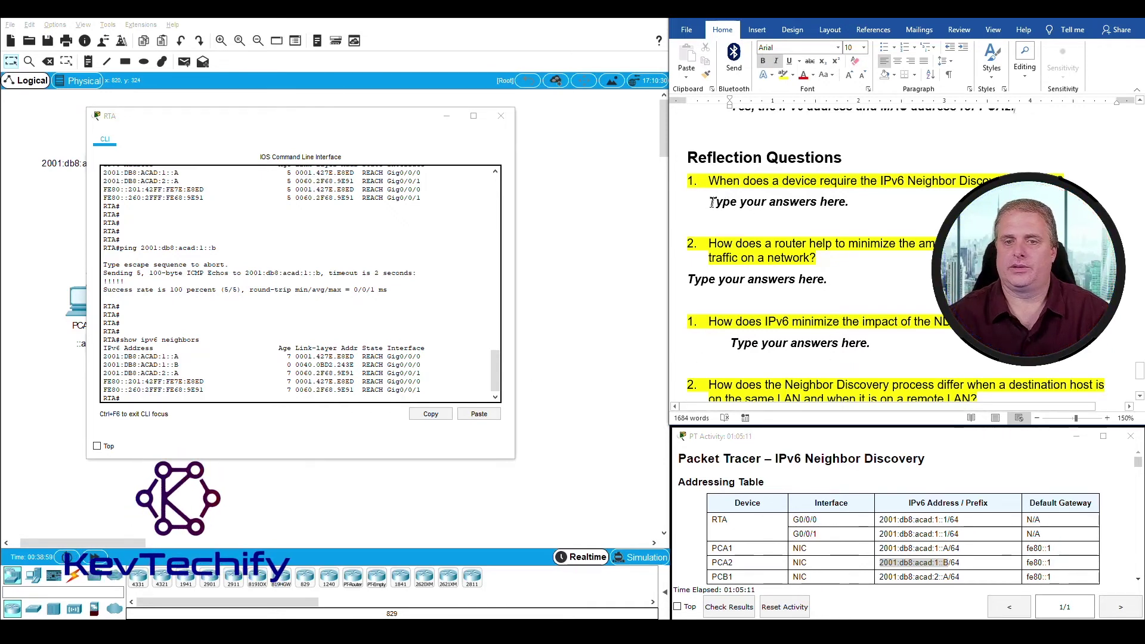
pyautogui.moveTo(714, 203); pyautogui.dragTo(872, 206)
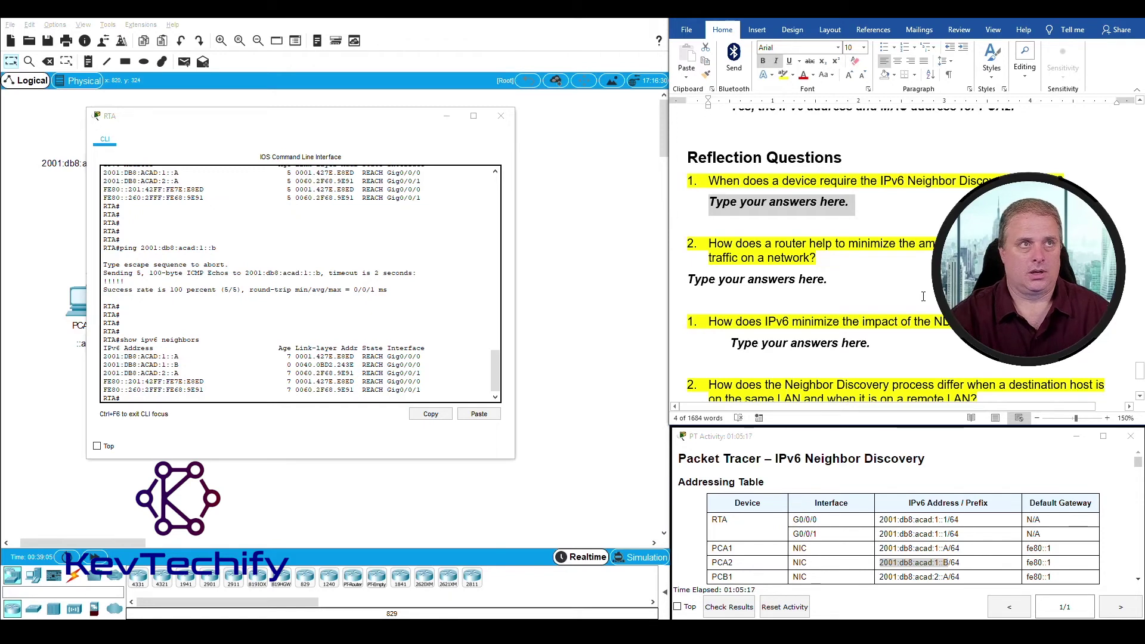
pyautogui.write('When t')
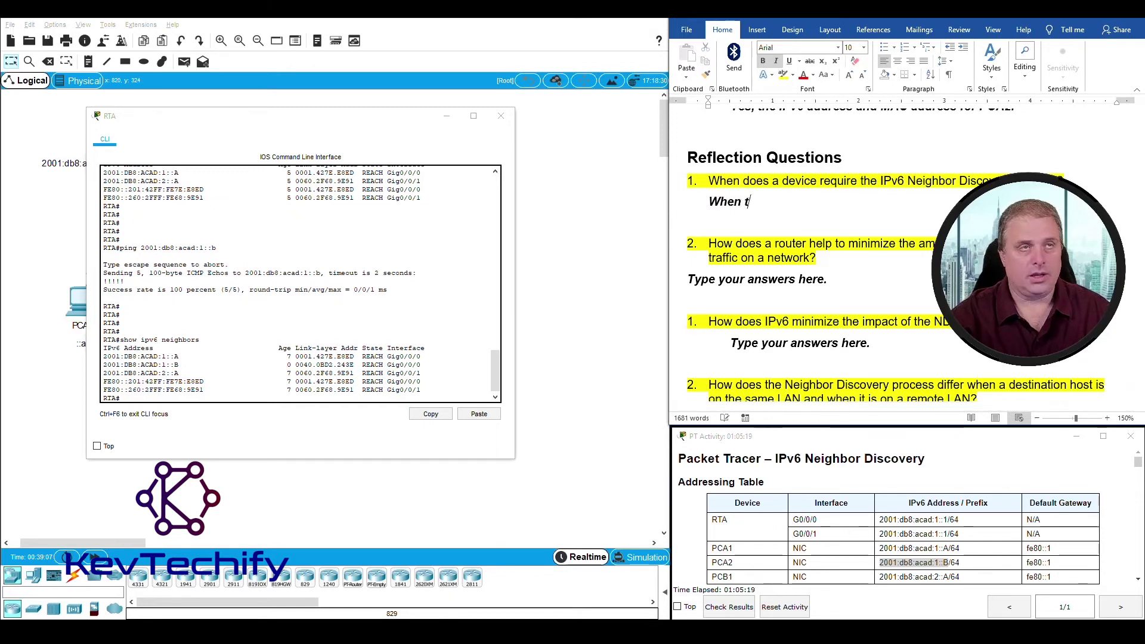
pyautogui.write('he desti')
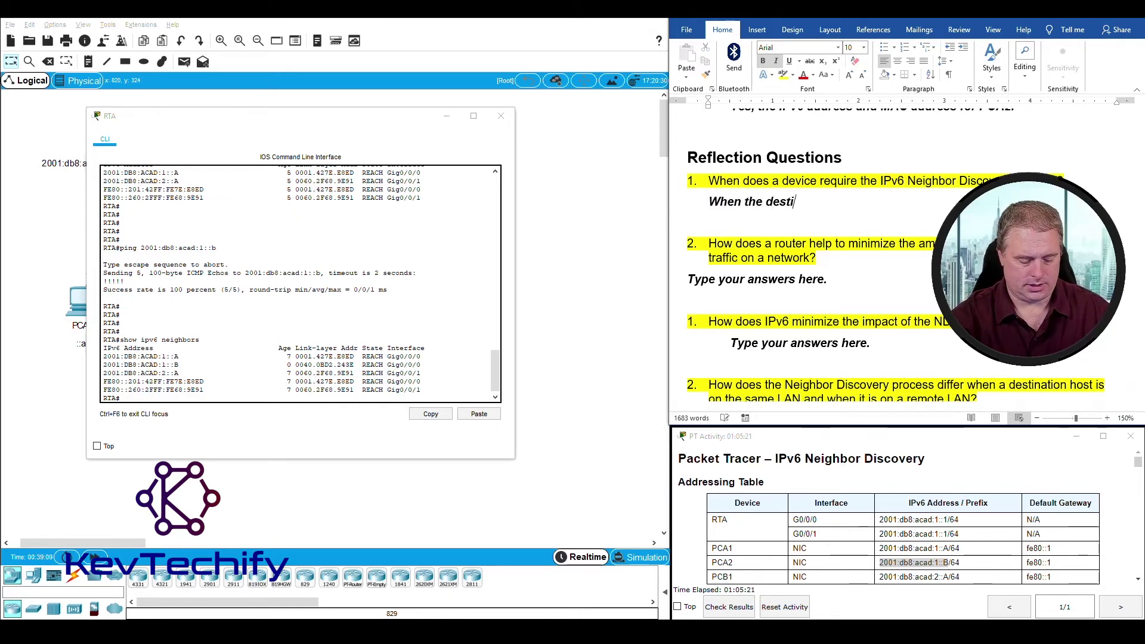
pyautogui.write('nation MAC ad')
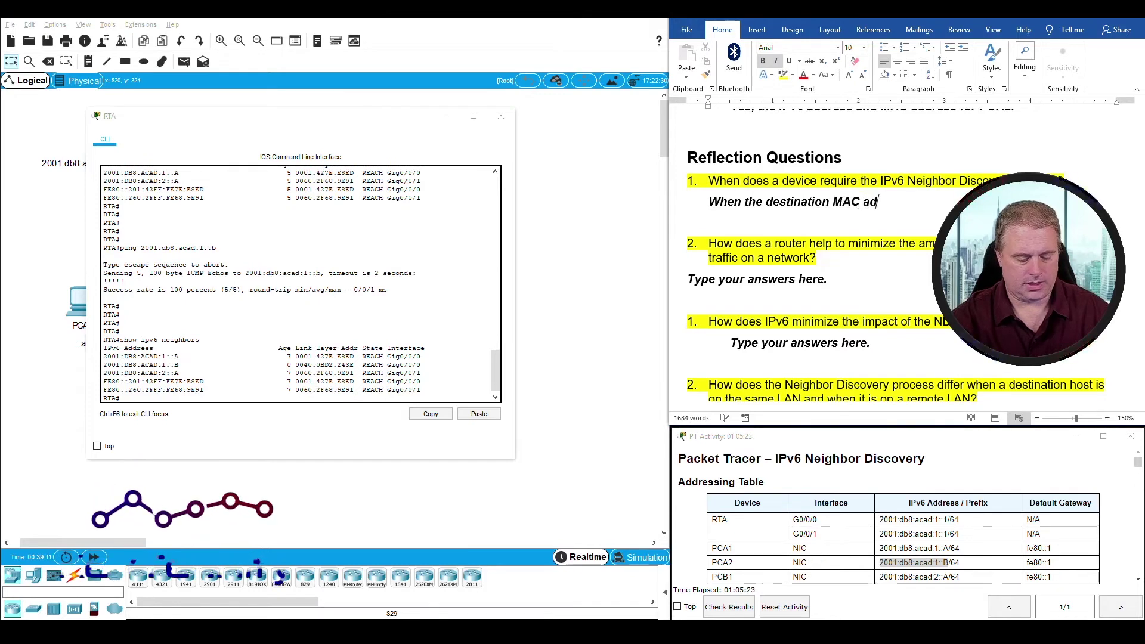
pyautogui.write('dress is not')
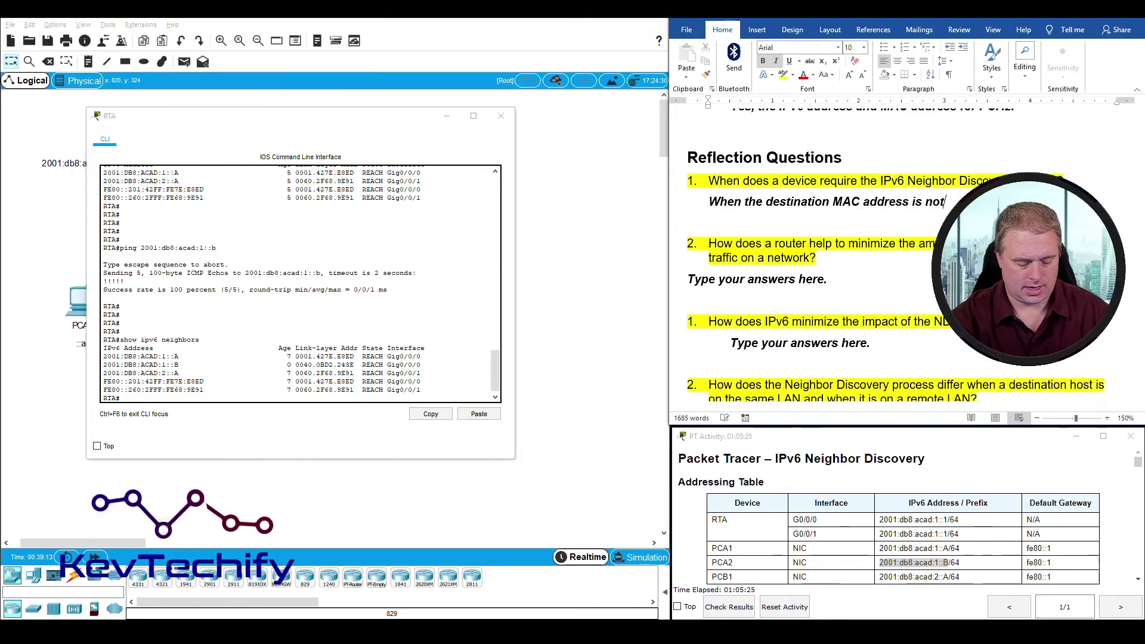
pyautogui.write(' kn')
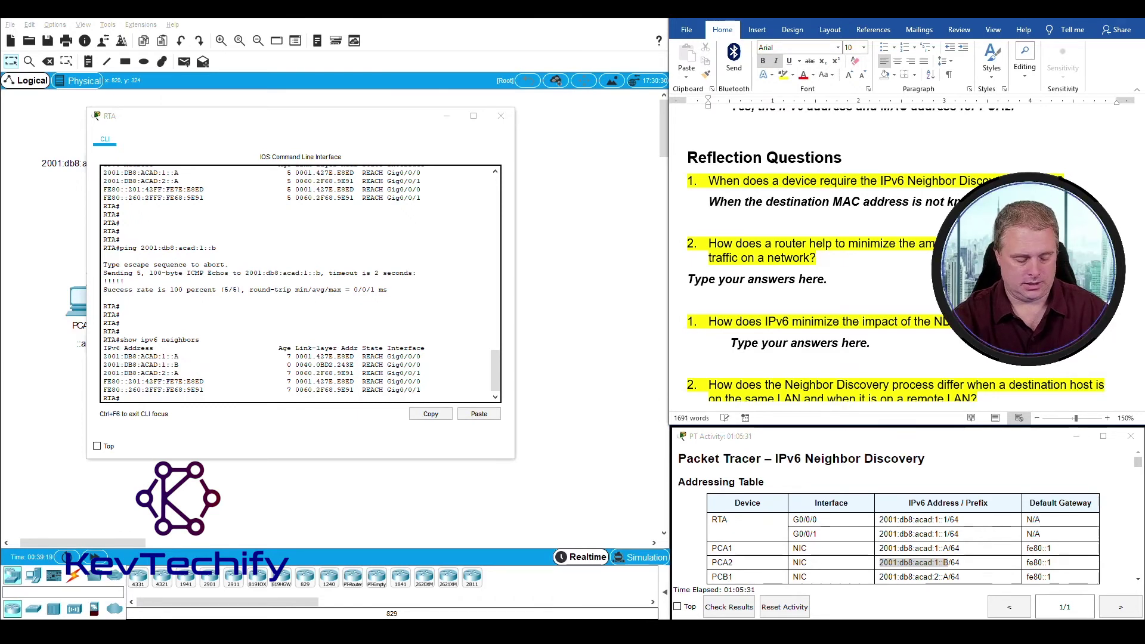
pyautogui.write('similar ')
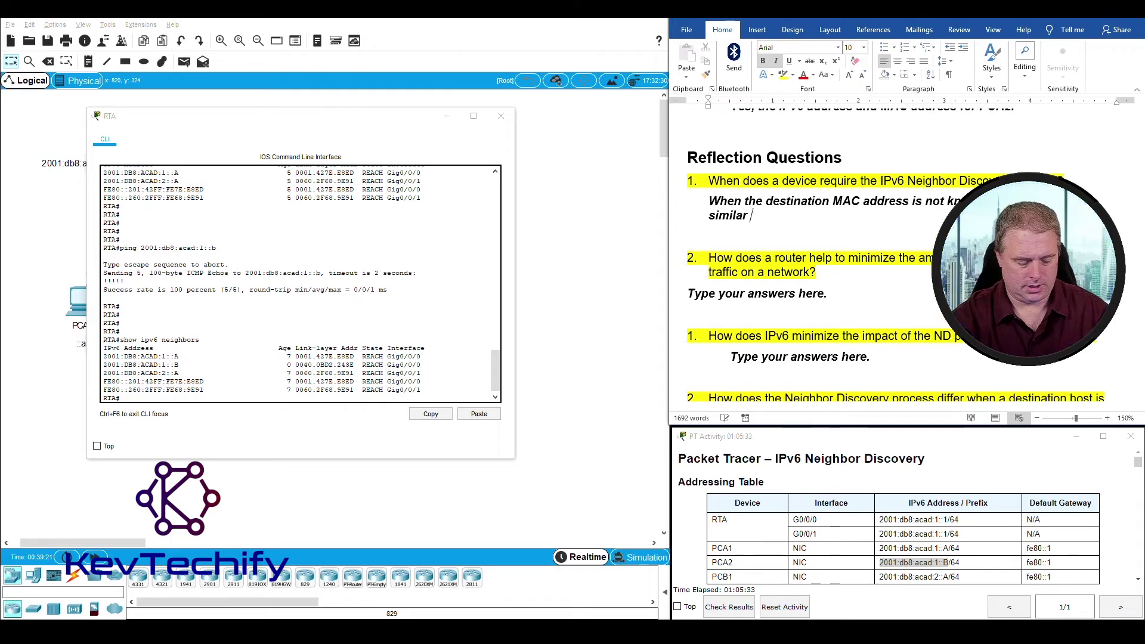
pyautogui.write('to ARP in ')
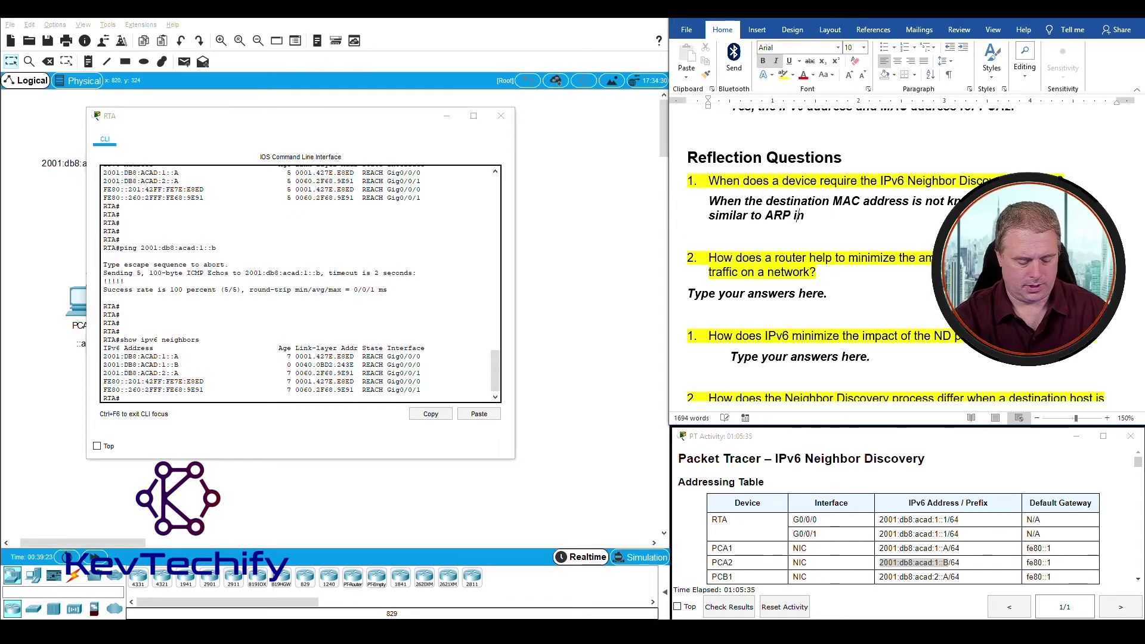
pyautogui.write('IPv4.')
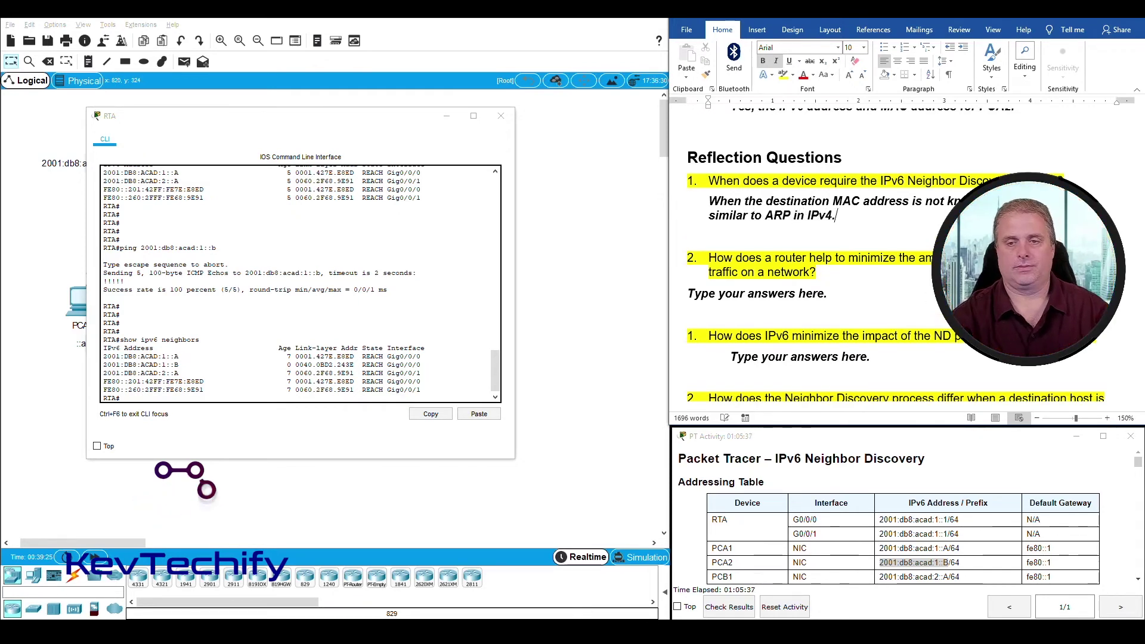
pyautogui.scroll(-1, 923, 297)
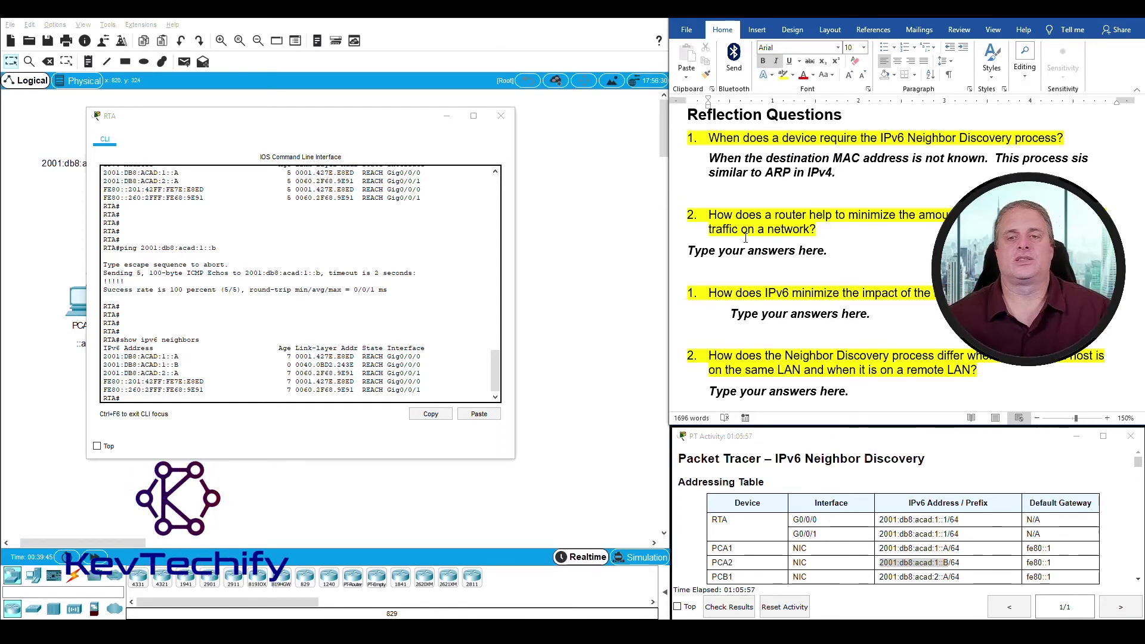
# Step: Answer how a router helps minimize ND traffic with "The router keeps neighbor table so that it does not need to initiate ND for every destination host."
pyautogui.moveTo(689, 250); pyautogui.dragTo(830, 256)
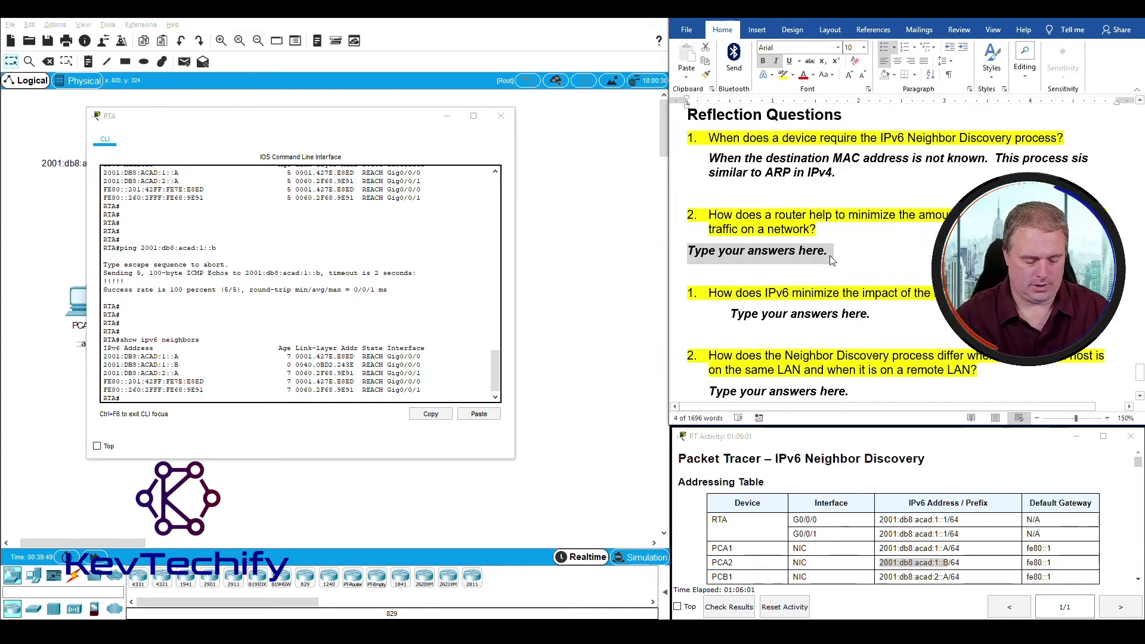
pyautogui.write('The router ')
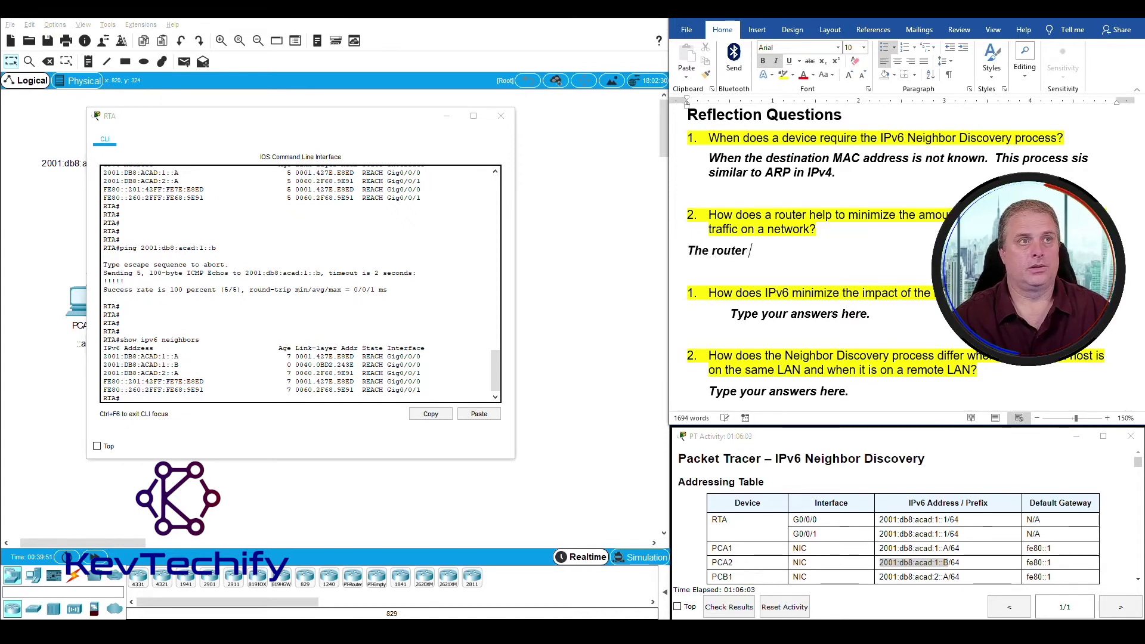
pyautogui.write('keep')
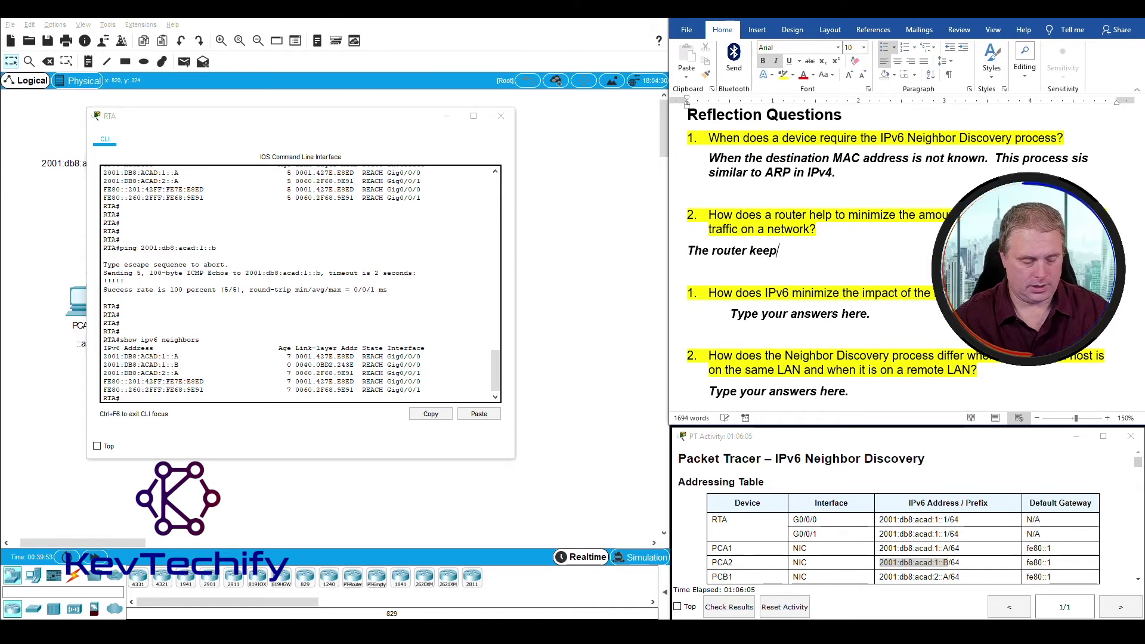
pyautogui.write('s n')
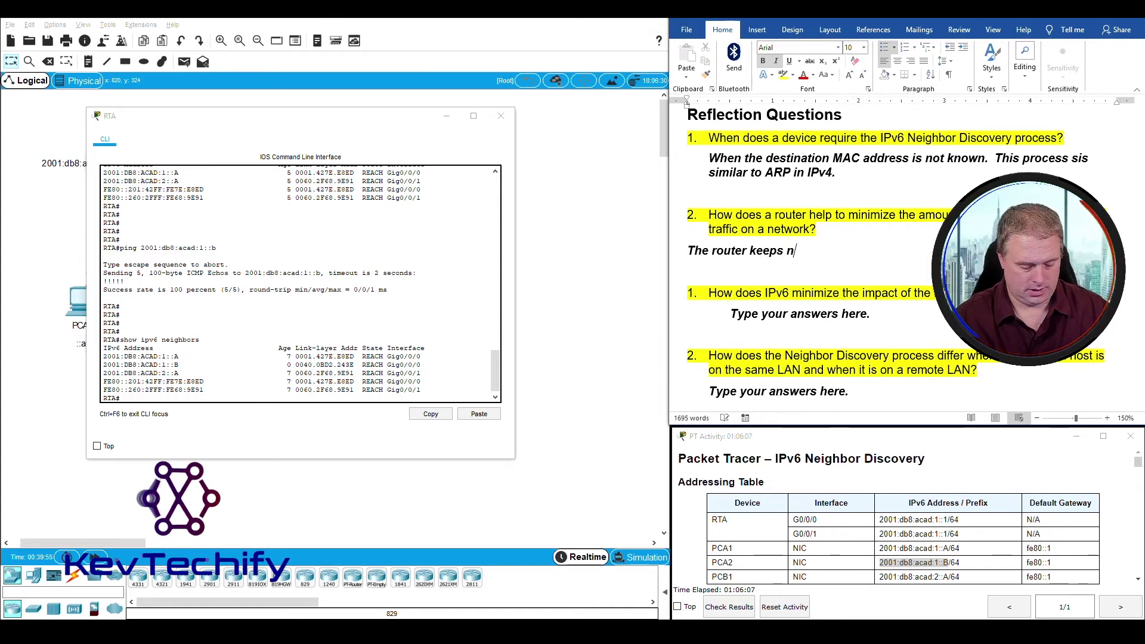
pyautogui.write('eighbor ta')
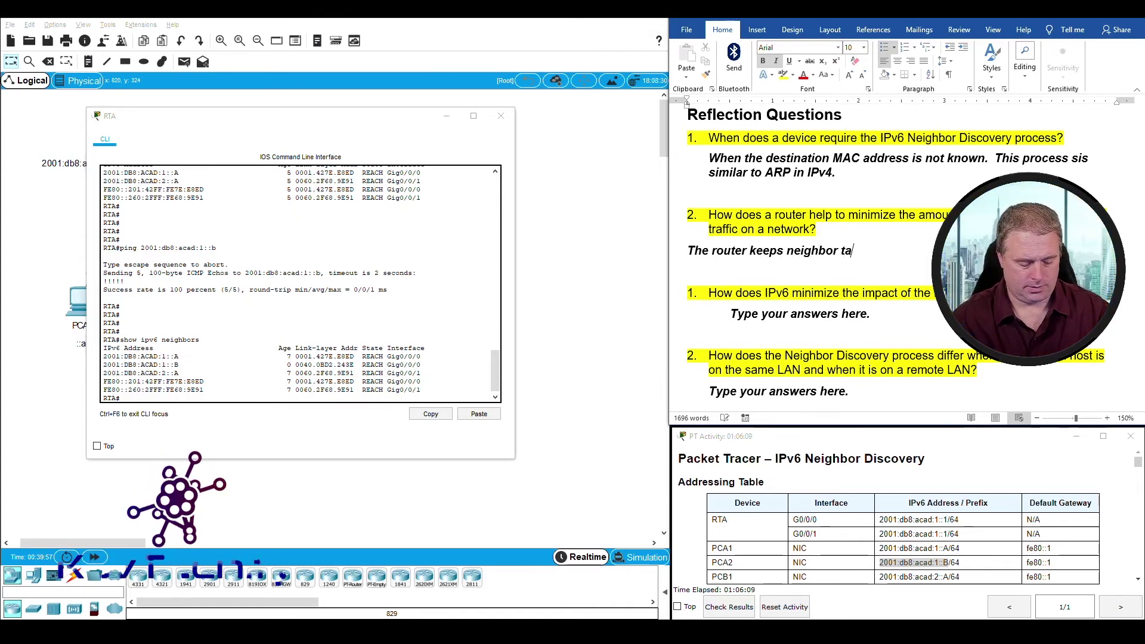
pyautogui.write('ble so th')
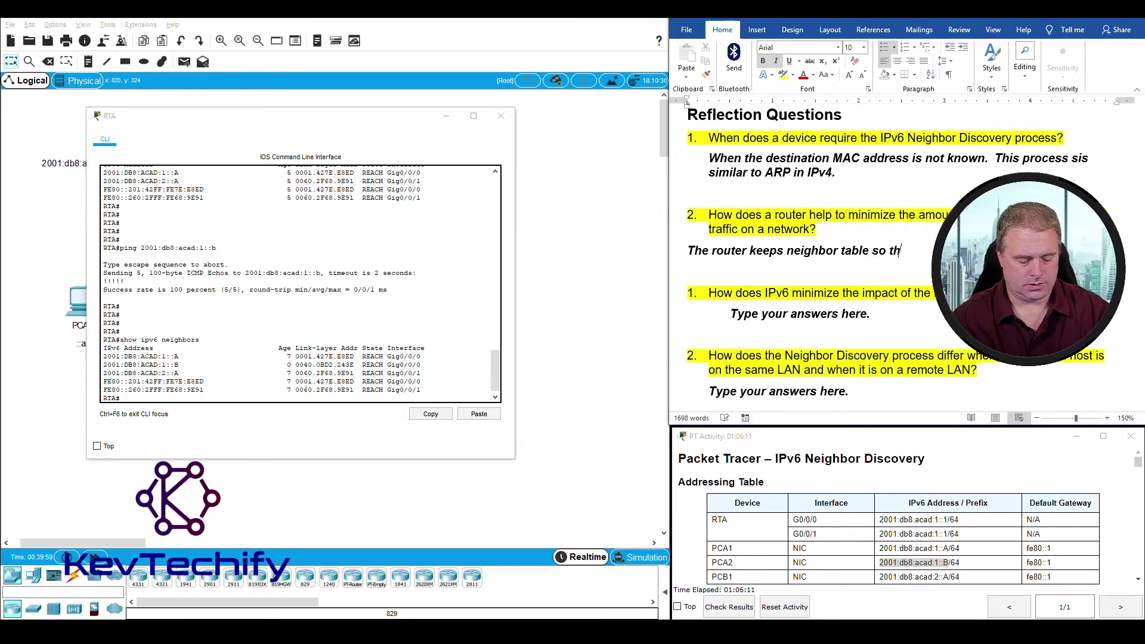
pyautogui.write('at it d')
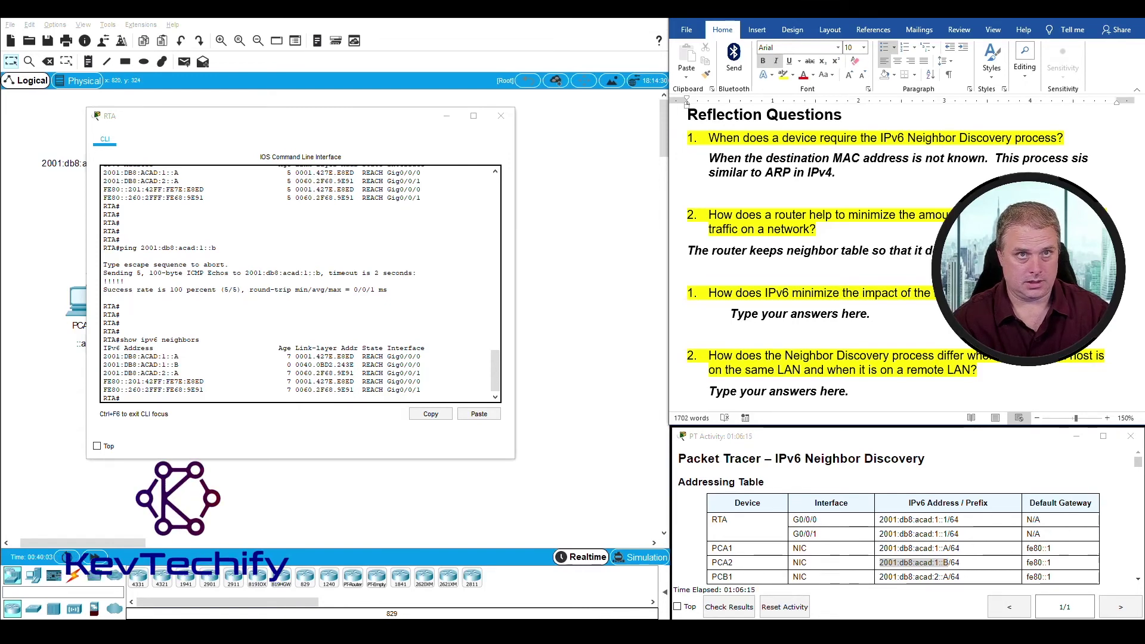
pyautogui.write(' the')
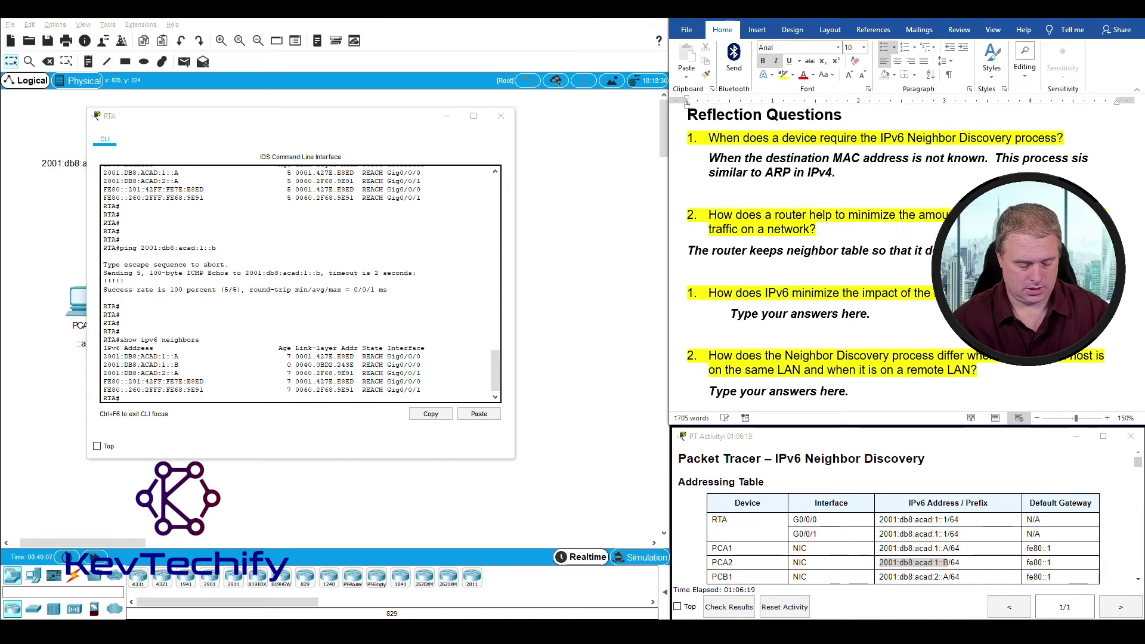
pyautogui.write(' message')
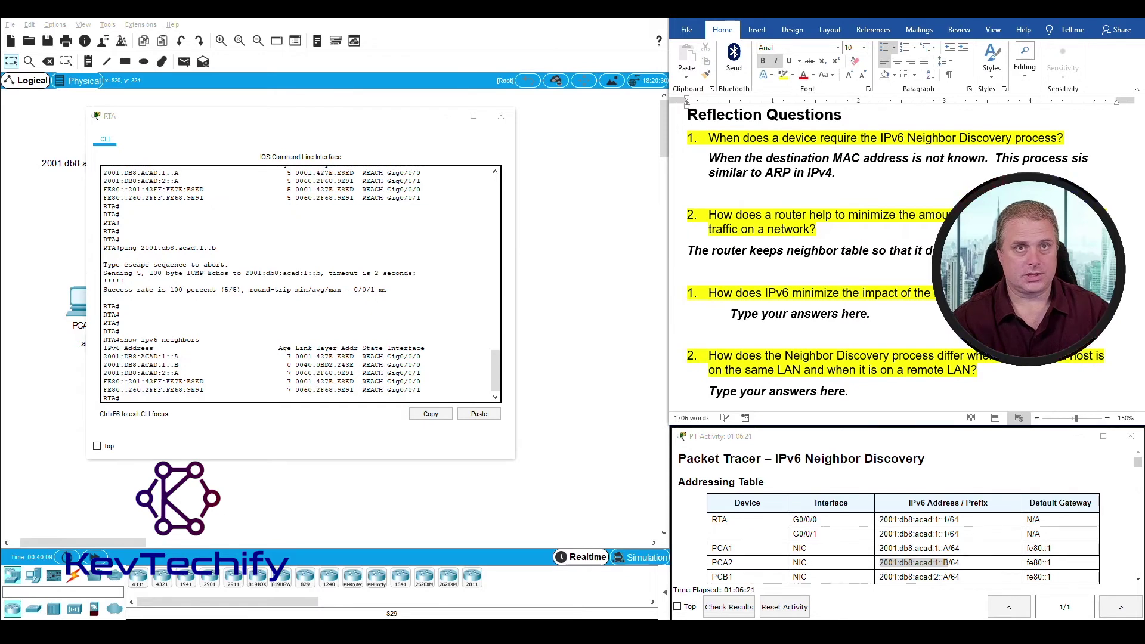
pyautogui.write(' to')
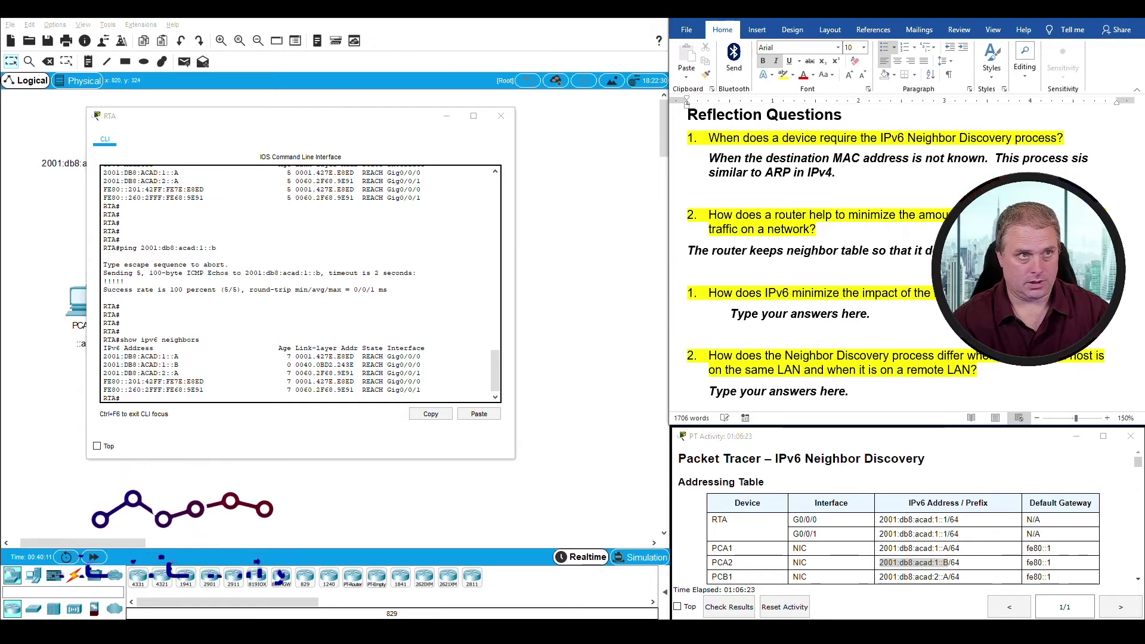
pyautogui.write(' ever')
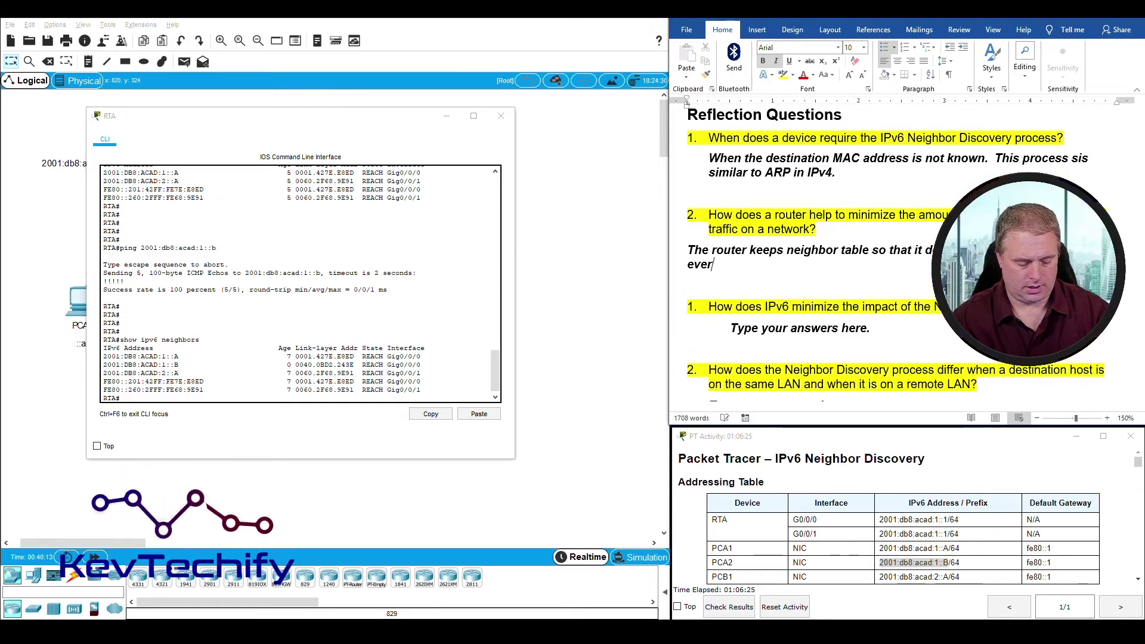
pyautogui.write('y dest')
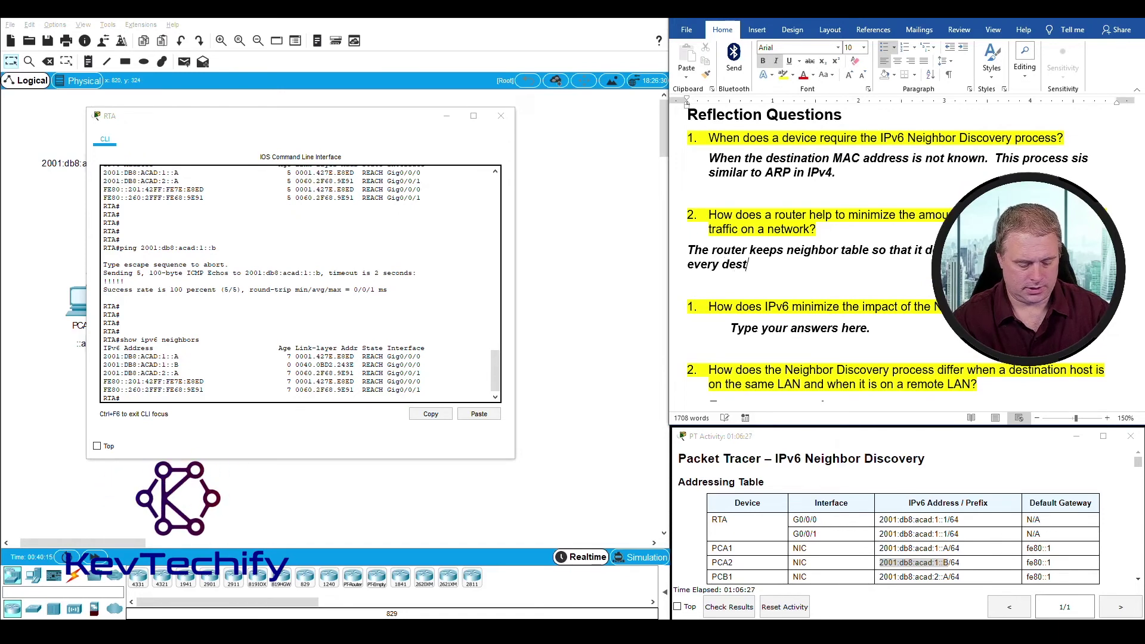
pyautogui.write('ination host.')
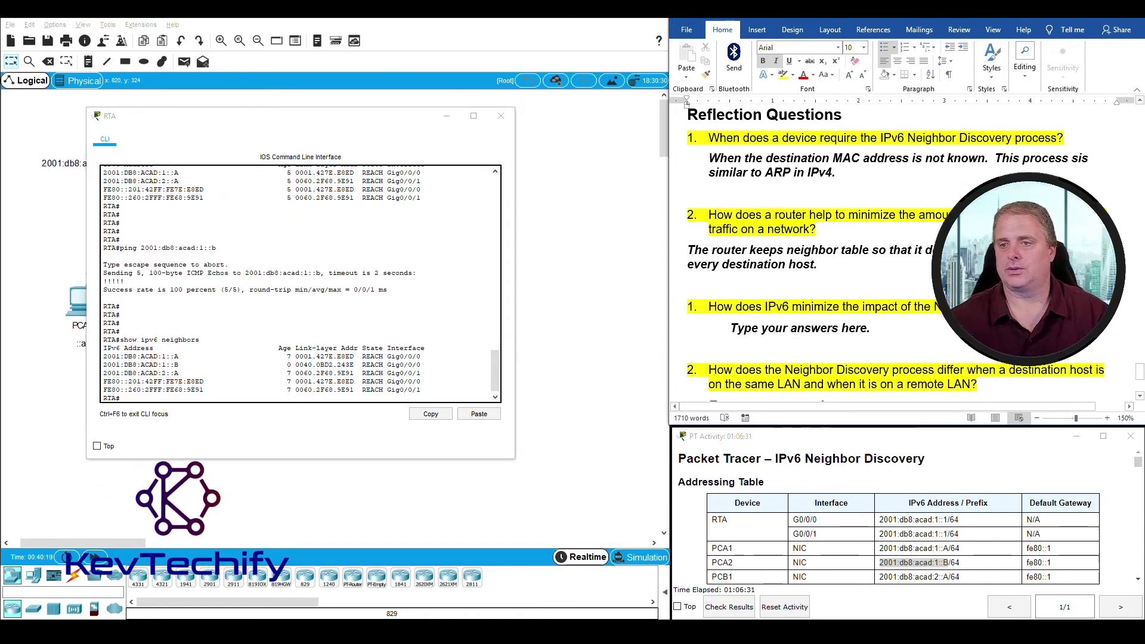
pyautogui.rightClick(961, 361)
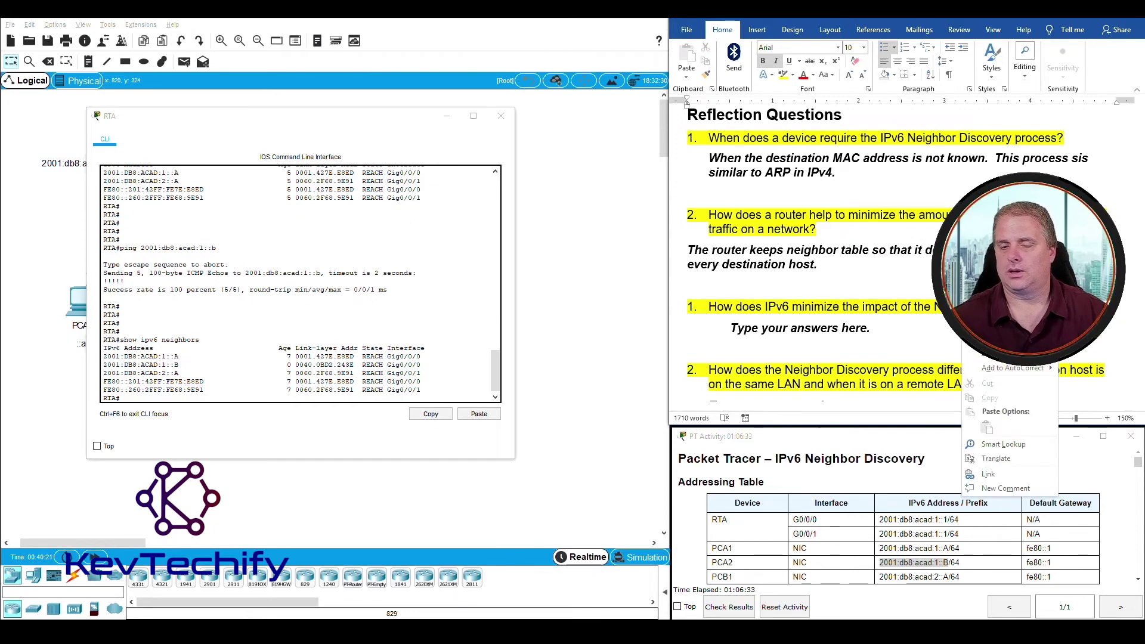
pyautogui.press('Escape')
# Step: Begin answering how IPv6 minimizes the ND impact on network hosts with "It uses multicast address so that only a" limited group listens to Neighbor Discovery
pyautogui.scroll(-3, 711, 187)
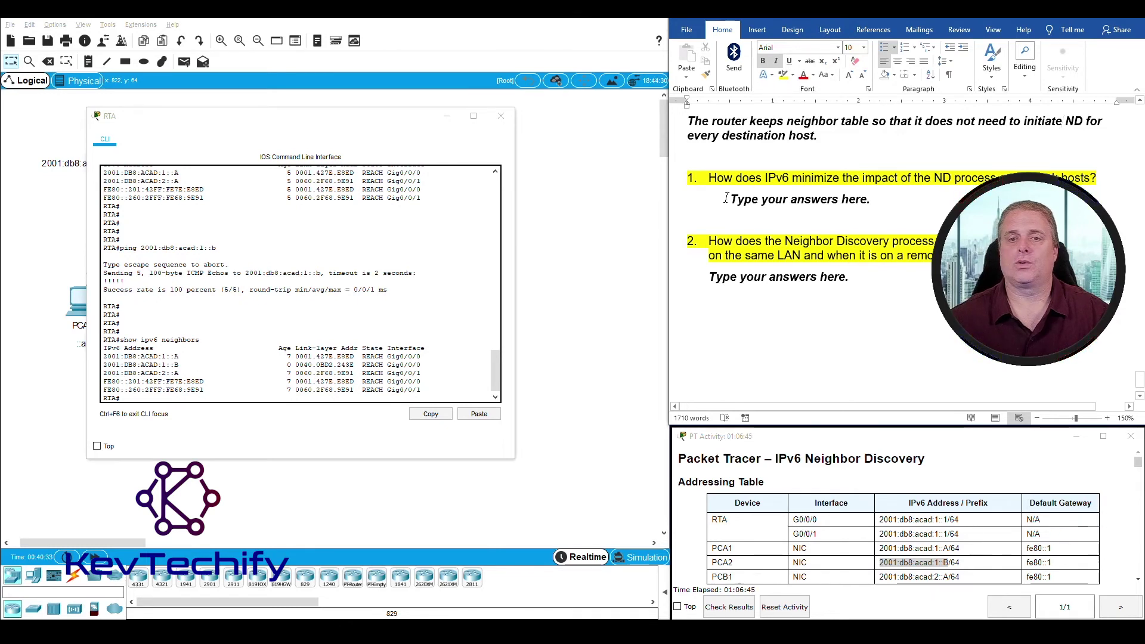
pyautogui.moveTo(732, 199); pyautogui.dragTo(900, 207)
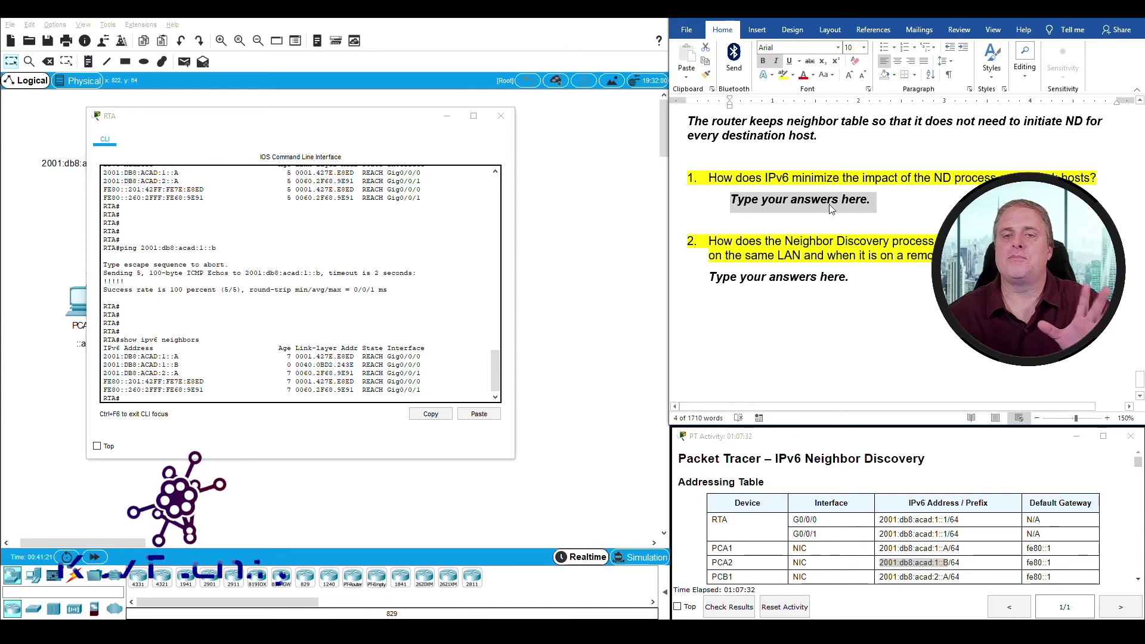
pyautogui.click(769, 203)
pyautogui.write('It uses multicast address')
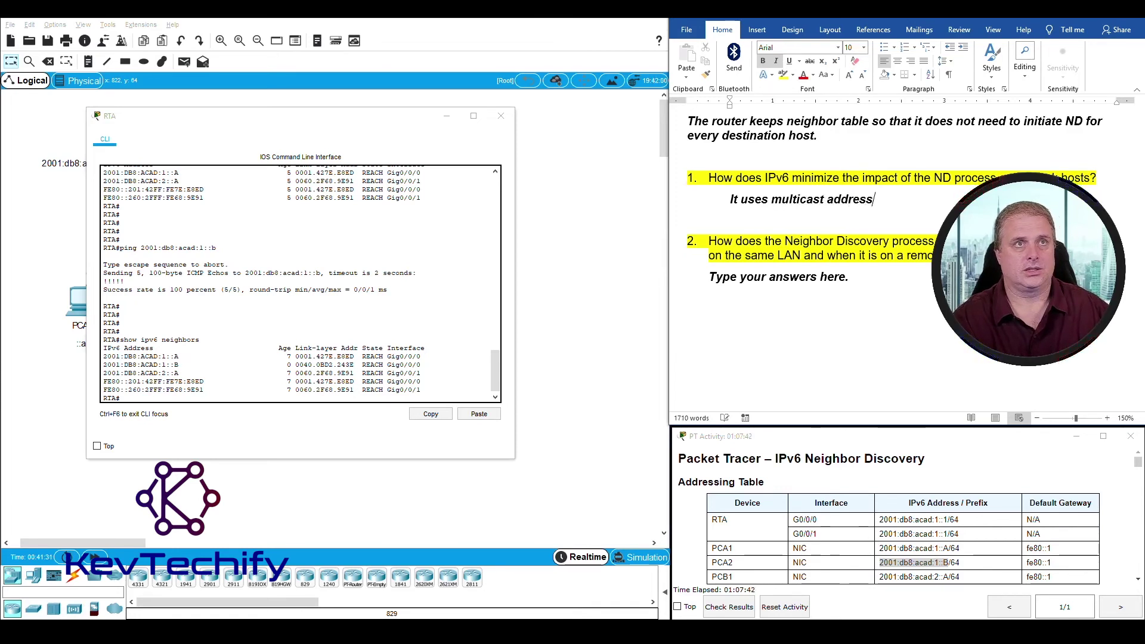
pyautogui.write('o that ')
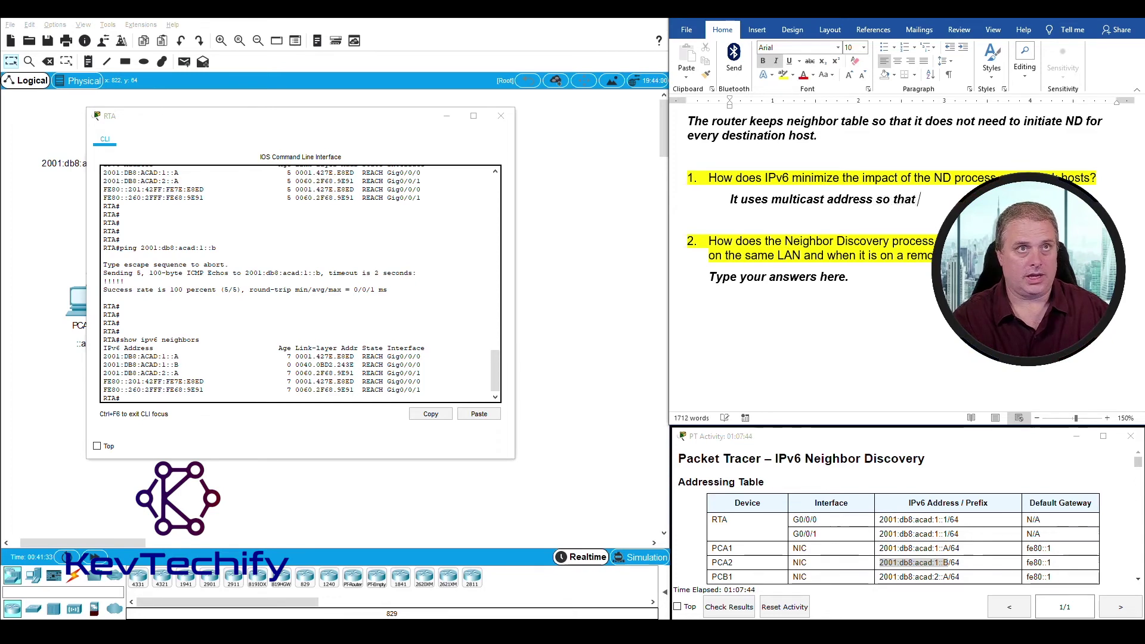
pyautogui.write('only a b')
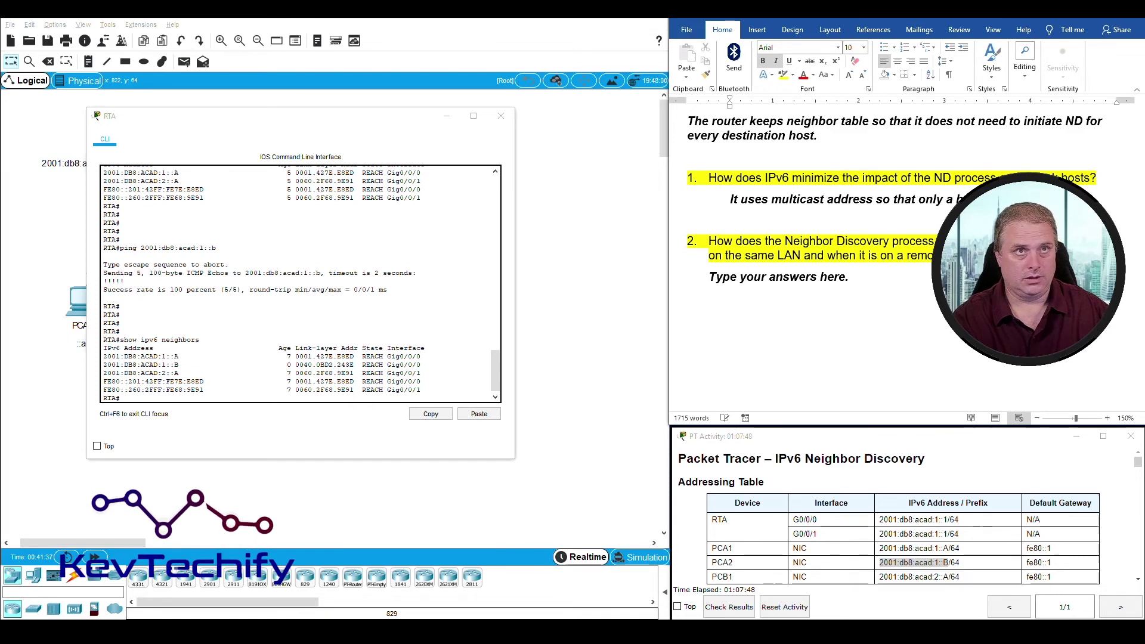
pyautogui.write('unch of')
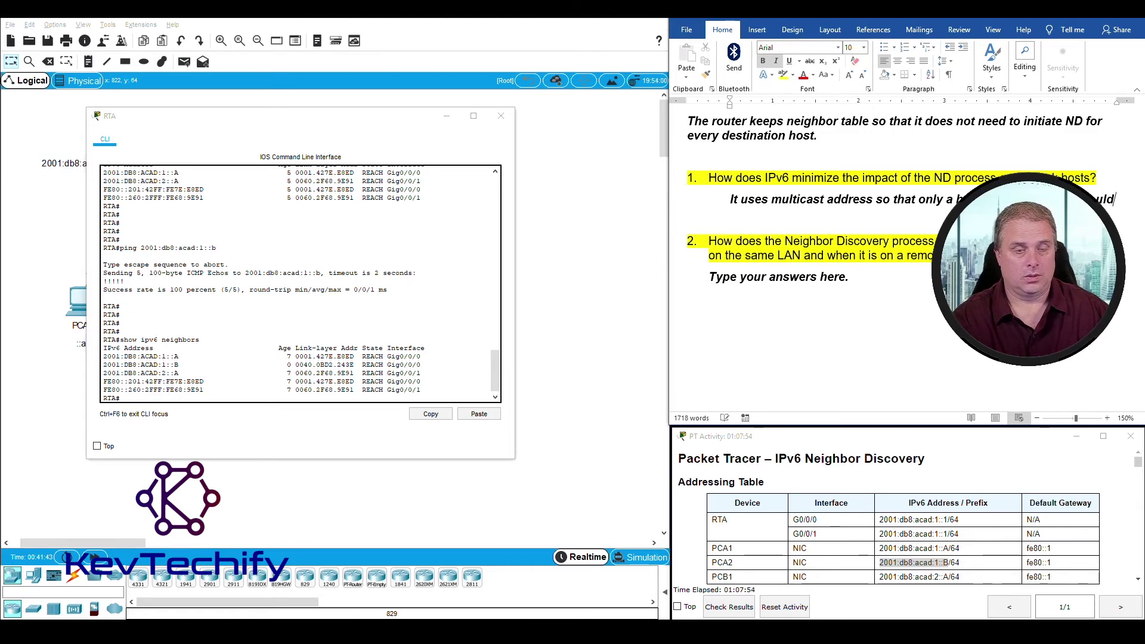
pyautogui.write(' be ')
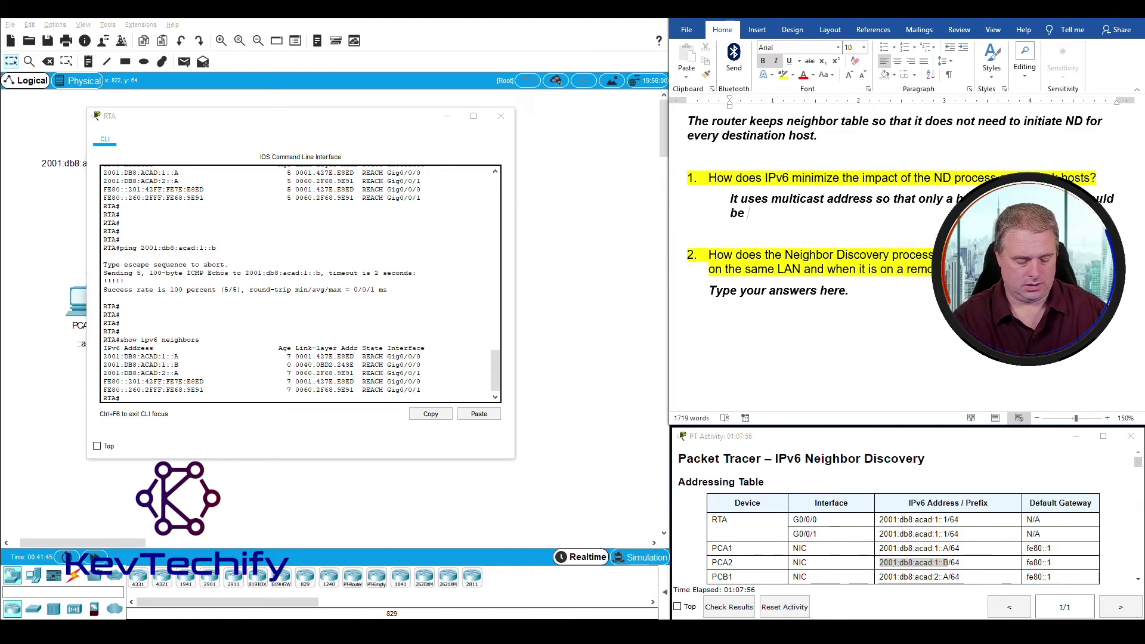
pyautogui.write('listeningto')
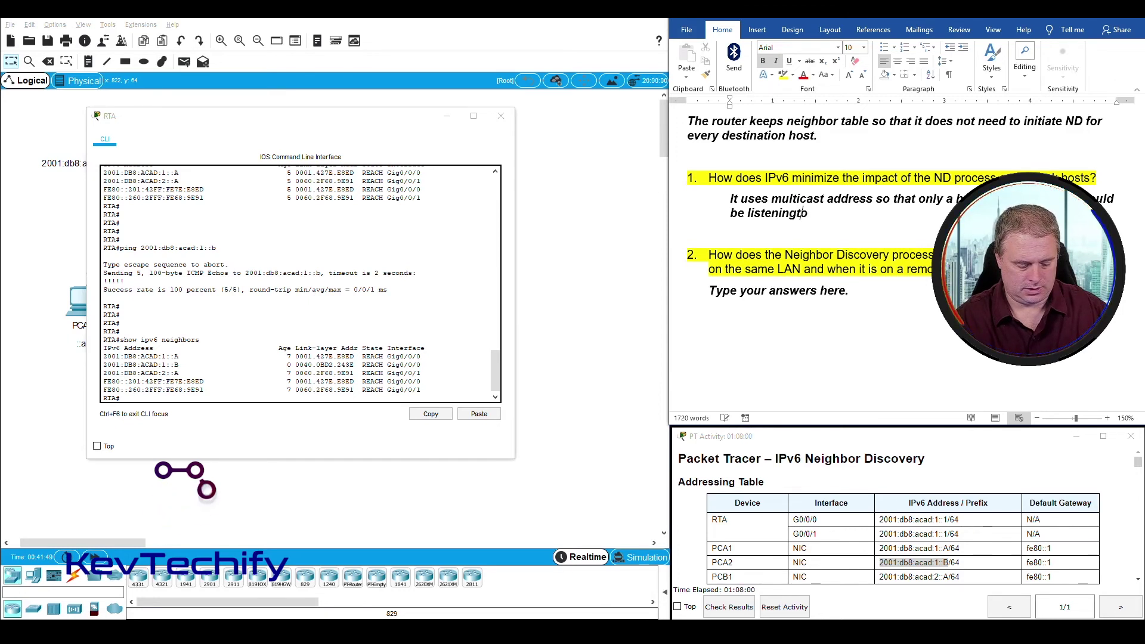
pyautogui.write(' the Nei')
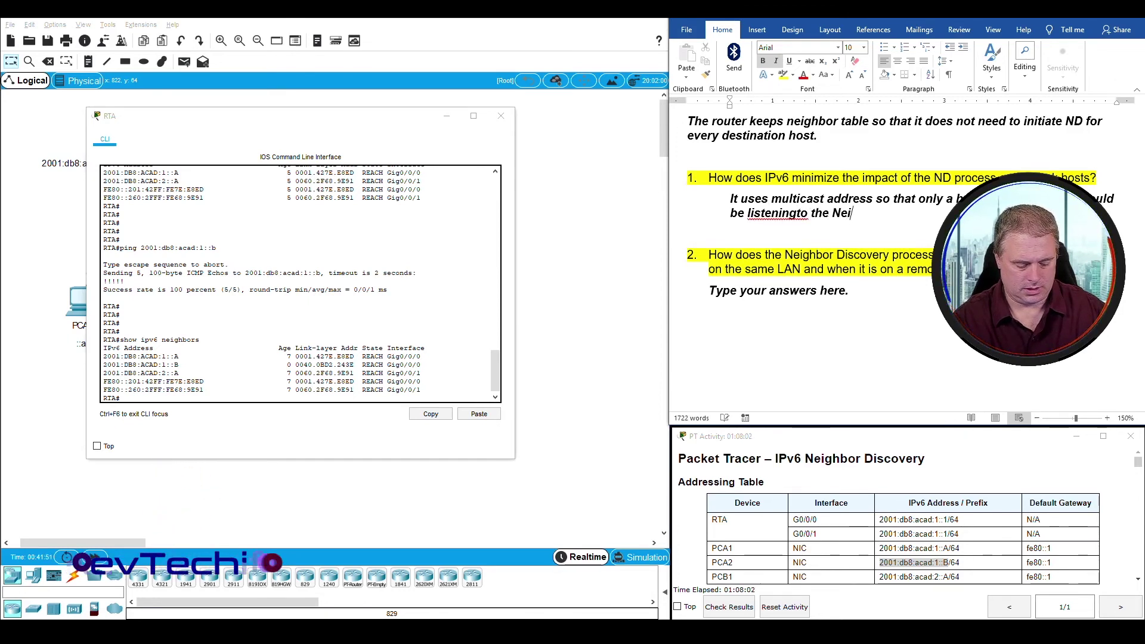
pyautogui.write('ghbor')
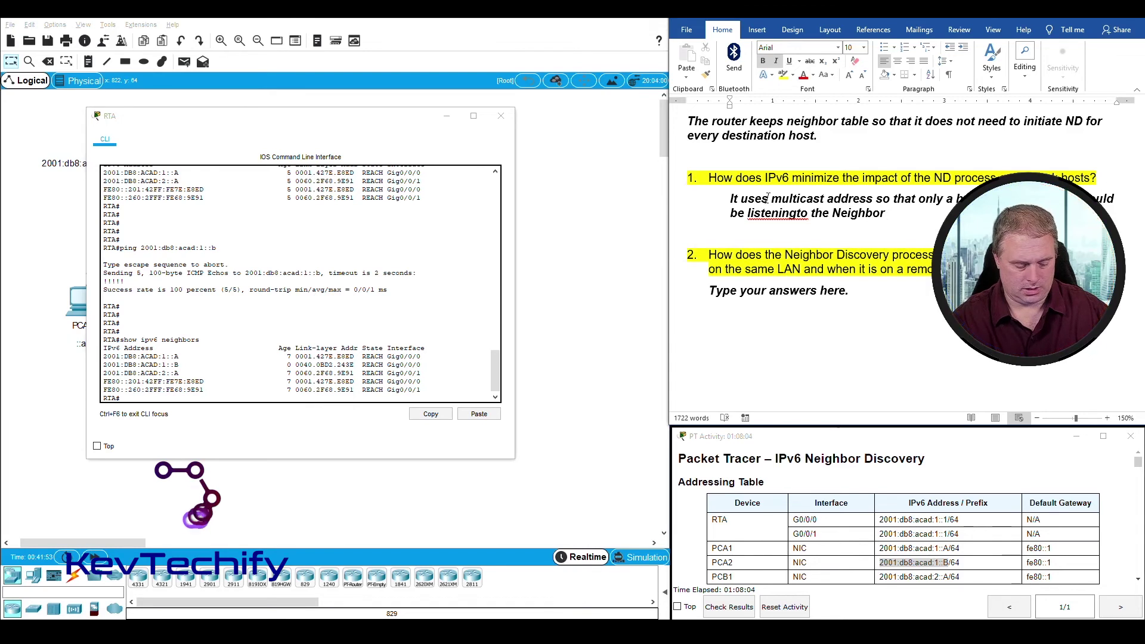
pyautogui.write(' Discovery')
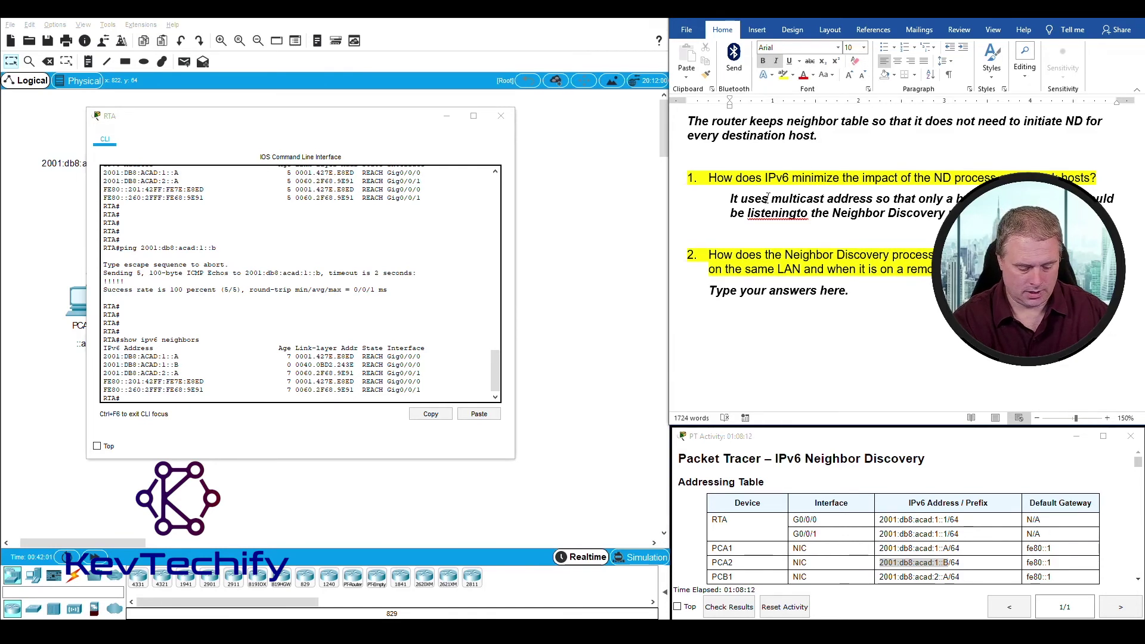
# Step: Continue the answer on minimizing ND impact with "messages. IPv6 create a specially crafted multicast"
pyautogui.write('p')
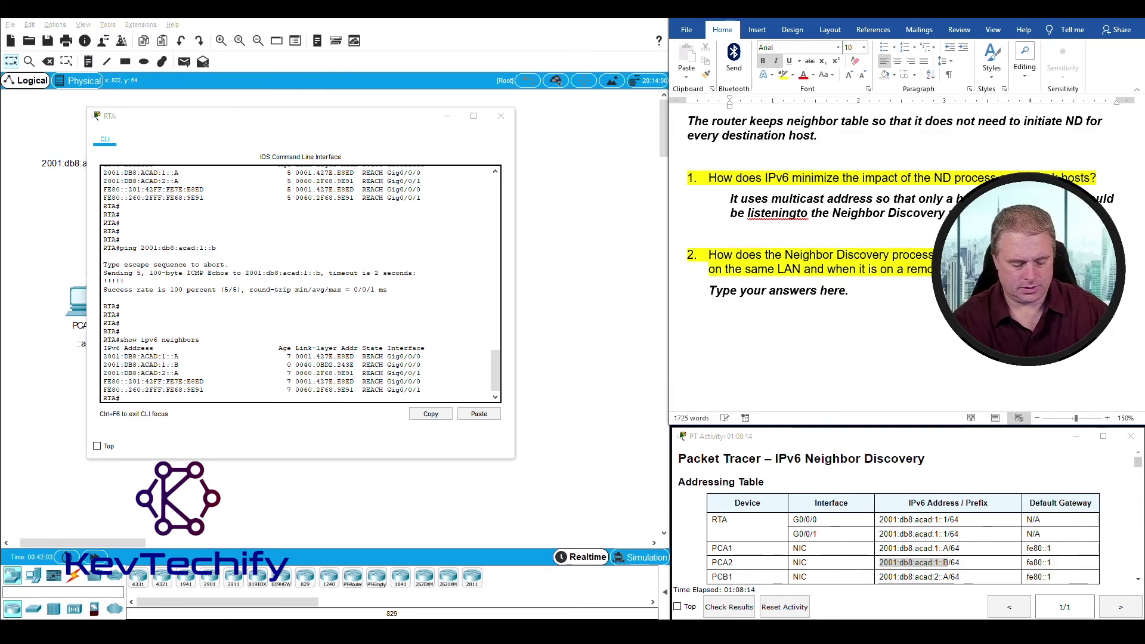
pyautogui.write('rocess m')
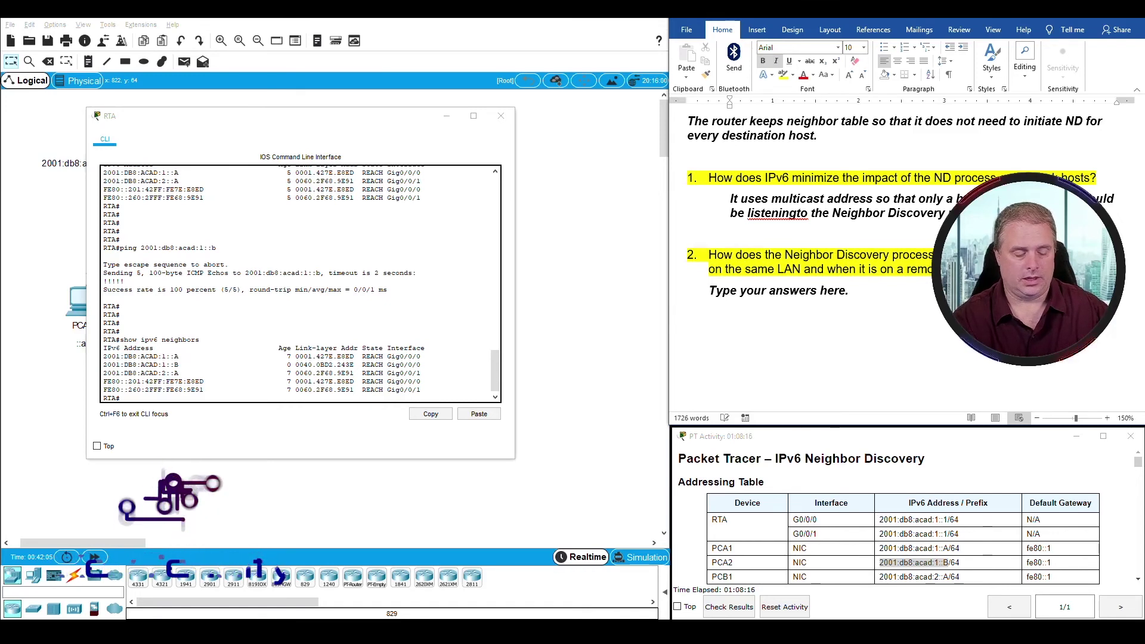
pyautogui.write('essage will ')
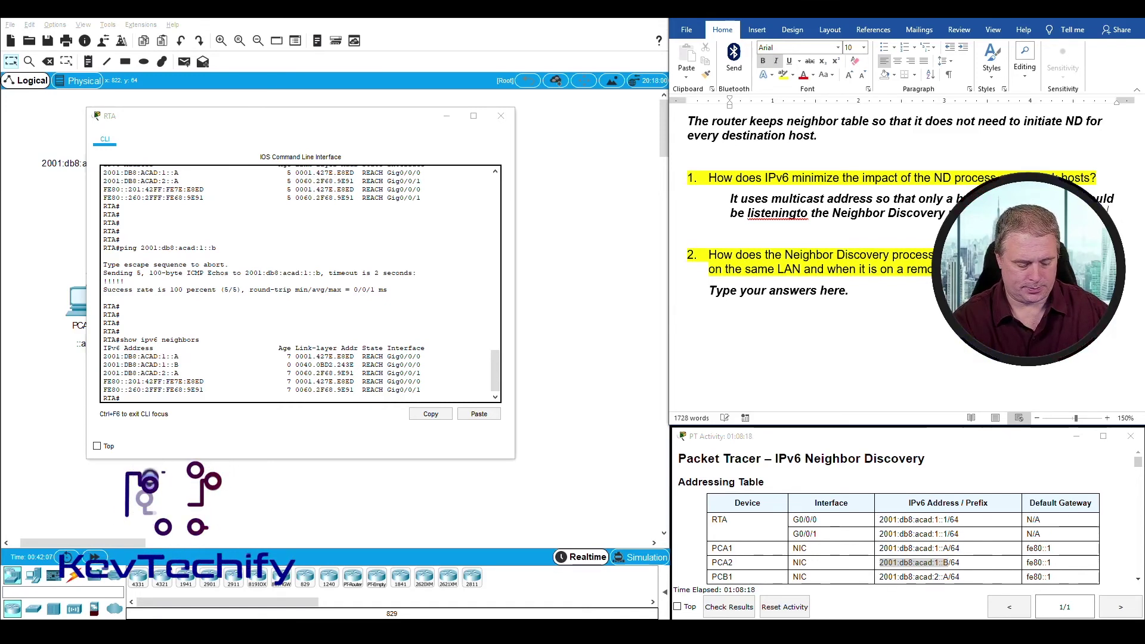
pyautogui.write('speciall')
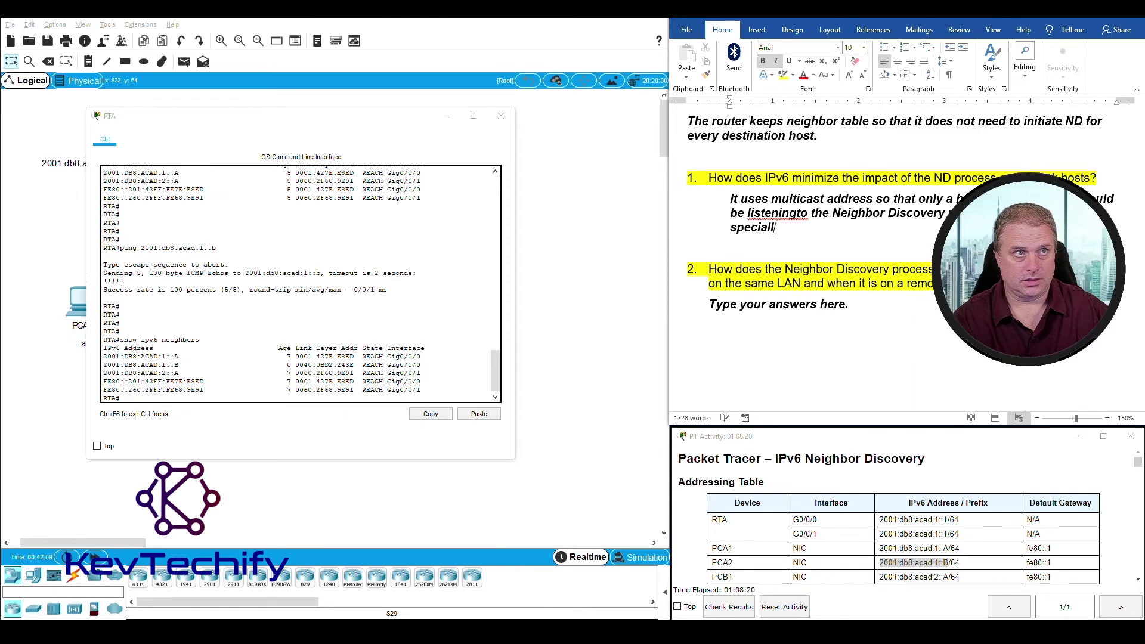
pyautogui.write('y craf')
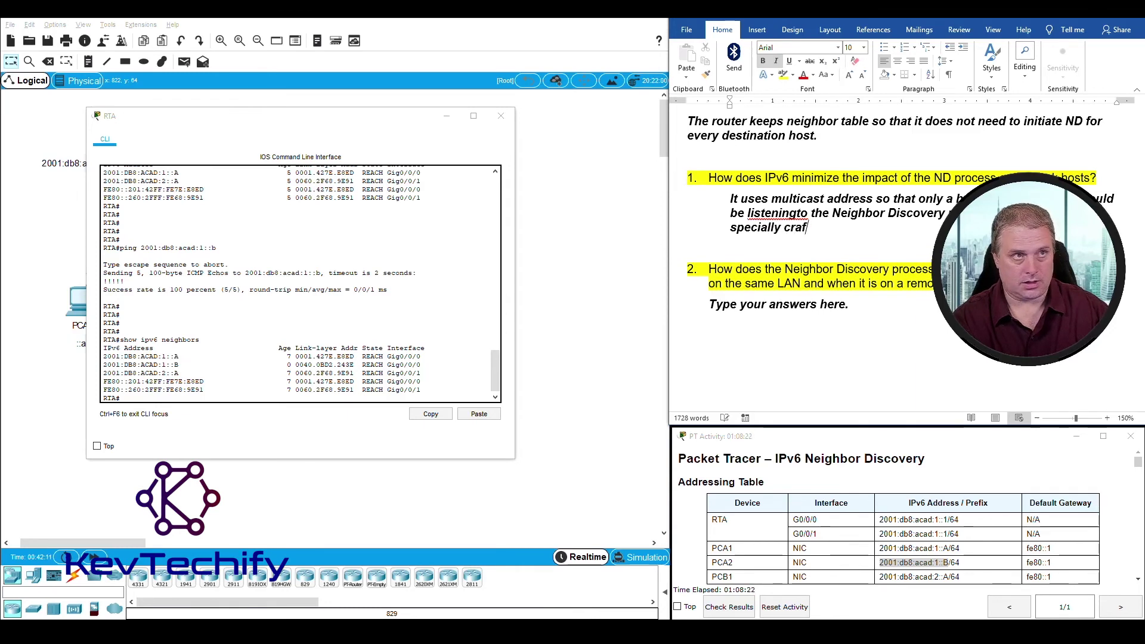
pyautogui.write('ted ')
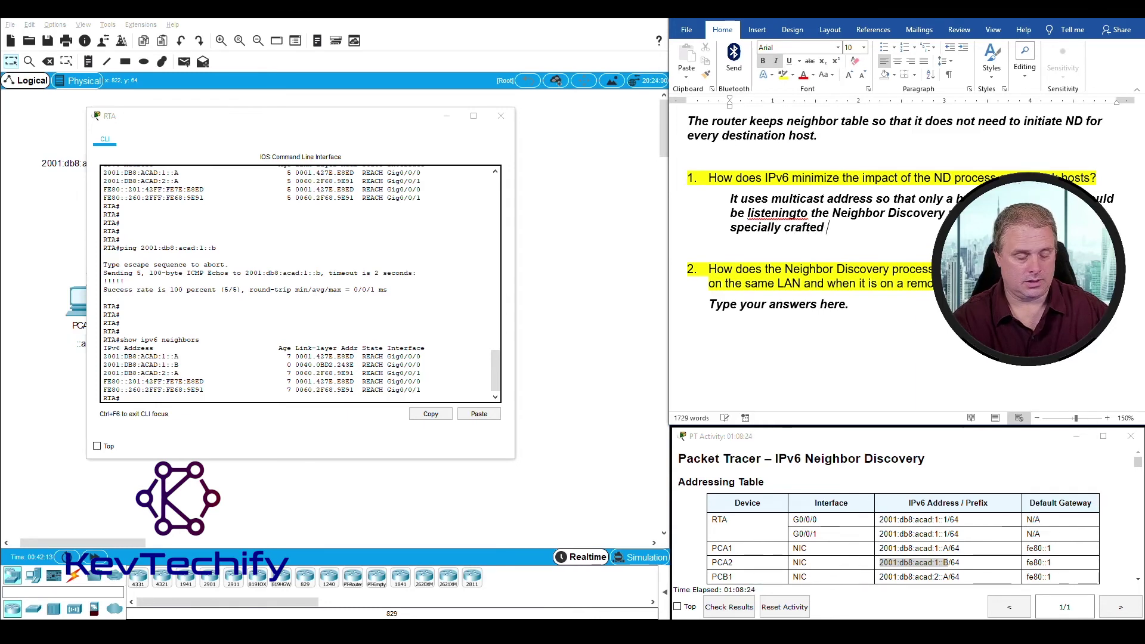
pyautogui.write('mulitca')
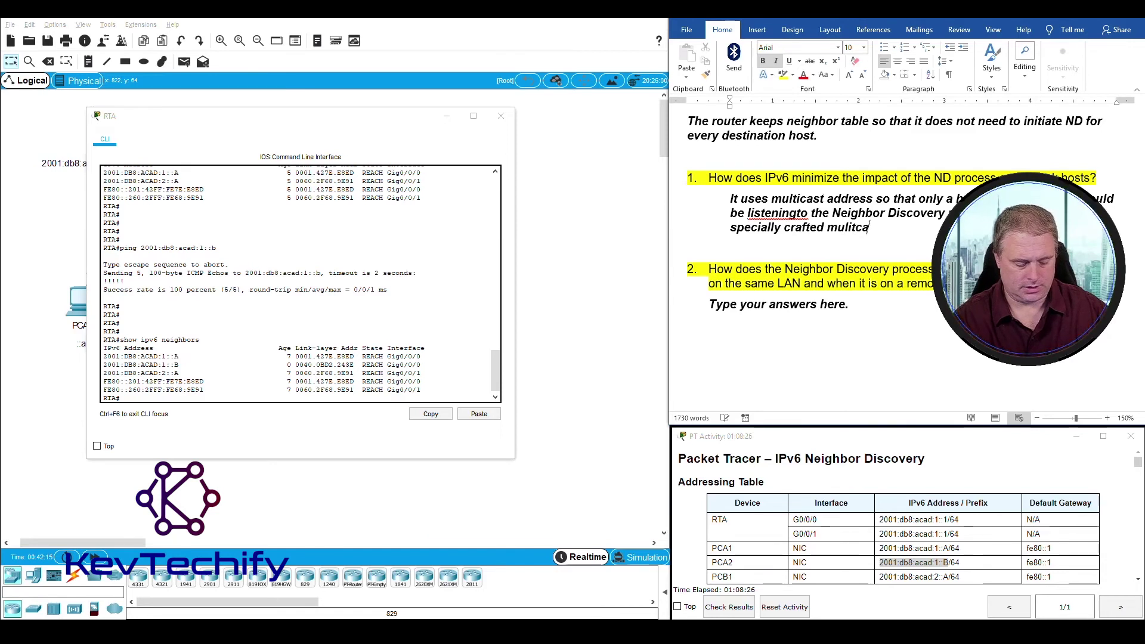
pyautogui.press('BackSpace')
pyautogui.press('BackSpace')
pyautogui.press('BackSpace')
pyautogui.press('BackSpace')
pyautogui.write('ticast ')
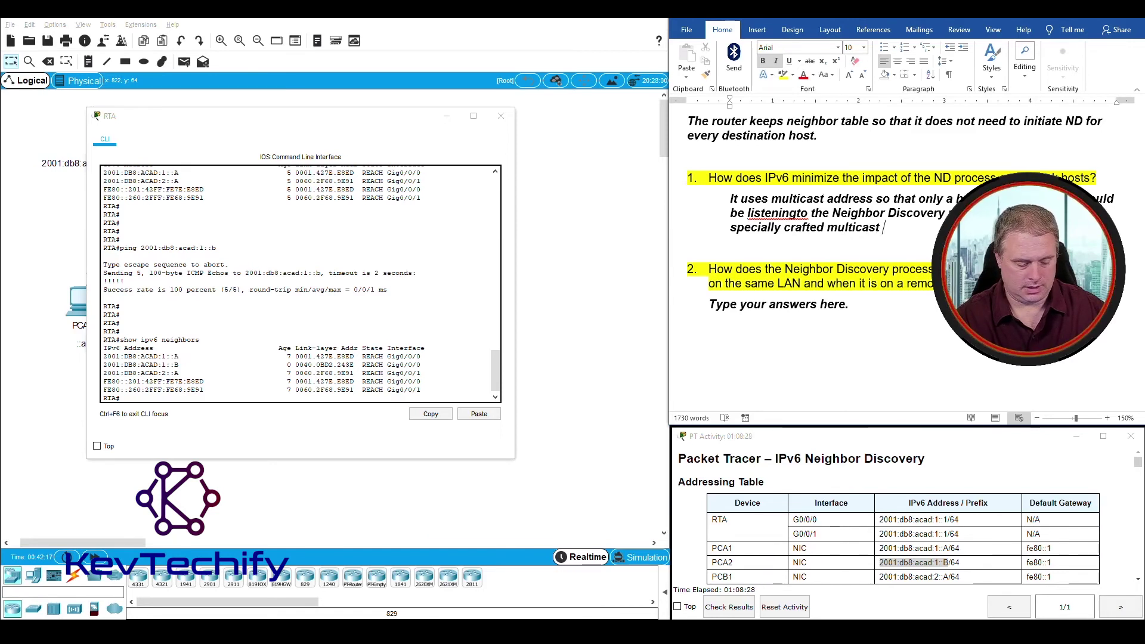
# Step: Finish the ND impact answer with "desitnation MAC address which includes a portion of the node address."
pyautogui.write('desitnati')
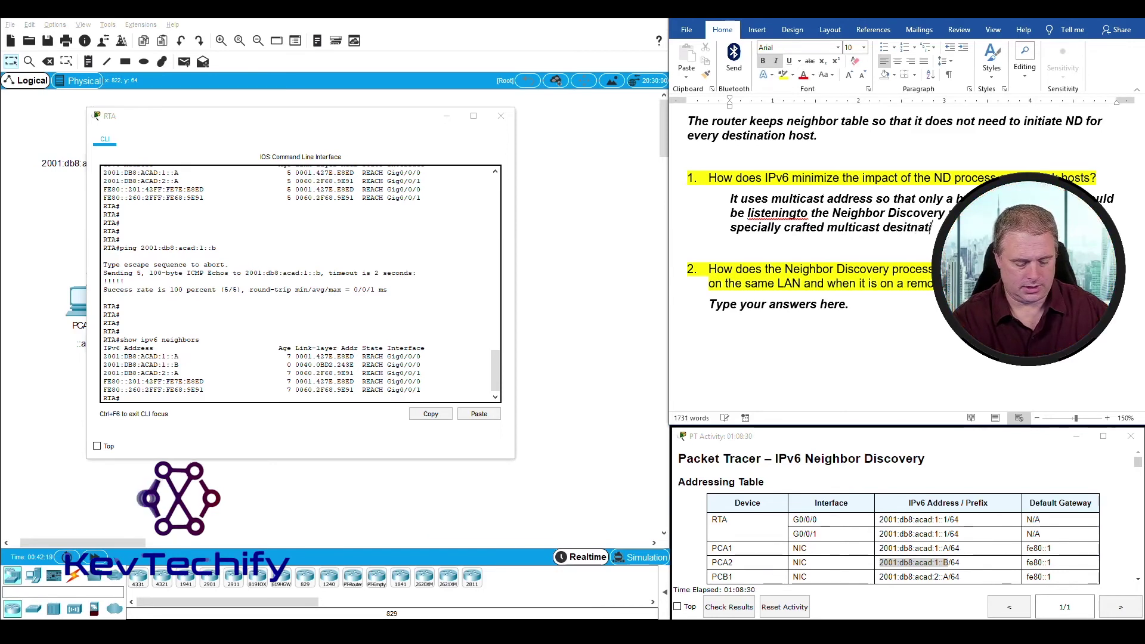
pyautogui.write('o')
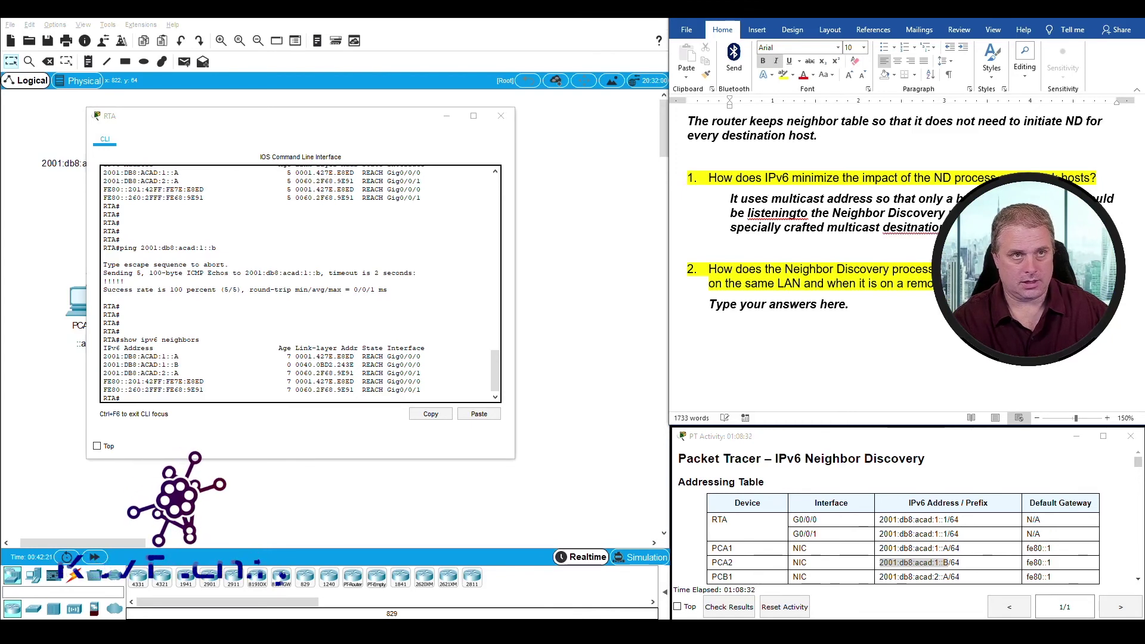
pyautogui.write('n address ')
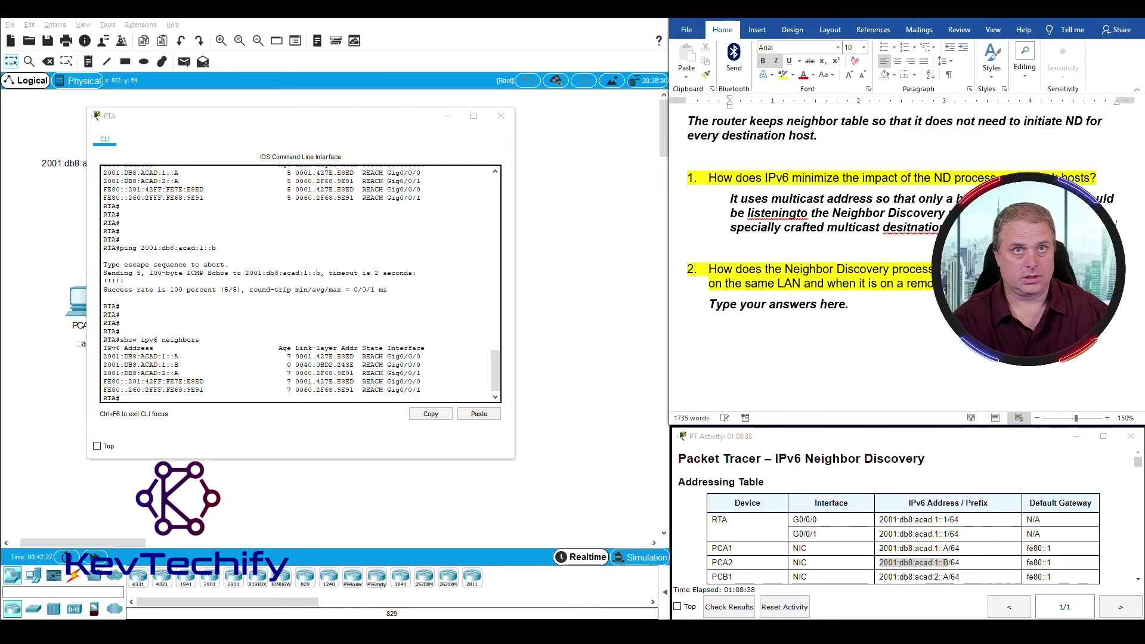
pyautogui.write('a portion')
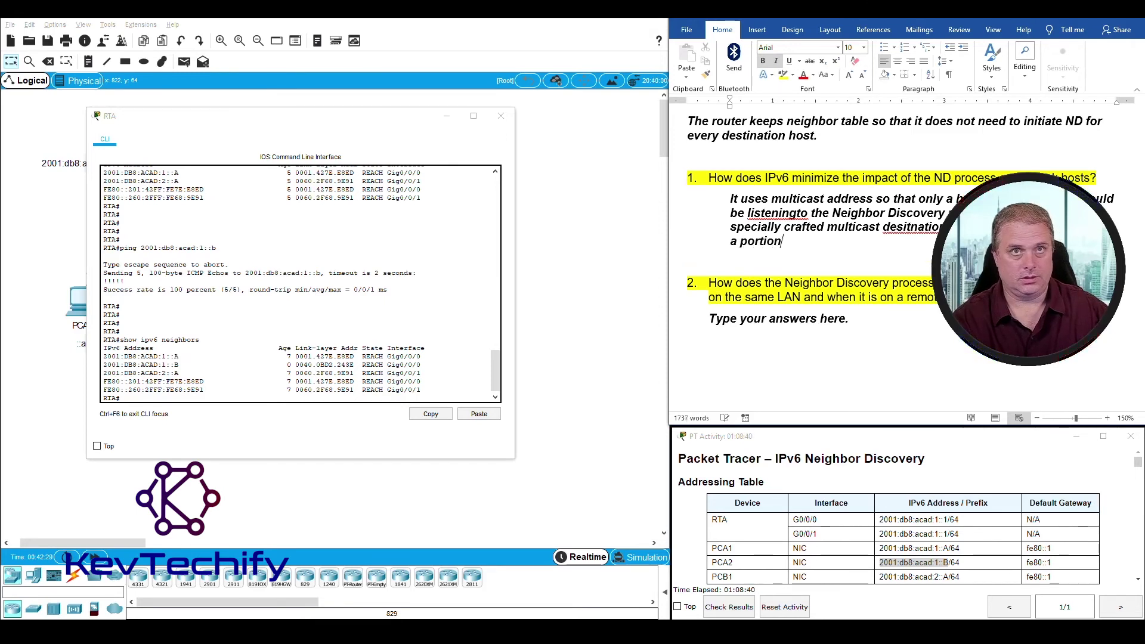
pyautogui.write(' of ')
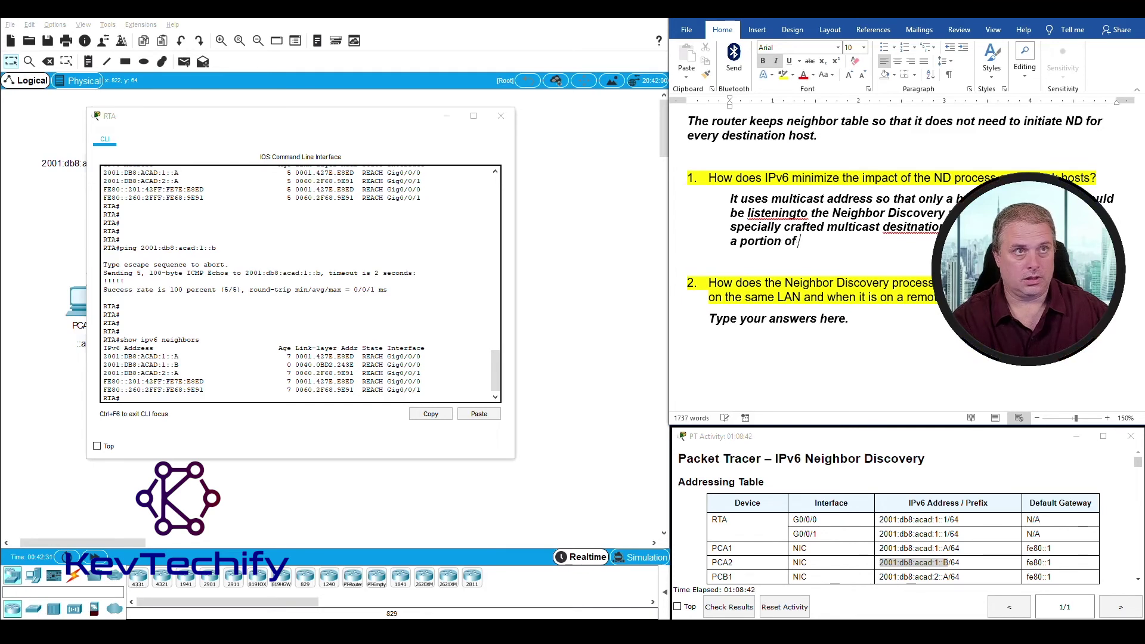
pyautogui.write('the nod')
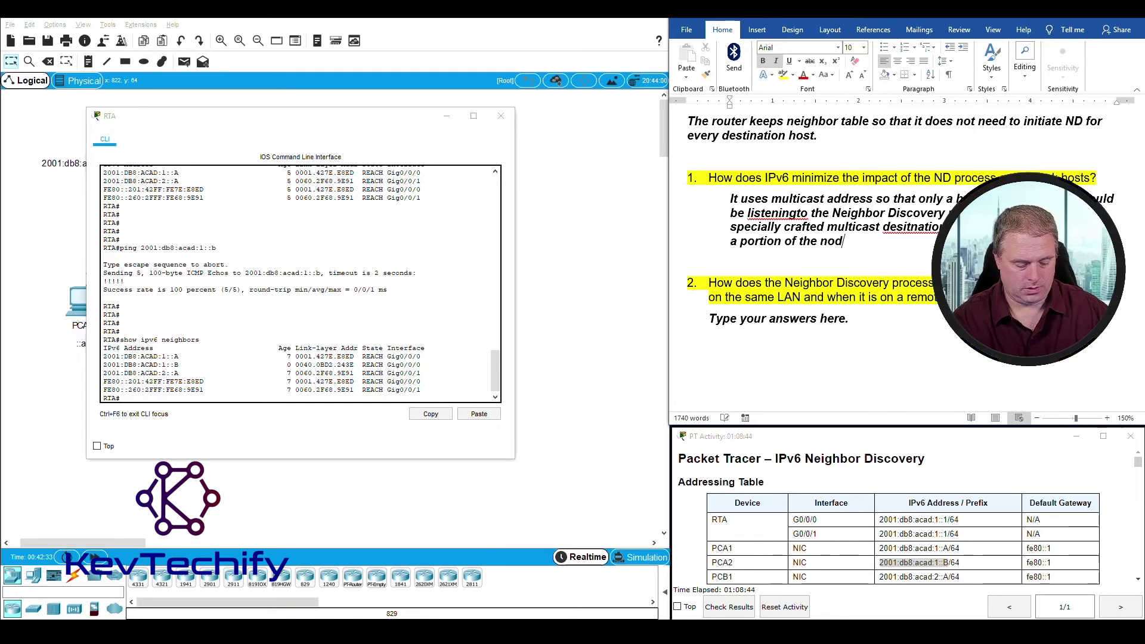
pyautogui.write('e address.')
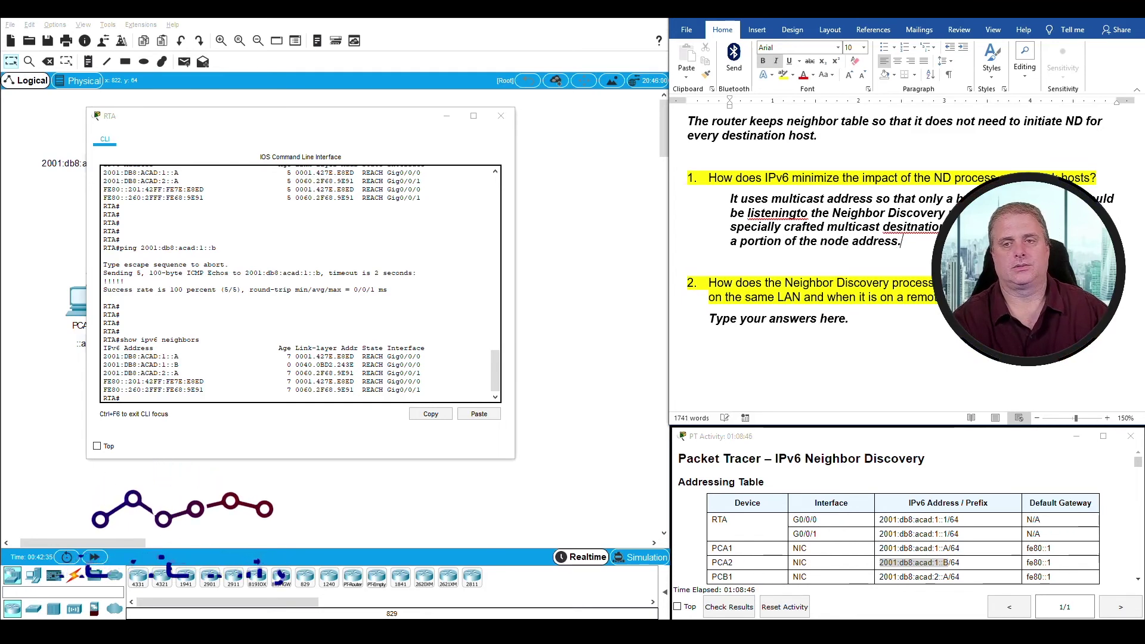
# Step: Correct the misspellings in the ND impact answer to "listening to" and "destination"
pyautogui.click(798, 213)
pyautogui.rightClick(894, 227)
pyautogui.click(906, 242)
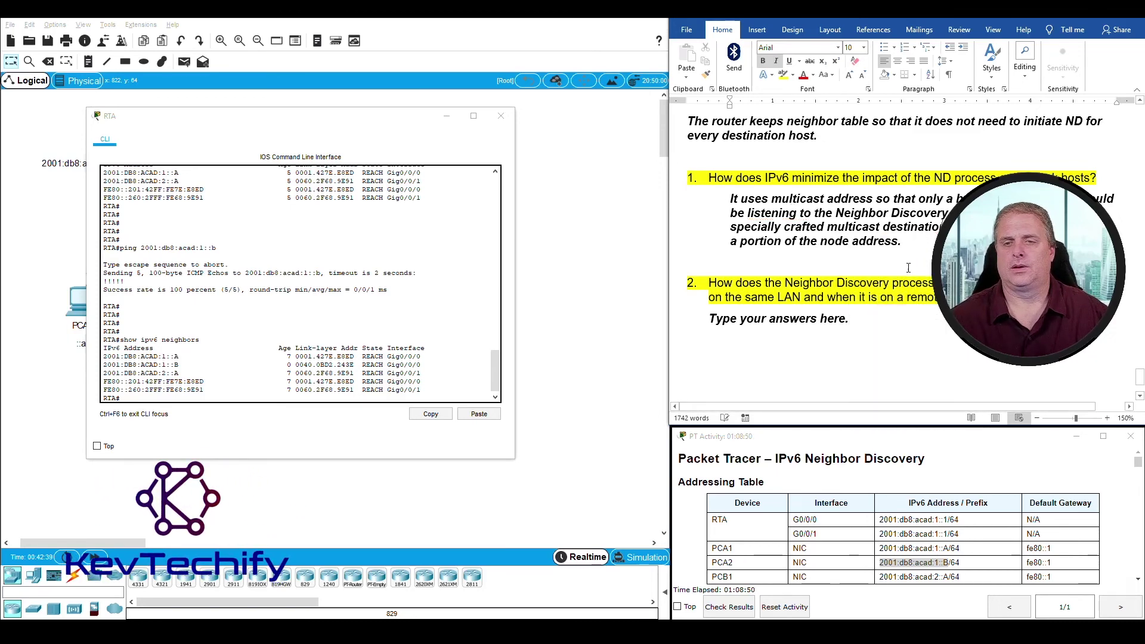
# Step: Replace the answer placeholder for the same-LAN versus remote-LAN question with an opening clause starting "When a destination host is on the same LAN"
pyautogui.scroll(-3, 908, 267)
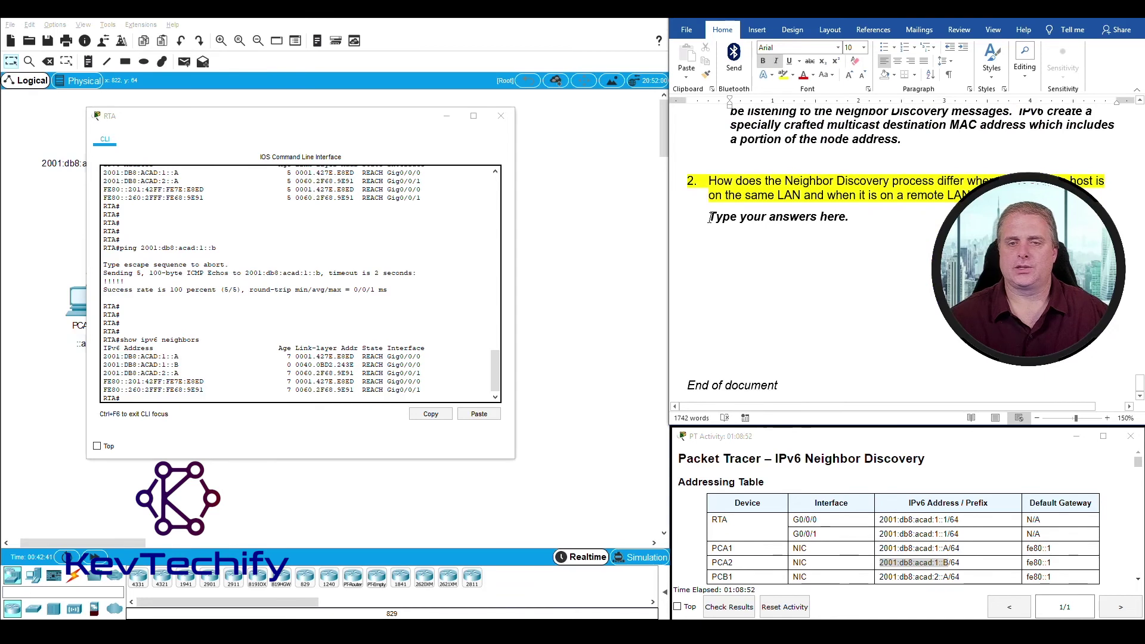
pyautogui.moveTo(709, 217); pyautogui.dragTo(847, 217)
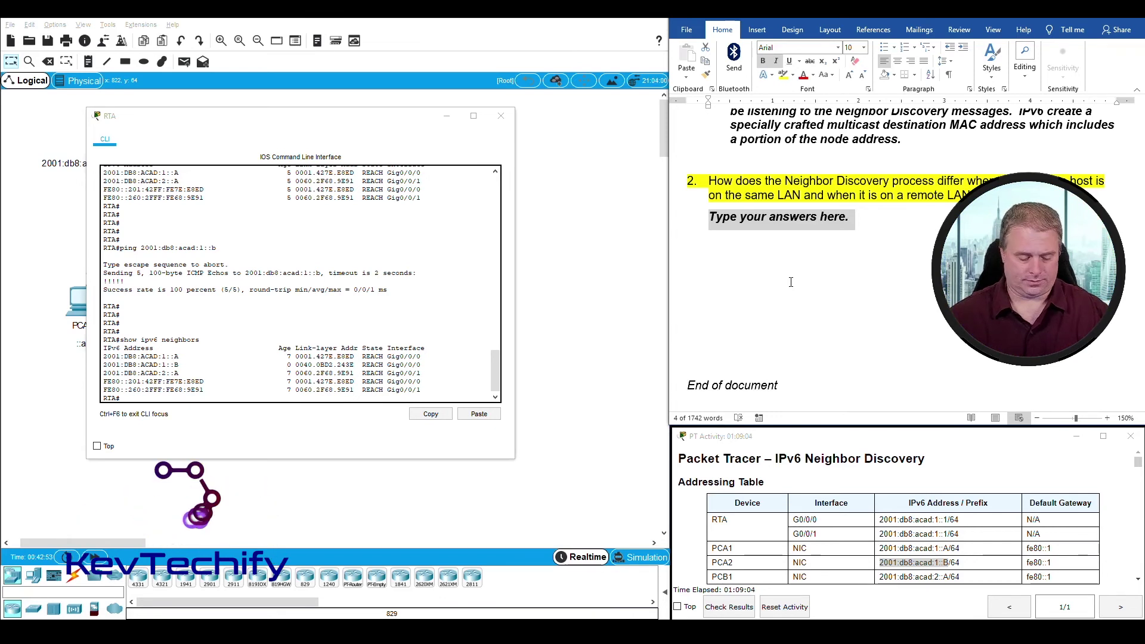
pyautogui.write('When a ')
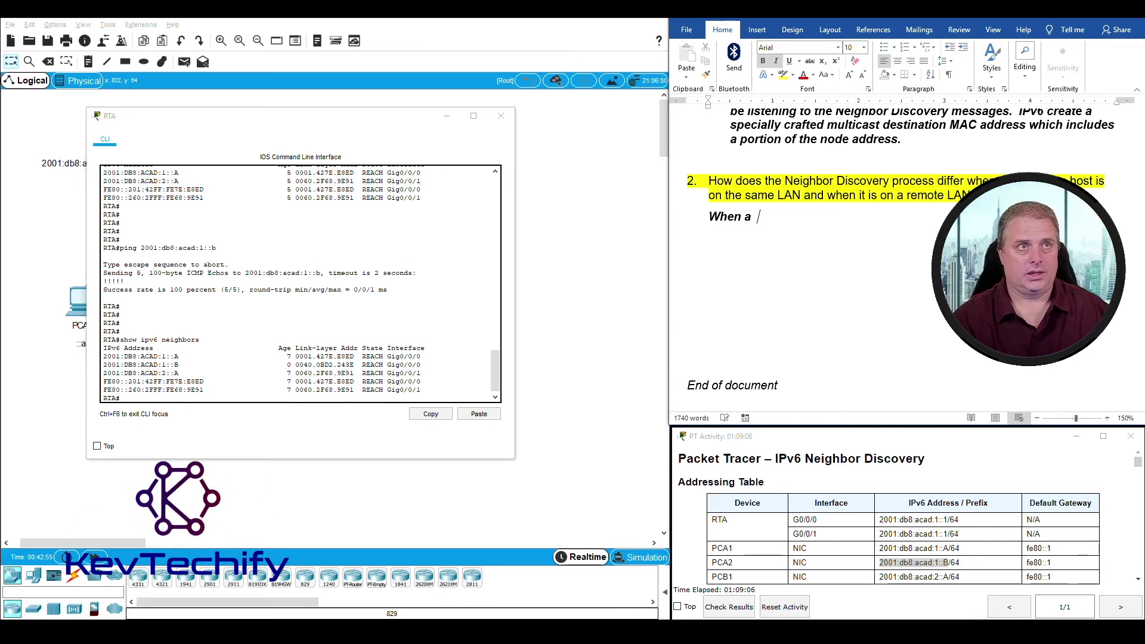
pyautogui.write('destination host')
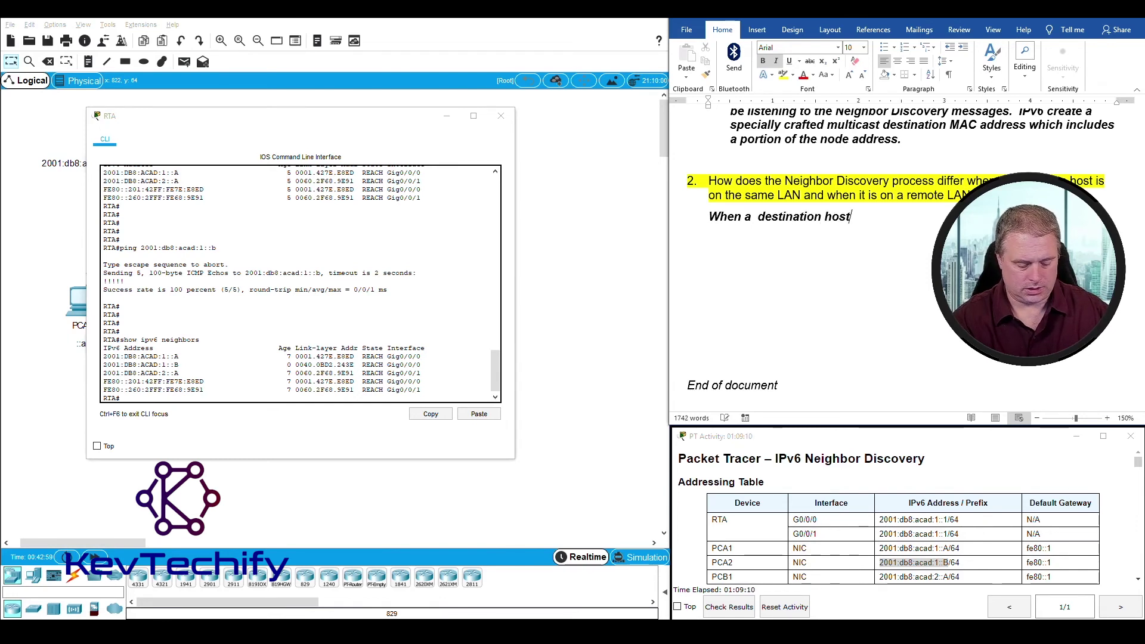
pyautogui.write(' is on the')
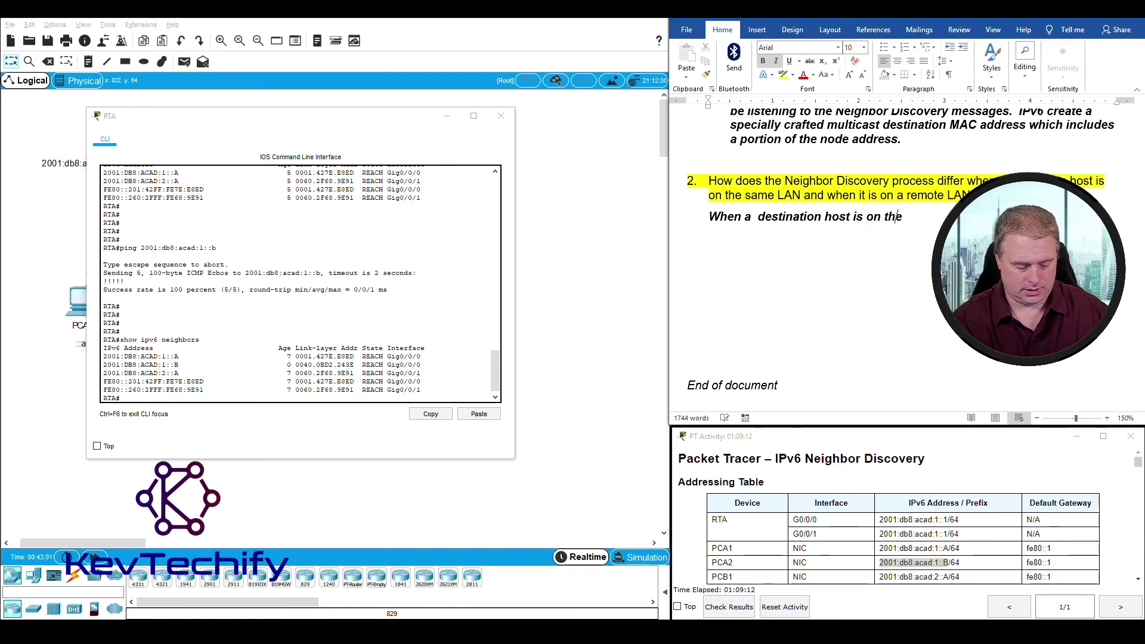
pyautogui.write(' same')
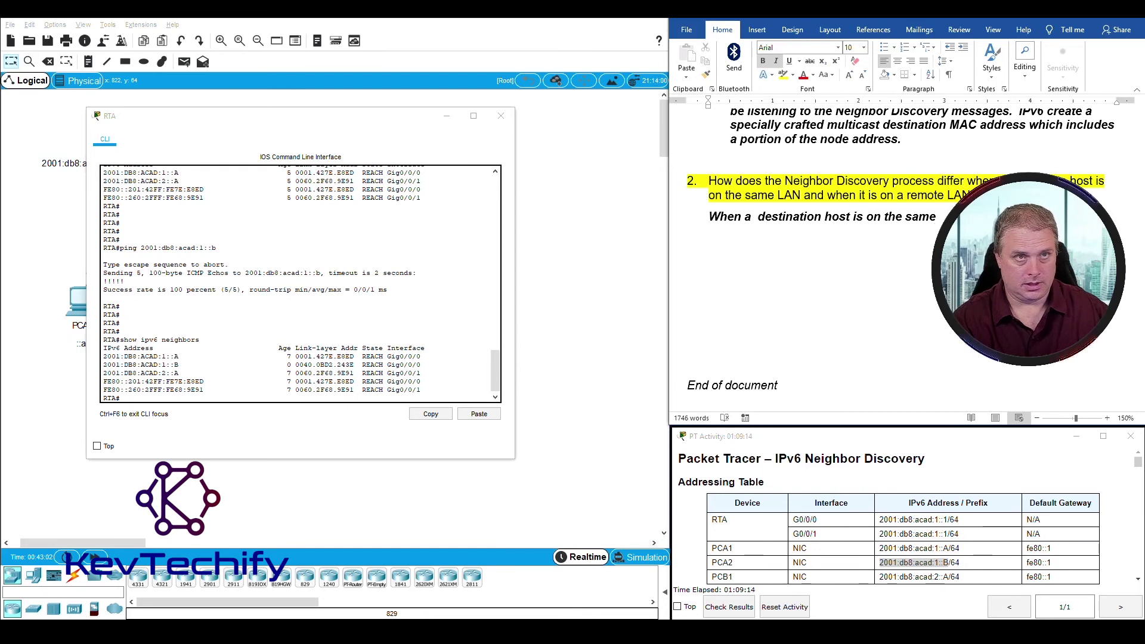
pyautogui.write(' L')
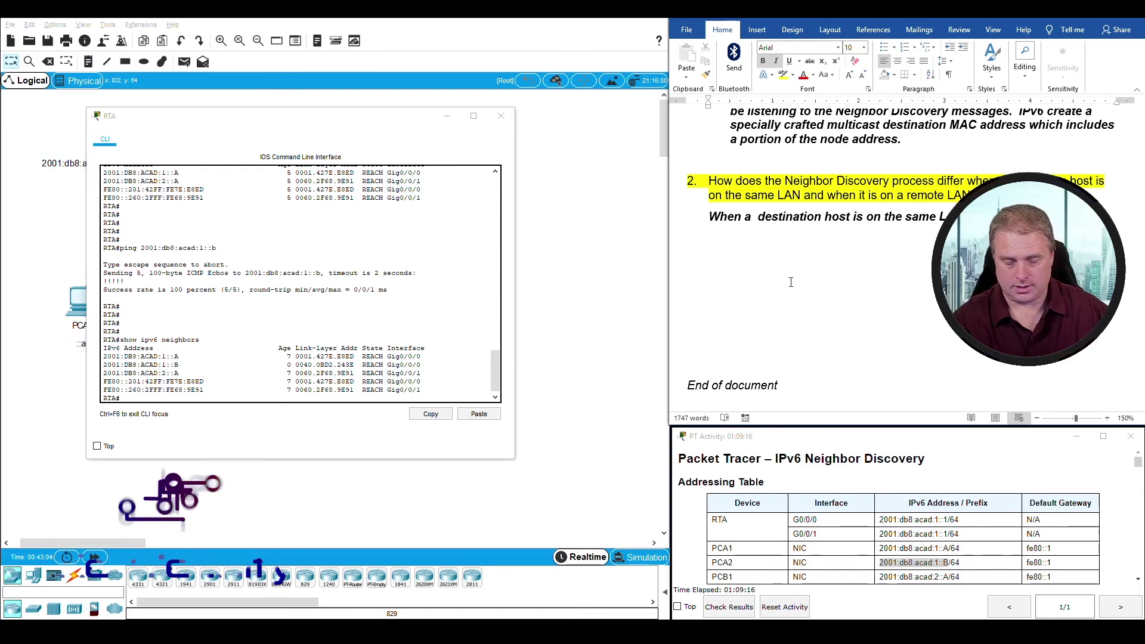
pyautogui.write('AN, the')
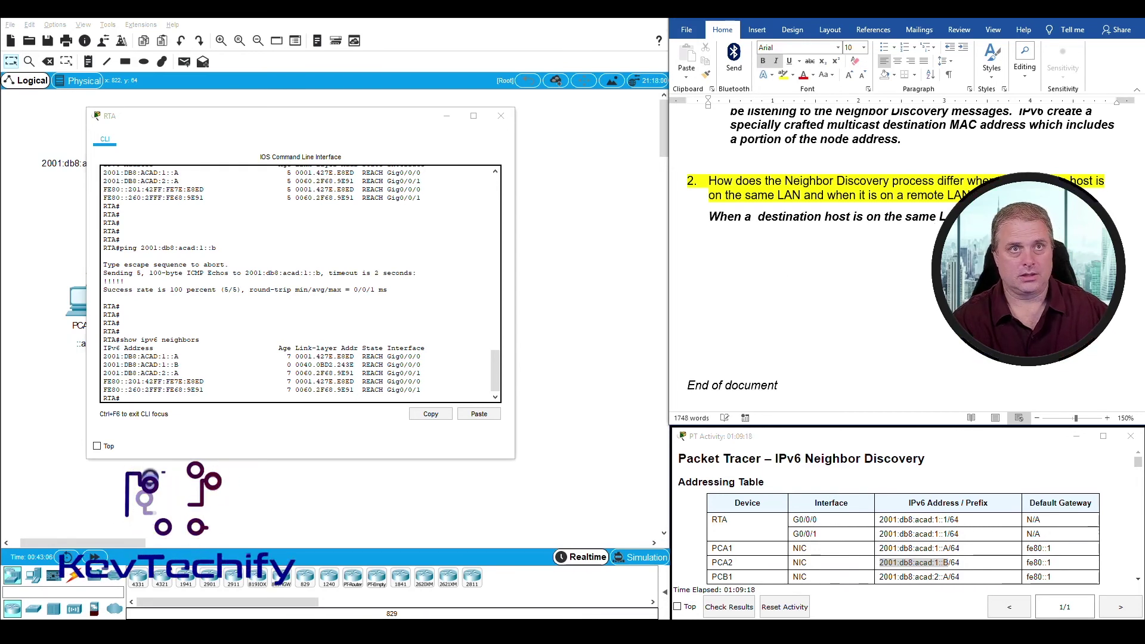
pyautogui.write(' source')
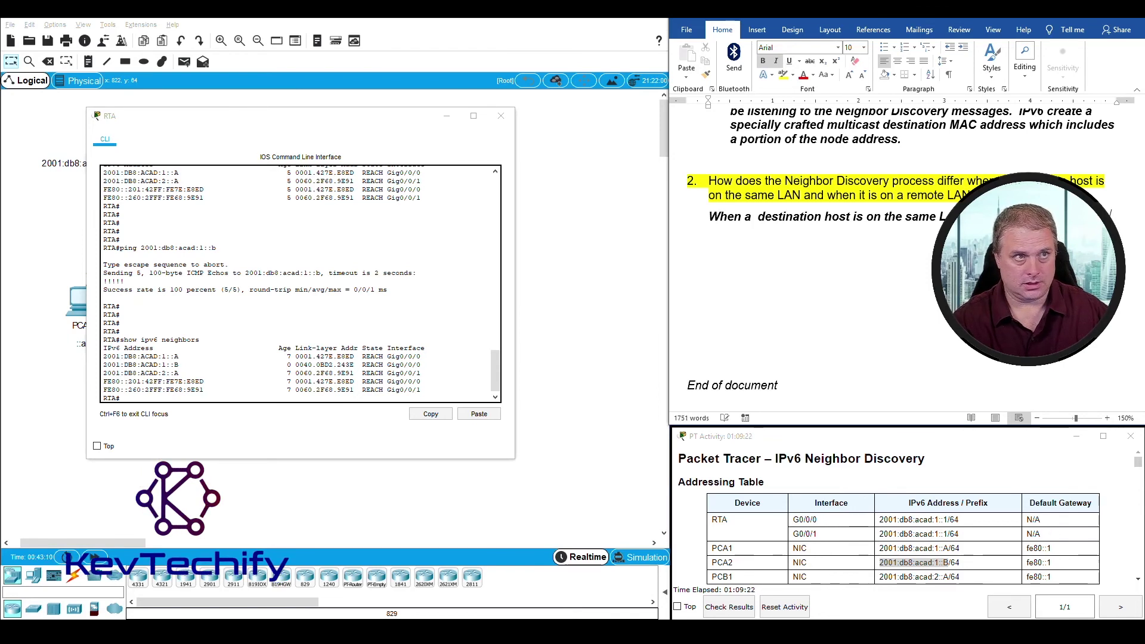
# Step: Complete the same-LAN sentence by describing how the device "that matches the IPv6 address responds", ending with the word "packet."
pyautogui.write(' that match')
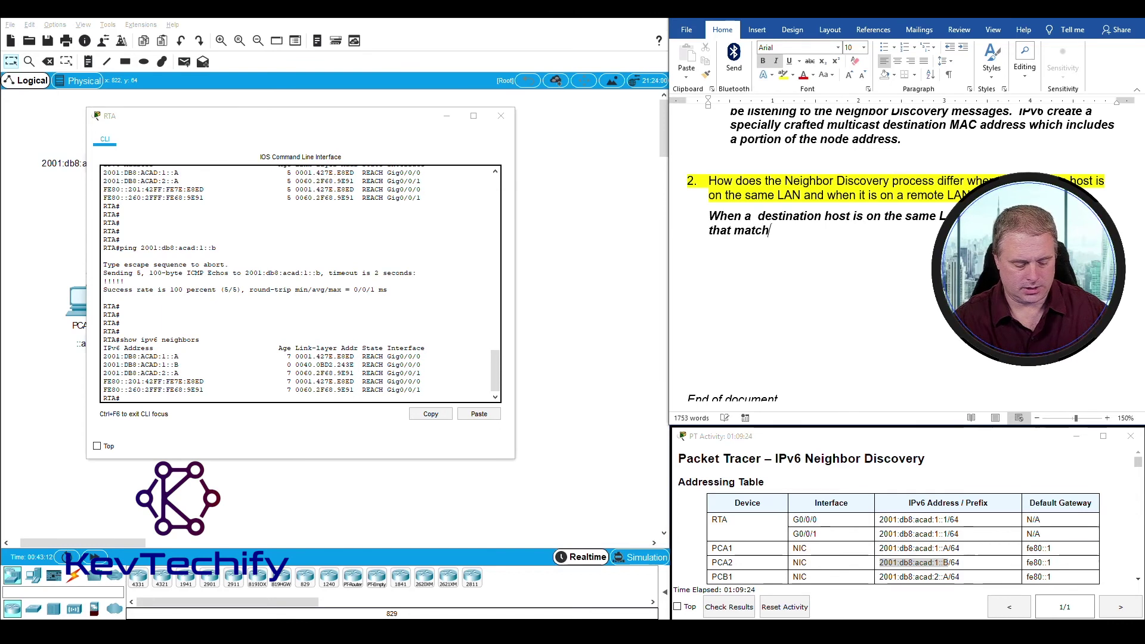
pyautogui.write('es the IPv')
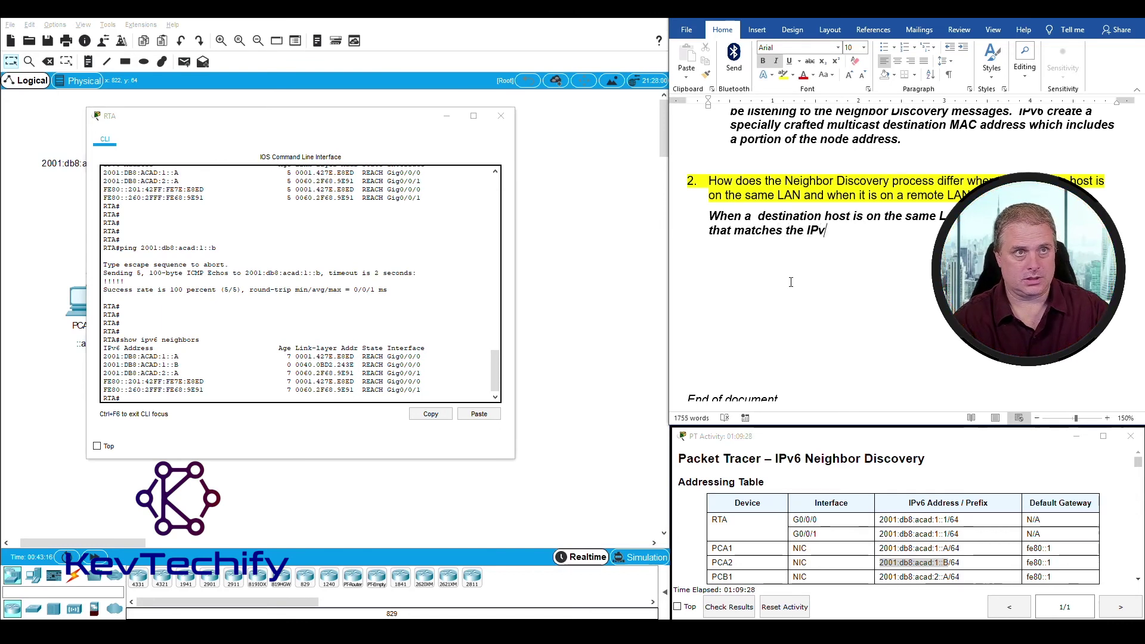
pyautogui.write('6 address ')
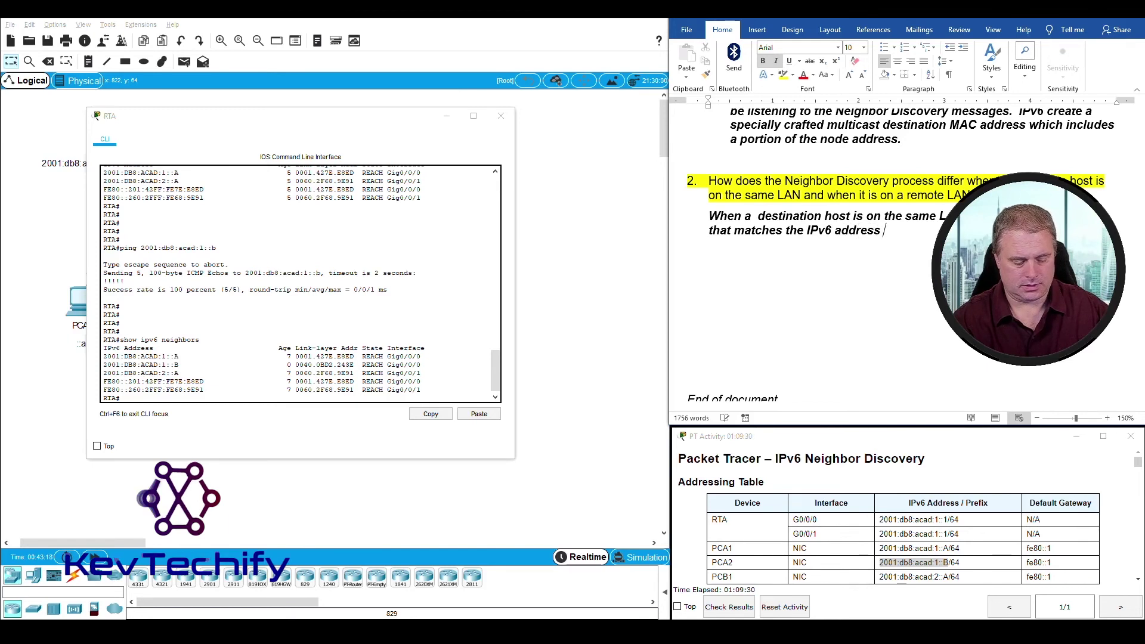
pyautogui.write('responds')
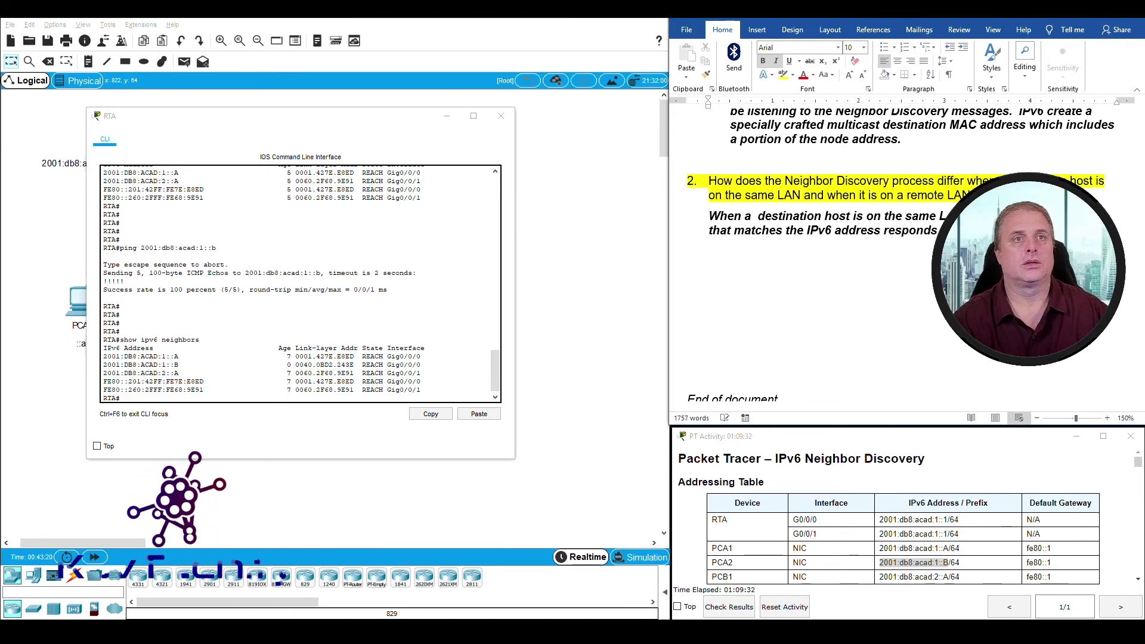
pyautogui.write(' with its')
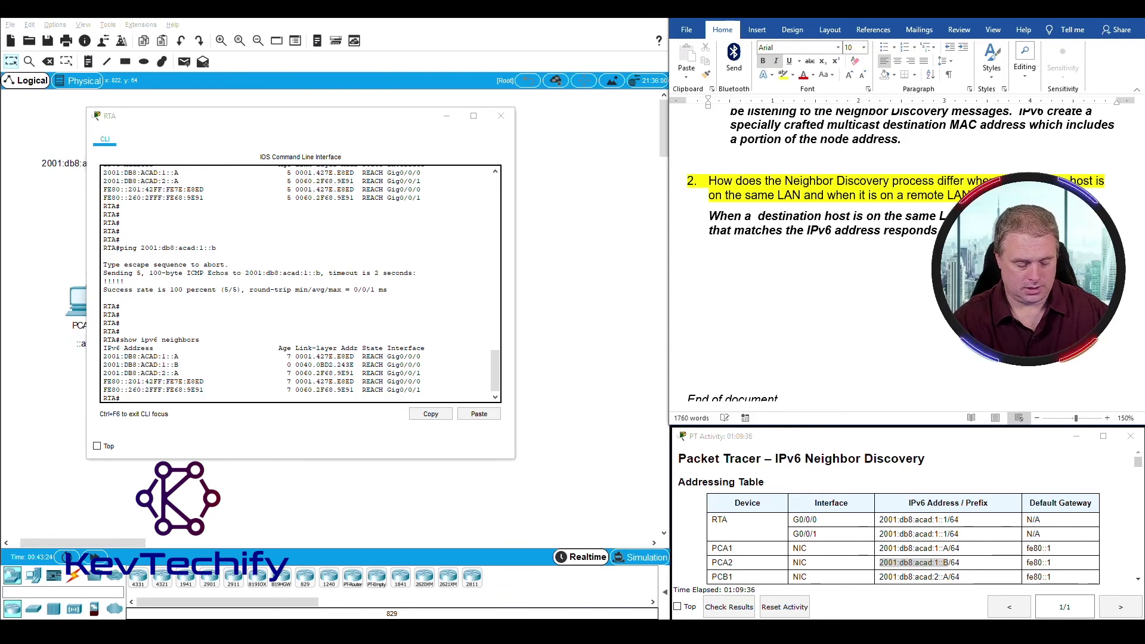
pyautogui.write(' address')
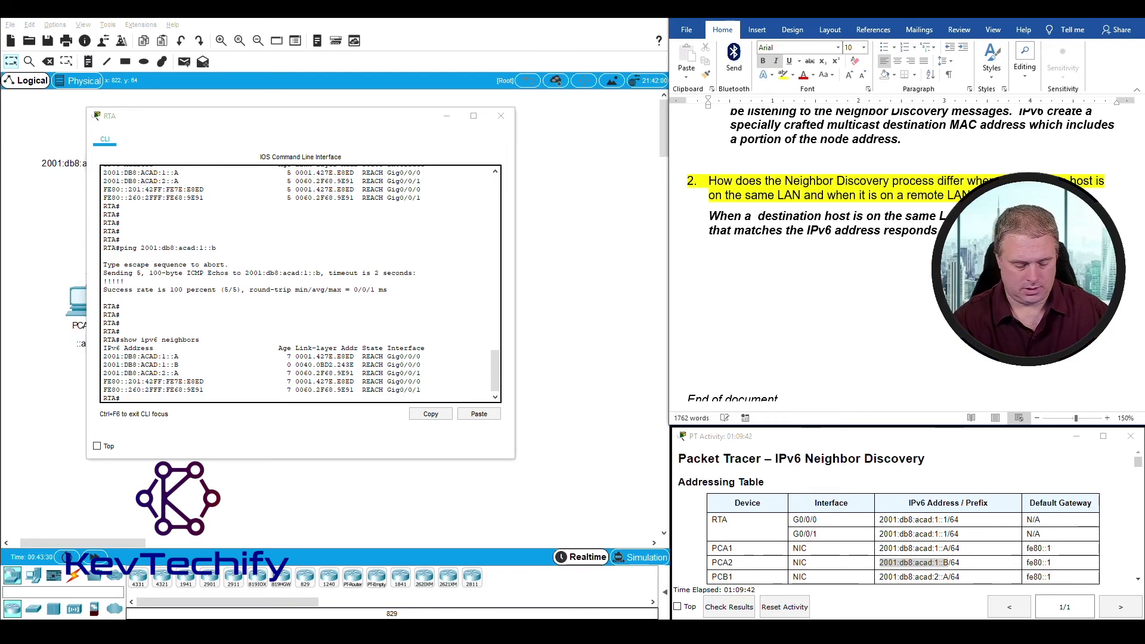
pyautogui.write('ket.')
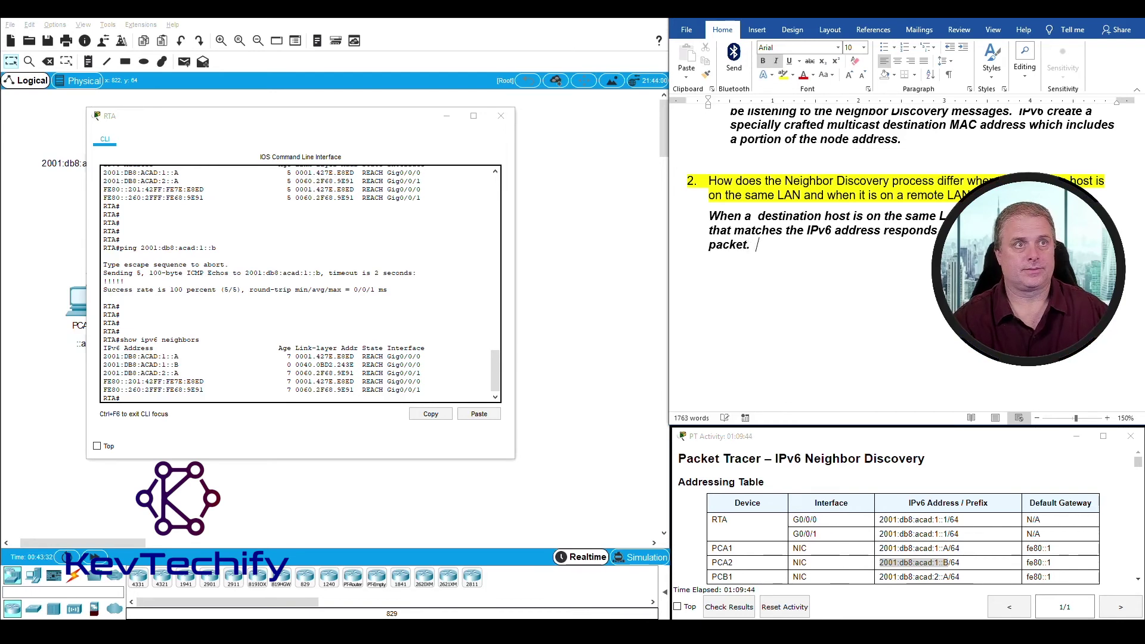
# Step: Start a second sentence in the LAN comparison answer with "When the device is remote, the default gateway device (usually a router)"
pyautogui.write('  When ')
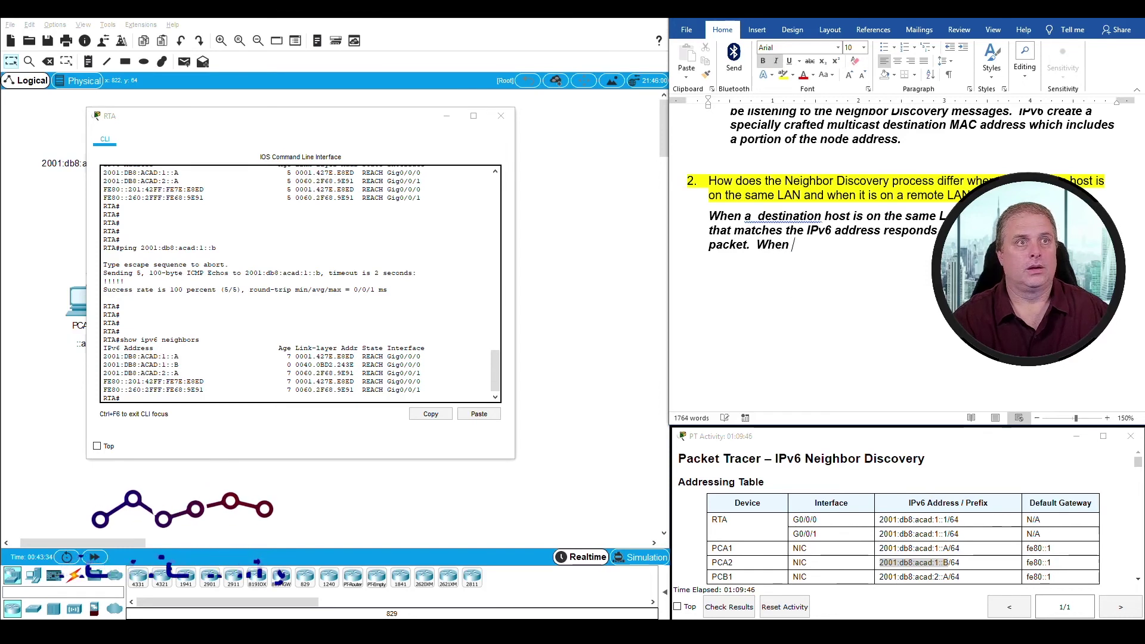
pyautogui.write('the device ')
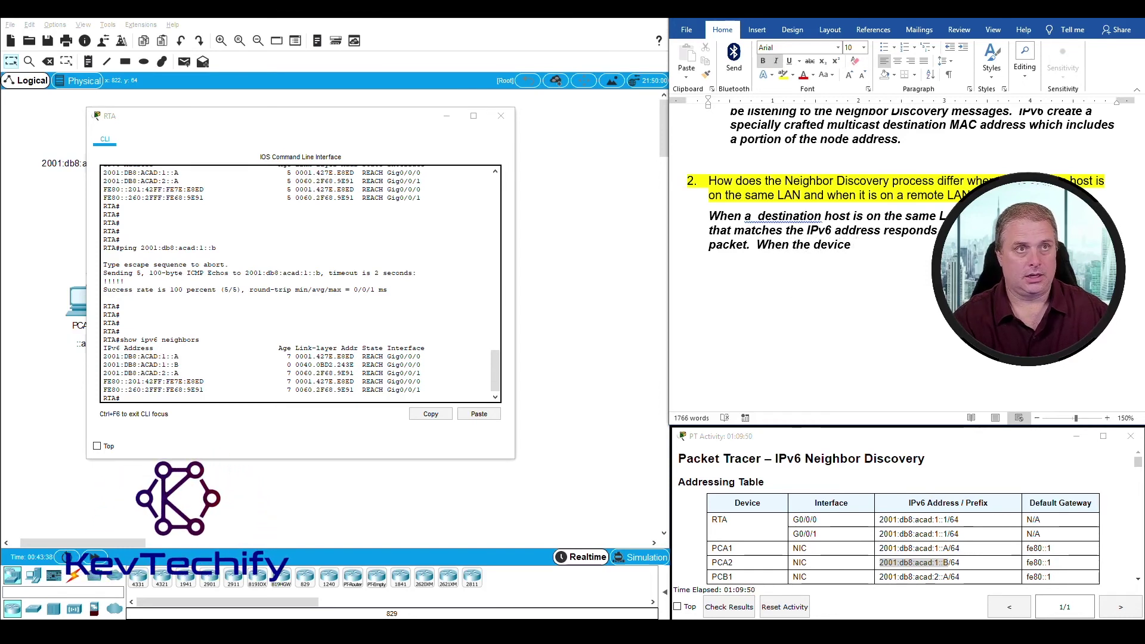
pyautogui.write('is')
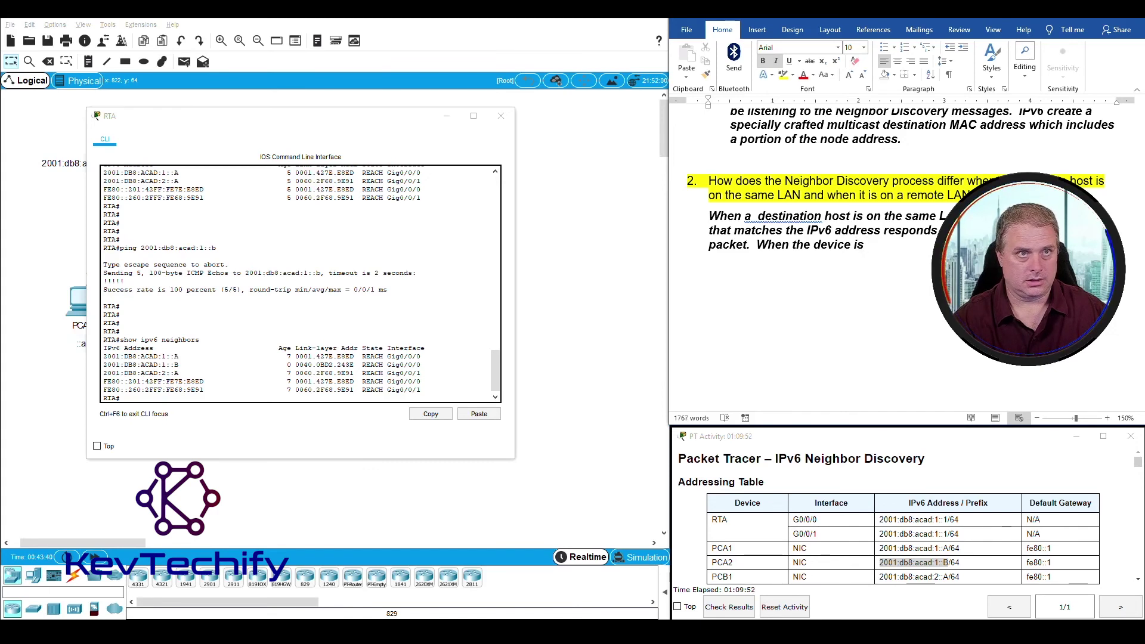
pyautogui.write(' remote, the')
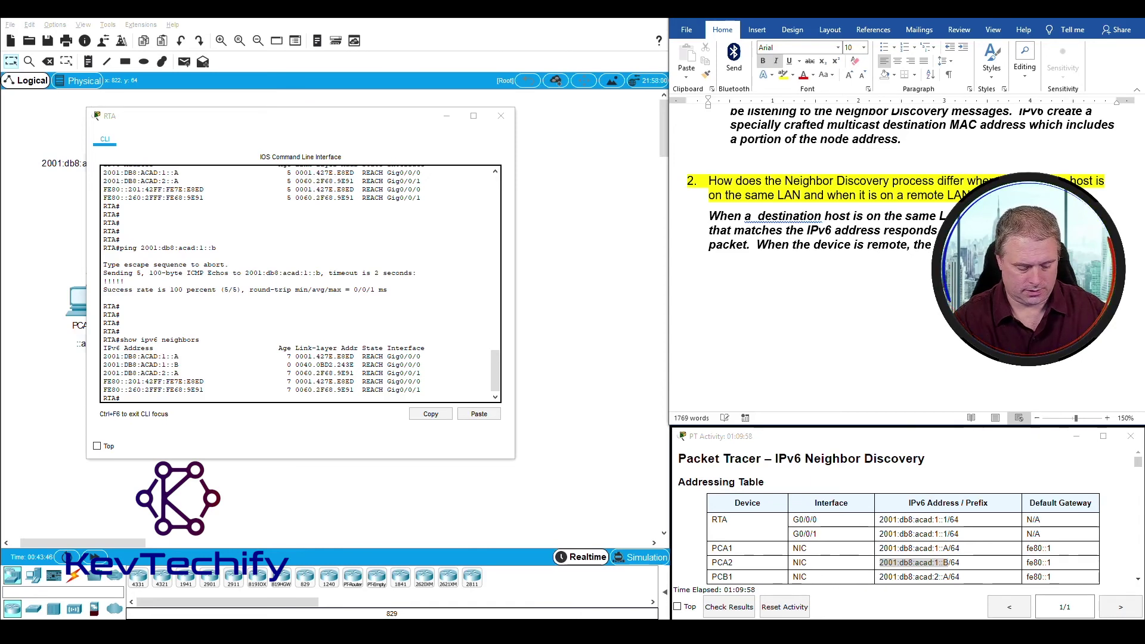
pyautogui.write(' router responds')
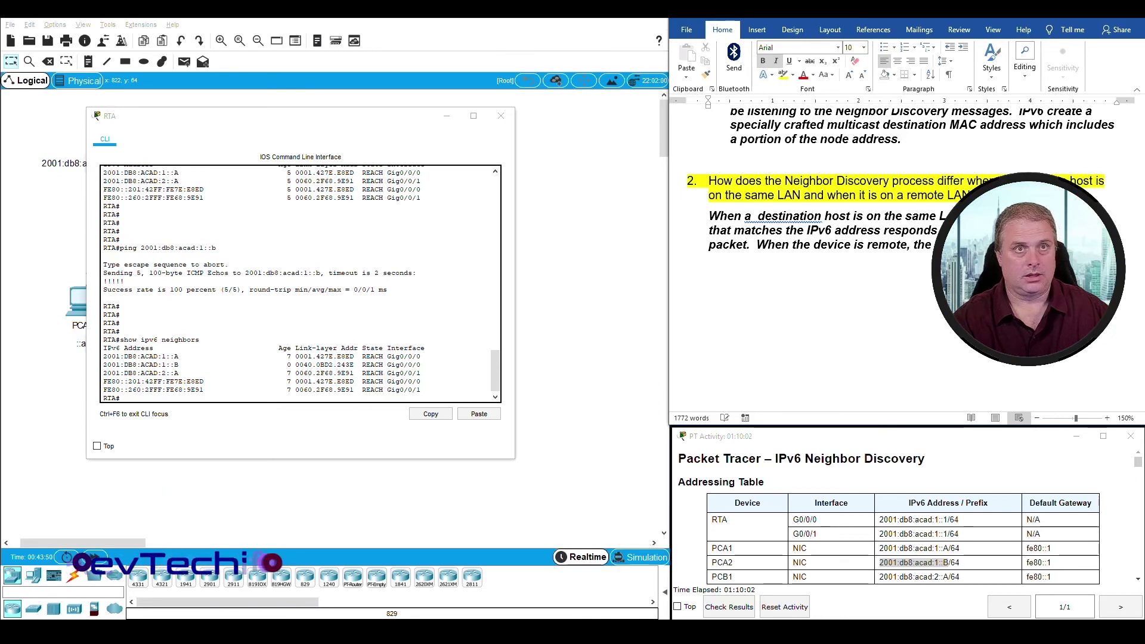
pyautogui.write(' with')
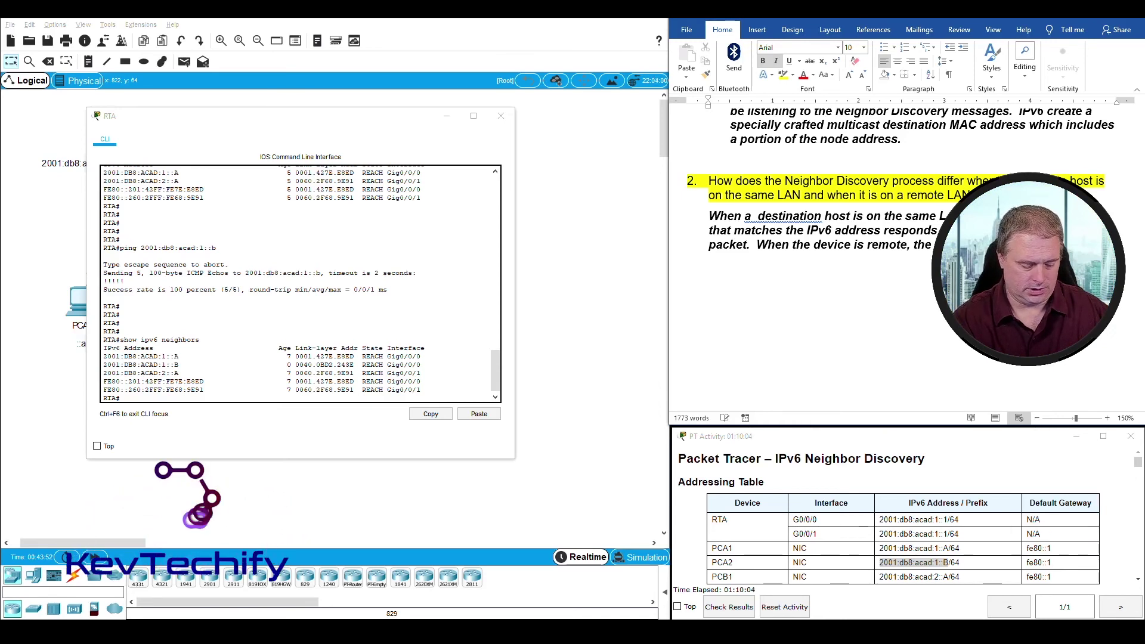
pyautogui.write(' a r')
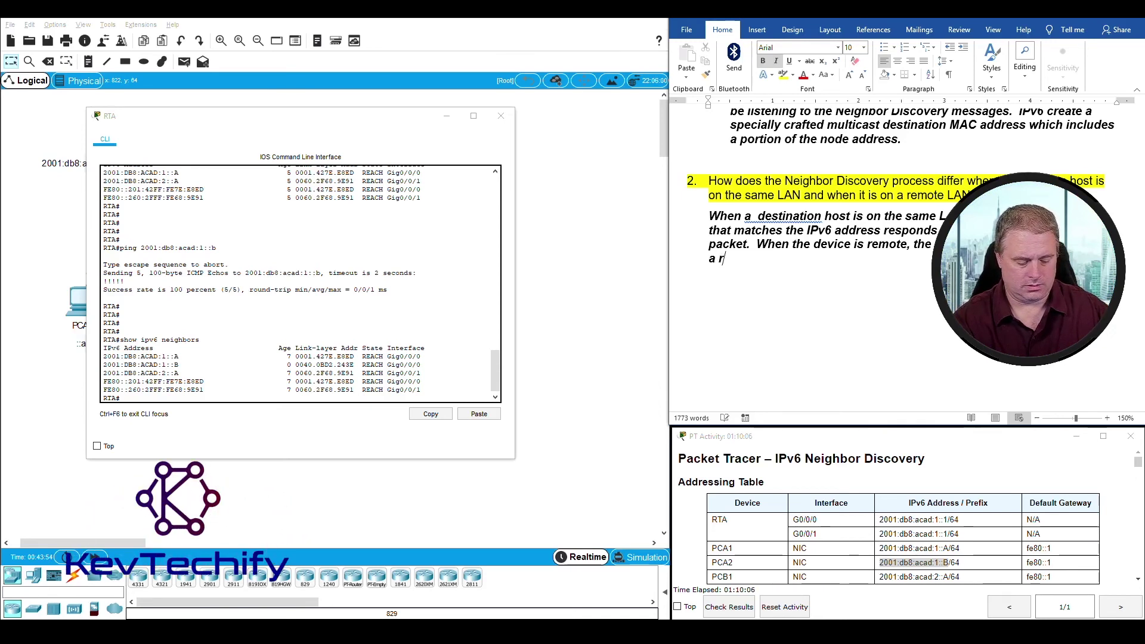
pyautogui.write('outer)')
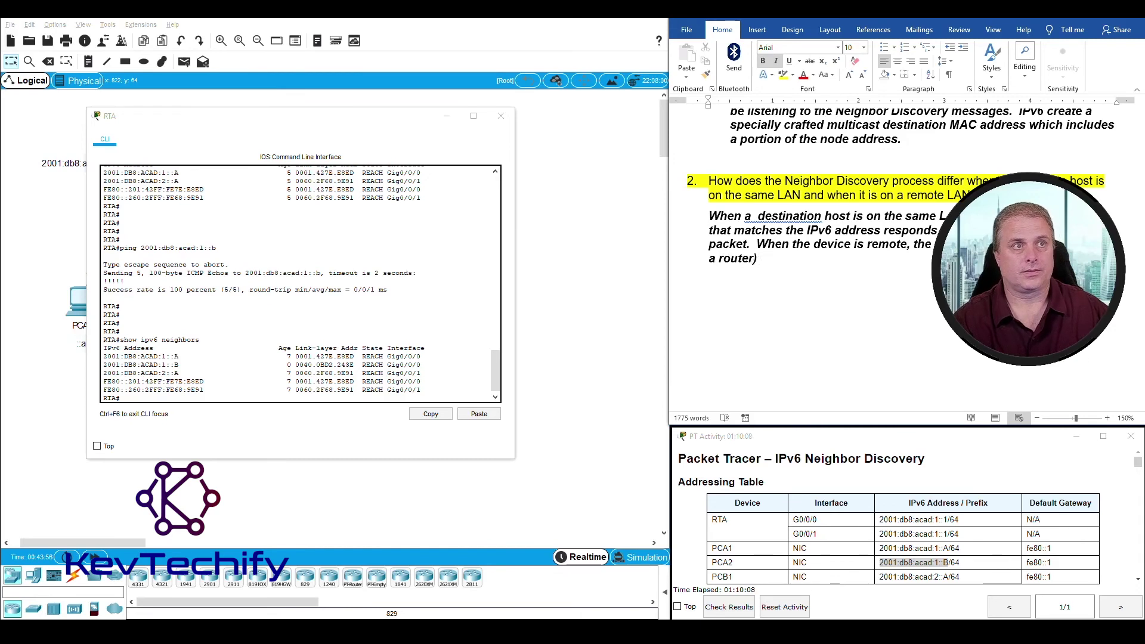
# Step: Continue the remote-device sentence with "provides the MAC address of the interface on the local interface"
pyautogui.write(' provid')
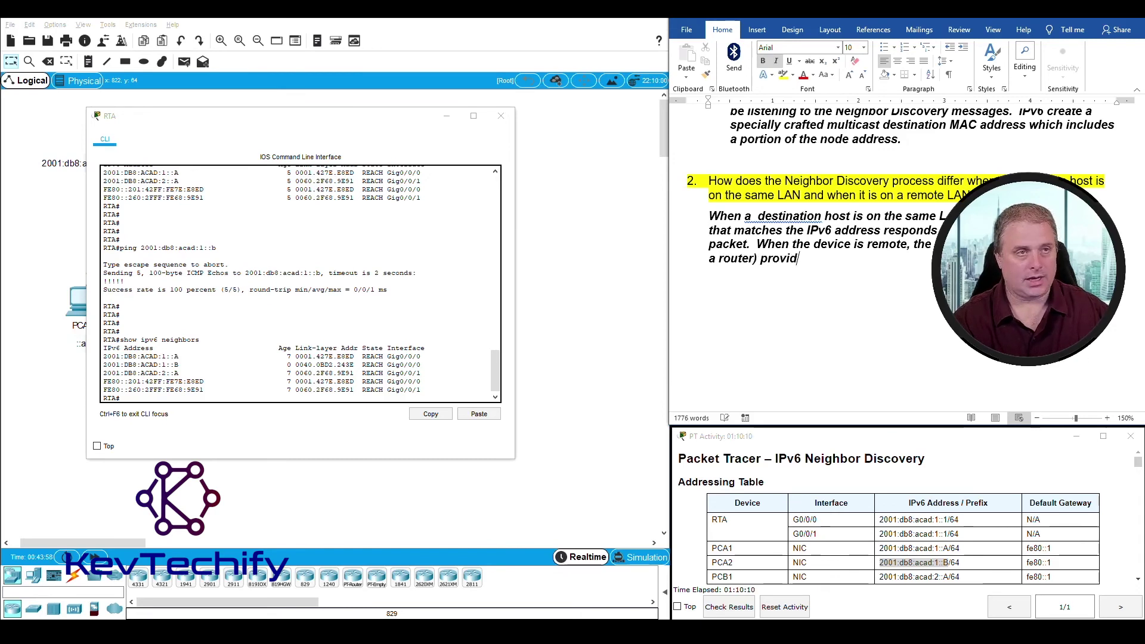
pyautogui.write('es the ')
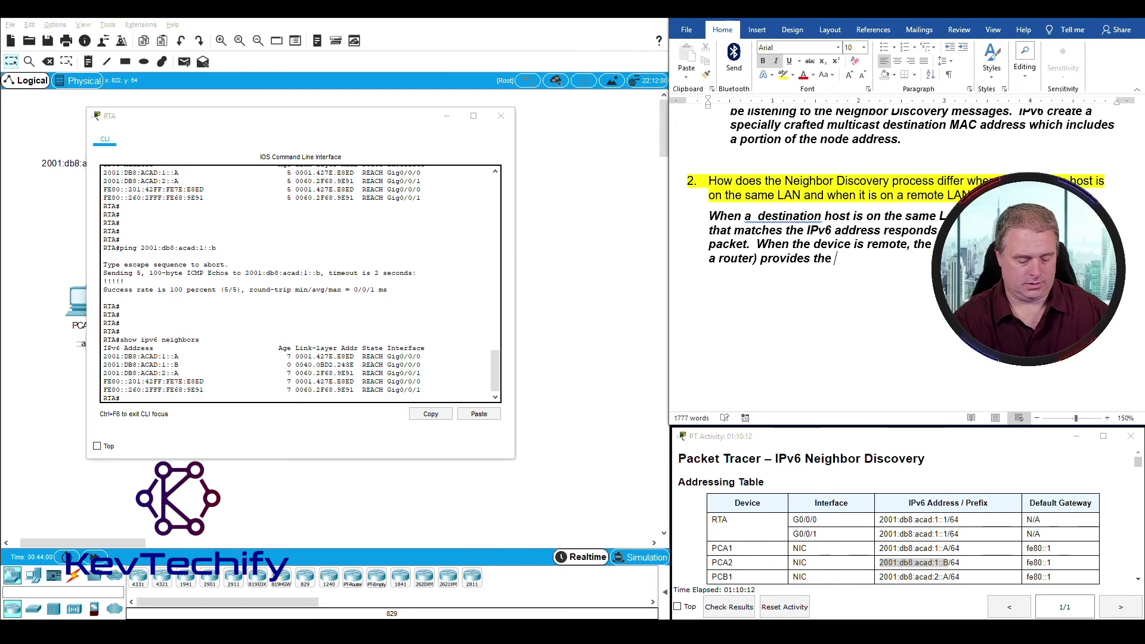
pyautogui.write('MAC ad')
pyautogui.write('ress')
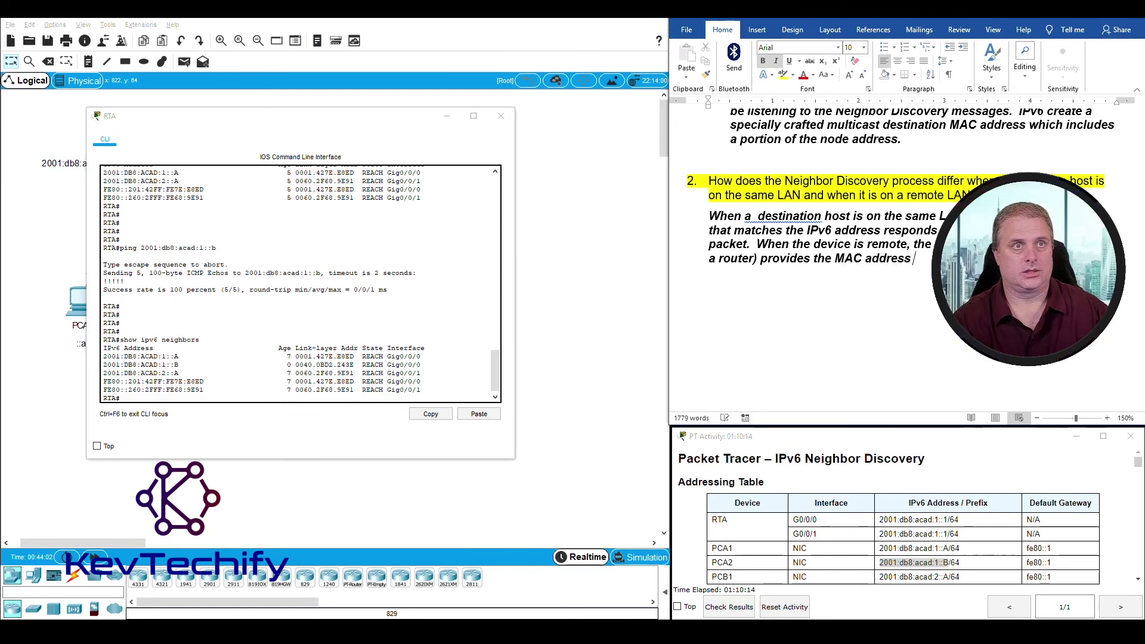
pyautogui.write(' of t')
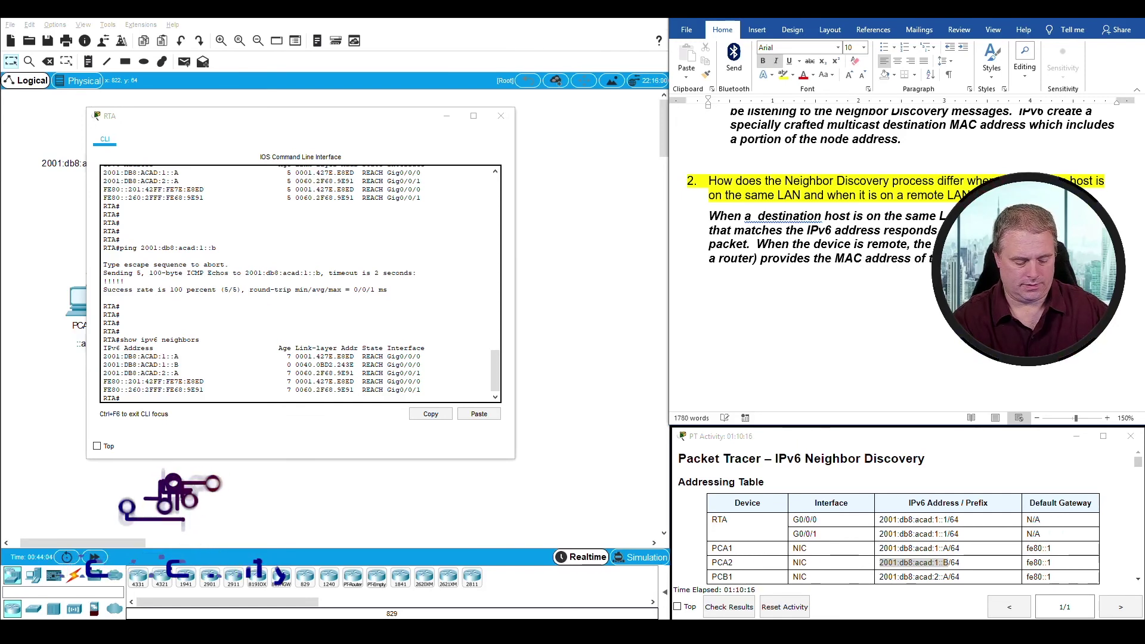
pyautogui.write('he router interface on the ')
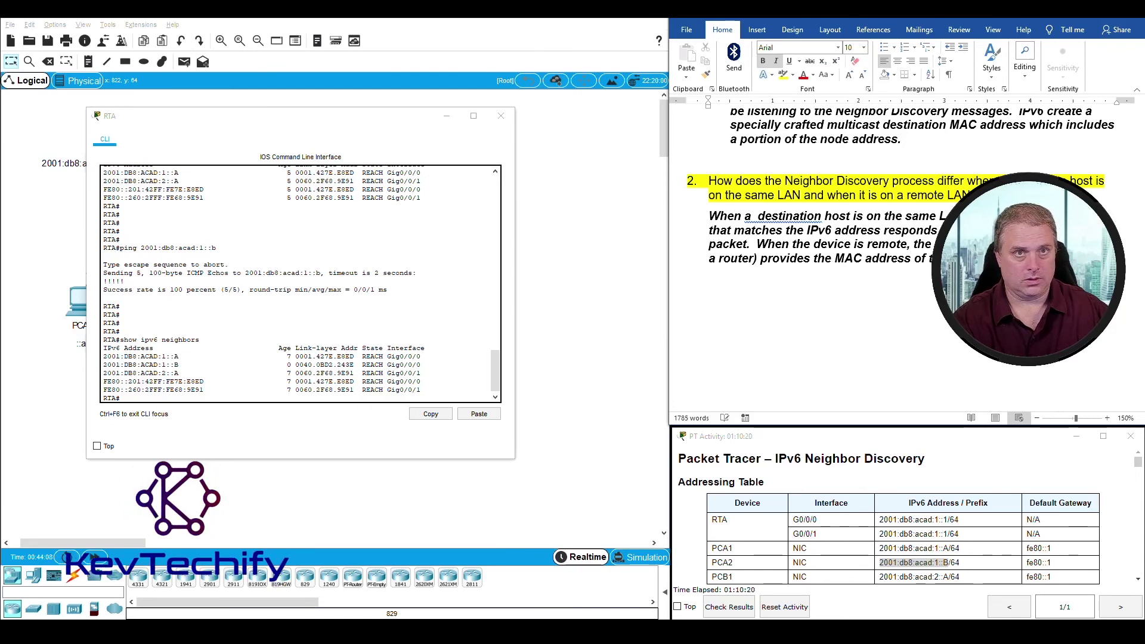
pyautogui.write('local ')
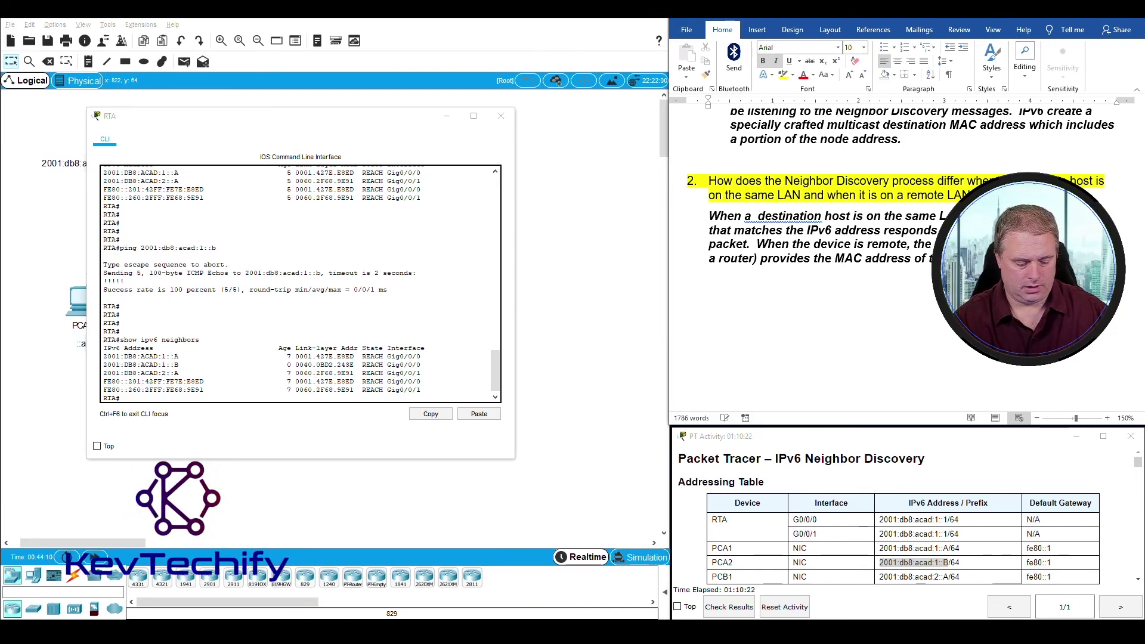
pyautogui.write('interface')
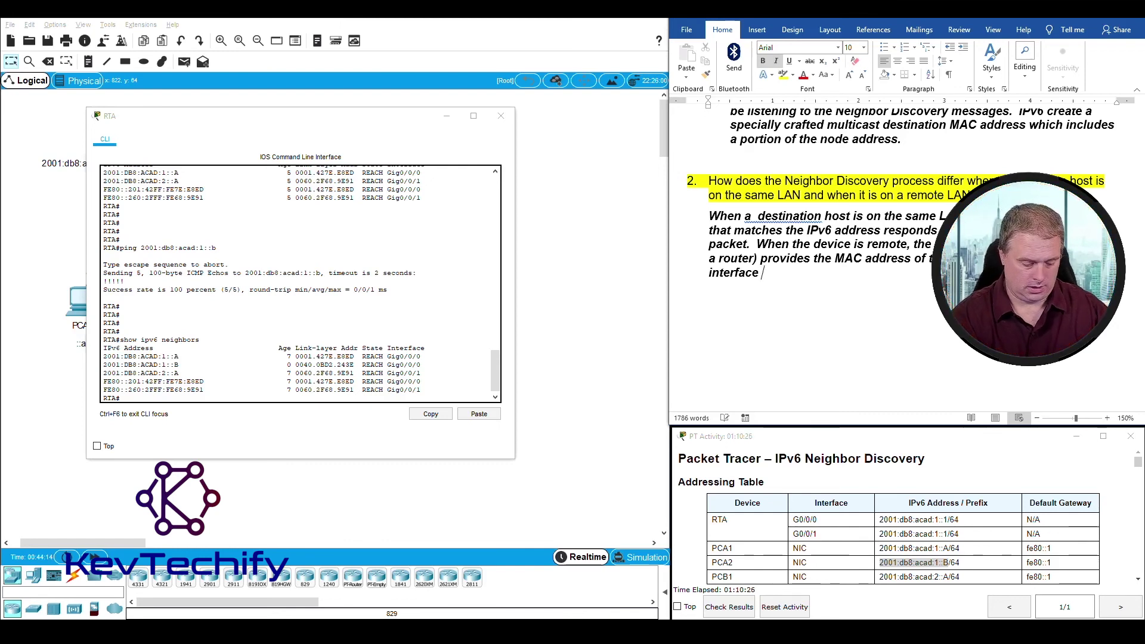
# Step: Finish the remote-device sentence with "for the desitantion MAC address and then searches for the MAC address on the remote network."
pyautogui.write(' for the')
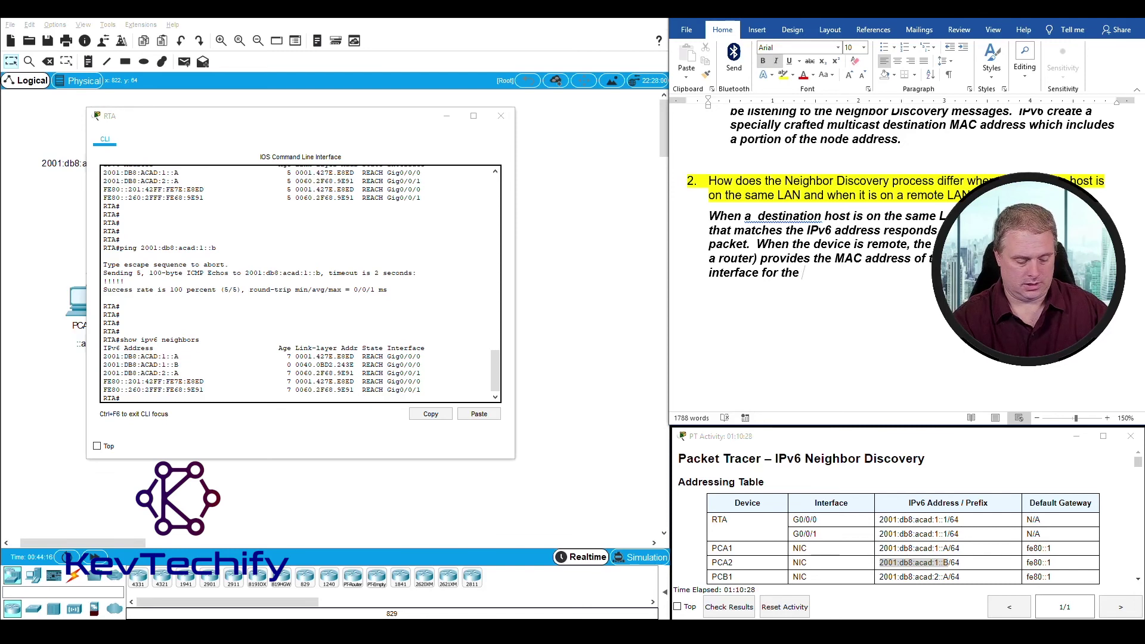
pyautogui.write(' desitantion ')
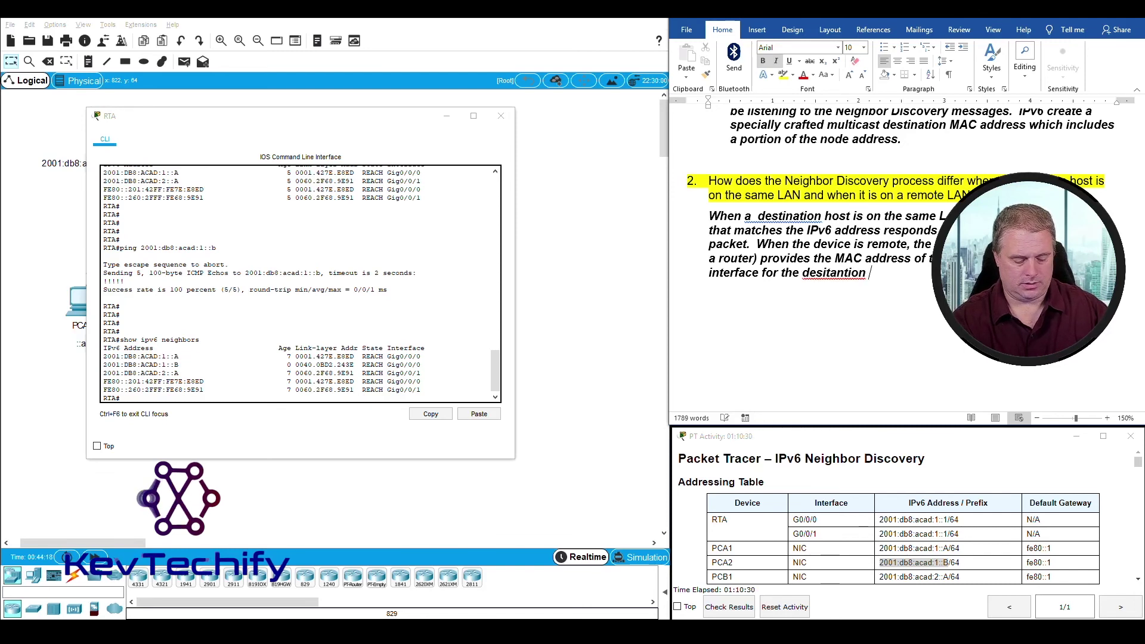
pyautogui.write('MAC addre')
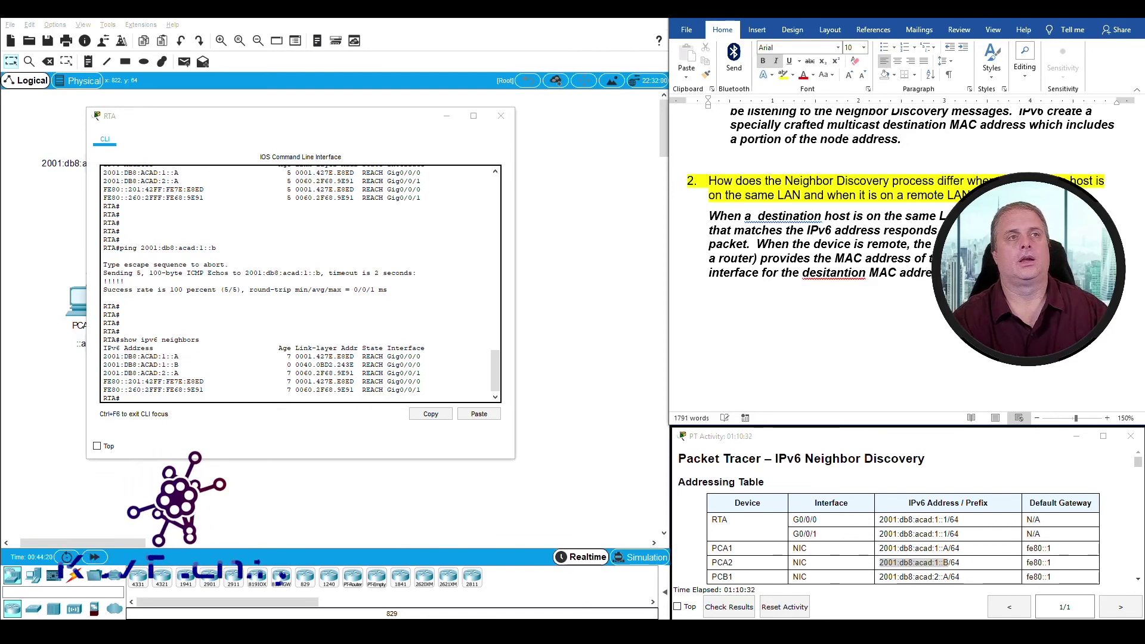
pyautogui.write('ss of the')
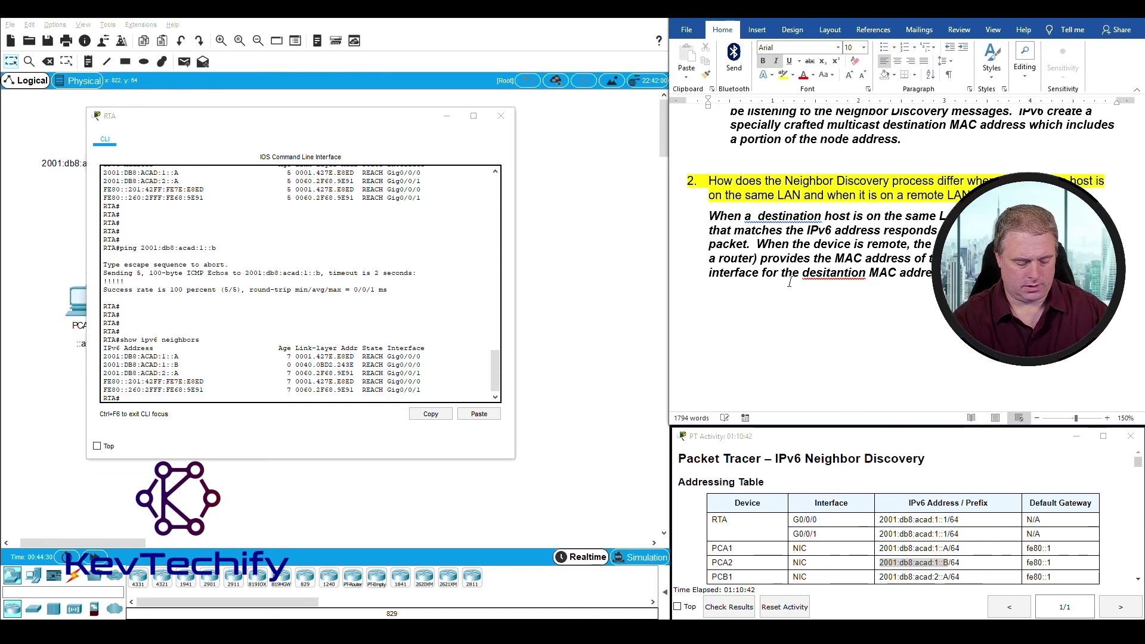
pyautogui.write('MAC ad')
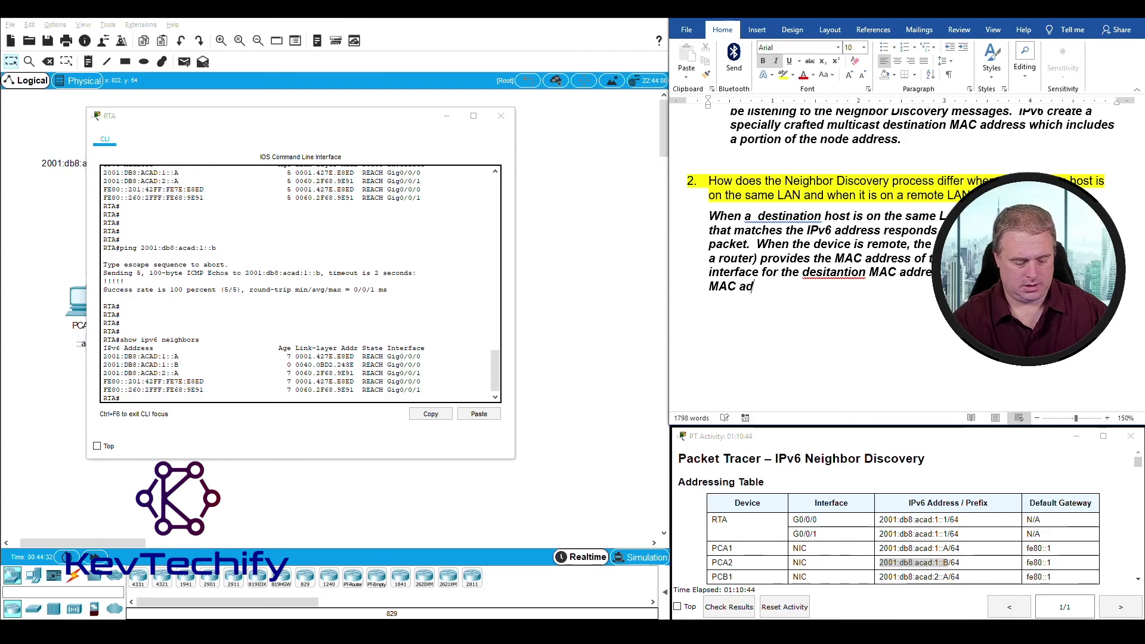
pyautogui.write('dress on the remote')
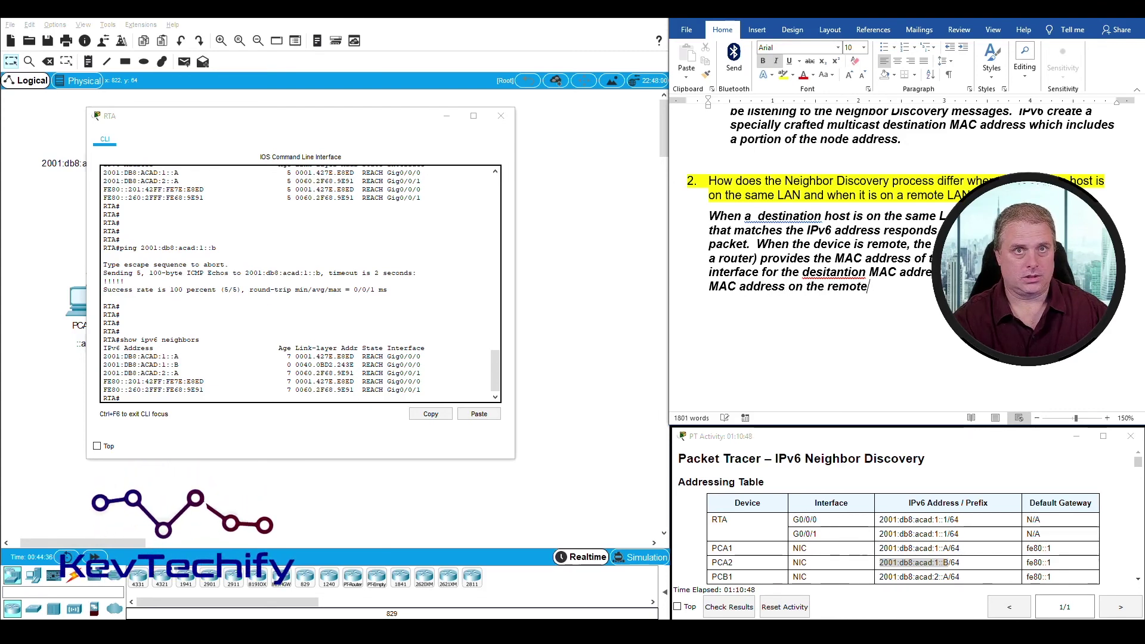
pyautogui.write(' network.  T')
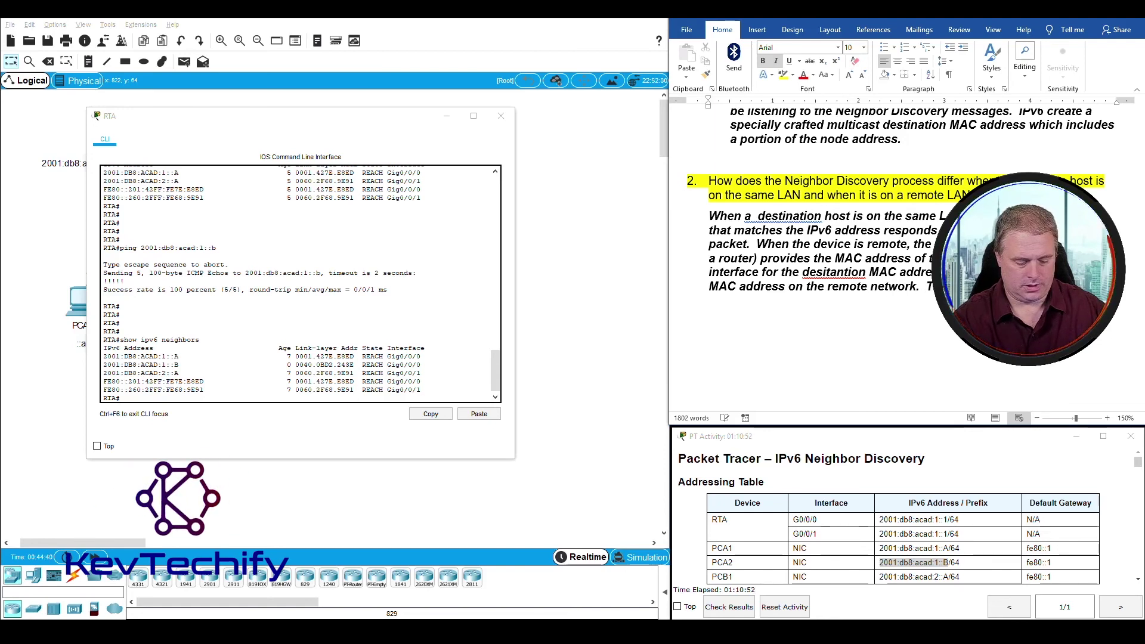
# Step: Begin a sentence stating what the router will do with the "responding IPv6/MAC address pair in the" table it keeps
pyautogui.write('he router ')
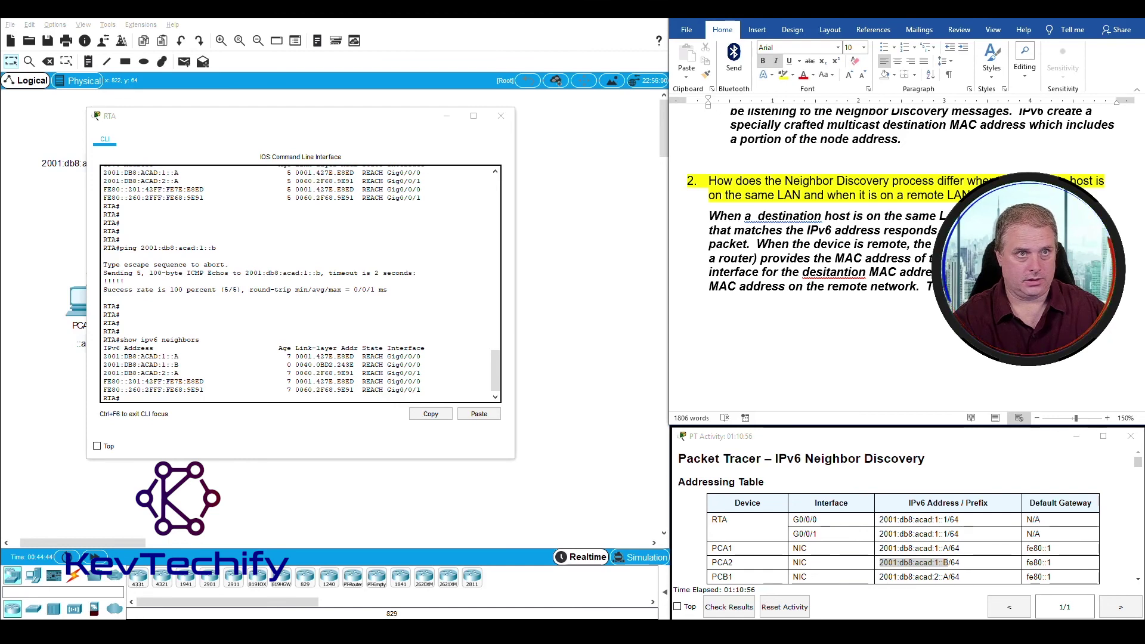
pyautogui.write('will ')
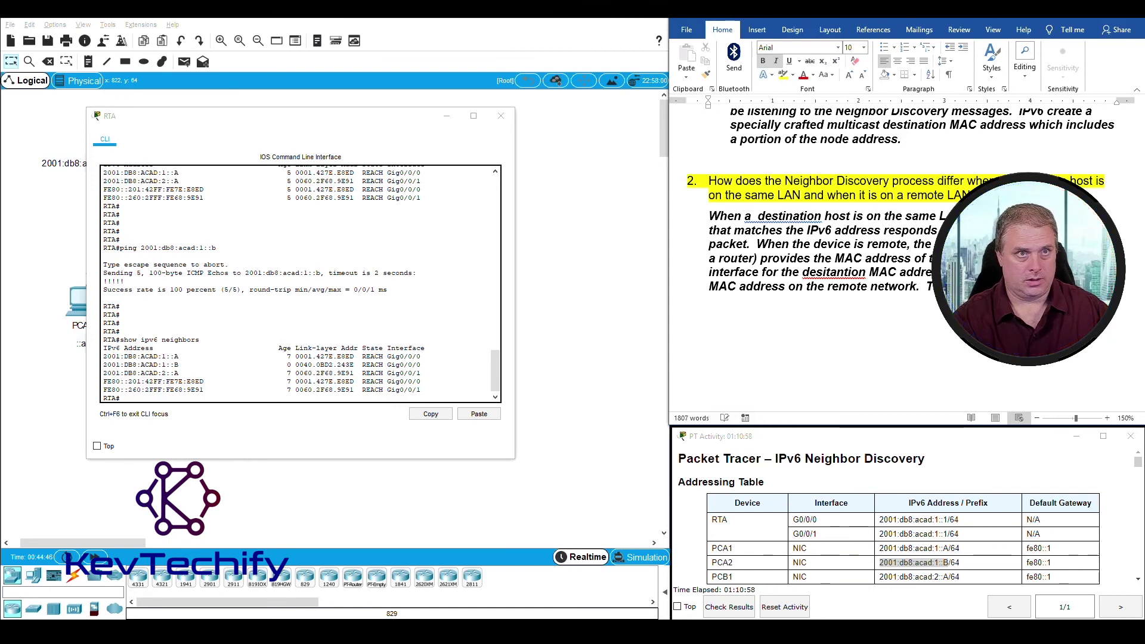
pyautogui.write('responf')
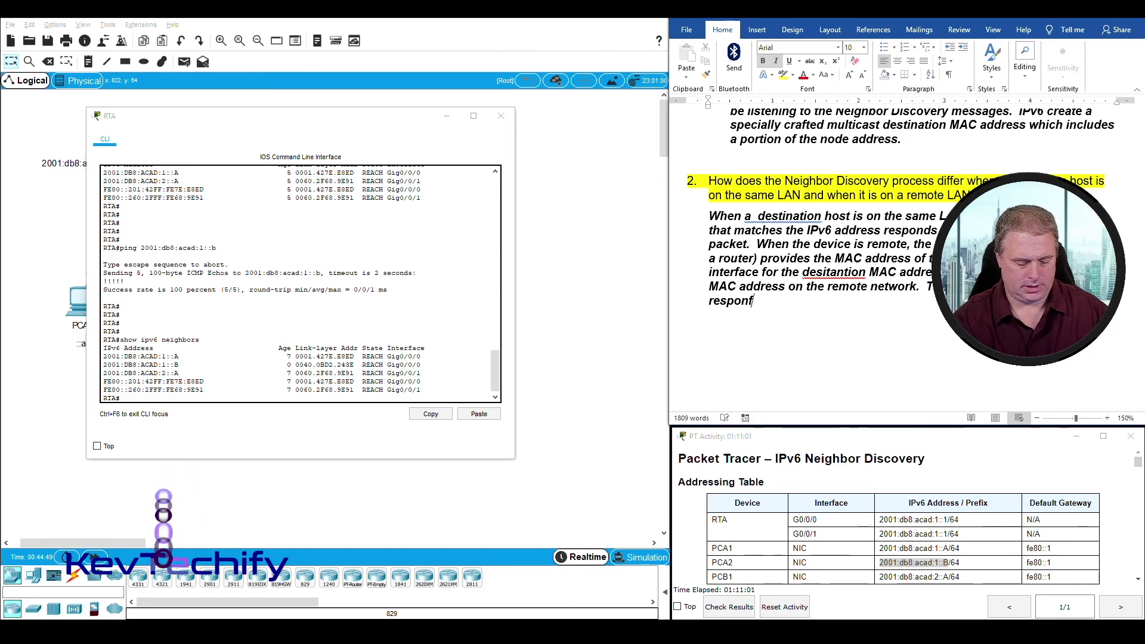
pyautogui.press('BackSpace')
pyautogui.write('din')
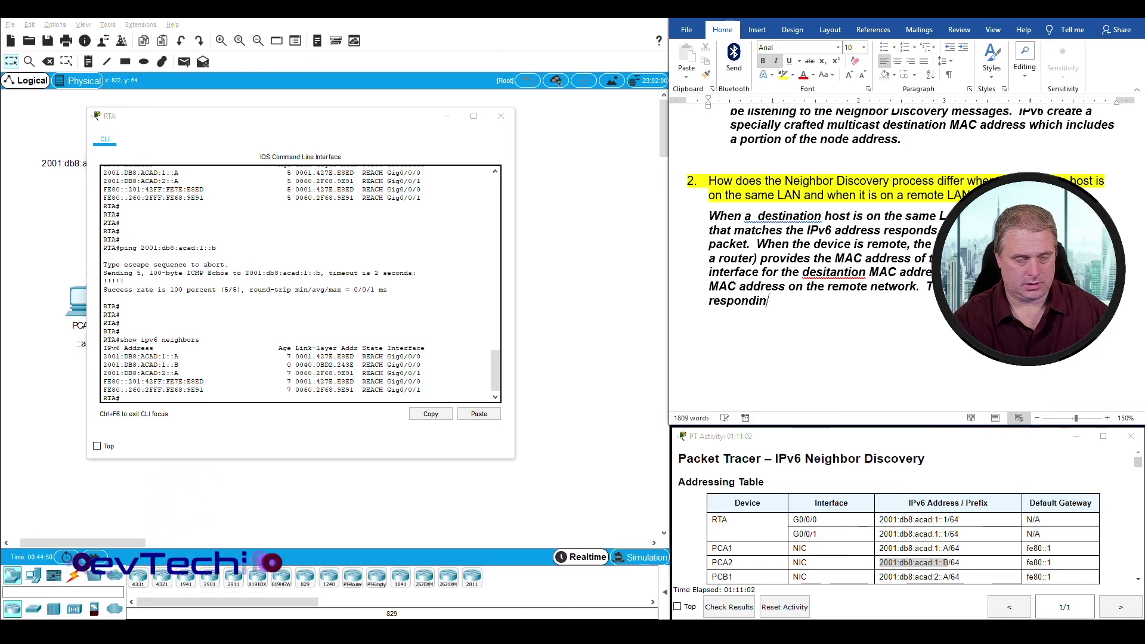
pyautogui.write('g IPv6')
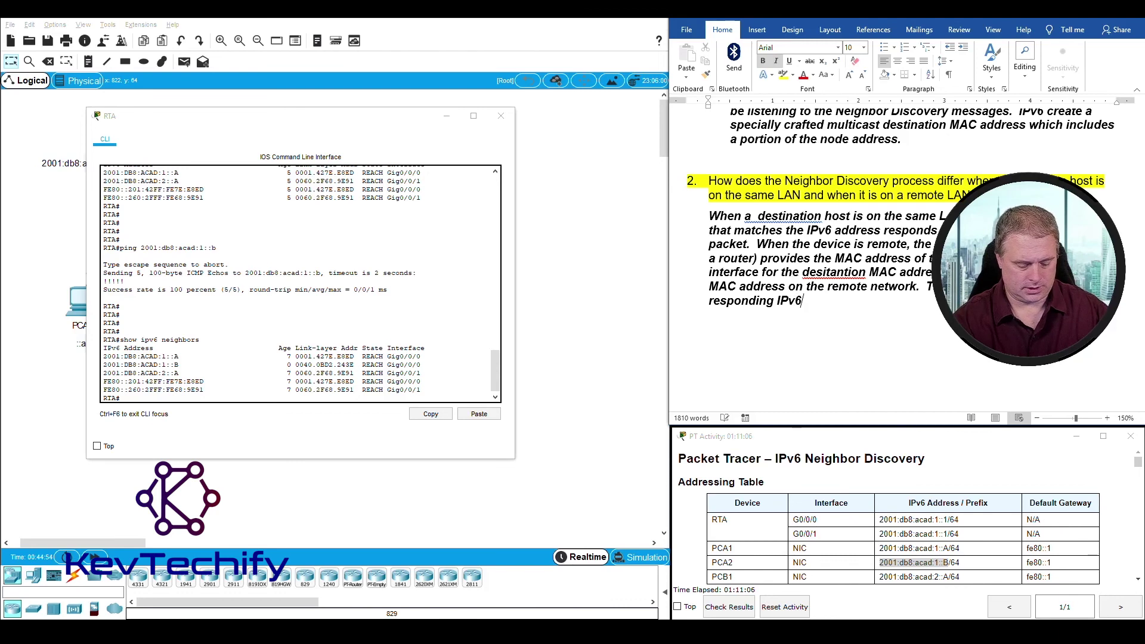
pyautogui.write('/MAC add')
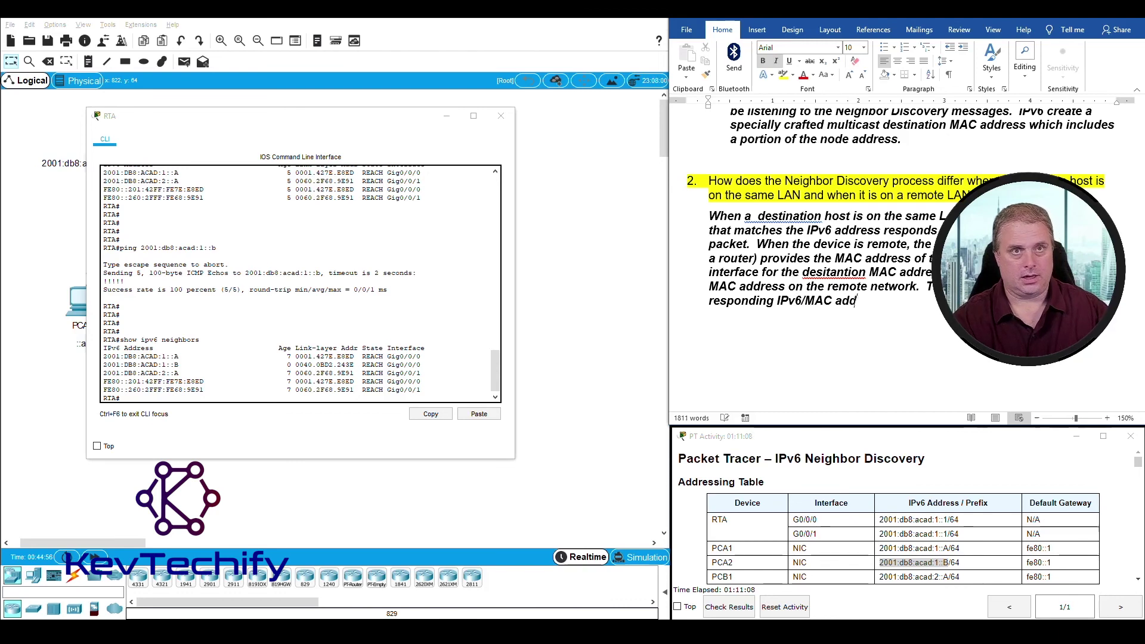
pyautogui.write('ress p')
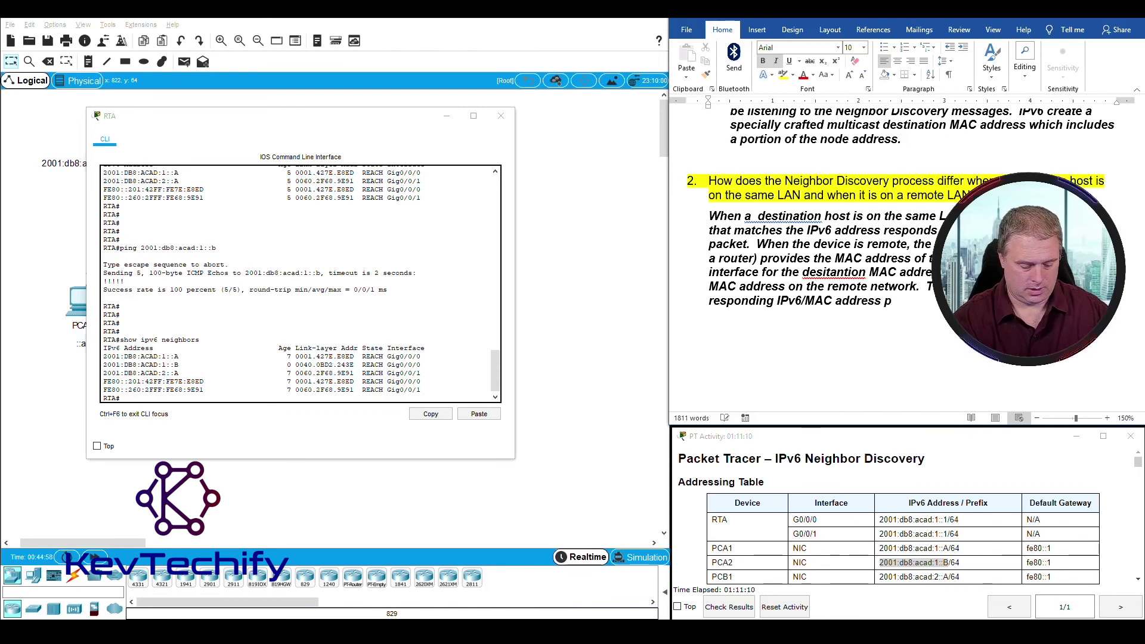
pyautogui.write('air in th')
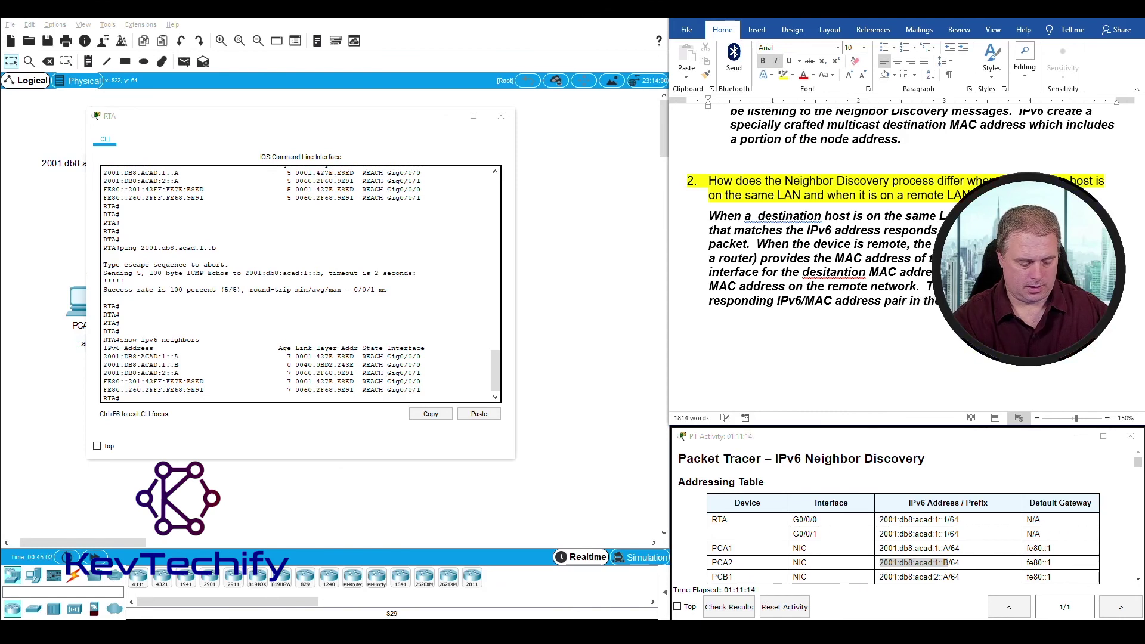
# Step: Complete the router sentence by naming the IPv6 neighbor cache and comparing it "to an ARP table in IPv4."
pyautogui.write('neighbor ')
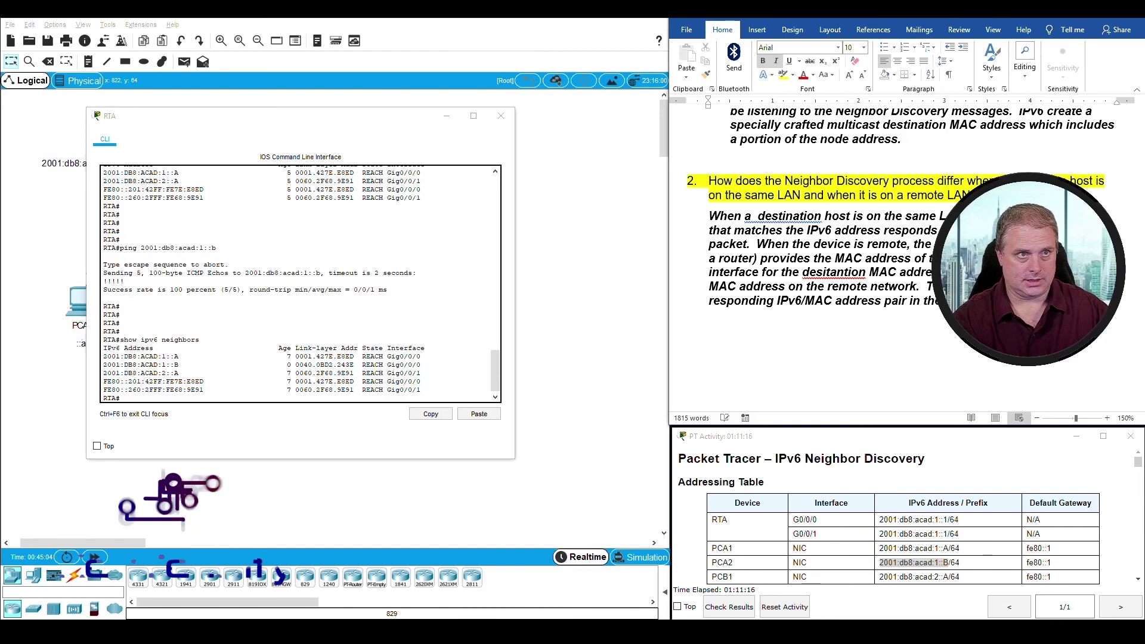
pyautogui.write('cache ')
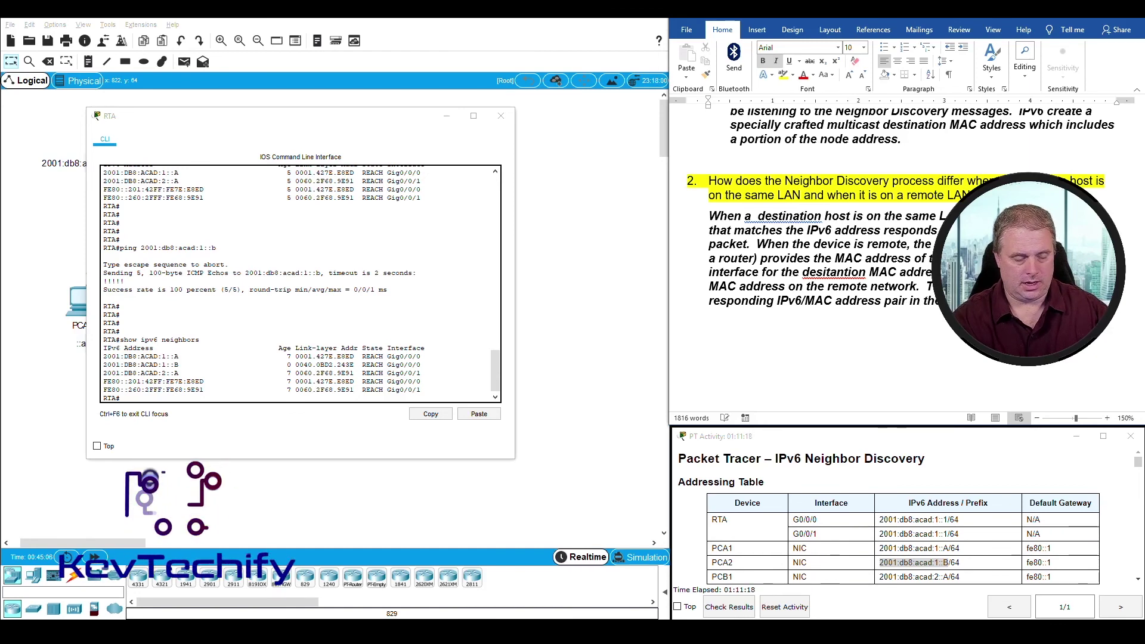
pyautogui.write('of')
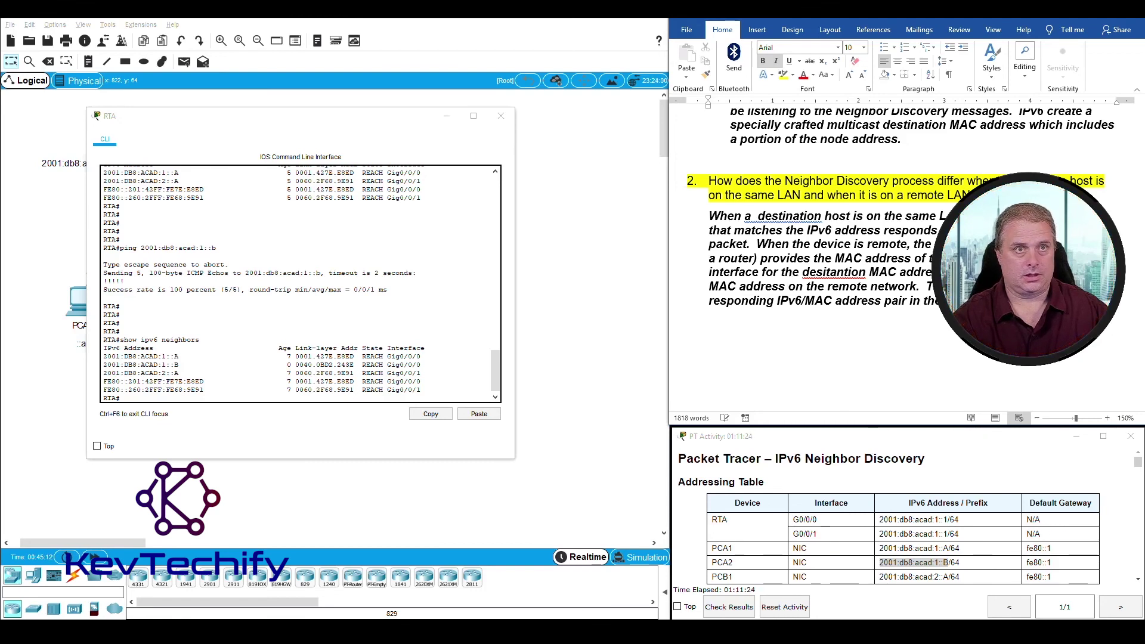
pyautogui.write('to an ')
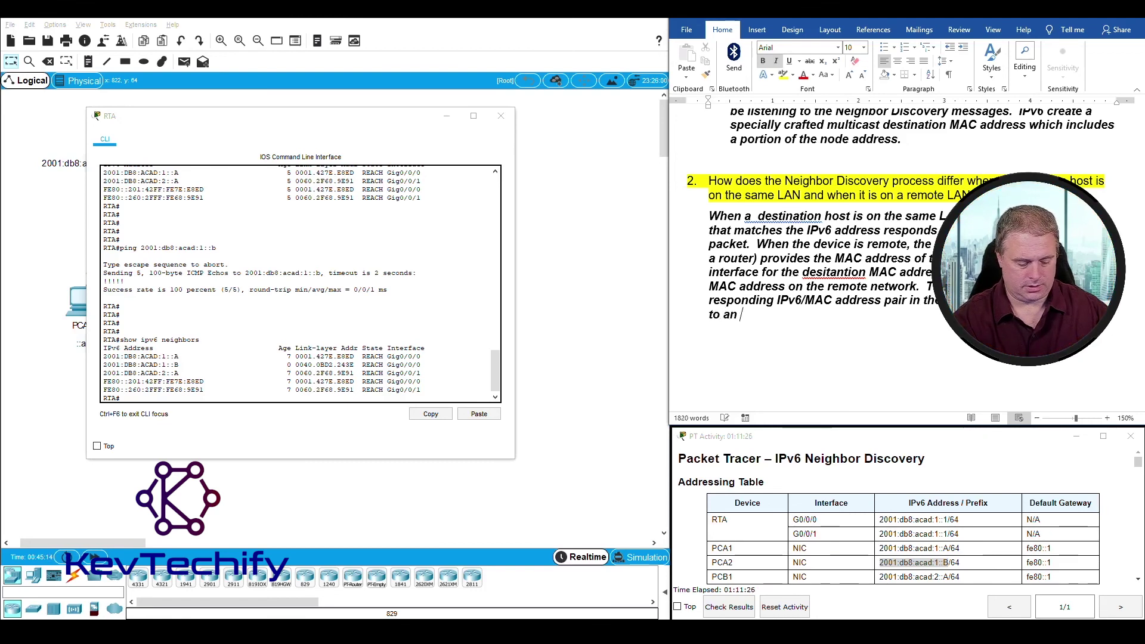
pyautogui.write('ARP')
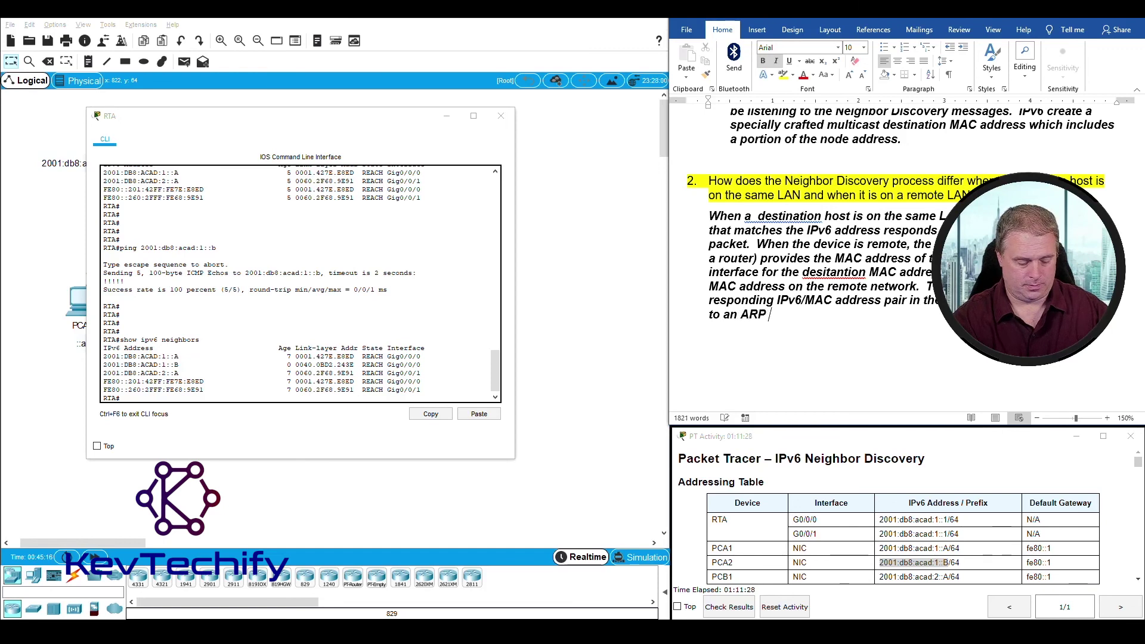
pyautogui.write(' table in')
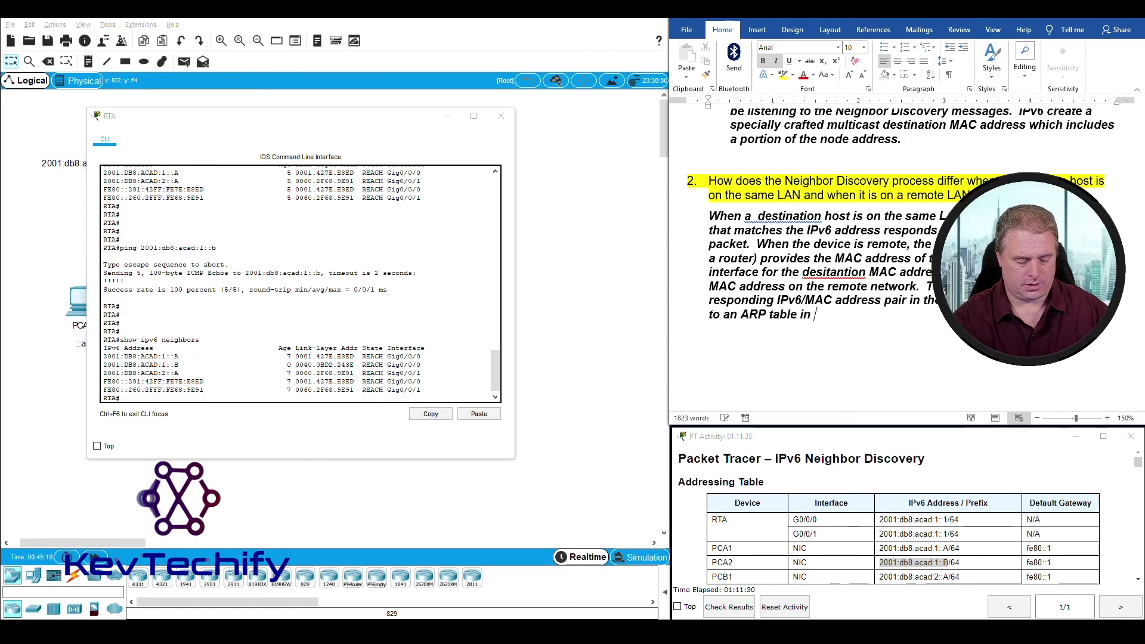
pyautogui.write(' IPv4.')
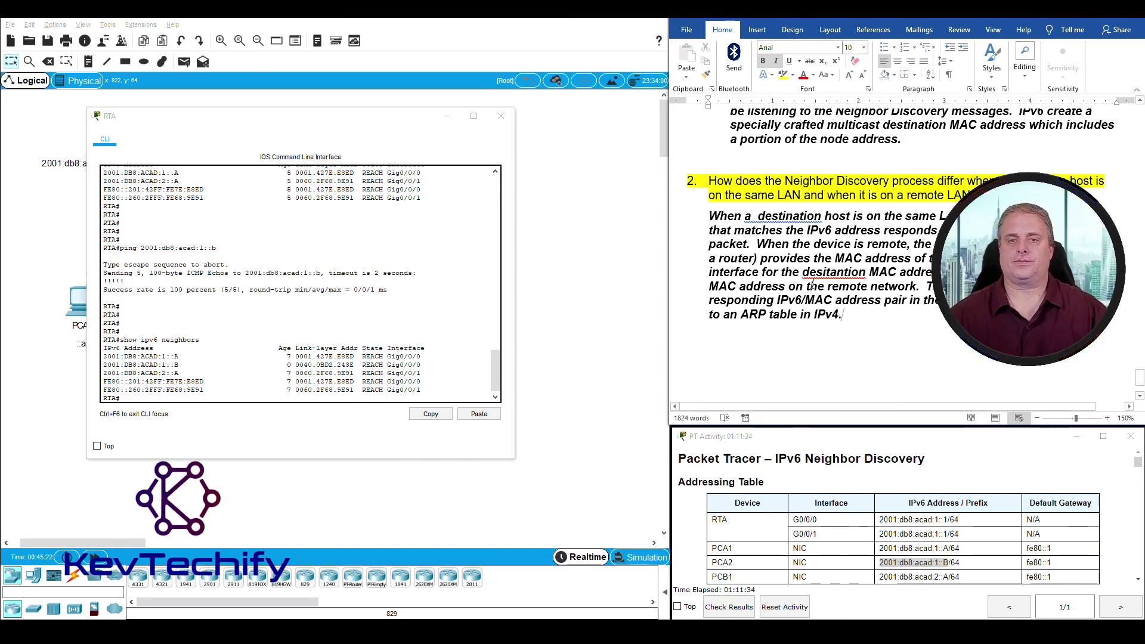
# Step: Correct "desitantion" to "destination" and remove the extra space in "When a destination host" in the LAN comparison answer
pyautogui.rightClick(828, 273)
pyautogui.press('Escape')
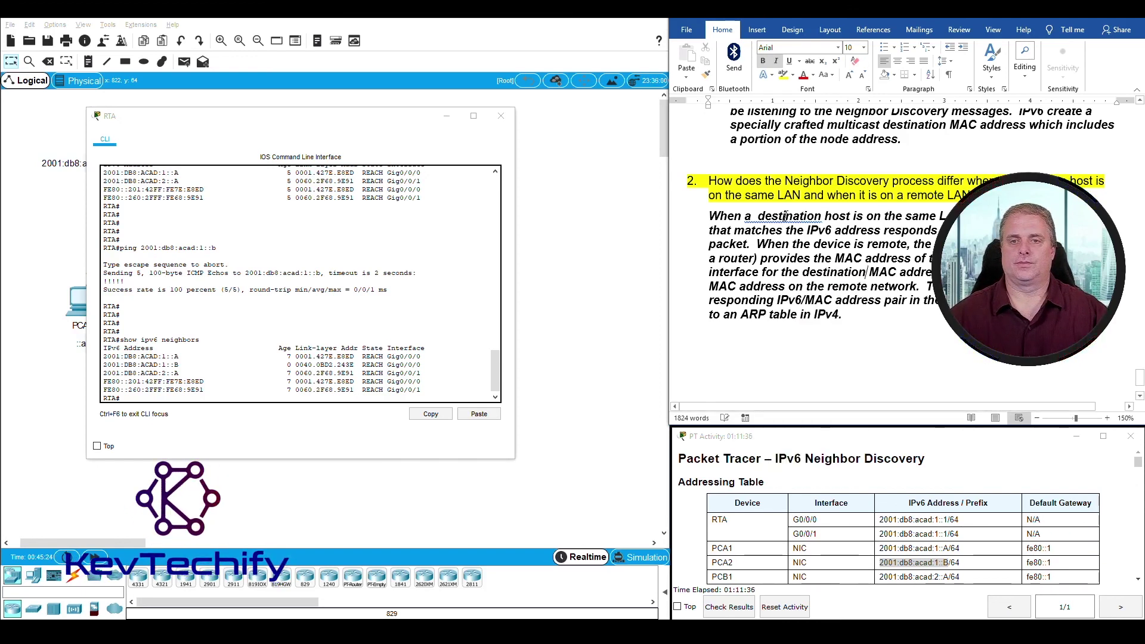
pyautogui.rightClick(750, 216)
pyautogui.click(757, 233)
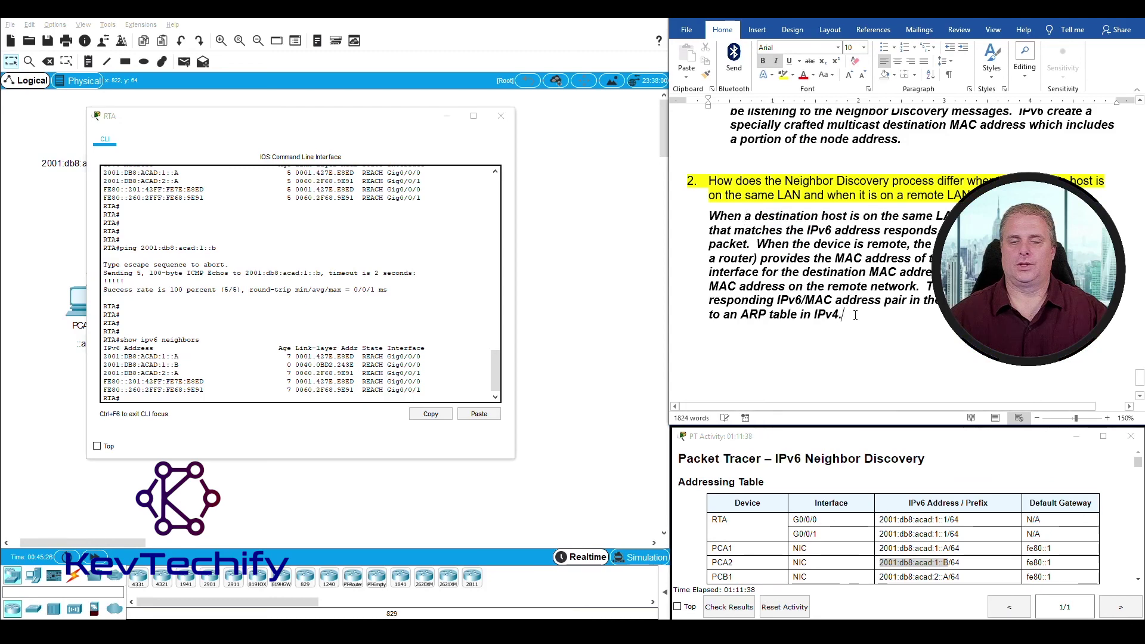
pyautogui.scroll(-3, 855, 315)
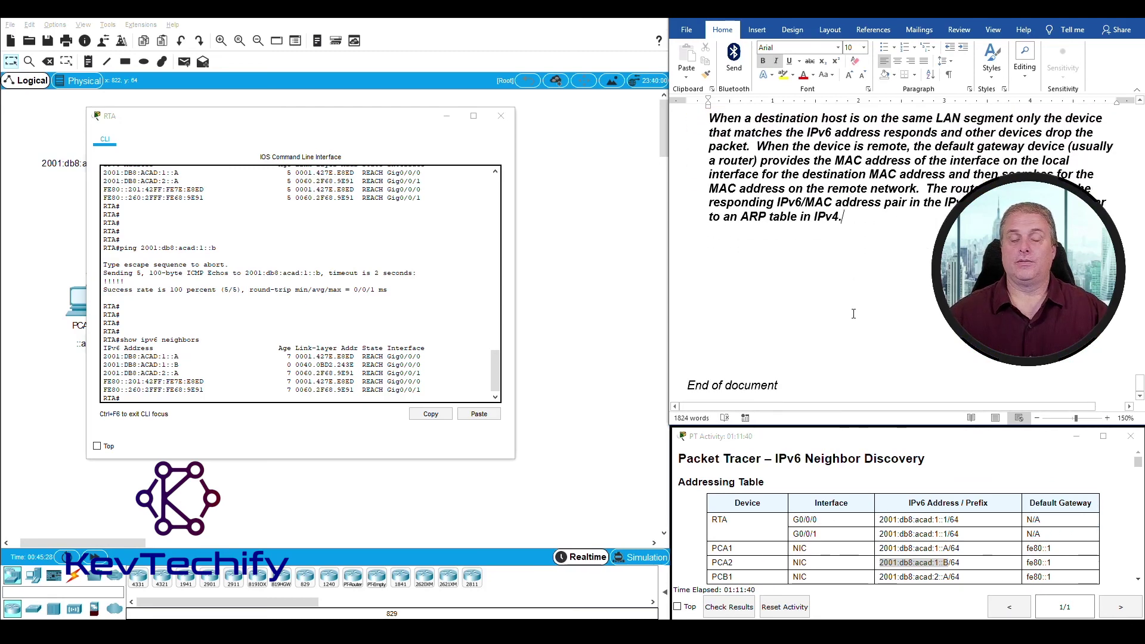